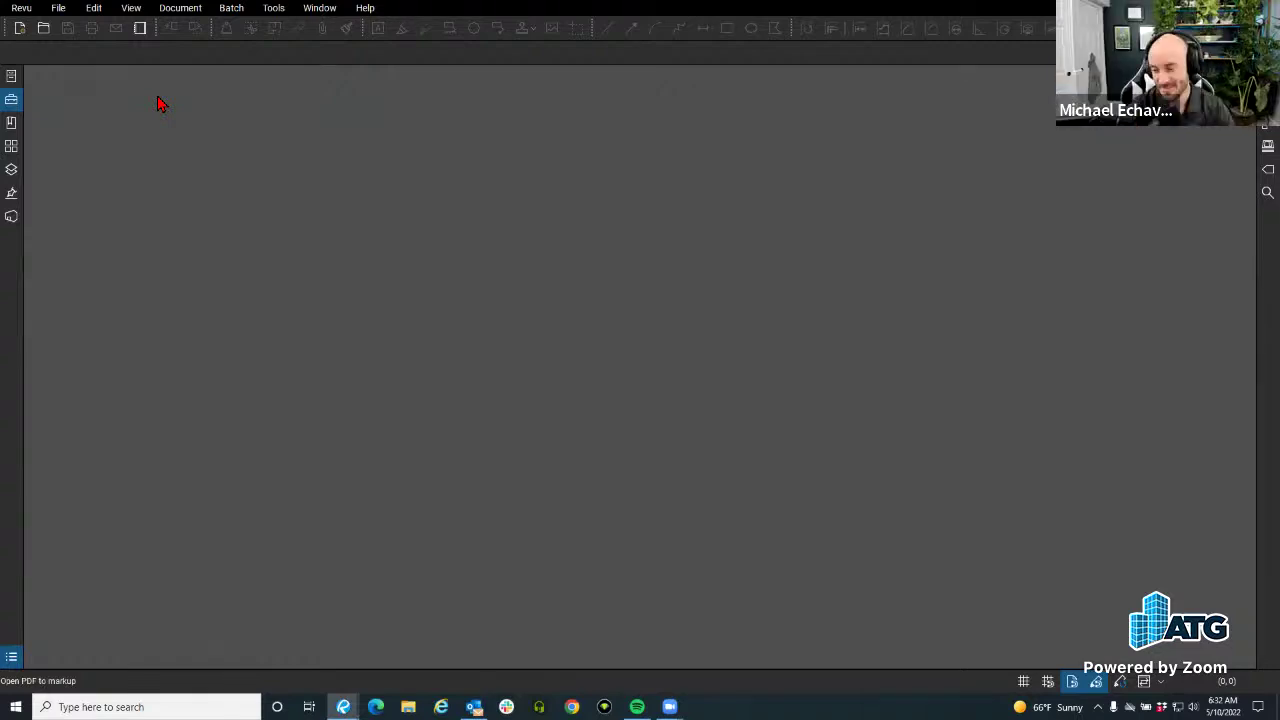
Open the pinned Samtec.pdf from Completed Sets and hide the File Access panel.
left_click(11, 76)
left_click(122, 138)
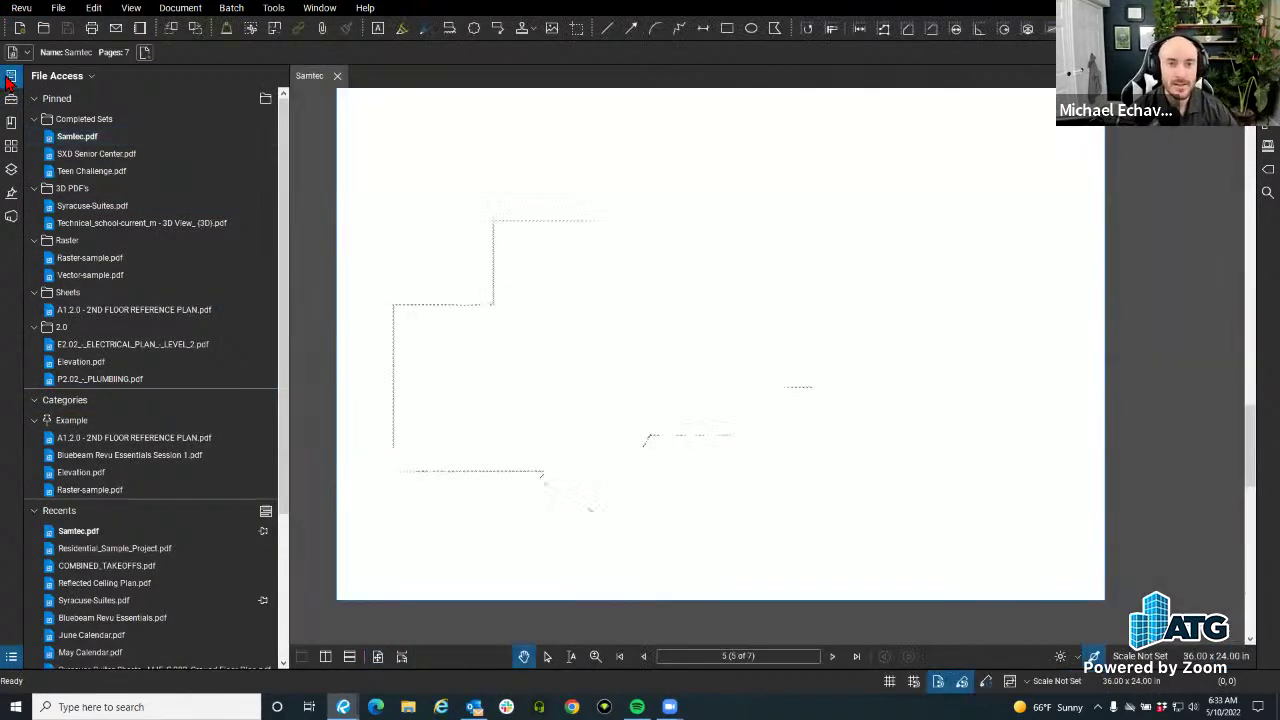
left_click(11, 78)
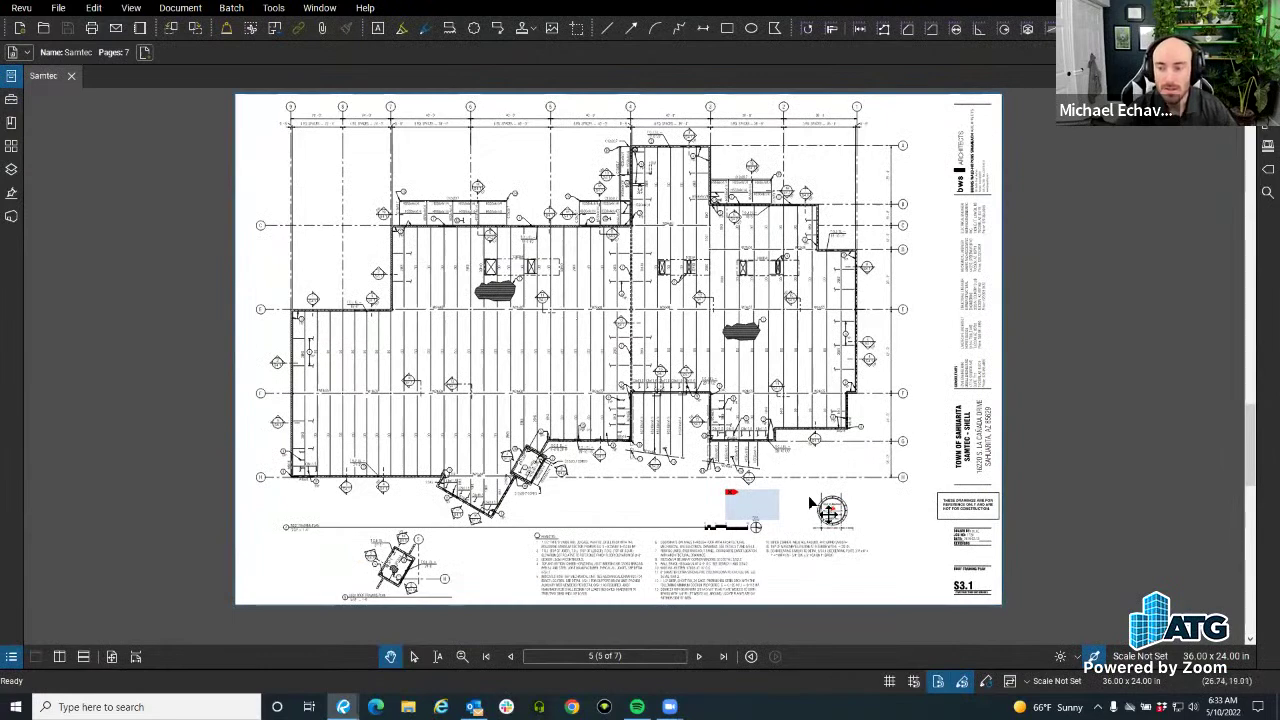
left_click(741, 506)
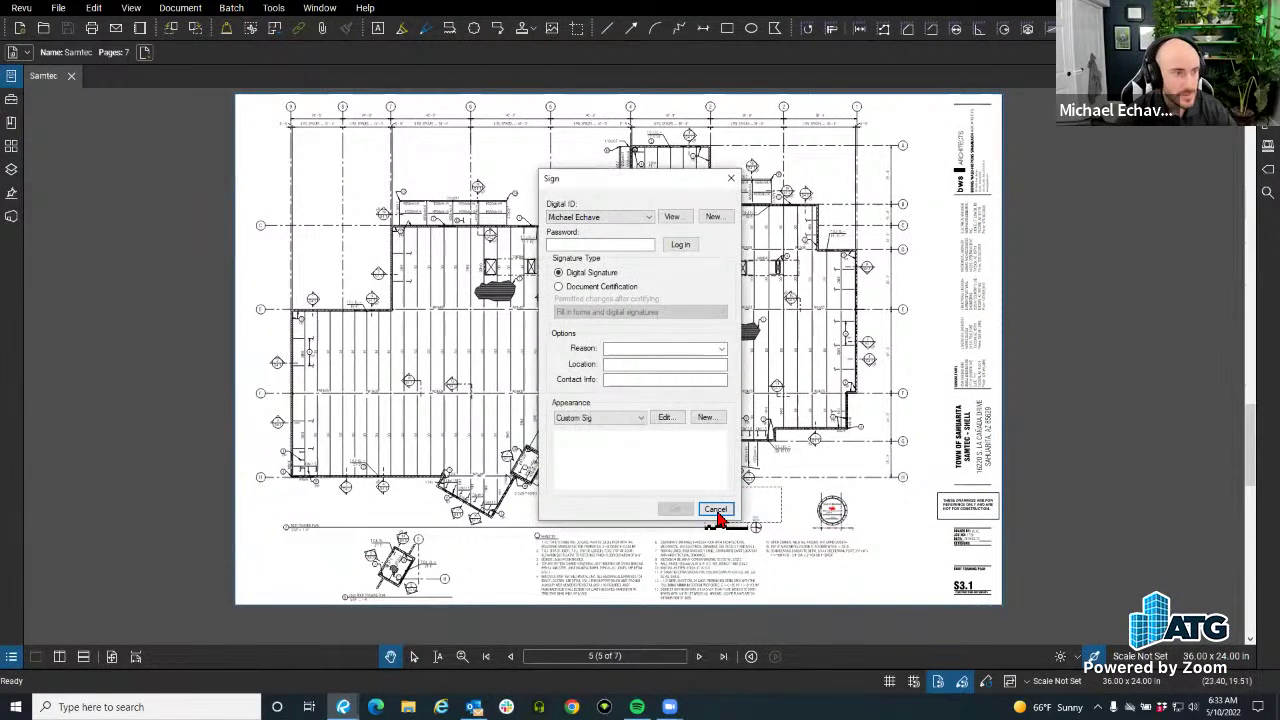
left_click(714, 509)
left_click(11, 194)
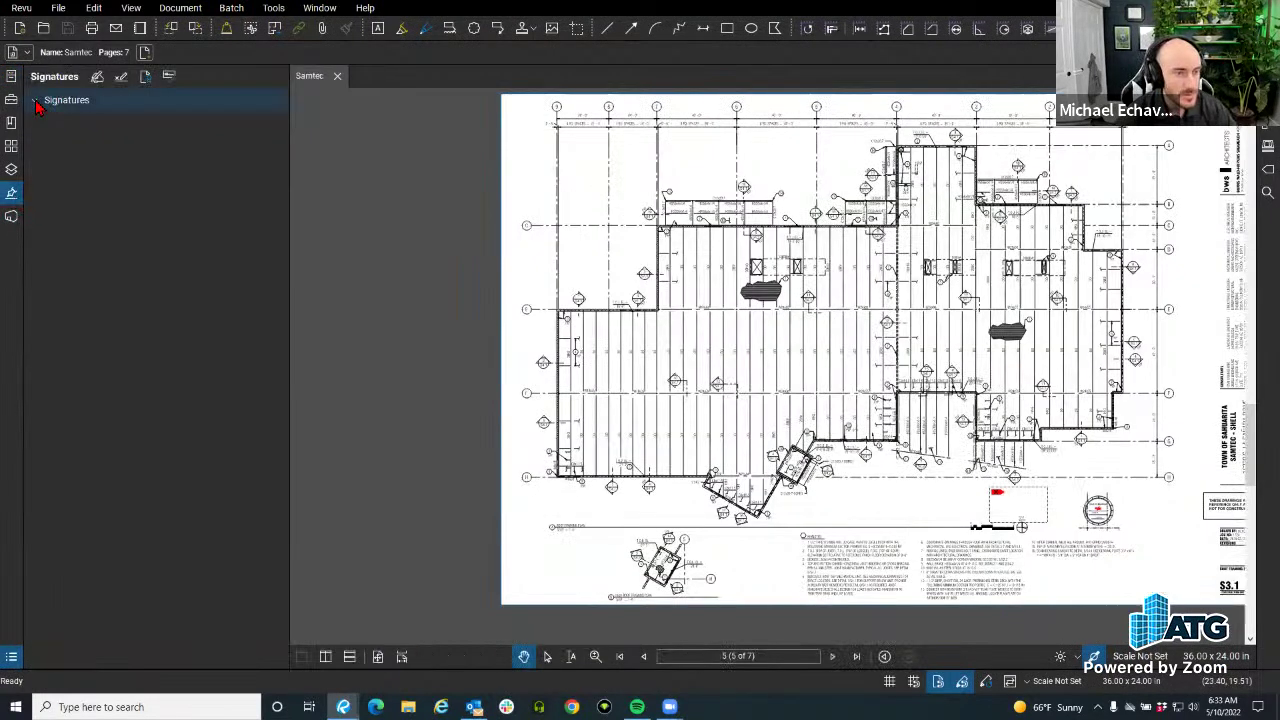
left_click(11, 194)
Show the Forms panel.
right_click(10, 232)
mouse_move(58, 241)
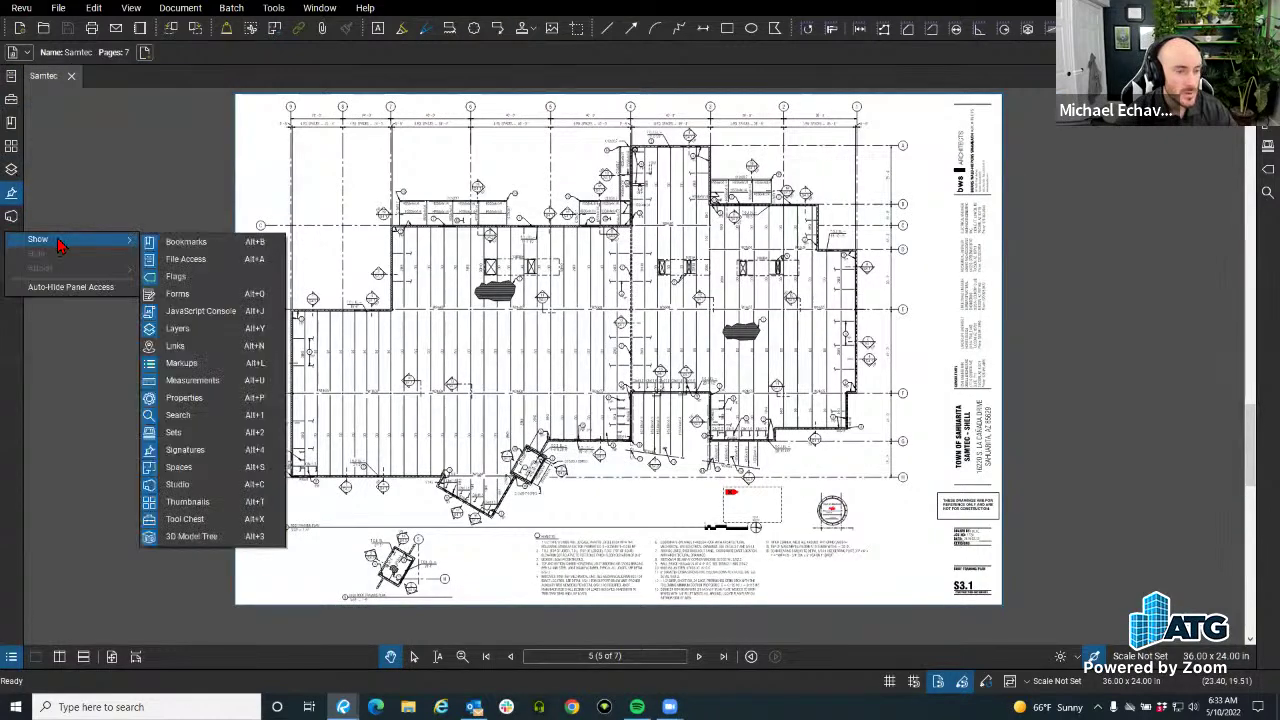
left_click(185, 293)
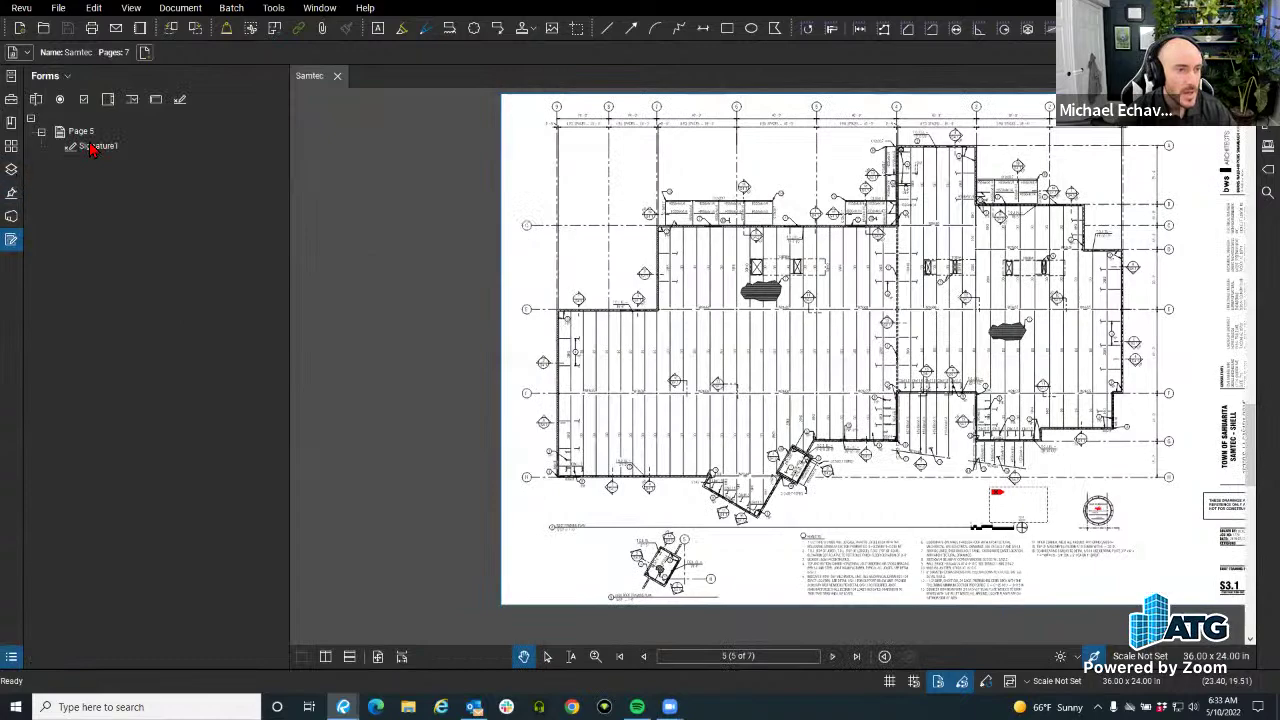
Delete the Signature1 form field from page 5.
scroll(895, 478, "up", 4)
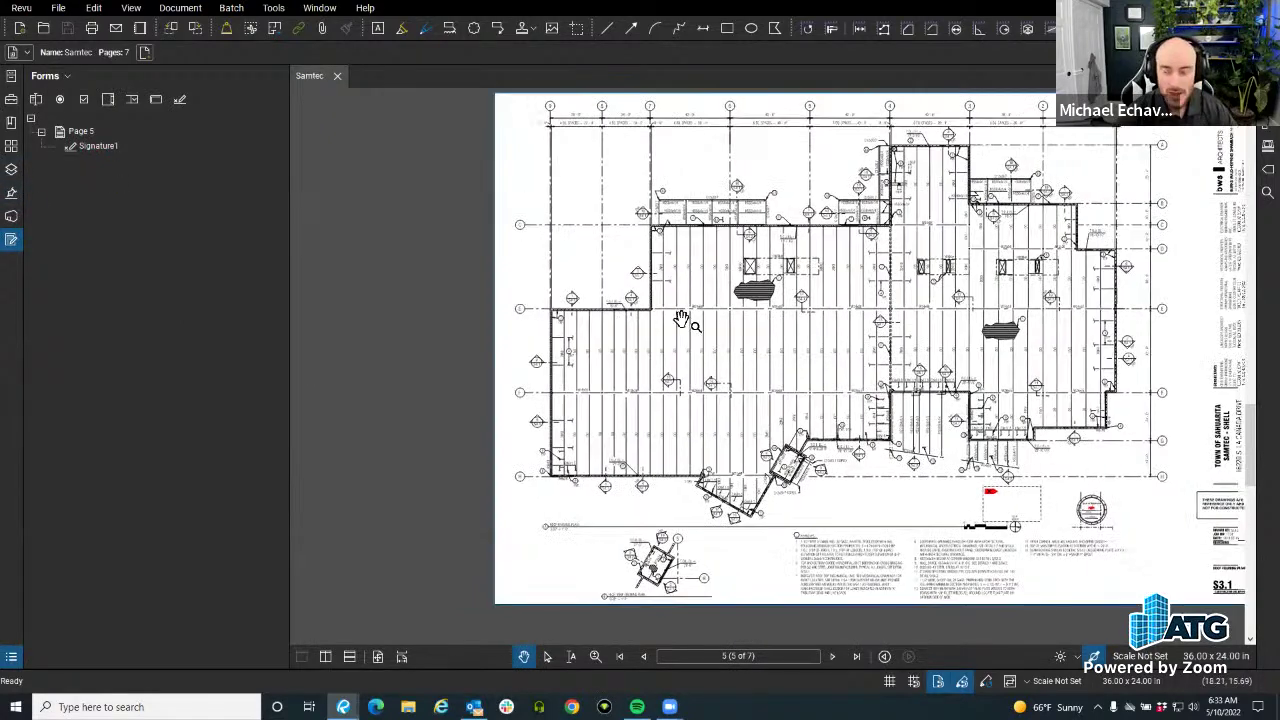
scroll(895, 478, "up", 2)
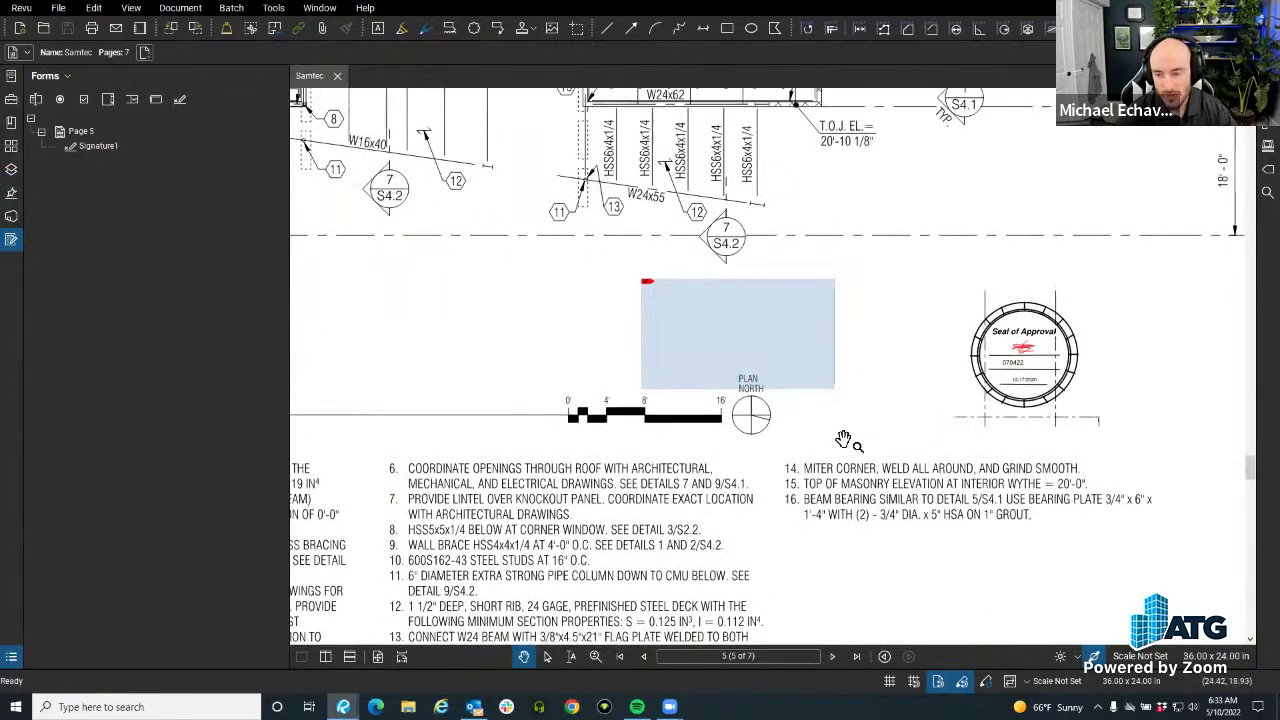
left_click(12, 194)
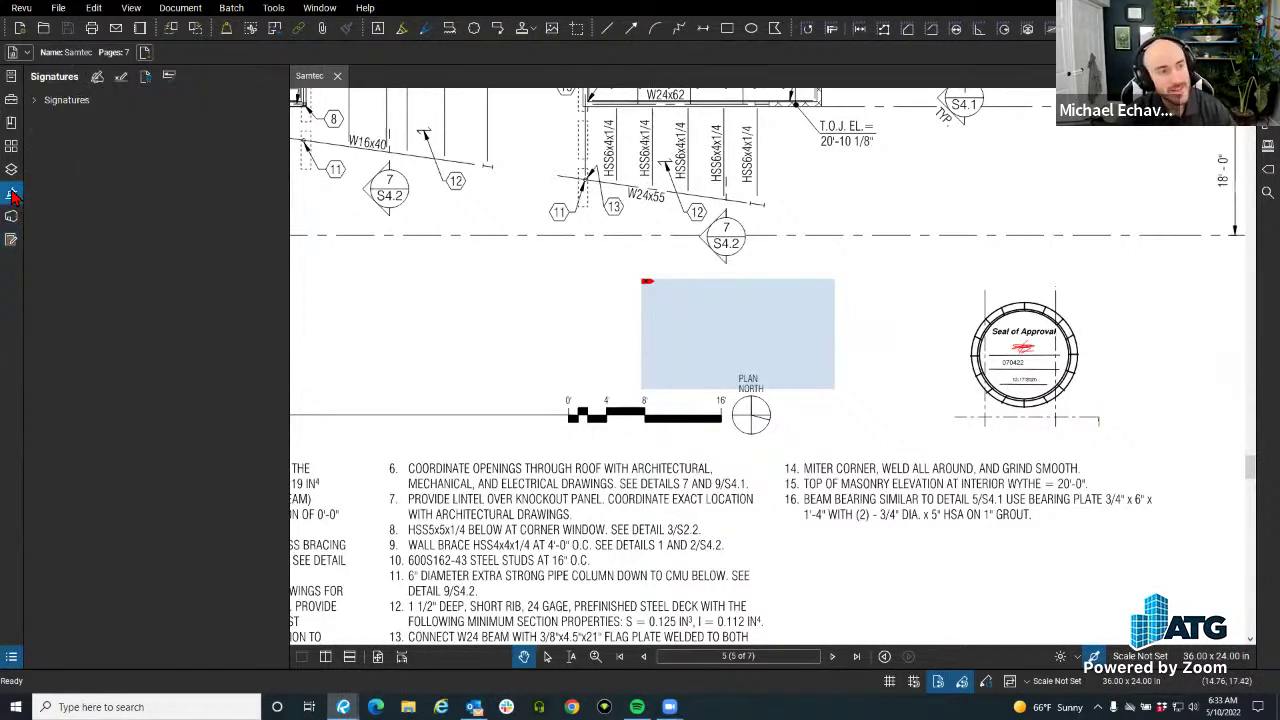
left_click(12, 240)
left_click(80, 140)
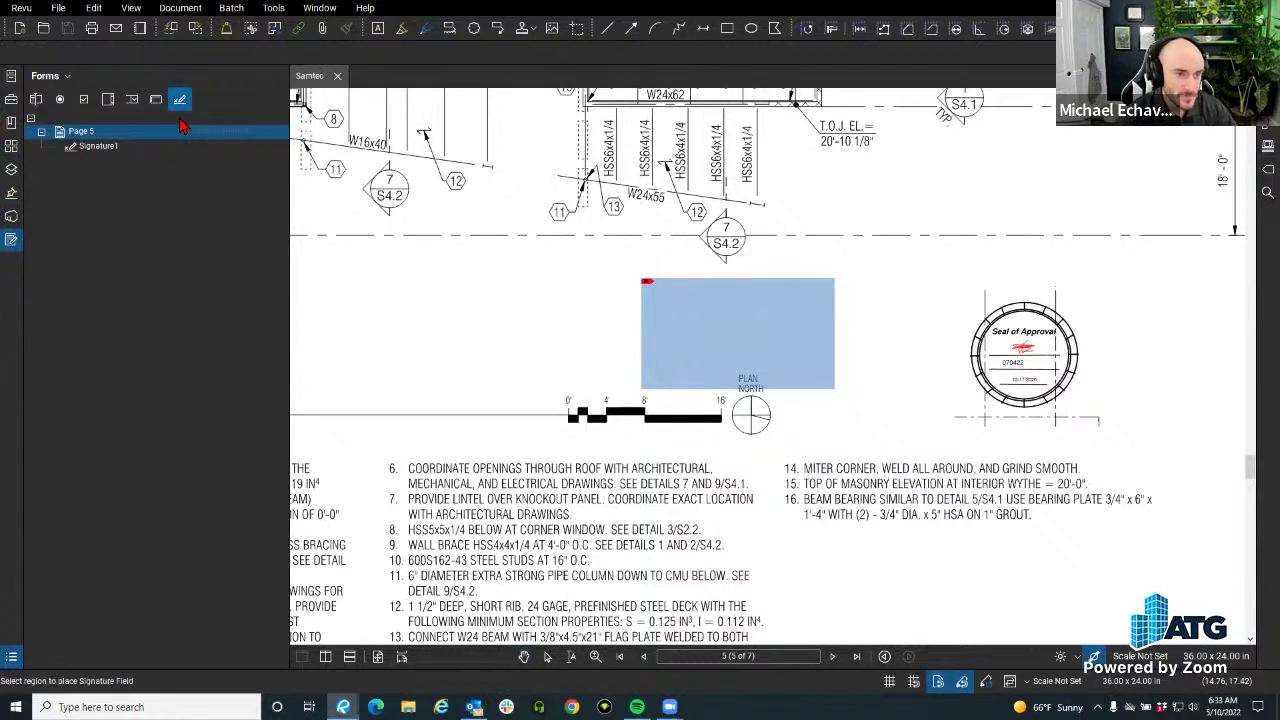
right_click(97, 150)
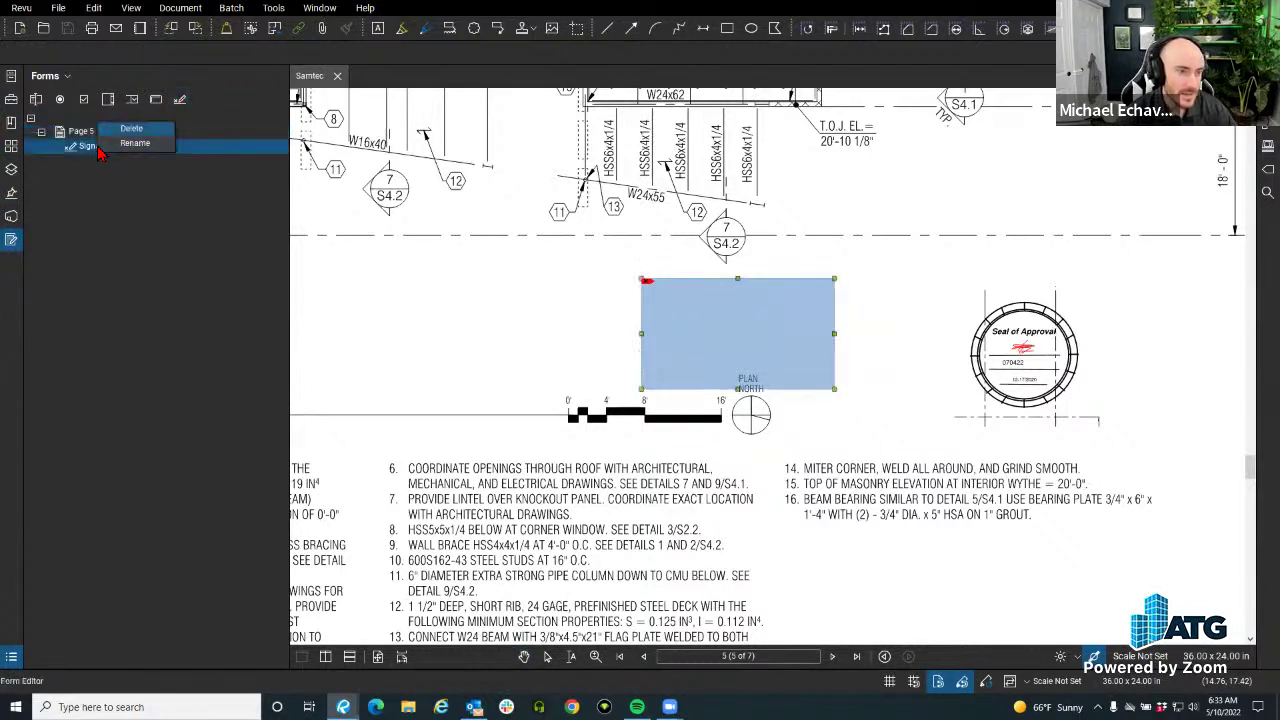
left_click(131, 128)
Hide the Forms panel and delete the Seal of Approval stamp beside the plan's scale bar.
scroll(705, 357, "down", 2)
left_click_drag(705, 357, 371, 400)
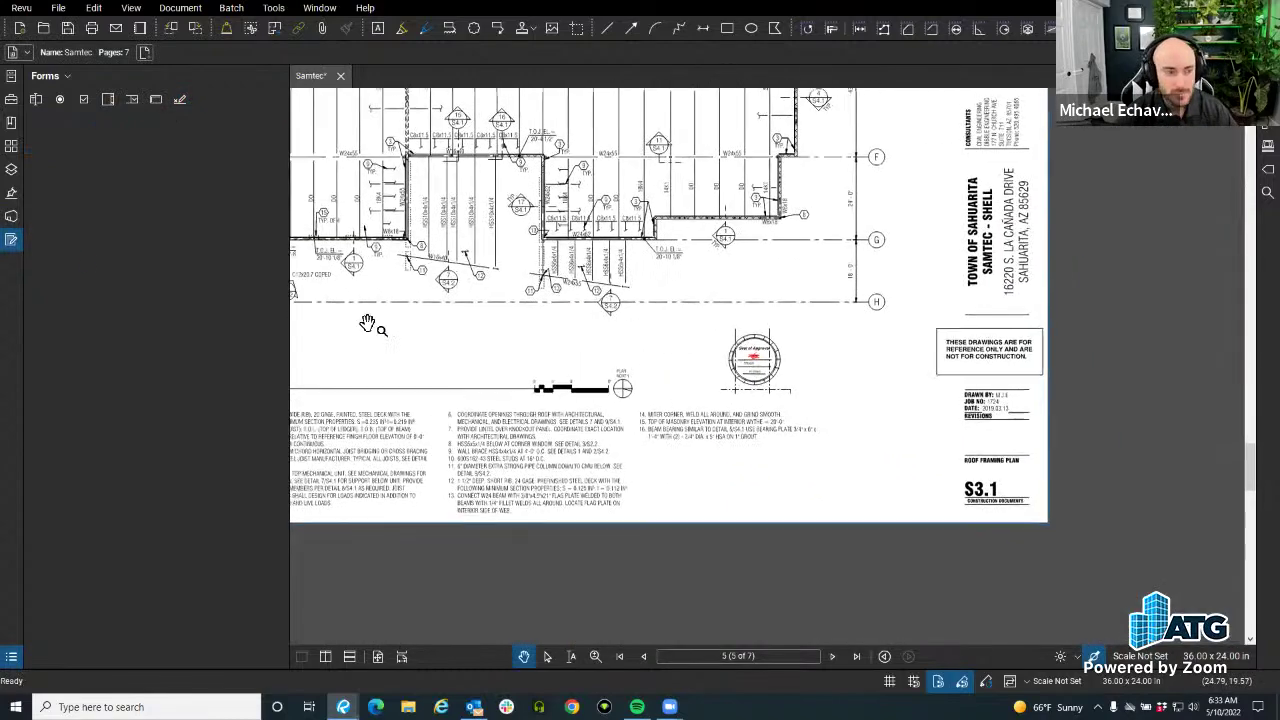
left_click(11, 240)
left_click(480, 350)
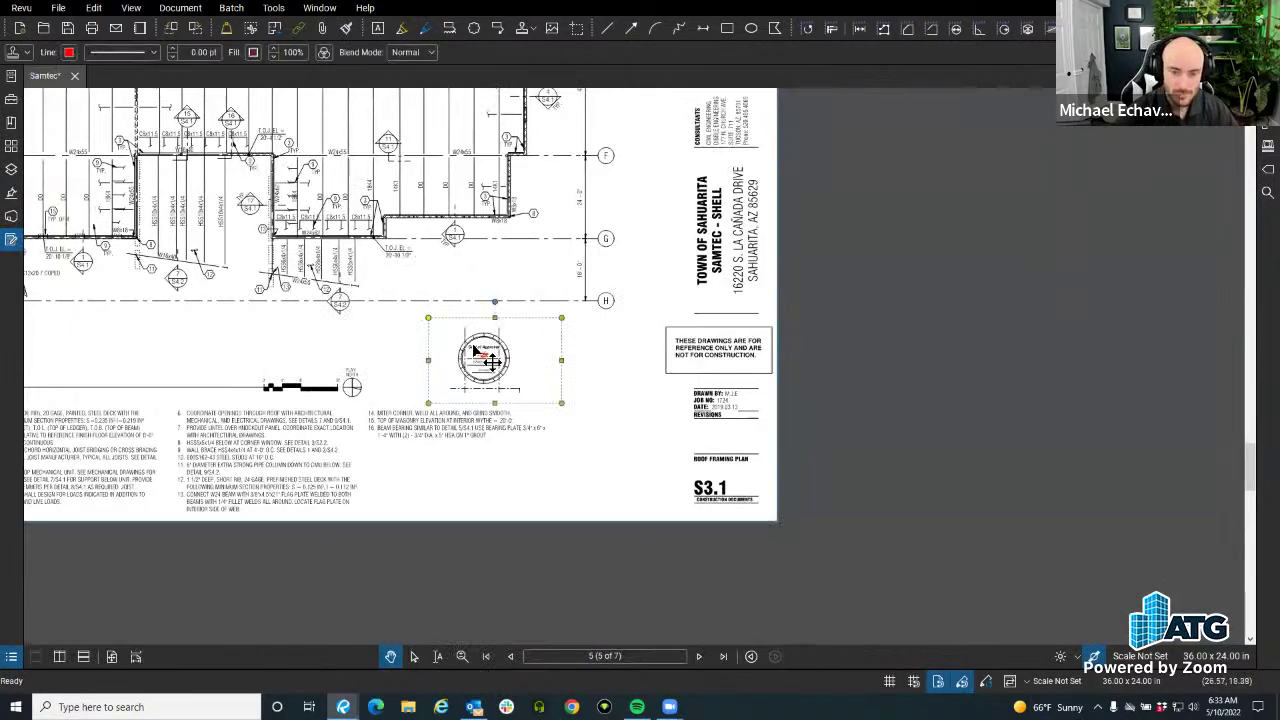
key("Delete")
Check the enlarged Markups List for leftover markups and save the PDF.
scroll(489, 360, "down", 3)
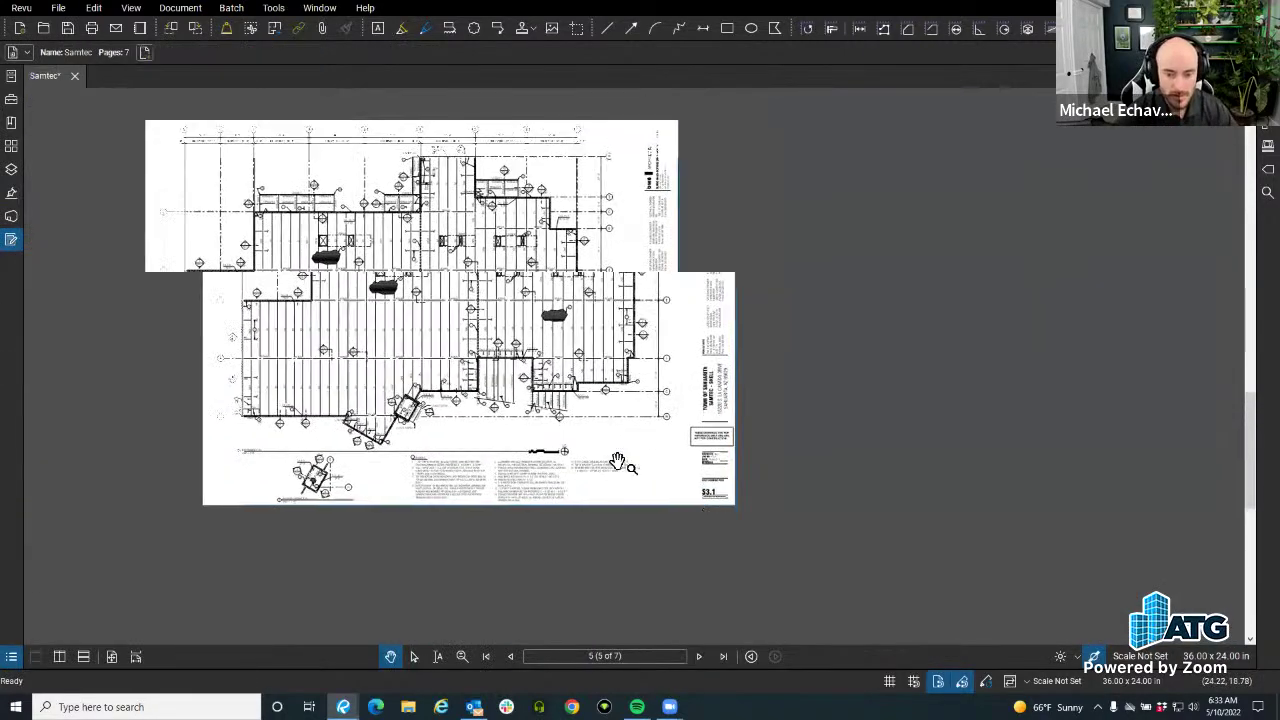
left_click(83, 656)
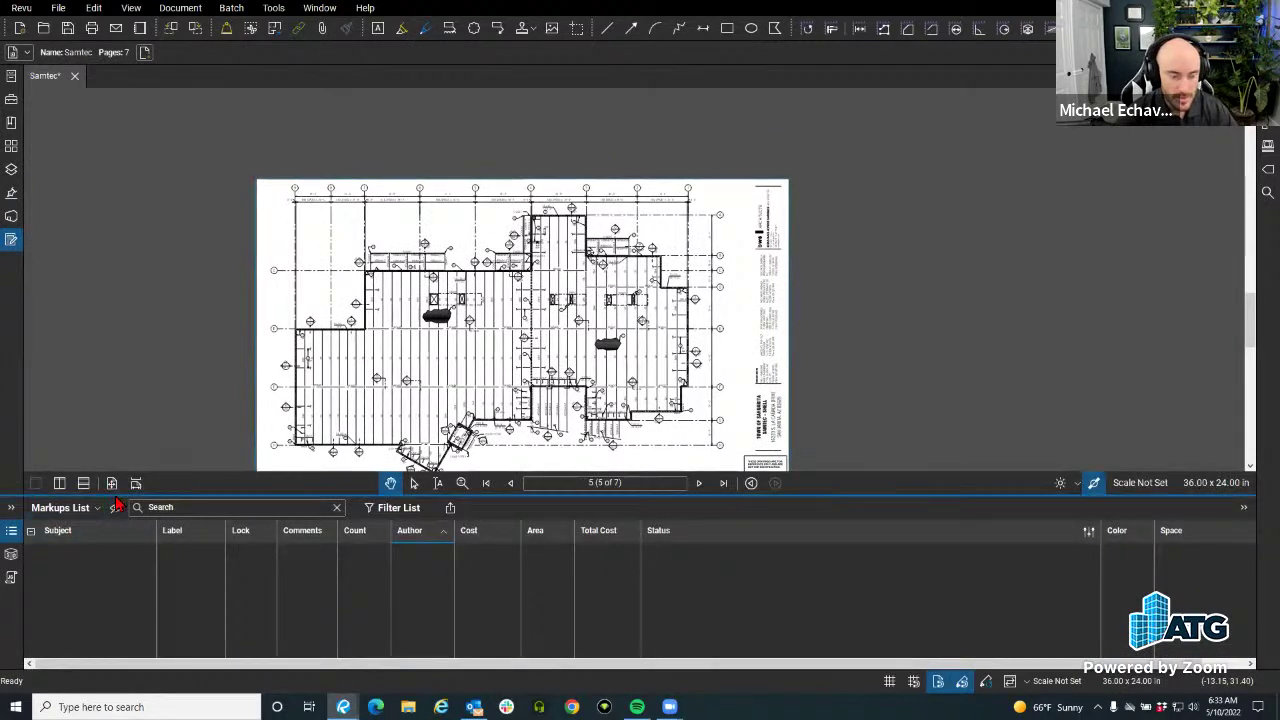
left_click_drag(80, 495, 133, 258)
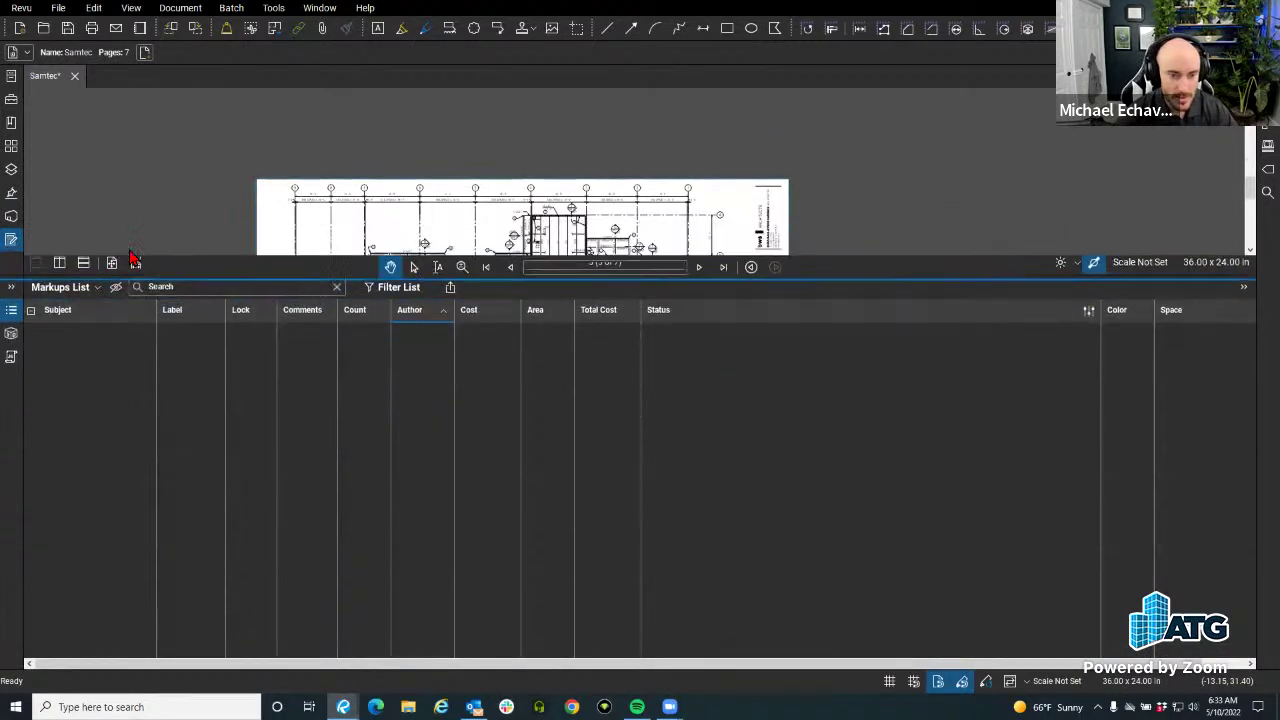
left_click(67, 28)
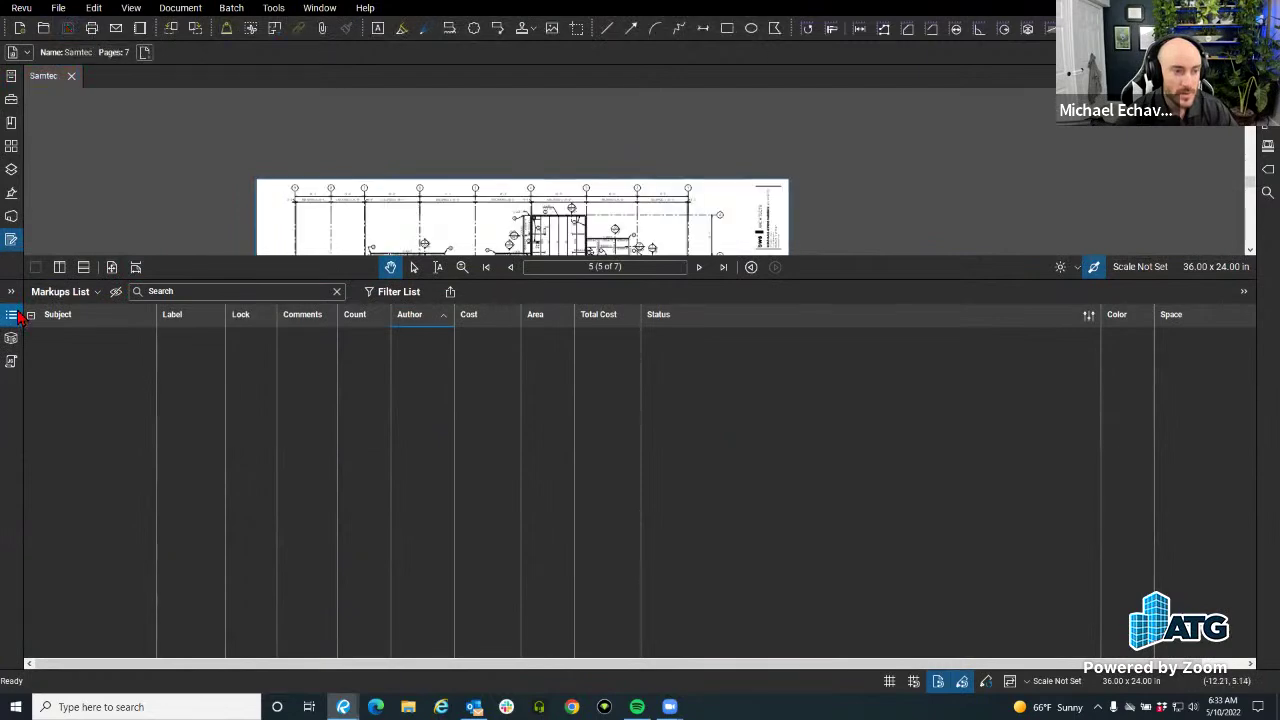
Check the Forms panel for leftover fields, closing it and the Markups List.
left_click(12, 240)
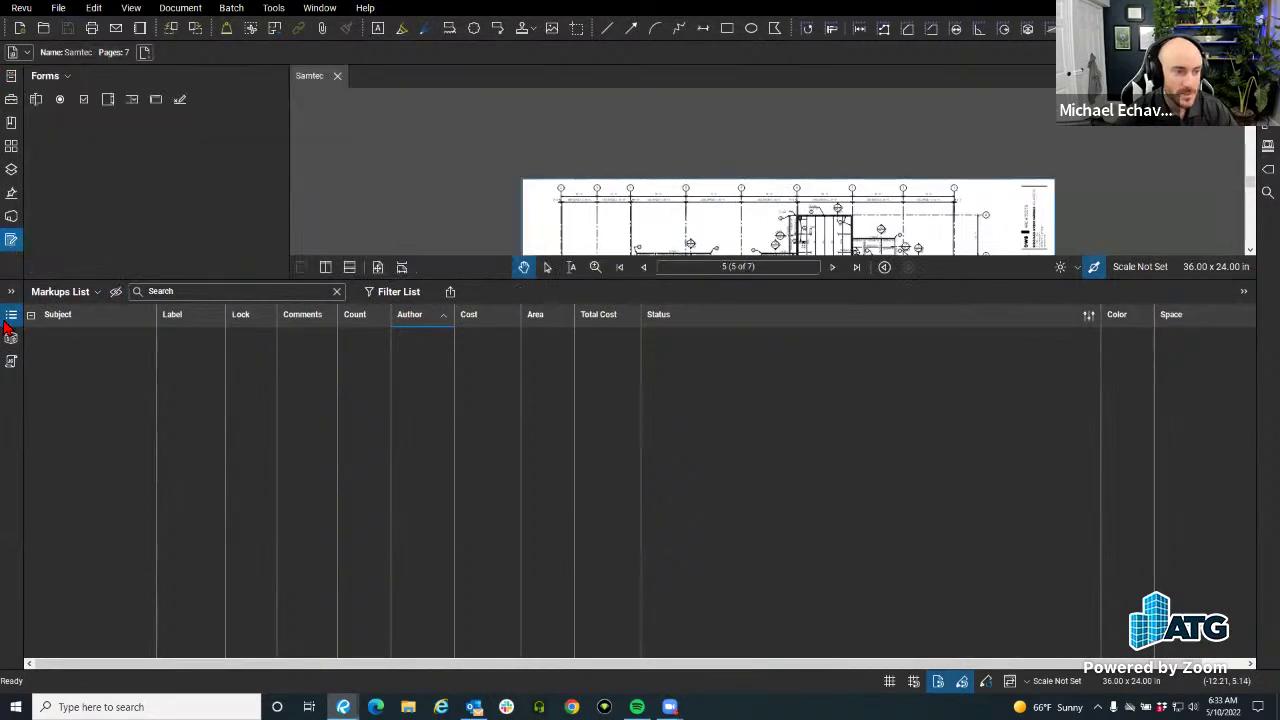
left_click(12, 240)
left_click(11, 314)
Place a text box reading "RFI 101" in the blank area above and to the left of section marker 1/S4.1.
scroll(450, 330, "up", 5)
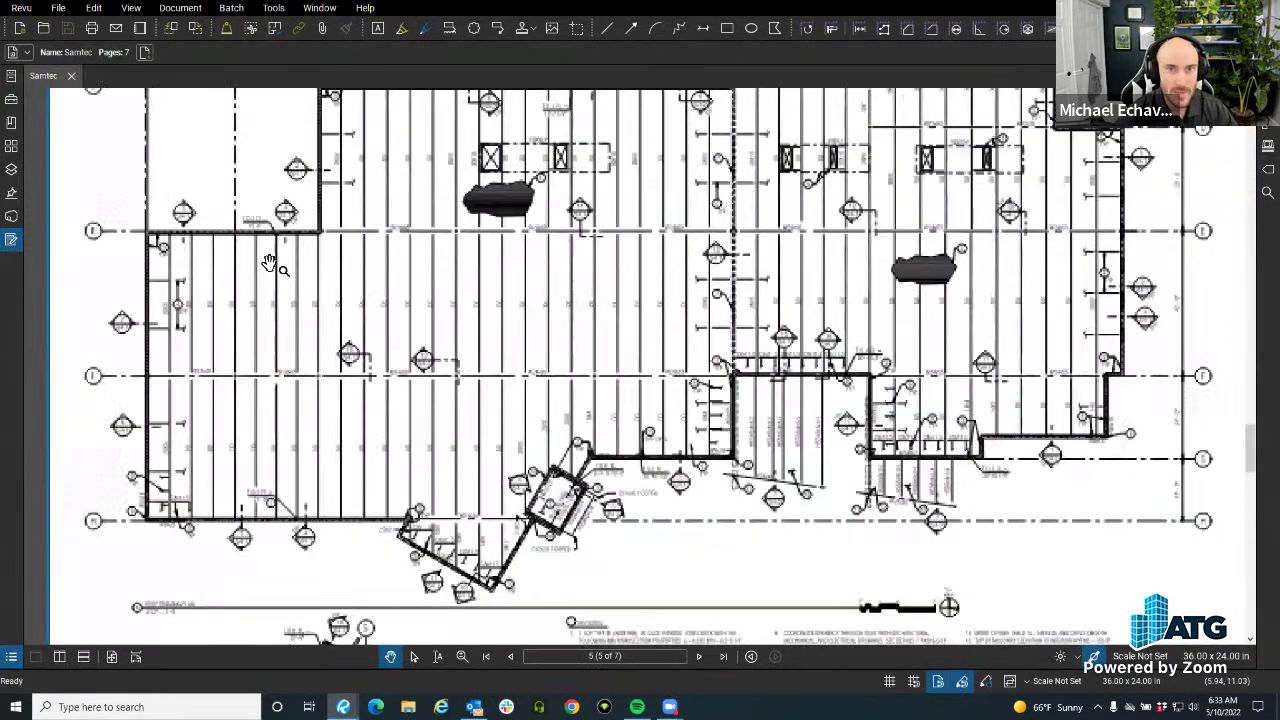
scroll(320, 283, "down", 2)
scroll(409, 240, "up", 6)
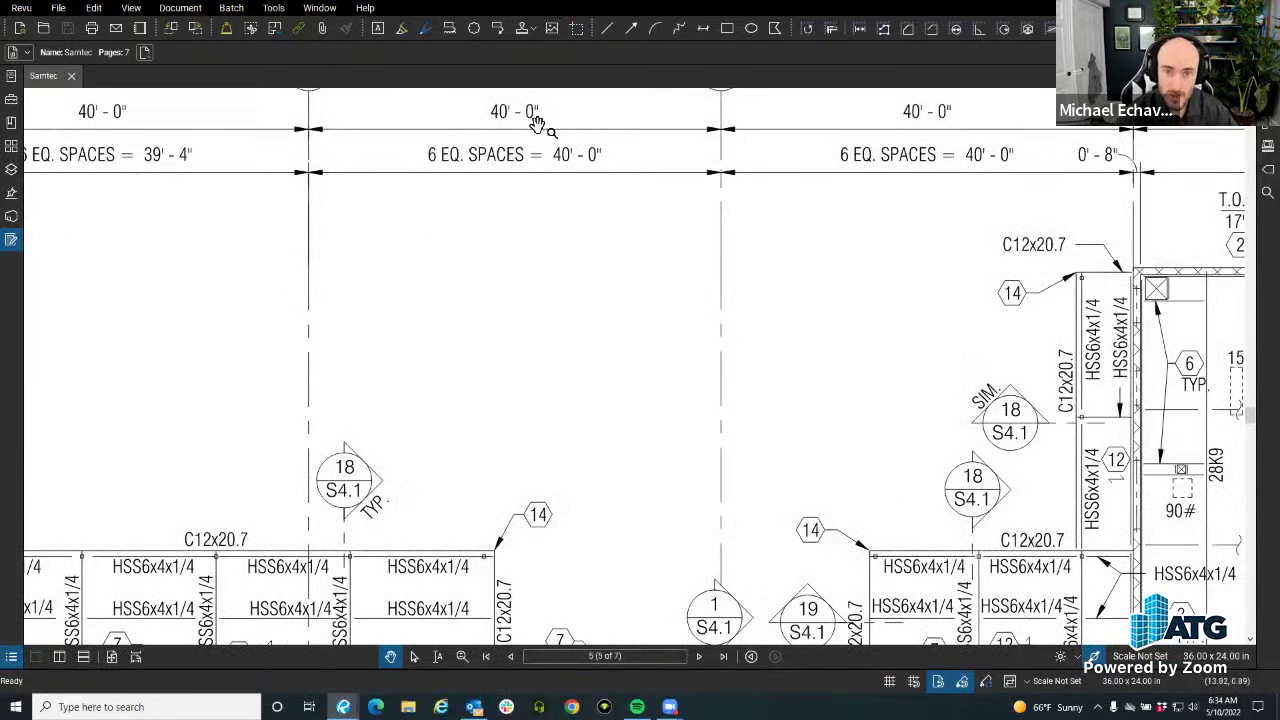
left_click(379, 30)
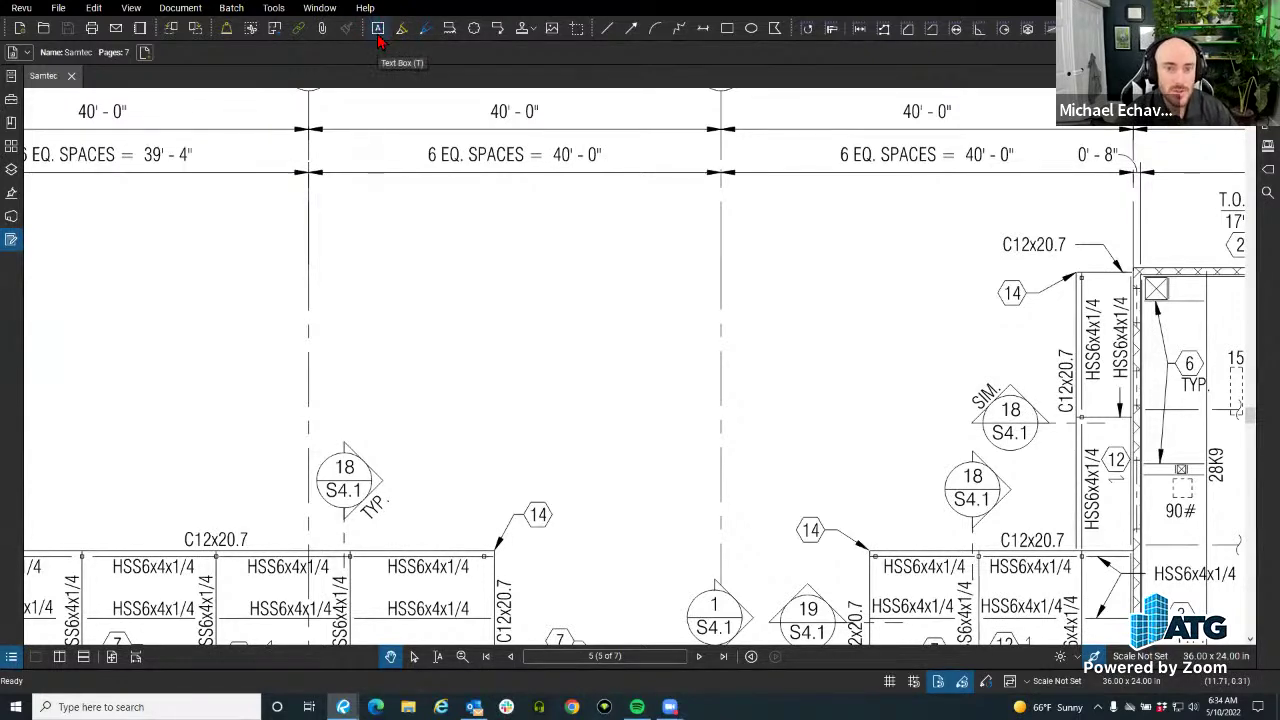
scroll(432, 242, "up", 2)
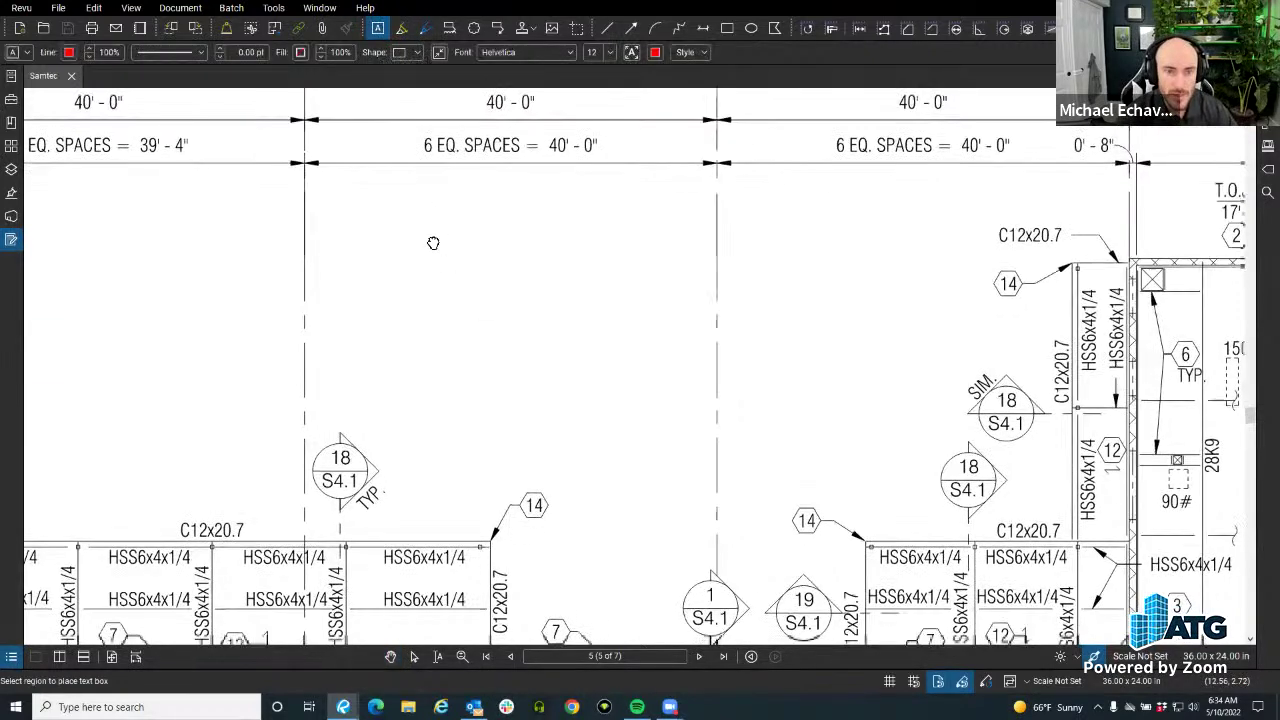
scroll(432, 242, "down", 4)
scroll(455, 232, "up", 2)
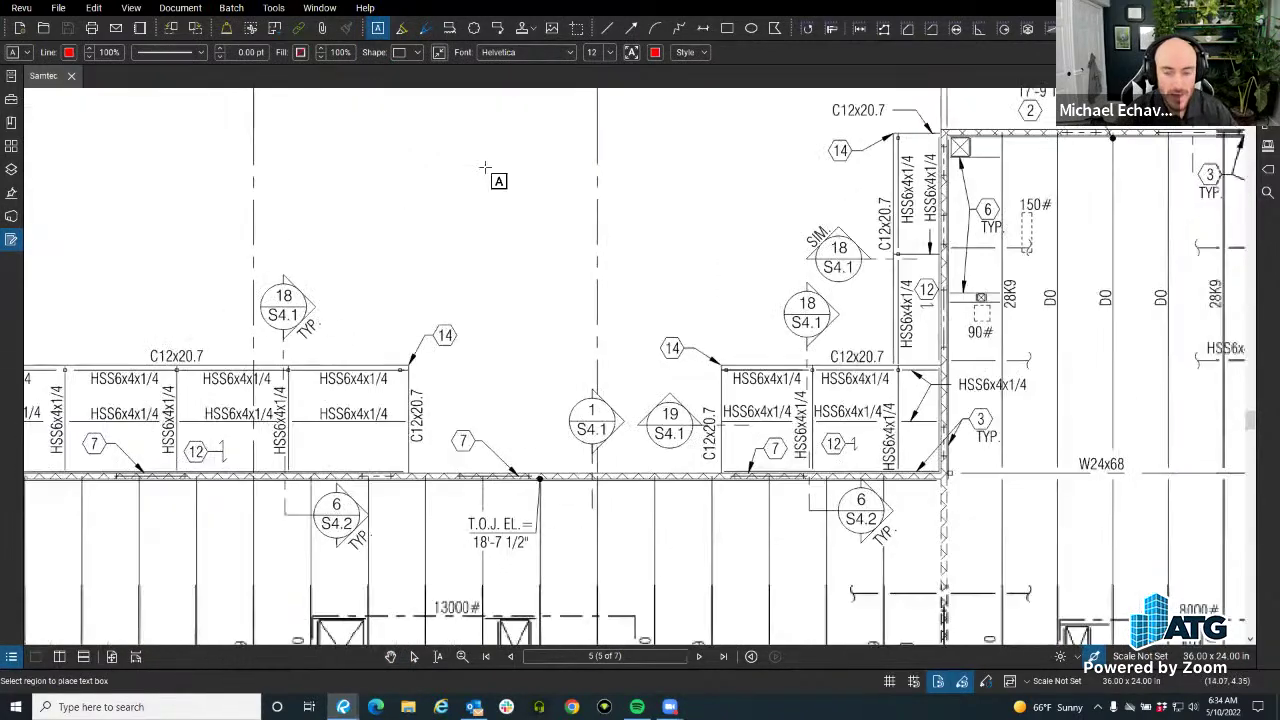
scroll(453, 232, "up", 3)
left_click_drag(450, 223, 572, 264)
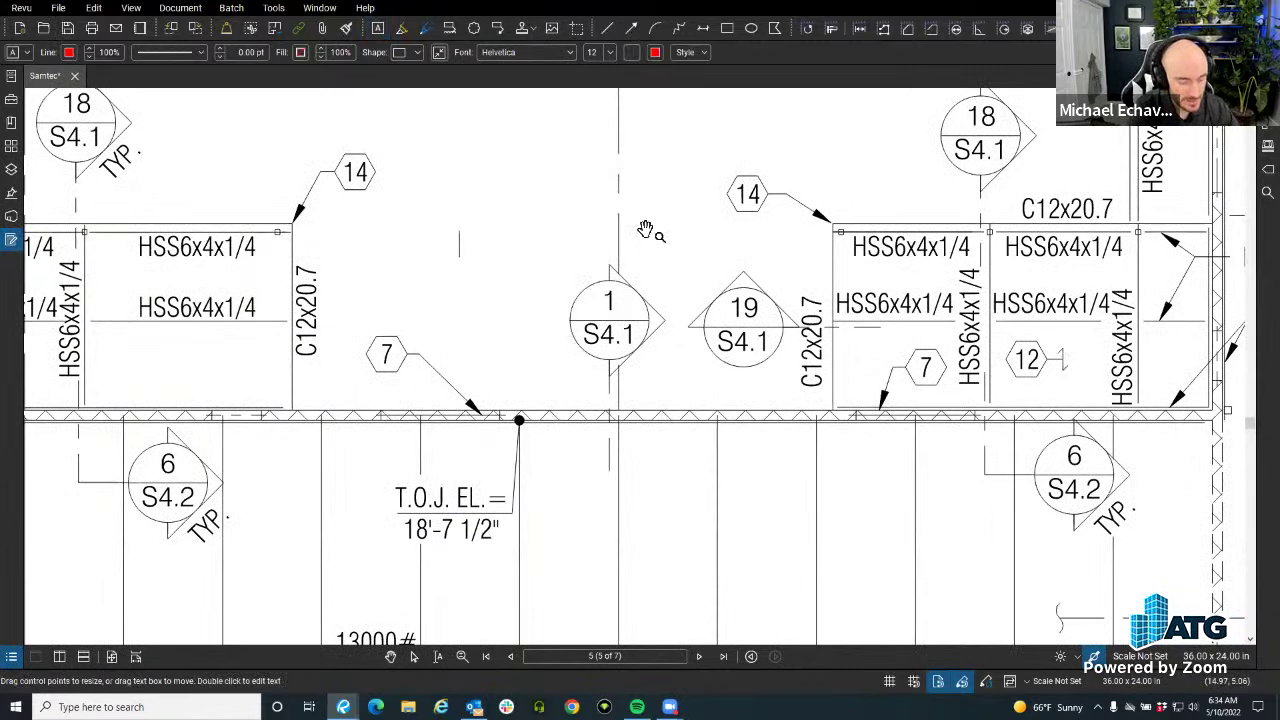
type("RFI 101")
left_click(694, 277)
Try a separate arrow from the RFI 101 text to section marker 1/S4.1 and delete it.
left_click(545, 262)
left_click_drag(545, 262, 578, 290)
left_click(631, 28)
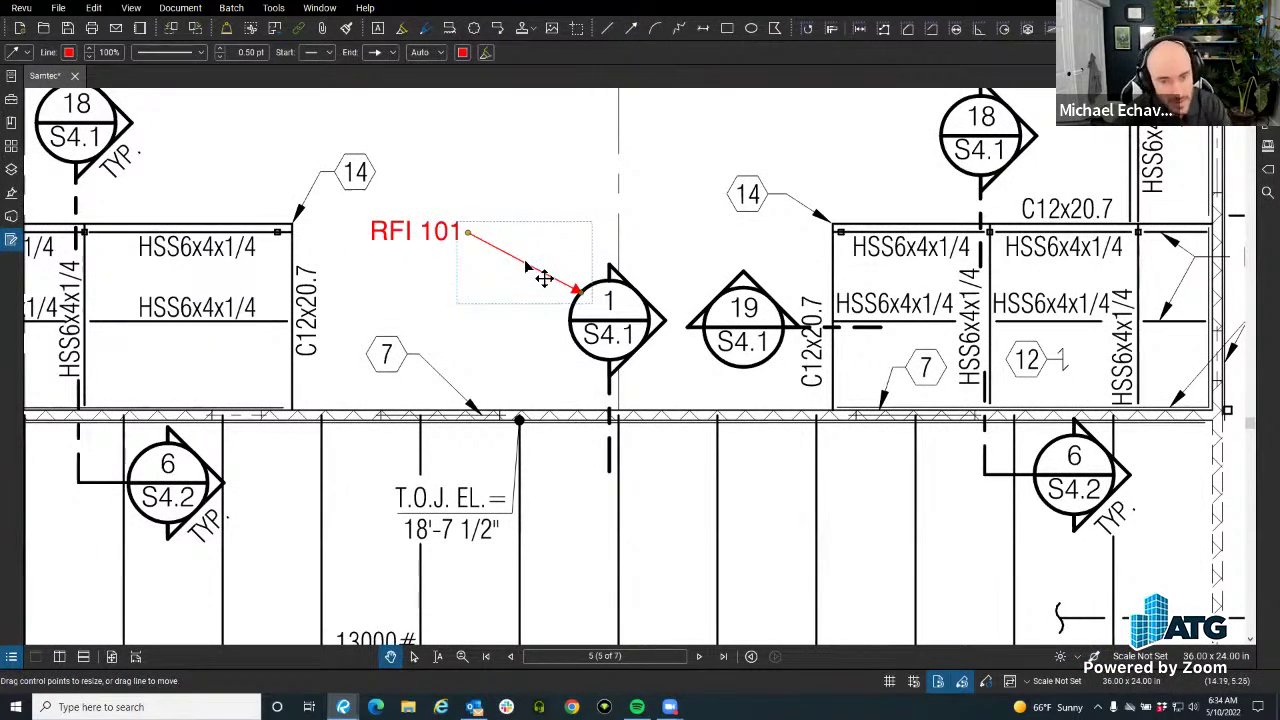
key("Delete")
Add a leader to the RFI 101 text box pointing at section marker 1/S4.1.
left_click(432, 240)
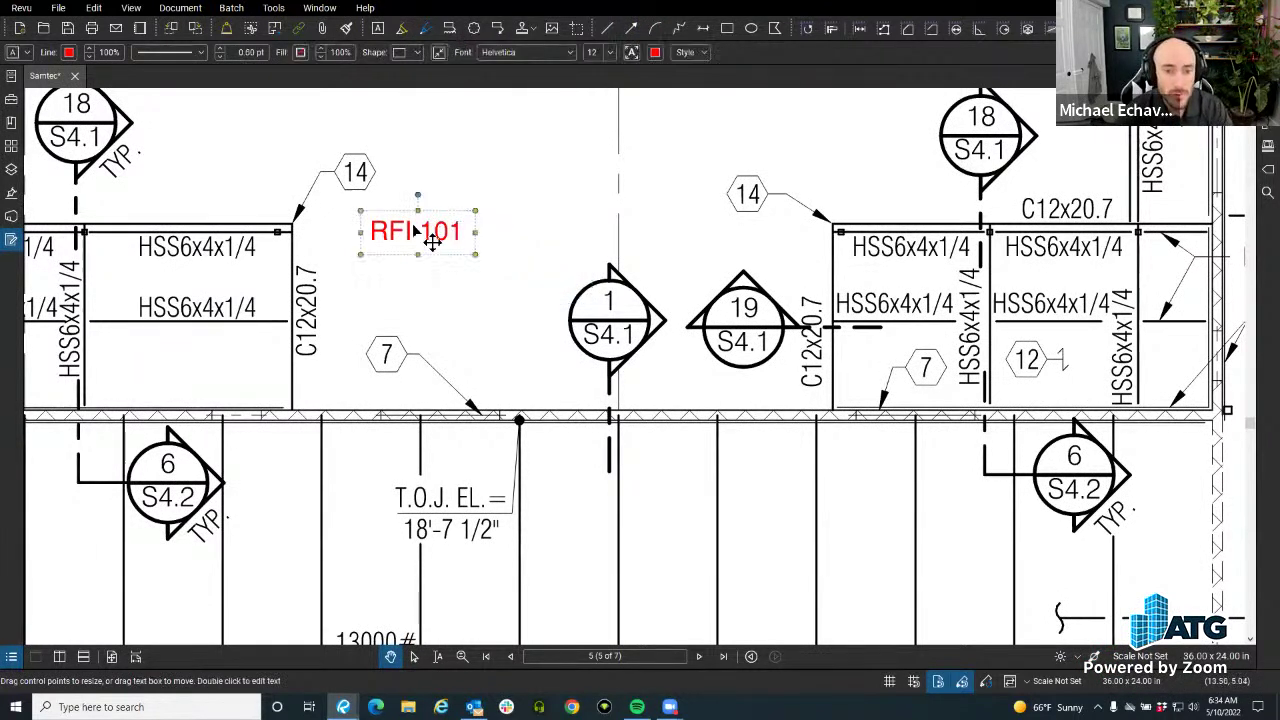
right_click(432, 240)
left_click(471, 363)
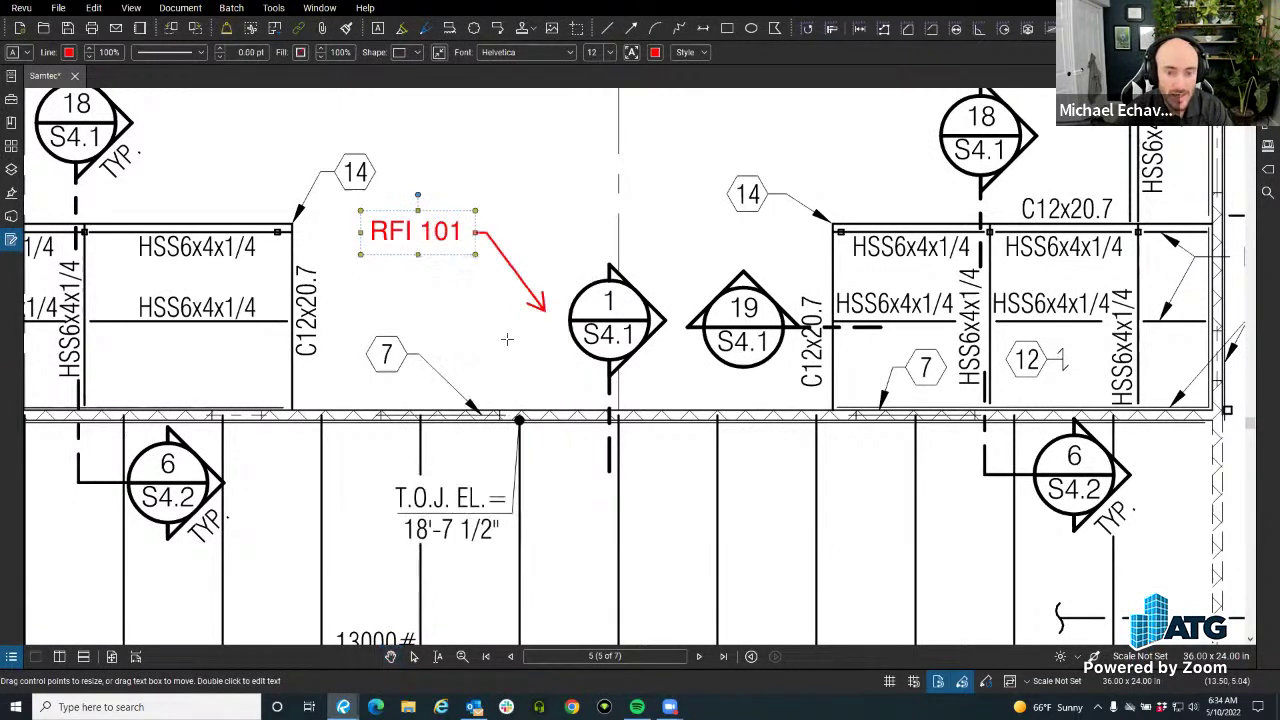
left_click(582, 285)
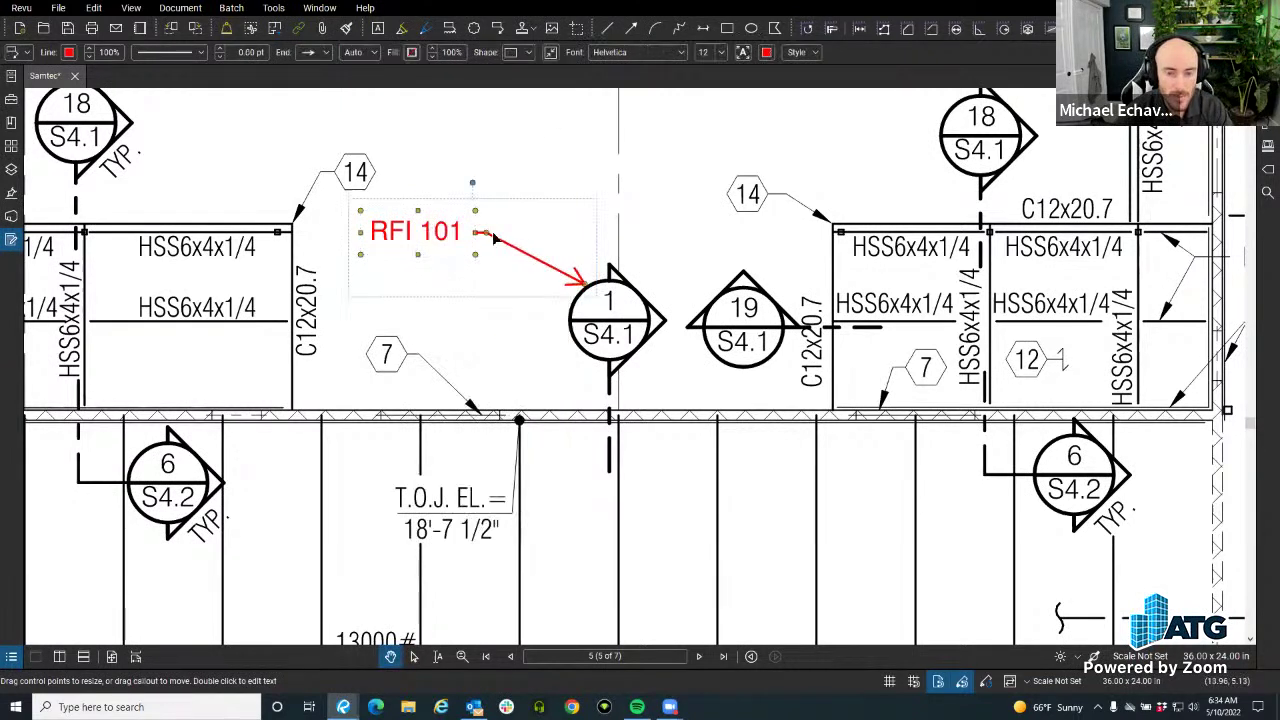
Add a second leader to the RFI 101 text box pointing down to the hexagonal note 7 below it.
right_click(445, 241)
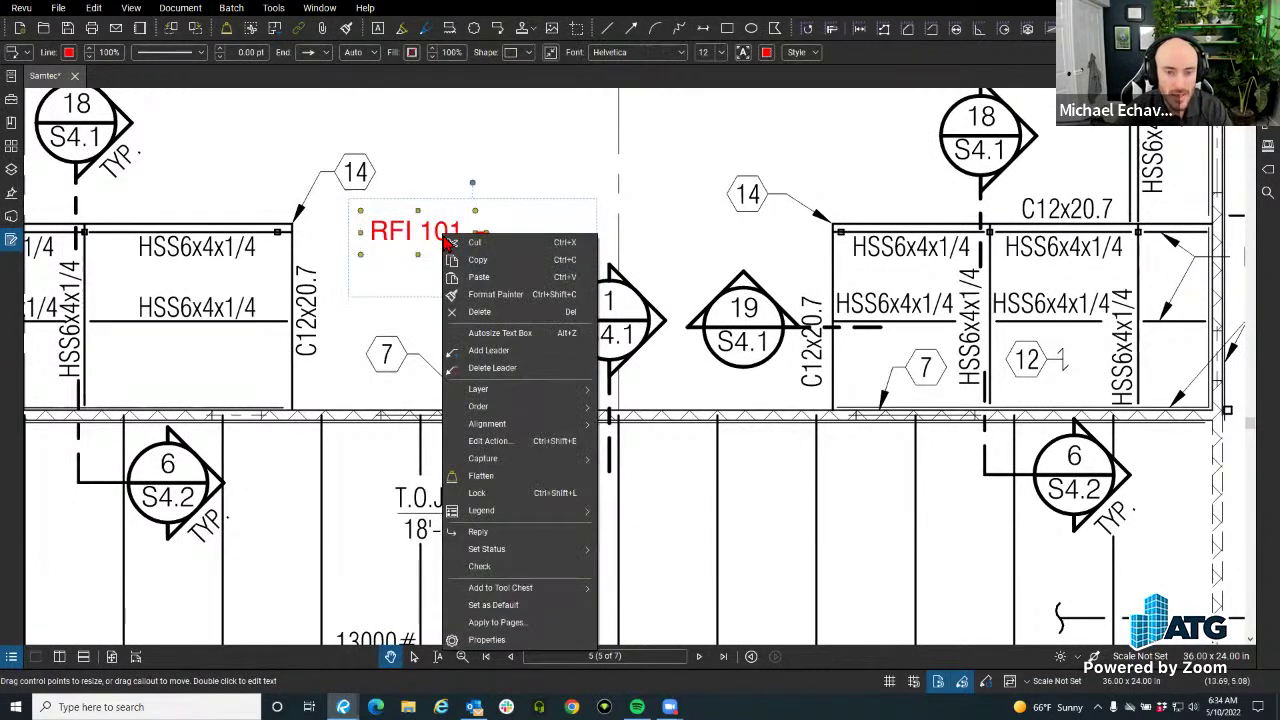
left_click(517, 352)
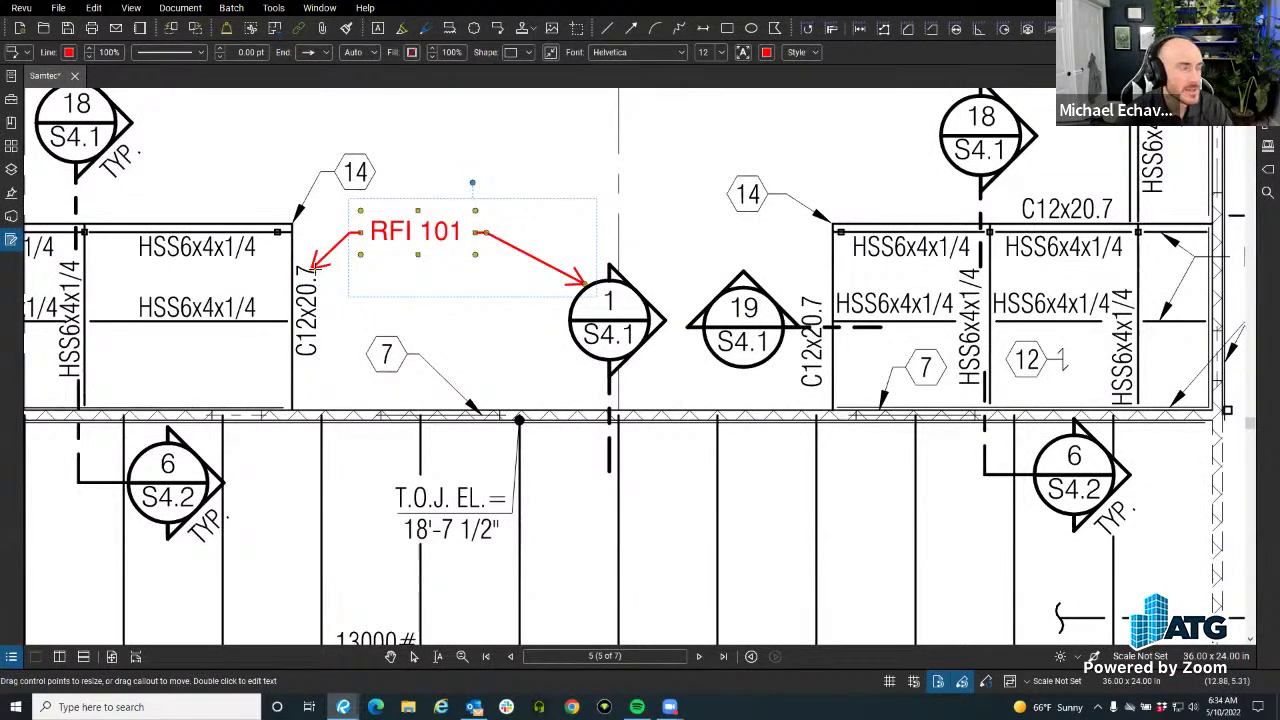
key("Escape")
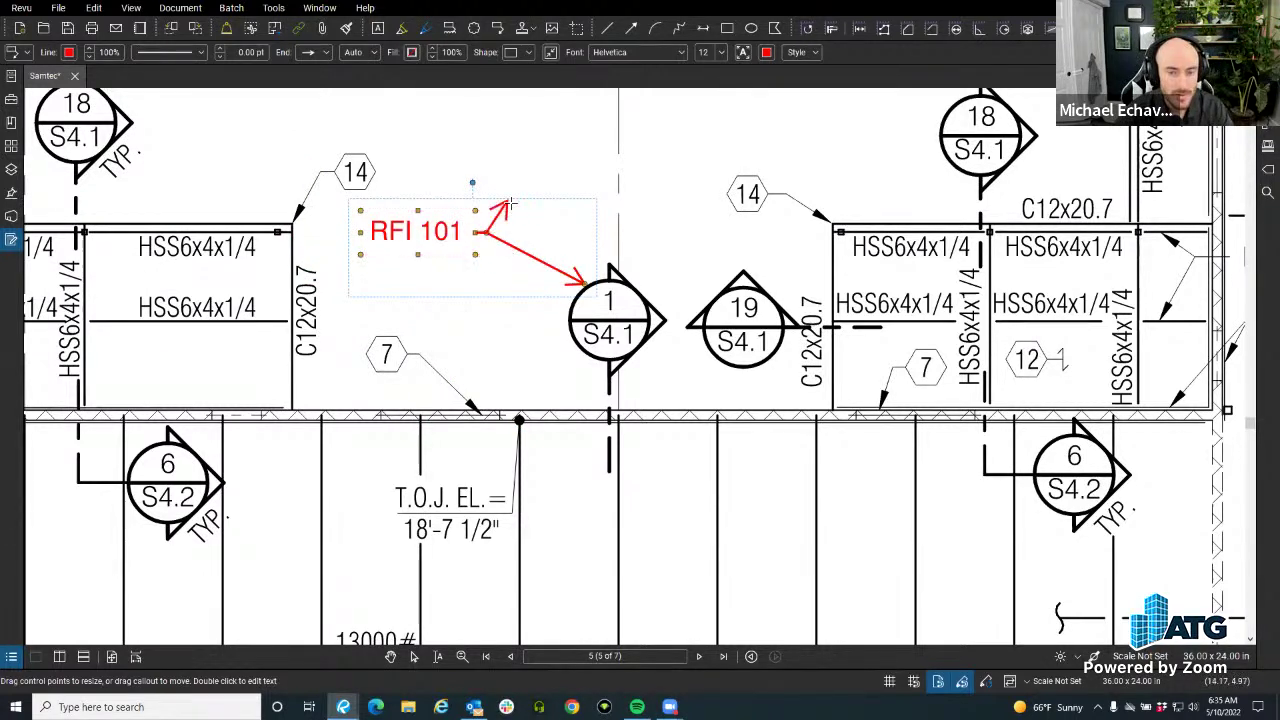
left_click(420, 350)
left_click(489, 324)
left_click(513, 252)
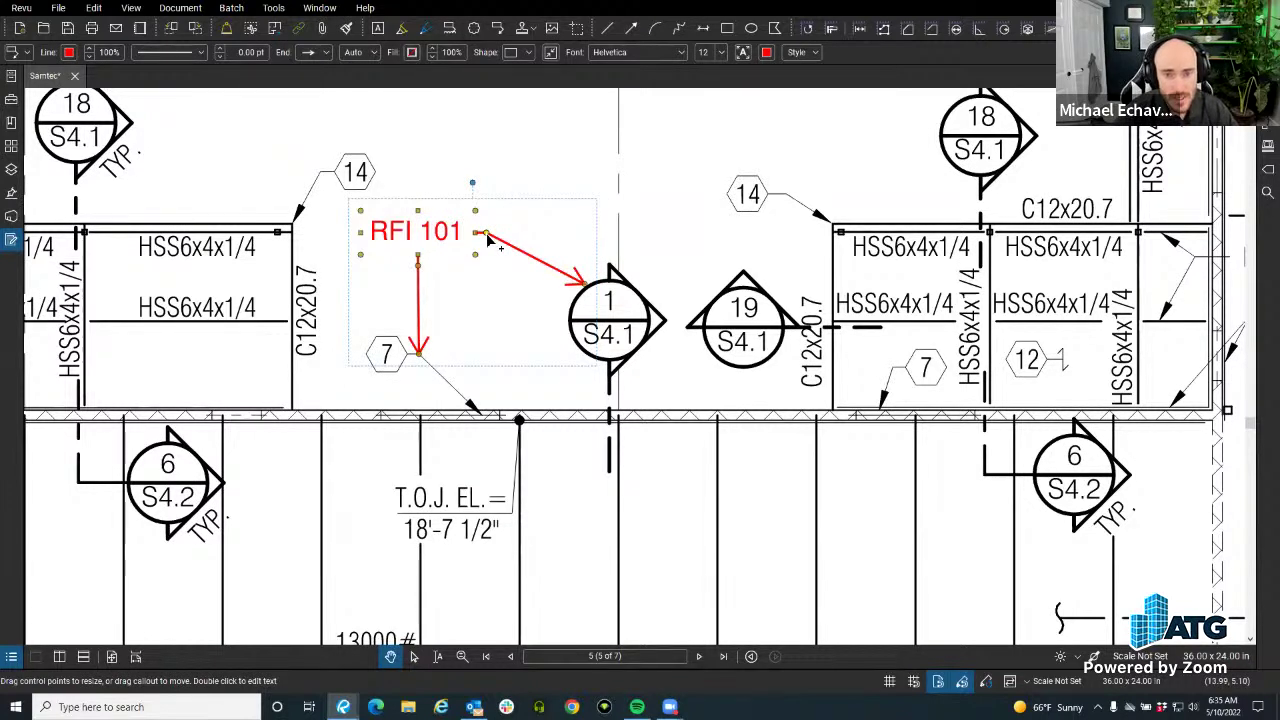
Add a third leader to the RFI 101 text box by extending it from the existing leader toward the nearby hexagonal note 14.
left_click(487, 235, "ctrl")
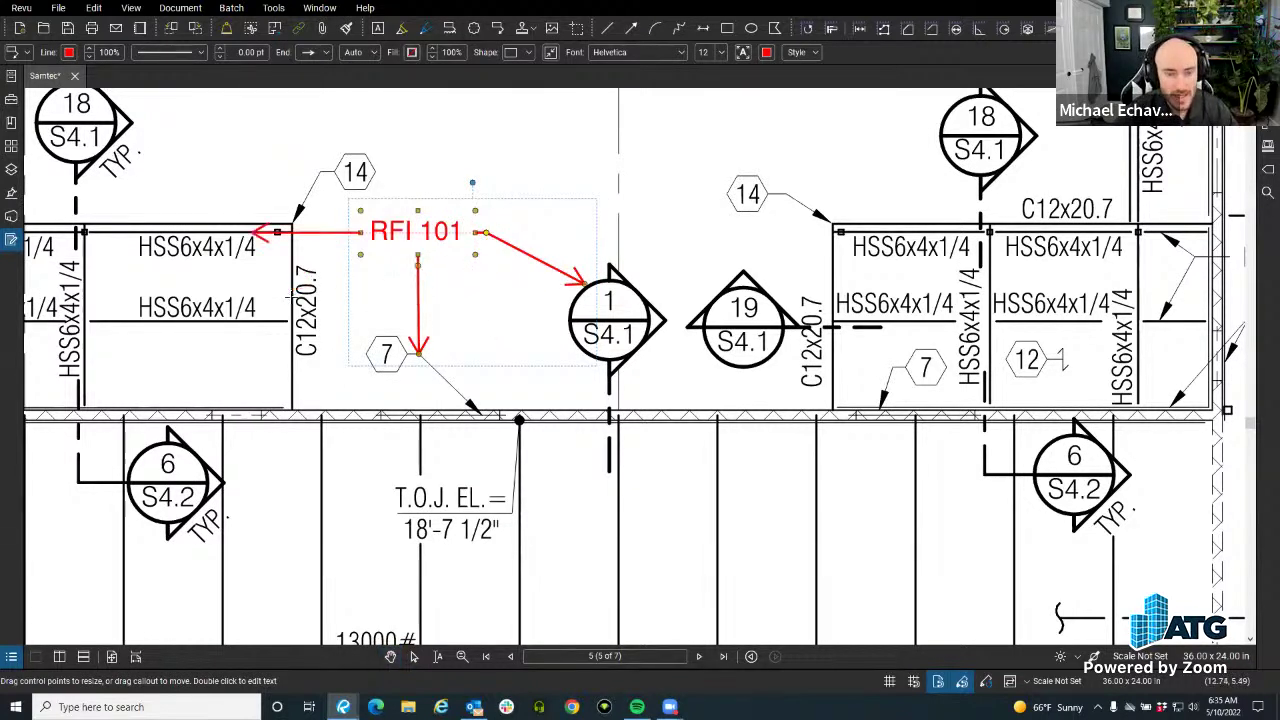
left_click(306, 200)
left_click_drag(519, 277, 393, 403)
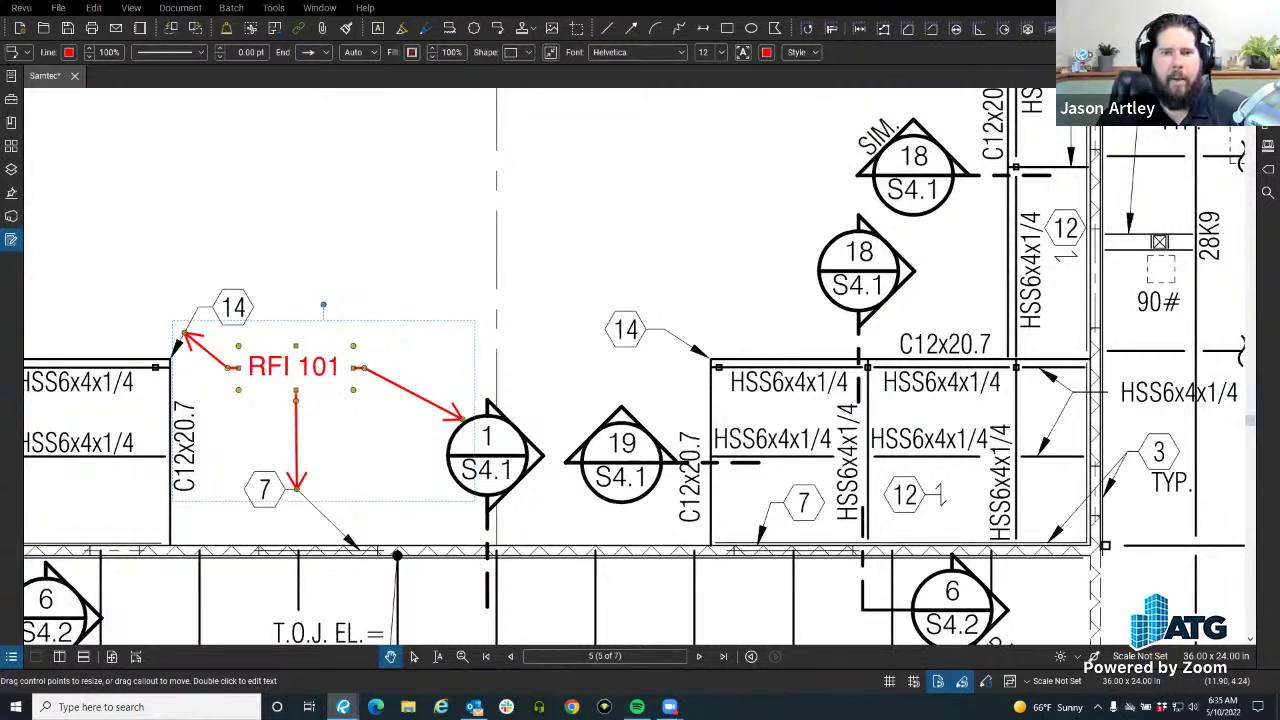
scroll(100, 180, "down", 5)
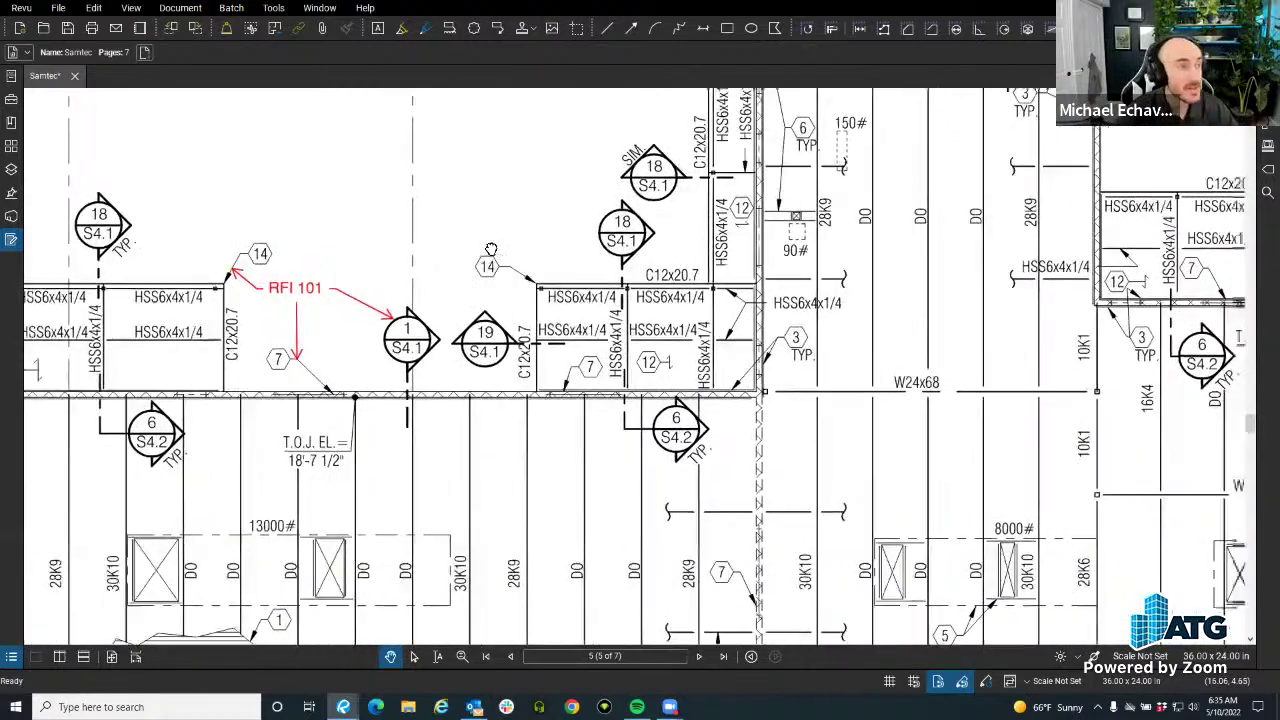
Add a callout reading RFI 101 above the existing one, with its arrow on section marker 1/S4.1, and autosize its text box.
scroll(398, 210, "up", 2)
mouse_move(426, 91)
left_mouse_down()
mouse_move(543, 227)
mouse_move(684, 249)
left_mouse_up()
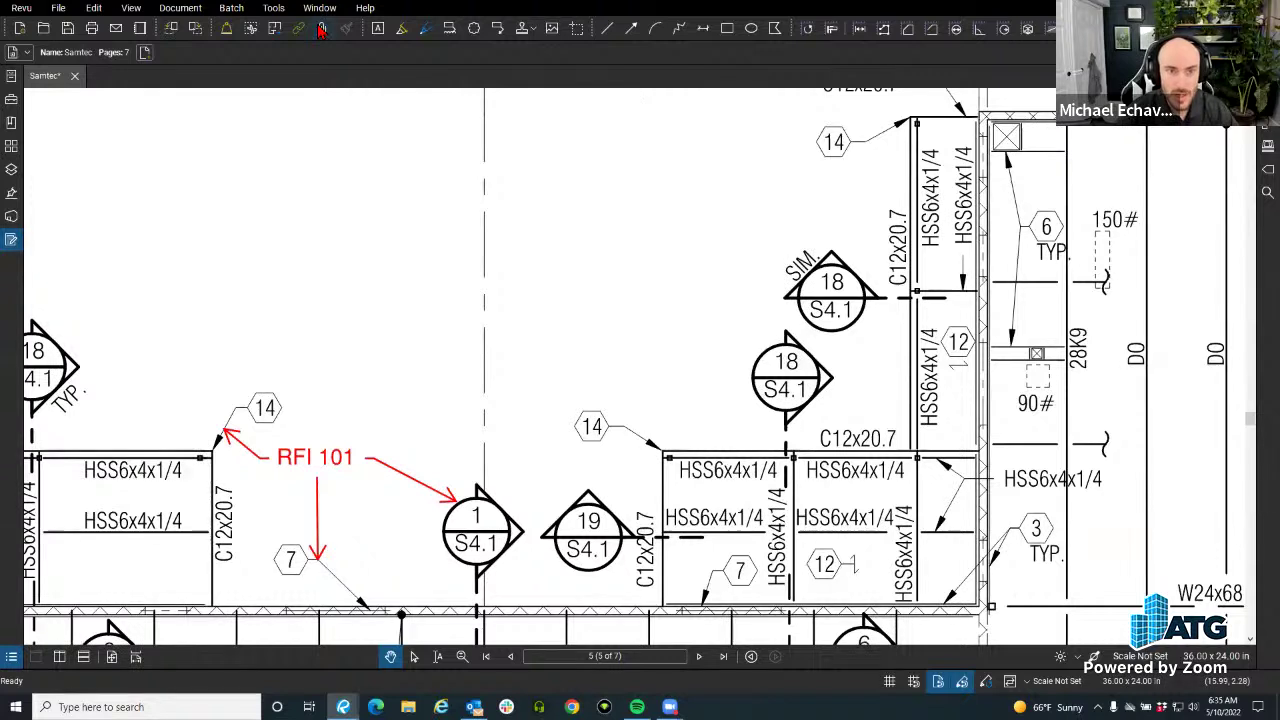
left_click(498, 29)
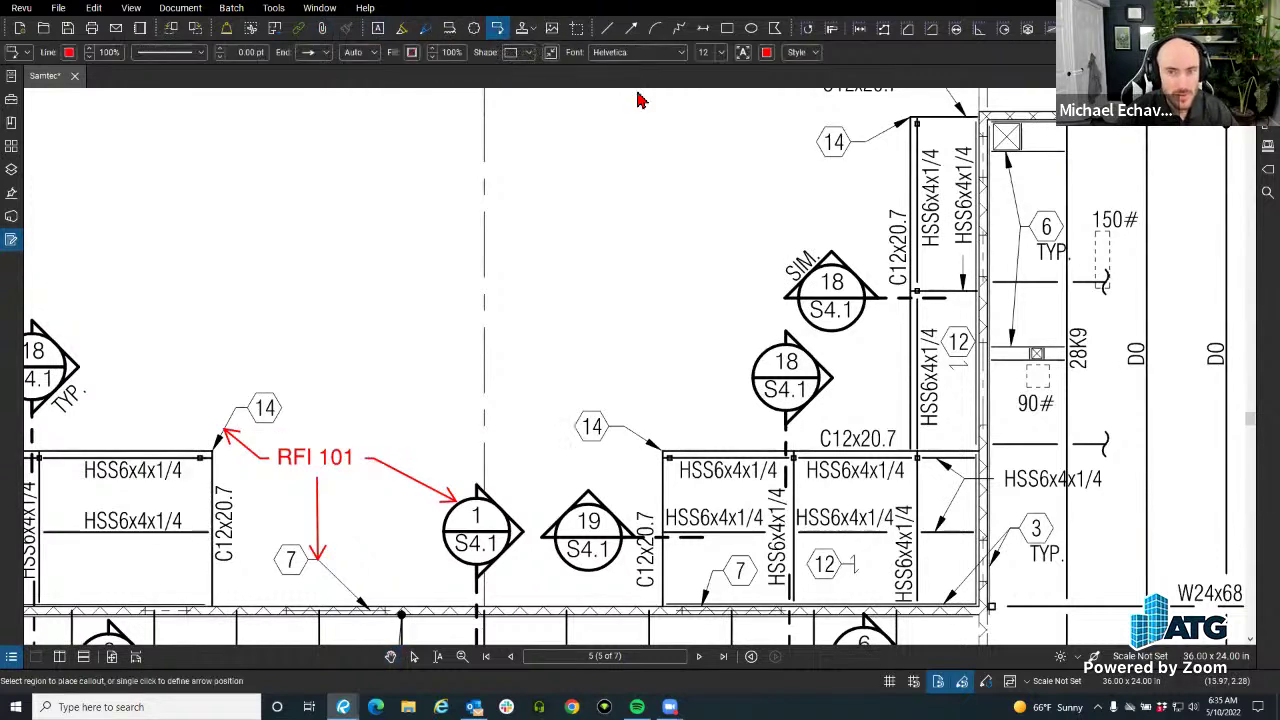
left_click_drag(457, 419, 429, 334)
left_click(494, 30)
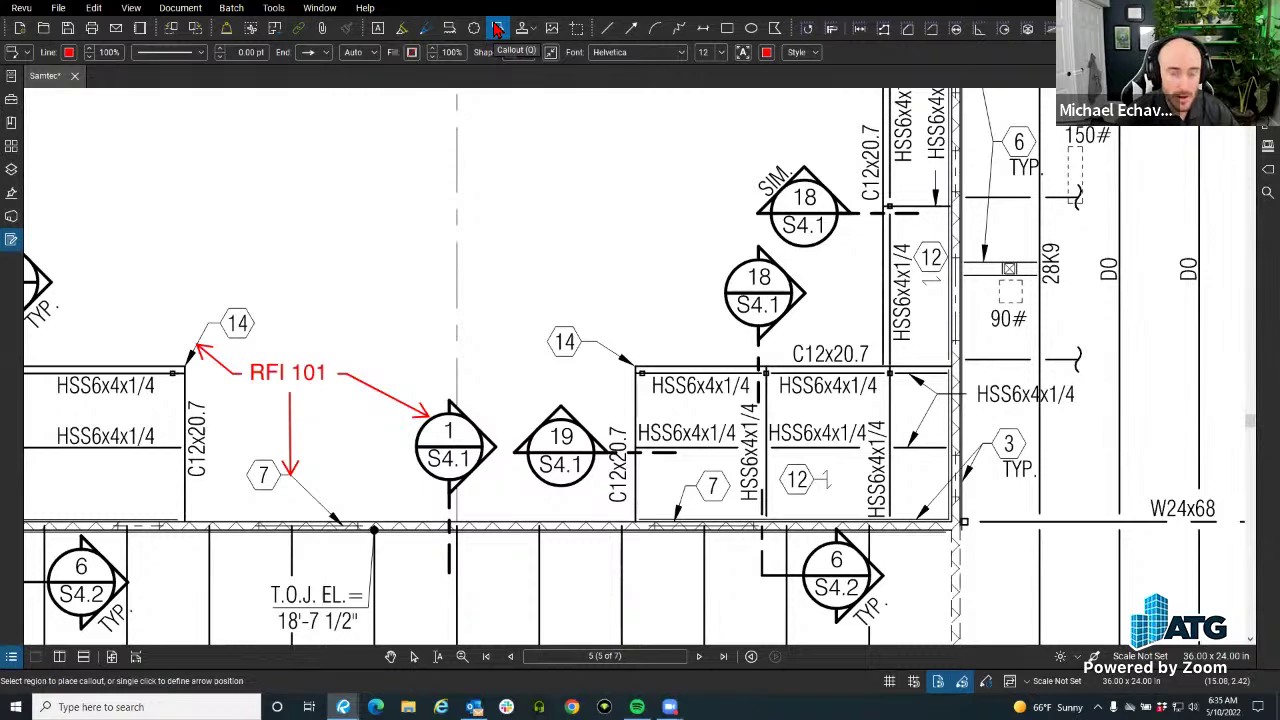
left_click(449, 400)
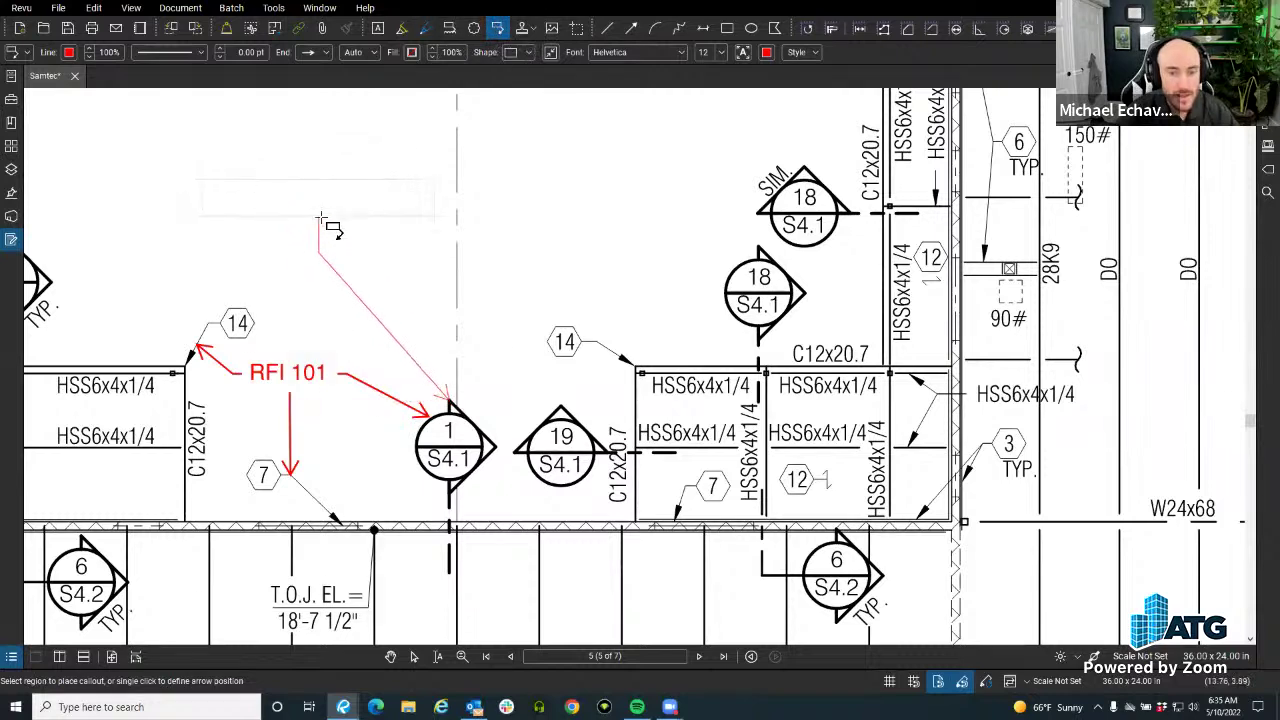
left_click_drag(407, 247, 536, 298)
left_click(570, 290)
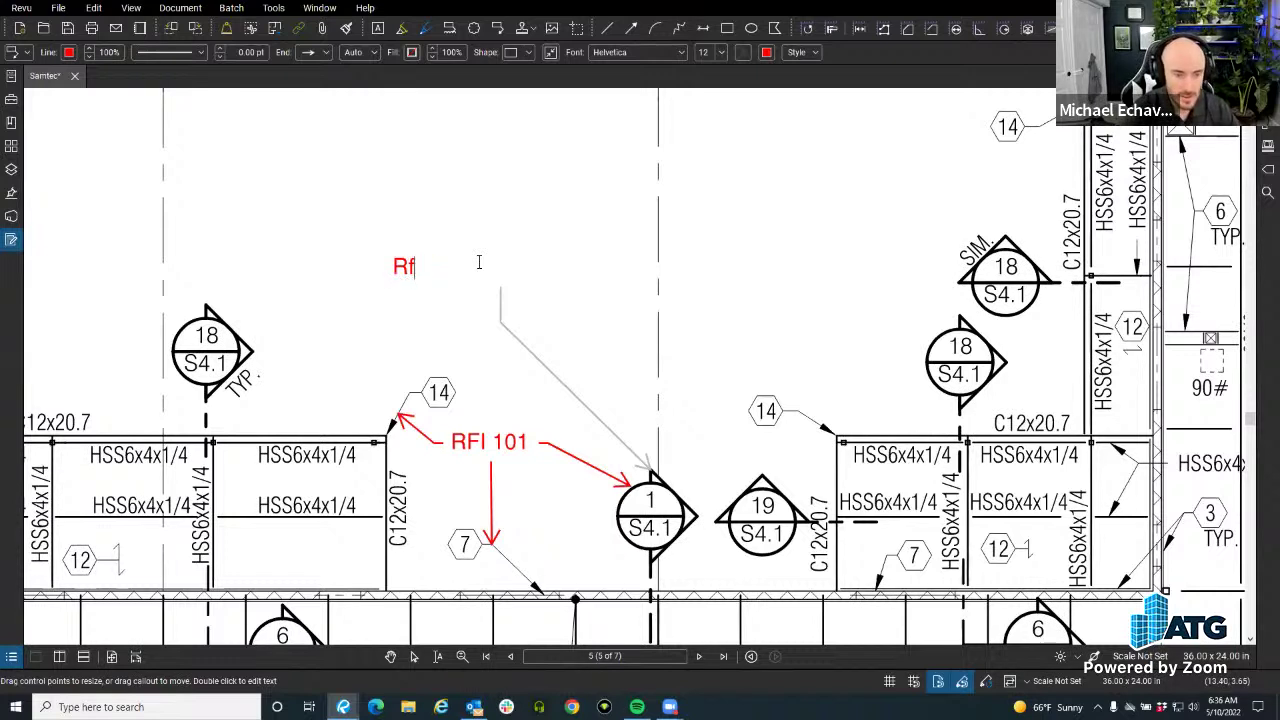
key("Caps_Lock")
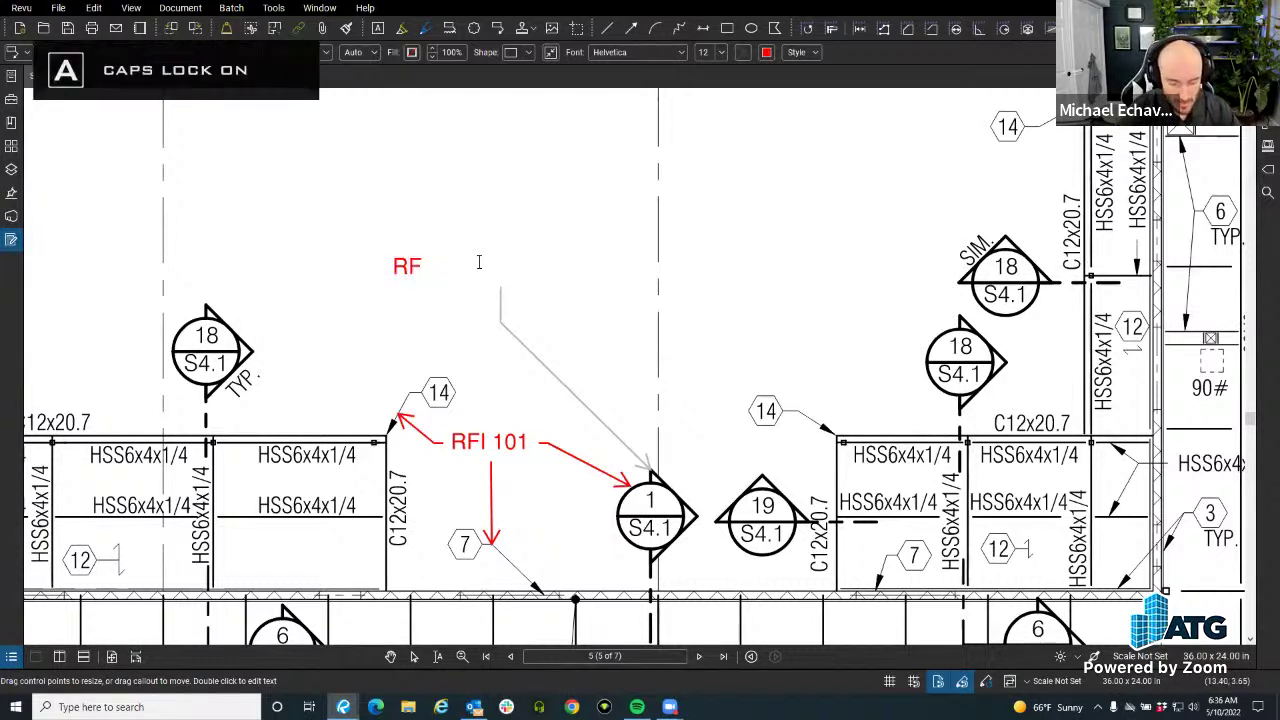
type("I 101")
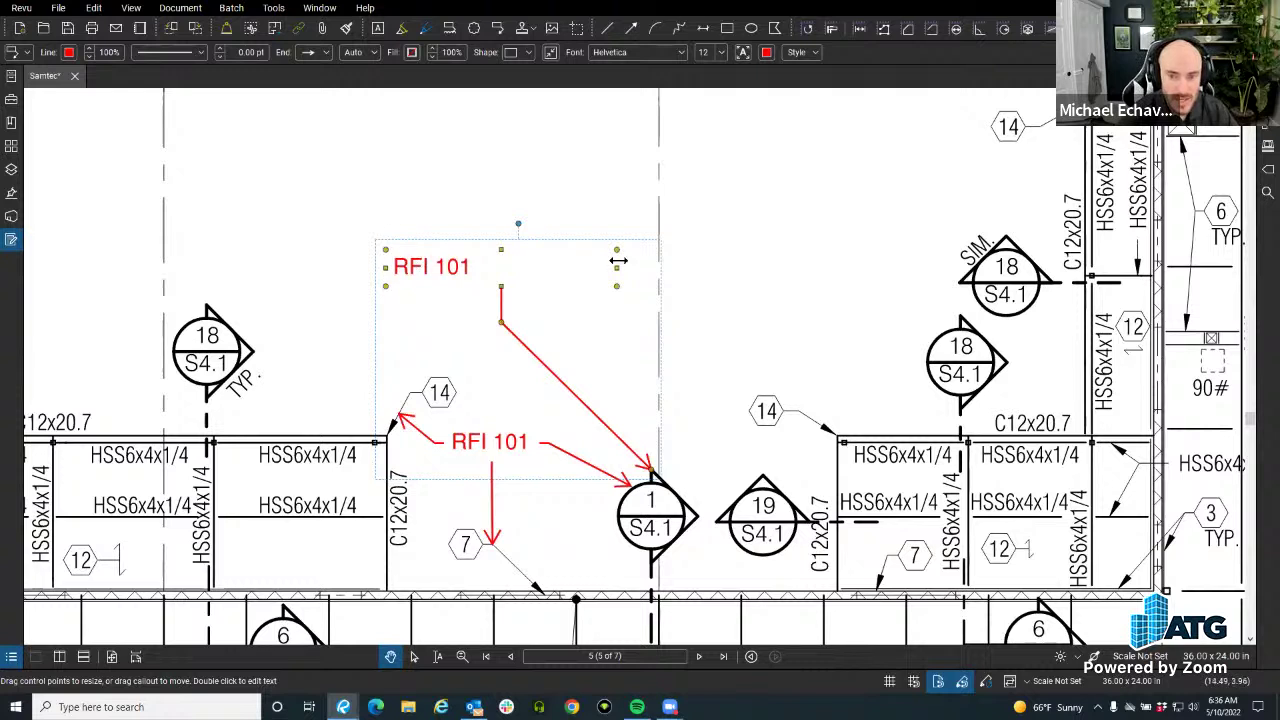
left_click(551, 52)
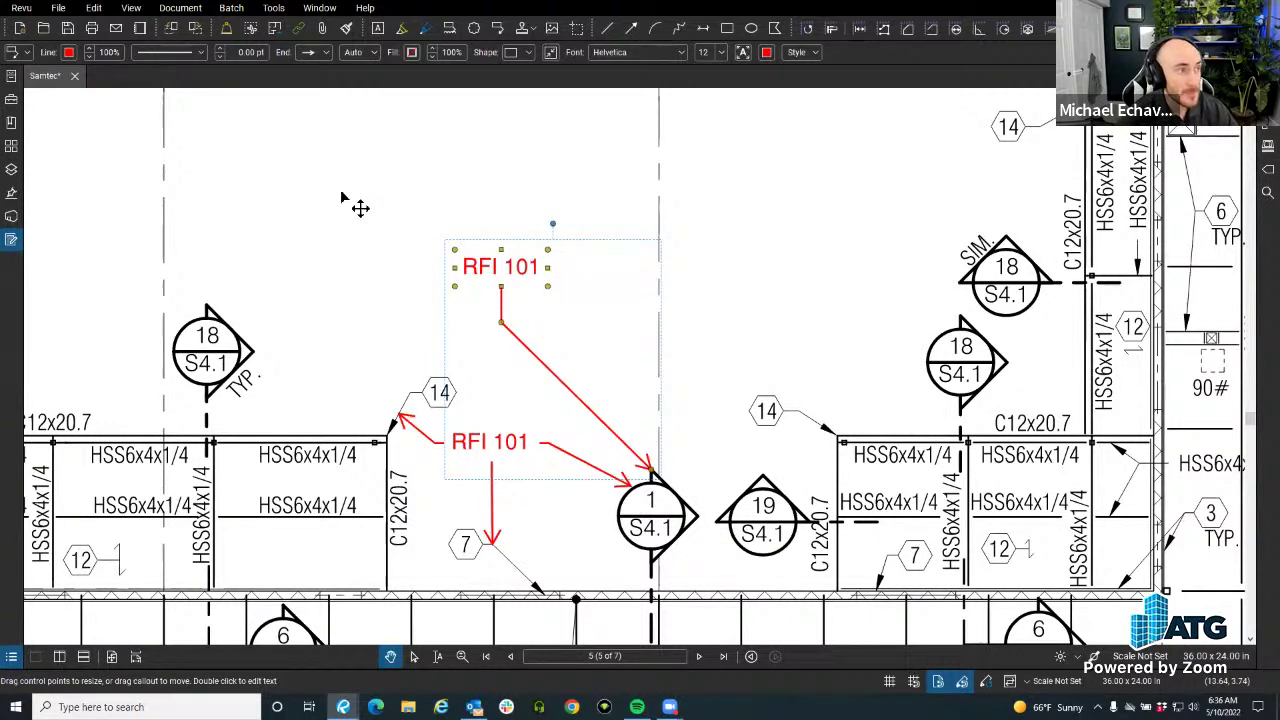
Review the autosize option for text boxes and callouts in the markup tool preferences, leaving the settings as they are.
left_click(20, 8)
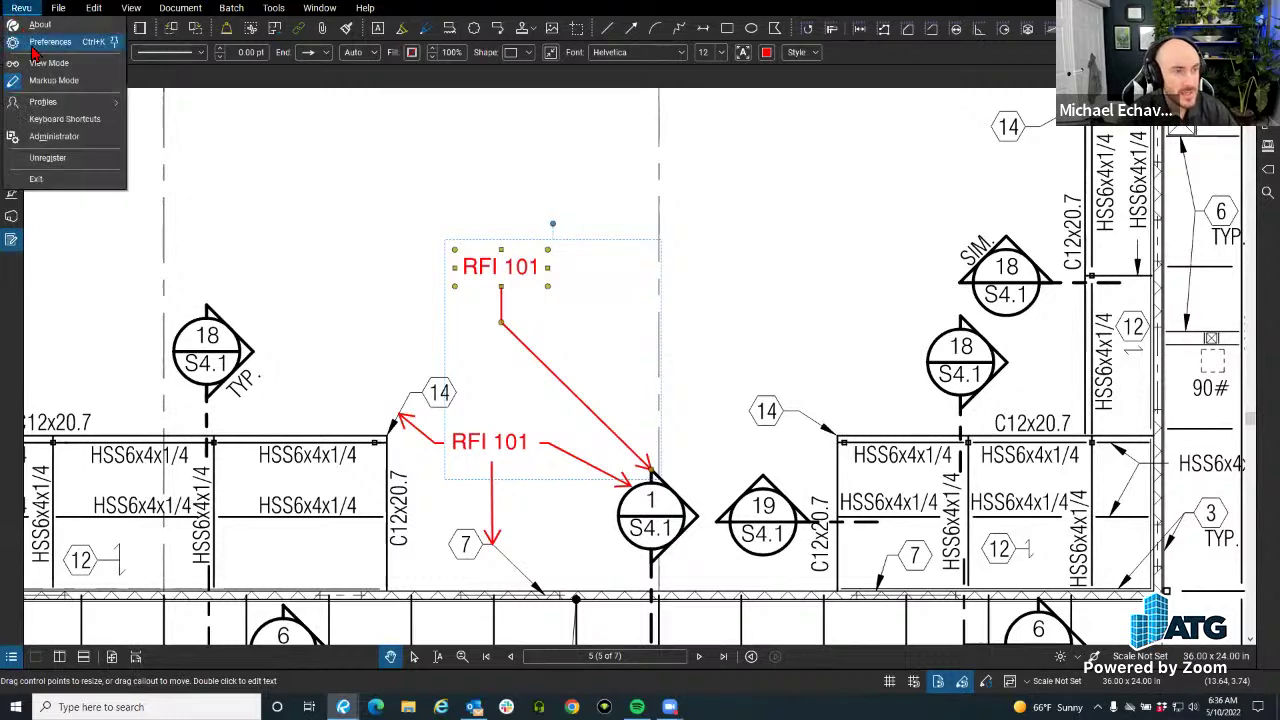
left_click(45, 42)
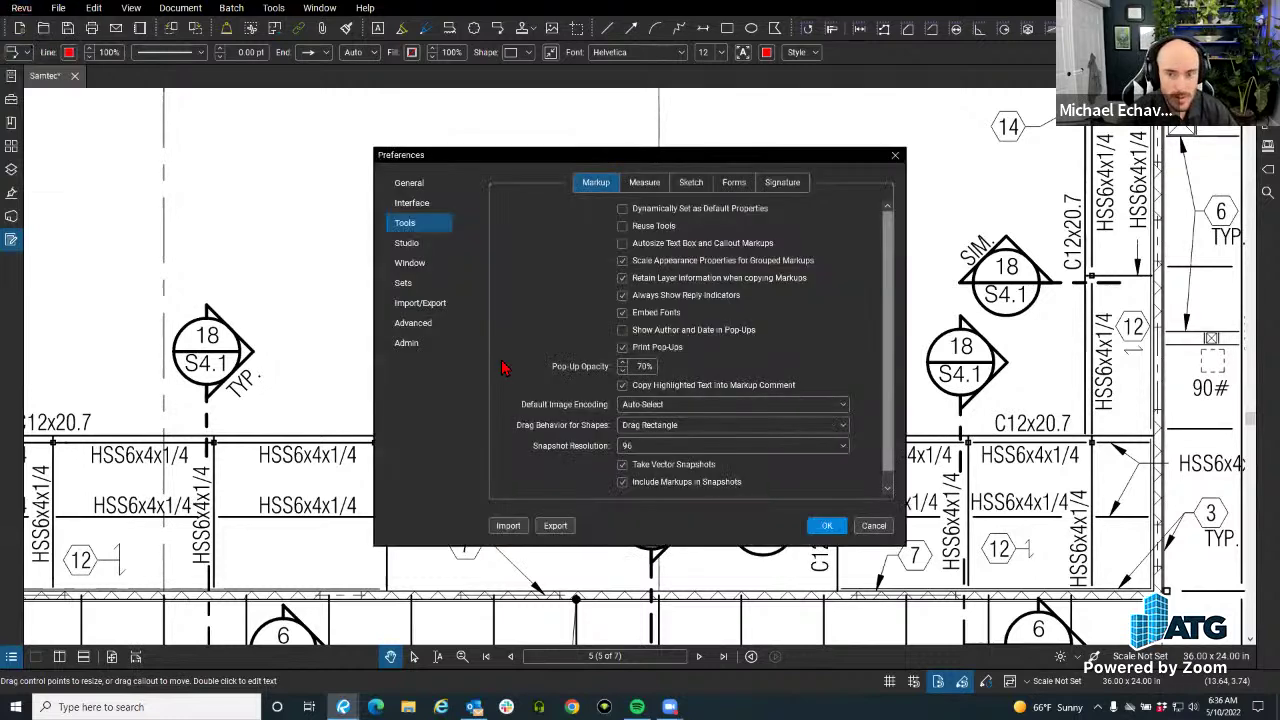
left_click_drag(555, 157, 374, 107)
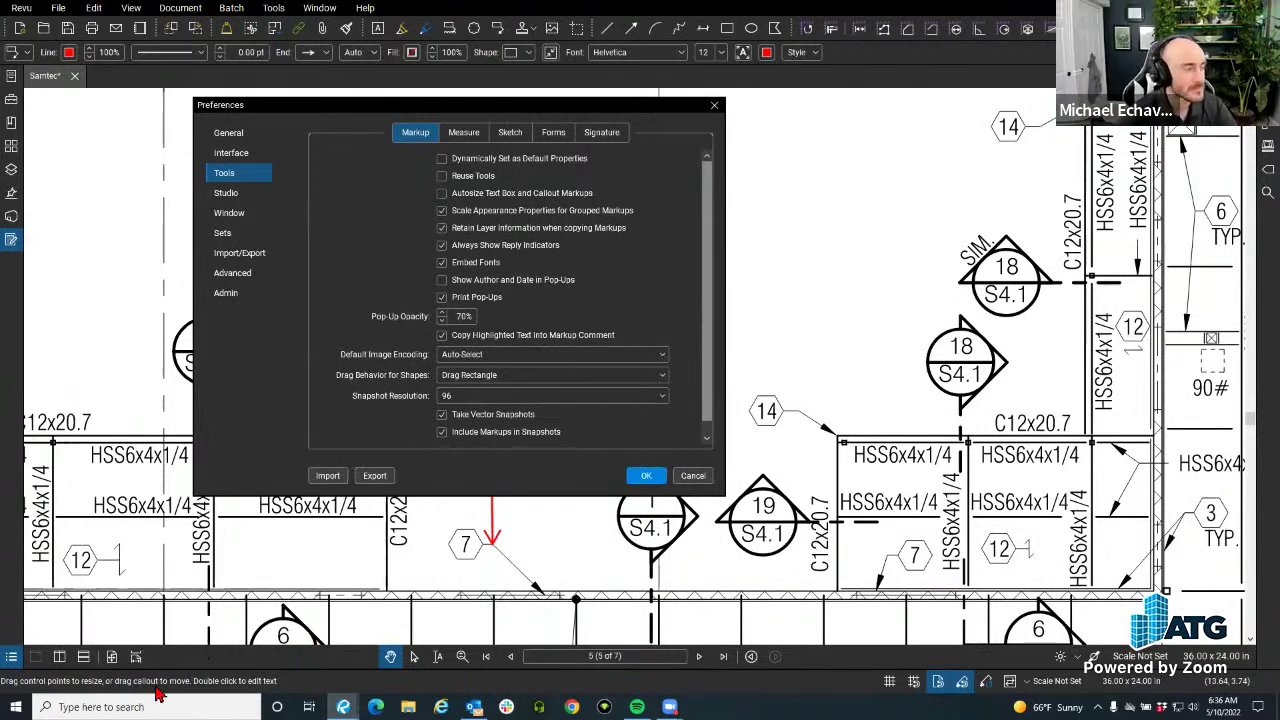
left_click(693, 475)
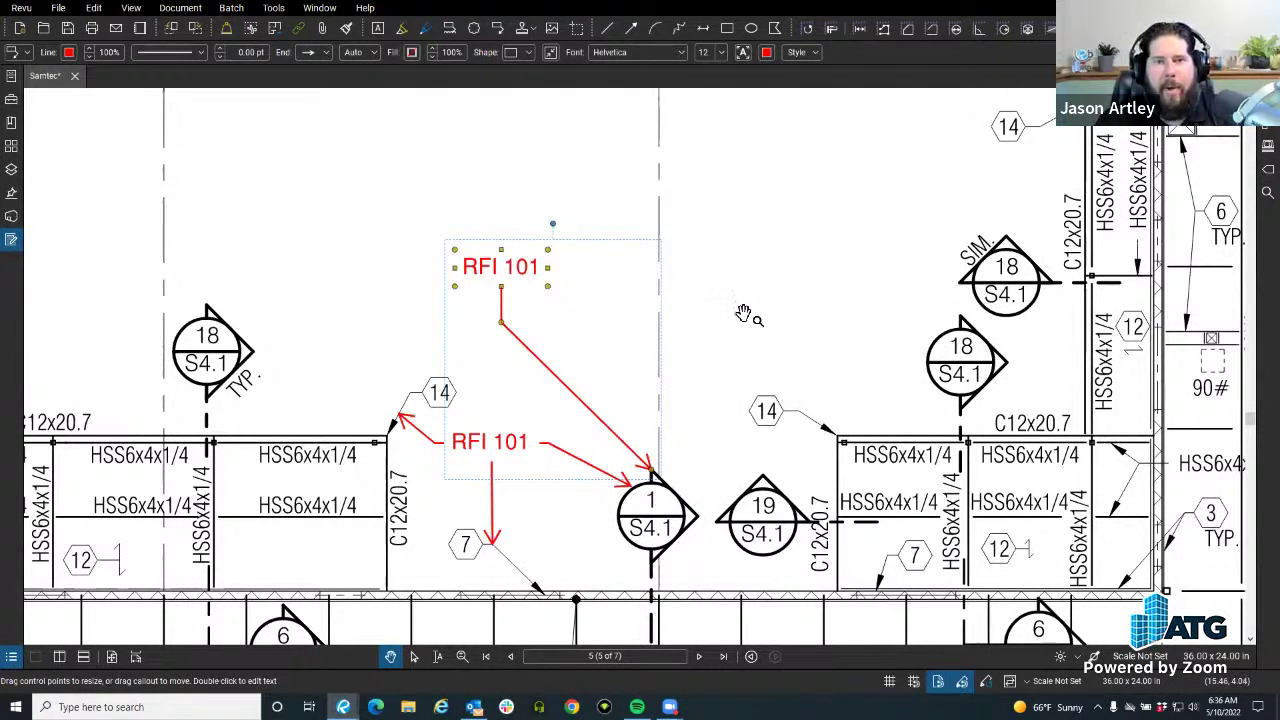
Reselect the new RFI 101 callout and examine the markup tool preferences around the Reuse Tools option.
left_click(529, 270)
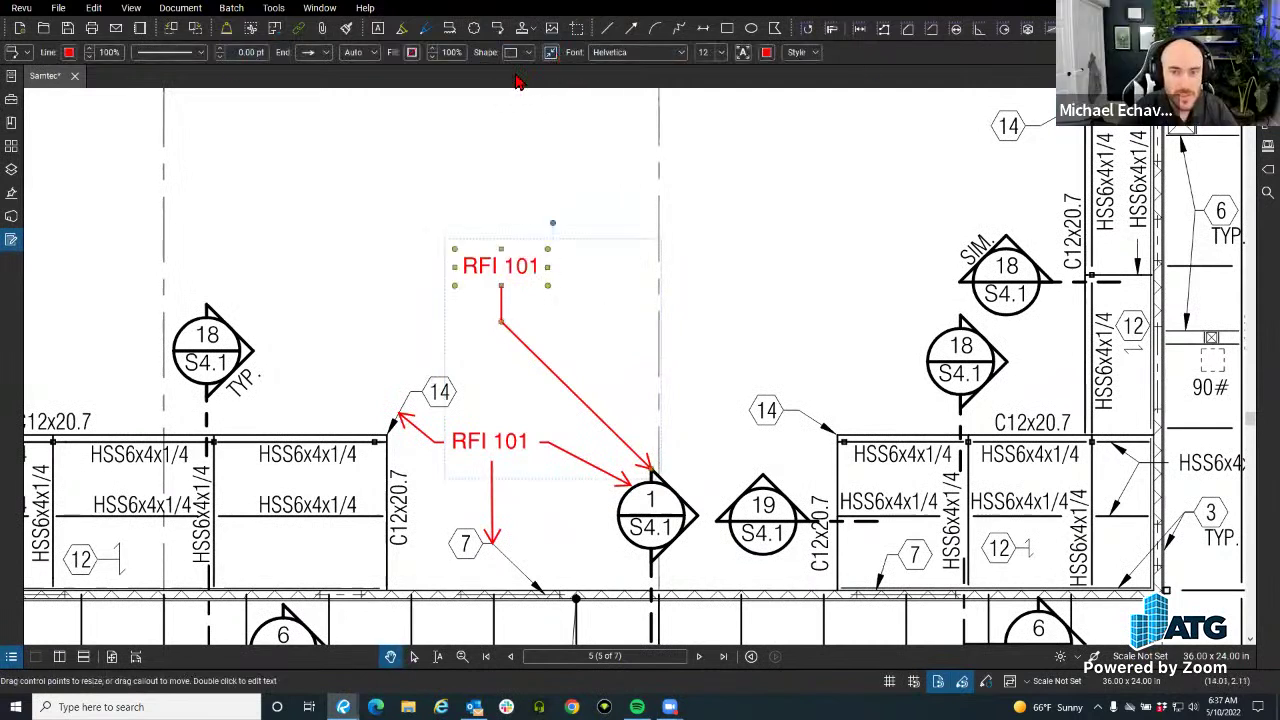
left_click(550, 212)
left_click(504, 263)
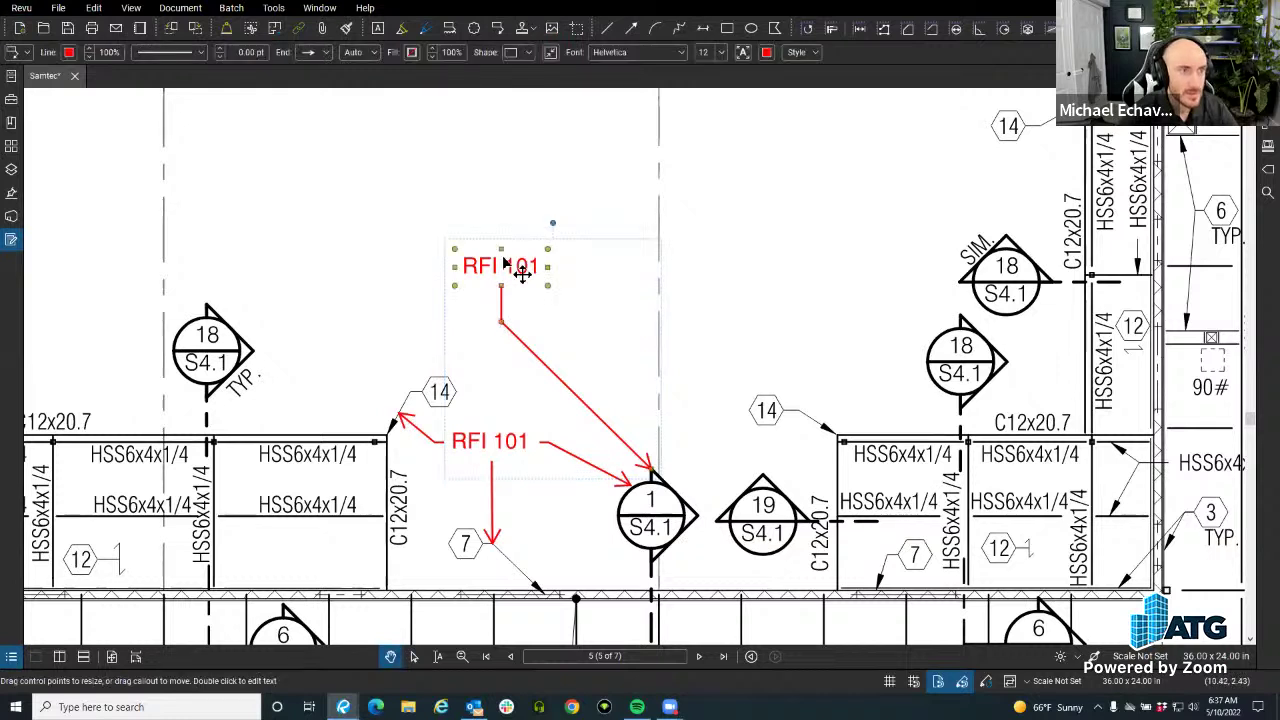
left_click(21, 8)
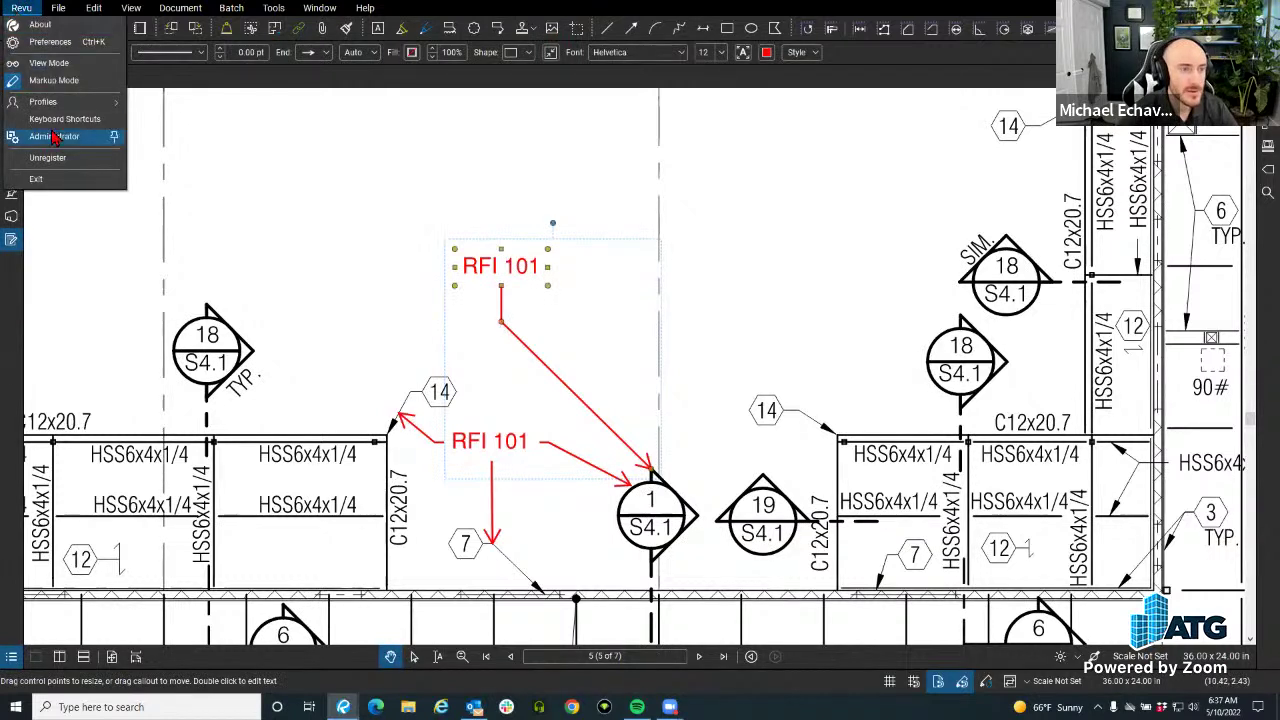
left_click(56, 44)
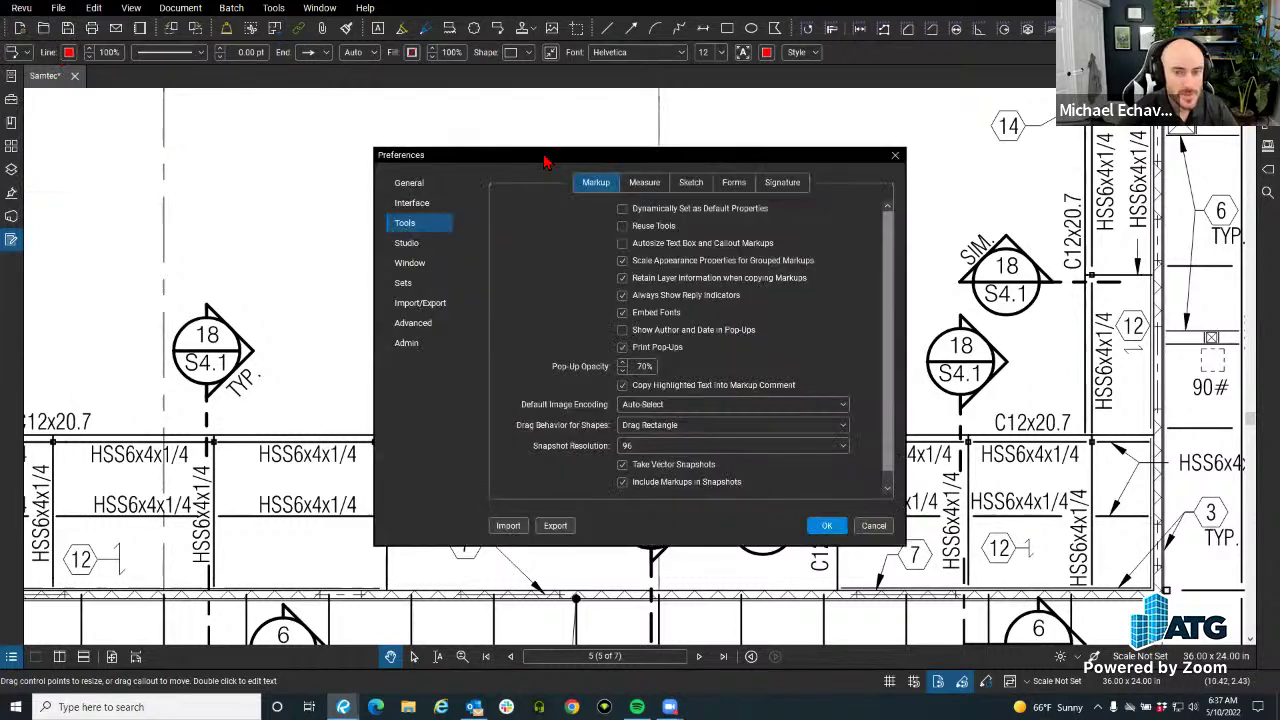
left_click_drag(545, 162, 446, 110)
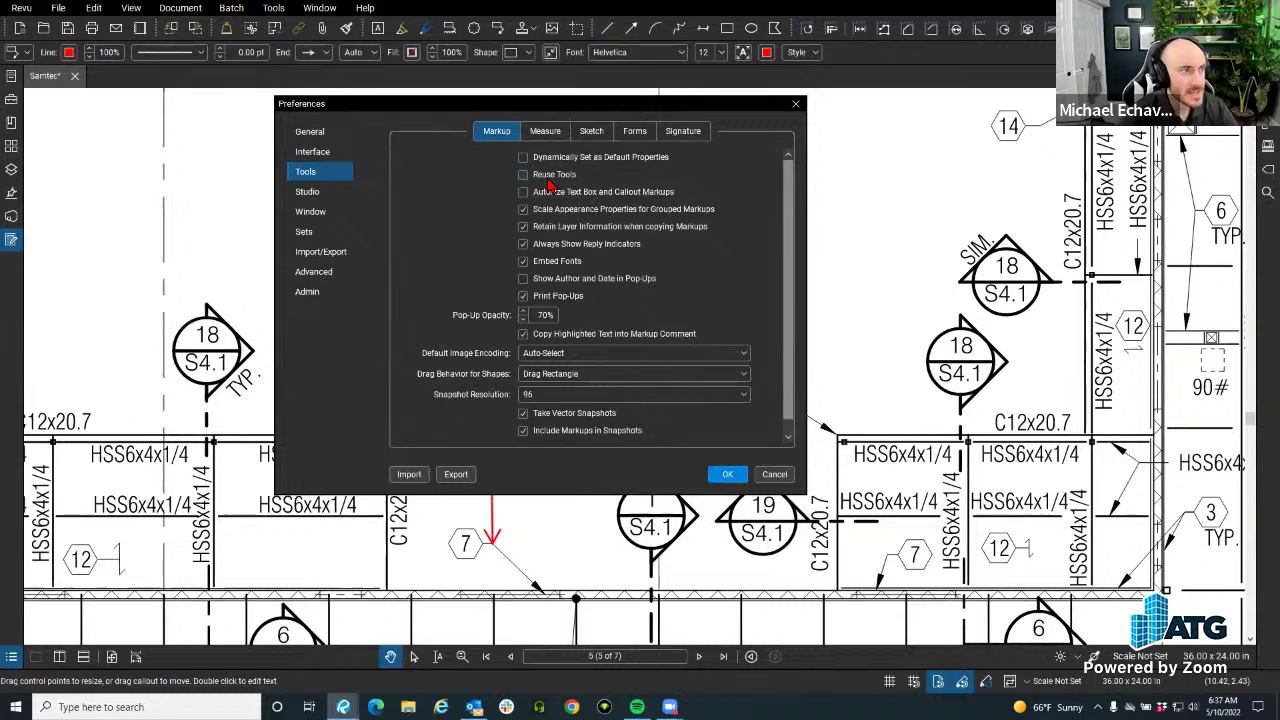
key("Escape")
Draw a short yellow highlight stroke in the blank area above section marker 18/S4.1 TYP.
left_click(401, 33)
left_click_drag(280, 178, 352, 172)
key("Escape")
Try a text box reading hELLO in the blank area above the new RFI 101 callout, move it and delete it.
key("w")
left_click_drag(423, 229, 545, 226)
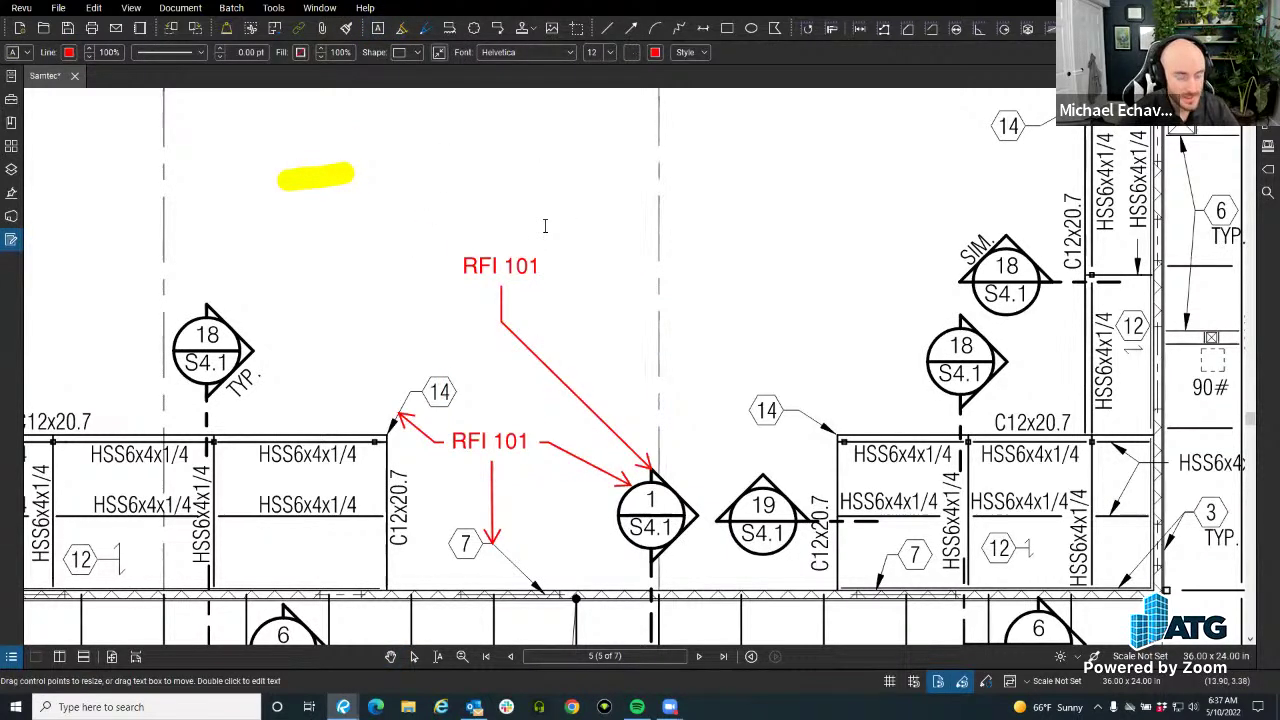
type("hELLO")
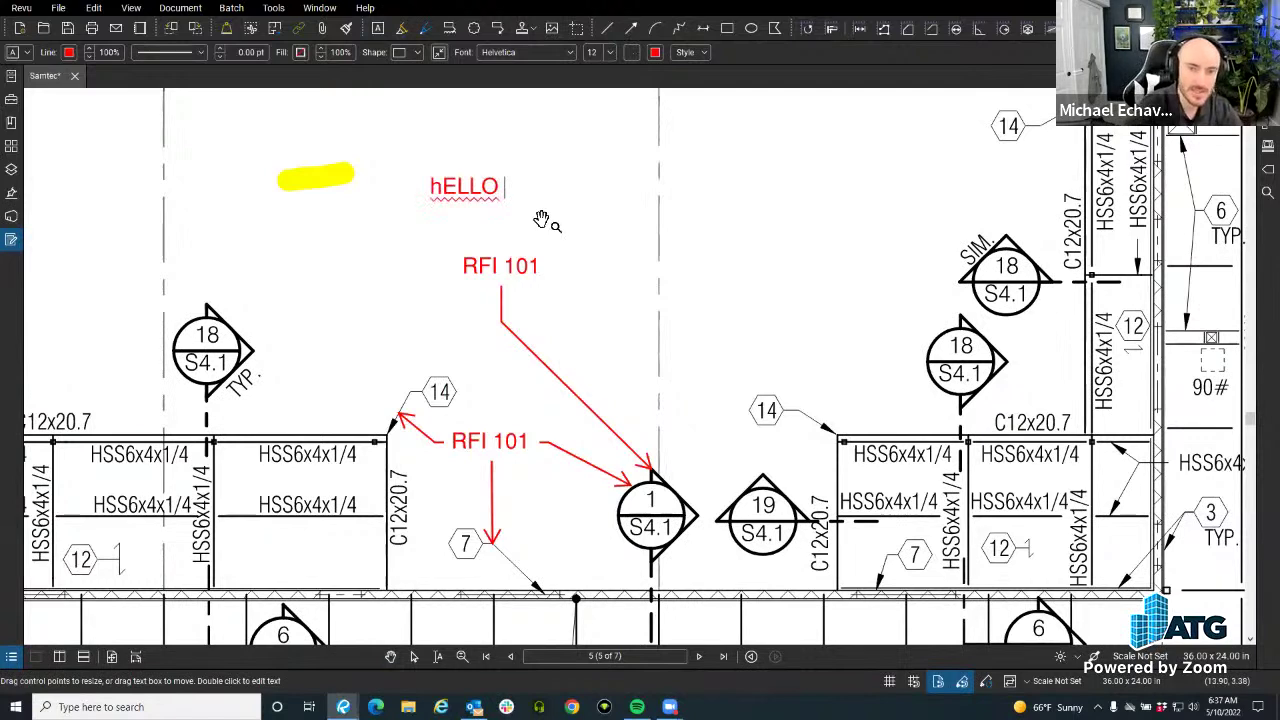
key("Escape")
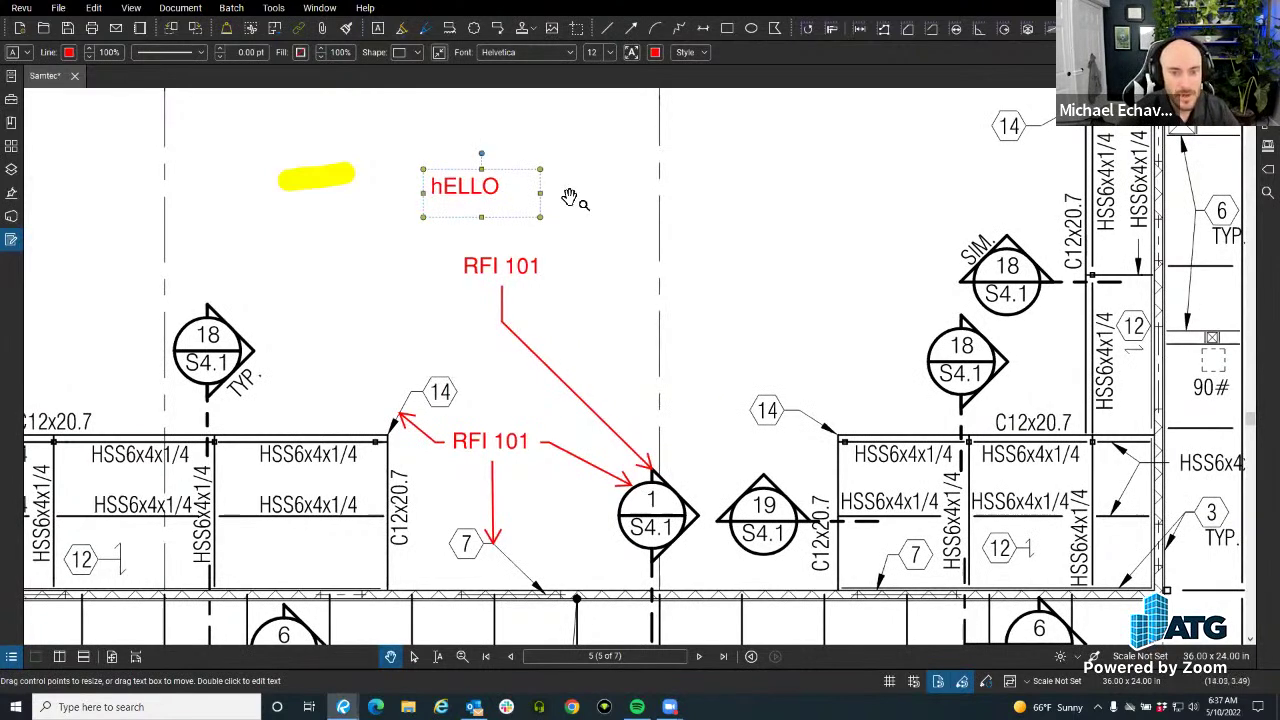
left_click_drag(498, 193, 552, 274)
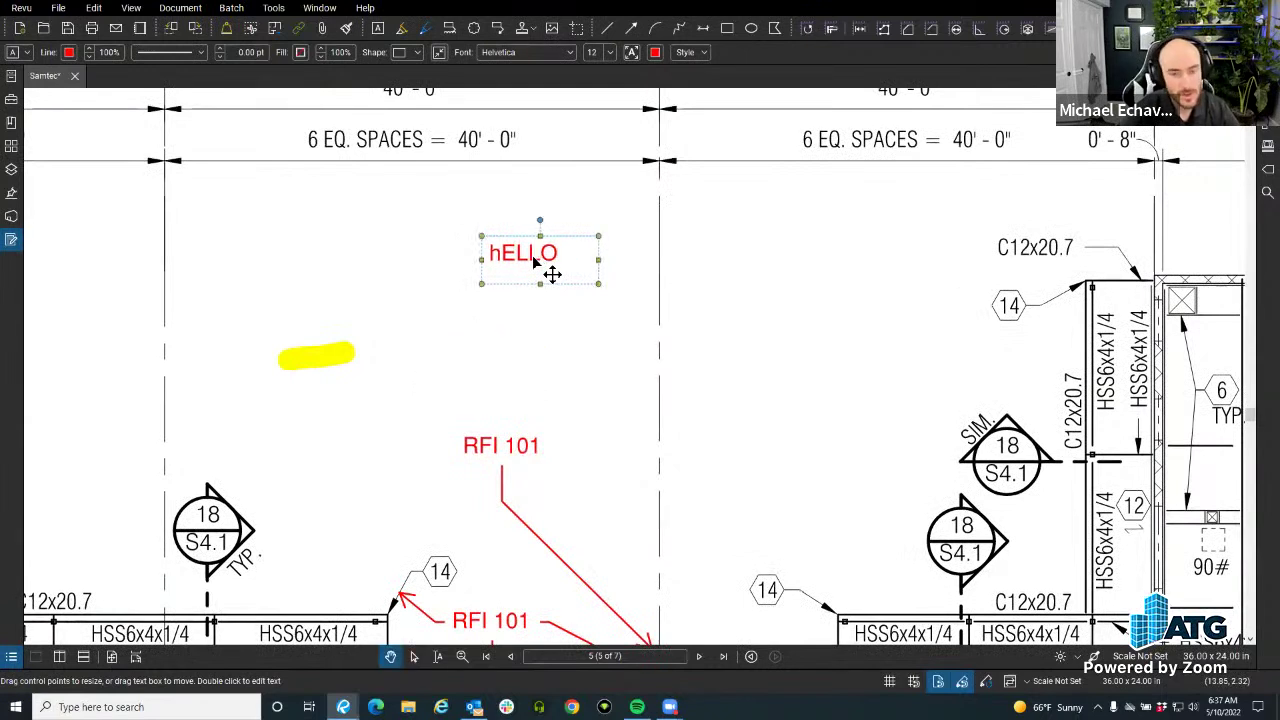
key("Delete")
Check the Reuse Tools setting in the markup preferences and close them.
left_click(21, 8)
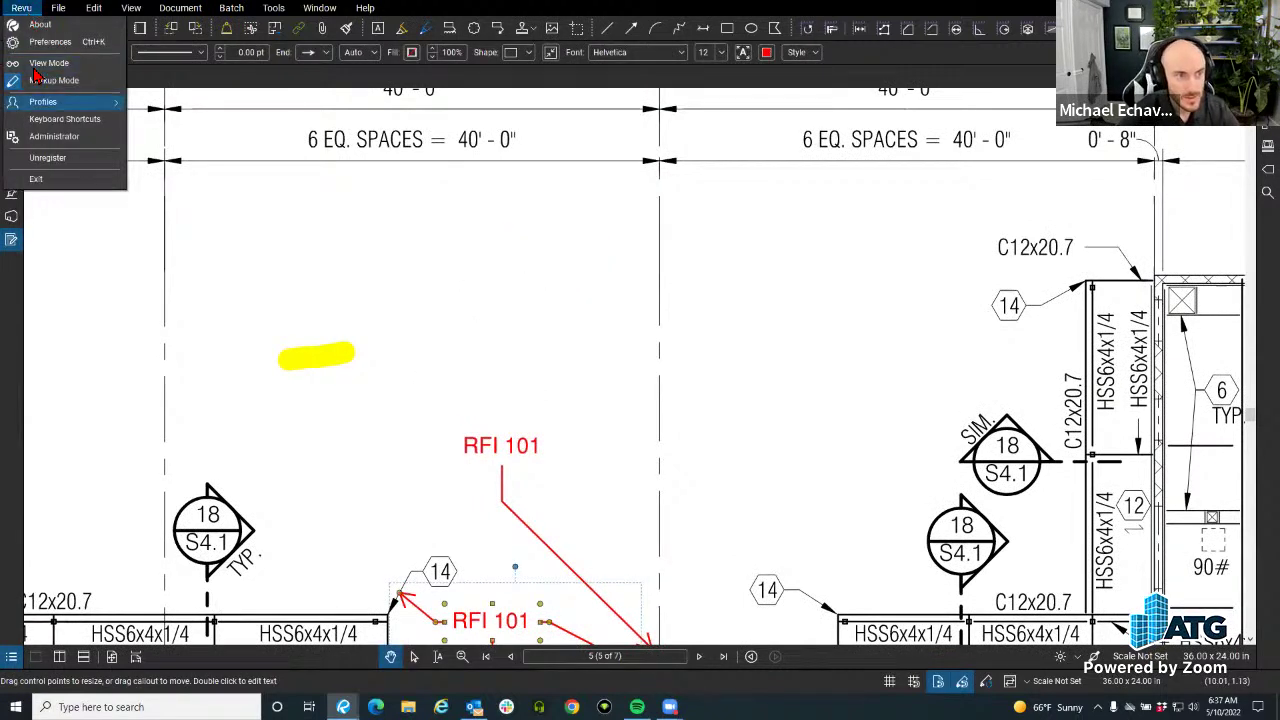
left_click(44, 41)
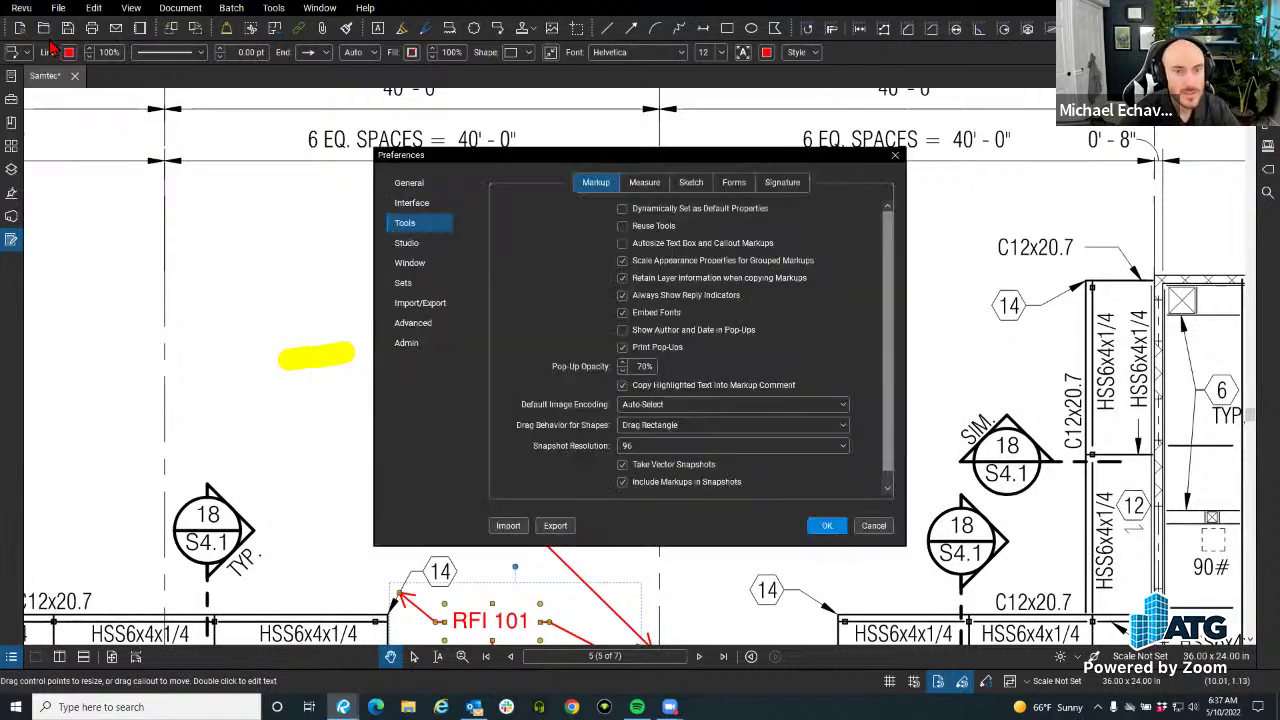
left_click(659, 226)
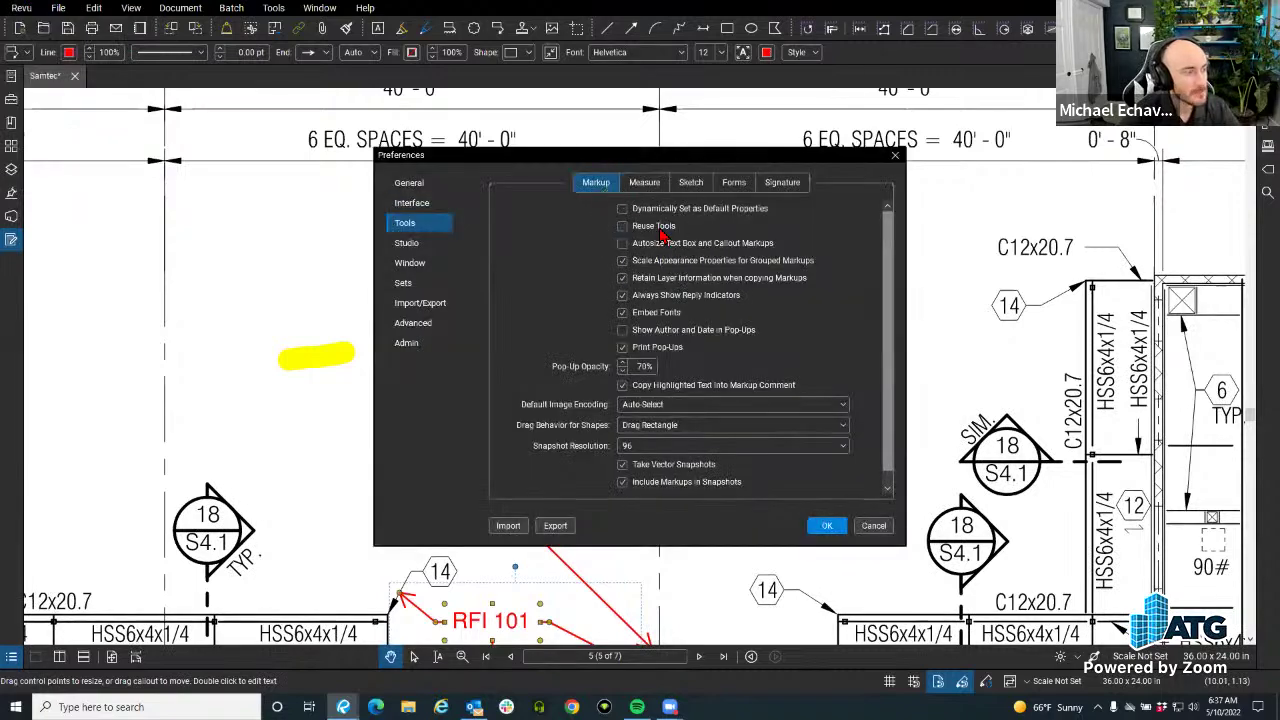
key("Return")
Draw a plain rectangular cloud around the hexagonal note 14 above section marker 19/S4.1.
left_click_drag(480, 457, 337, 200)
scroll(340, 210, "down", 3)
scroll(360, 237, "up", 2)
scroll(360, 237, "down", 1)
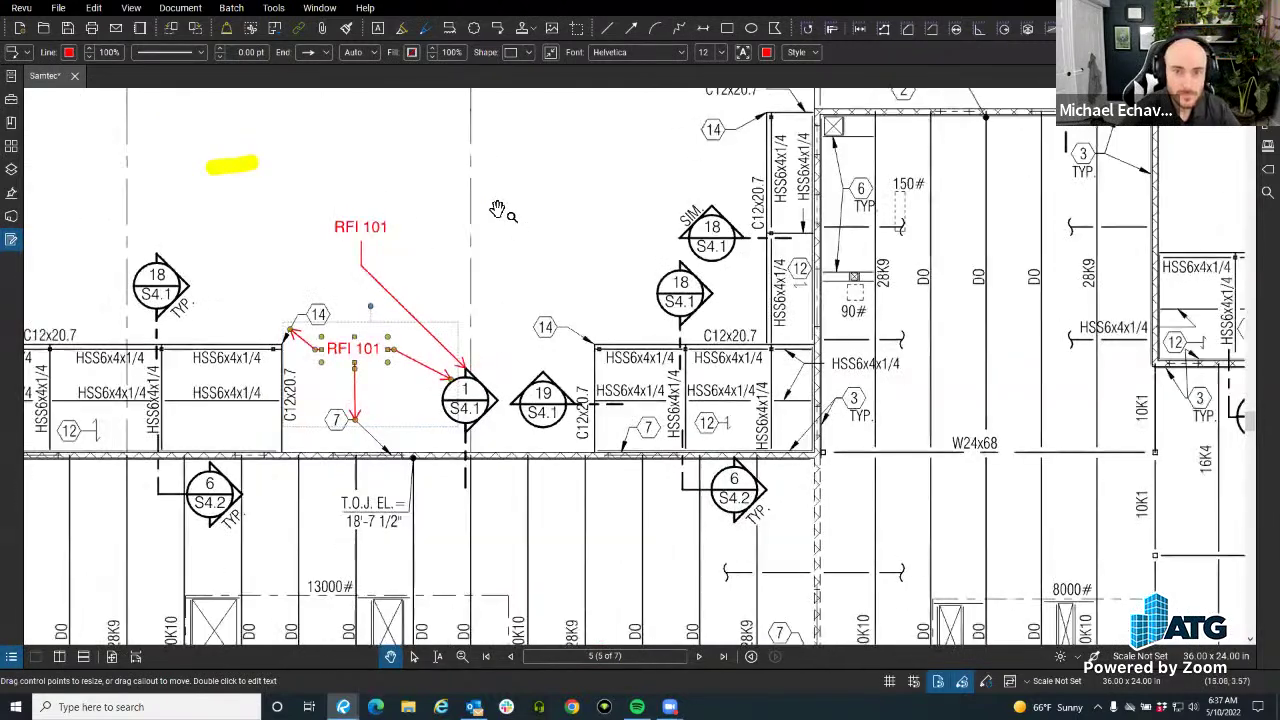
left_click(475, 30)
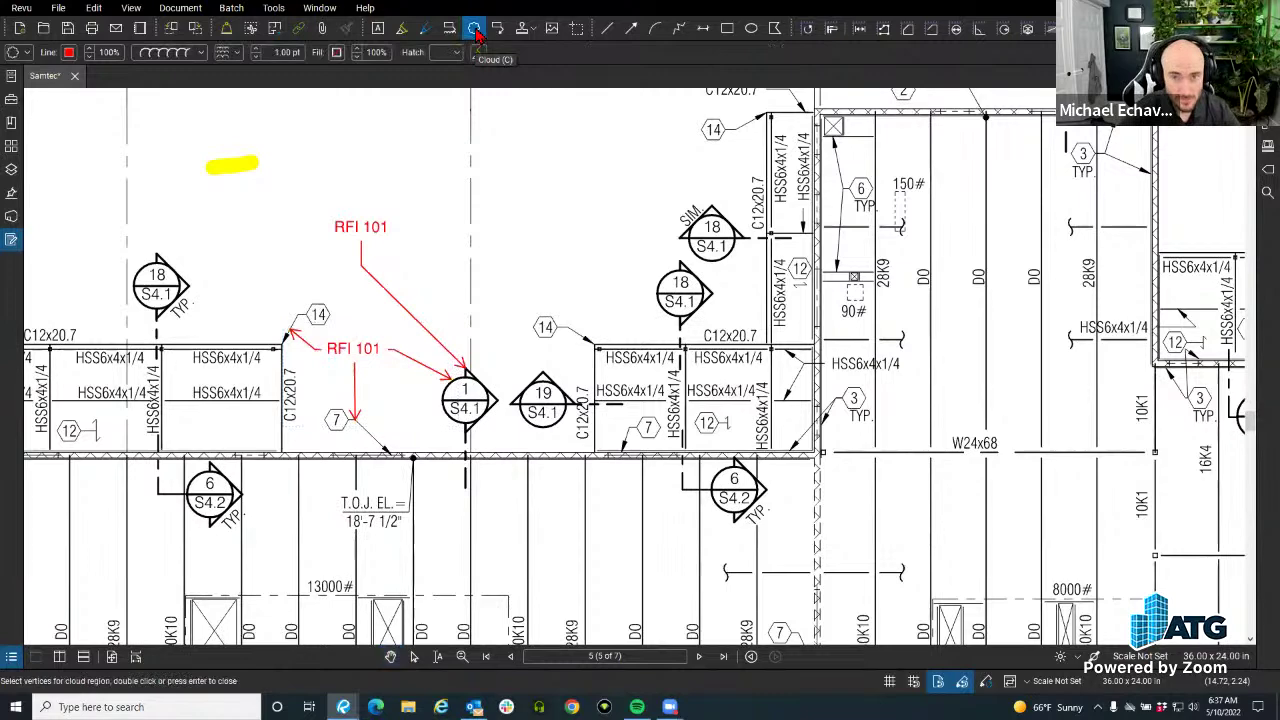
scroll(588, 262, "up", 3)
left_click_drag(452, 318, 638, 428)
Place a text box reading RFI 202 above the cloud and draw a separate arrow from it down to the cloud.
scroll(562, 294, "up", 2)
key("t")
left_click_drag(448, 176, 603, 228)
type("rfi 202")
key("Escape")
double_click(476, 199)
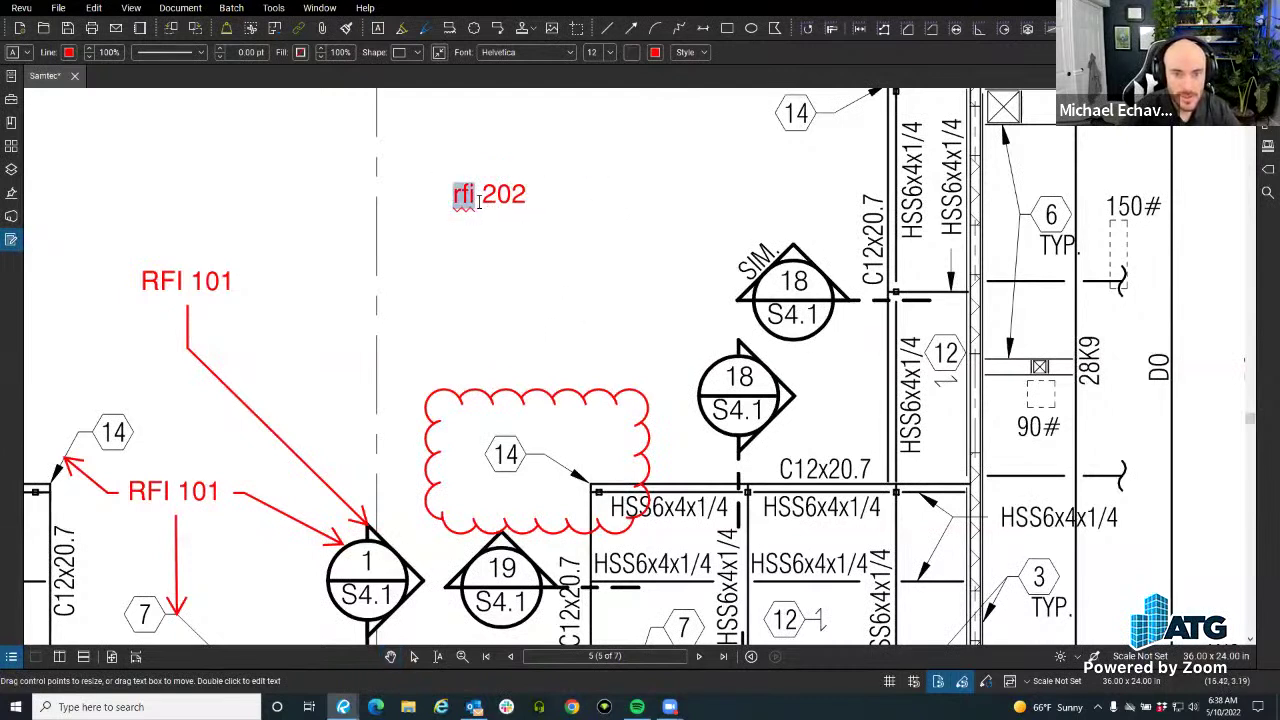
type("RFI")
key("Escape")
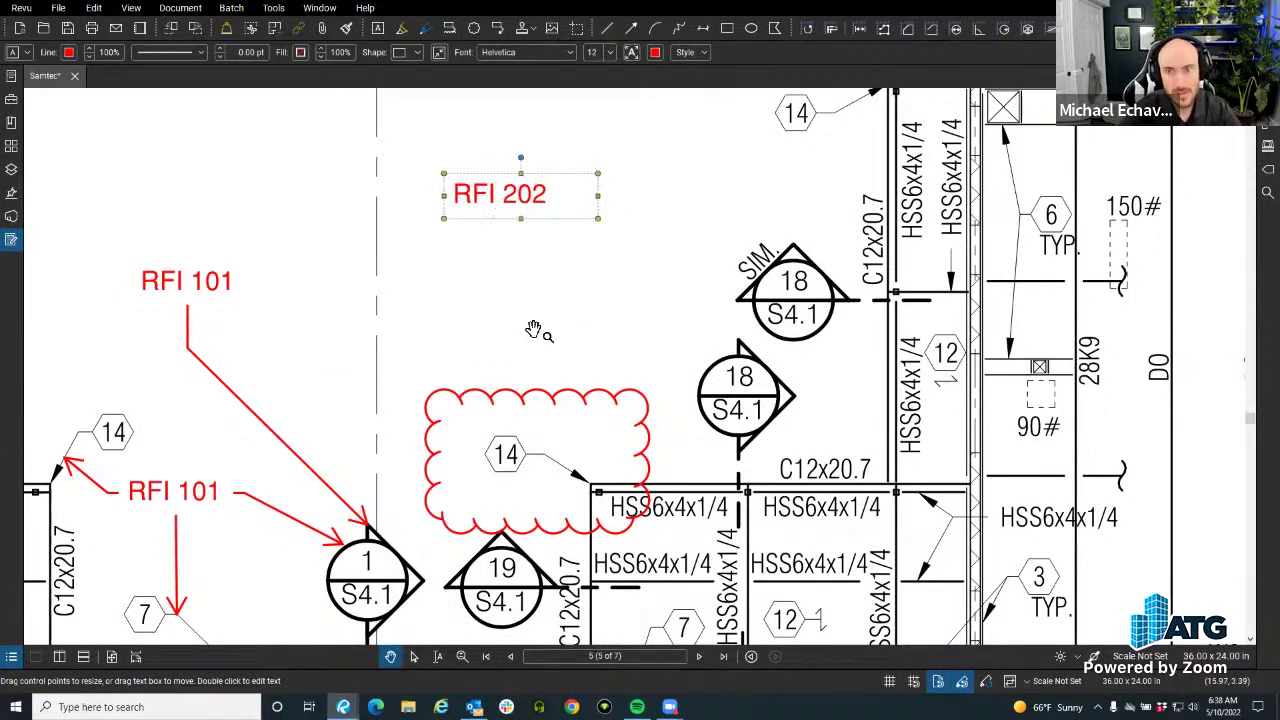
left_click(633, 29)
left_click_drag(520, 211, 536, 385)
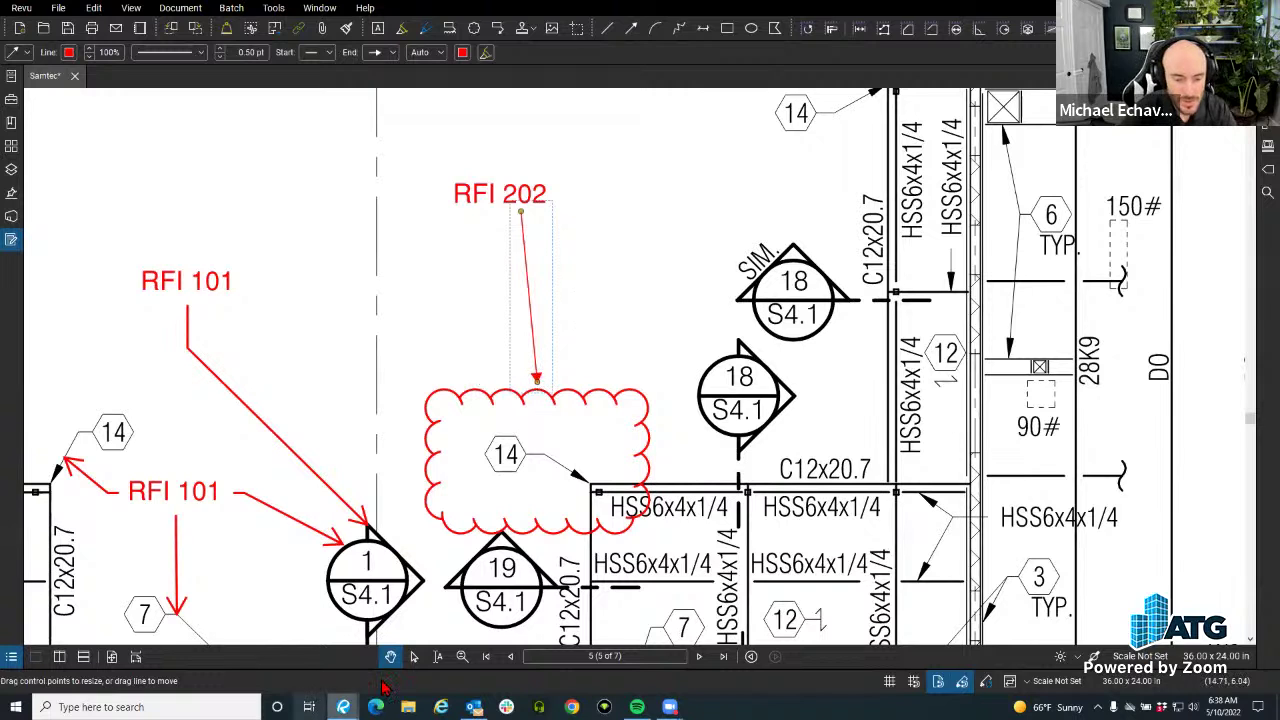
Select the RFI 202 text, its arrow and the cloud around note 14 together and delete them.
left_click(414, 656)
left_click_drag(424, 160, 610, 424)
key("Delete")
key("Delete")
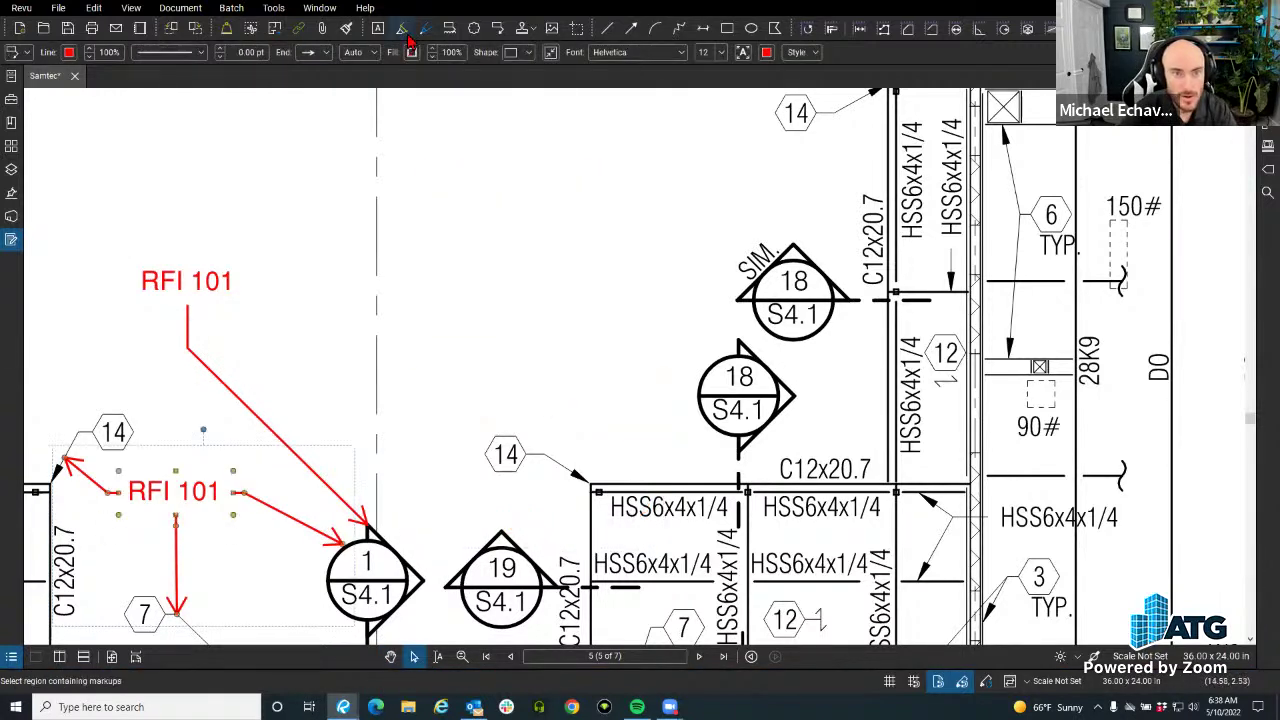
Draw a Cloud+ around the hexagonal note 14 with attached callout text RFI 101 above it, and autosize the callout's text box.
left_click(449, 28)
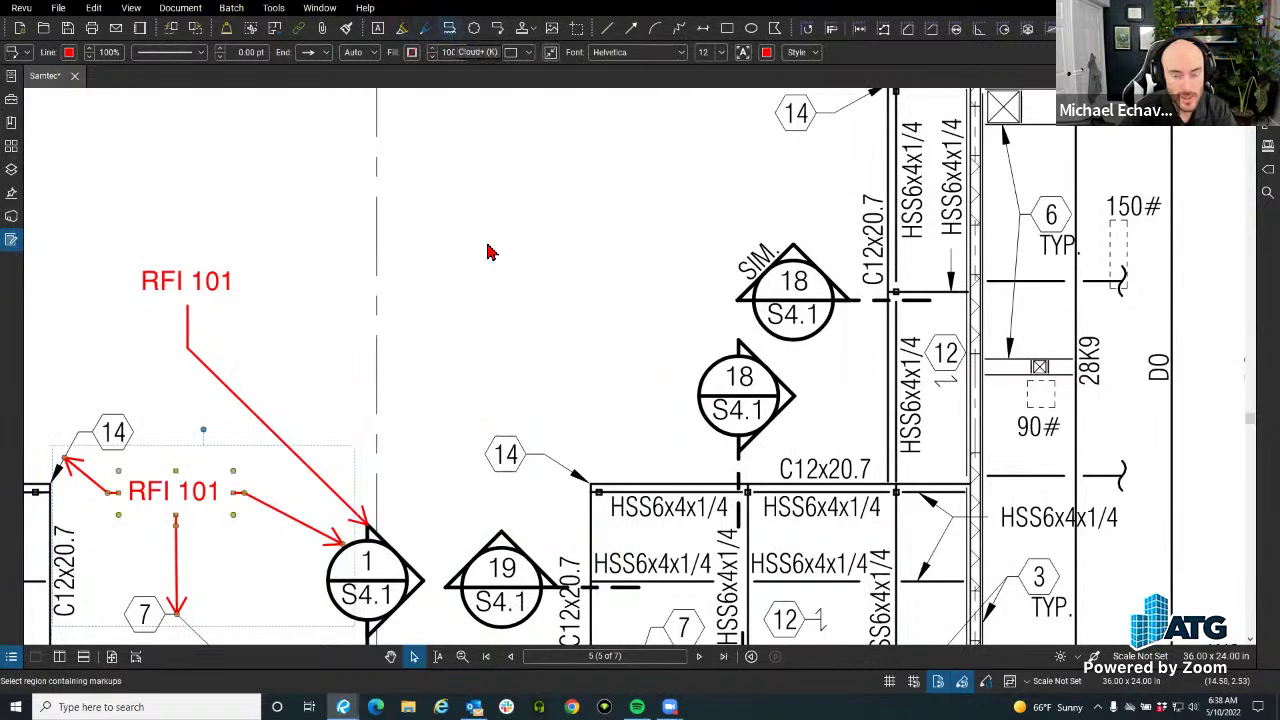
left_click_drag(463, 402, 630, 514)
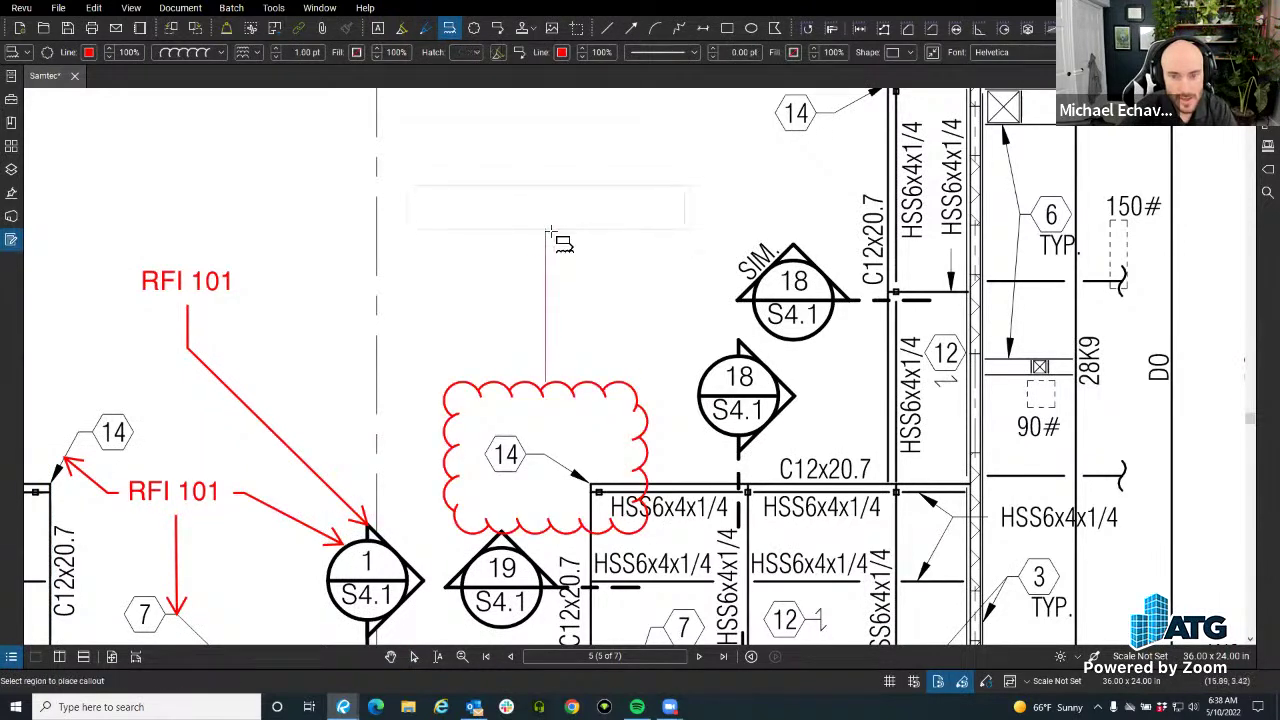
left_click(553, 240)
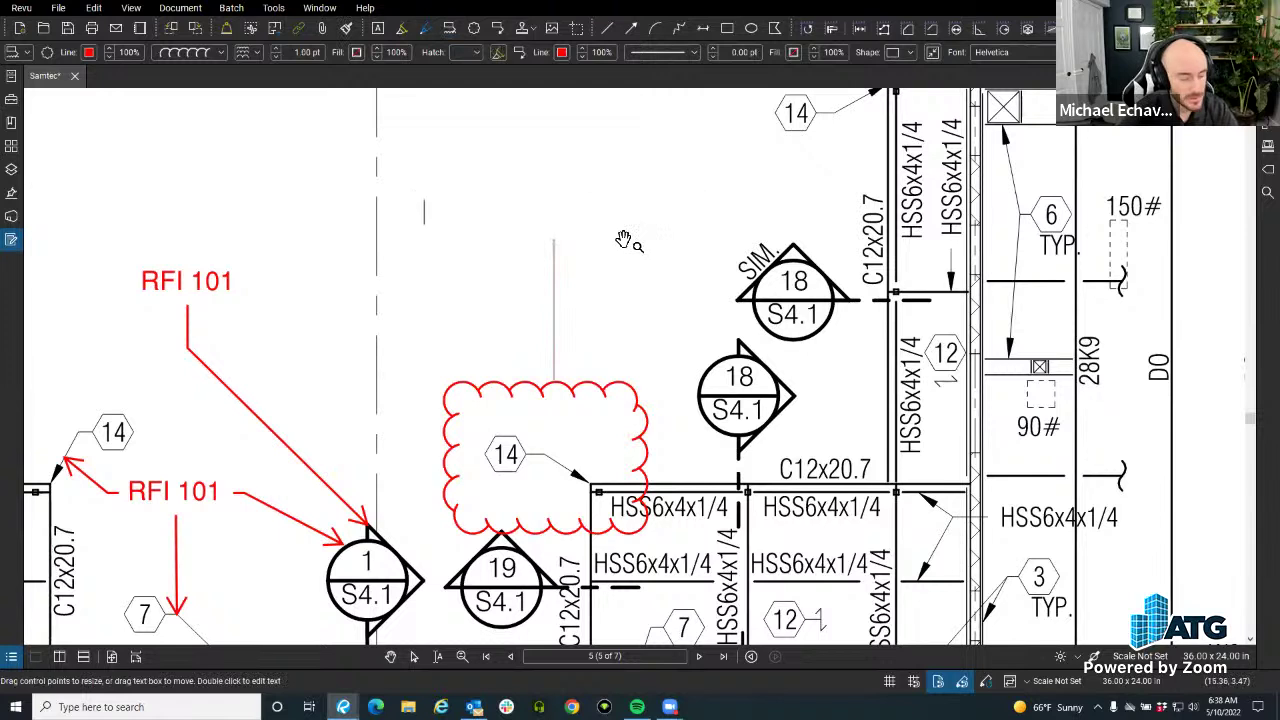
type("RFI 101")
left_click(690, 381)
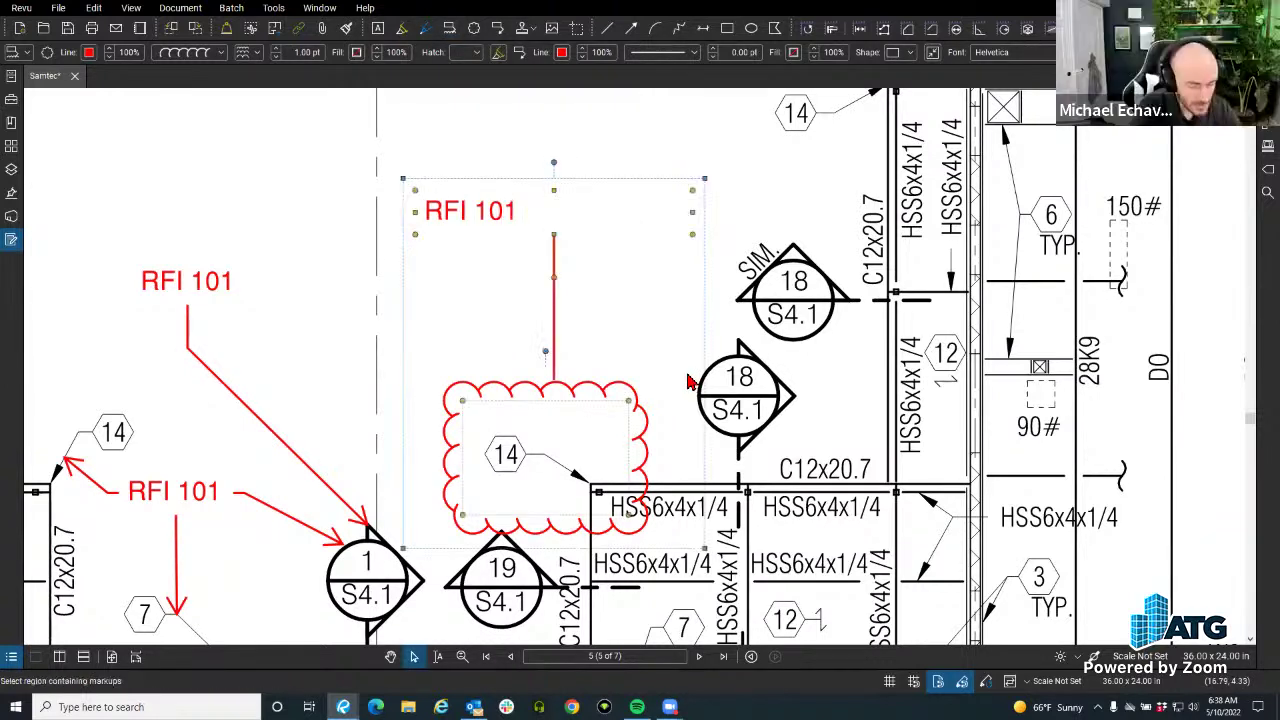
scroll(590, 265, "down", 4)
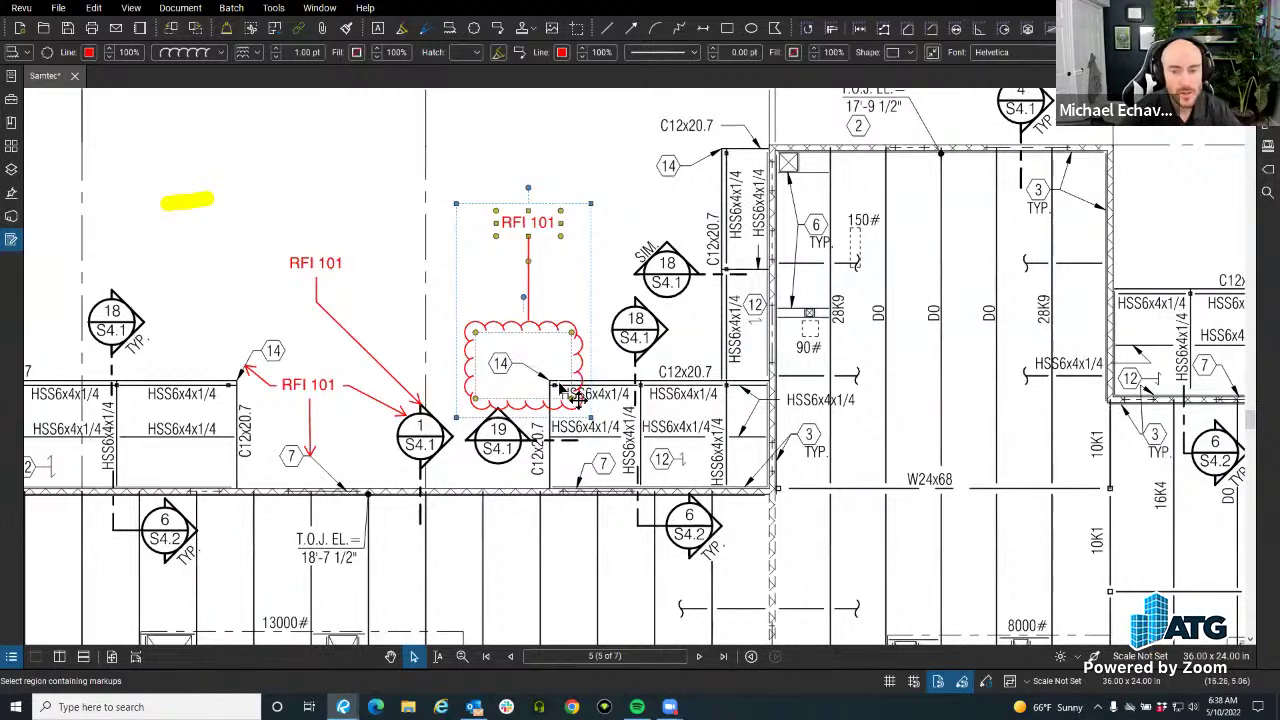
Delete the RFI 101 Cloud+ callout and draw a plain rectangular cloud around the hexagonal note 14 above section marker 19/S4.1.
key("Delete")
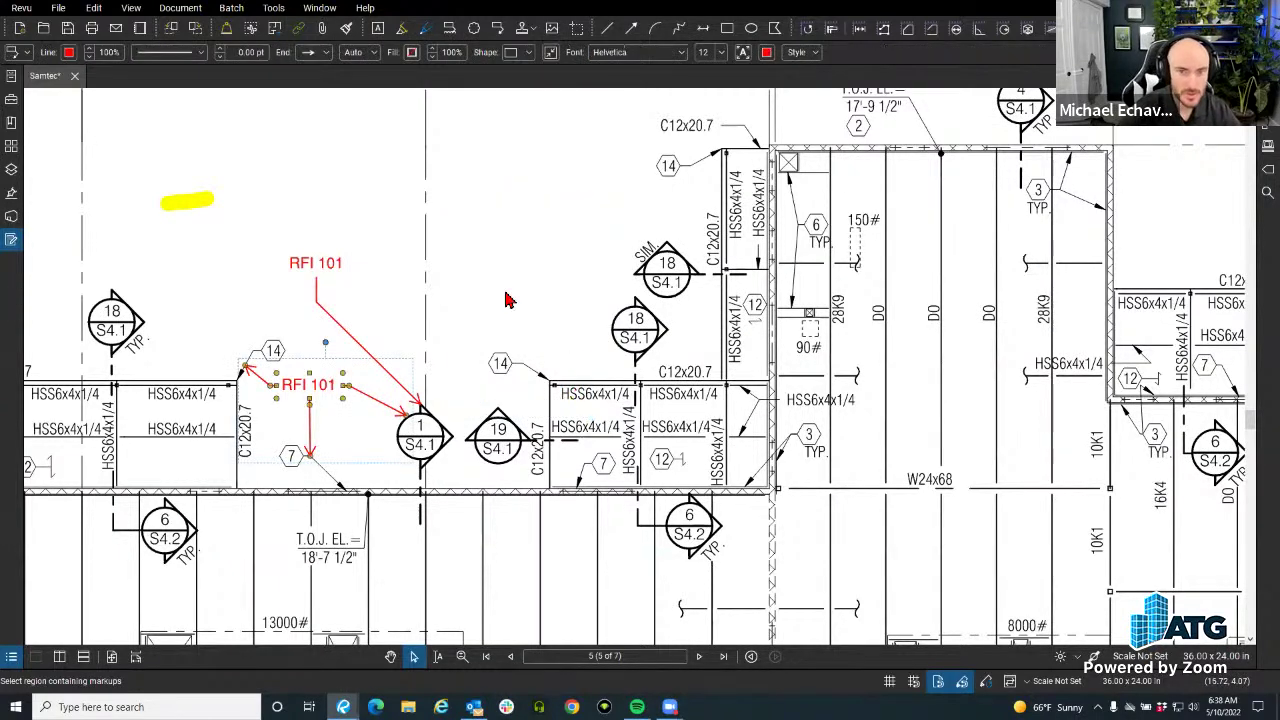
scroll(500, 366, "up", 3)
left_click_drag(523, 376, 501, 367)
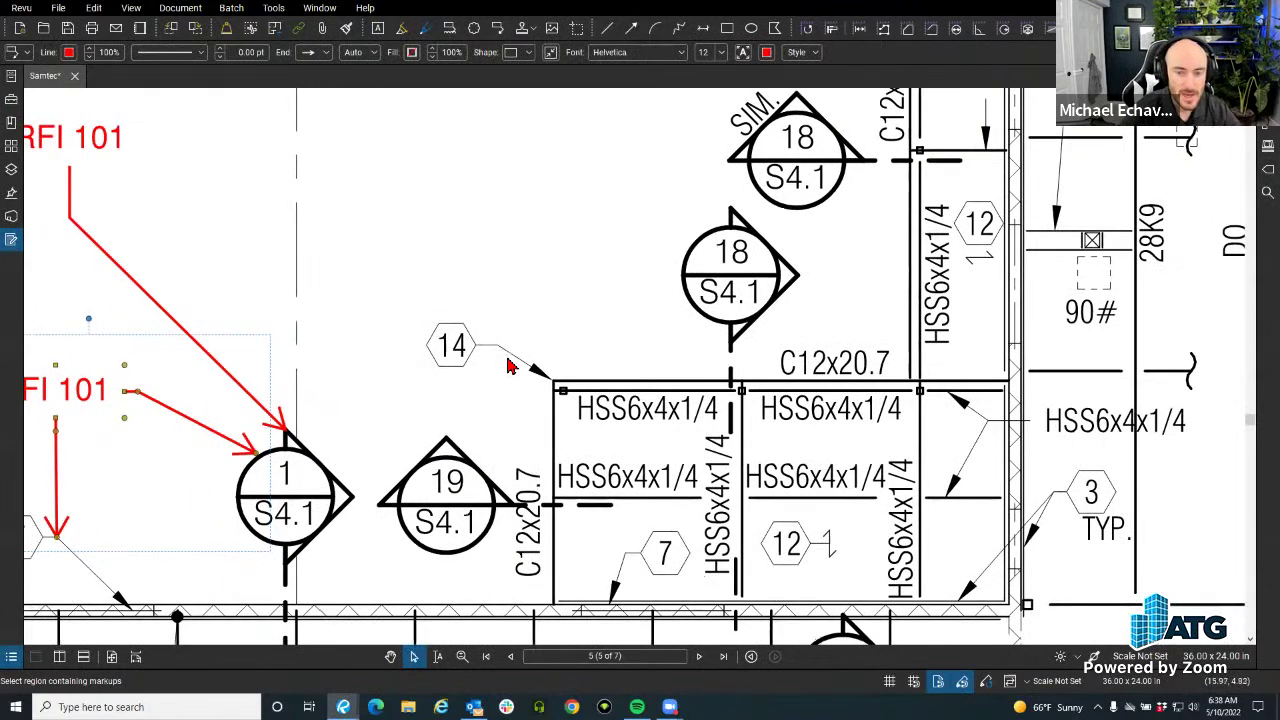
left_click(474, 28)
mouse_move(412, 248)
left_mouse_down()
mouse_move(592, 404)
mouse_move(600, 432)
left_mouse_up()
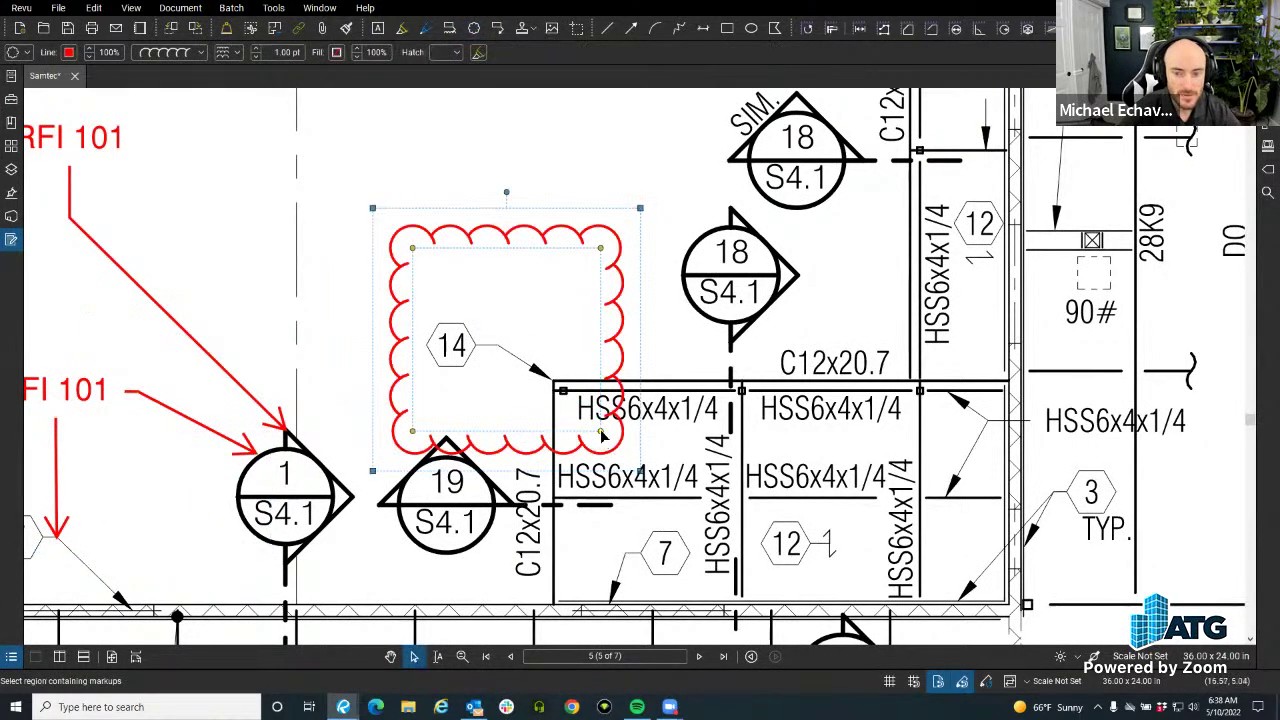
key("Escape")
Enter RFI 203 as the pop-up note comment of the cloud around note 14.
double_click(640, 290)
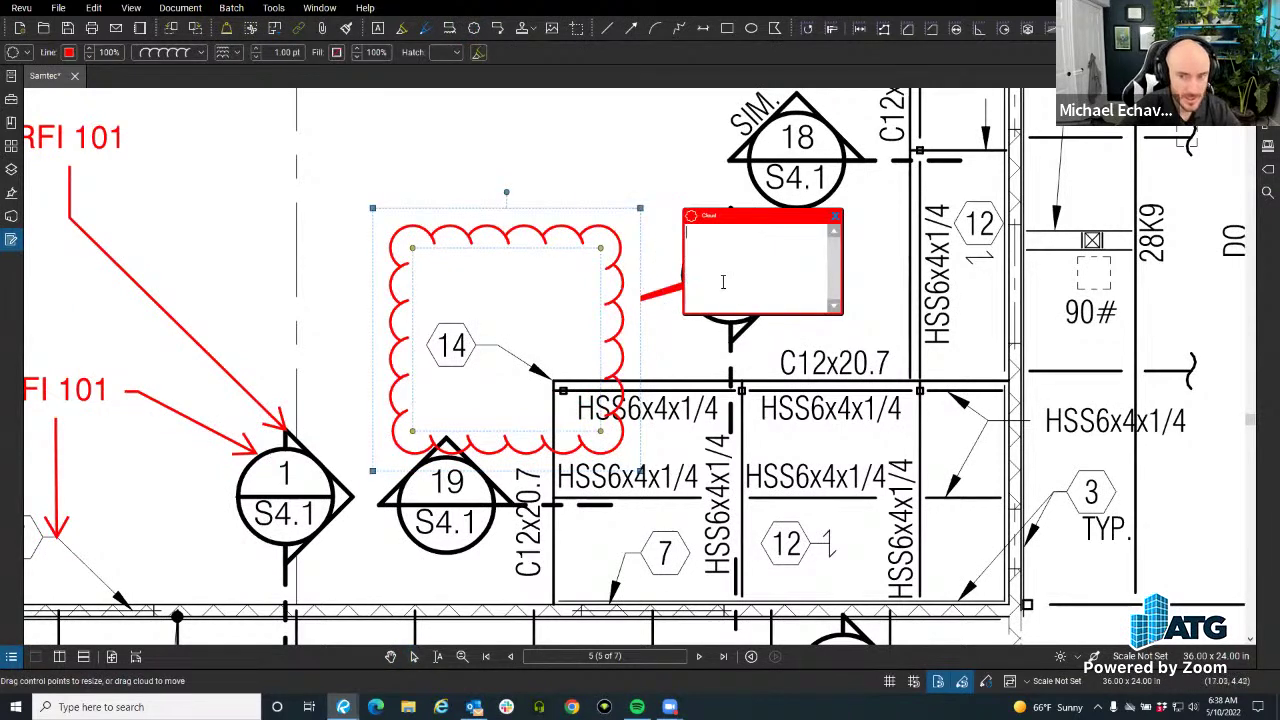
type("RFI 203")
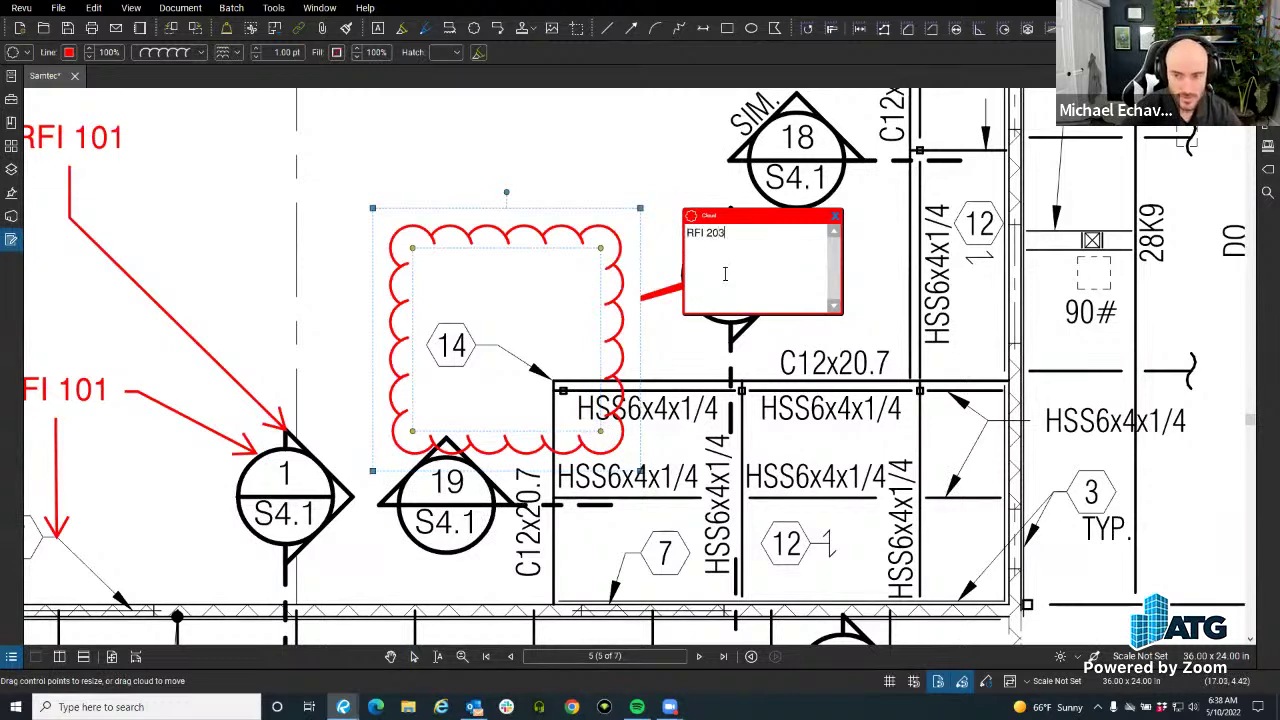
key("Escape")
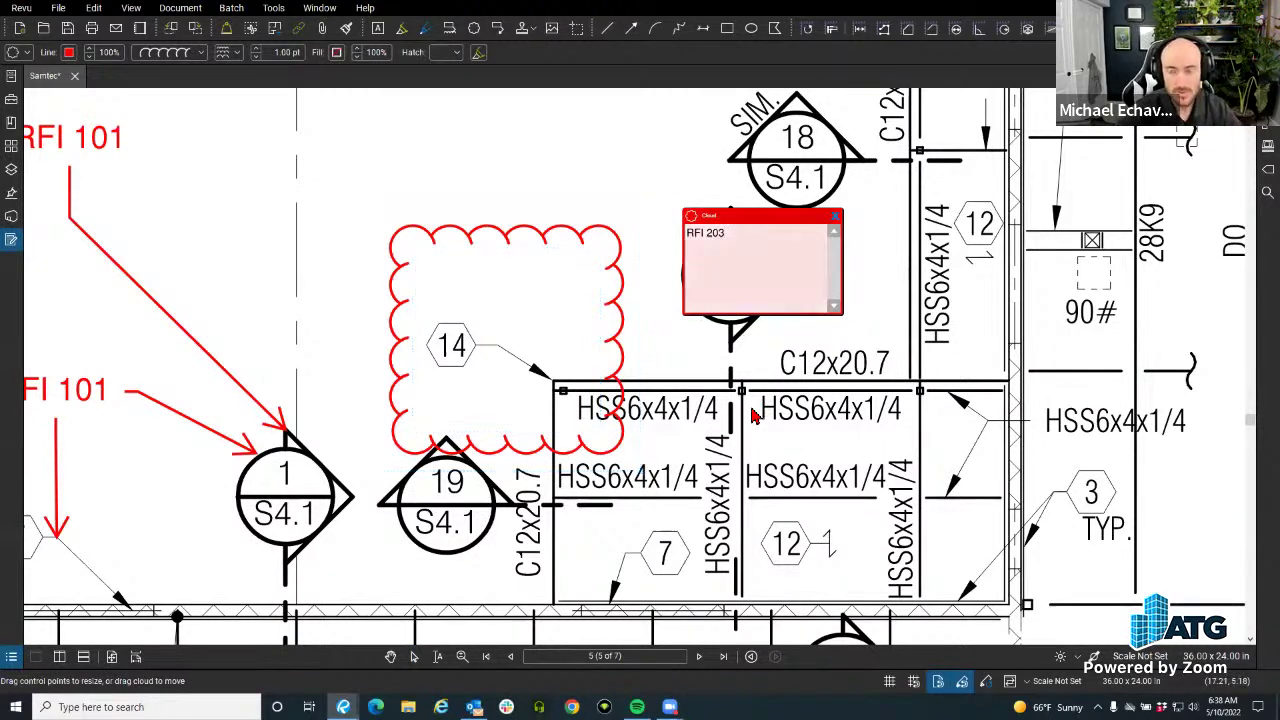
Examine the comments recorded for each markup in the Markups List, and close the cloud's pop-up note.
left_click(12, 657)
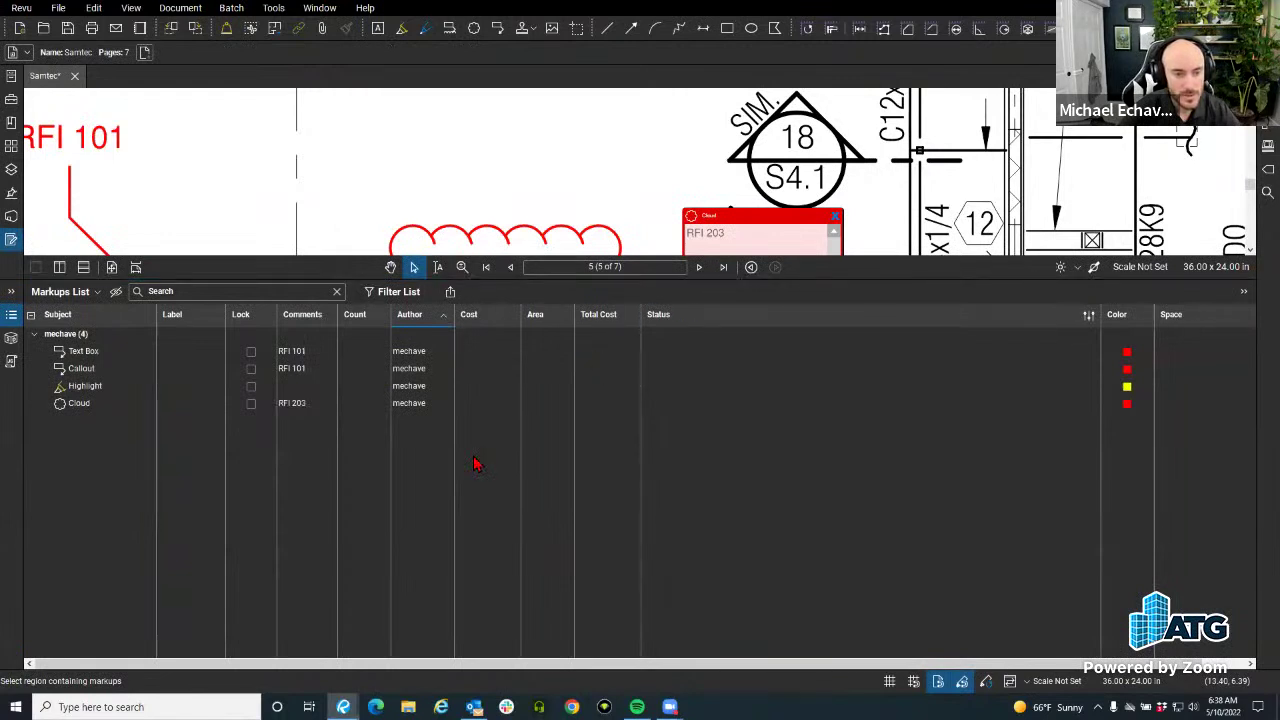
key("ctrl")
key("ctrl")
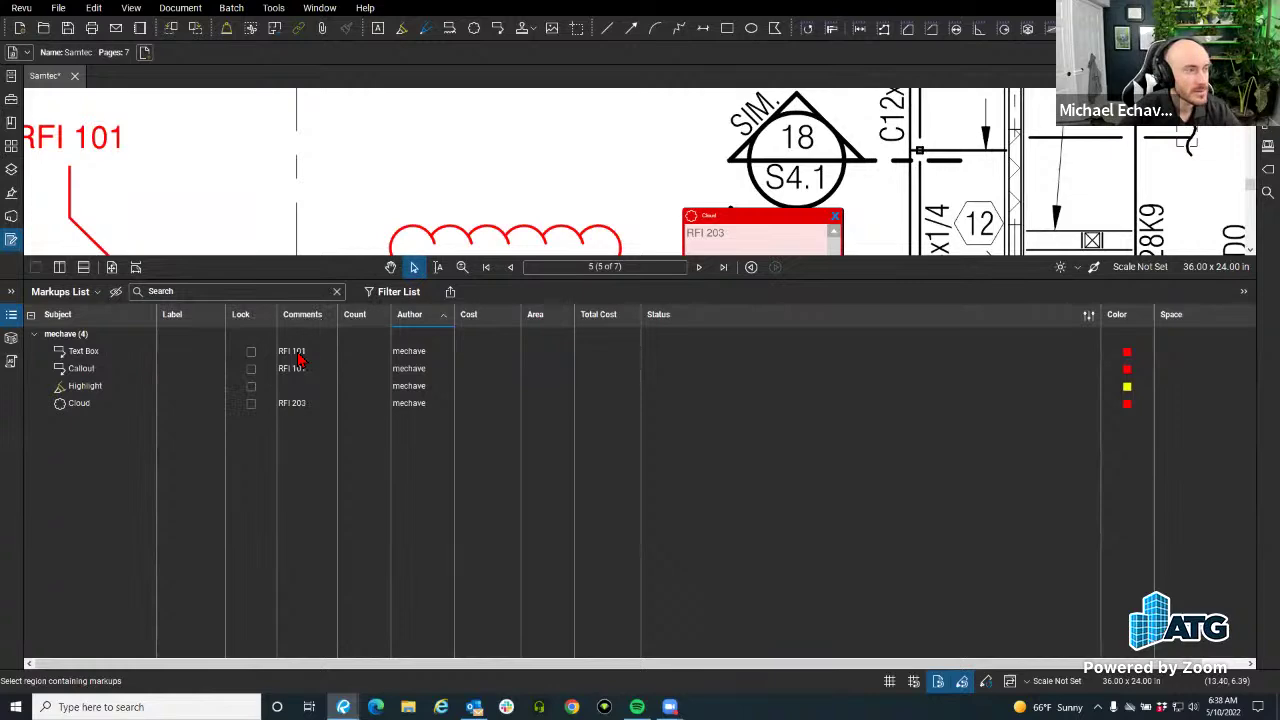
left_click(12, 316)
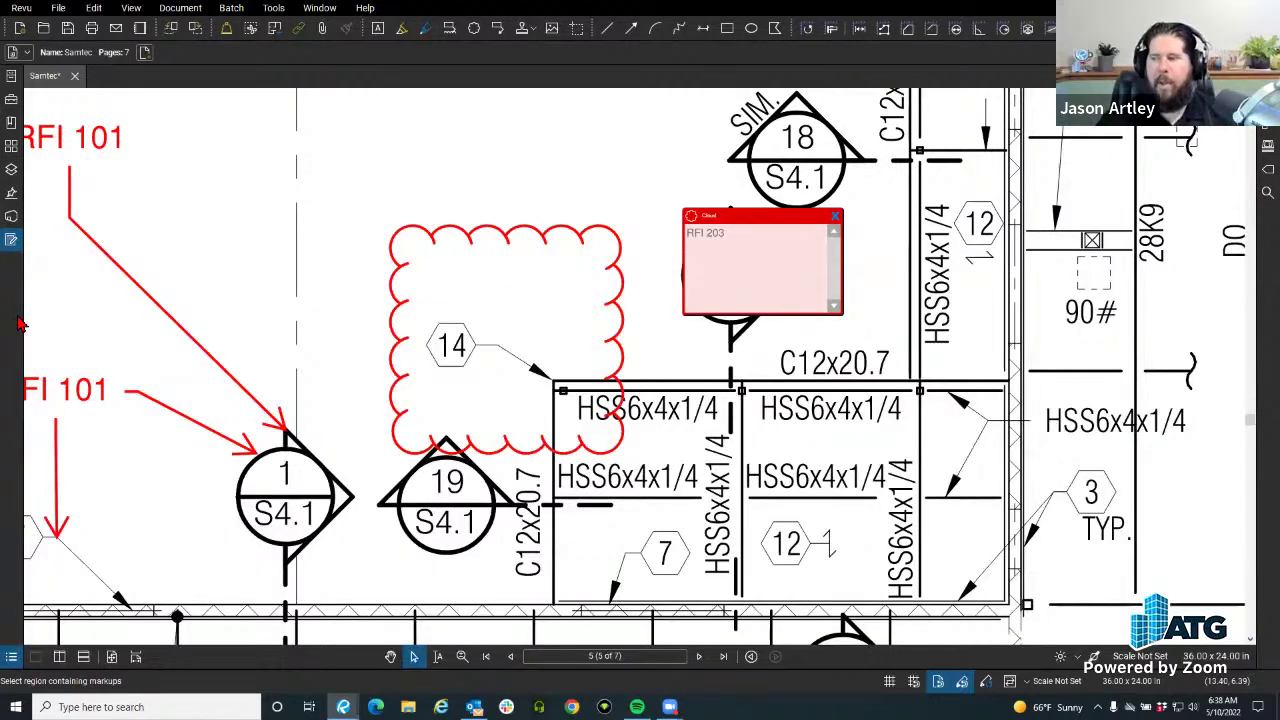
left_click(836, 218)
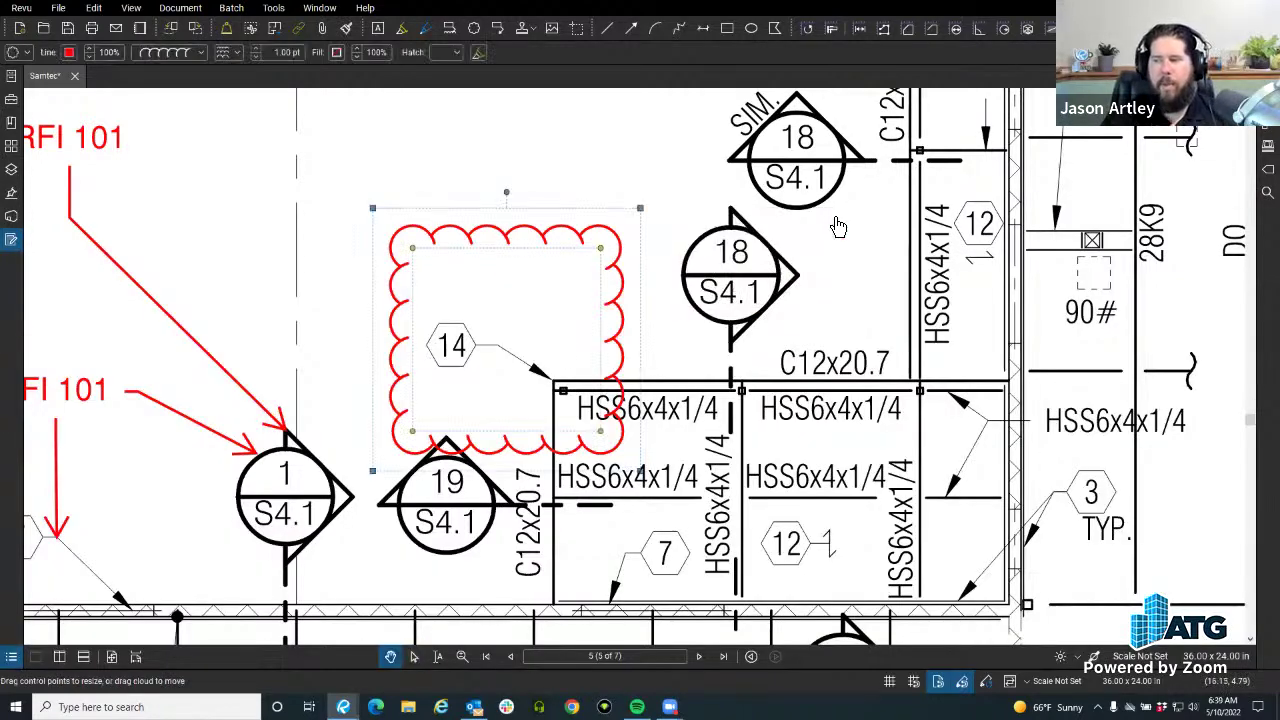
Try to add another leader to the lower RFI 101 callout that already has several leaders.
scroll(560, 400, "down", 4)
scroll(537, 481, "down", 1)
scroll(480, 430, "up", 2)
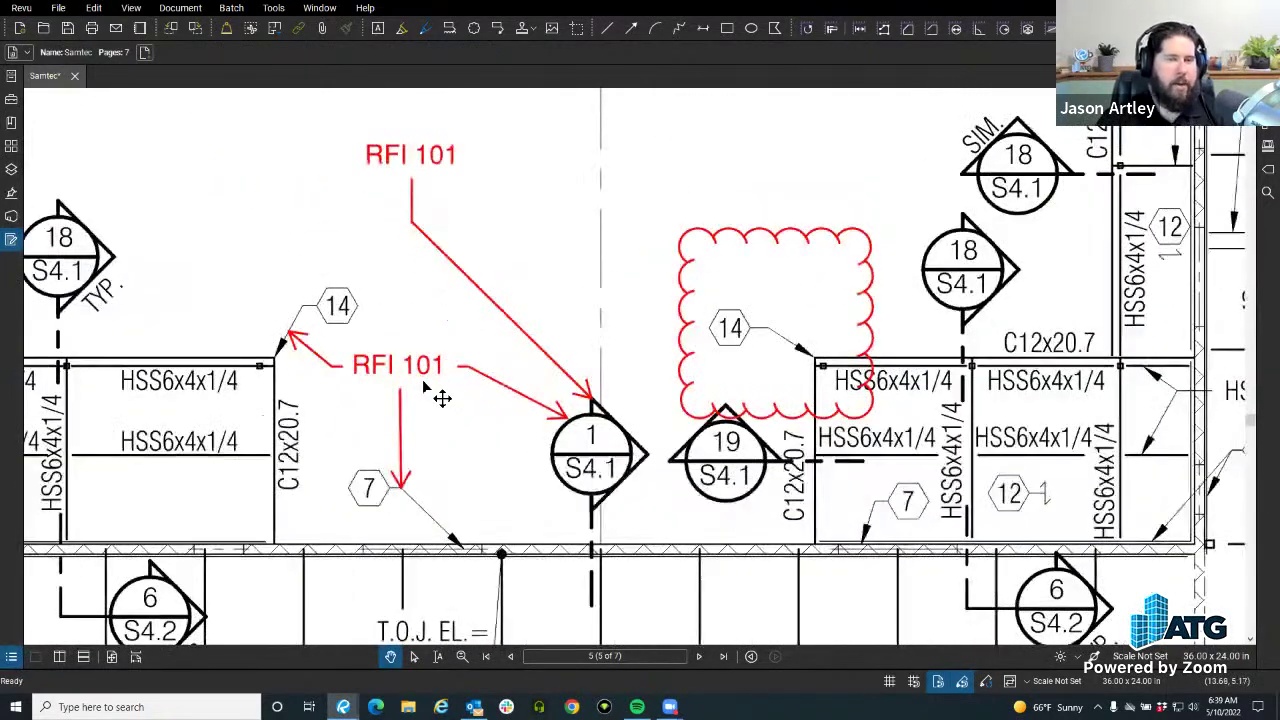
scroll(430, 250, "up", 1)
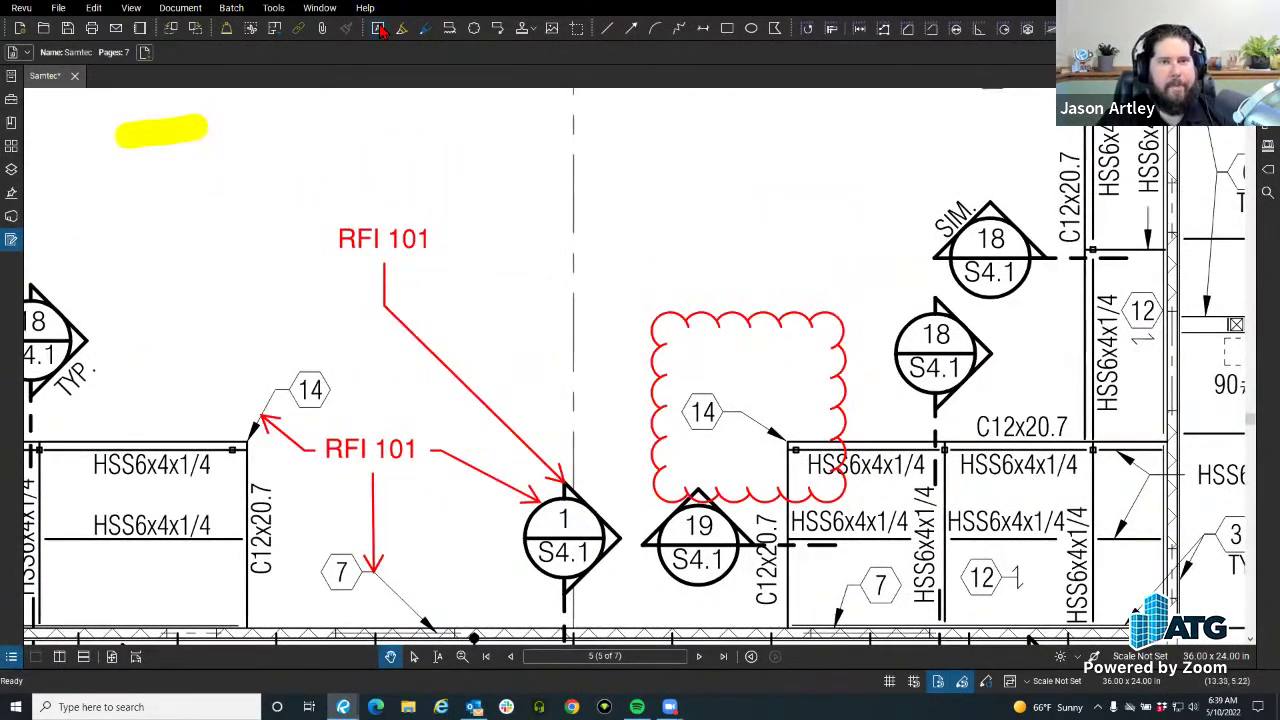
left_click(345, 484)
right_click(352, 448)
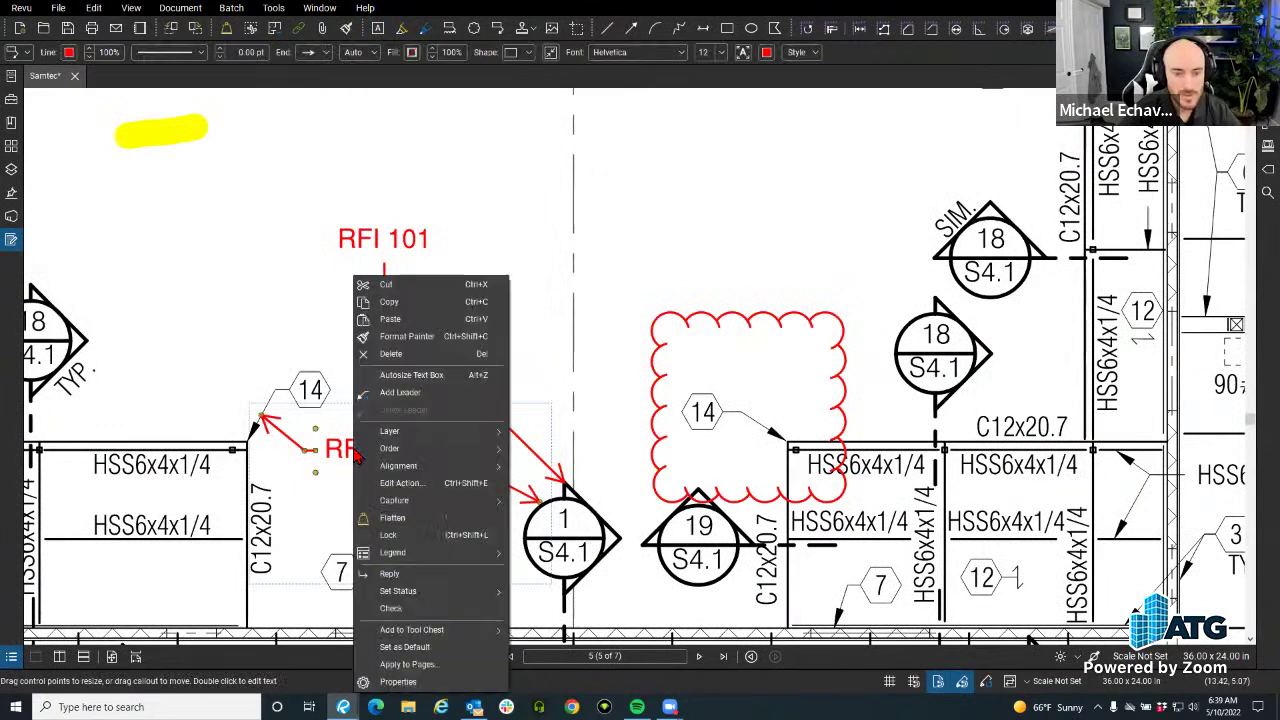
left_click(411, 393)
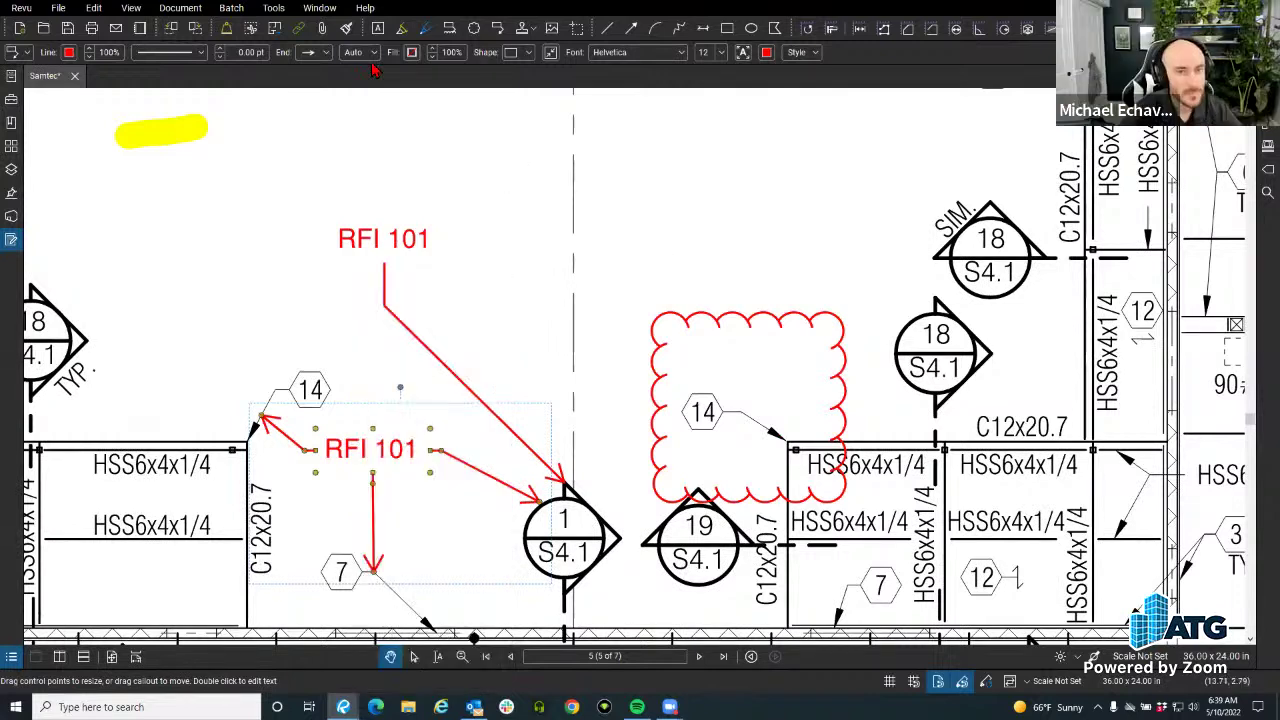
Place a text box reading RFI below the yellow highlight and look at its Add Leader option.
left_click(379, 29)
scroll(386, 277, "left", 3)
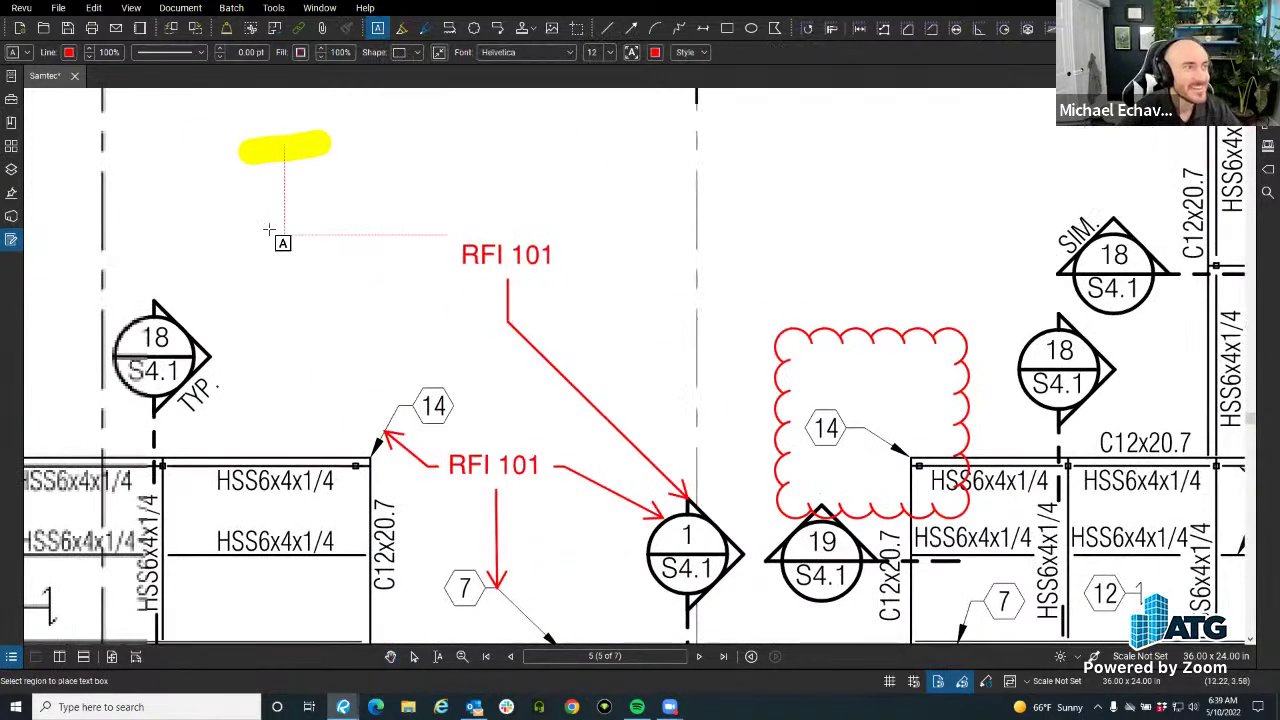
left_click_drag(264, 228, 370, 280)
key("Escape")
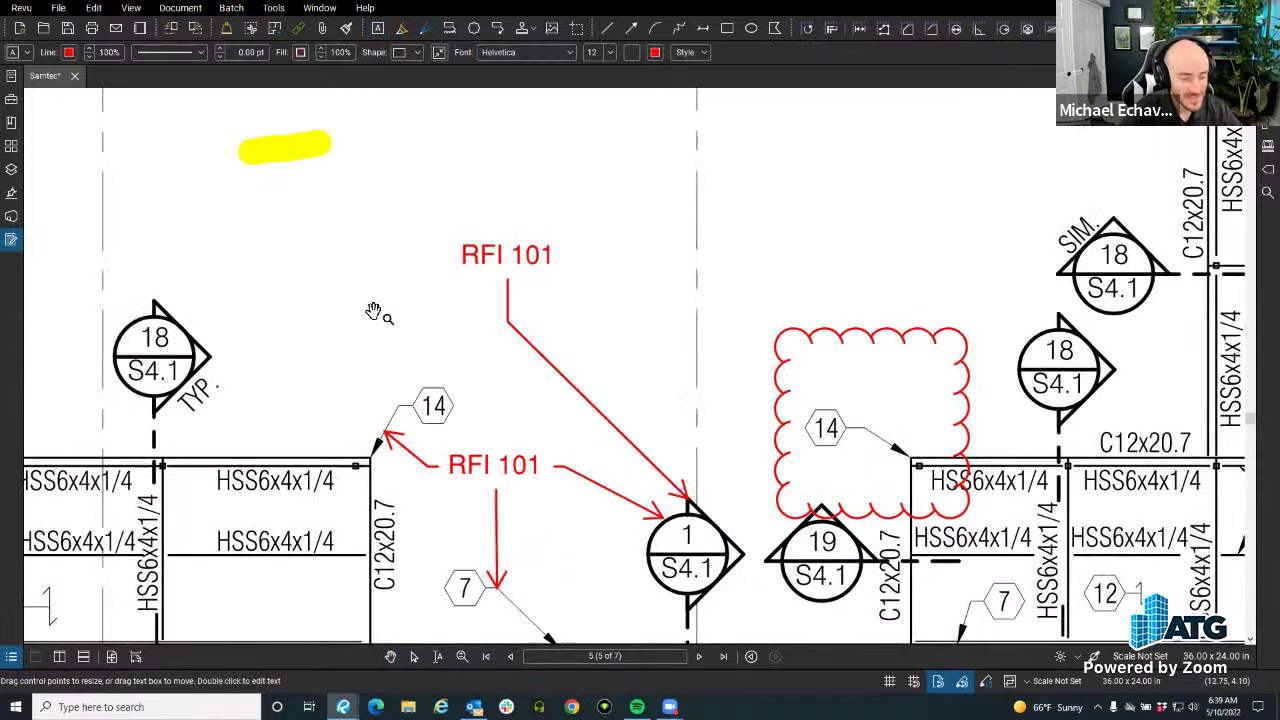
type("RFI")
key("Escape")
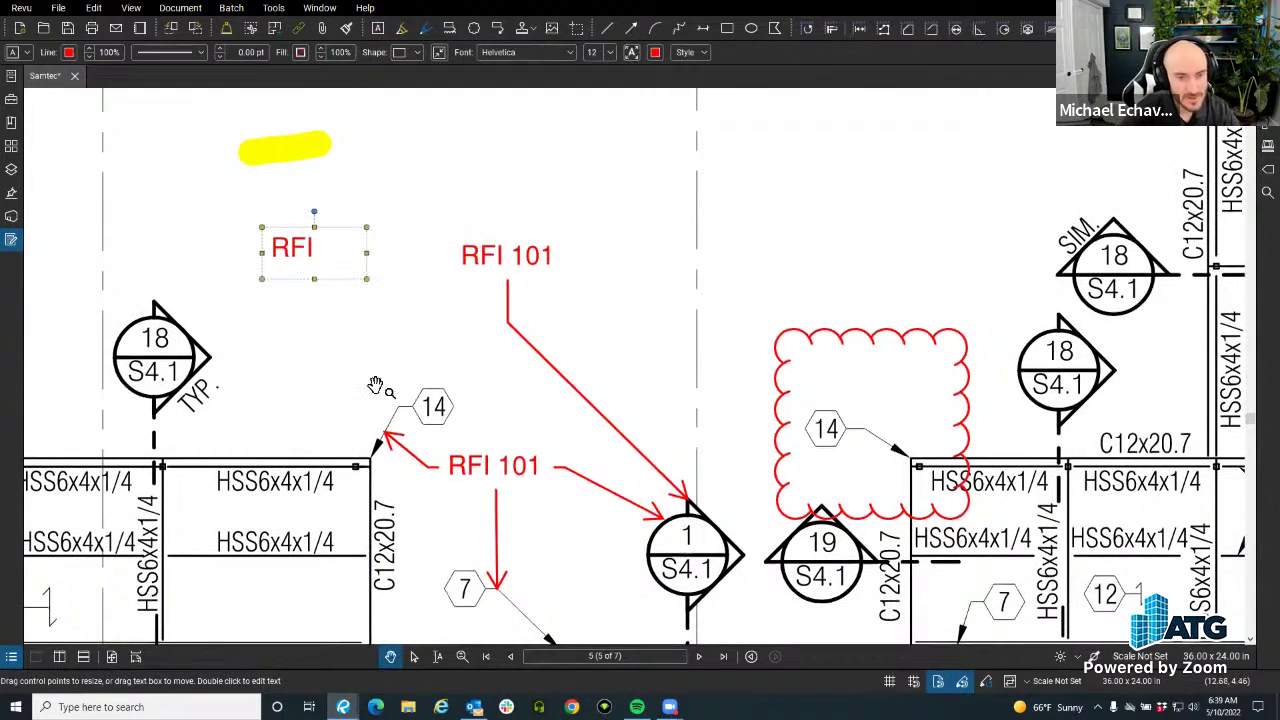
right_click(298, 250)
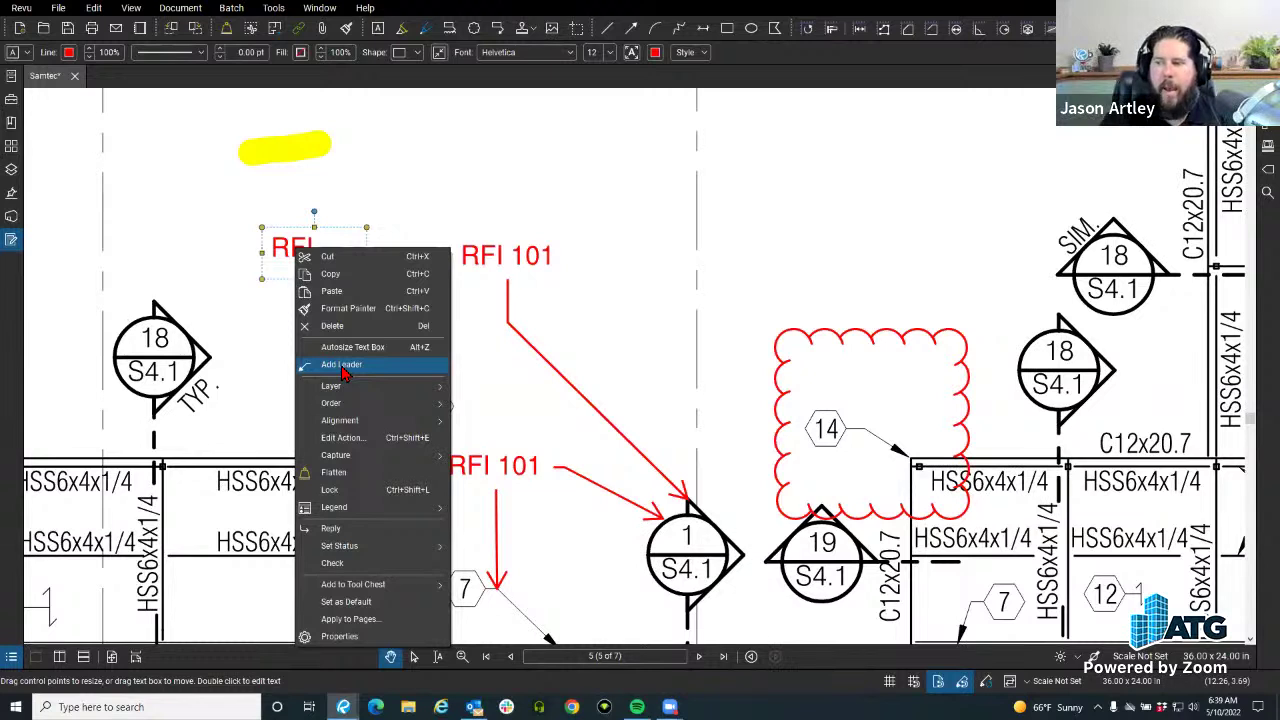
left_click(480, 390)
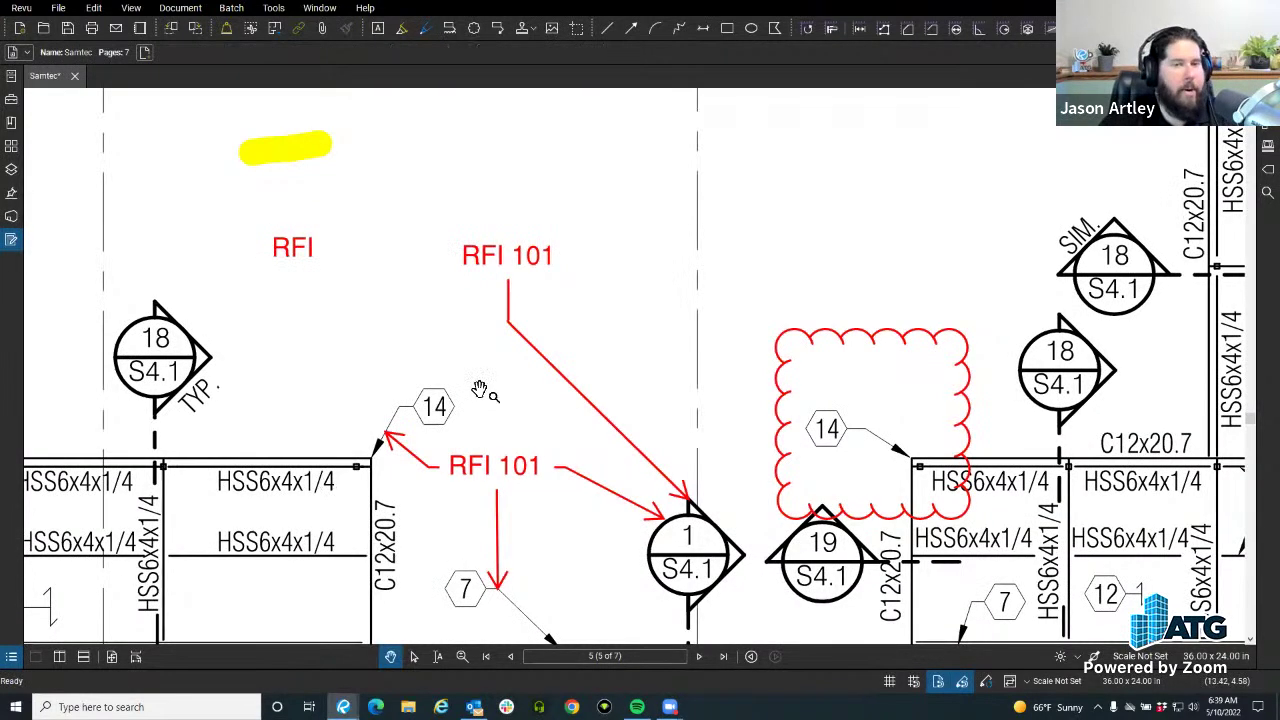
Give the leader of the upper RFI 101 callout a closed arrowhead filled with red.
left_click(566, 376)
left_click(318, 52)
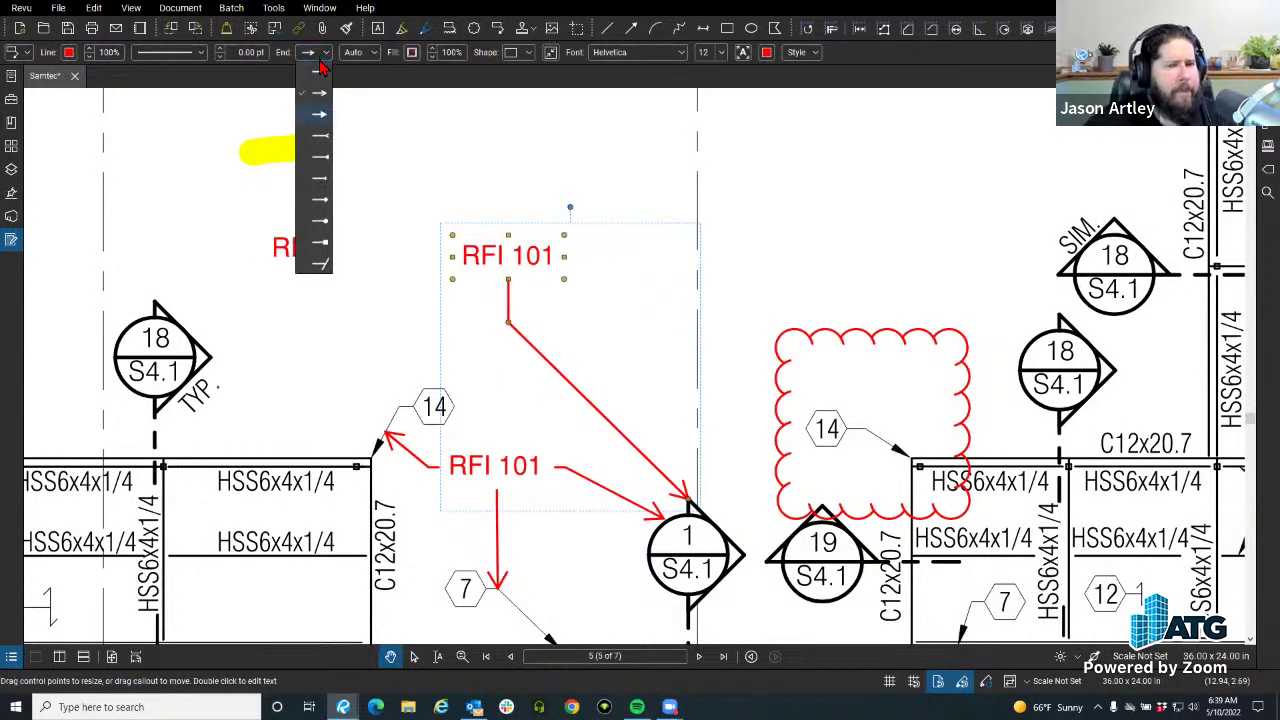
left_click(320, 118)
left_click(396, 52)
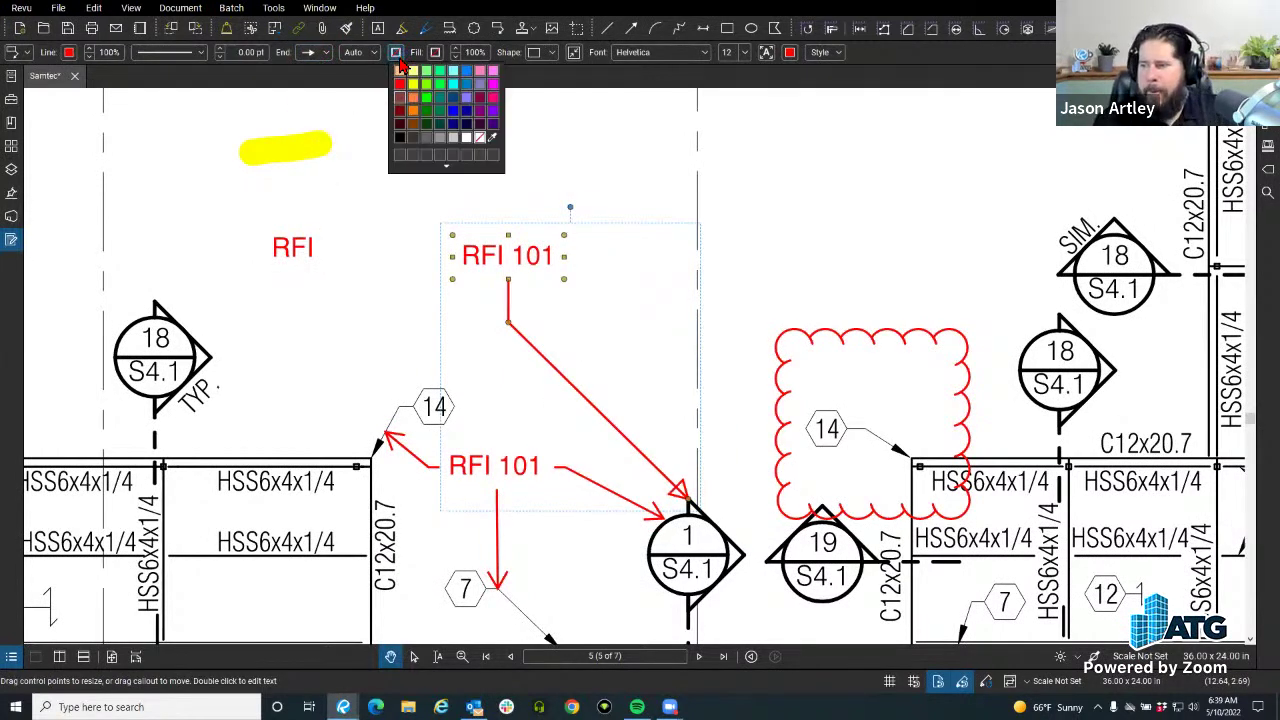
left_click(402, 96)
left_click_drag(489, 187, 421, 157)
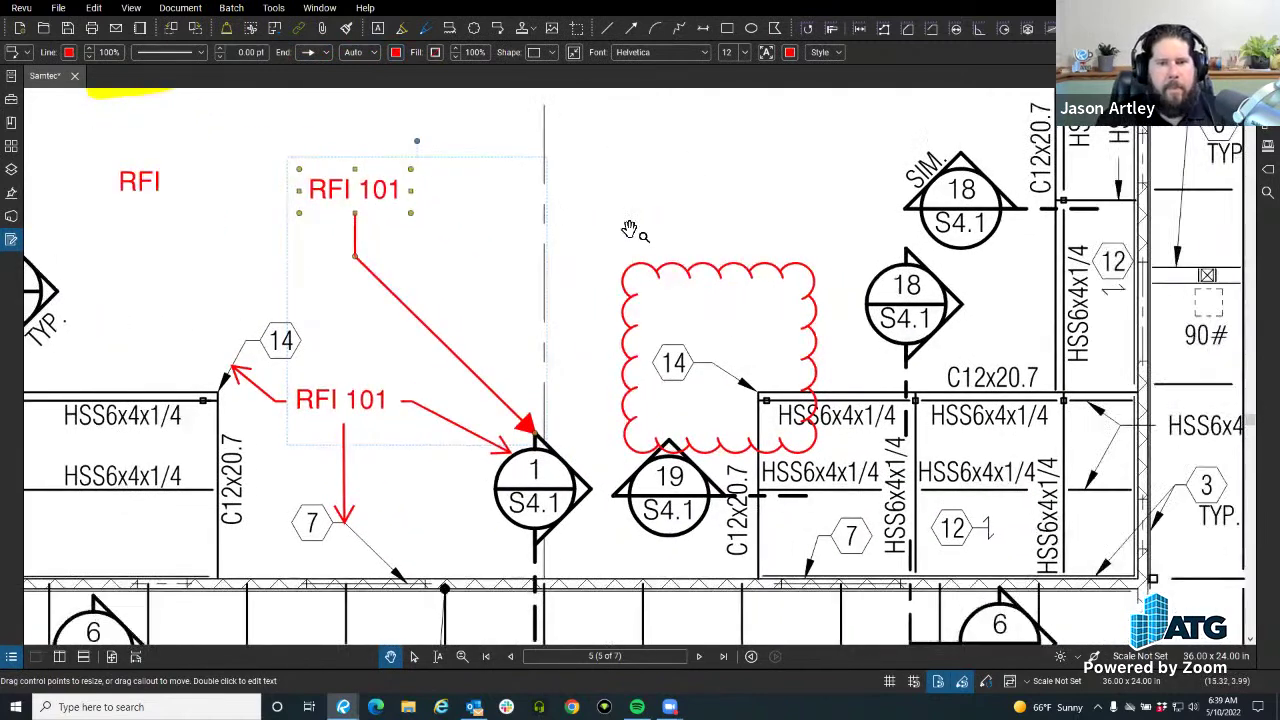
Change the leader end of the upper RFI 101 callout to the slash style.
left_click(324, 52)
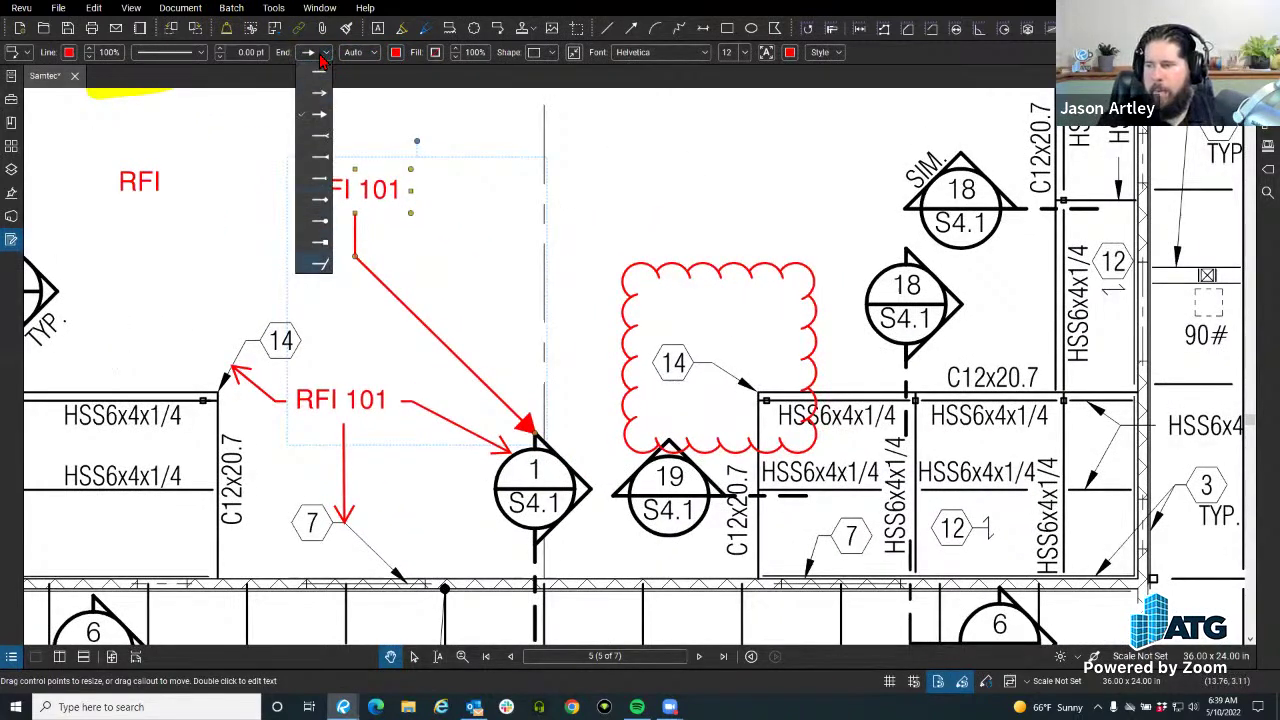
left_click(319, 264)
left_click(323, 265)
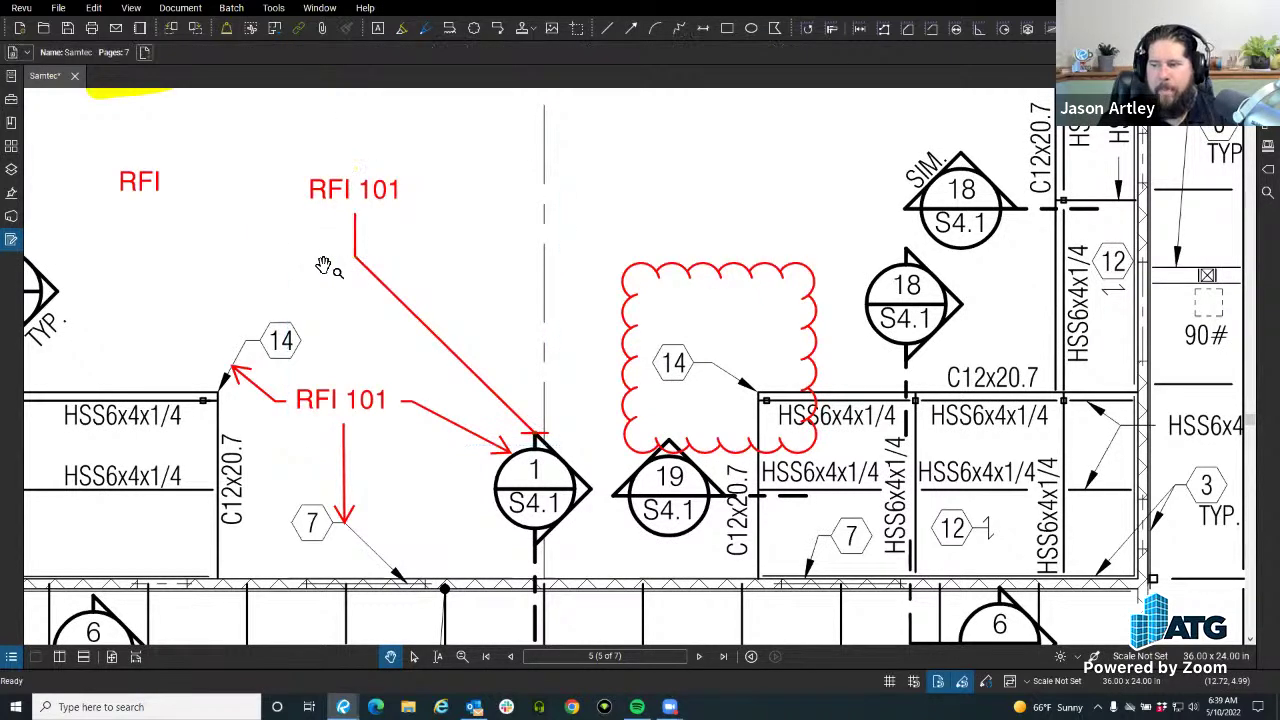
left_click(400, 303)
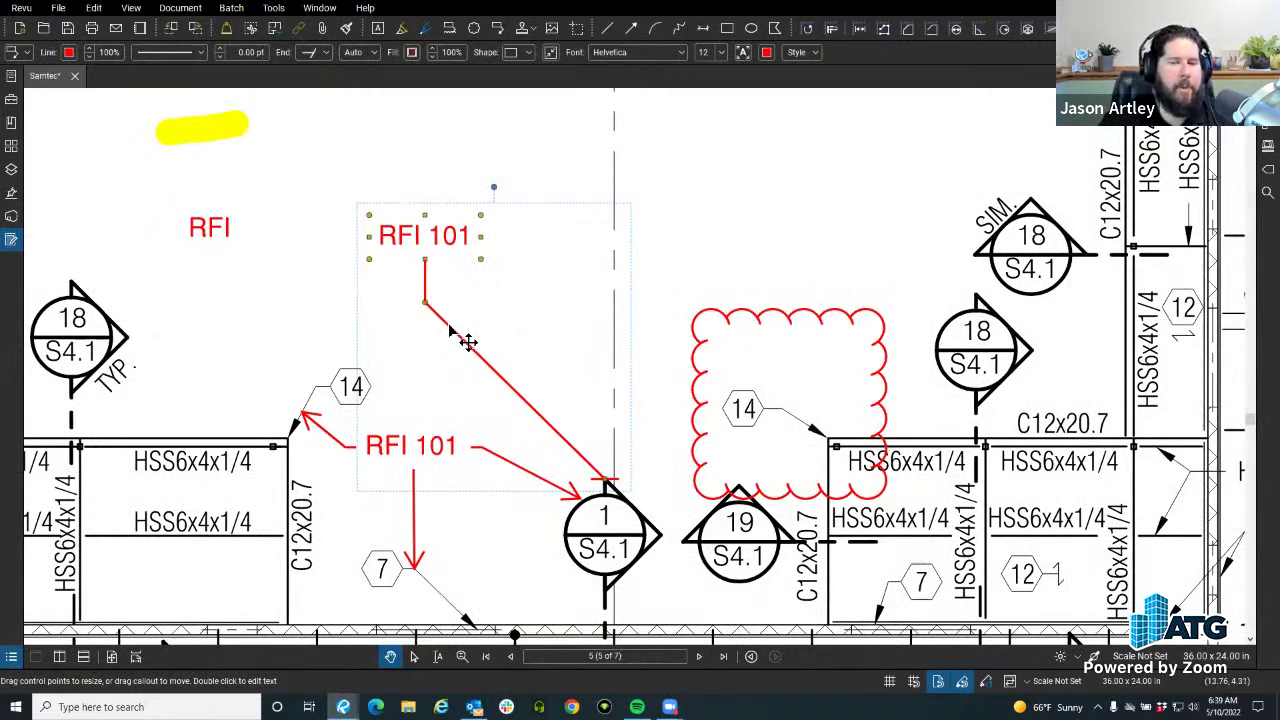
left_click(748, 334)
left_click_drag(748, 334, 469, 260)
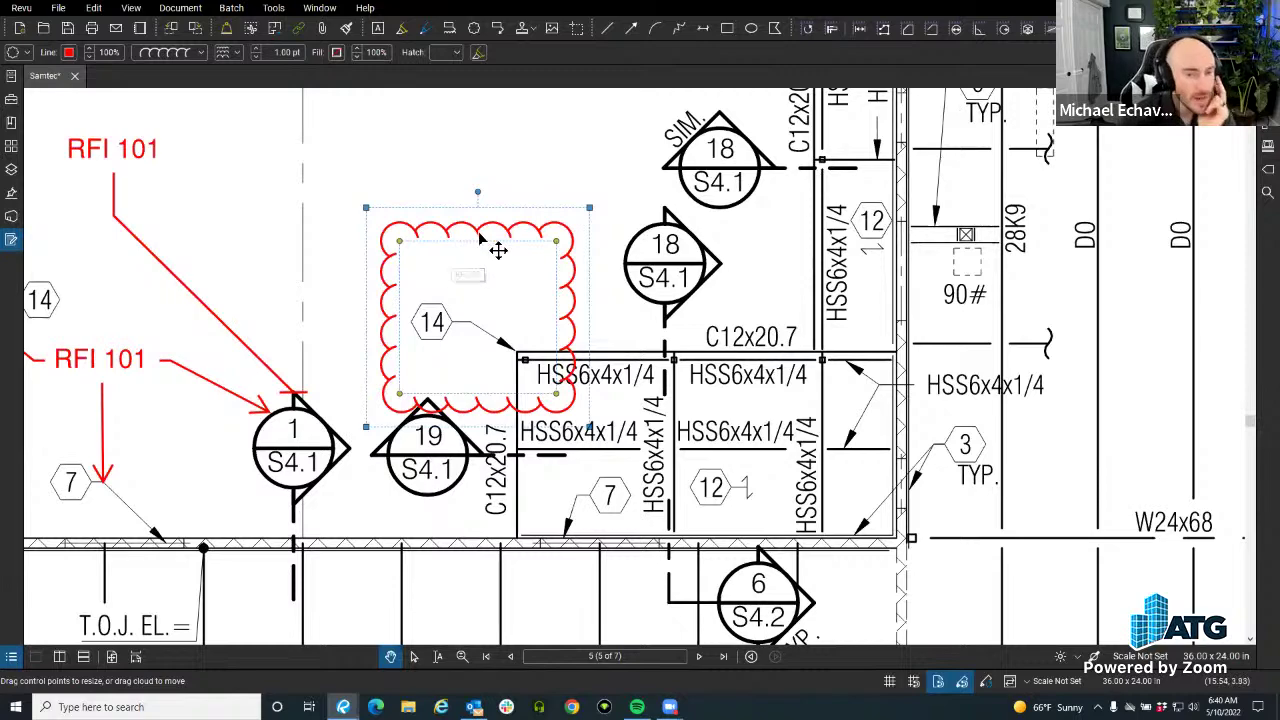
Place the Seal.pdf stamp in the blank area between gridlines 1 and 2, between gridlines A and B.
scroll(383, 290, "down", 5)
left_click(385, 300)
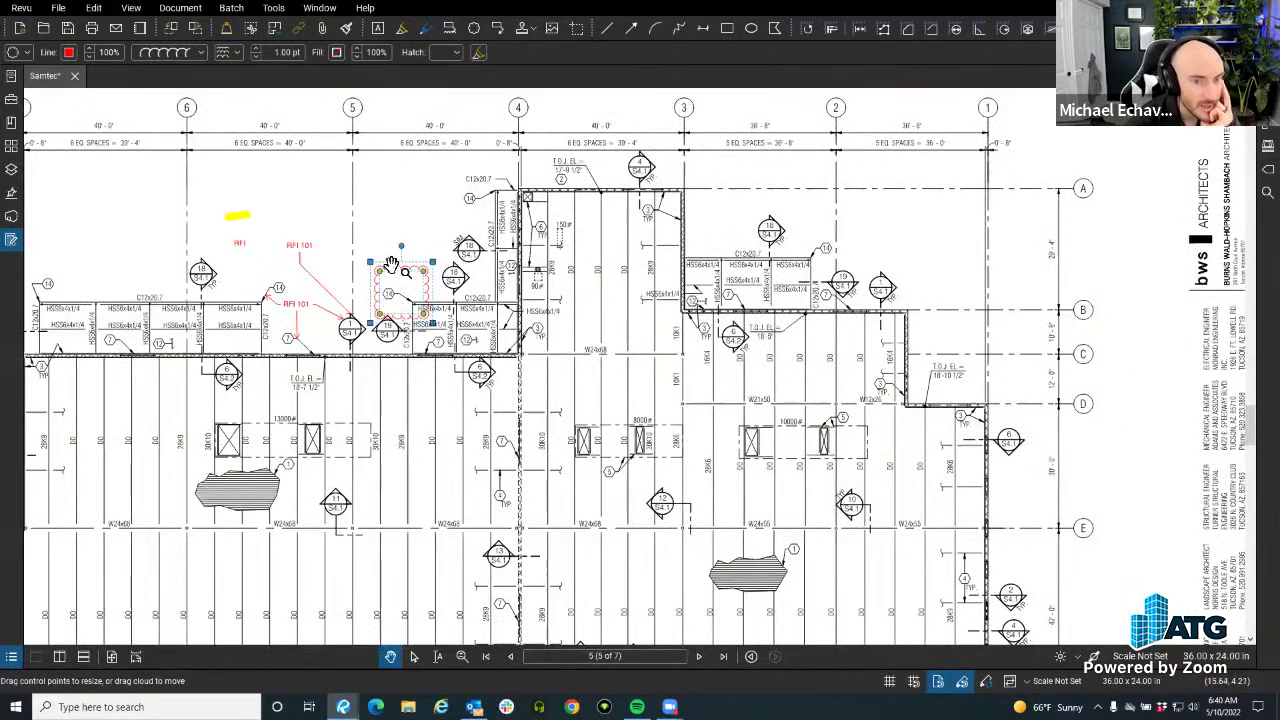
scroll(390, 300, "up", 3)
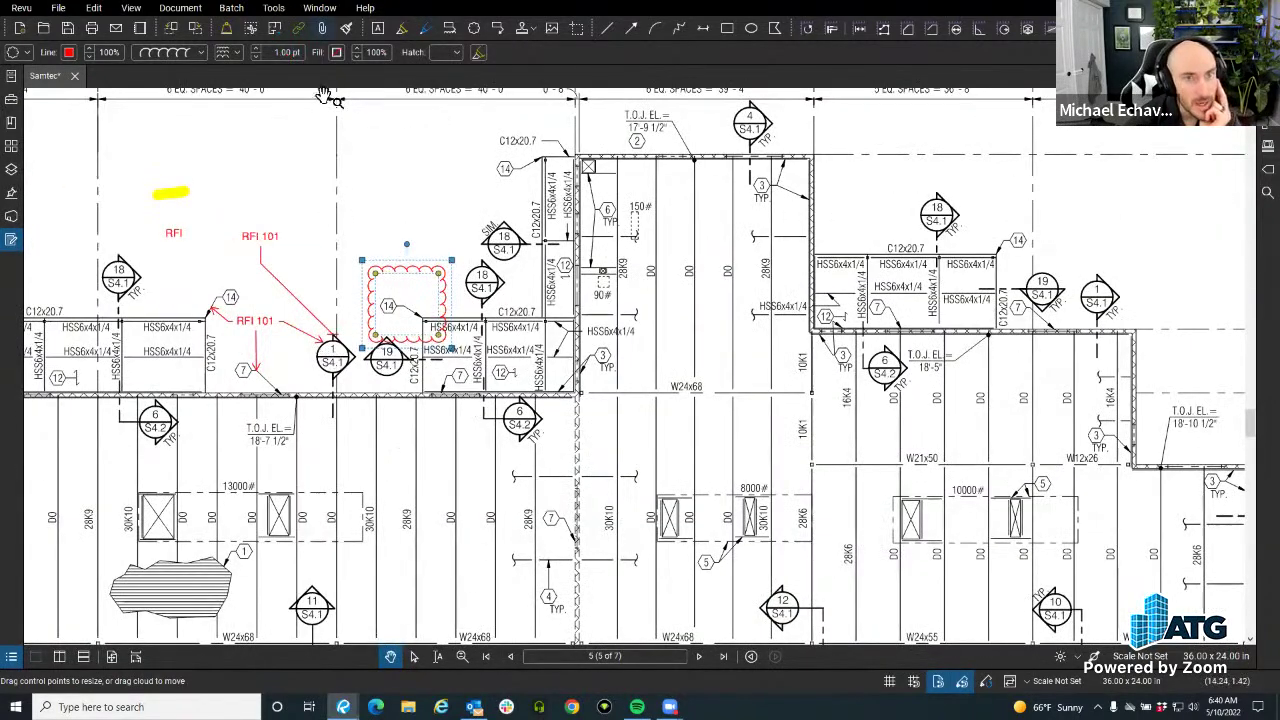
left_click(273, 8)
mouse_move(300, 42)
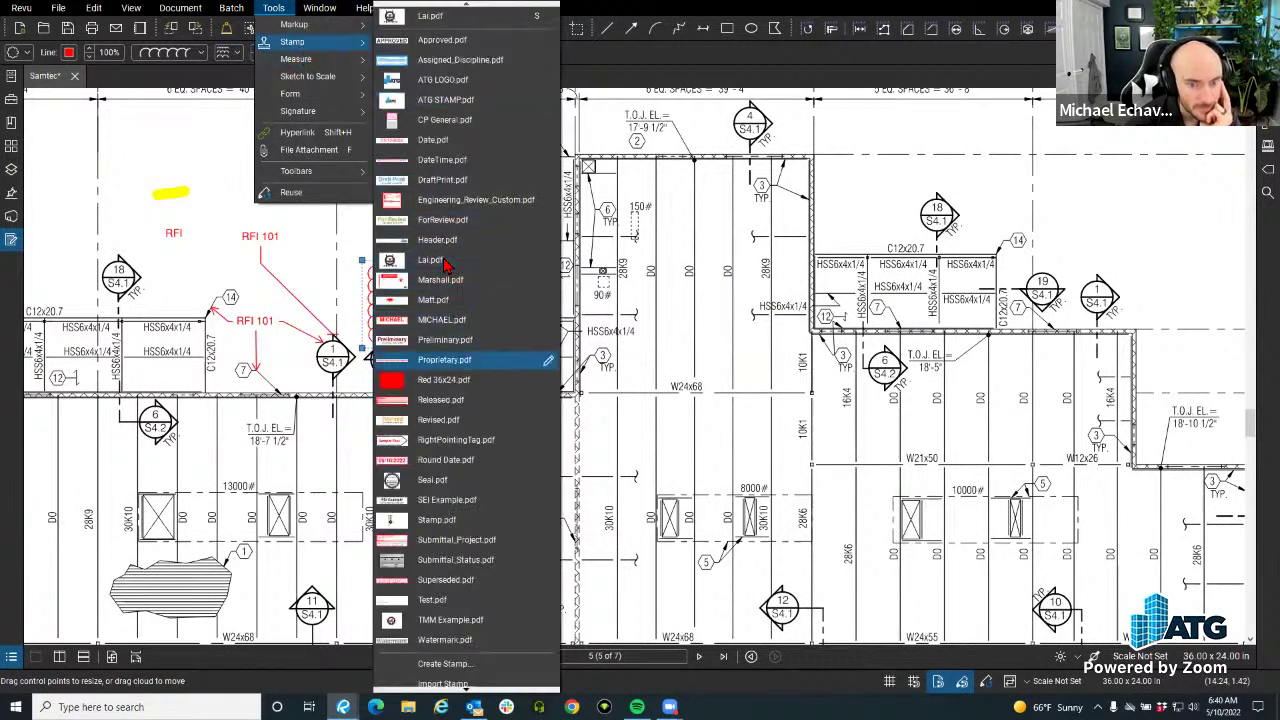
left_click(435, 480)
scroll(397, 303, "down", 5)
scroll(397, 303, "up", 3)
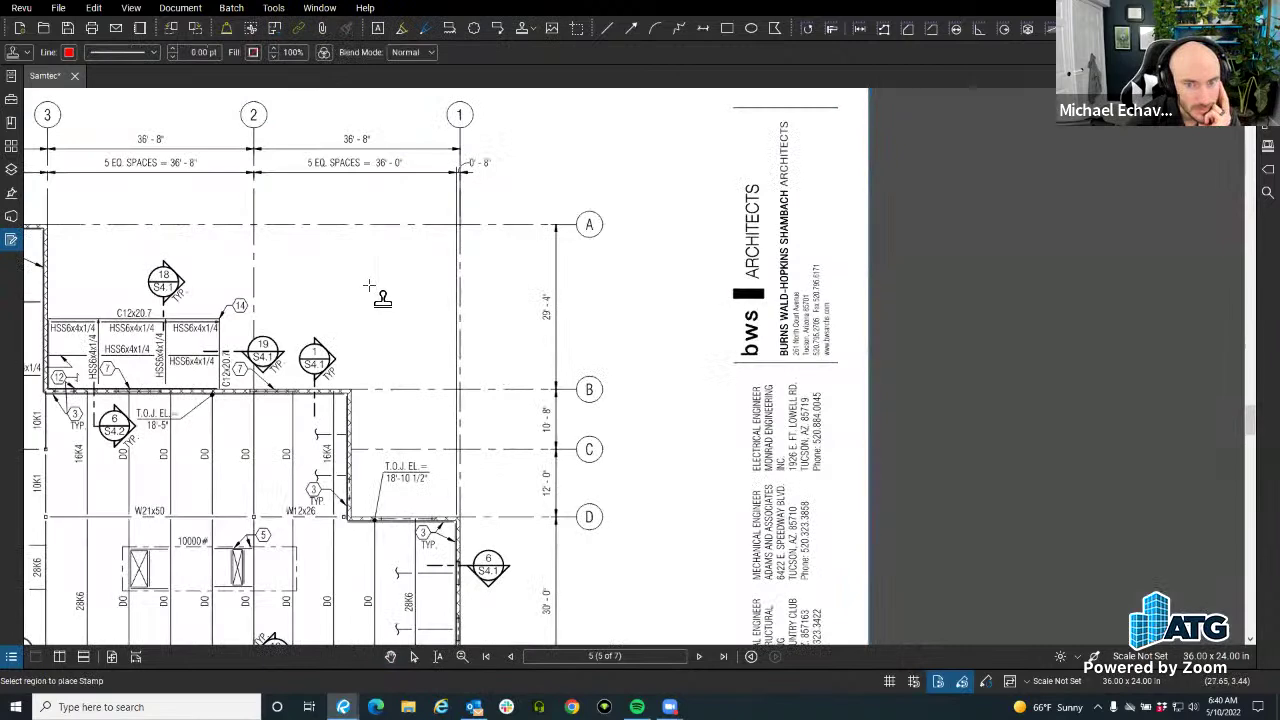
left_click(390, 300)
left_click_drag(509, 288, 431, 285)
Flatten the Seal of Approval stamp into the drawing.
right_click(421, 270)
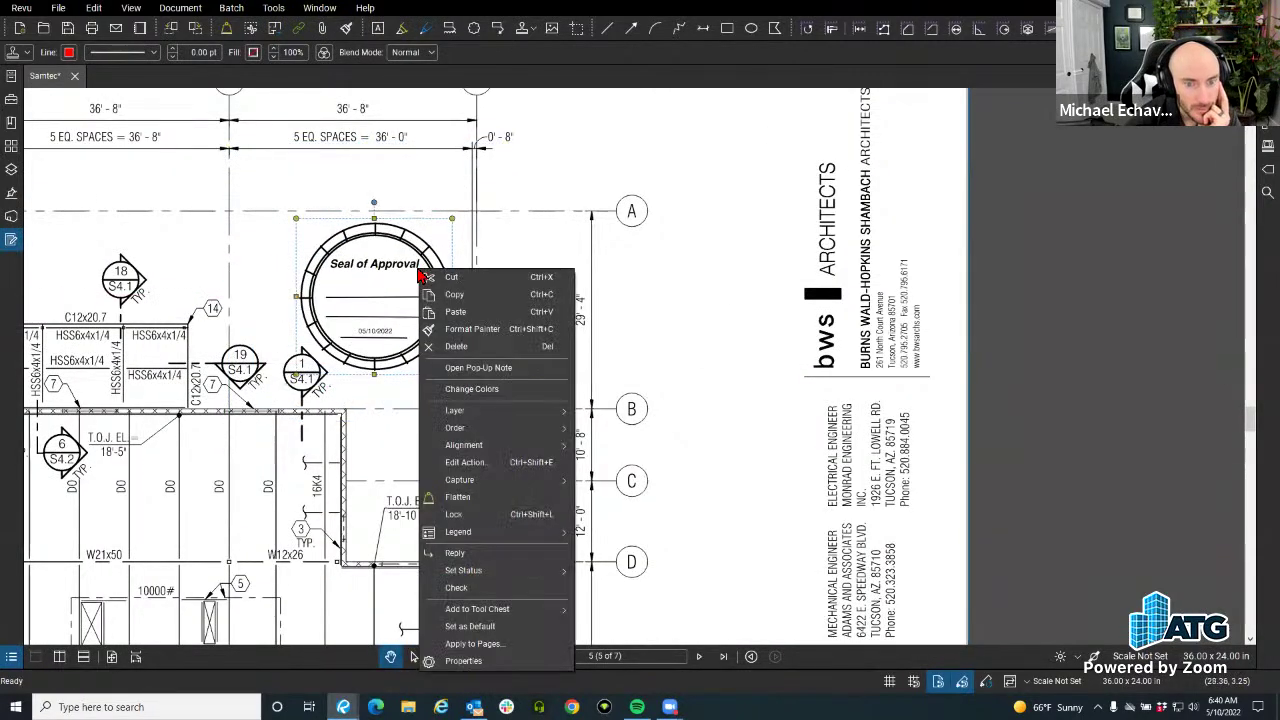
left_click(458, 497)
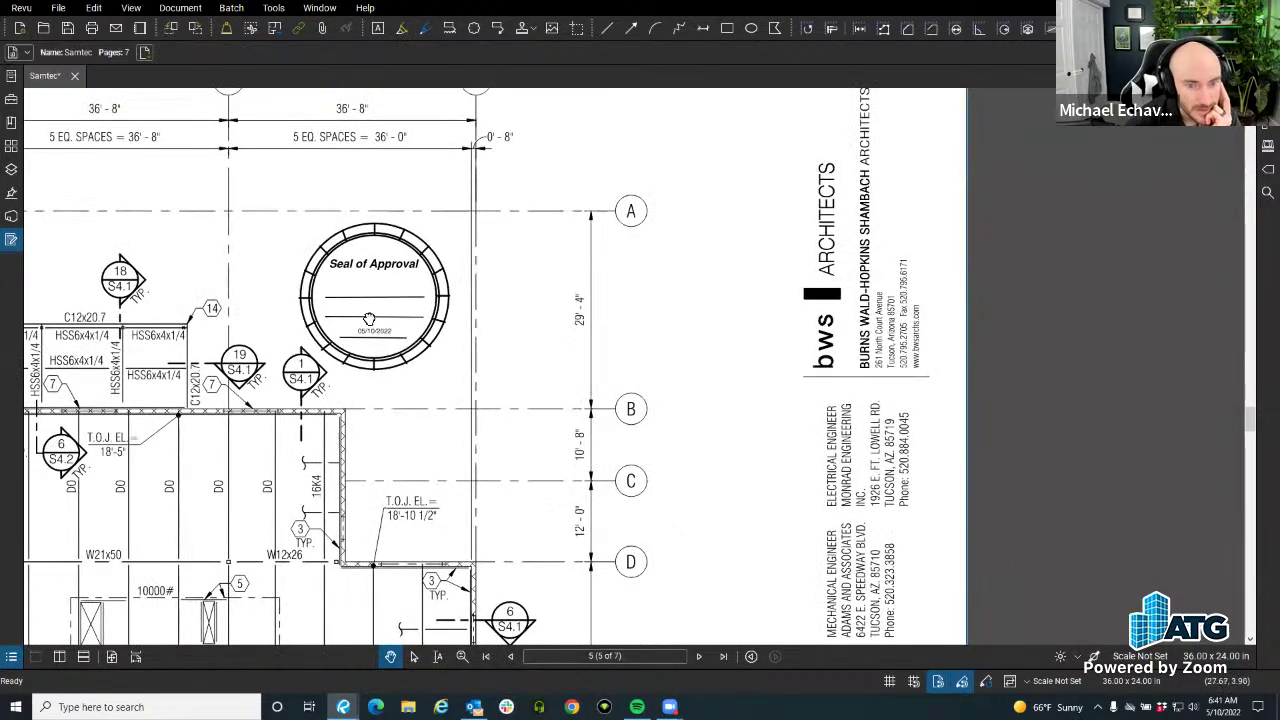
scroll(386, 338, "down", 3)
scroll(414, 249, "up", 5)
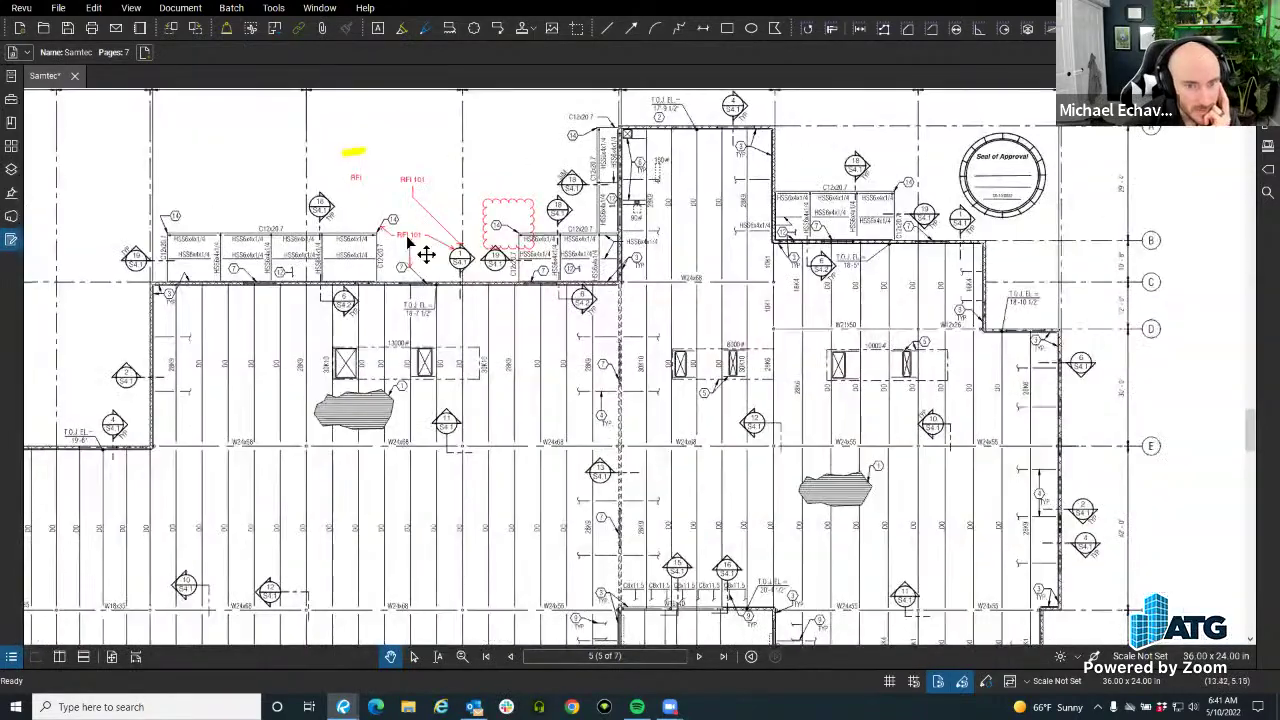
left_click(416, 234)
left_click_drag(412, 190, 412, 190)
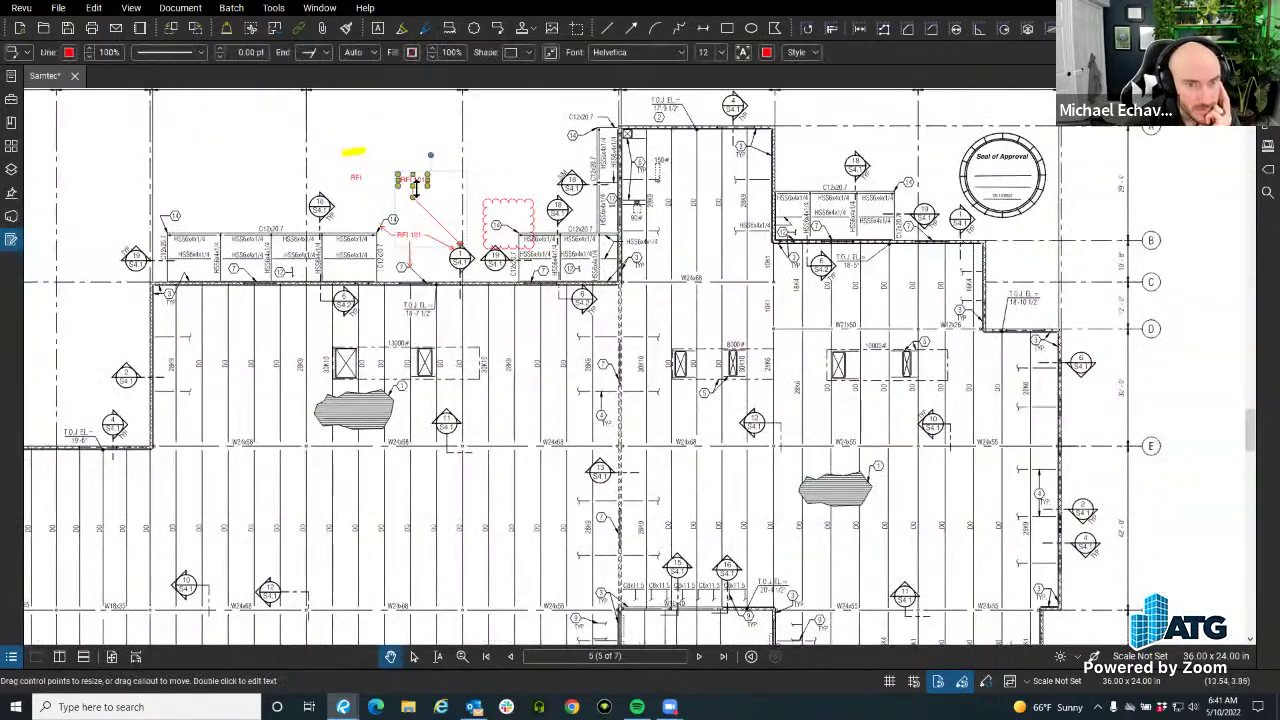
left_click(510, 214)
scroll(460, 300, "down", 1)
scroll(400, 418, "up", 1)
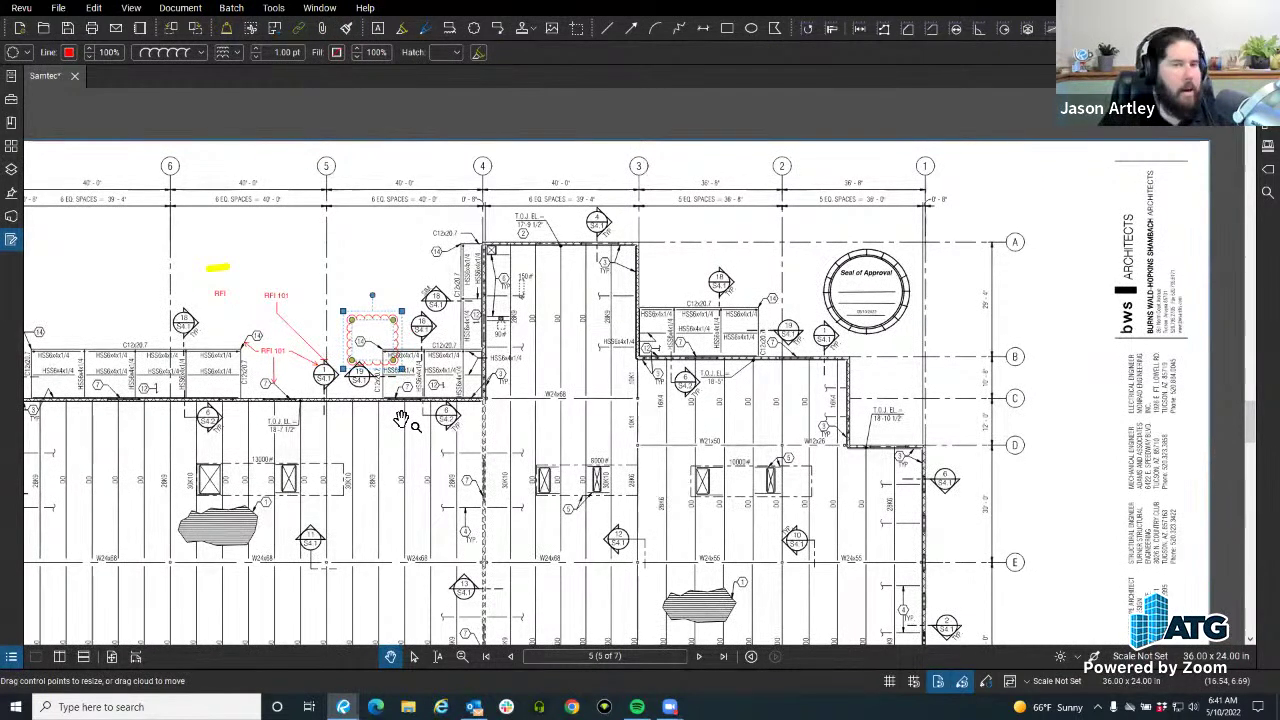
Lengthen the horizontal part of the lower RFI 101 callout's leader that points to section marker 1/S4.1 by moving its bend.
scroll(312, 395, "up", 5)
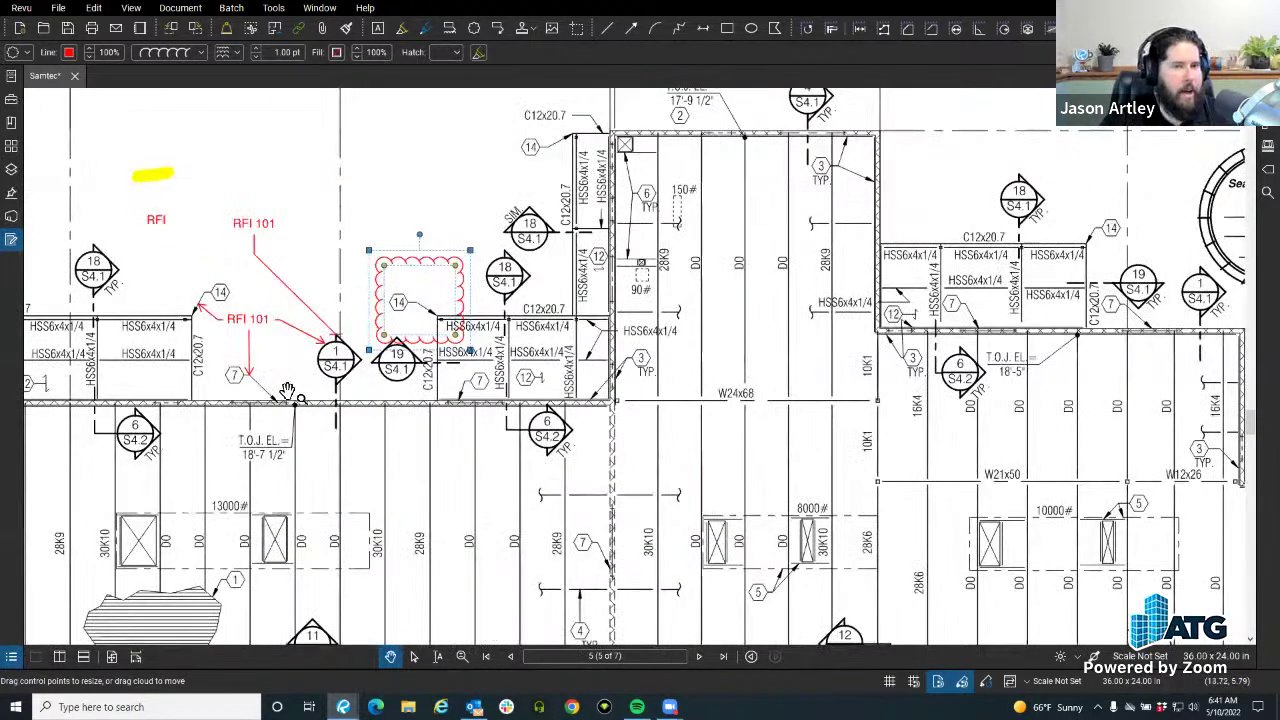
left_click(460, 322)
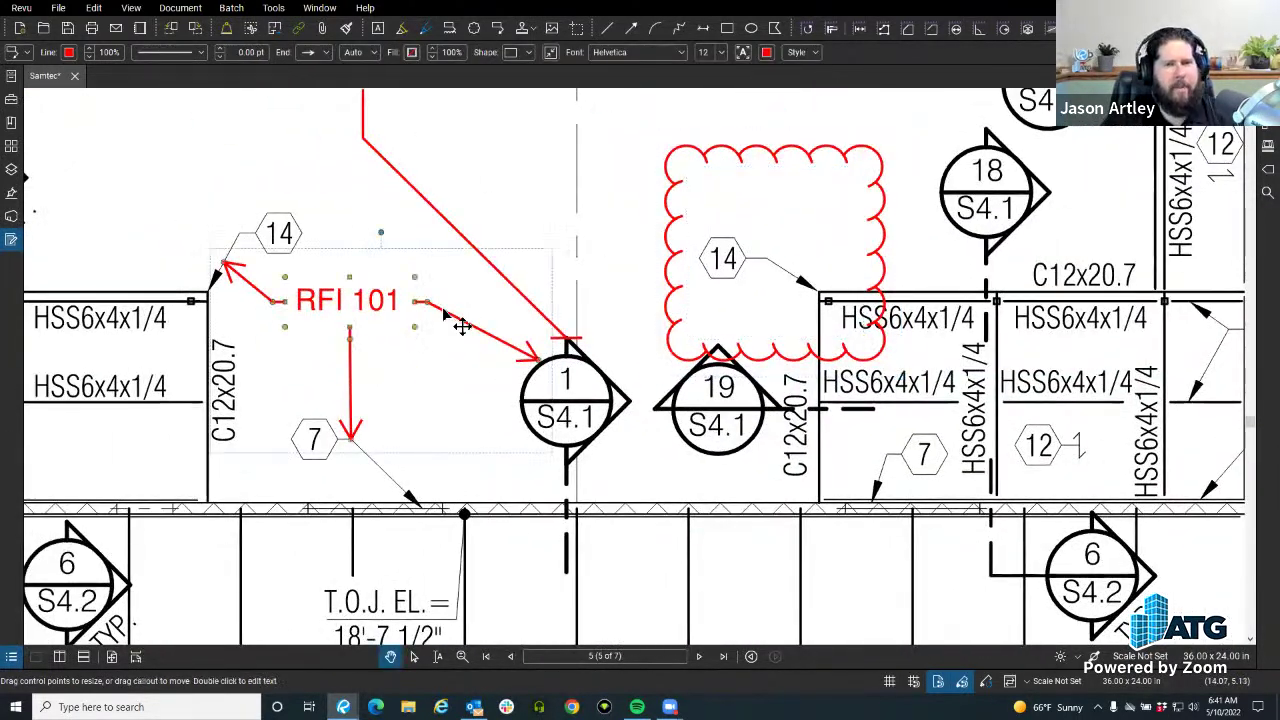
left_click_drag(467, 313, 466, 304)
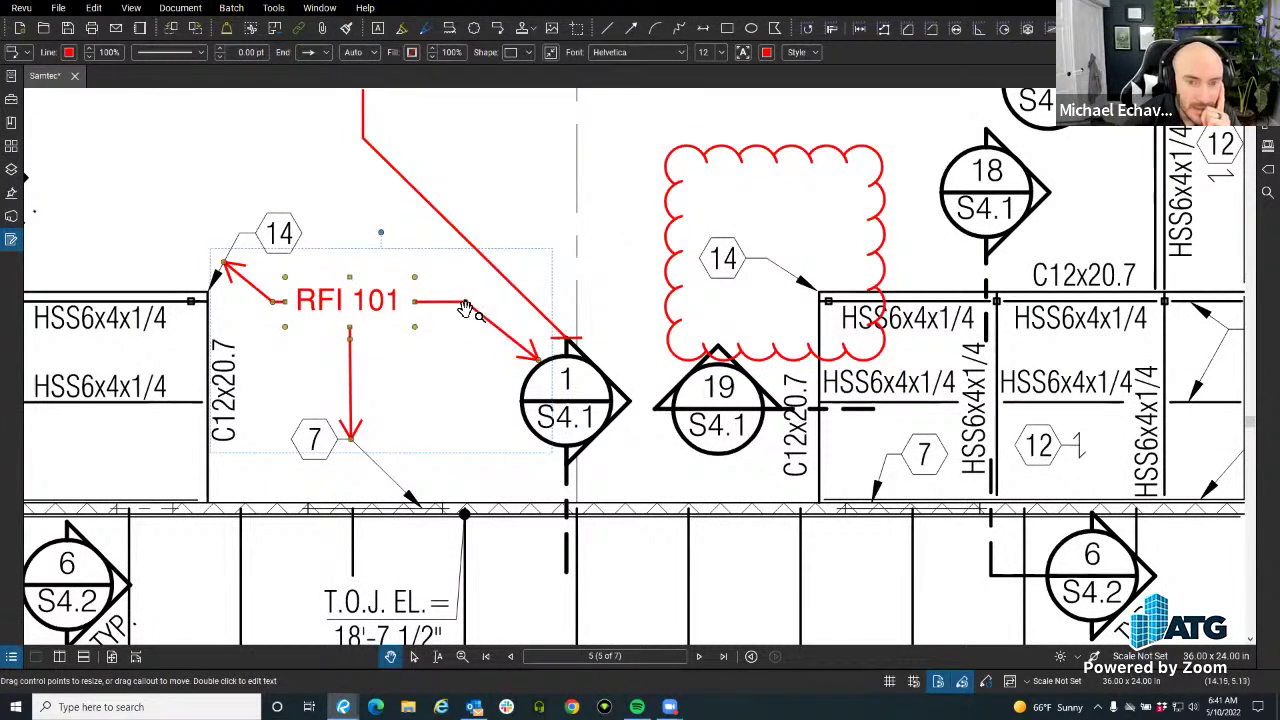
right_click(453, 310)
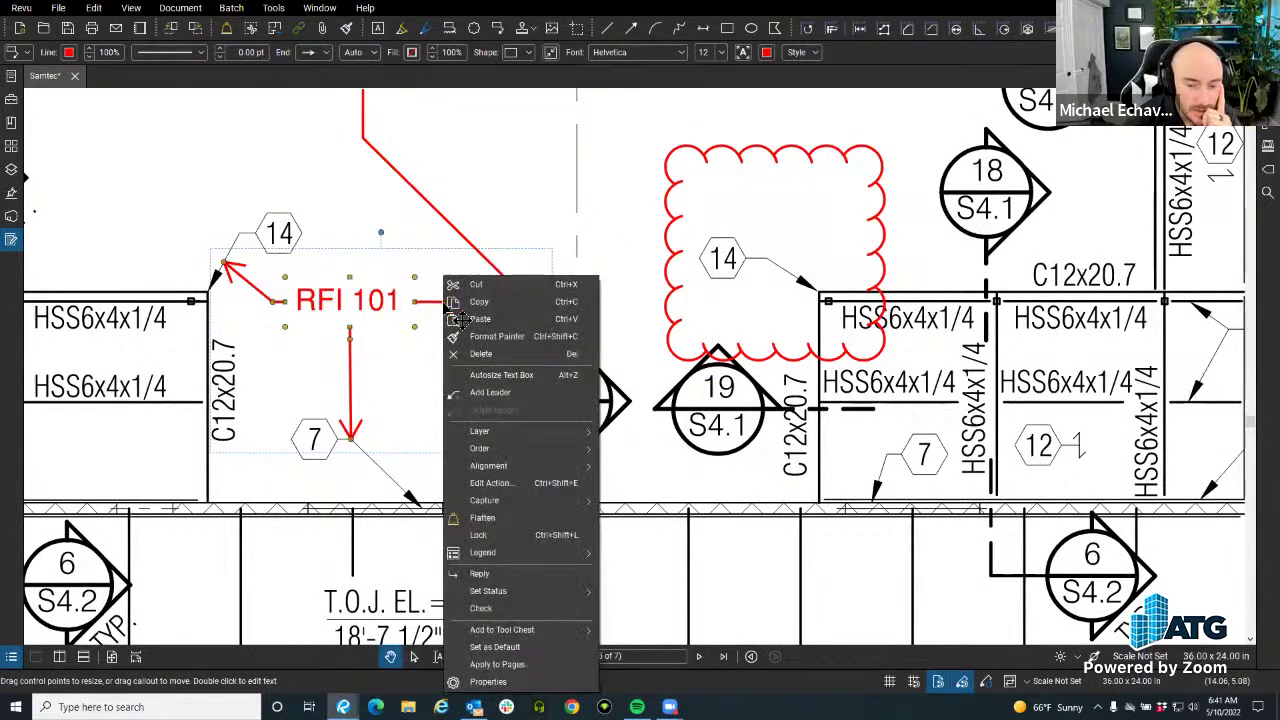
key("Escape")
Check the control point options for the cloud around keynote 14 from its side and upper edges.
scroll(430, 470, "down", 3)
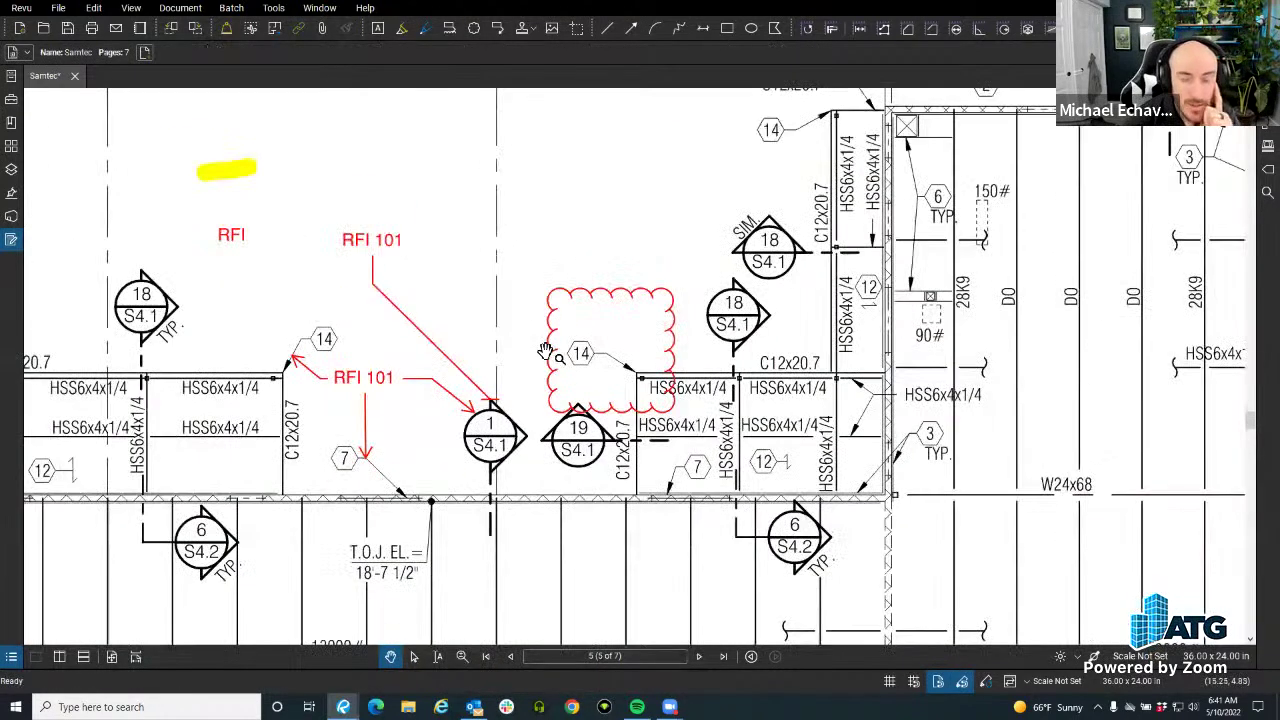
scroll(561, 315, "up", 5)
right_click(568, 330)
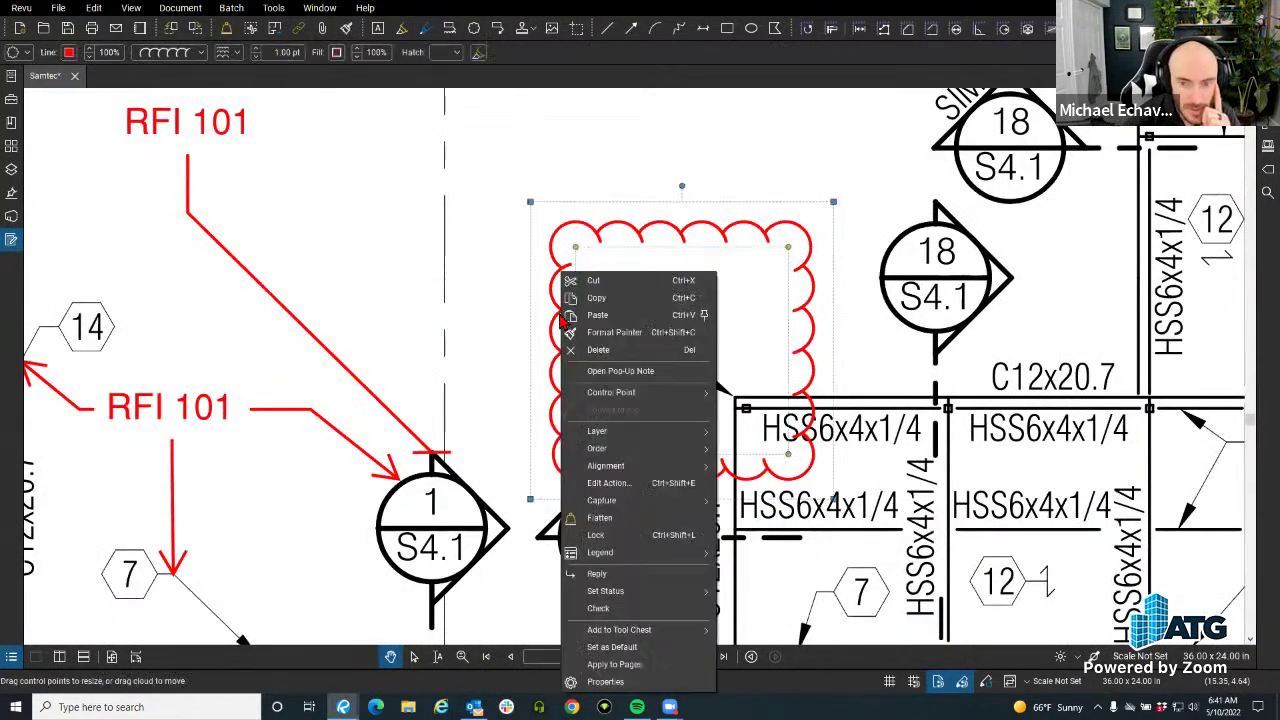
mouse_move(634, 401)
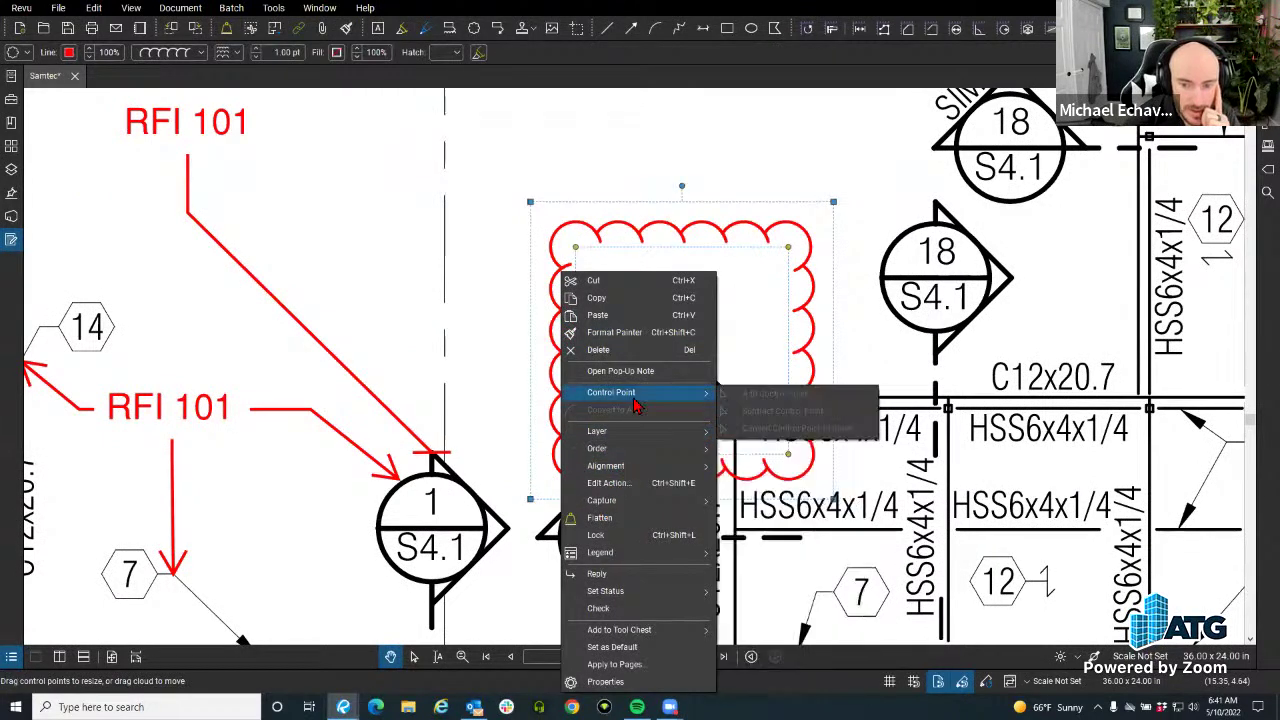
left_click(726, 277)
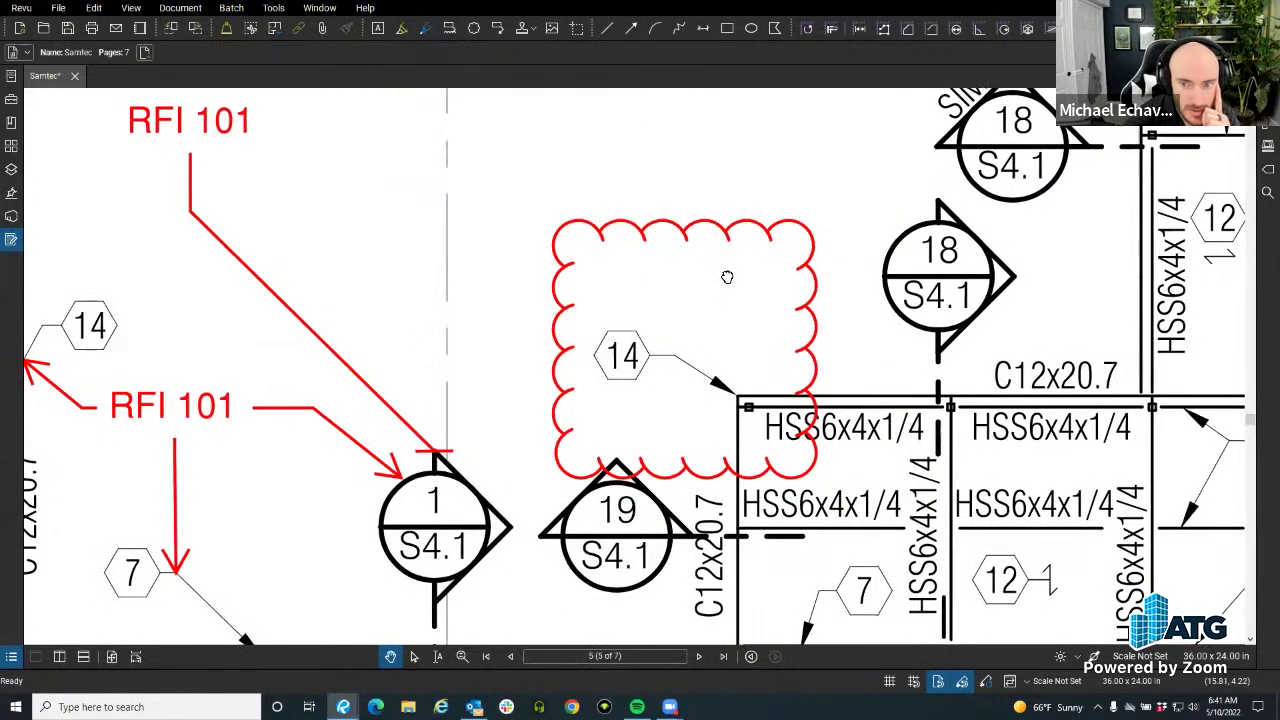
left_click(656, 224)
left_click_drag(666, 228, 511, 193)
right_click(512, 199)
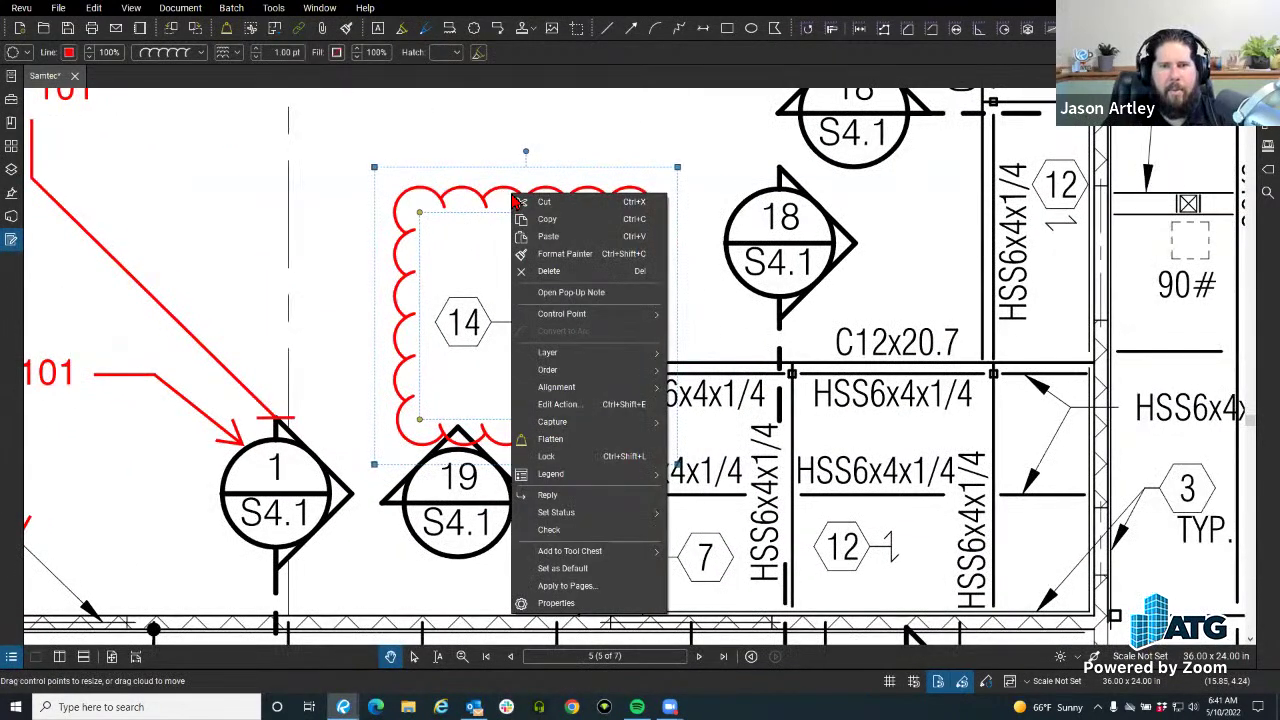
mouse_move(572, 312)
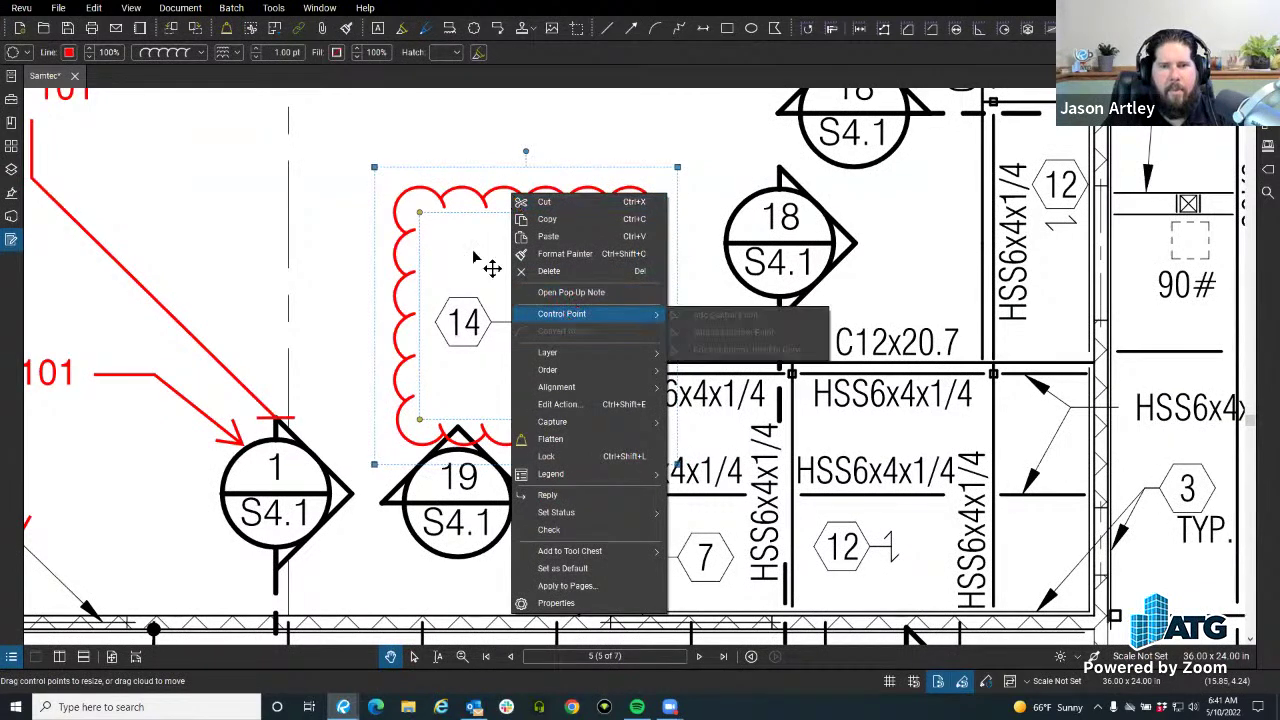
key("Escape")
Stretch the upper-left corner of the cloud around keynote 14 just past gridline 5 and convert its left edge to an arc.
left_click_drag(420, 212, 268, 283)
right_click(265, 284)
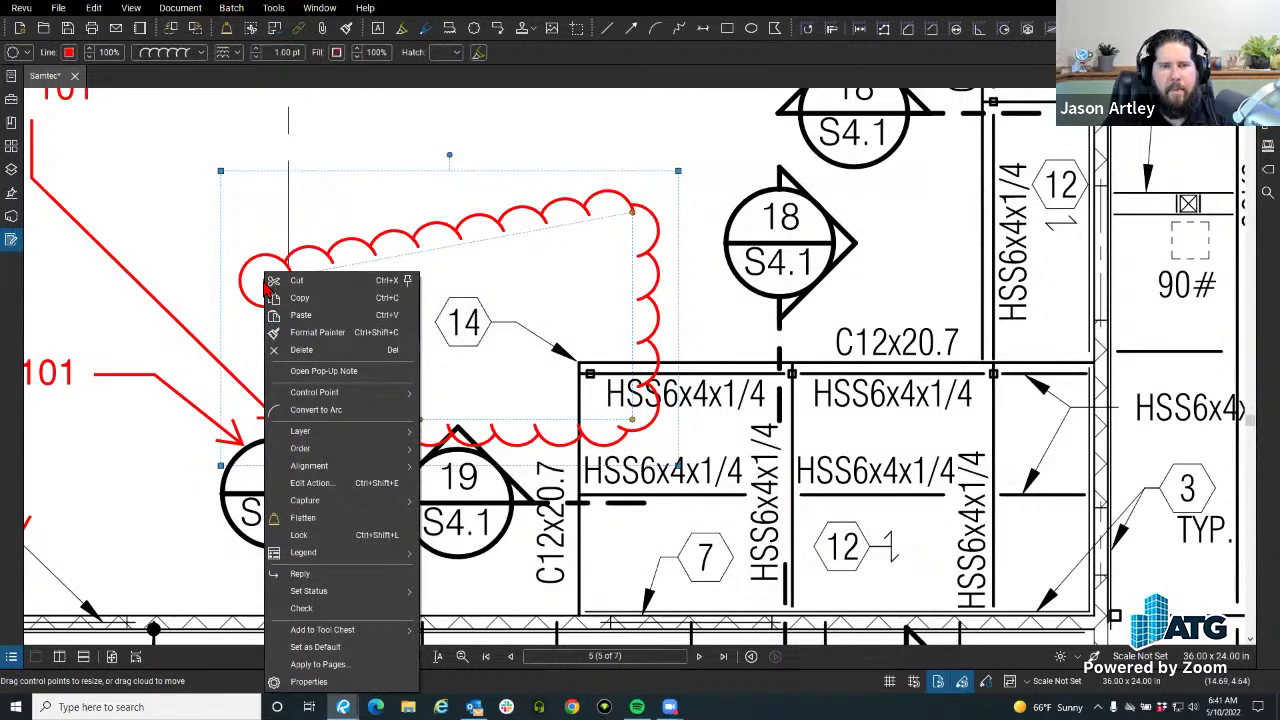
mouse_move(322, 393)
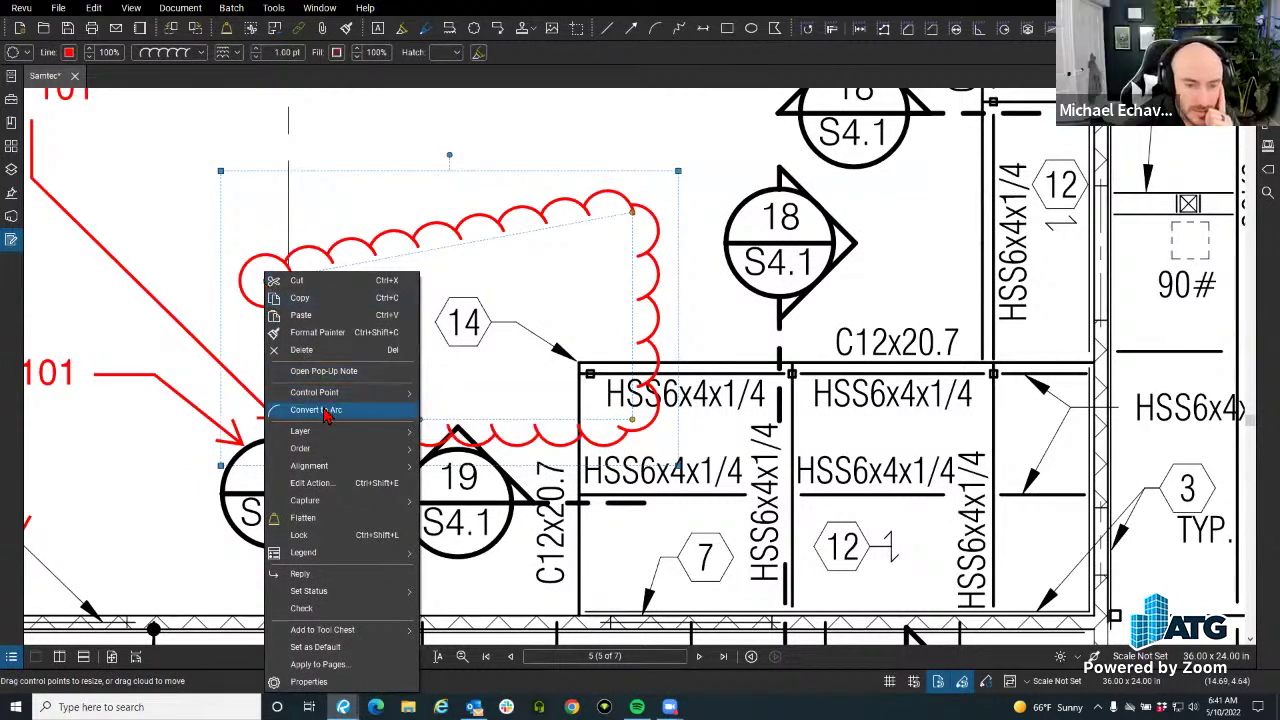
left_click(326, 410)
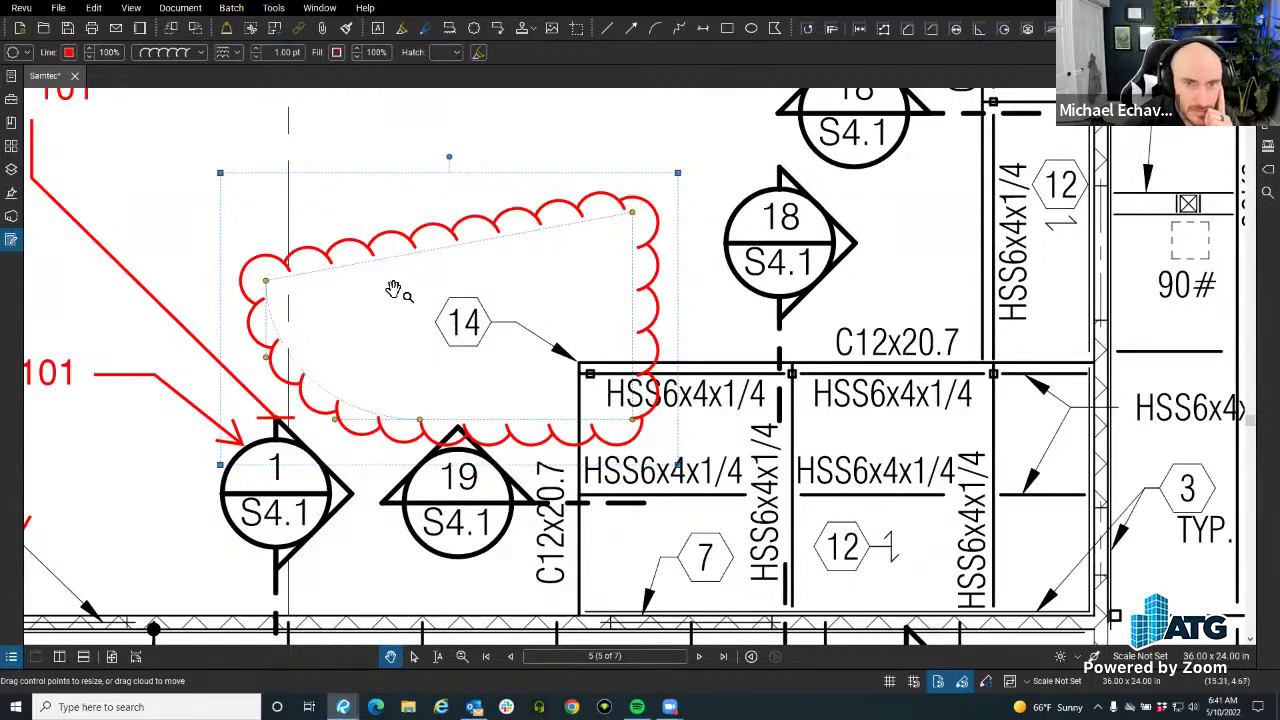
Draw a small rectangle in the blank area between gridlines 5 and 4 and check its markup options.
scroll(400, 288, "down", 6)
key("r")
scroll(500, 170, "up", 3)
left_click_drag(422, 196, 494, 262)
right_click(445, 199)
scroll(445, 199, "up", 2)
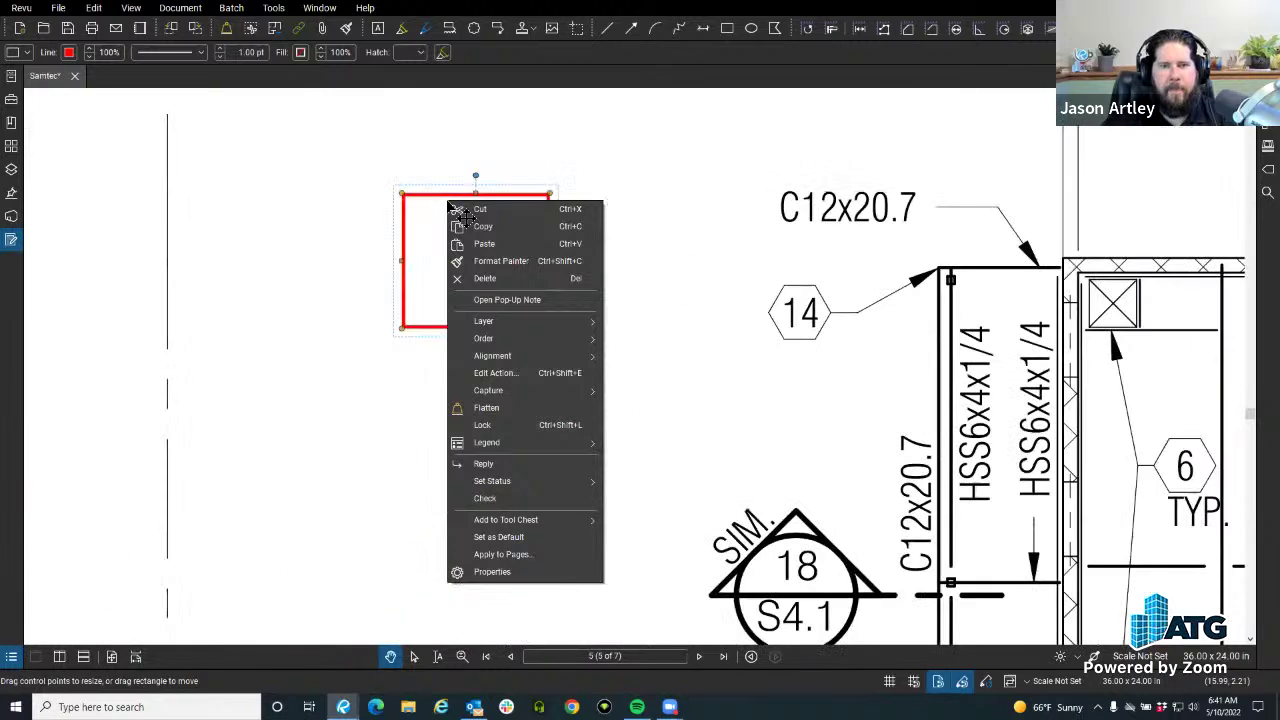
left_click(683, 291)
Draw an irregular six-point polygon below the rectangle and check its control point and arc options.
key("p")
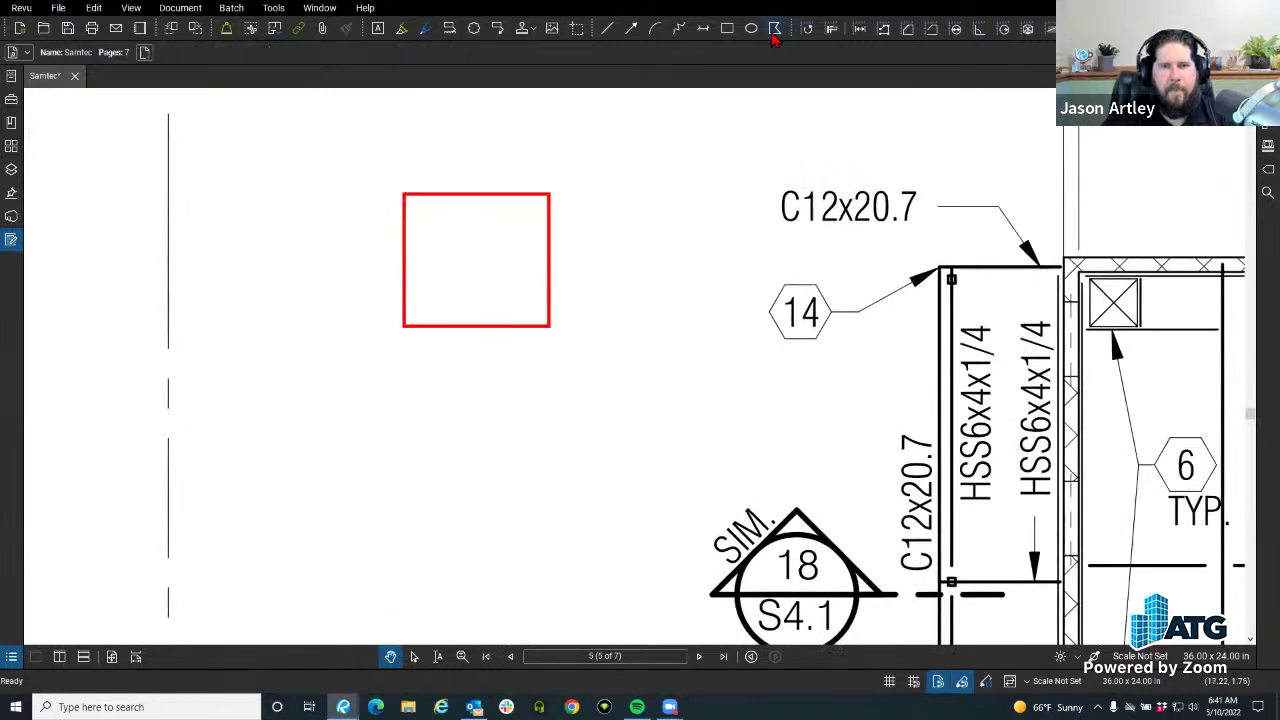
left_click(318, 459)
left_click(478, 521)
left_click(497, 432)
left_click(346, 396)
left_click(301, 343)
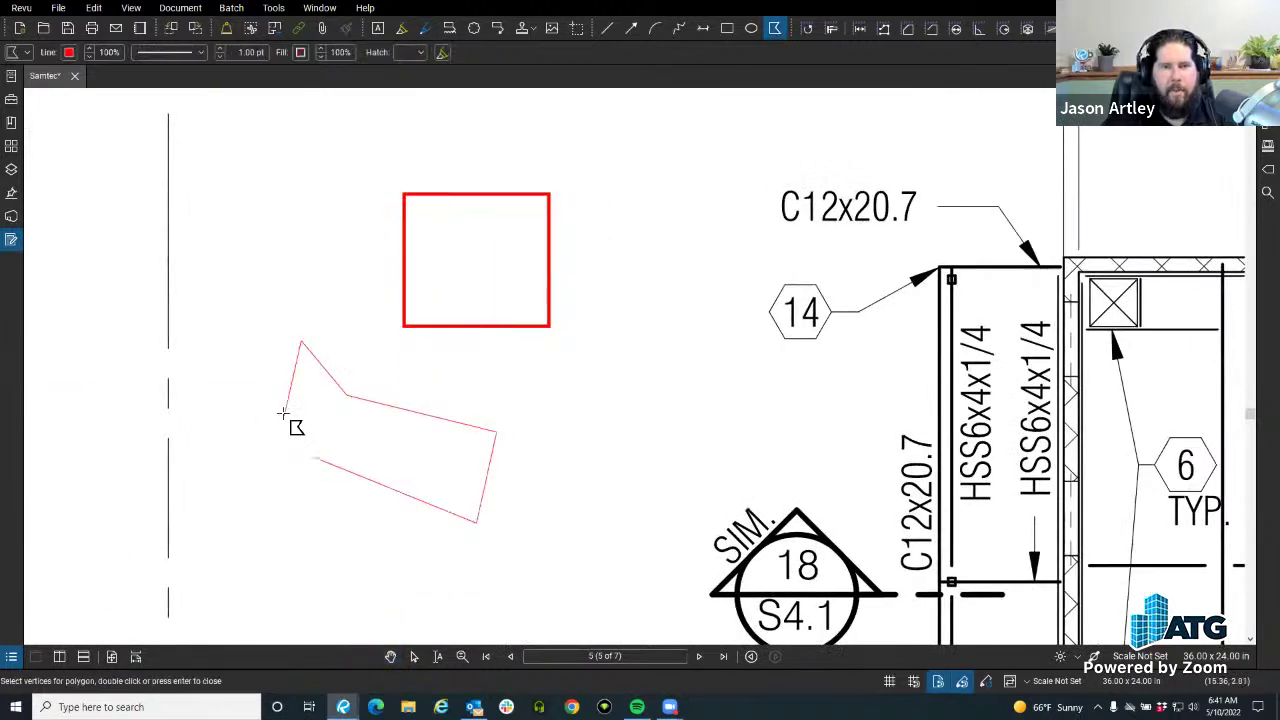
double_click(287, 421)
right_click(420, 425)
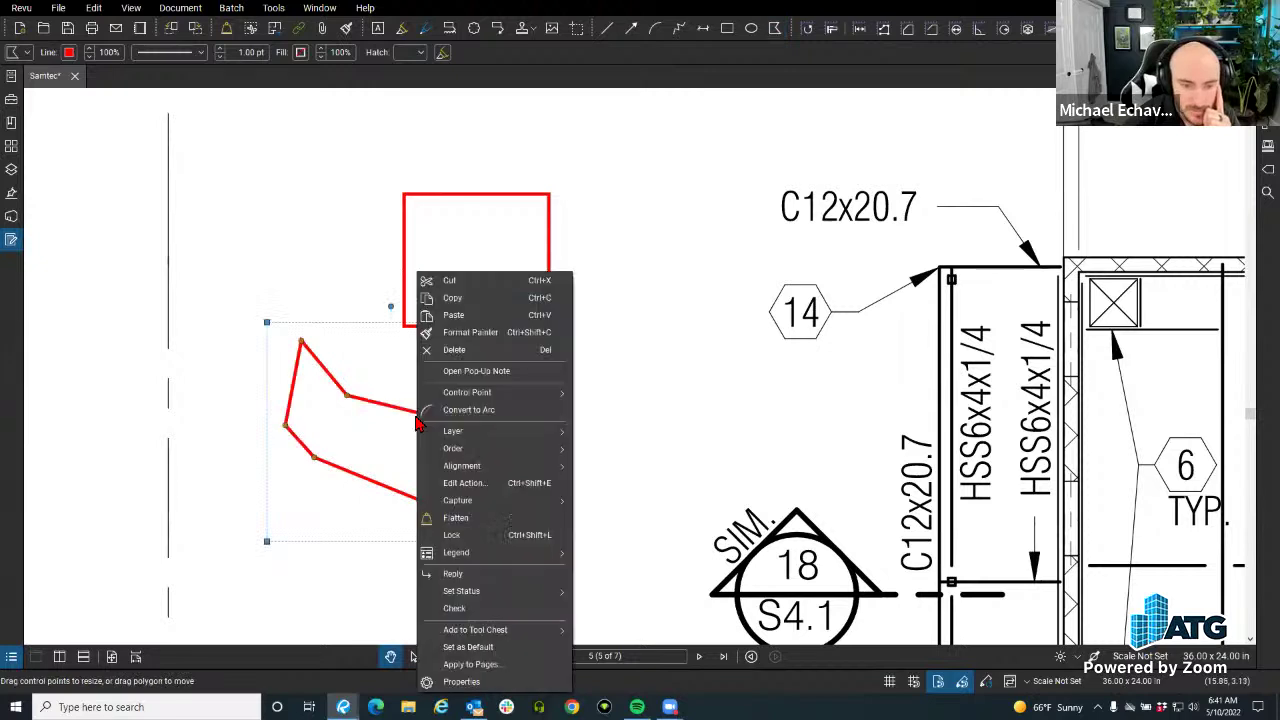
left_click(600, 398)
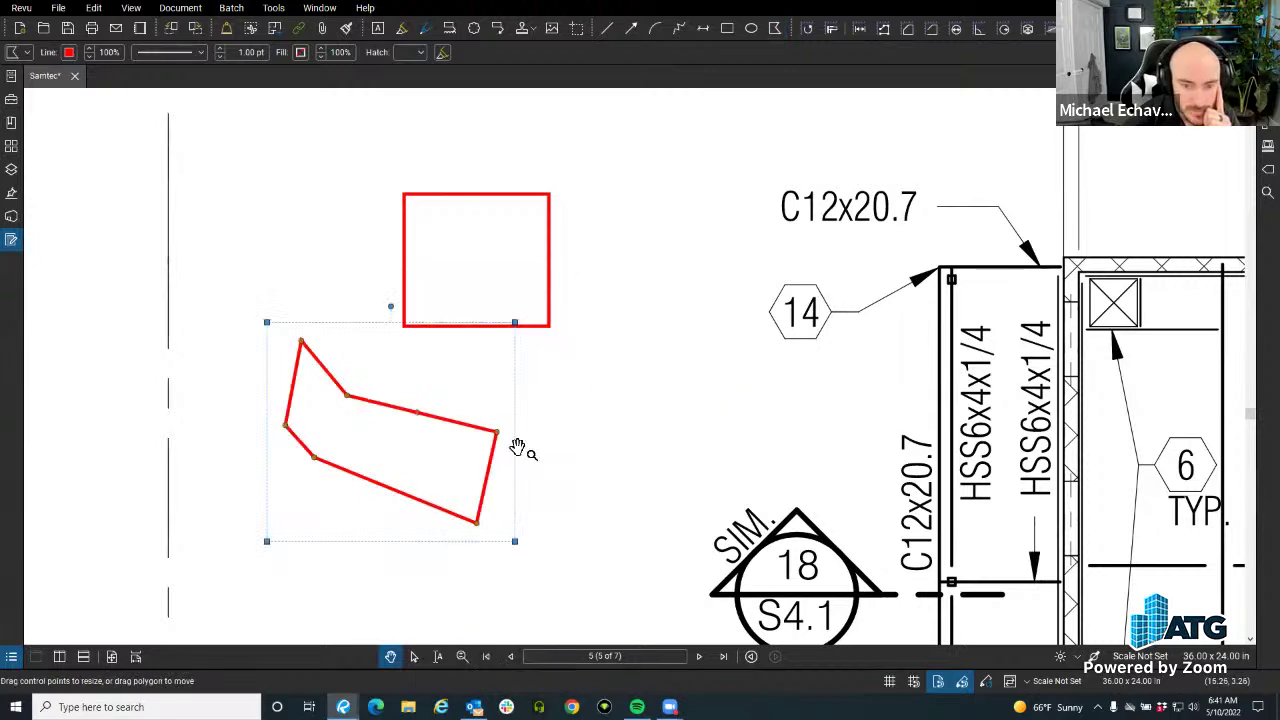
Check the markup options of the rectangle above the polygon and remove that rectangle.
left_click(461, 200)
right_click(461, 200)
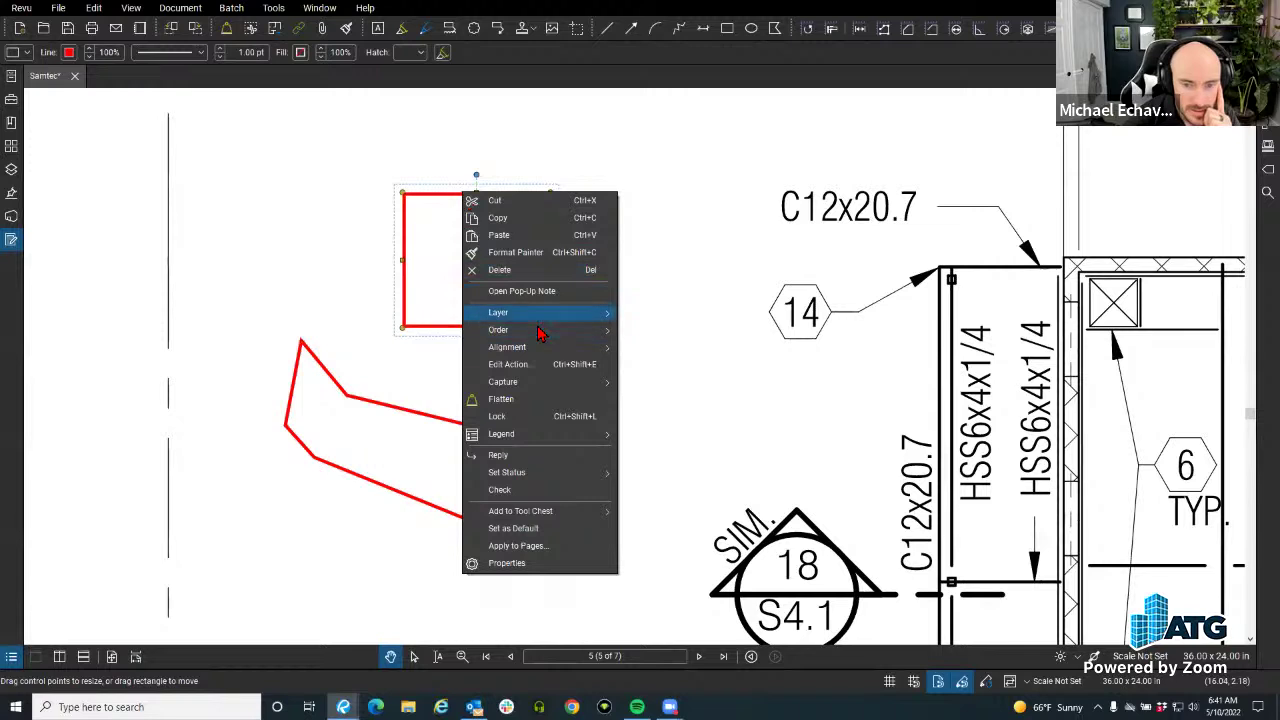
left_click(704, 322)
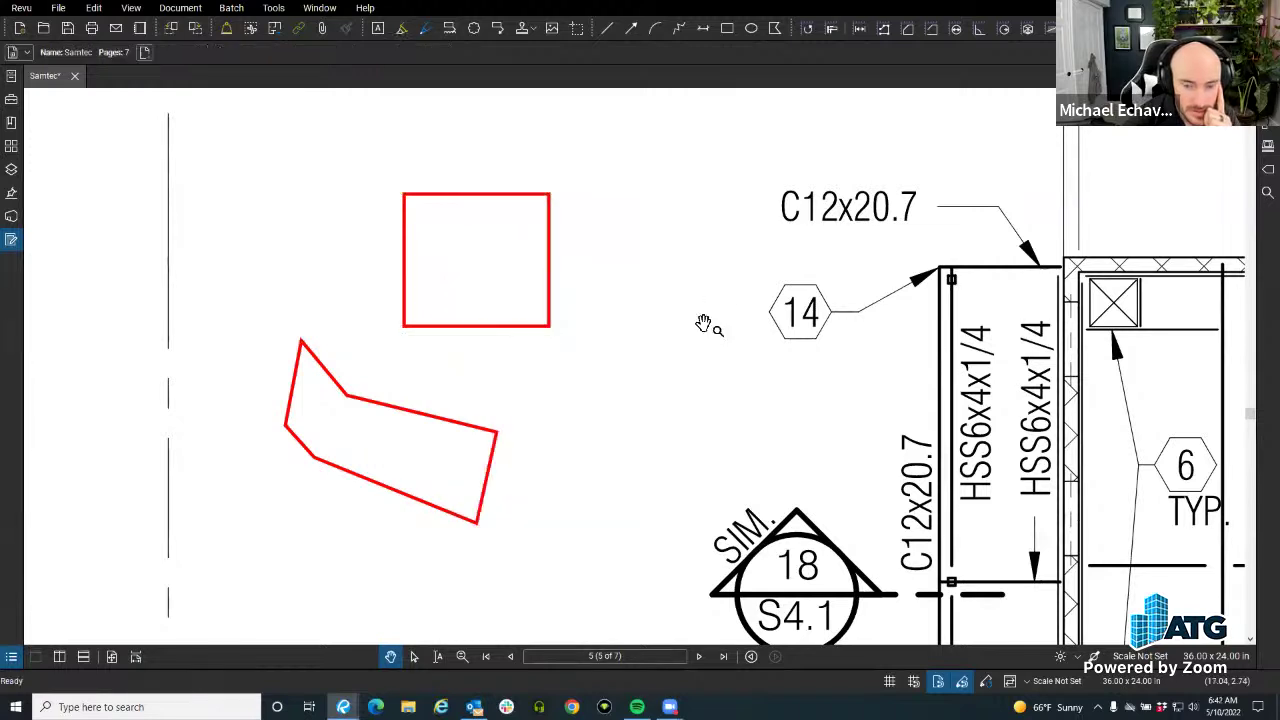
left_click(508, 332)
key("ctrl+z")
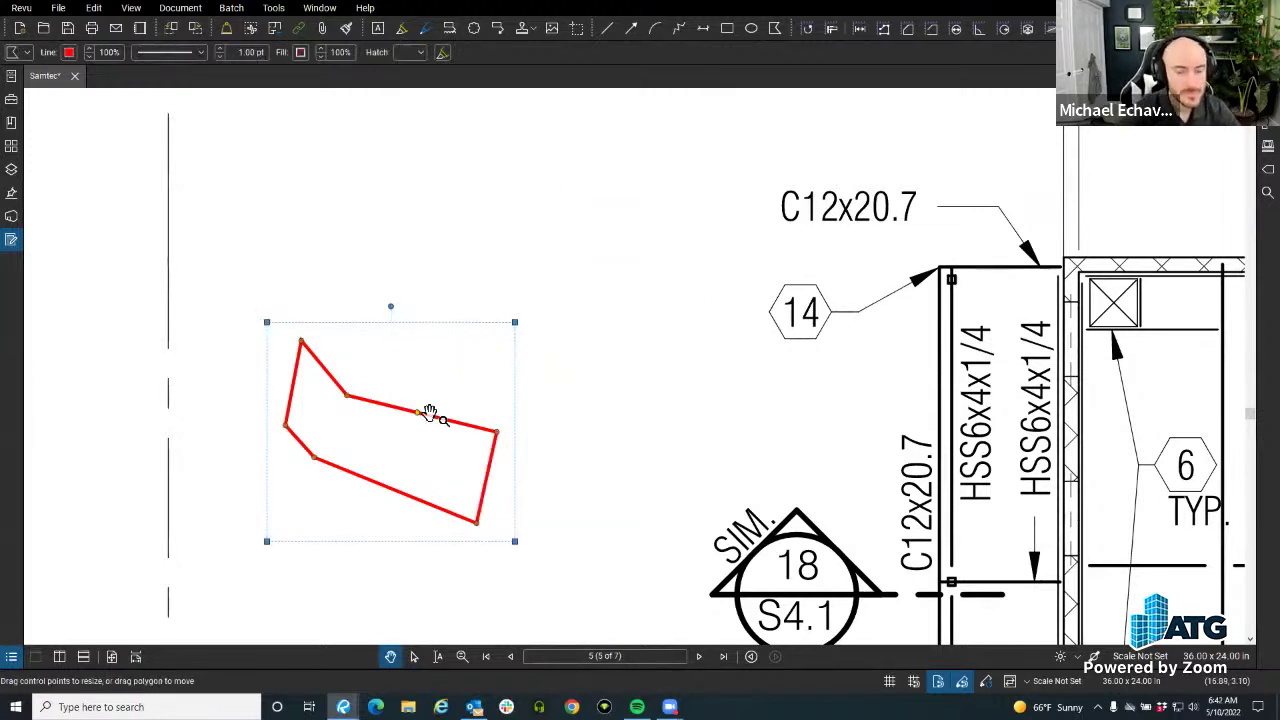
Compare the control point options of the polygon with those of the cloud around keynote 14.
right_click(376, 405)
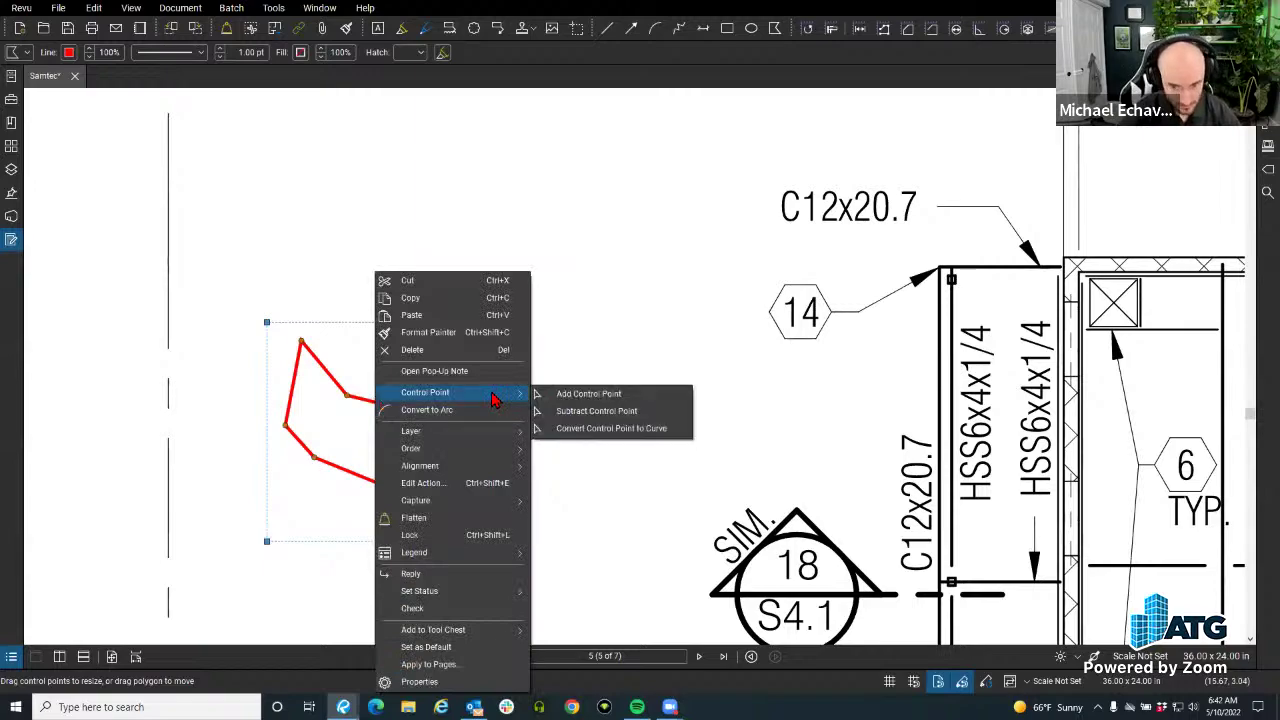
scroll(566, 226, "down", 4)
scroll(566, 228, "down", 4)
left_click_drag(556, 335, 699, 345)
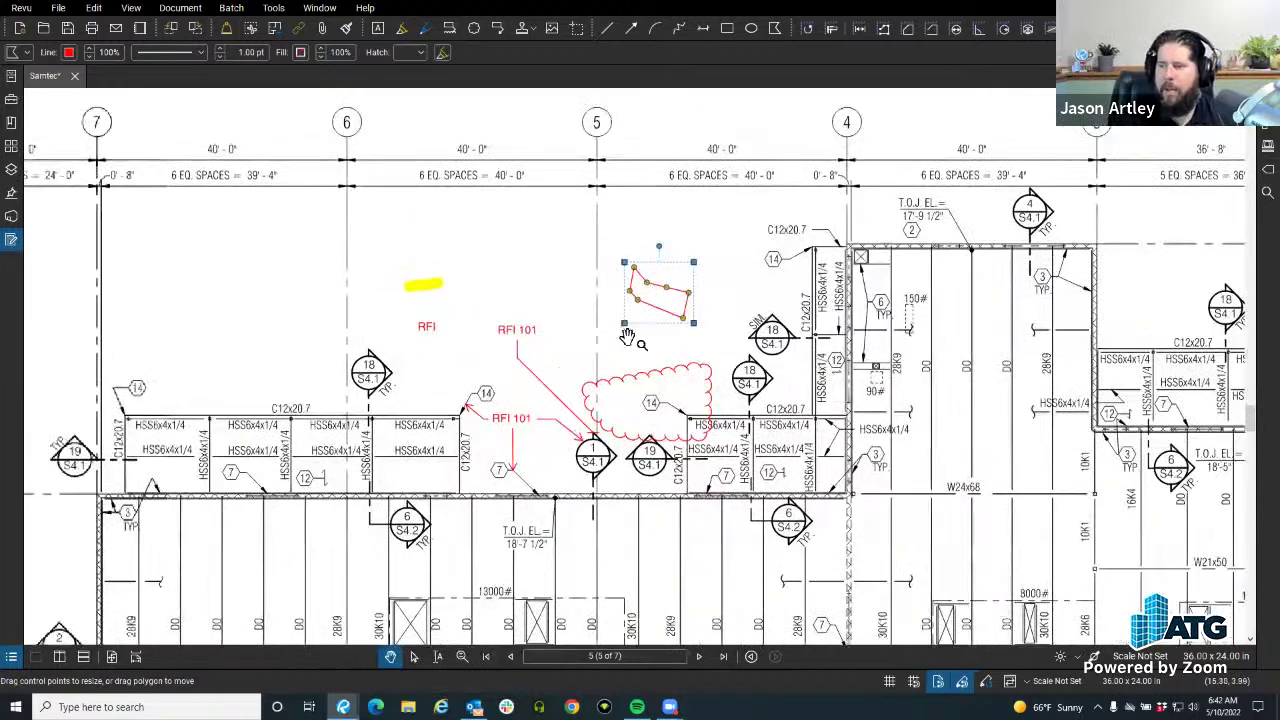
left_click(640, 340)
scroll(641, 345, "up", 2)
scroll(641, 349, "up", 2)
left_click(657, 406)
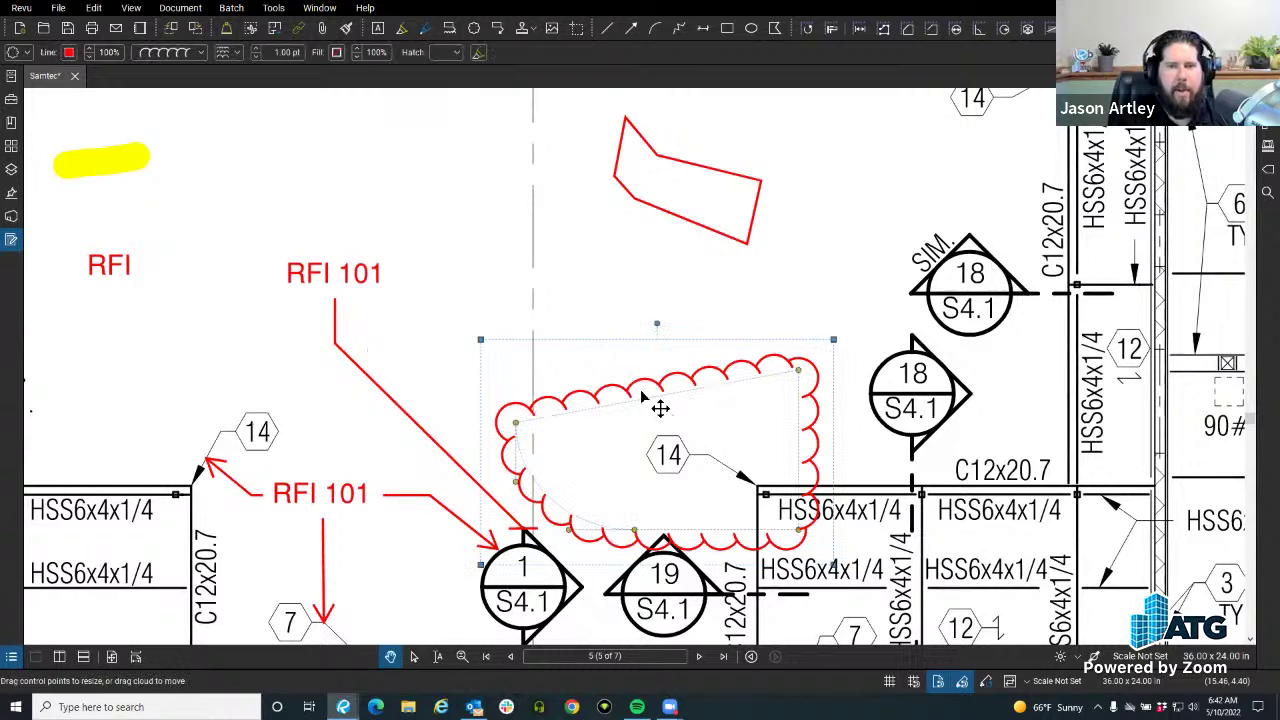
right_click(655, 404)
mouse_move(647, 390)
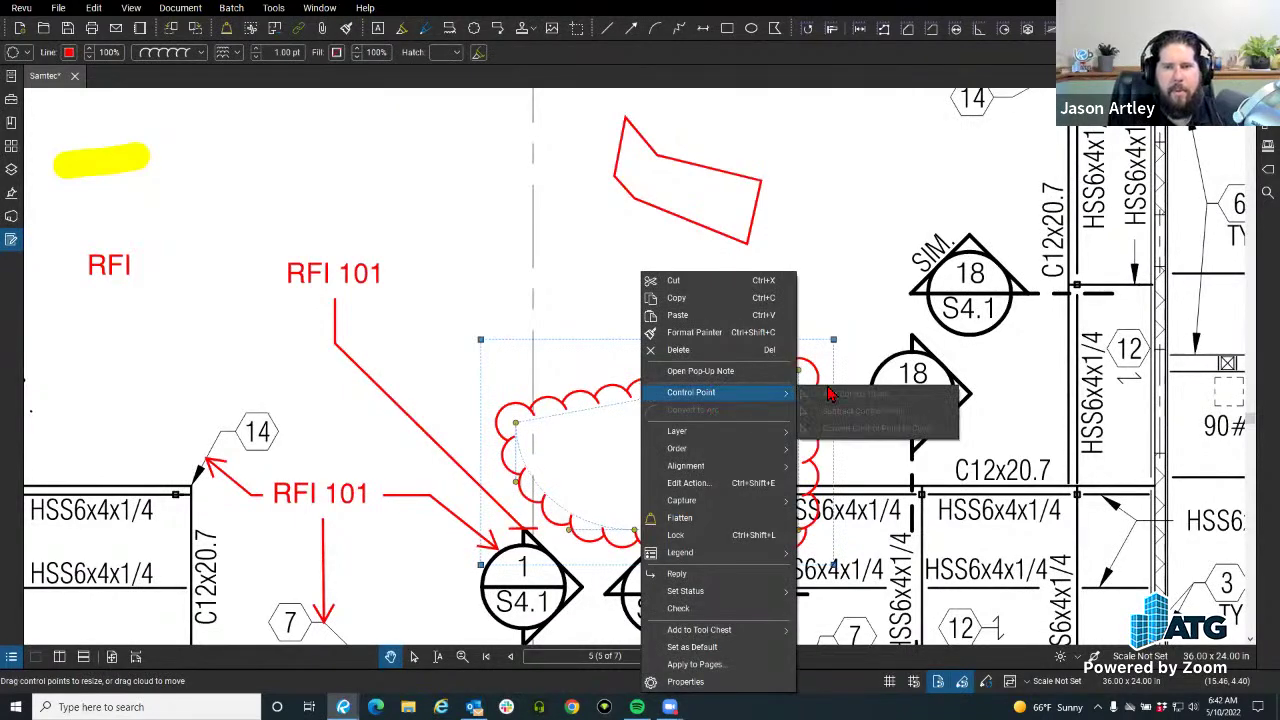
left_click(623, 425)
Draw an irregular six-point cloud above the upper RFI 101 callout, between gridlines 6 and 5.
scroll(615, 423, "up", 3)
scroll(526, 286, "down", 2)
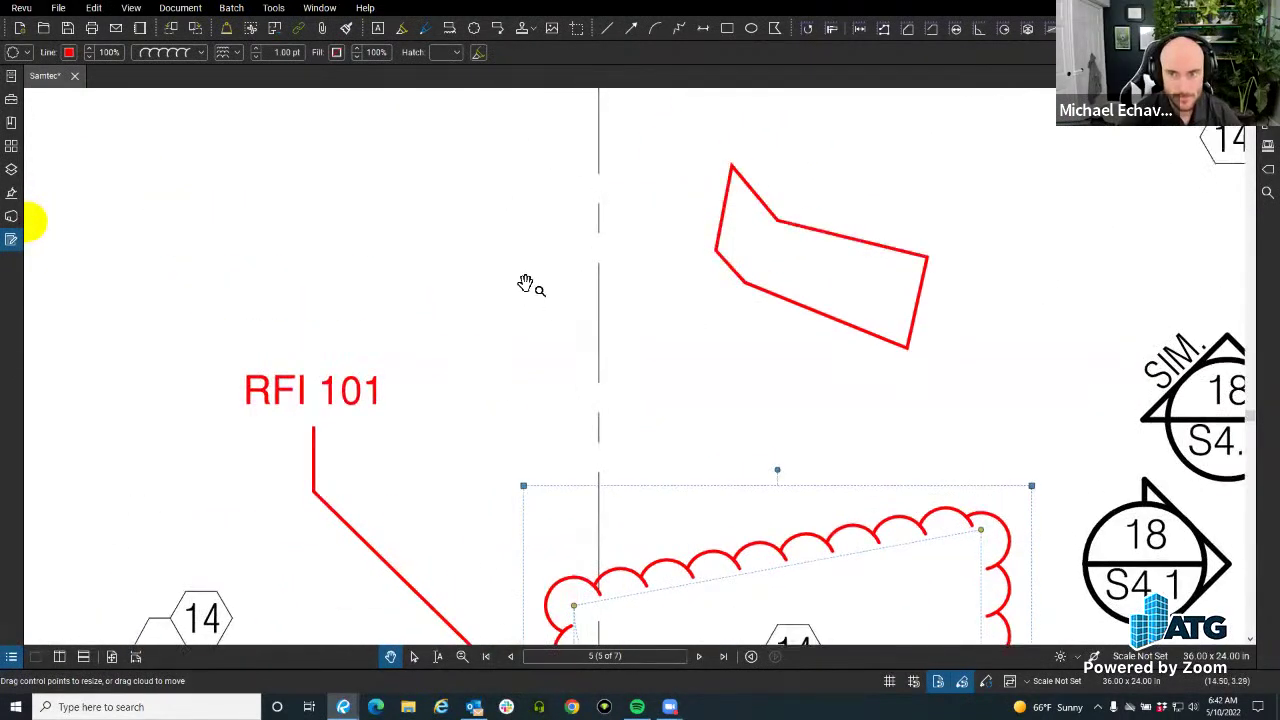
left_click(472, 29)
left_click(455, 251)
left_click(493, 171)
left_click(624, 224)
left_click(656, 344)
left_click(535, 410)
double_click(370, 369)
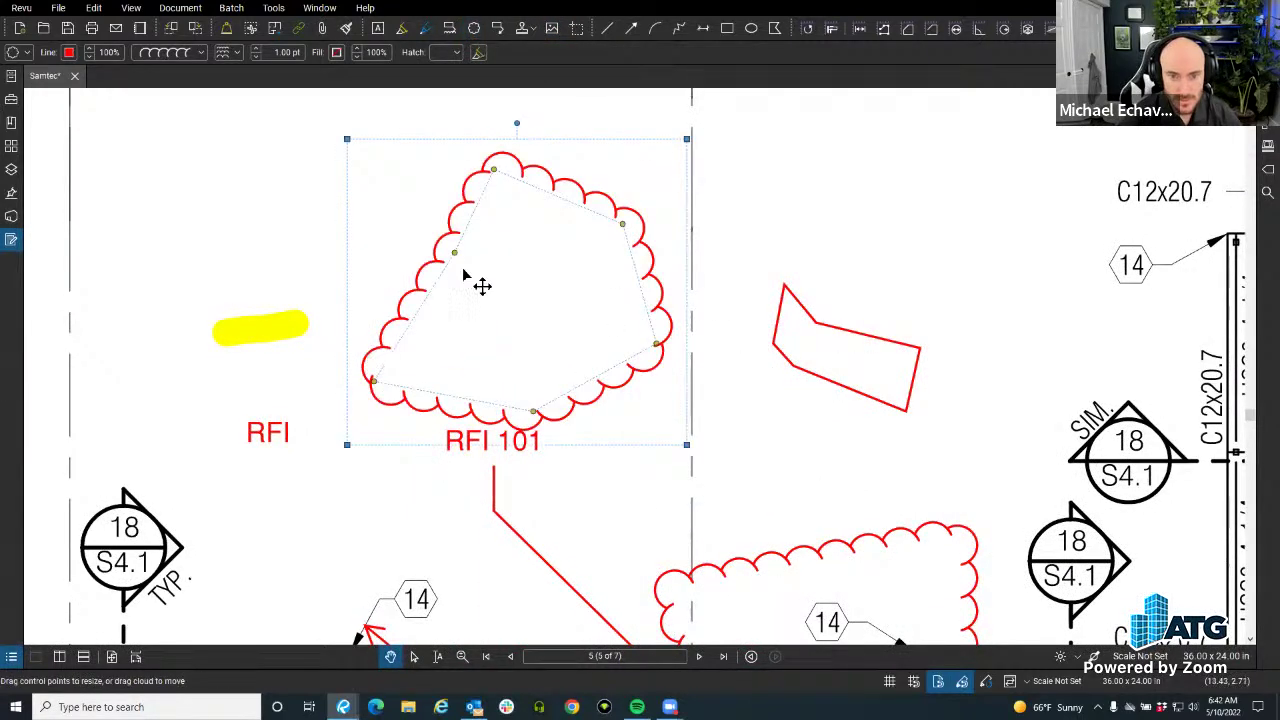
Check the control point options of the irregular cloud above the upper RFI 101 callout.
scroll(435, 285, "up", 1)
right_click(427, 266)
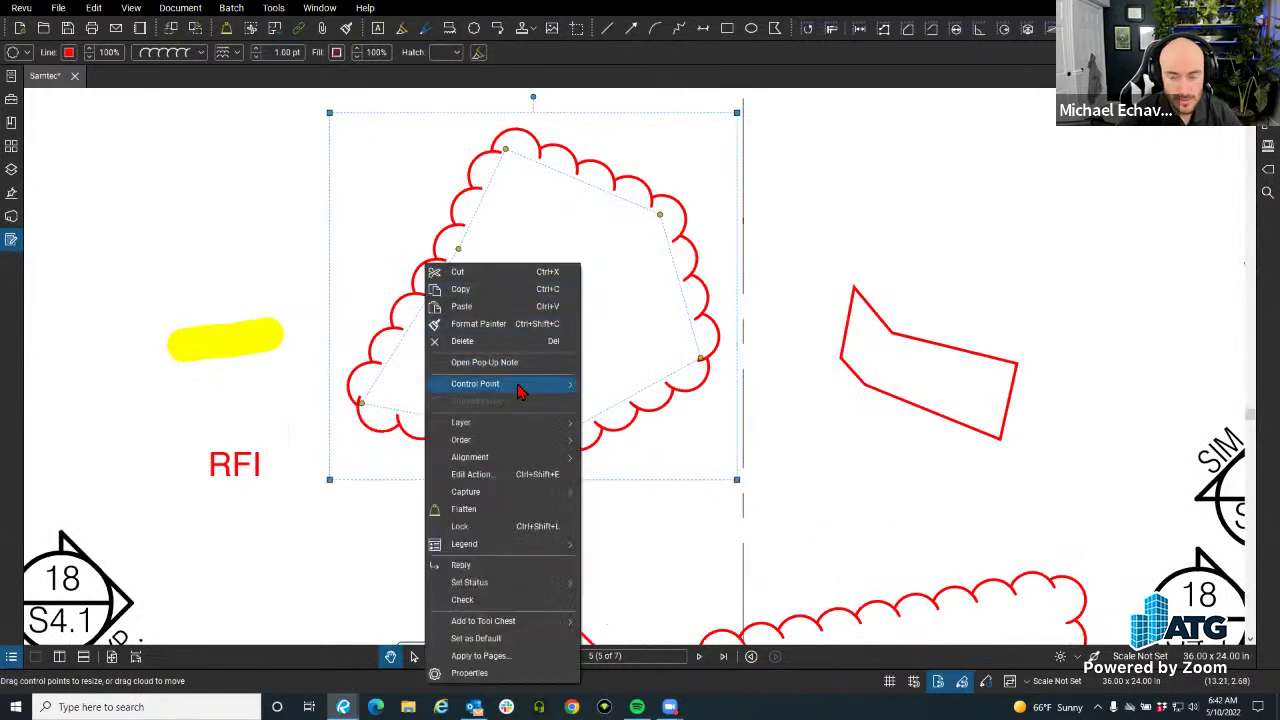
scroll(455, 268, "down", 1)
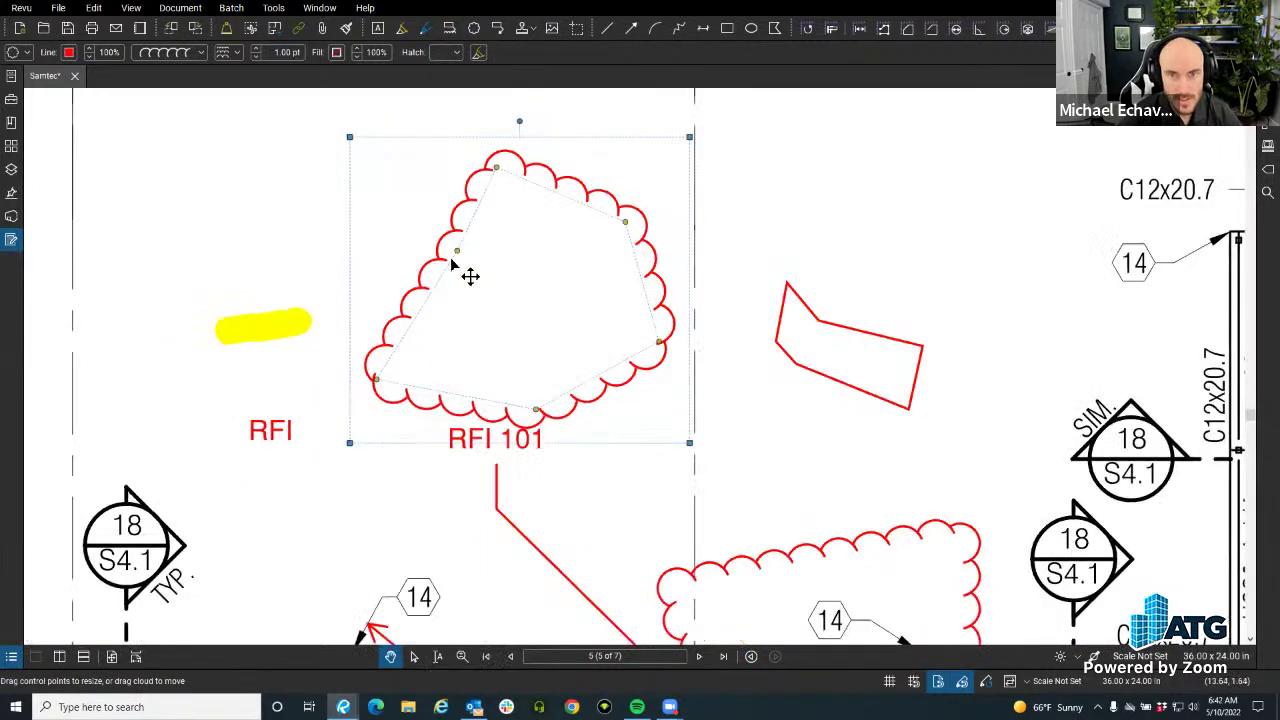
Draw a rectangular cloud in the blank area between gridlines 7 and 6.
left_click(475, 29)
scroll(414, 320, "down", 3)
scroll(418, 312, "down", 2)
left_click_drag(424, 230, 561, 365)
mouse_move(501, 314)
left_mouse_down()
mouse_move(574, 363)
mouse_move(943, 306)
mouse_move(943, 255)
mouse_move(770, 42)
mouse_move(737, 34)
mouse_move(513, 292)
left_mouse_up()
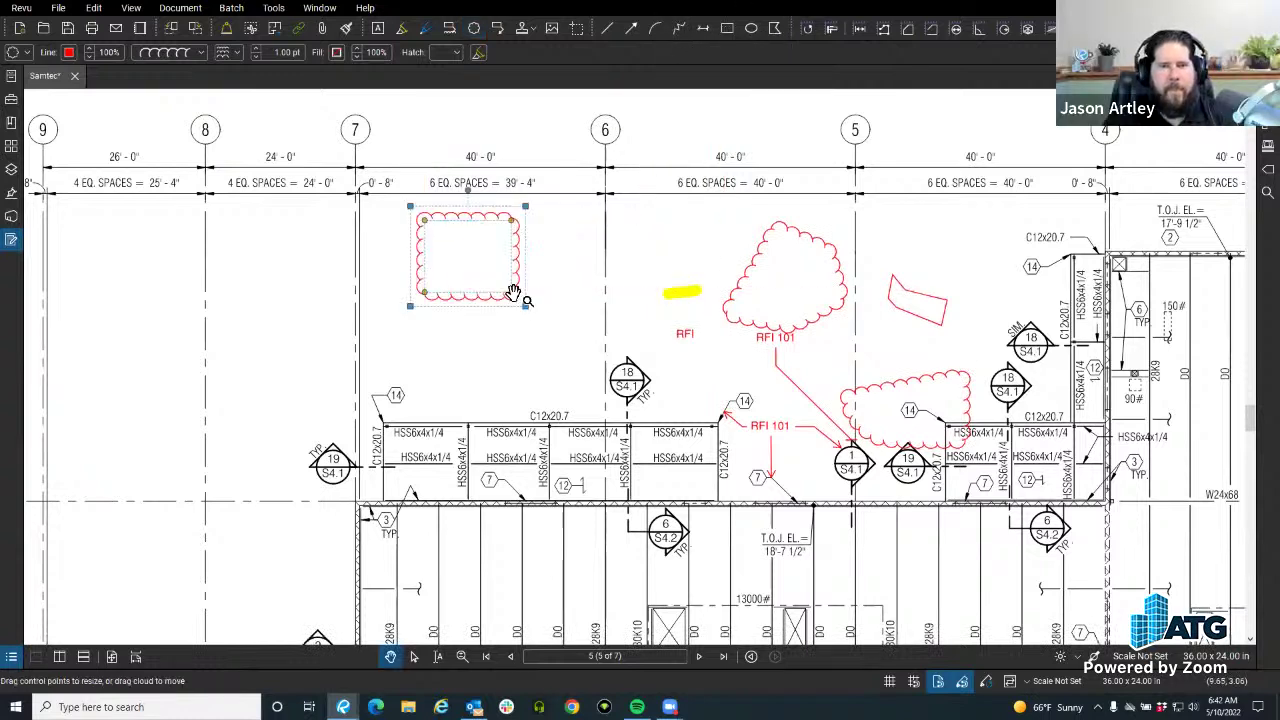
Draw a small rectangle below the rectangular cloud between gridlines 7 and 6.
key("r")
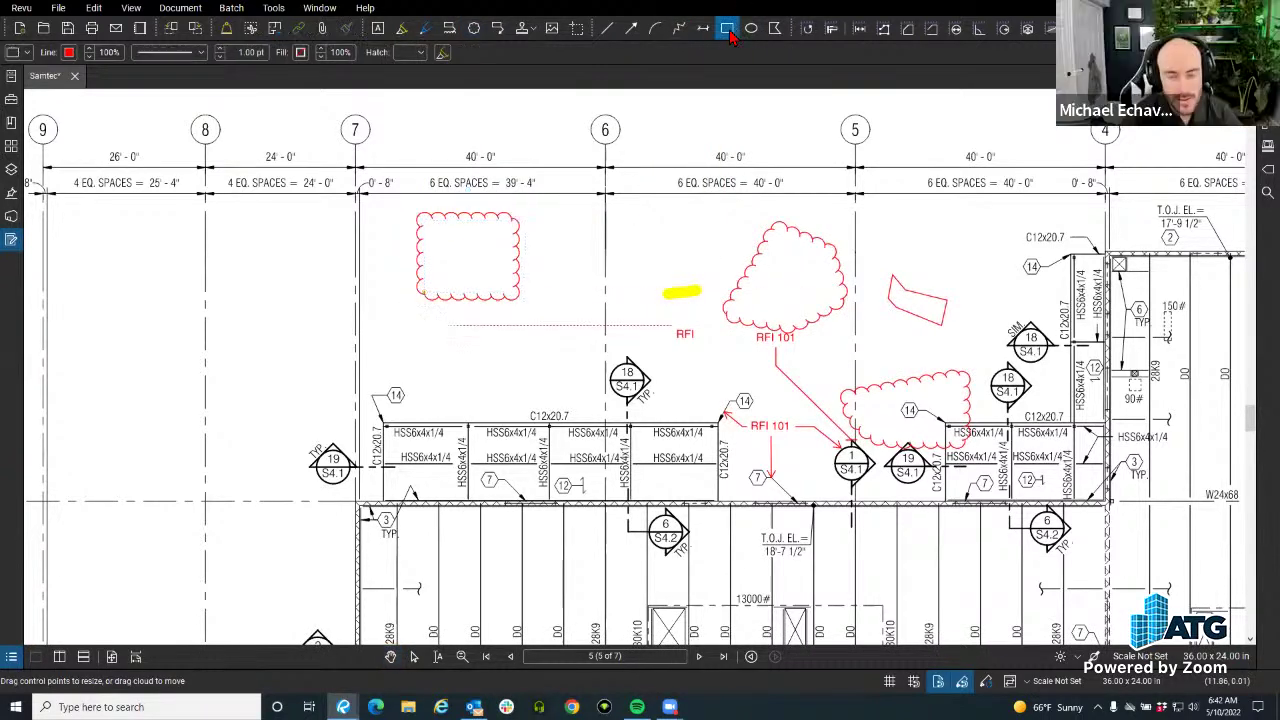
scroll(452, 335, "up", 3)
left_click_drag(450, 334, 556, 424)
Check which markup options are offered for the small rectangle below the rectangular cloud.
right_click(488, 340)
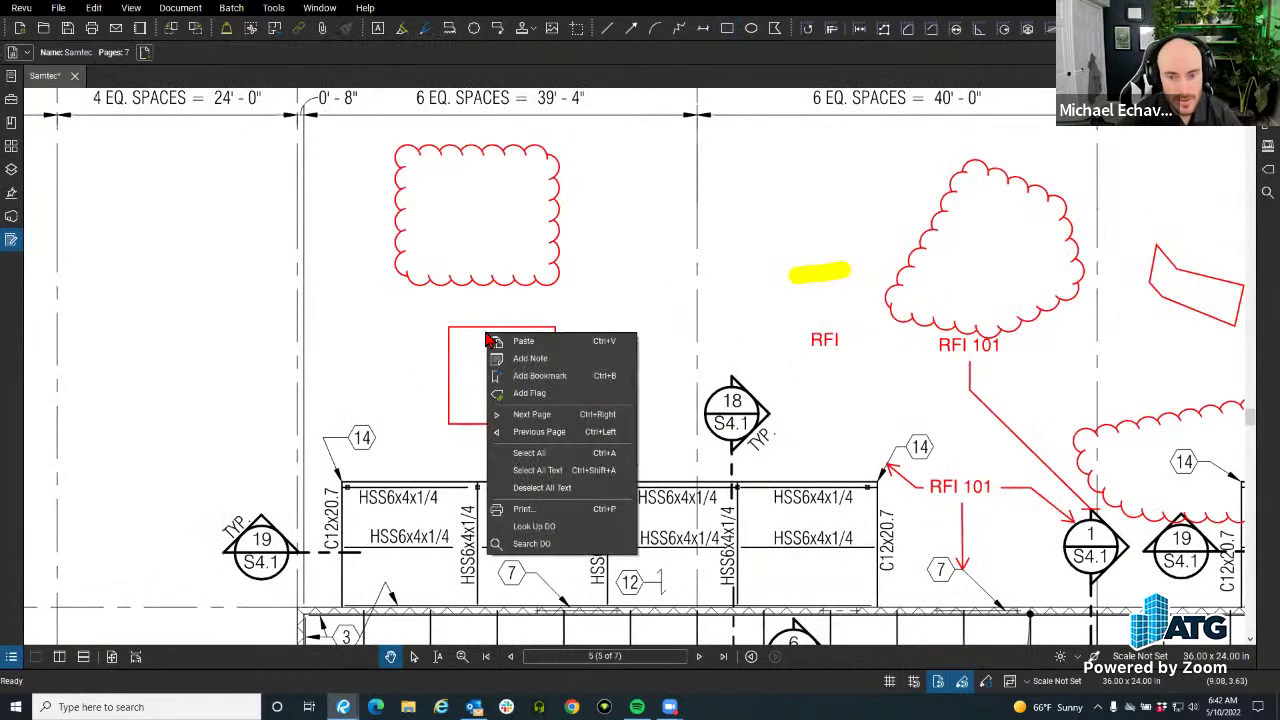
key("Escape")
left_click(491, 337)
right_click(491, 337)
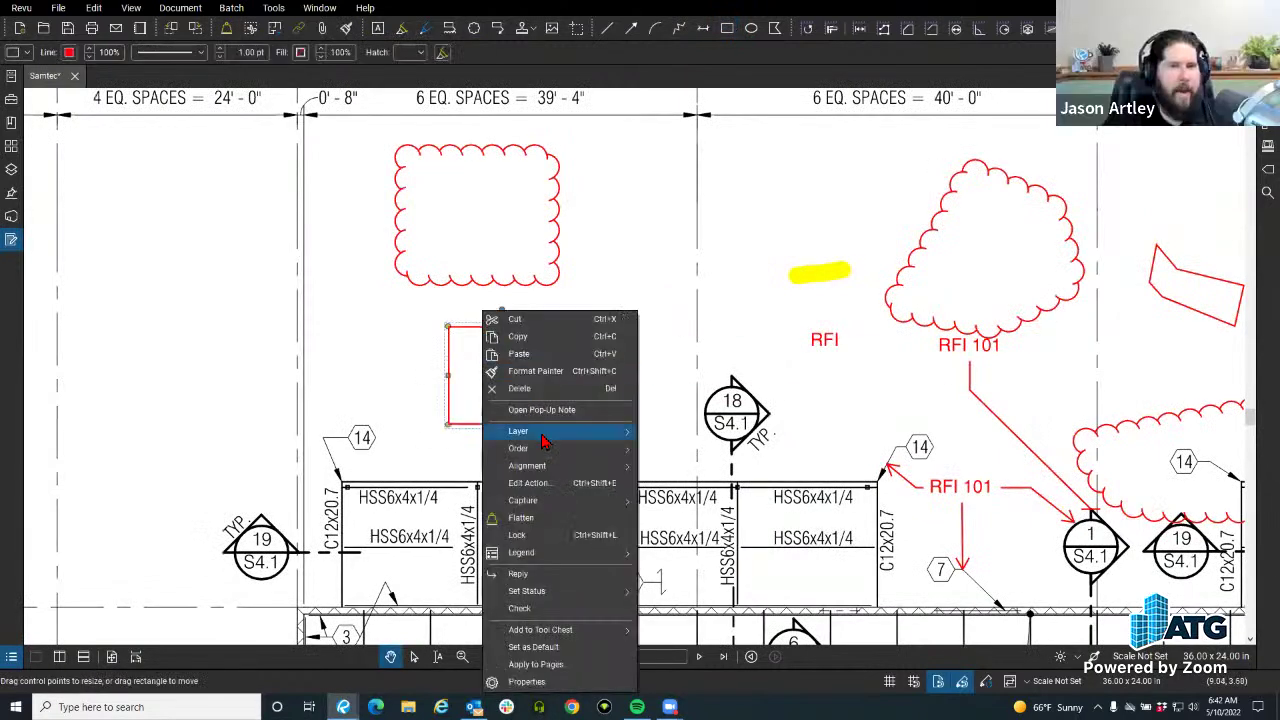
key("Escape")
left_click(543, 434)
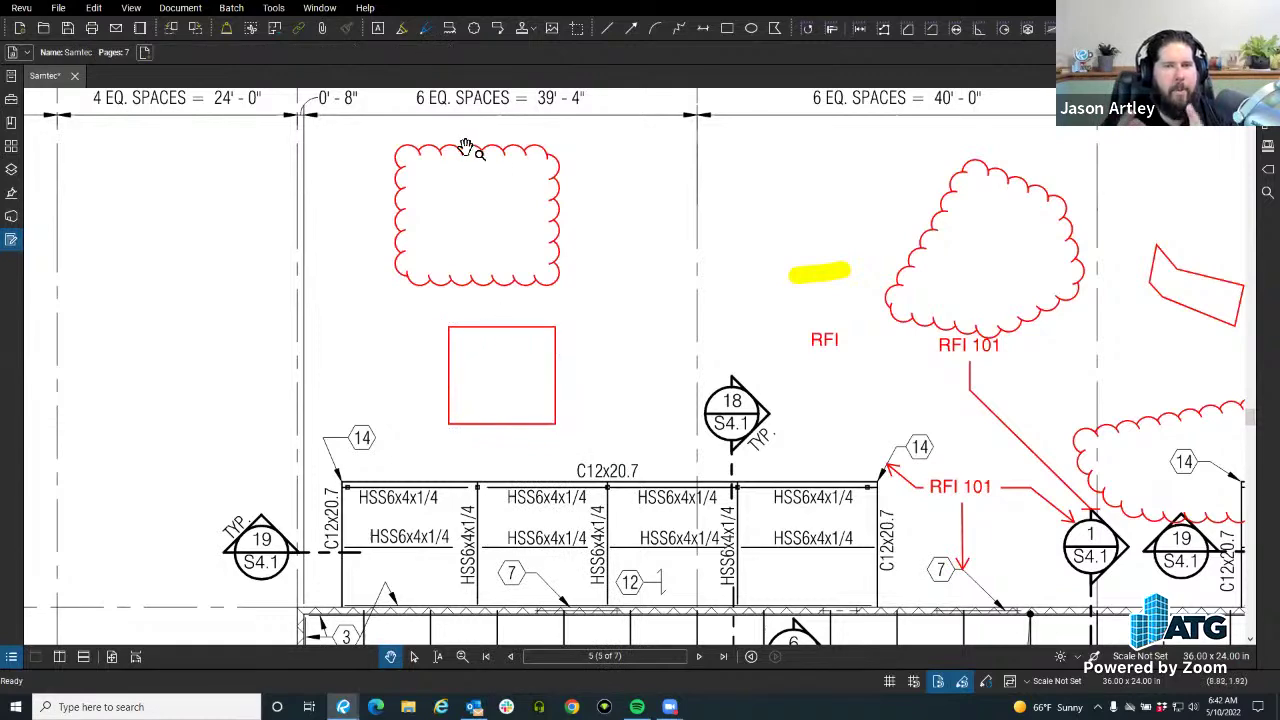
Draw an irregular cloud with an inward notch in the blank area between gridlines 8 and 7.
left_click(473, 28)
mouse_move(389, 367)
left_mouse_down()
mouse_move(437, 386)
mouse_move(411, 374)
mouse_move(306, 380)
left_mouse_up()
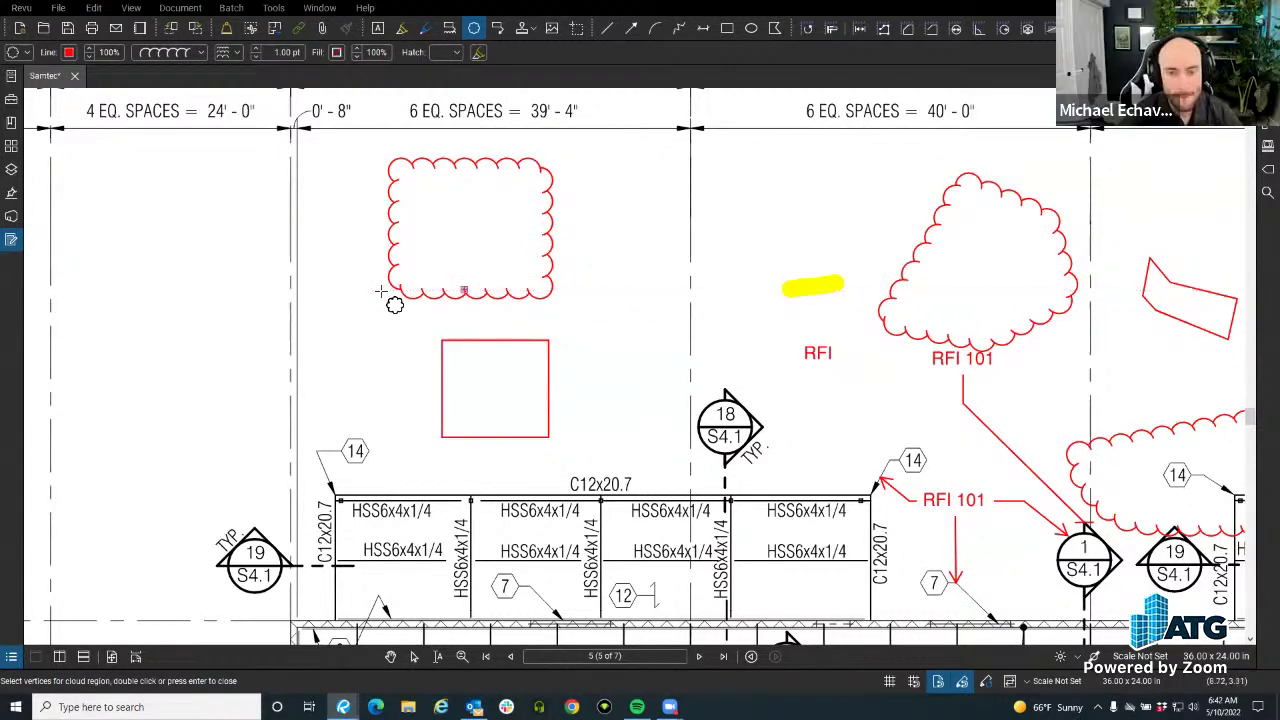
left_click_drag(379, 297, 491, 289)
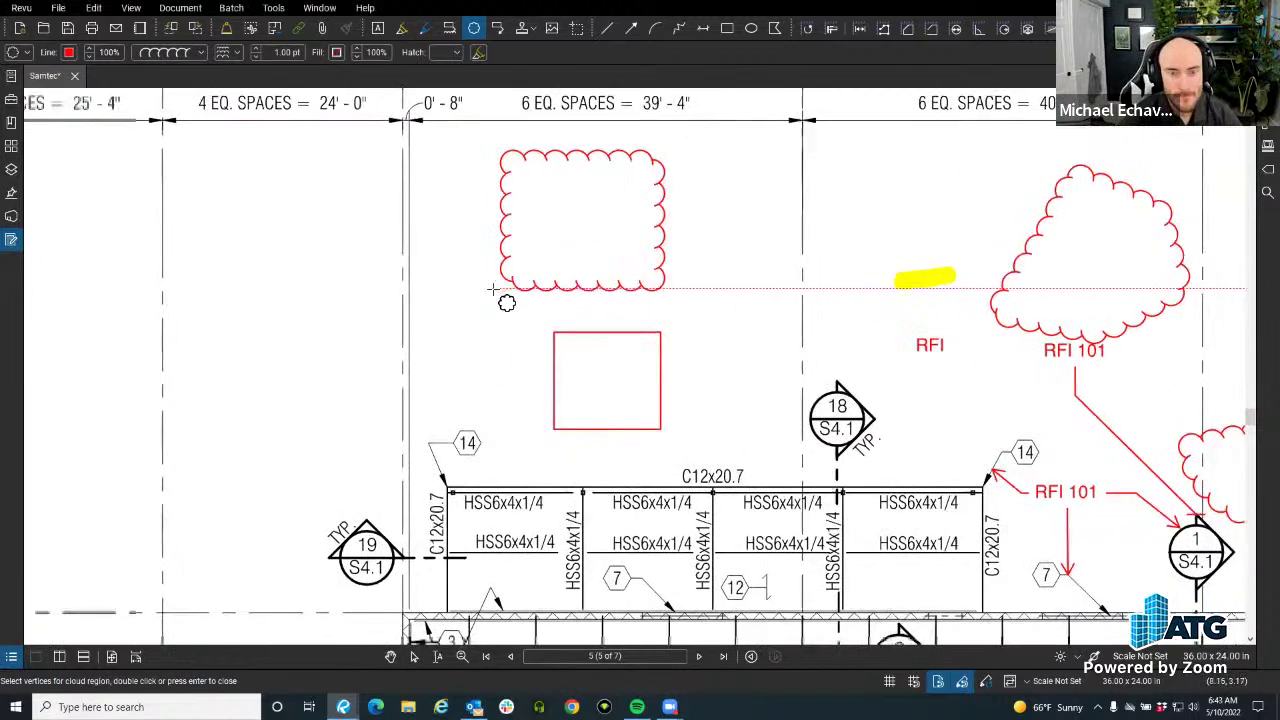
left_click_drag(598, 288, 757, 283)
left_click(338, 182)
left_click(402, 171)
left_click(497, 214)
left_click(500, 306)
left_click(467, 362)
left_click(400, 375)
left_click(367, 339)
left_click(367, 260)
left_click(426, 247)
left_click(380, 207)
left_click(338, 207)
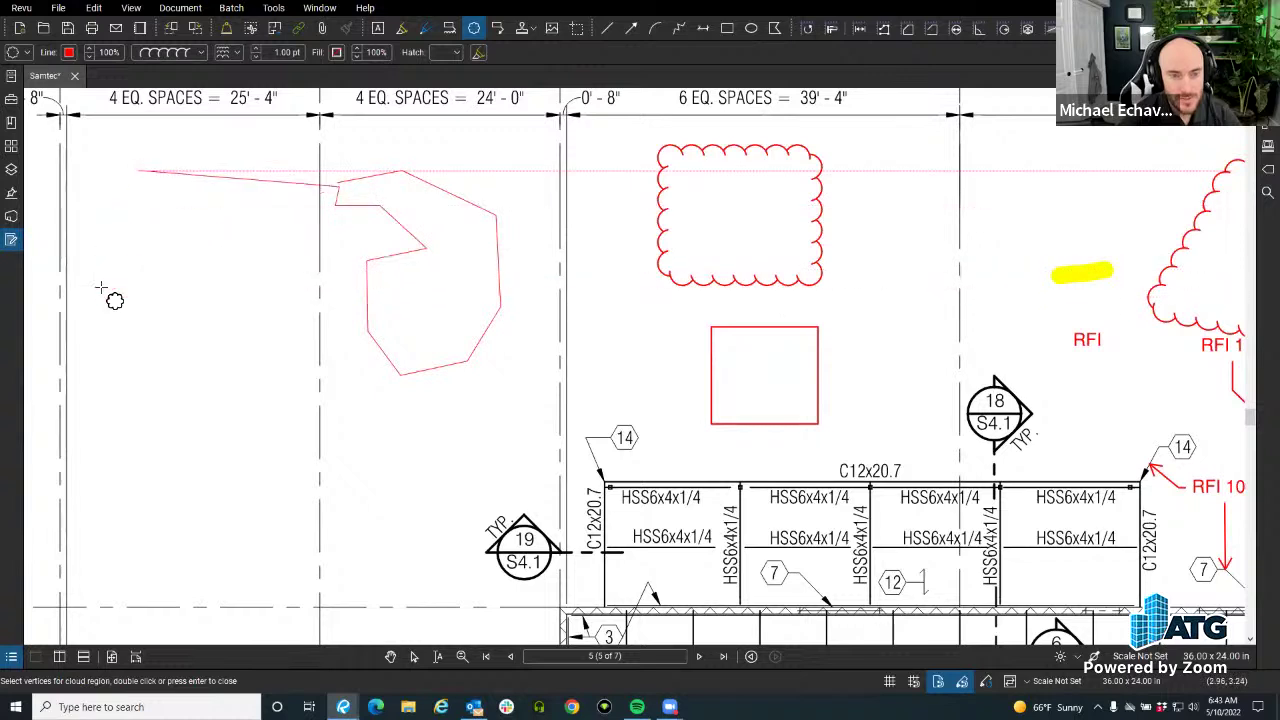
key("Return")
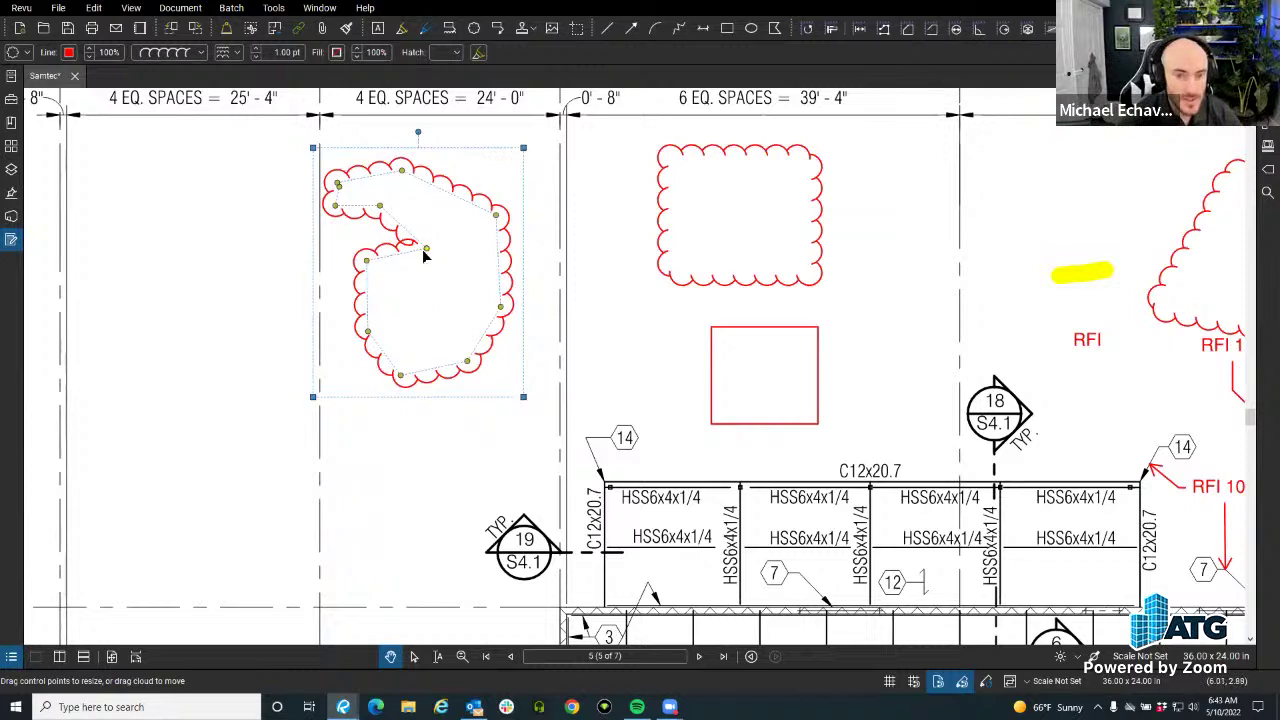
Reshape the irregular cloud by moving its notch control point out to the left edge, and try scaling it from a corner.
left_click_drag(424, 249, 332, 240)
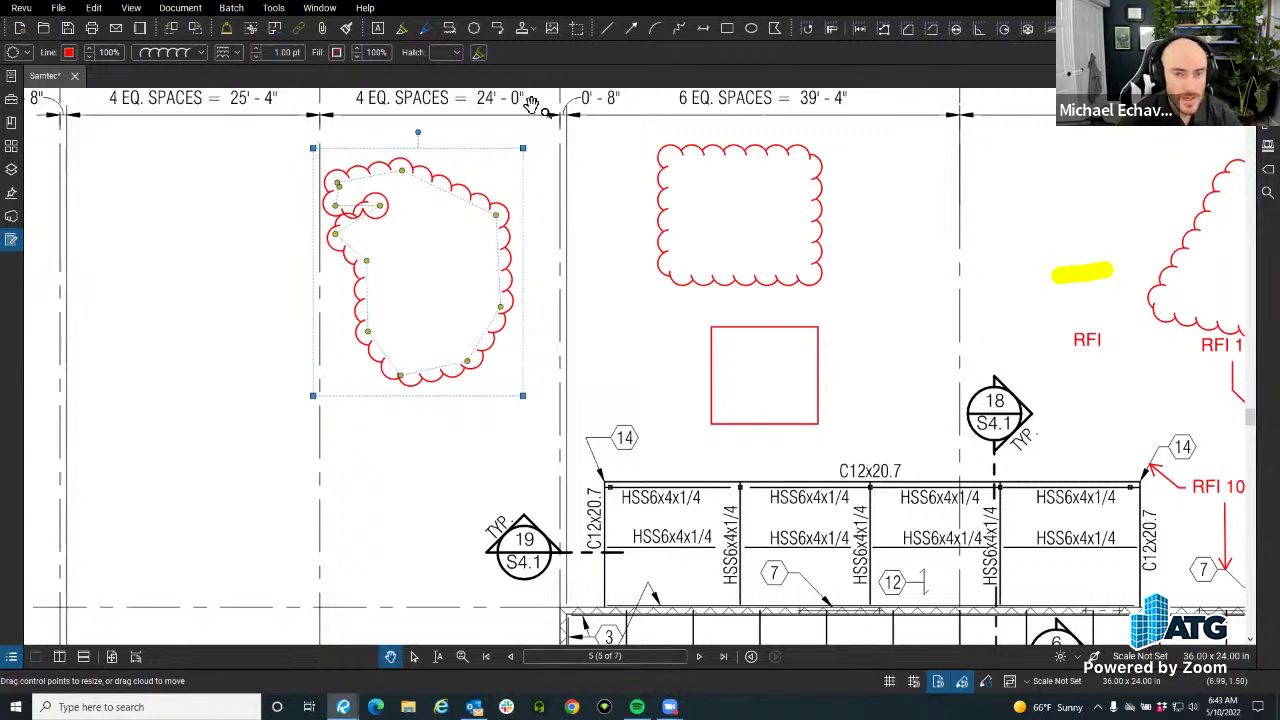
left_click_drag(522, 148, 350, 363)
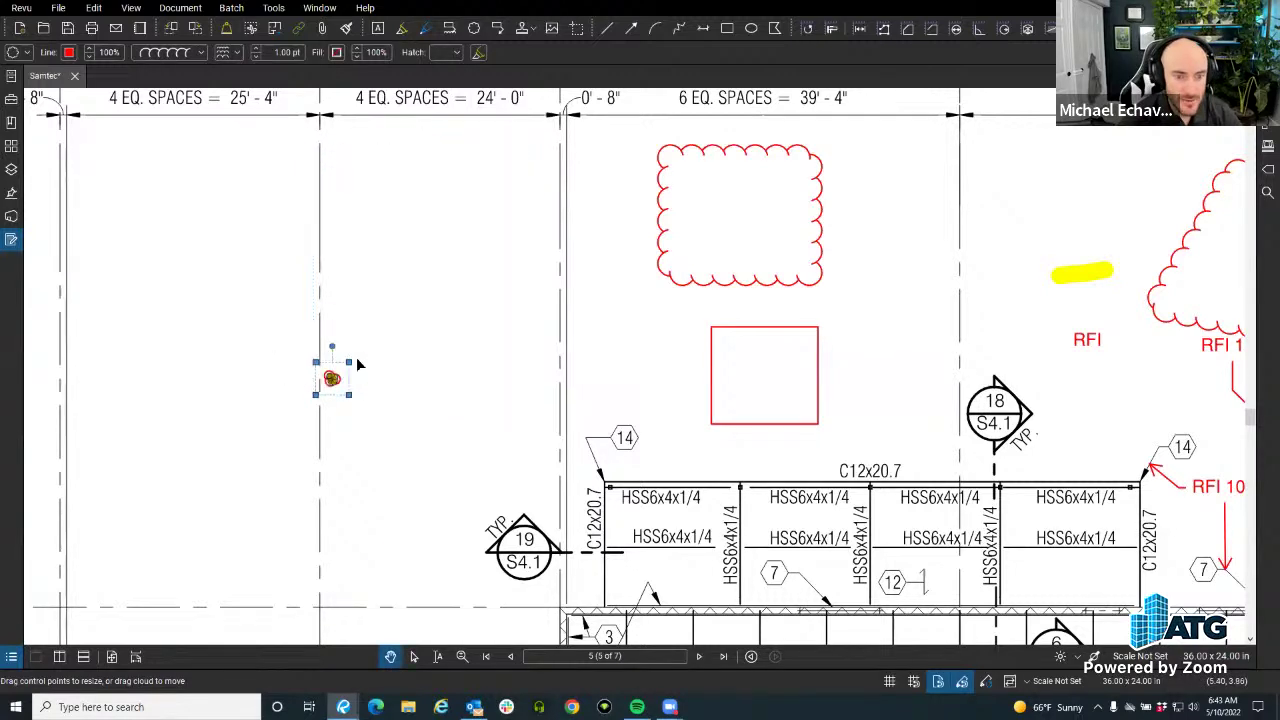
key("ctrl+z")
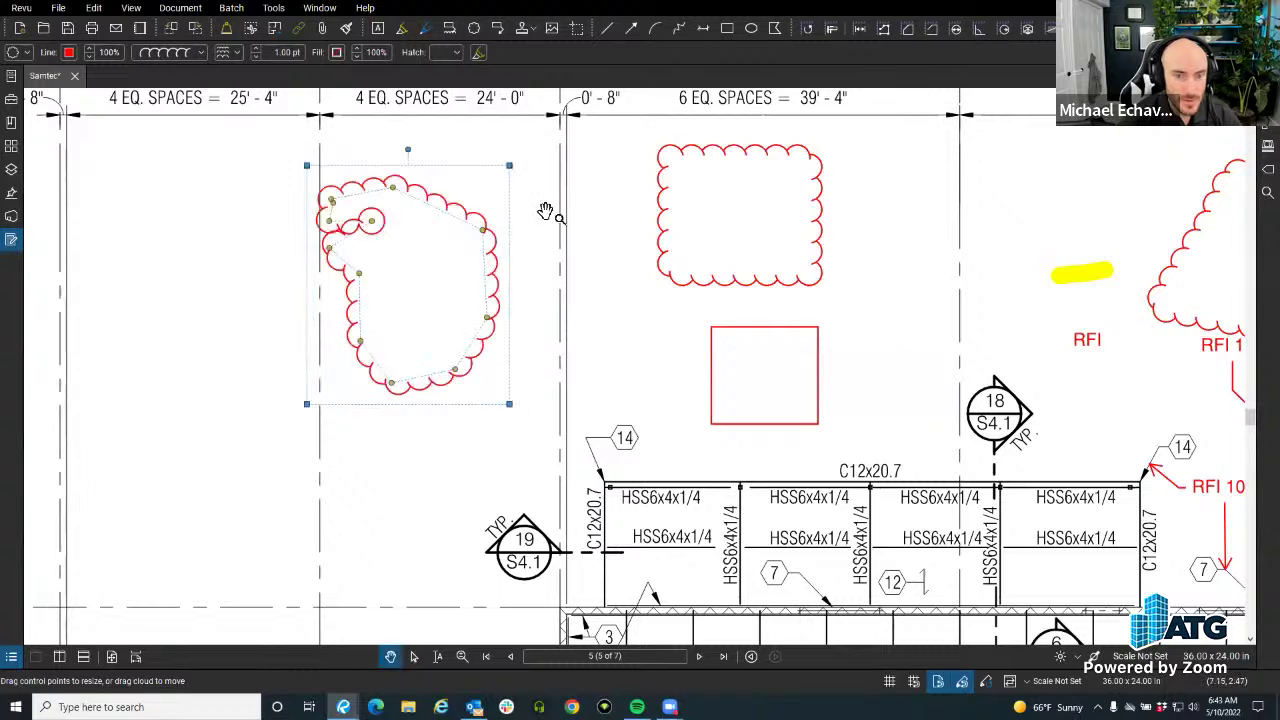
Check the control points of the small rectangle below the rectangular cloud.
left_click_drag(703, 467, 392, 377)
left_click(462, 314)
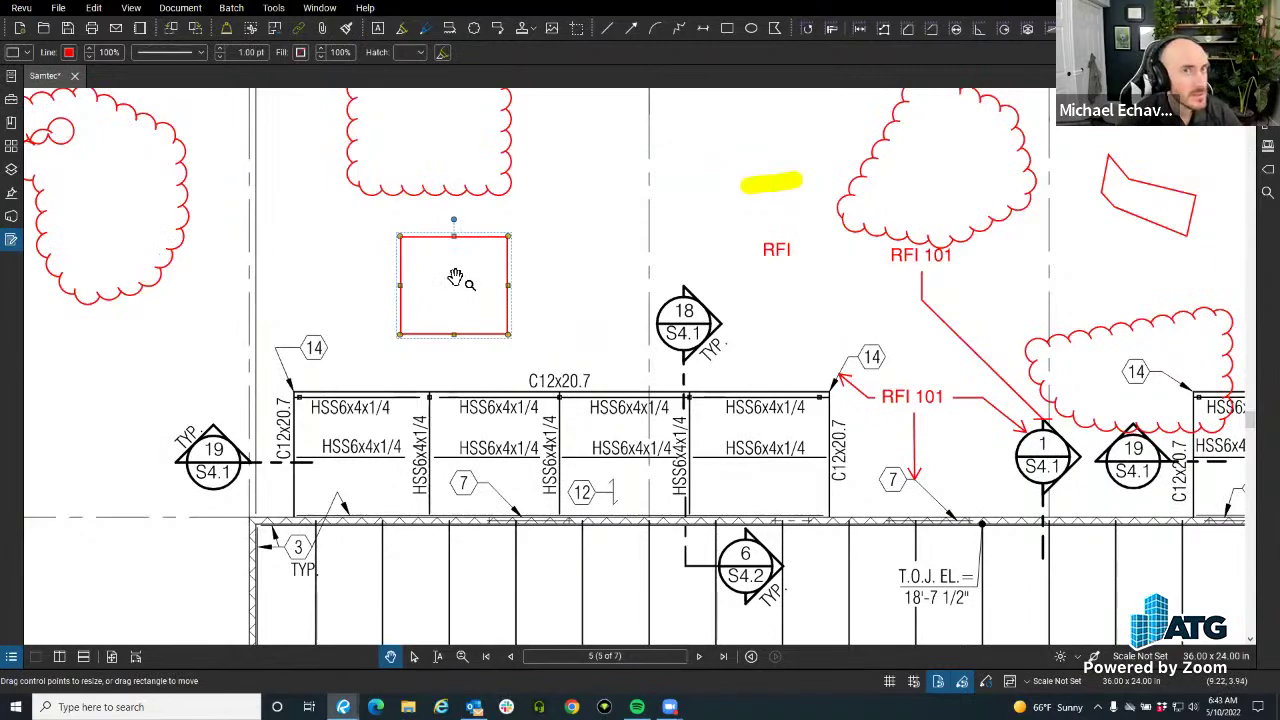
Add the pop-up note "RFI 203" to the cloud around keynote 14 near section marks 1 and 19.
scroll(470, 280, "down", 5)
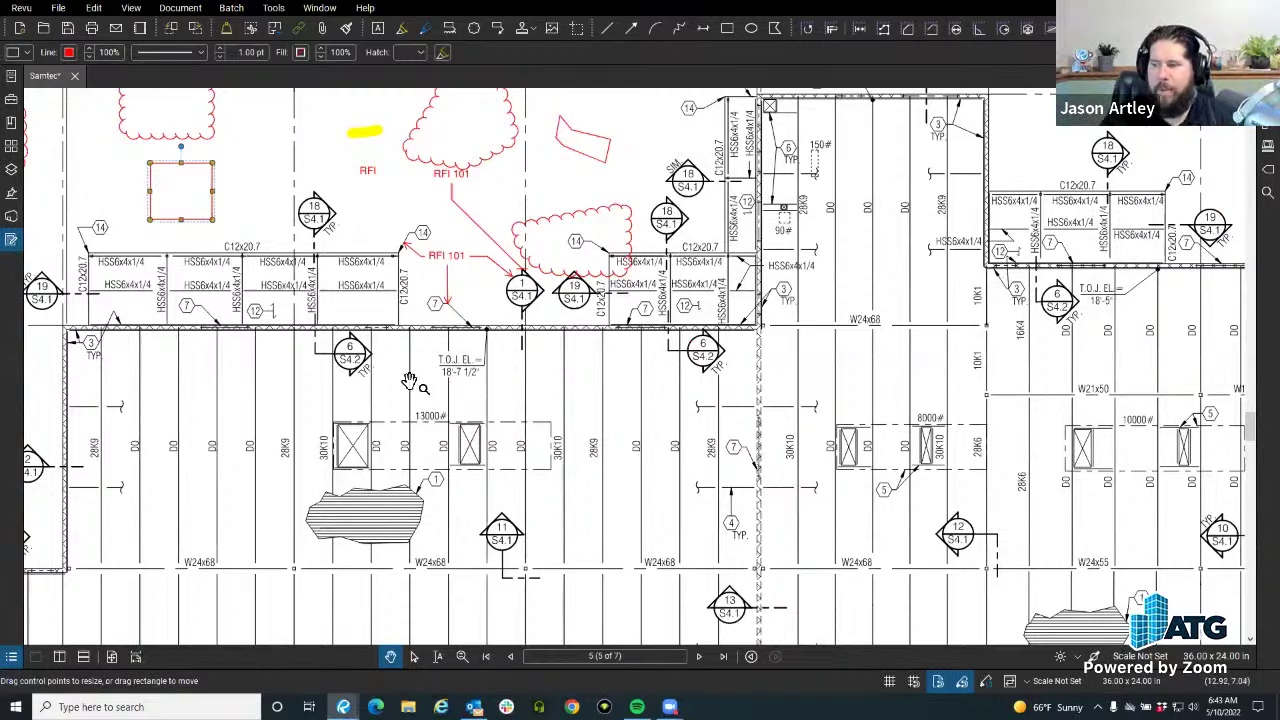
scroll(590, 228, "up", 3)
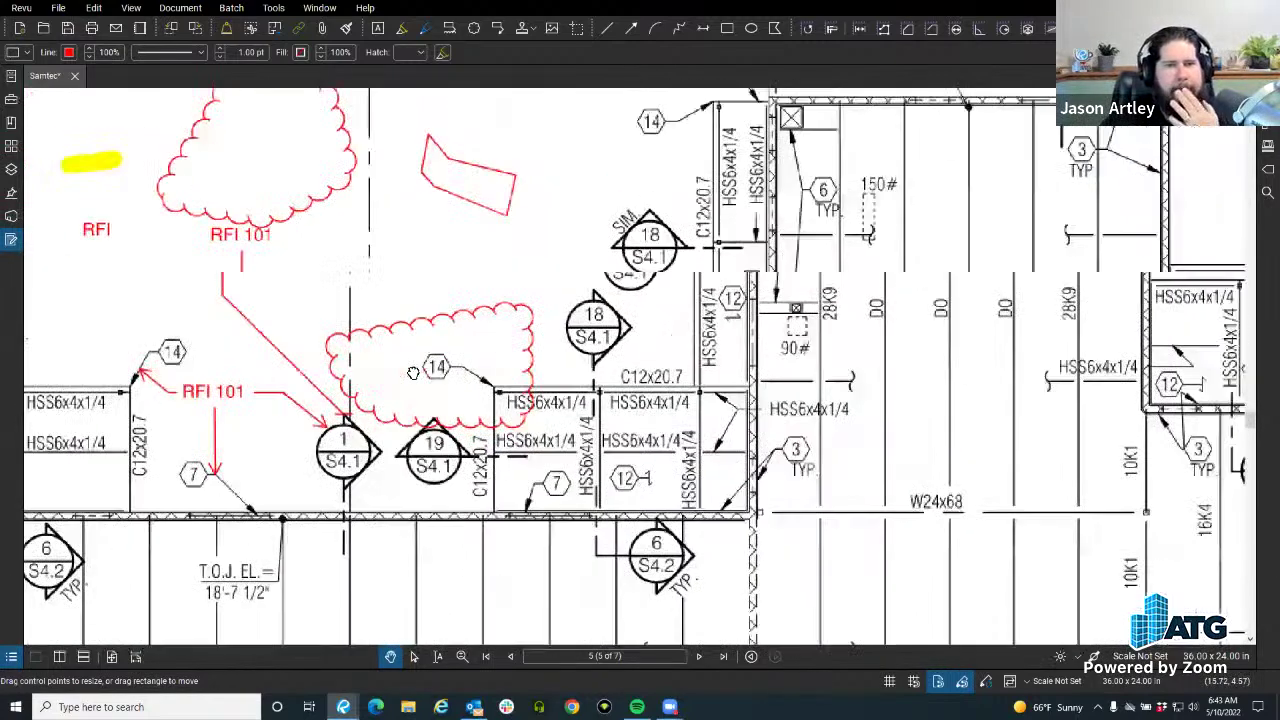
mouse_move(411, 375)
left_mouse_down()
mouse_move(431, 290)
mouse_move(543, 338)
left_mouse_up()
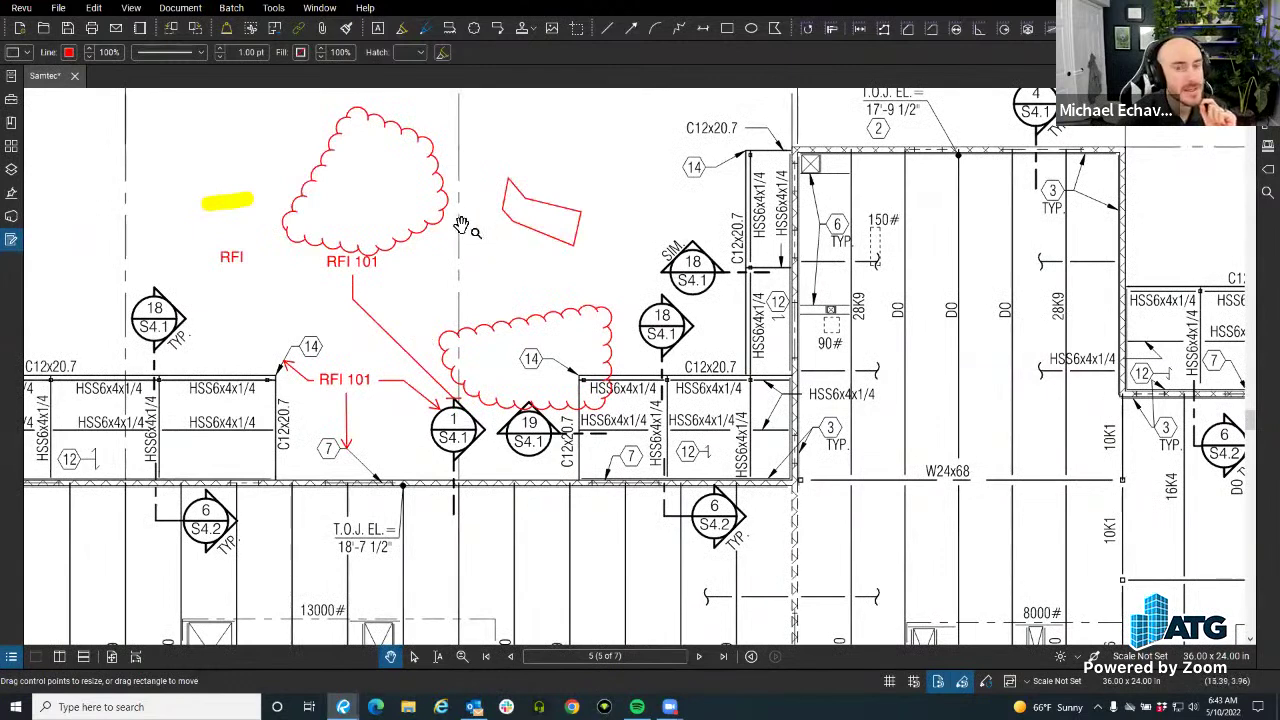
left_click(520, 330)
double_click(526, 346)
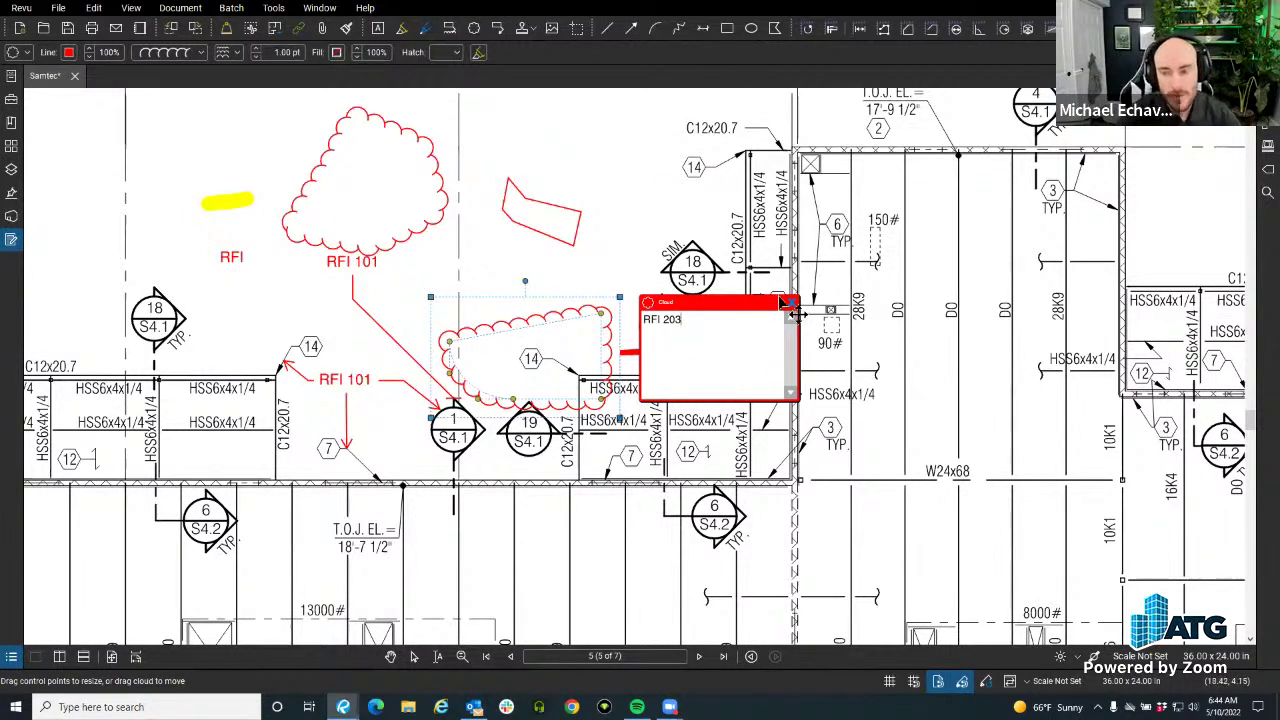
left_click_drag(700, 320, 619, 318)
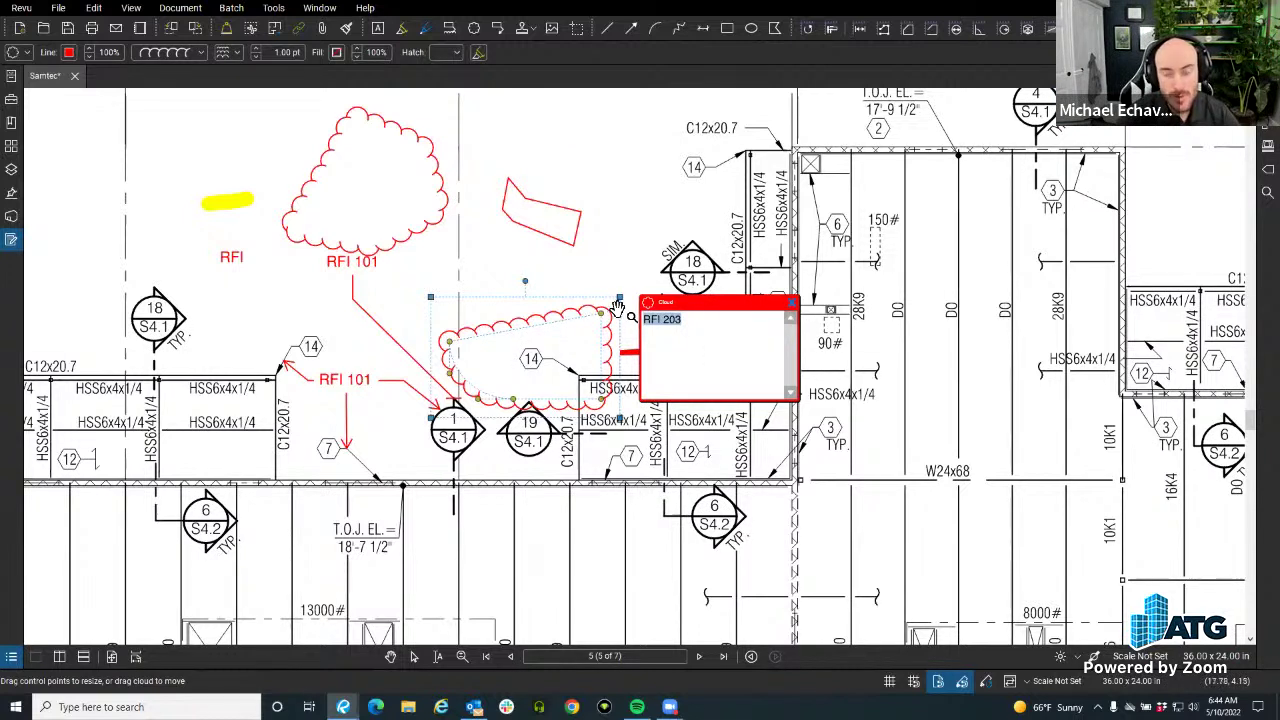
left_click(795, 302)
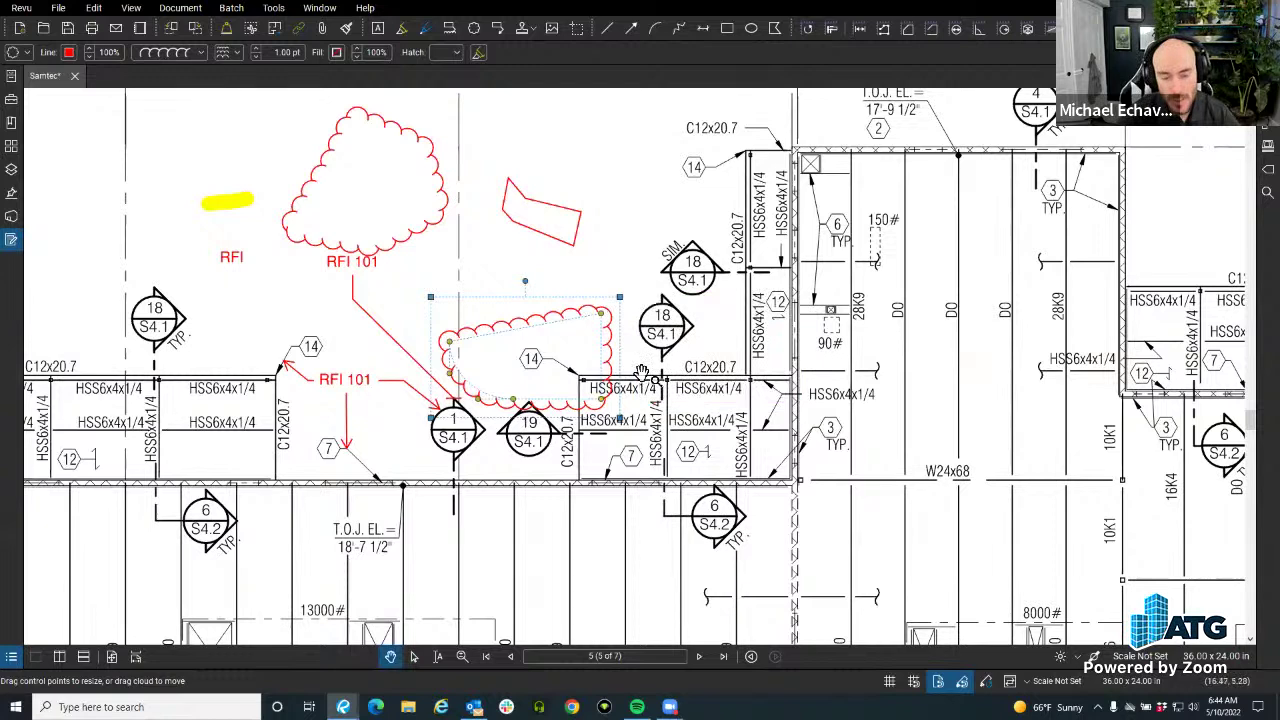
Check the cloud's RFI 203 comment in the Markups List.
left_click(13, 658)
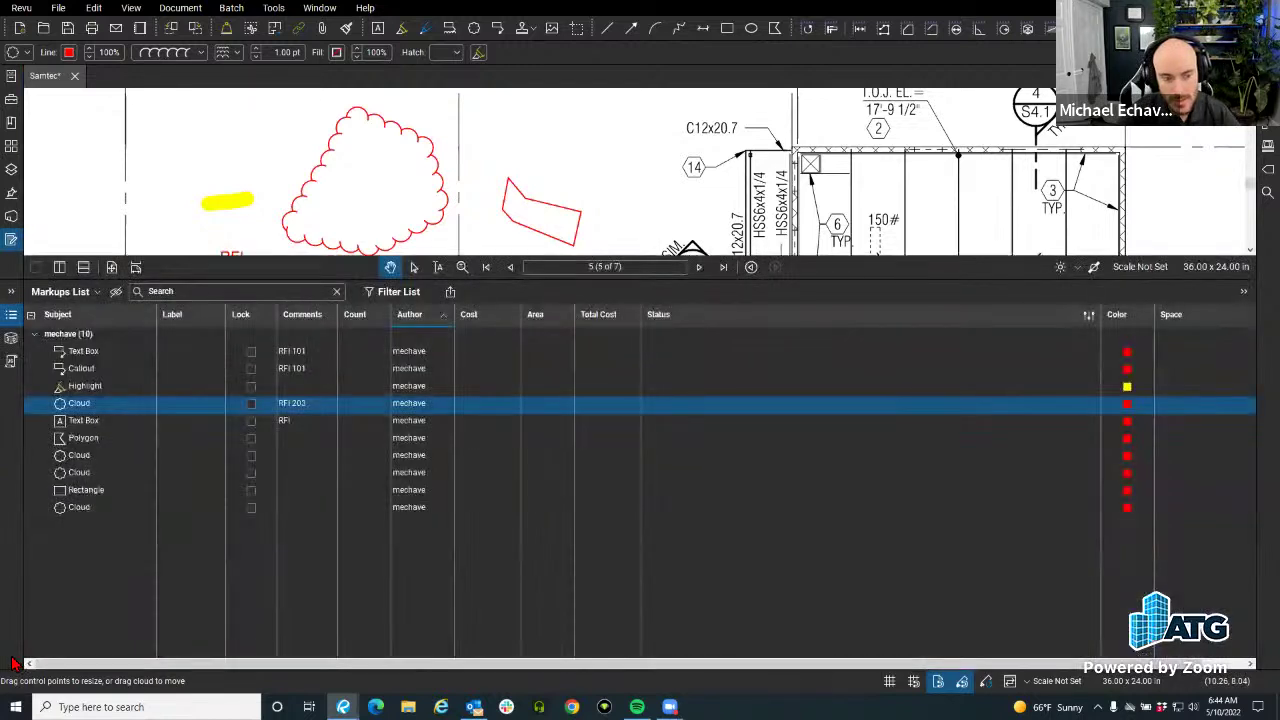
left_click(297, 412)
left_click(297, 412)
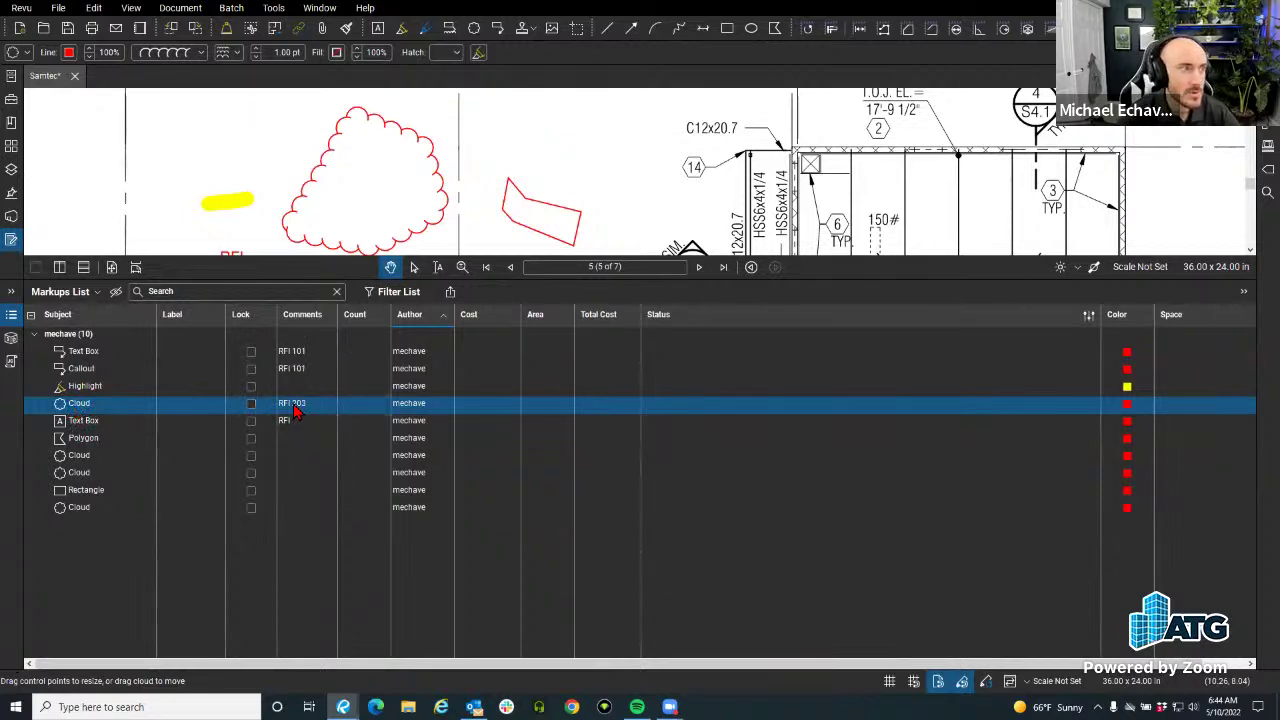
left_click(12, 316)
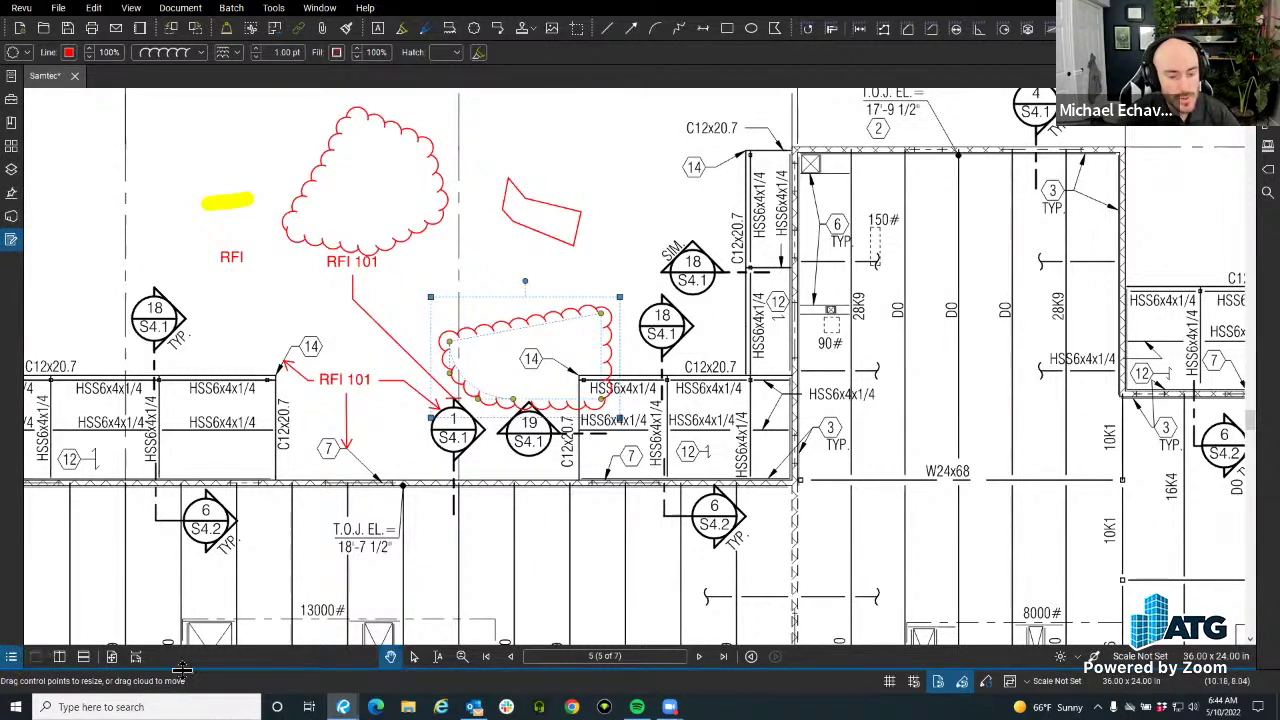
Generate a PDF markup summary of all seven Samtec pages, appended and hyperlinked to the current PDF.
left_click(10, 657)
left_click(450, 292)
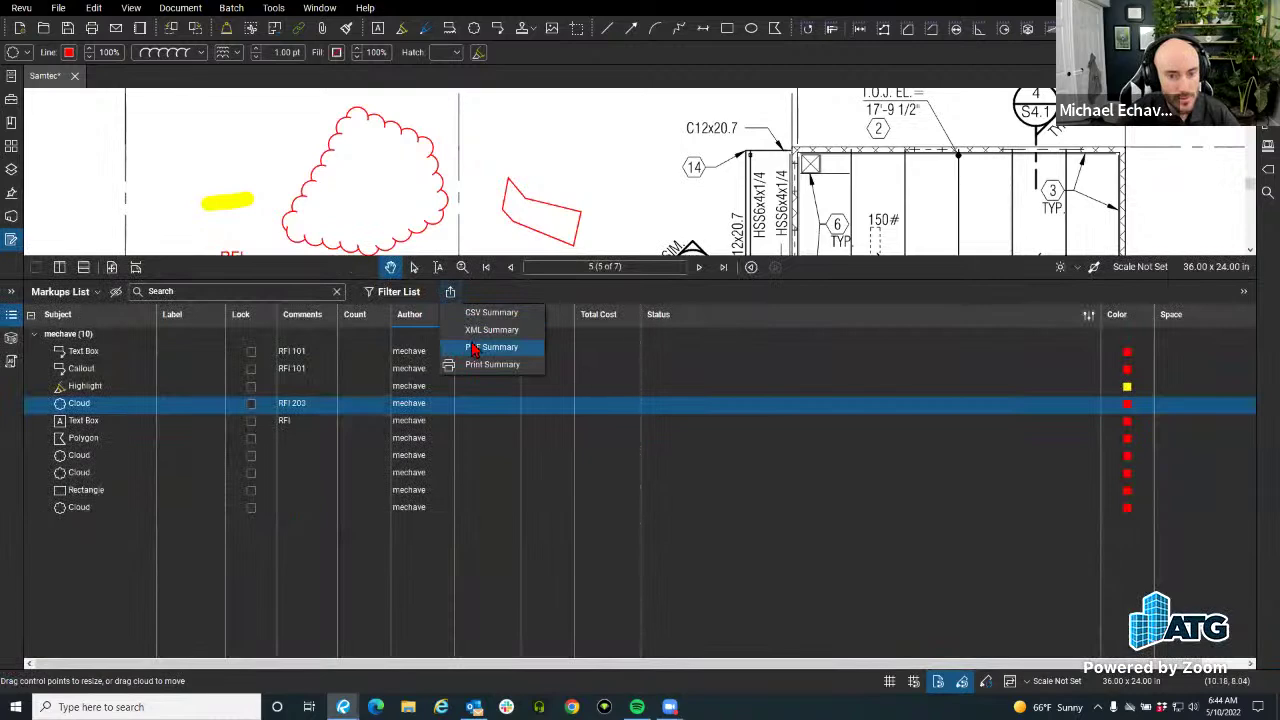
left_click(288, 353)
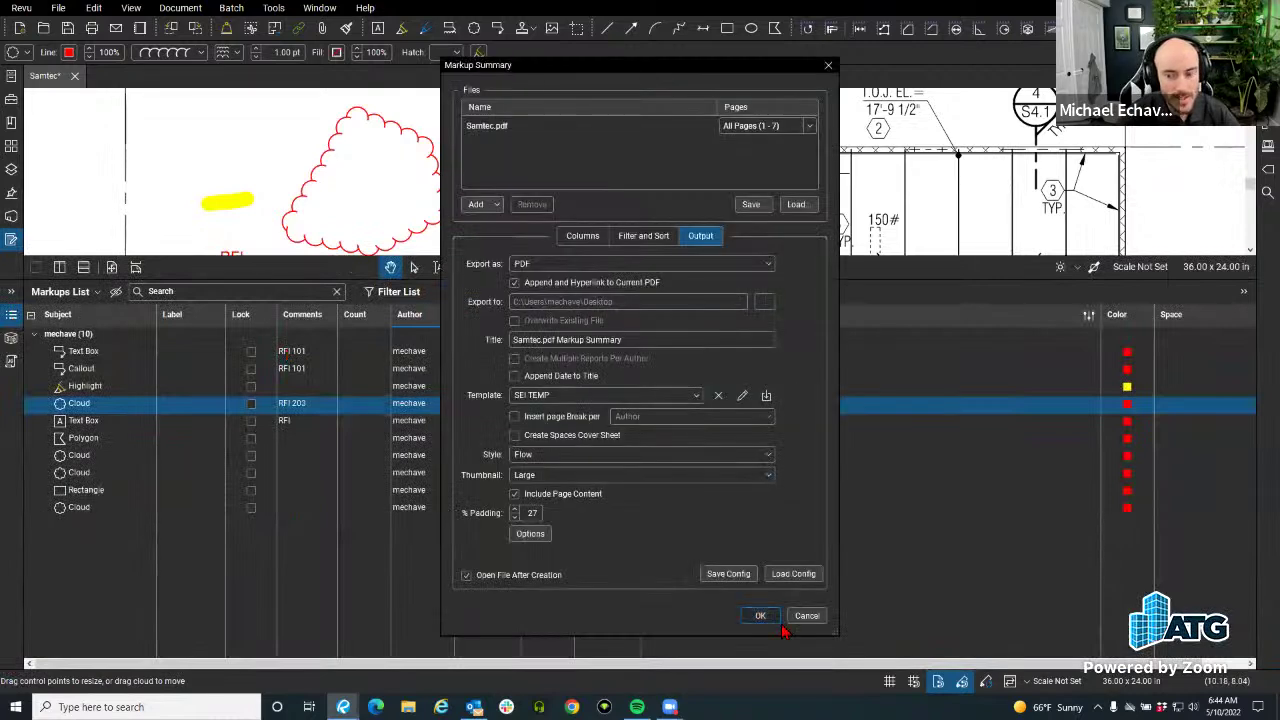
left_click(762, 613)
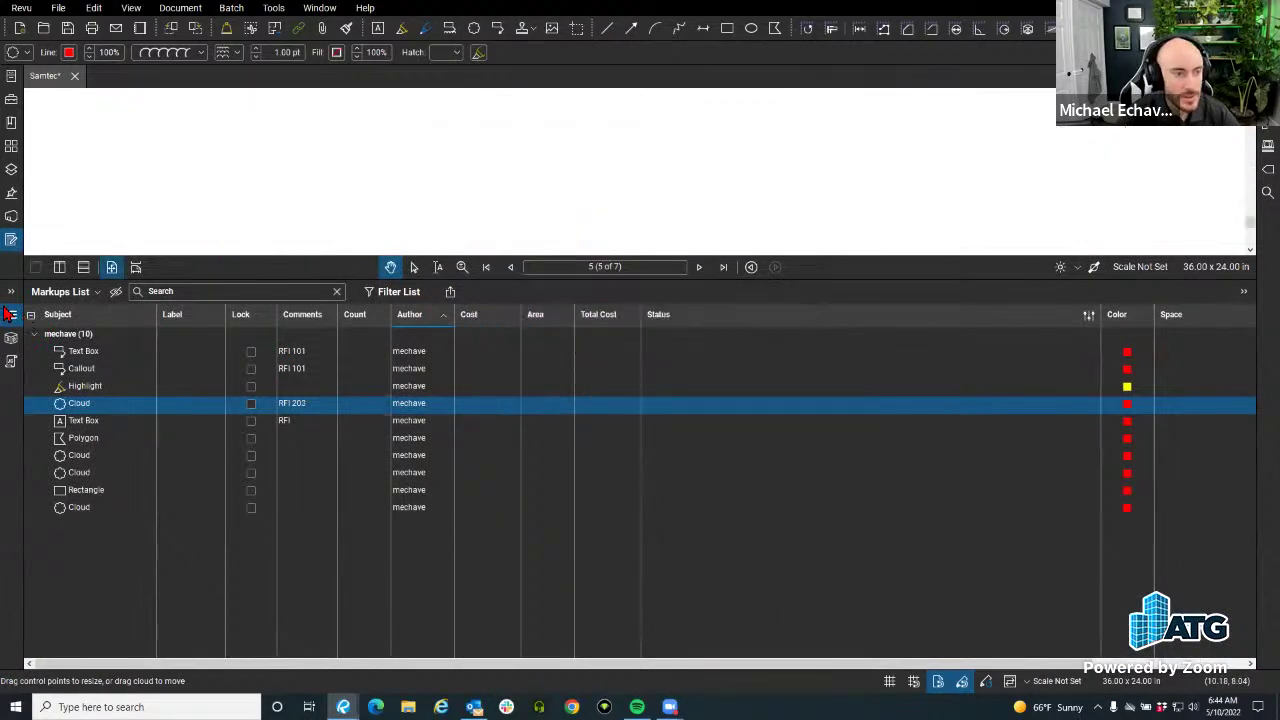
left_click(14, 316)
Examine the RFI 203 cloud entry on the summary page and follow its thumbnail link to the plan.
left_click_drag(469, 438, 287, 385)
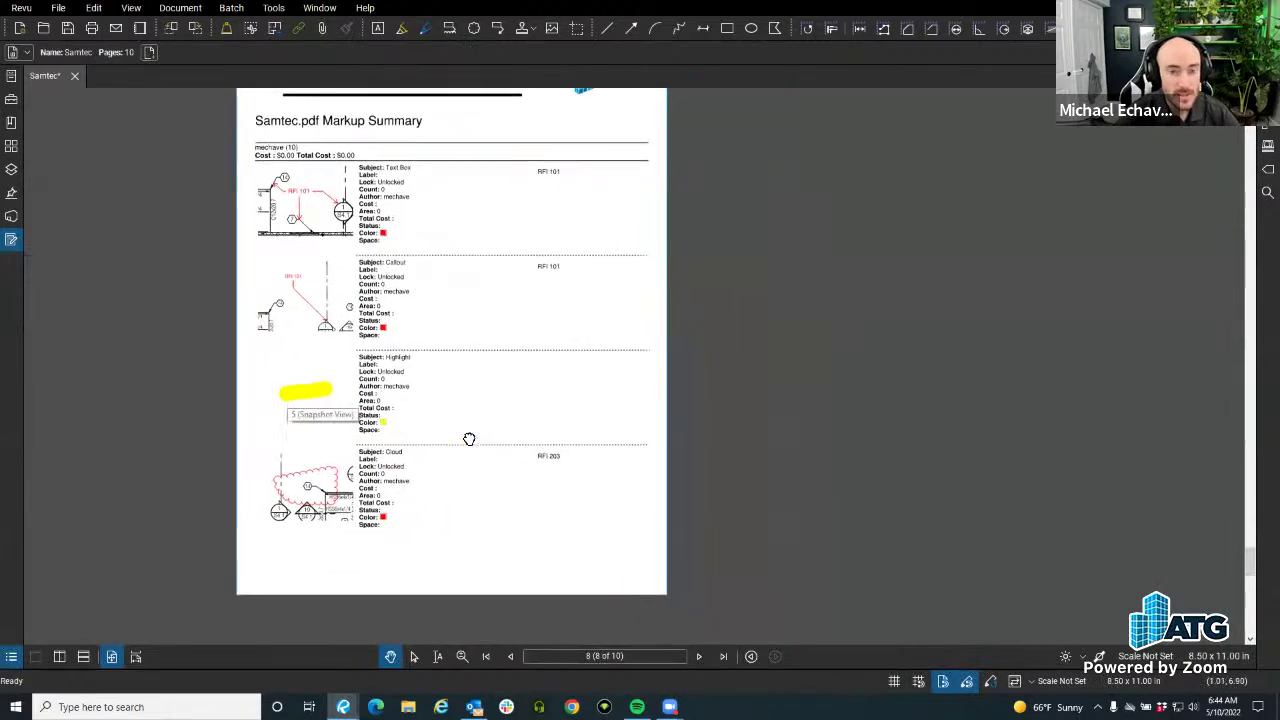
scroll(351, 527, "up", 1)
scroll(351, 527, "up", 1)
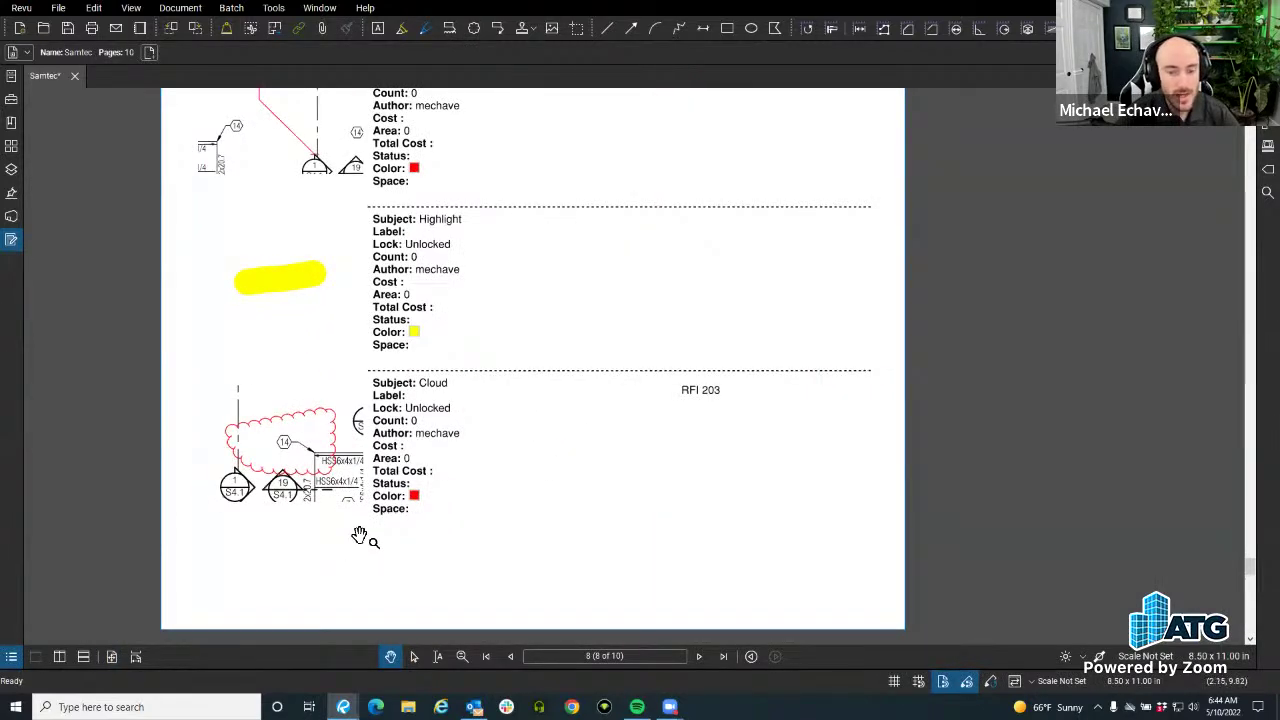
scroll(357, 535, "up", 1)
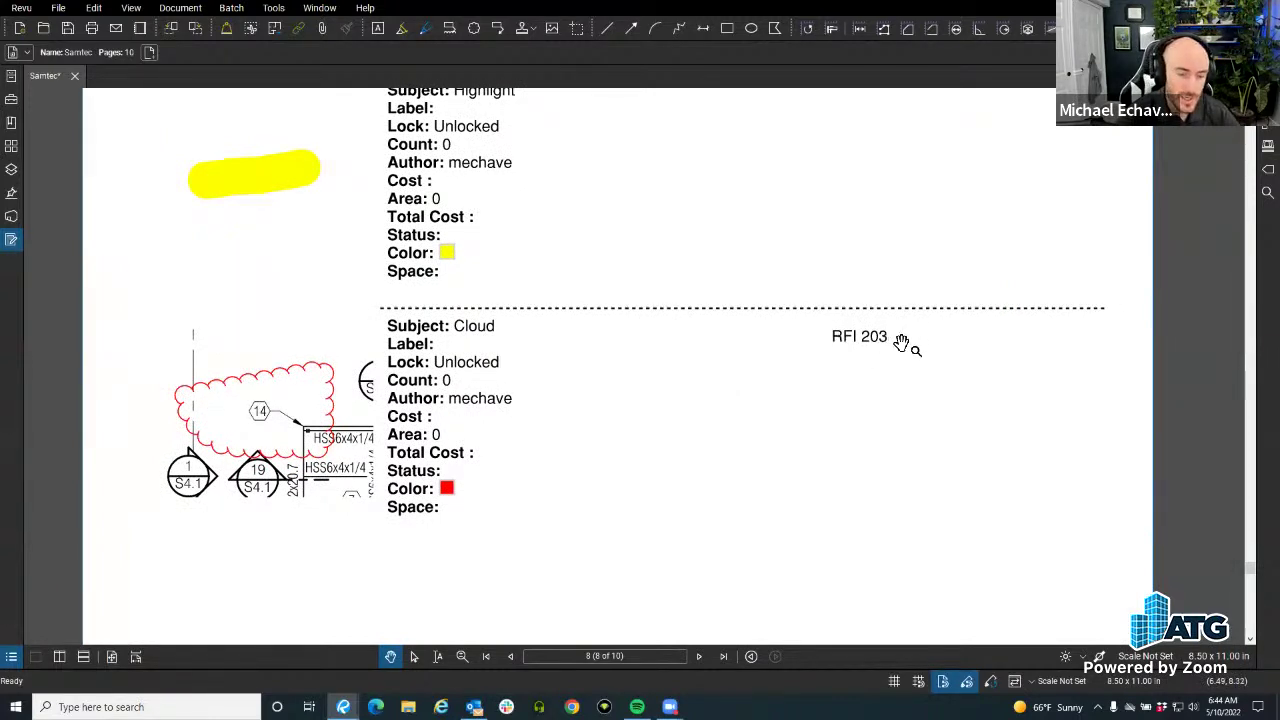
left_click(268, 434)
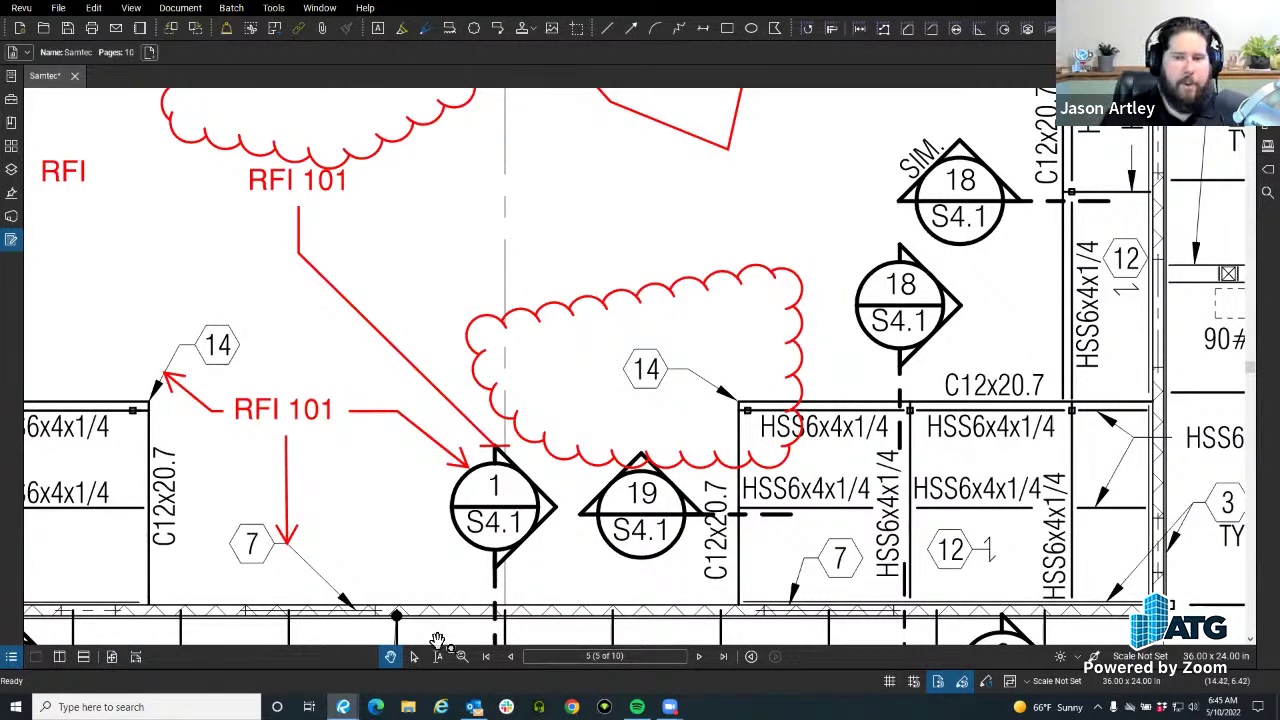
Go back to the markup summary on page 8 and review its entries.
left_click(698, 656)
left_click(698, 656)
left_click(698, 656)
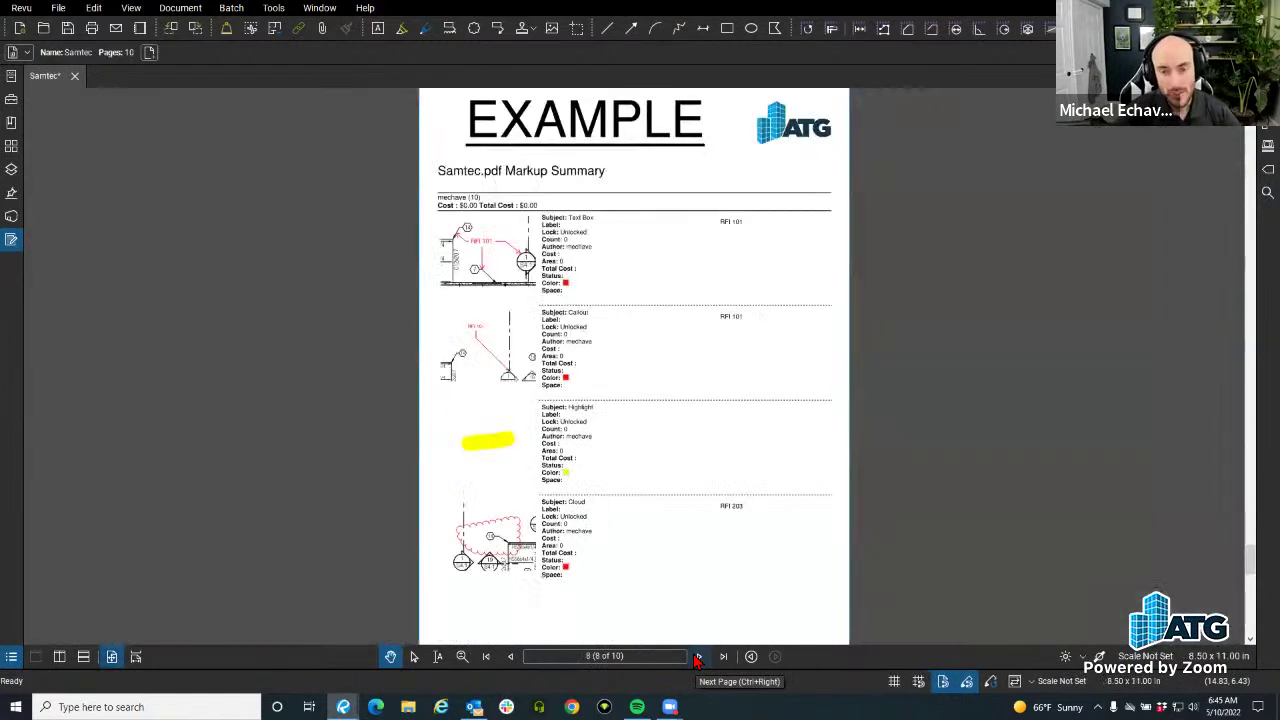
left_click_drag(592, 442, 476, 394)
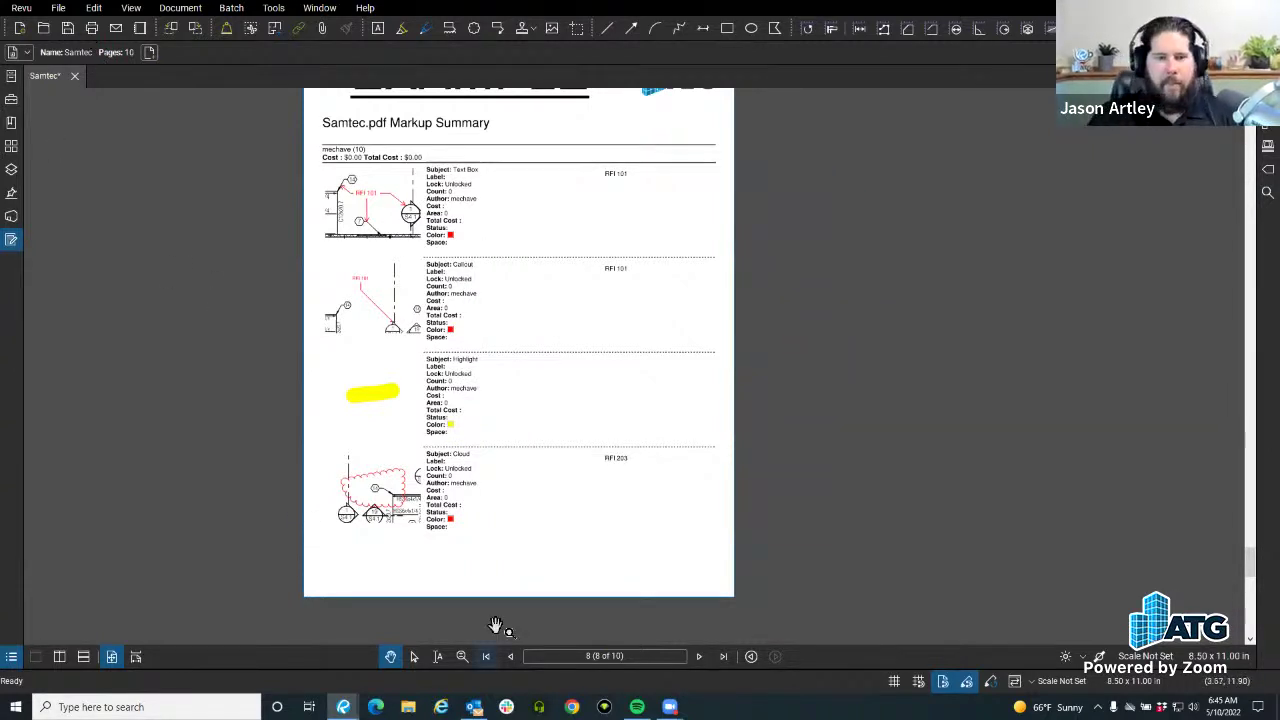
Return to the roof framing plan on page 5 and show its markups.
left_click(510, 656)
left_click(510, 656)
left_click(510, 656)
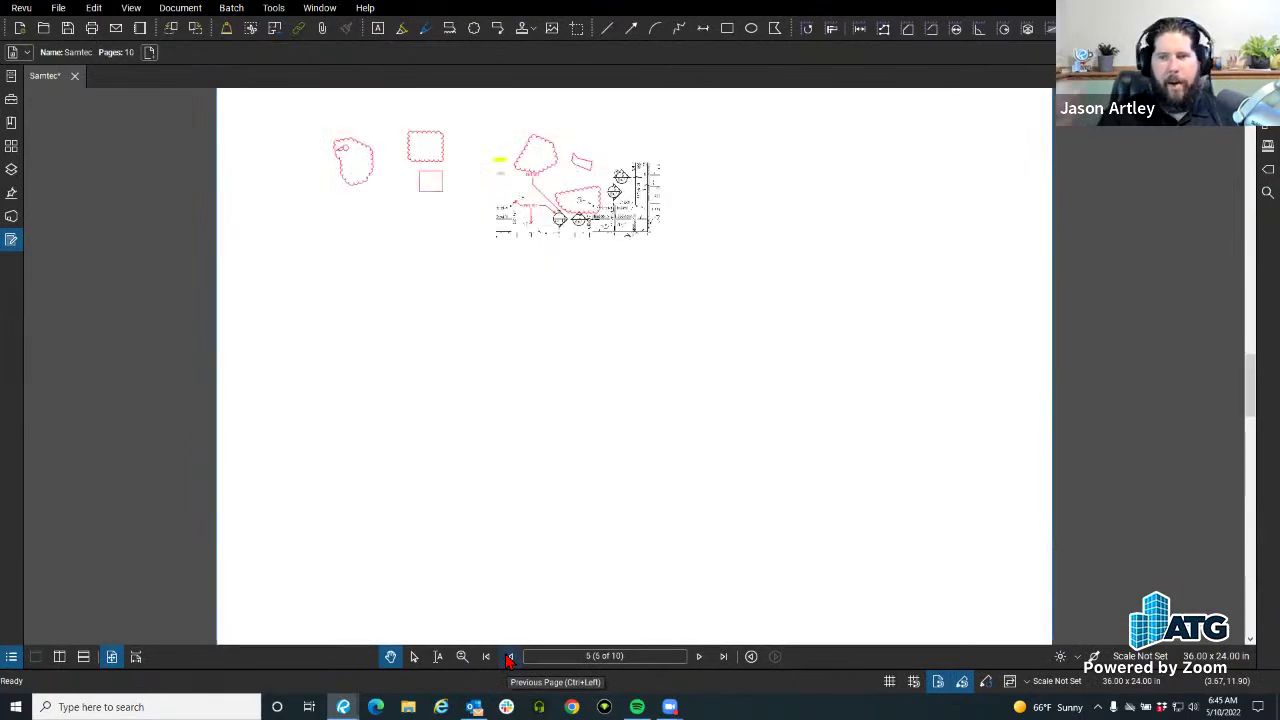
scroll(588, 472, "up", 5)
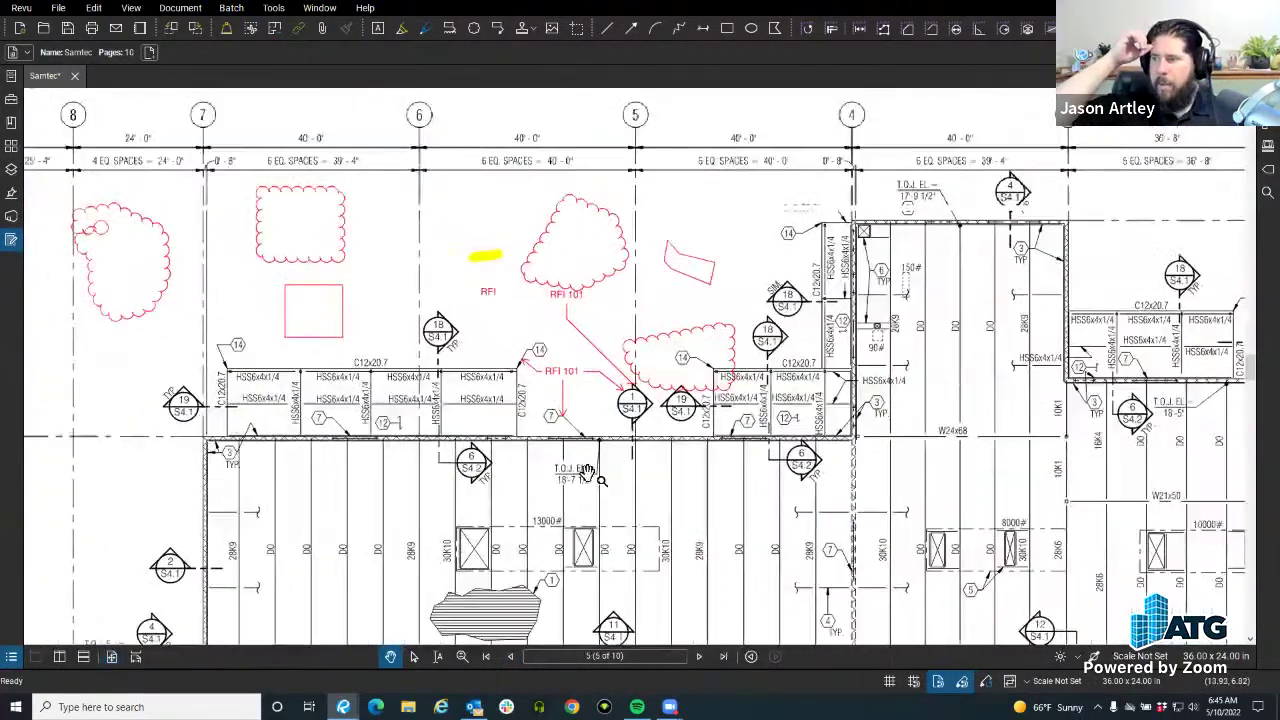
left_click_drag(590, 470, 528, 452)
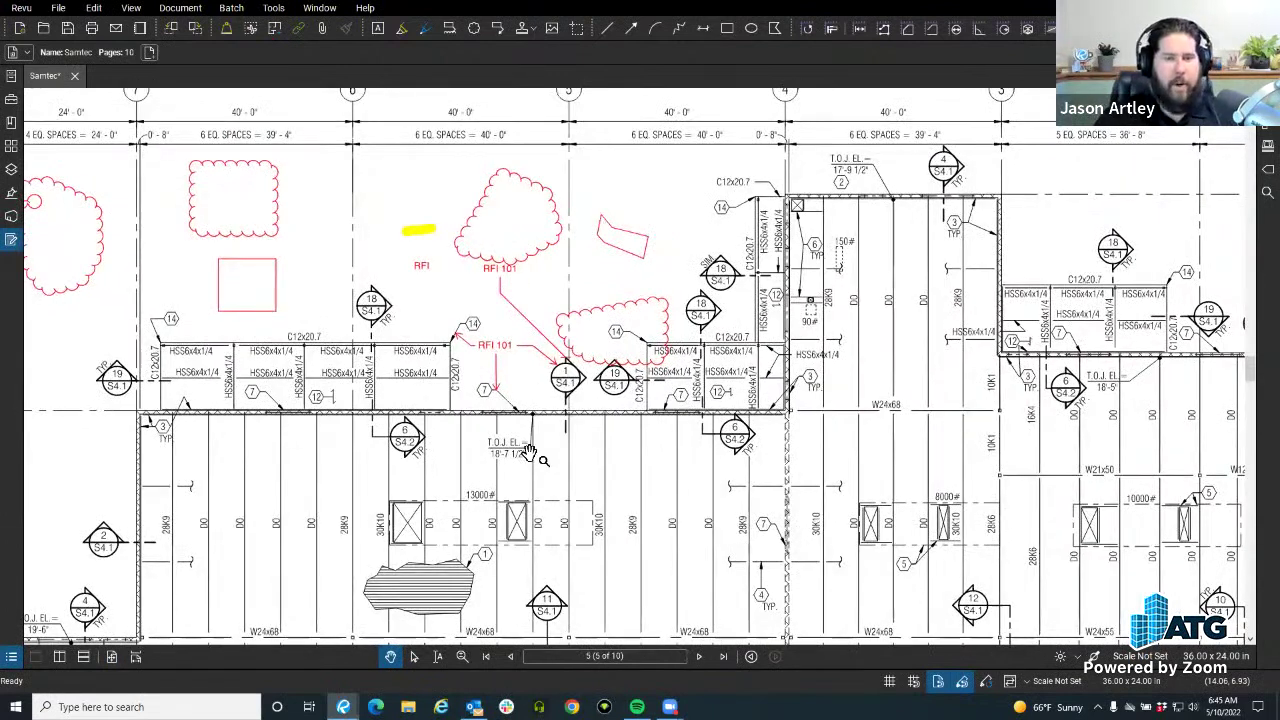
Move the rectangular cloud and the small rectangle below it closer to gridline 7.
left_click(277, 309)
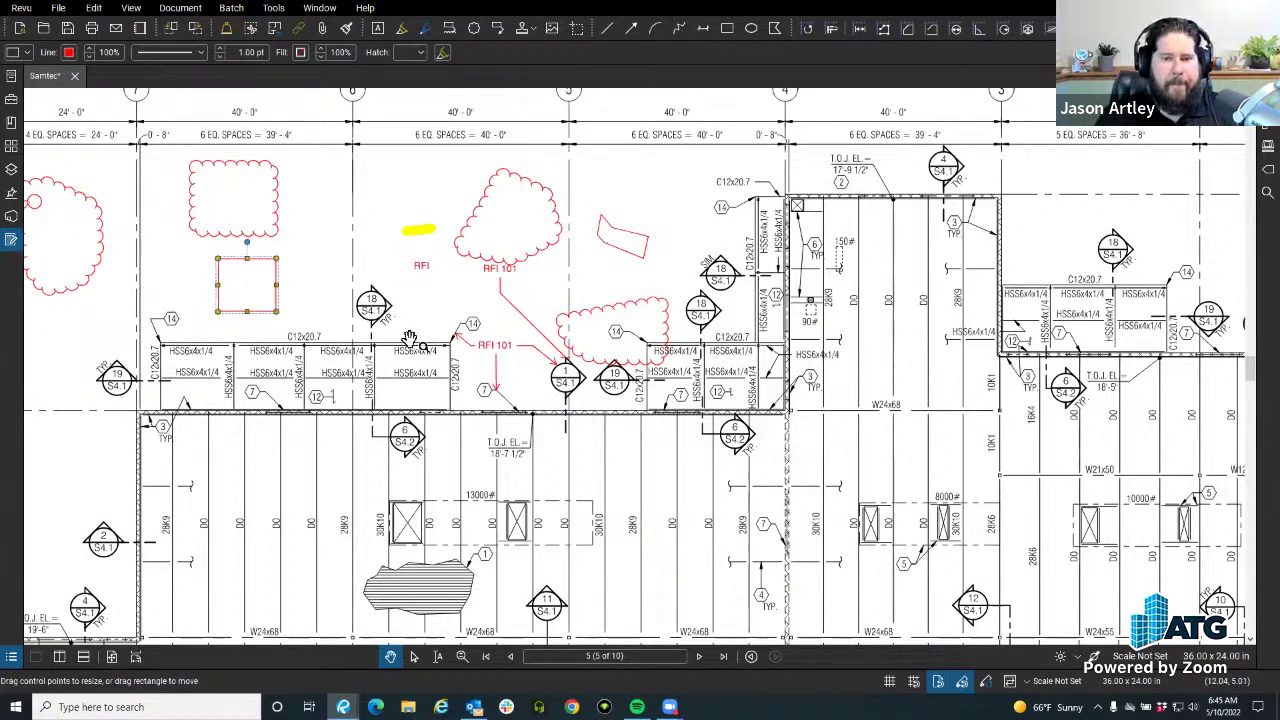
scroll(326, 194, "up", 5)
left_click_drag(540, 300, 445, 302)
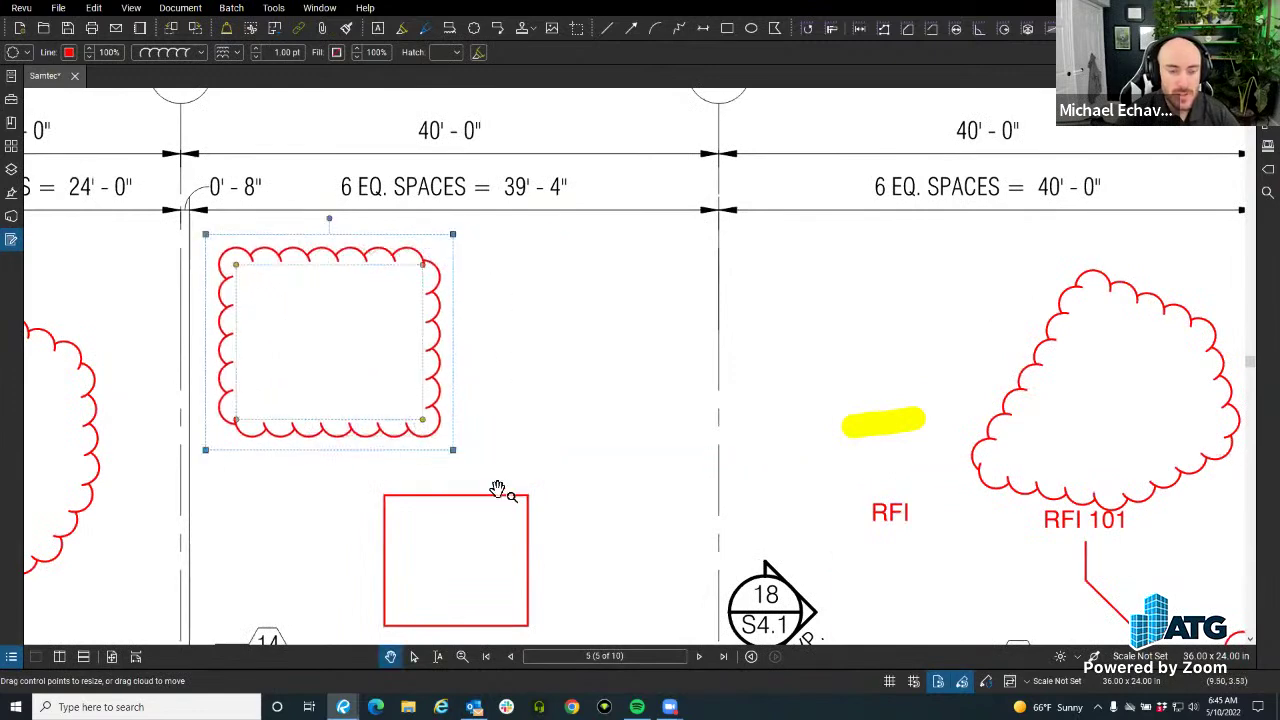
left_click_drag(497, 490, 358, 491)
left_click_drag(583, 445, 493, 407)
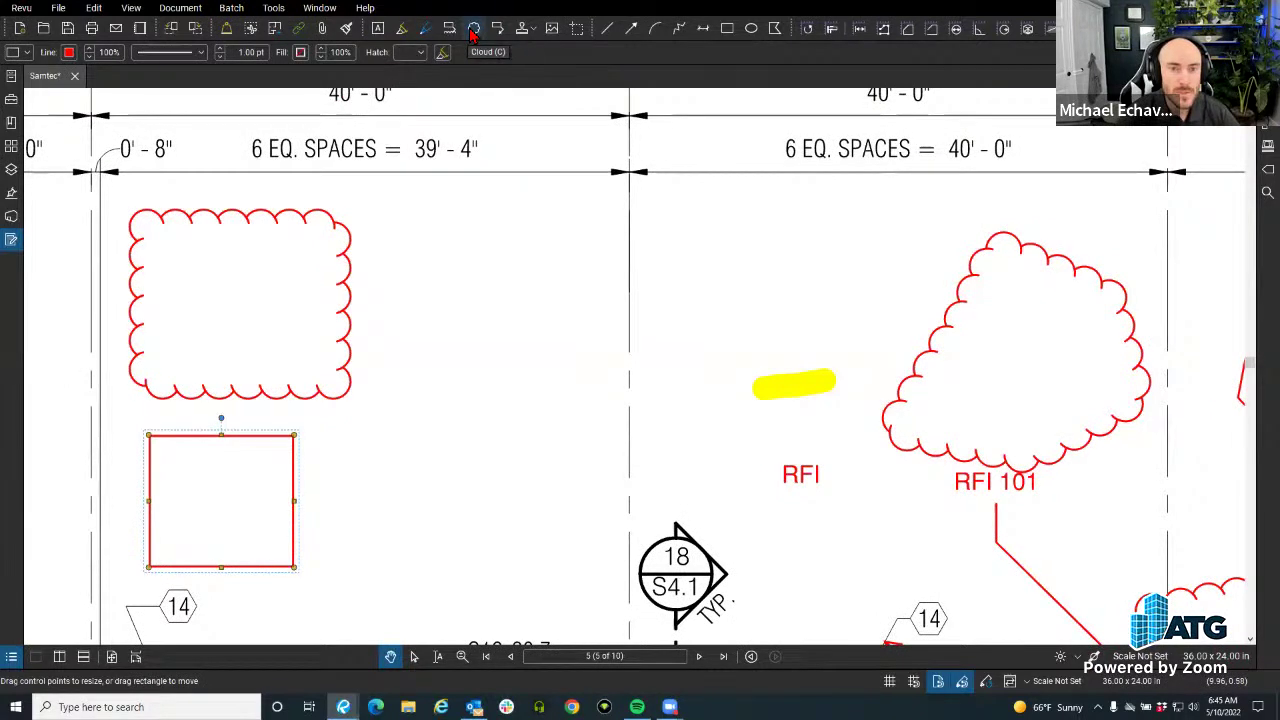
Give the rectangular cloud the 4" PVC line style and a blue line colour.
left_click(322, 217)
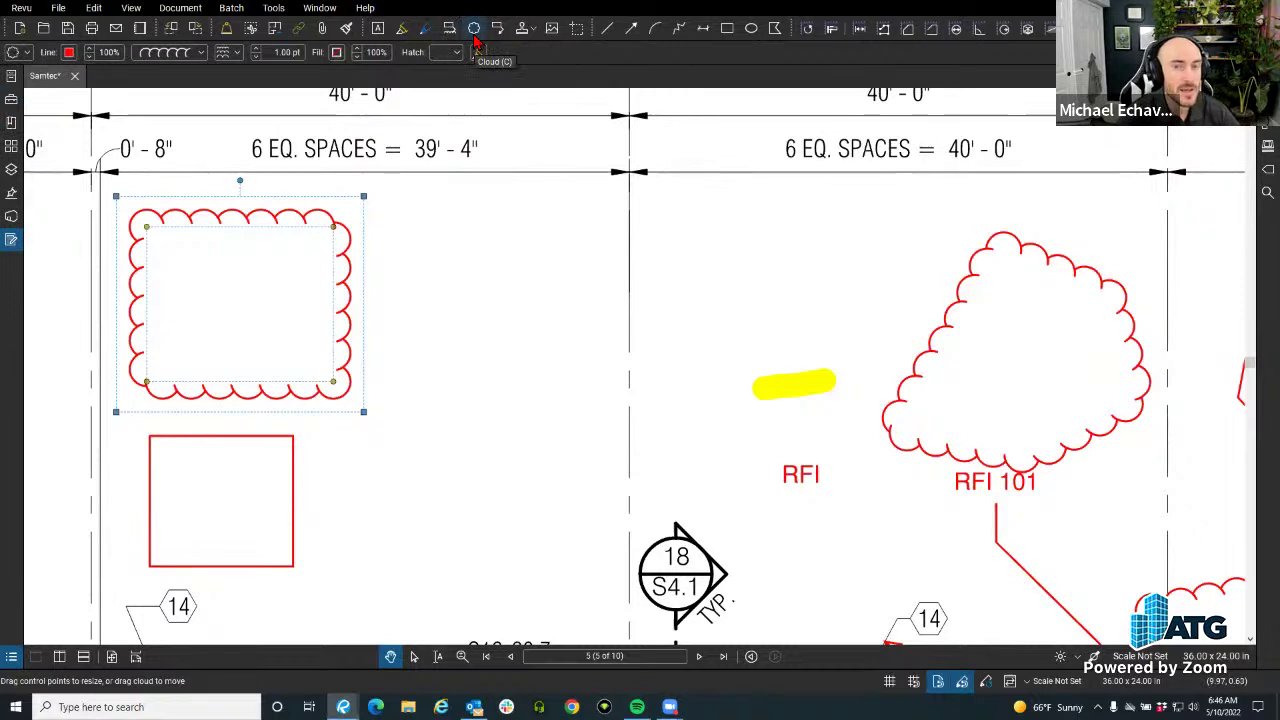
left_click(172, 55)
left_click(200, 311)
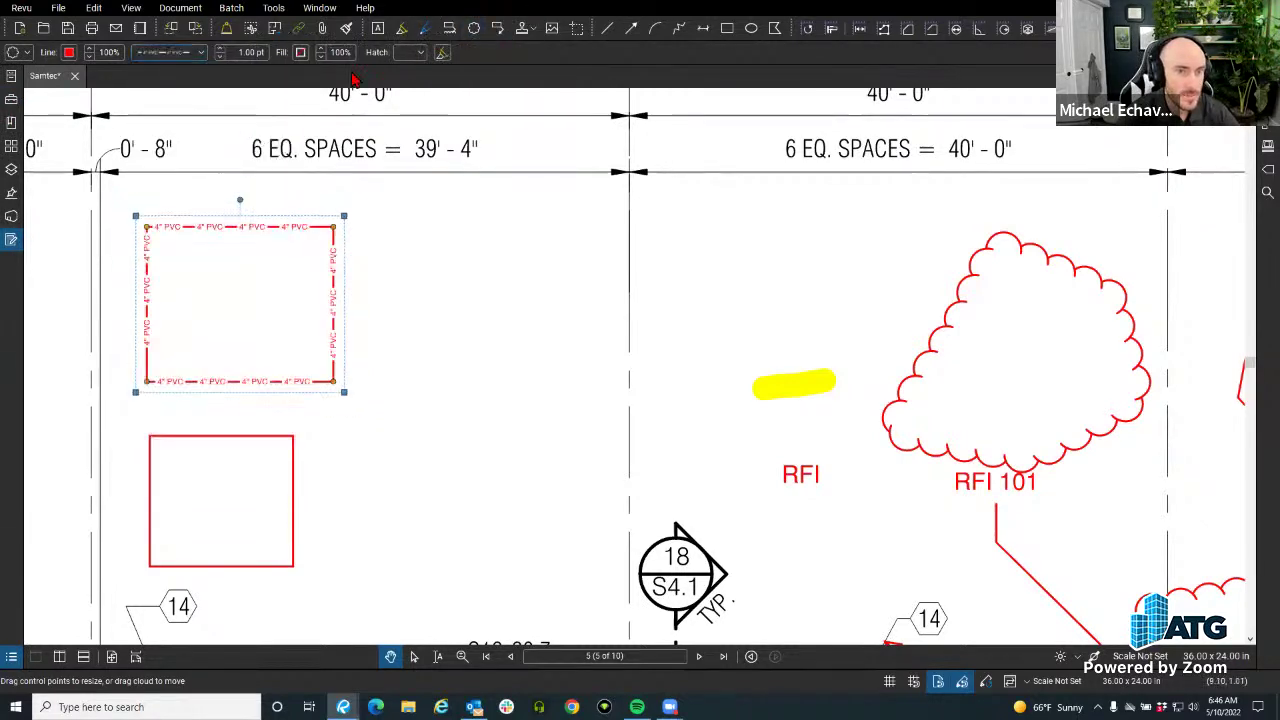
left_click(68, 52)
left_click(124, 114)
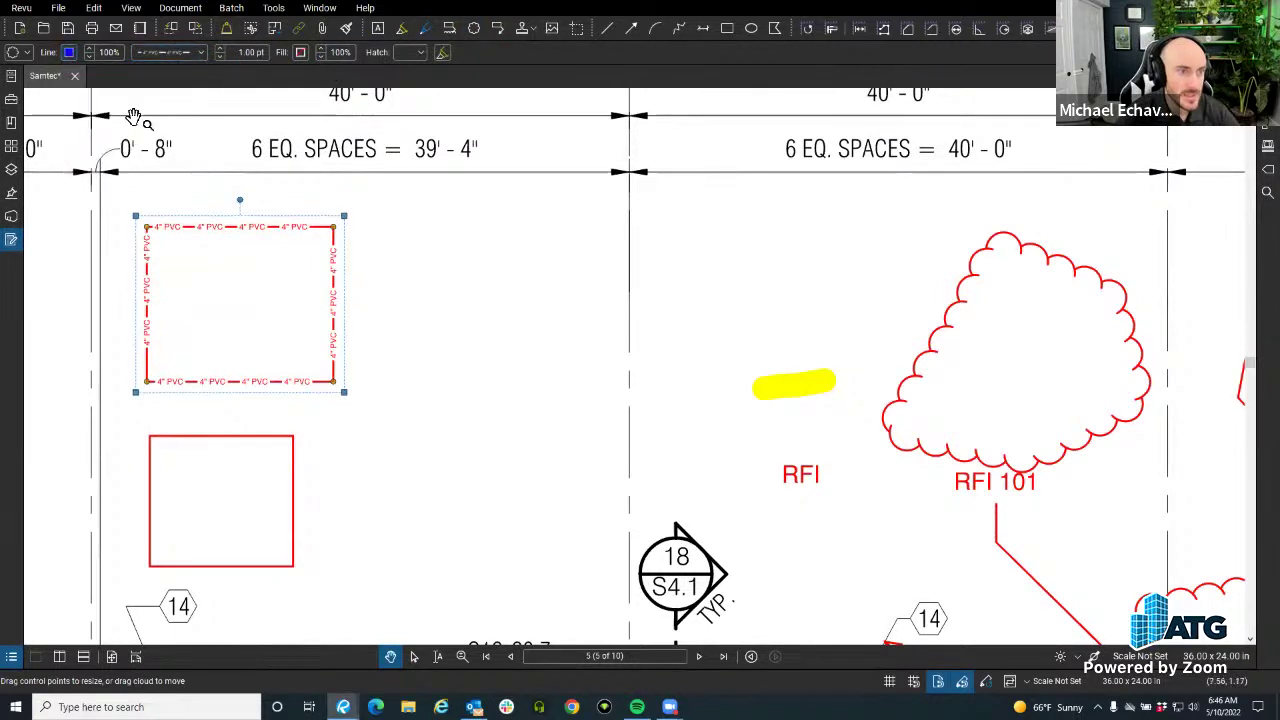
Fill the rectangular cloud near gridline 7 with the Brick hatch pattern and view its default-setting option.
left_click(410, 52)
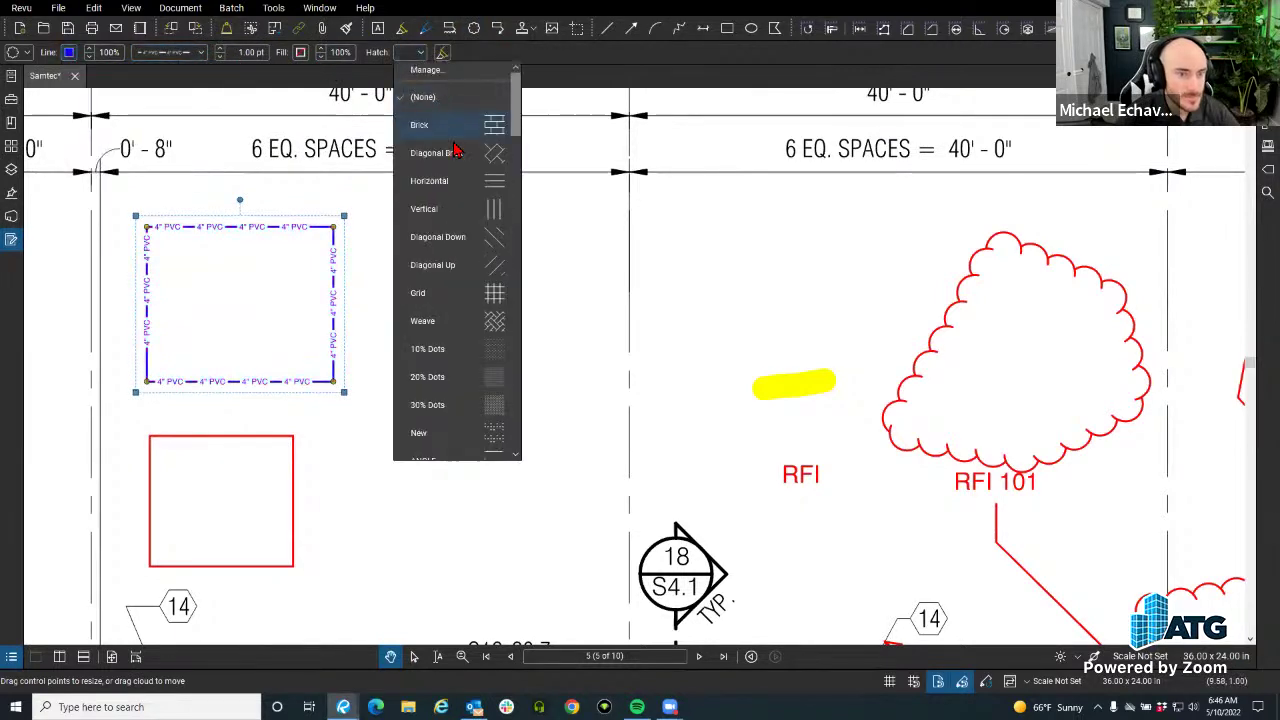
left_click(452, 126)
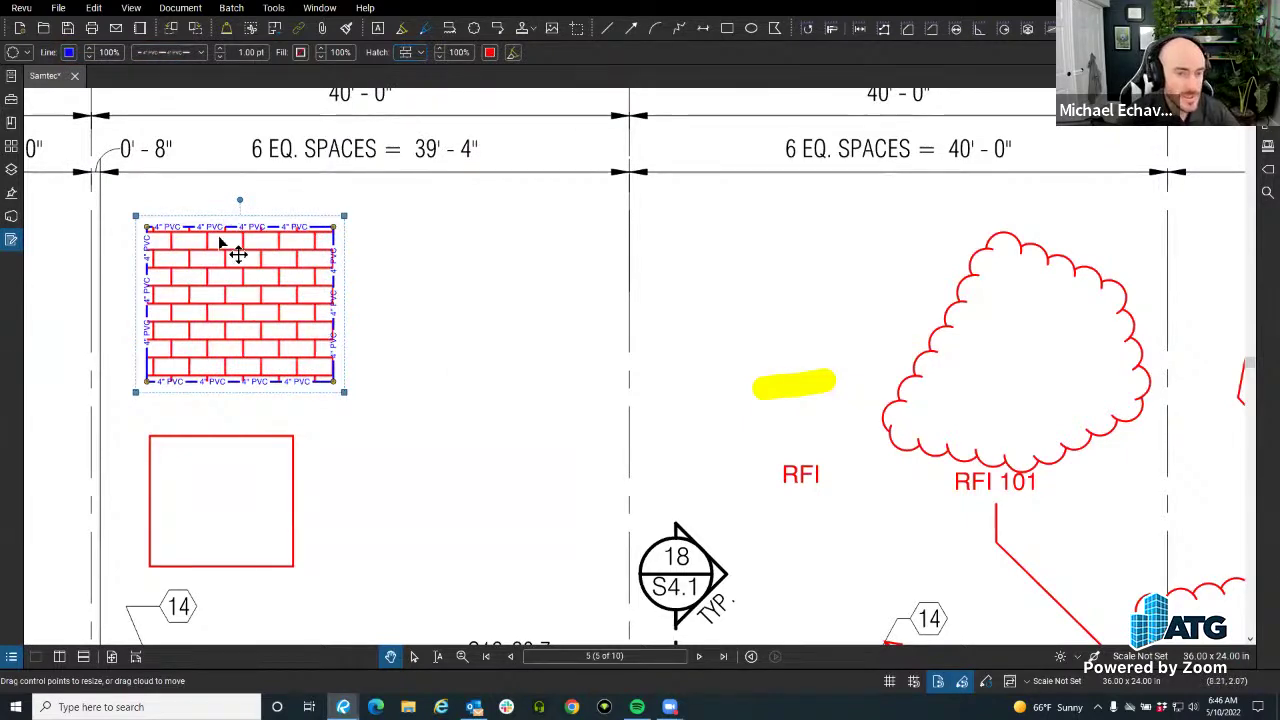
right_click(222, 247)
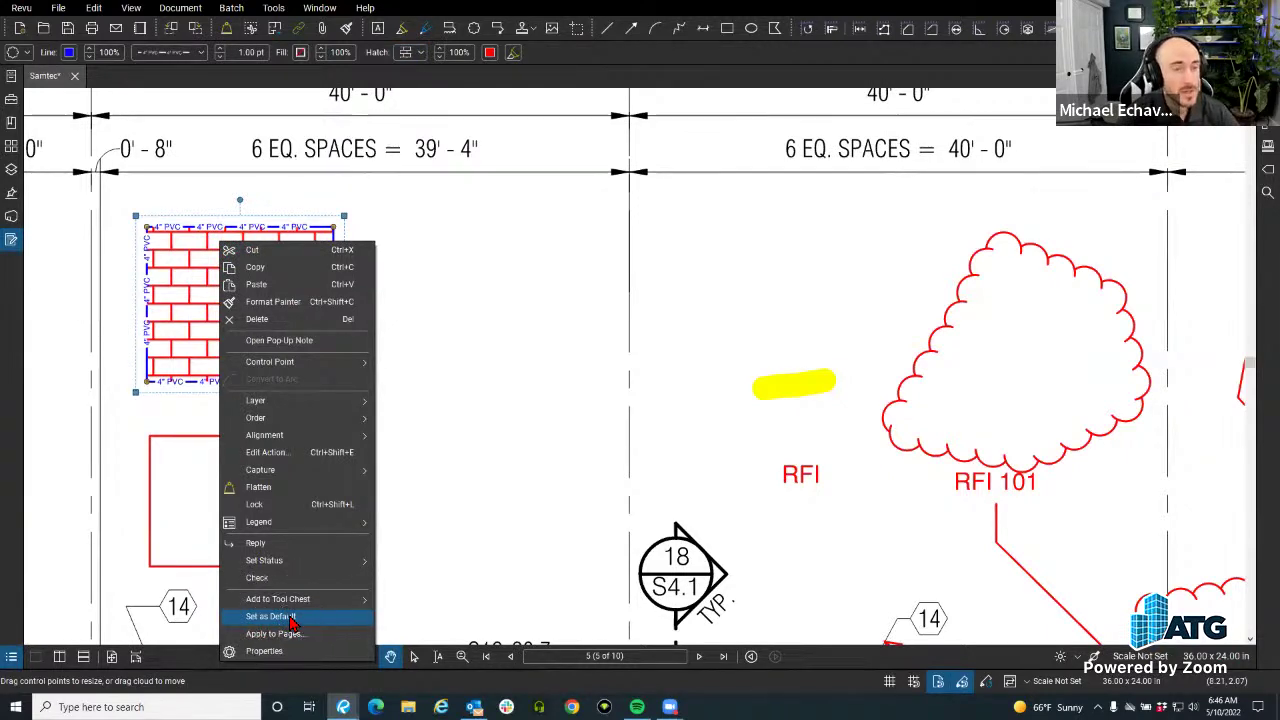
Show the Tool Chest and add the blue 4" PVC cloud from Recent Tools to My Tools.
left_click(12, 100)
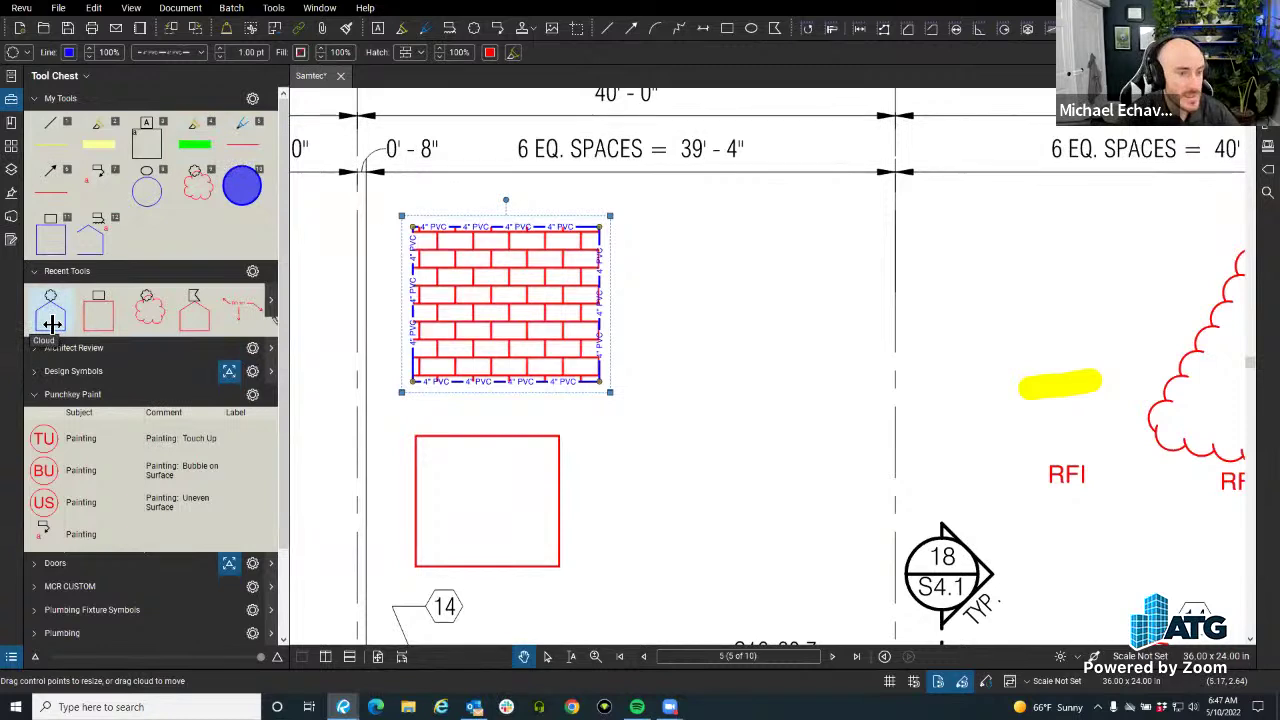
left_click_drag(52, 322, 146, 237)
key("Escape")
View the brick-hatched cloud's option for adding it to the Tool Chest, without choosing a tool set.
left_click(452, 279)
right_click(443, 278)
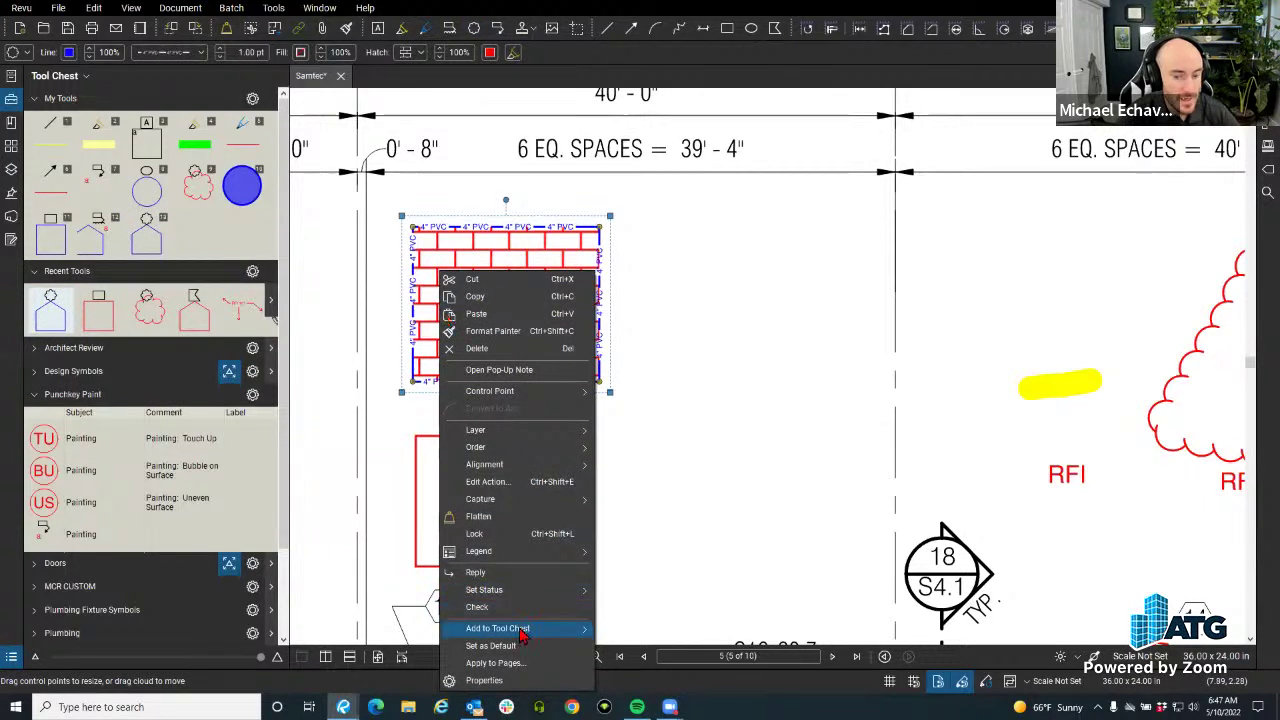
mouse_move(520, 633)
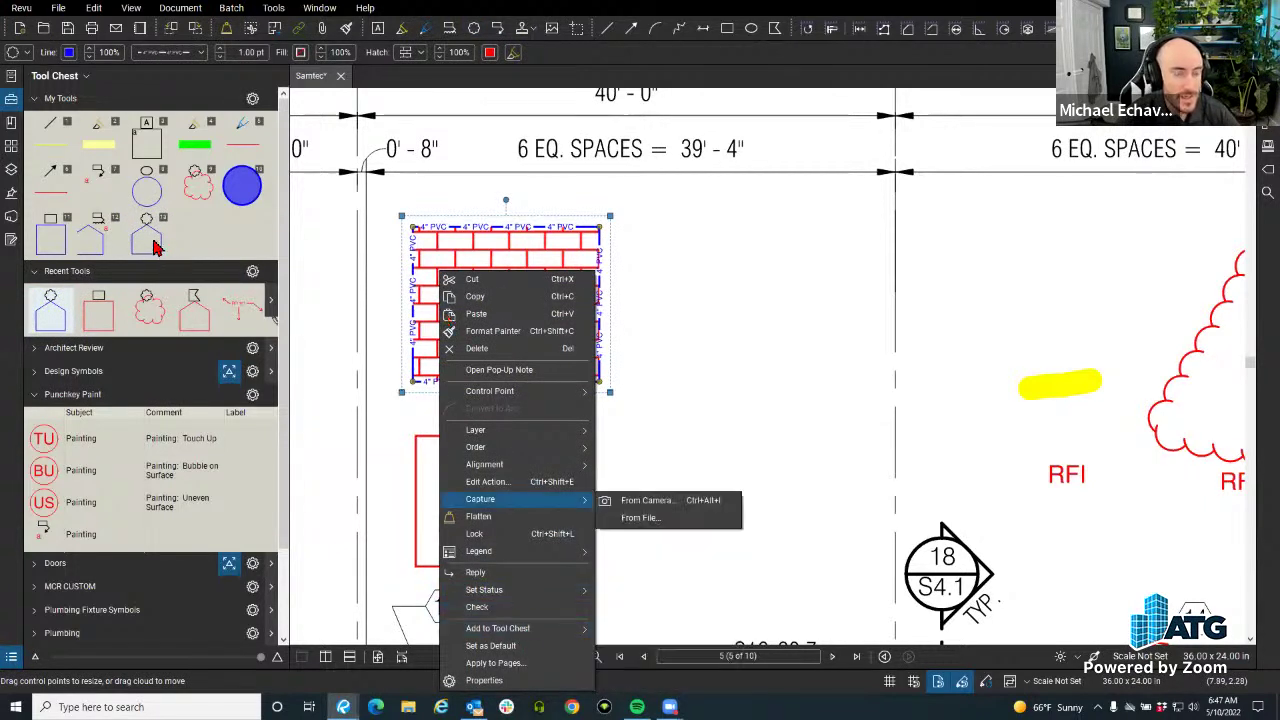
left_click(728, 622)
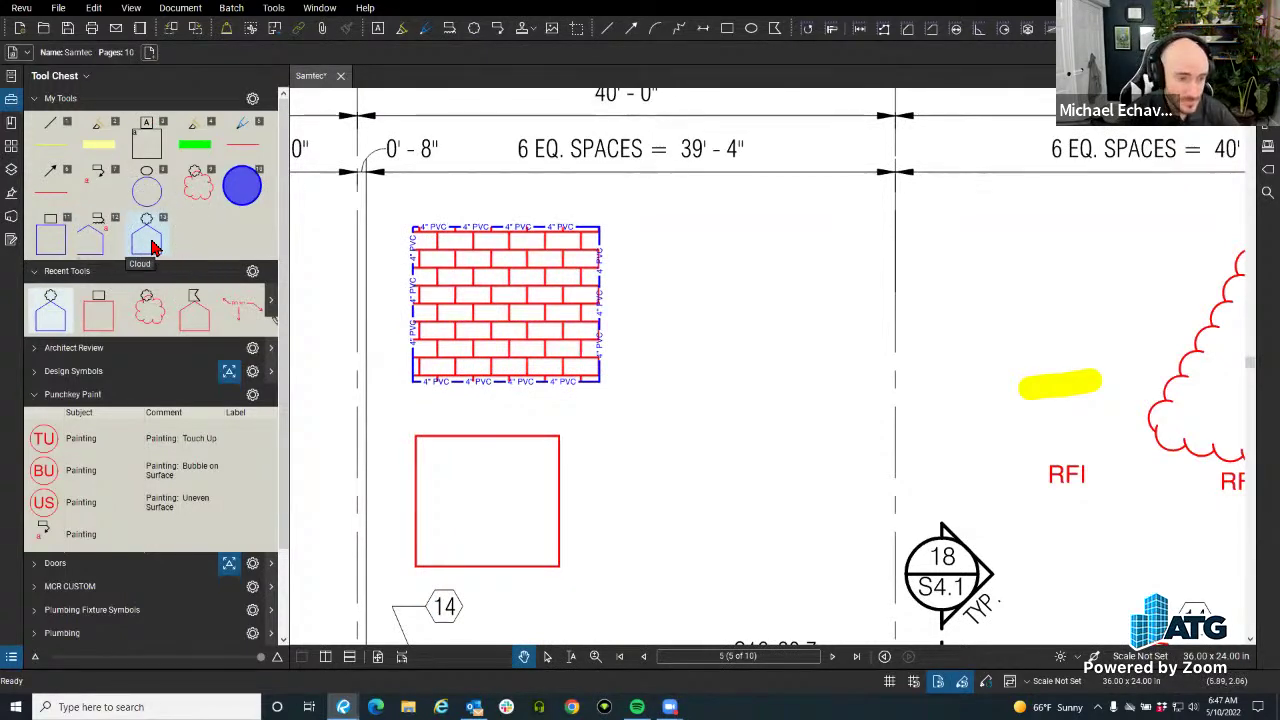
Use the saved cloud tool from My Tools to draw a smaller brick-hatched rectangle between the first one and gridline 6.
key("ctrl")
key("ctrl")
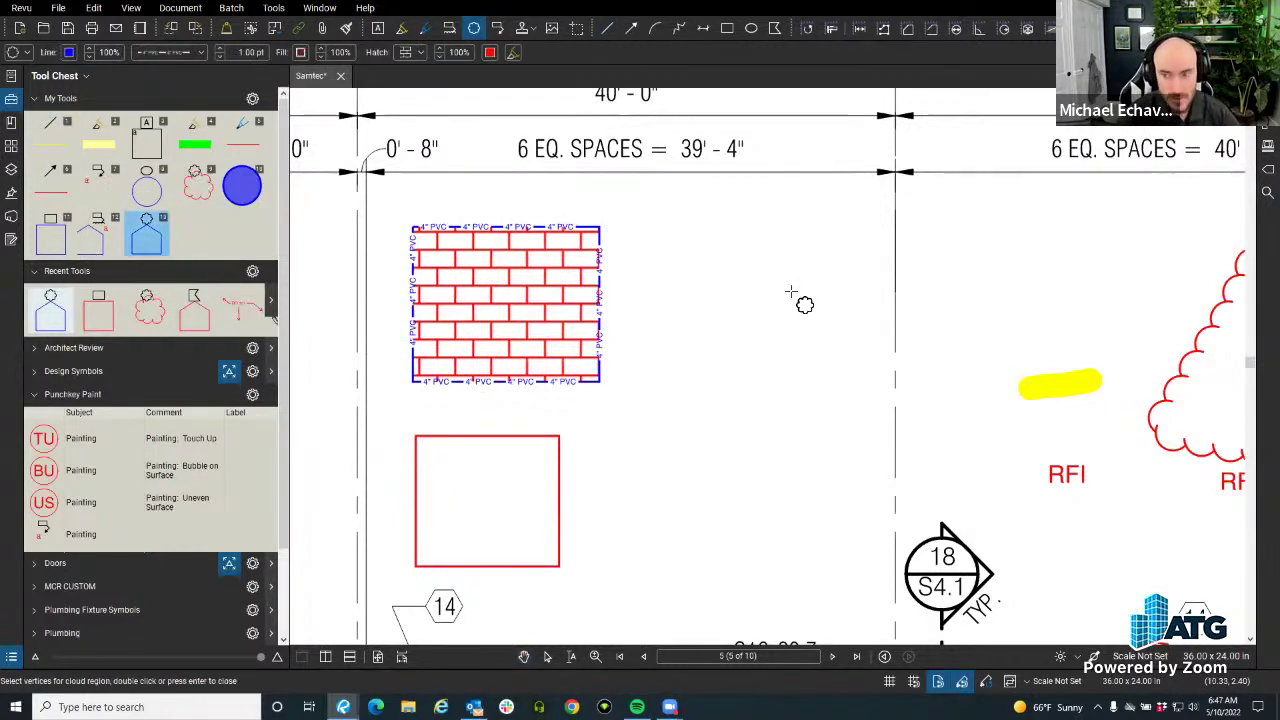
left_click_drag(695, 269, 778, 398)
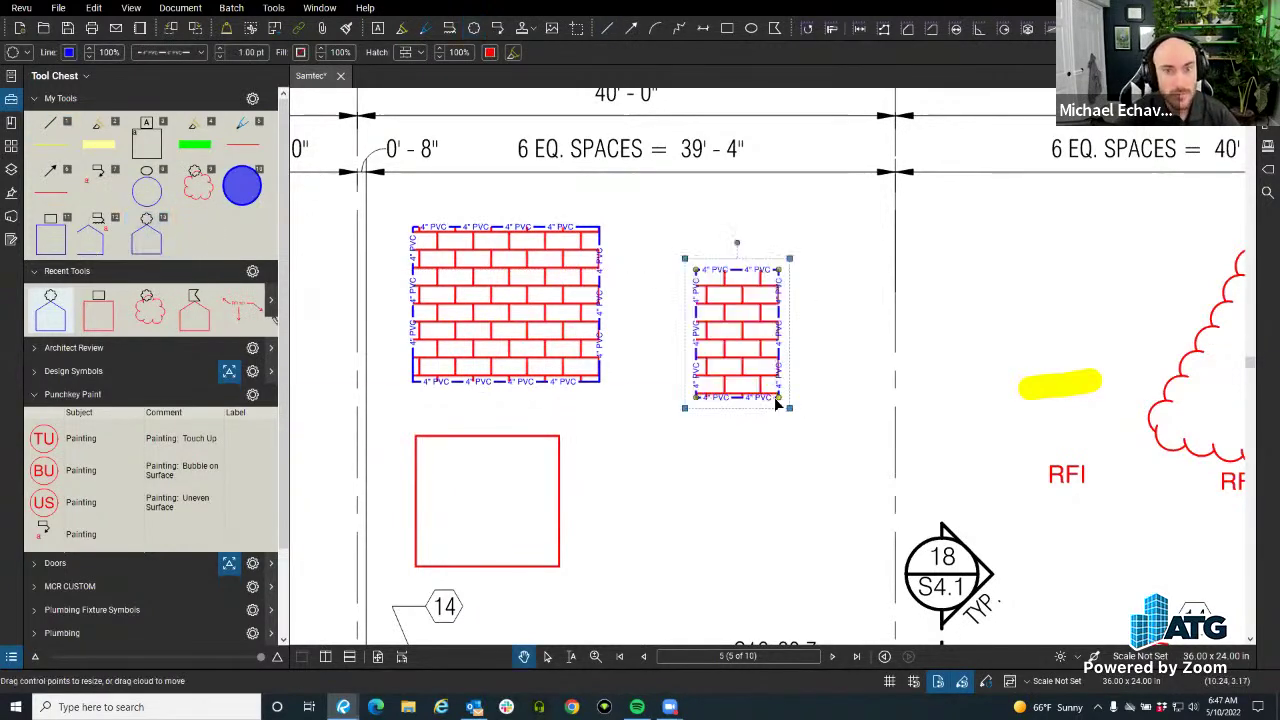
Draw a small cloud near gridline 6 with the standard Cloud tool, and delete it.
left_click(474, 28)
left_click_drag(802, 212, 856, 247)
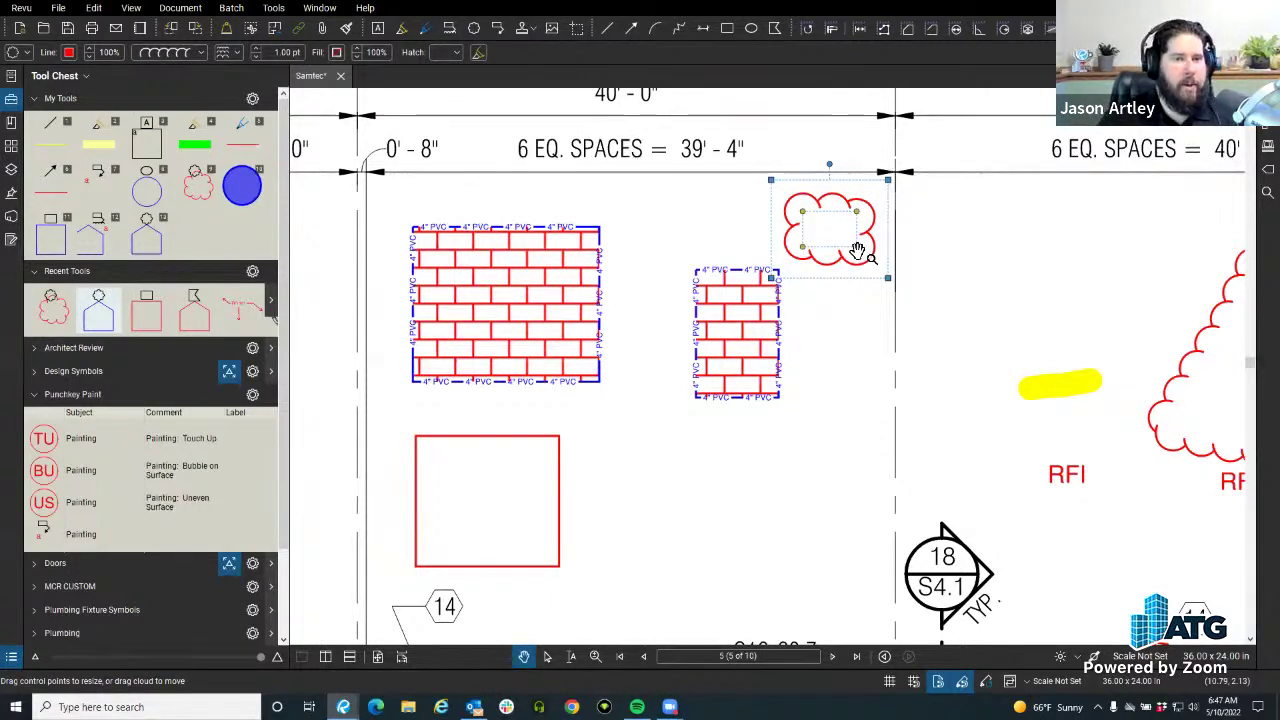
key("Delete")
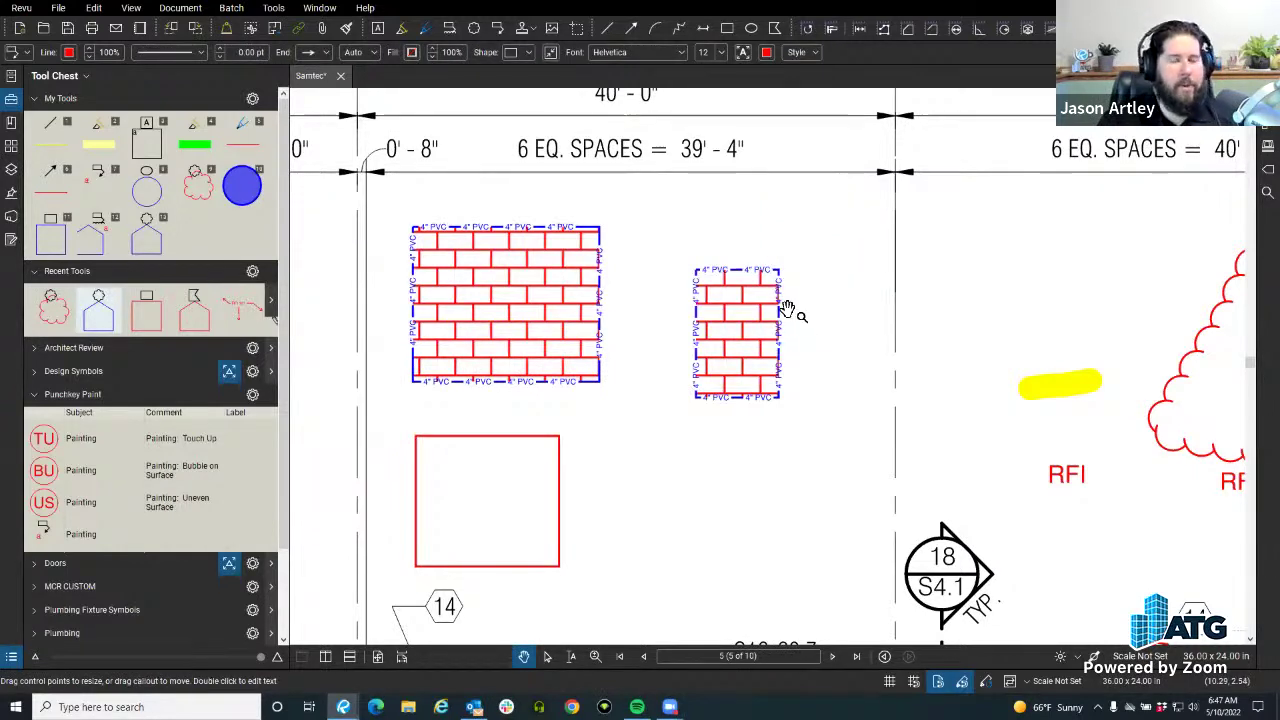
Hide the Design Symbols, Punchkey Paint, Doors, MCR CUSTOM, Plumbing Fixture Symbols, Plumbing and Flooring tool sets in the Tool Chest.
scroll(685, 252, "down", 5)
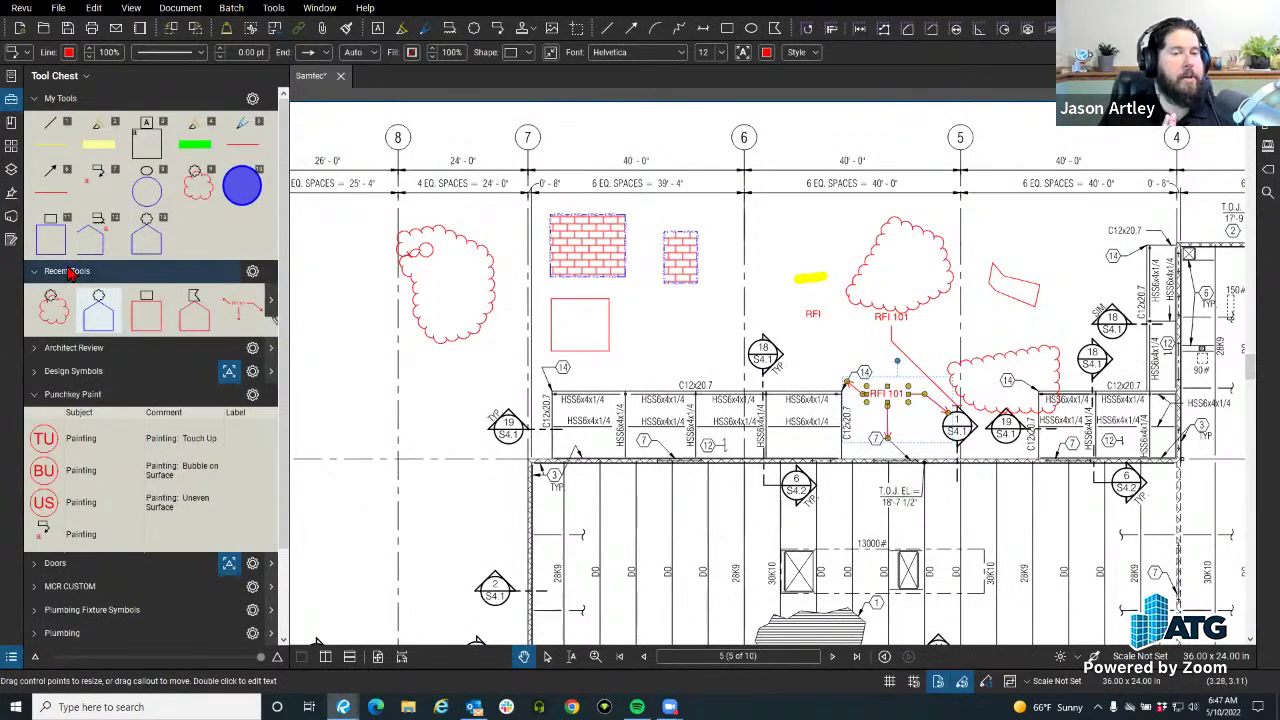
left_click(33, 396)
left_click(84, 78)
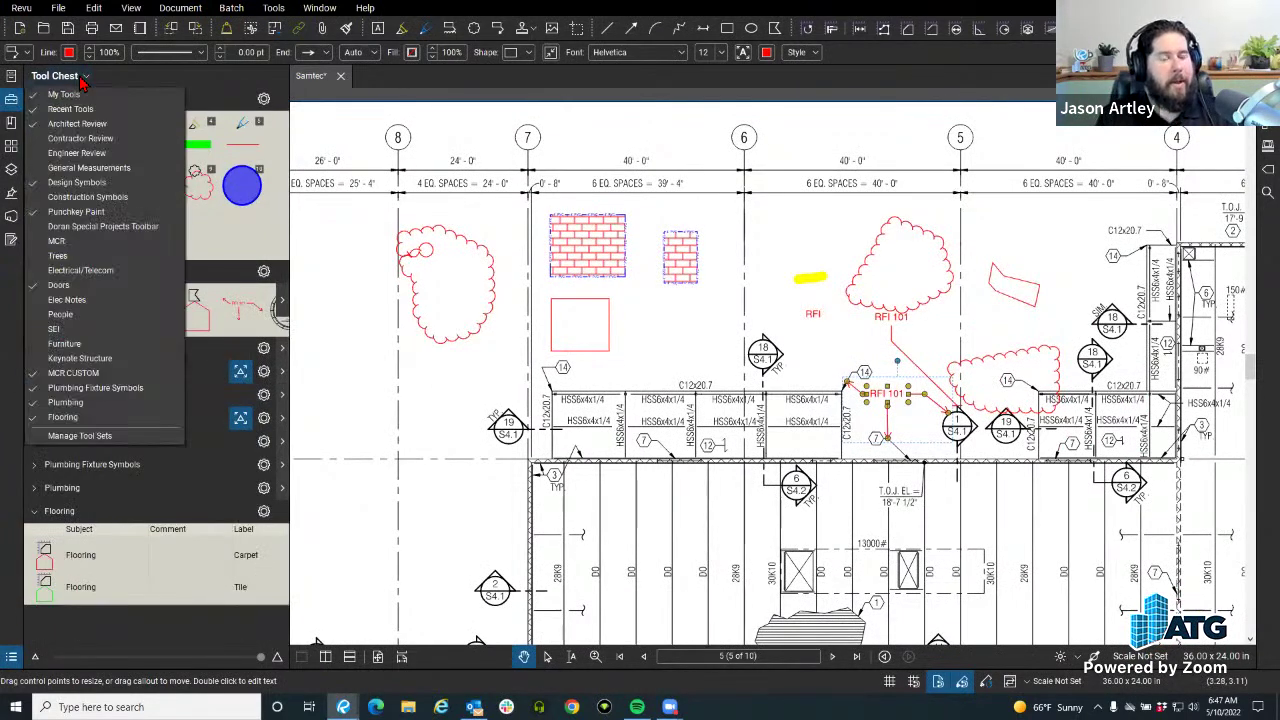
left_click(52, 184)
left_click(56, 213)
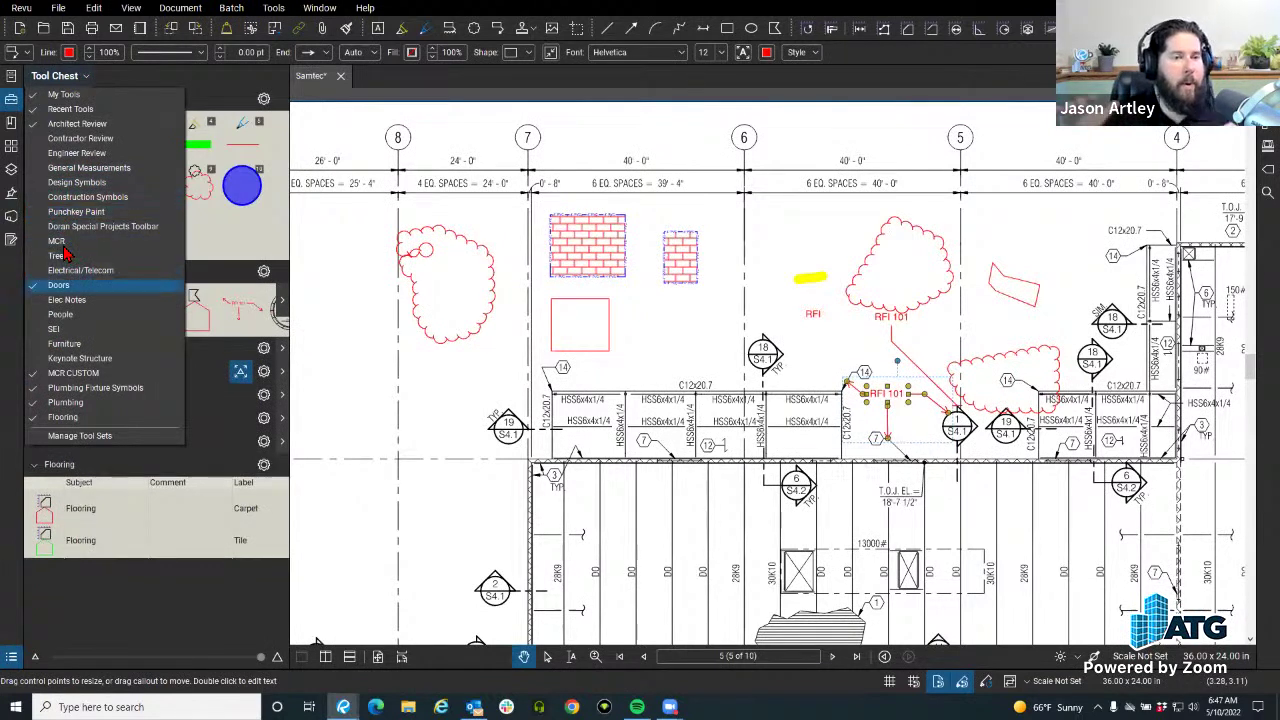
left_click(58, 284)
left_click(70, 372)
left_click(90, 387)
left_click(65, 402)
left_click(63, 417)
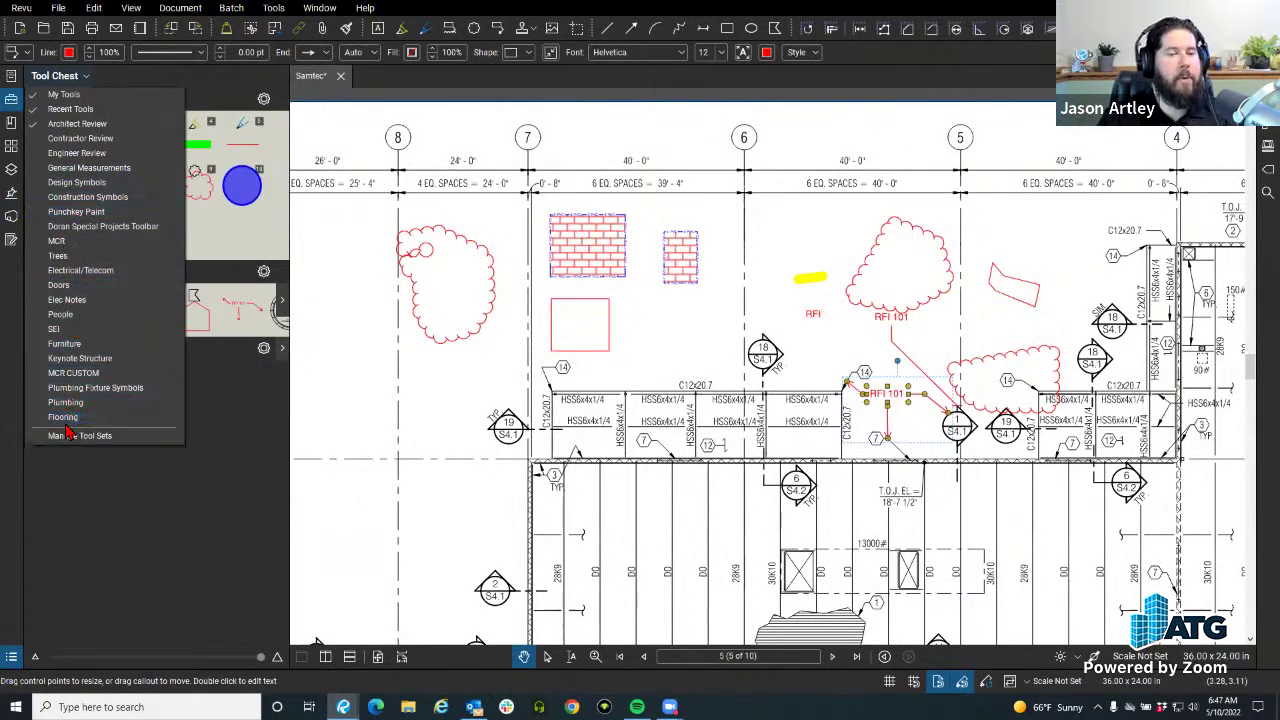
left_click(88, 540)
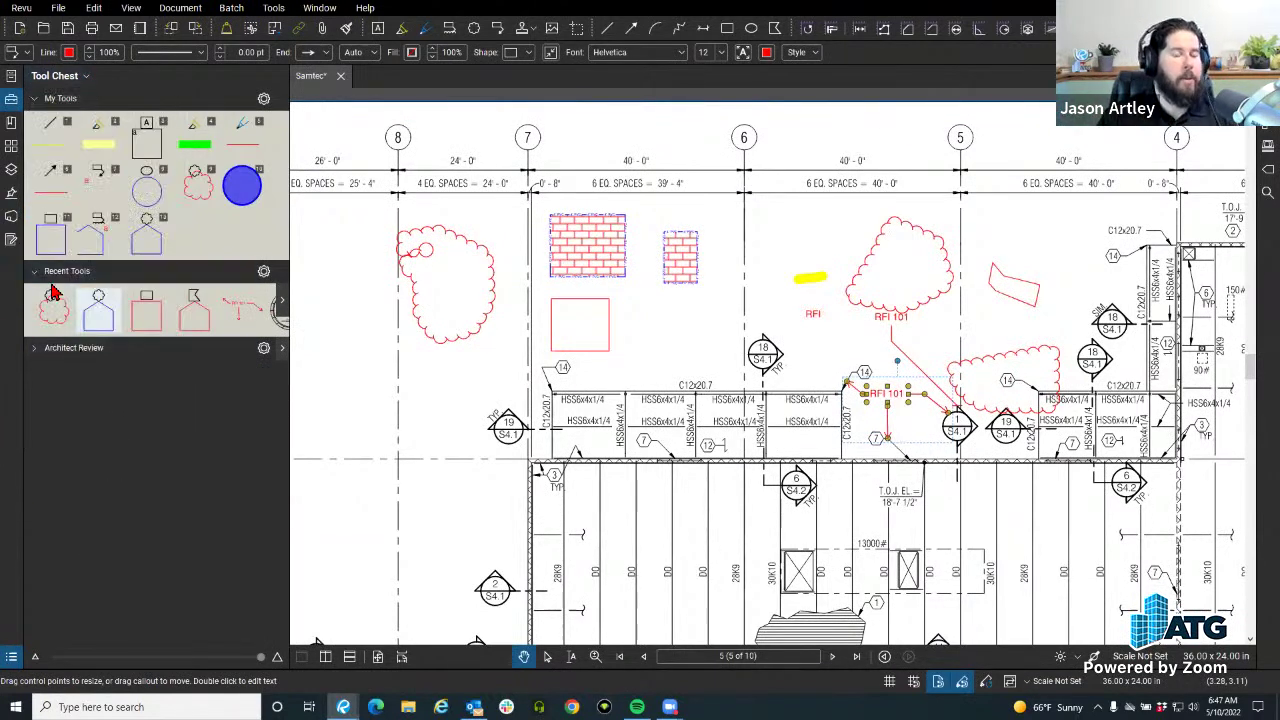
Widen the Tool Chest panel and detach it as a floating window over the File Access panel.
left_click_drag(292, 280, 625, 293)
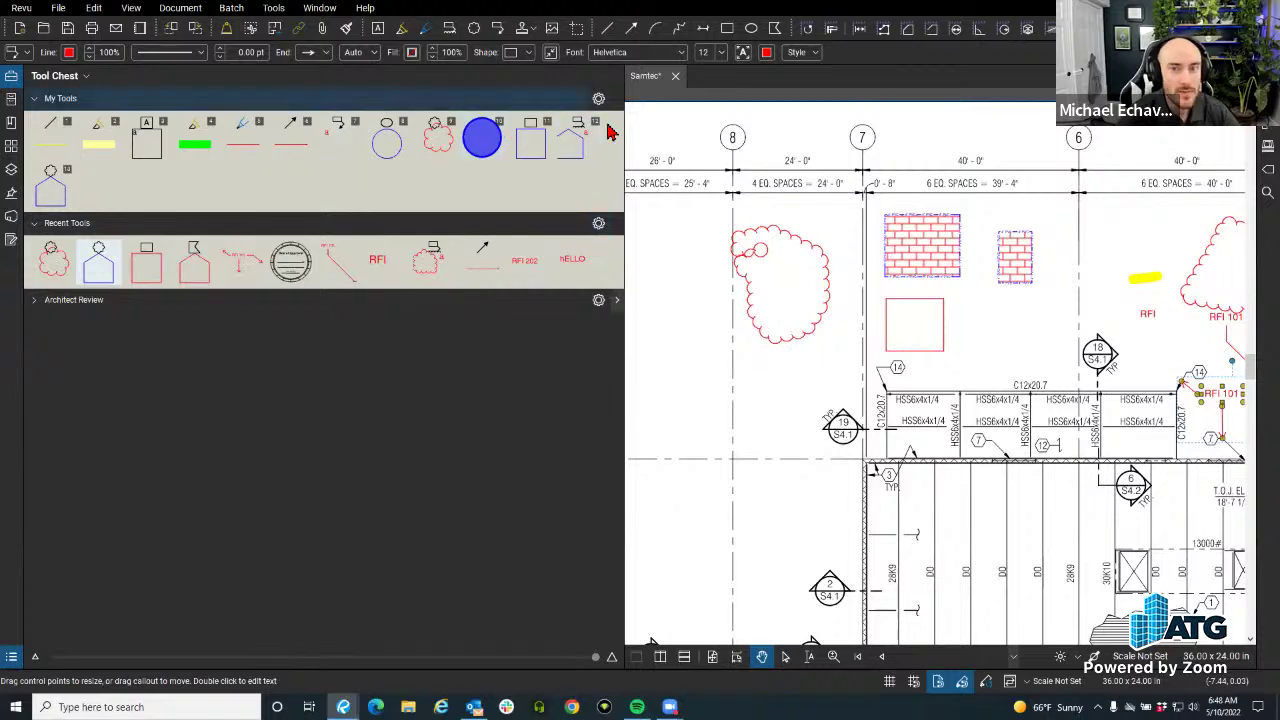
left_click_drag(17, 82, 685, 205)
left_click_drag(706, 143, 262, 116)
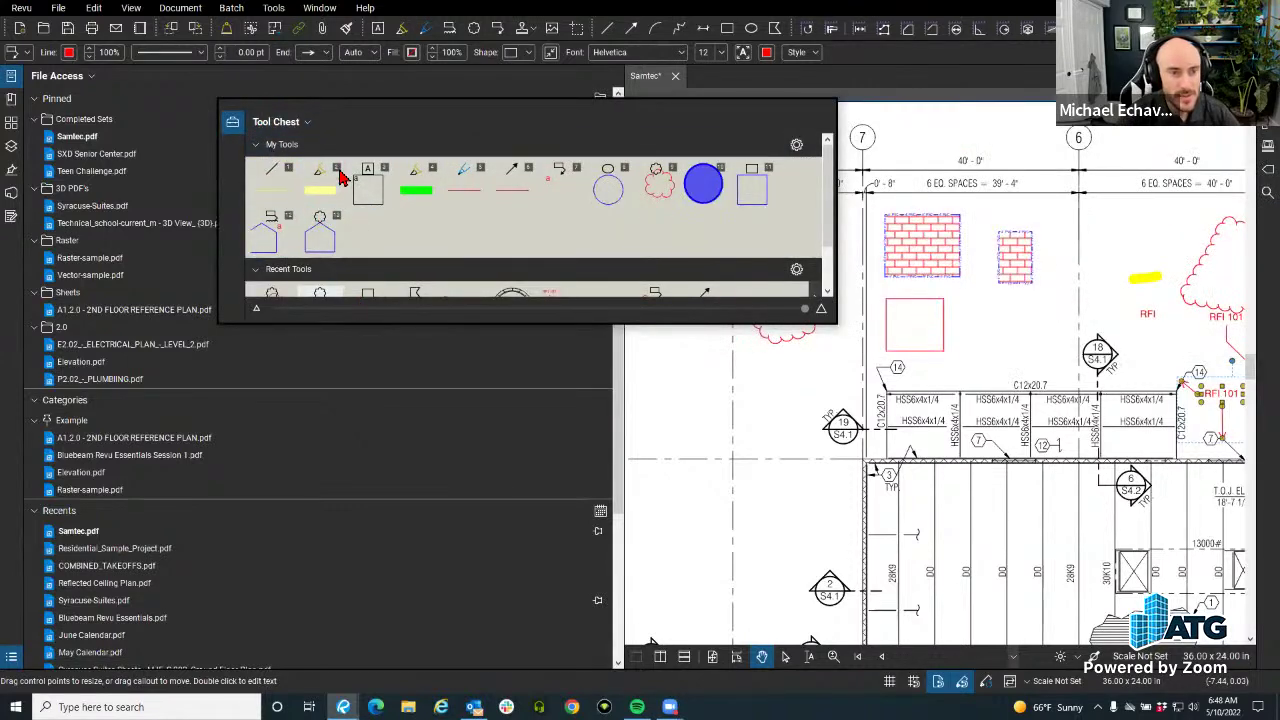
Show the Markups List and dock the floating Tool Chest back with the other side panels.
key("alt+l")
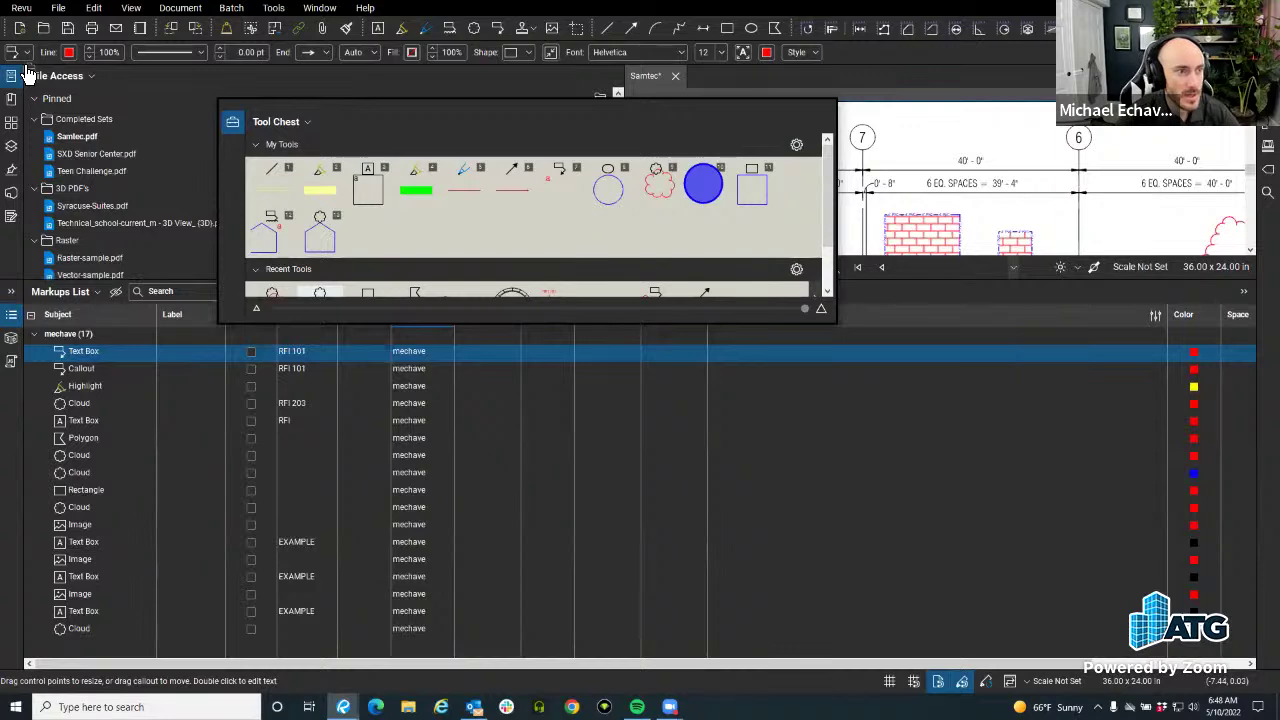
left_click_drag(27, 75, 12, 97)
View the Tool Chest's attachment options and narrow the panel to give the drawing more room.
right_click(10, 86)
right_click(10, 100)
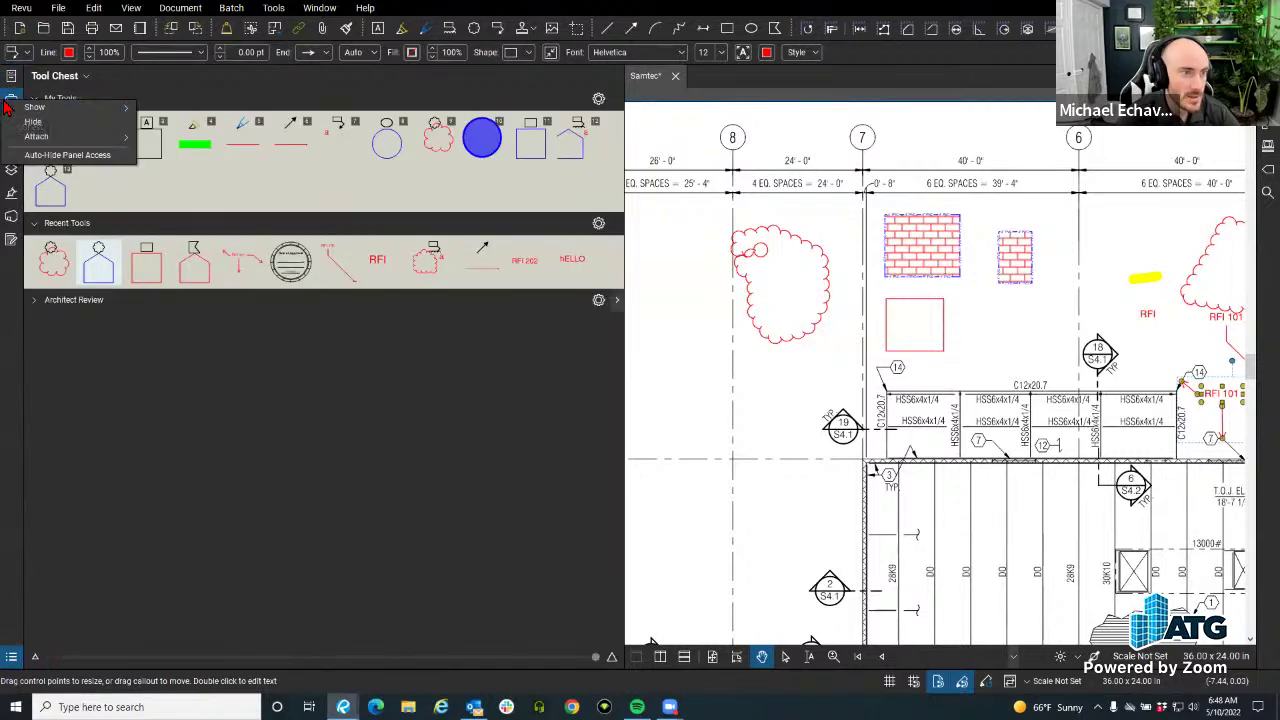
mouse_move(64, 140)
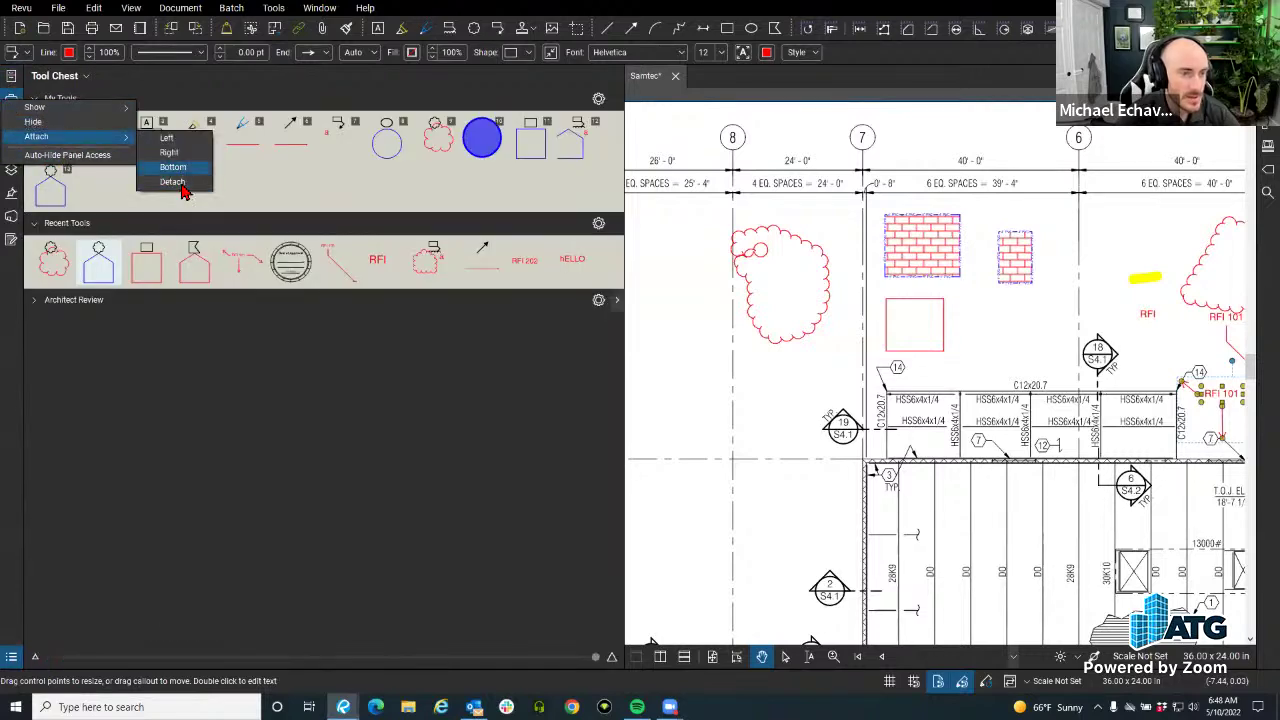
left_click(4, 261)
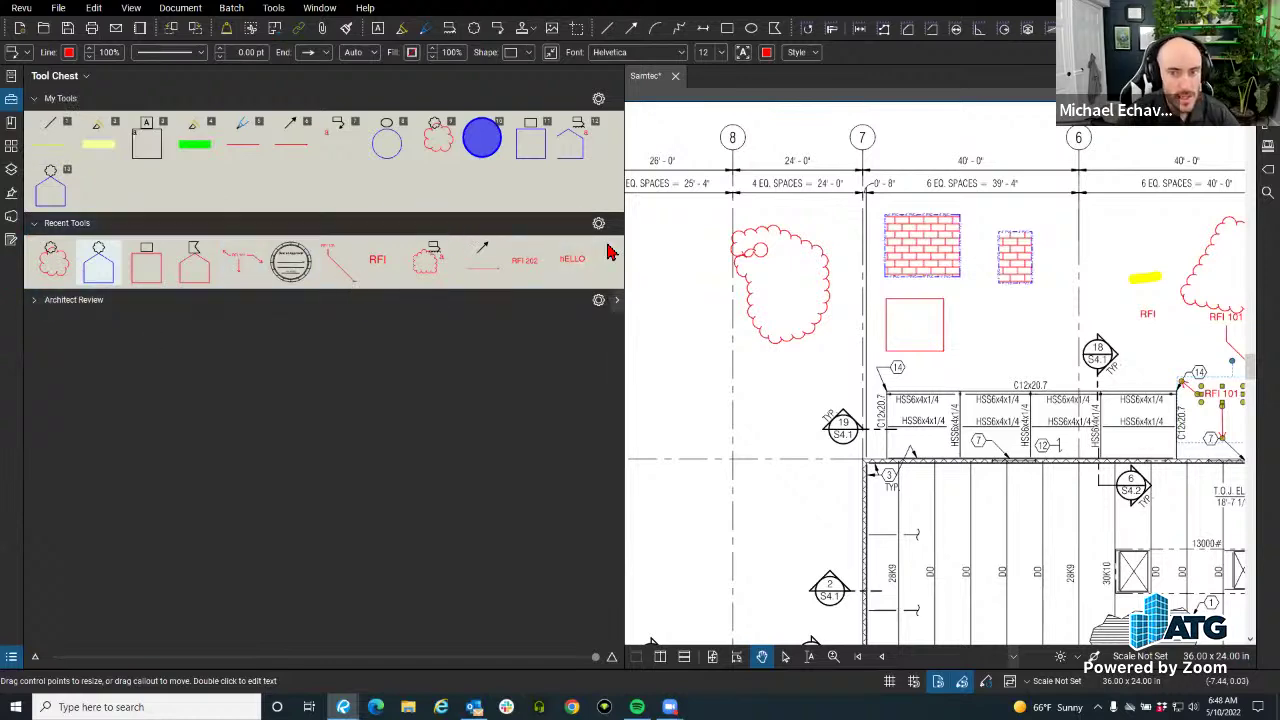
mouse_move(630, 246)
left_mouse_down()
mouse_move(357, 240)
mouse_move(314, 271)
left_mouse_up()
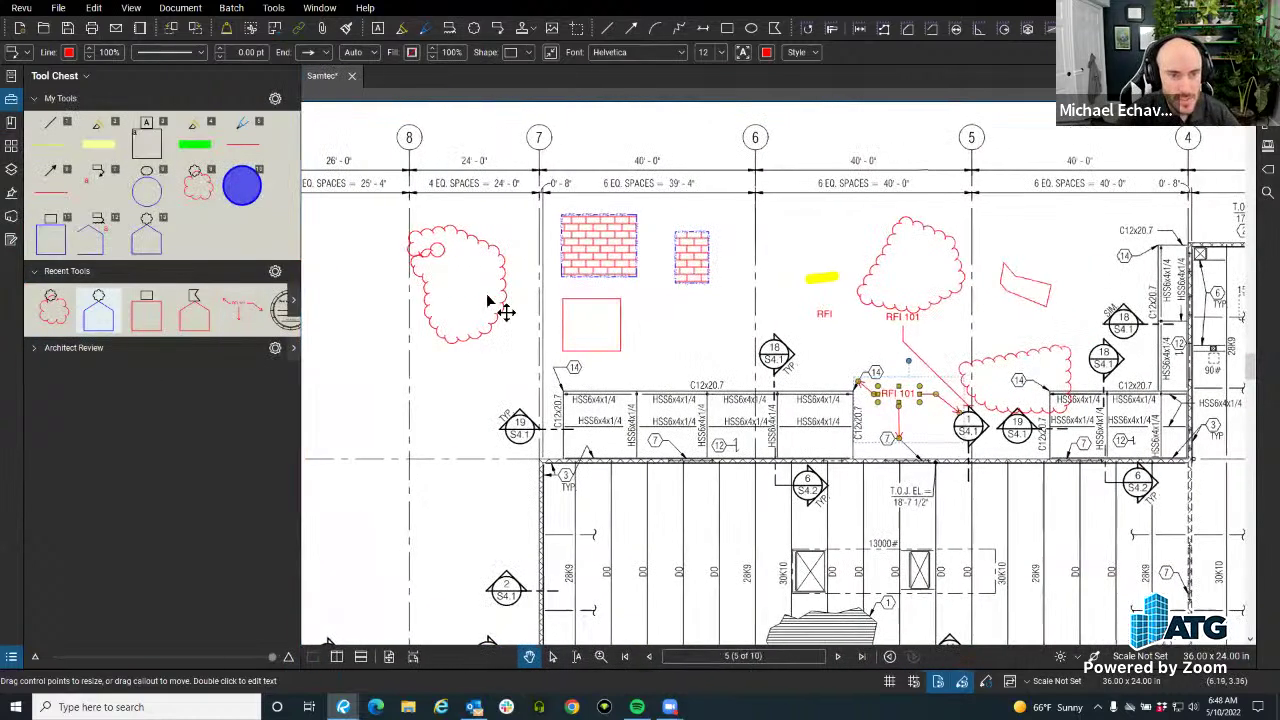
Add a horizontal dimension between gridlines 9 and 8 beside the cloud, and label it 11'.
scroll(514, 286, "down", 3)
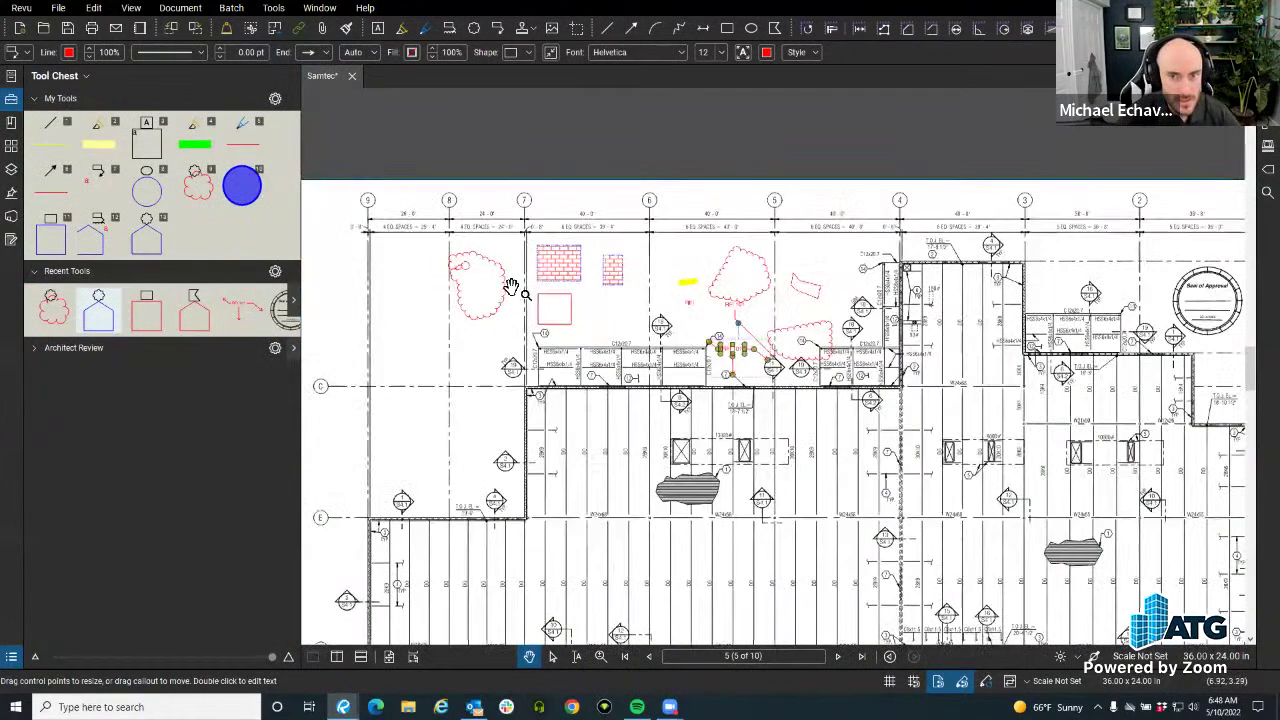
left_click(656, 30)
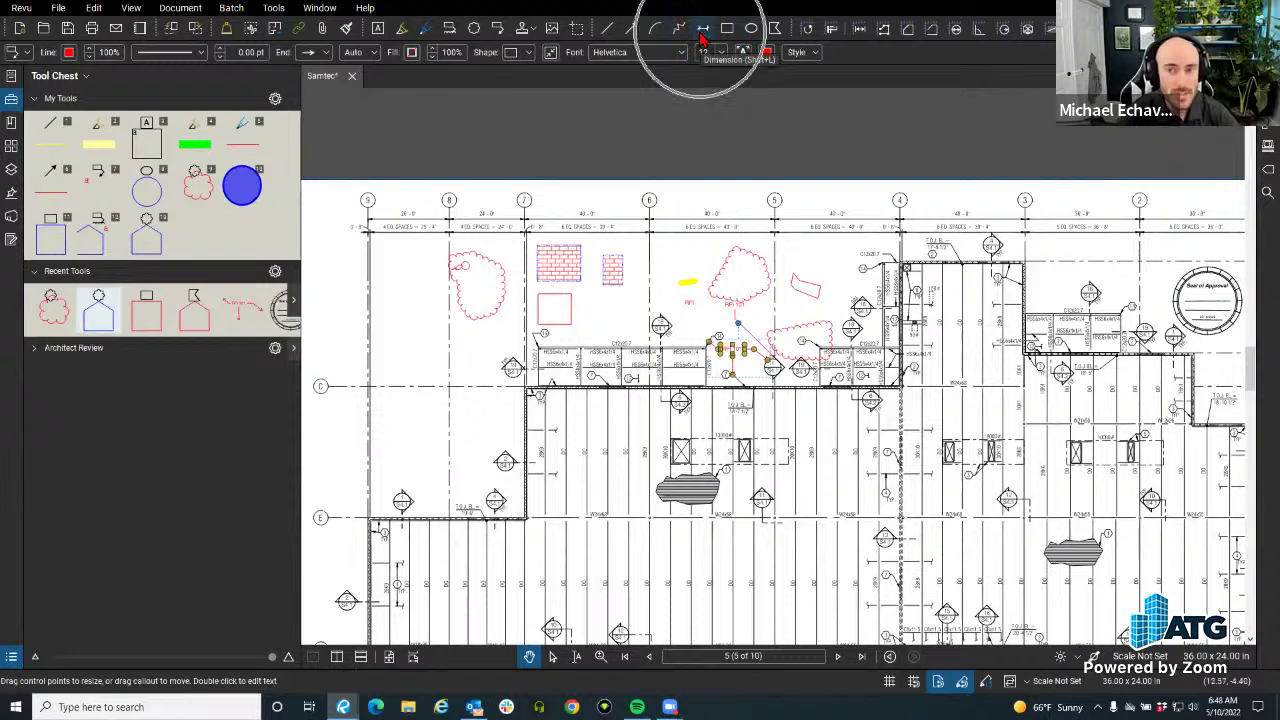
left_click(703, 28)
scroll(380, 268, "up", 5)
mouse_move(380, 268)
left_mouse_down()
mouse_move(586, 271)
mouse_move(576, 277)
mouse_move(598, 265)
left_mouse_up()
scroll(586, 271, "up", 8)
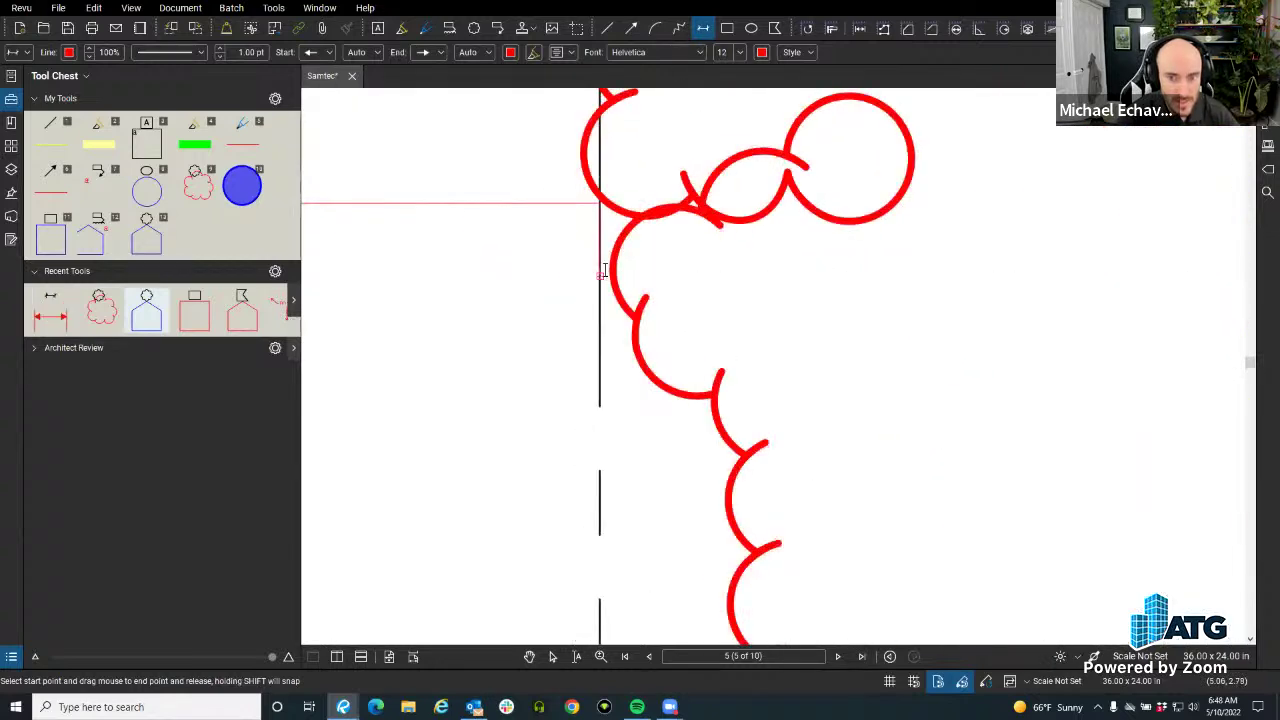
scroll(552, 272, "down", 8)
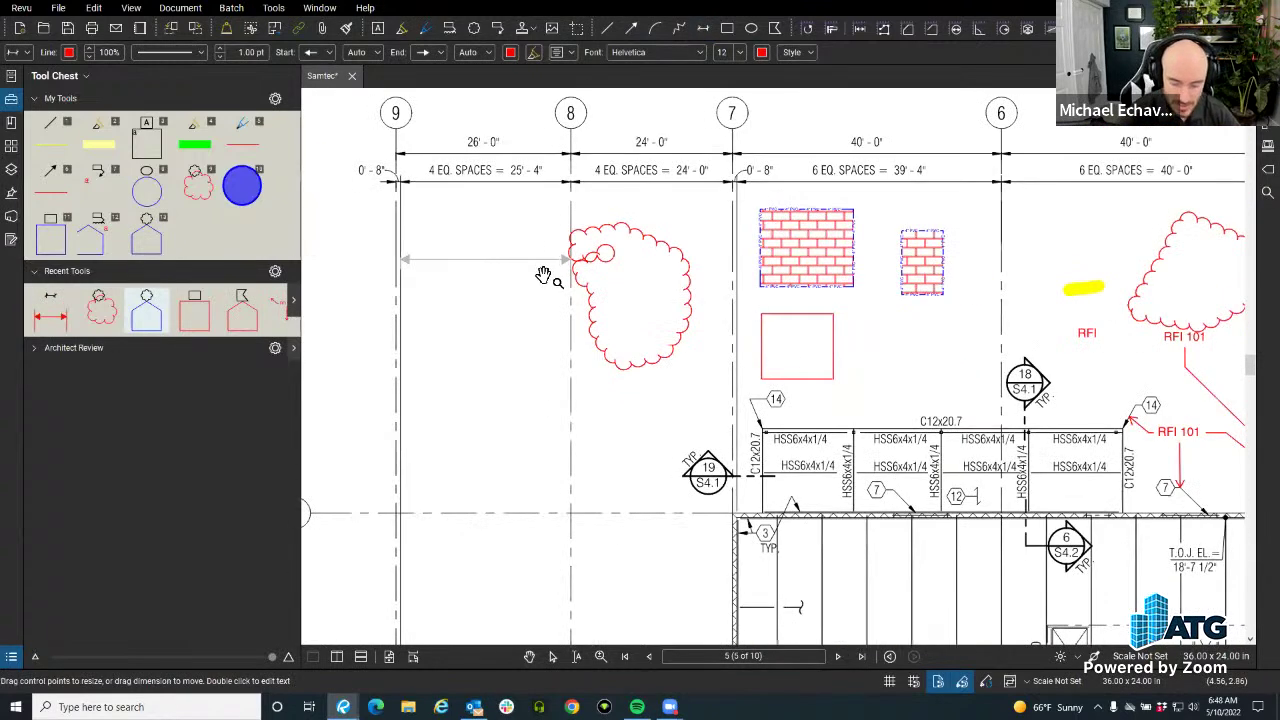
type("11")
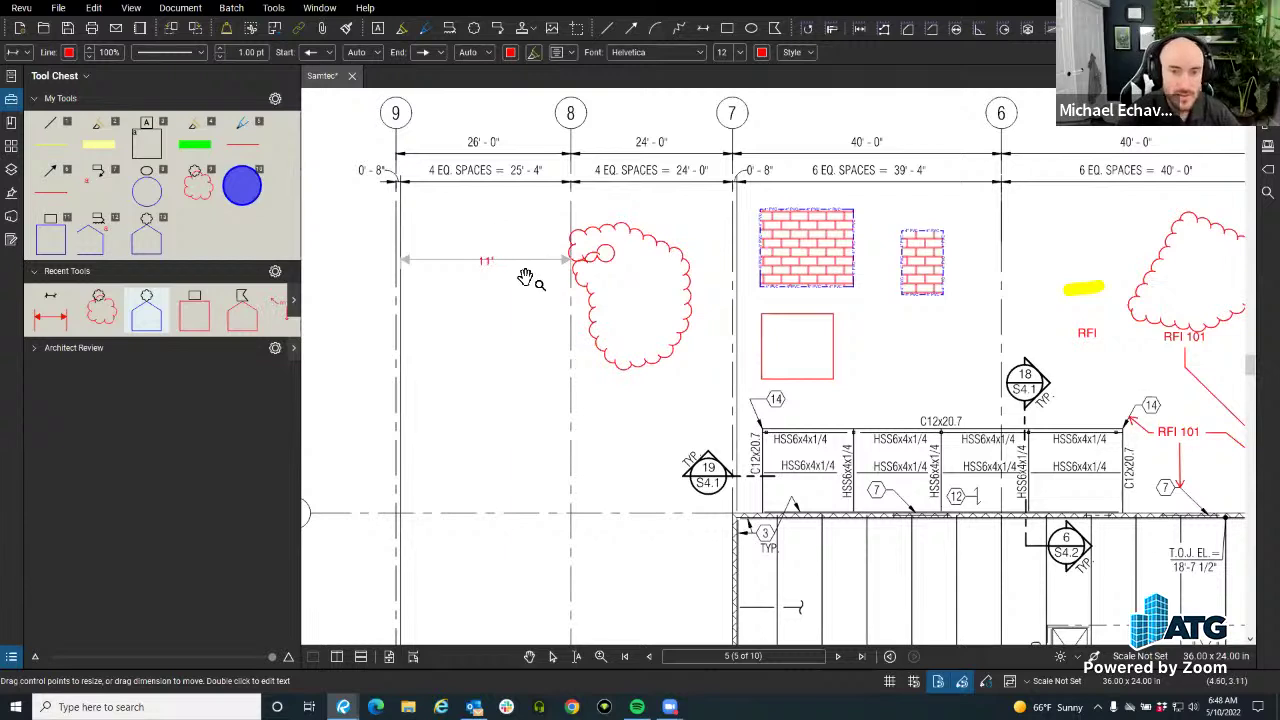
left_click_drag(491, 363, 480, 372)
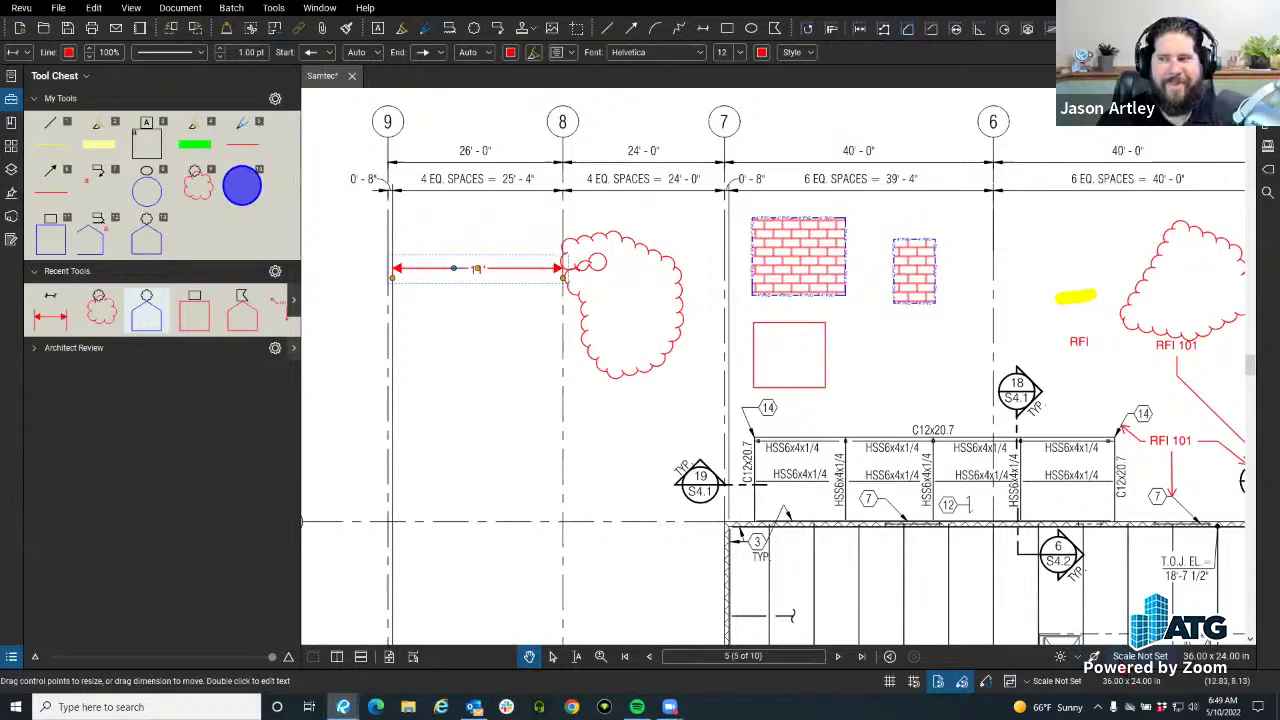
scroll(428, 286, "up", 4)
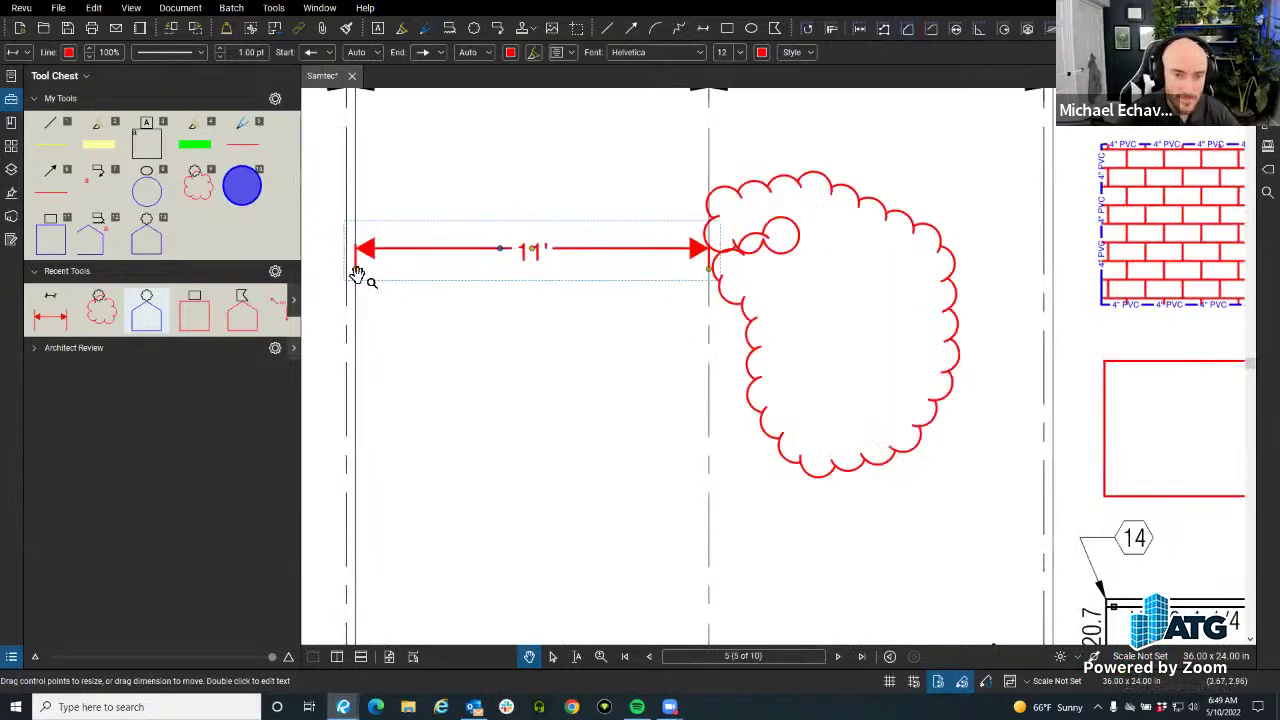
left_click(551, 337)
Move the 11' label off its dimension line, placing it above the line on a leader toward gridline 9.
scroll(551, 337, "up", 2)
scroll(551, 337, "down", 4)
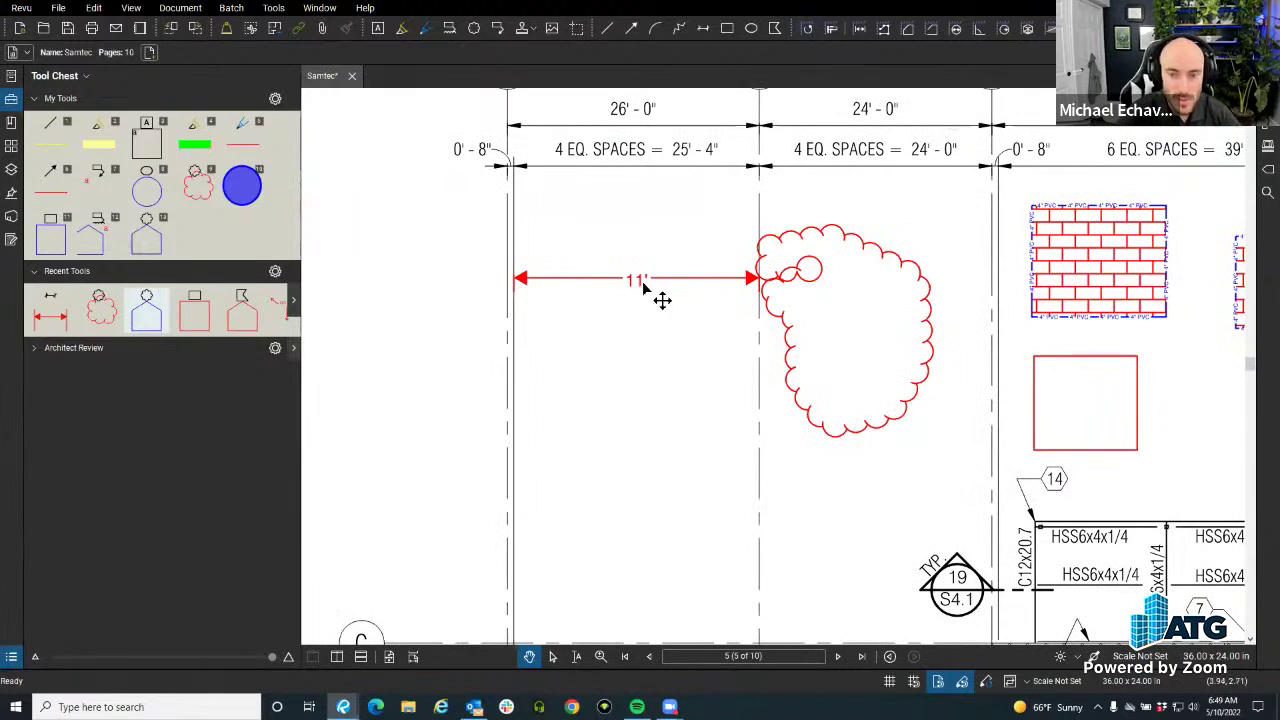
key("ctrl")
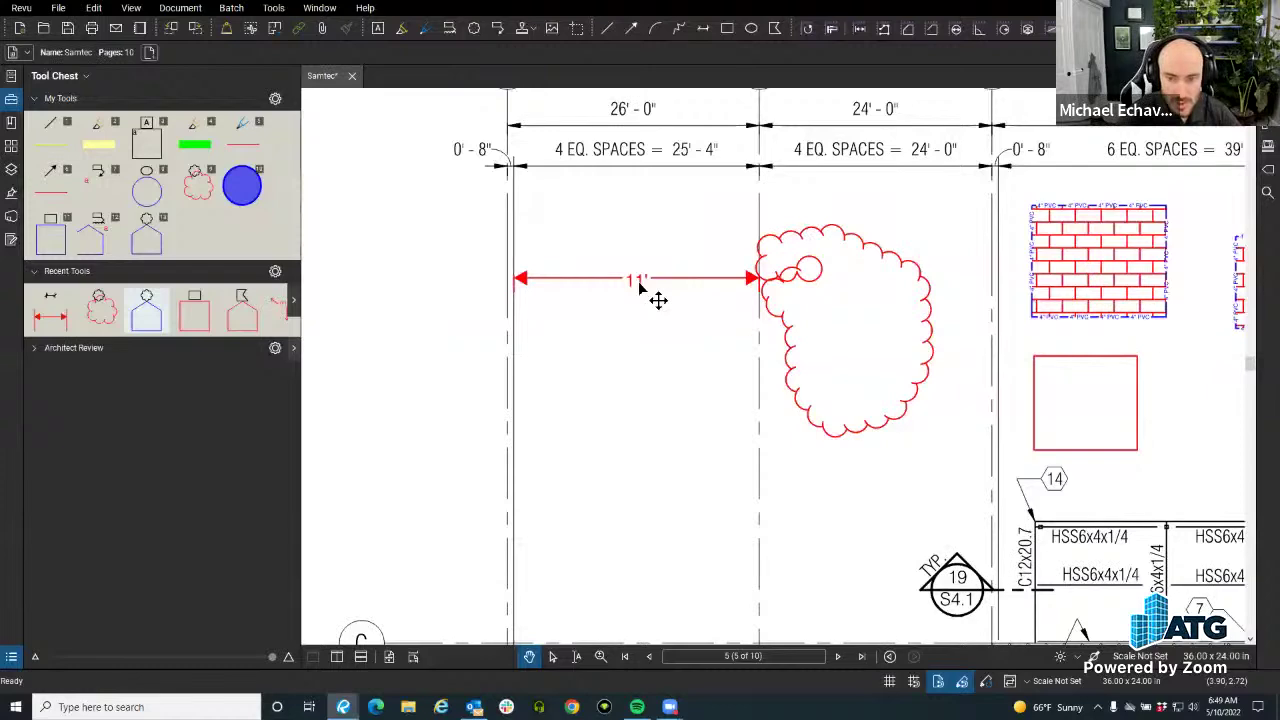
scroll(641, 286, "up", 5)
left_click(630, 263)
key("ctrl")
key("ctrl")
double_click(641, 290)
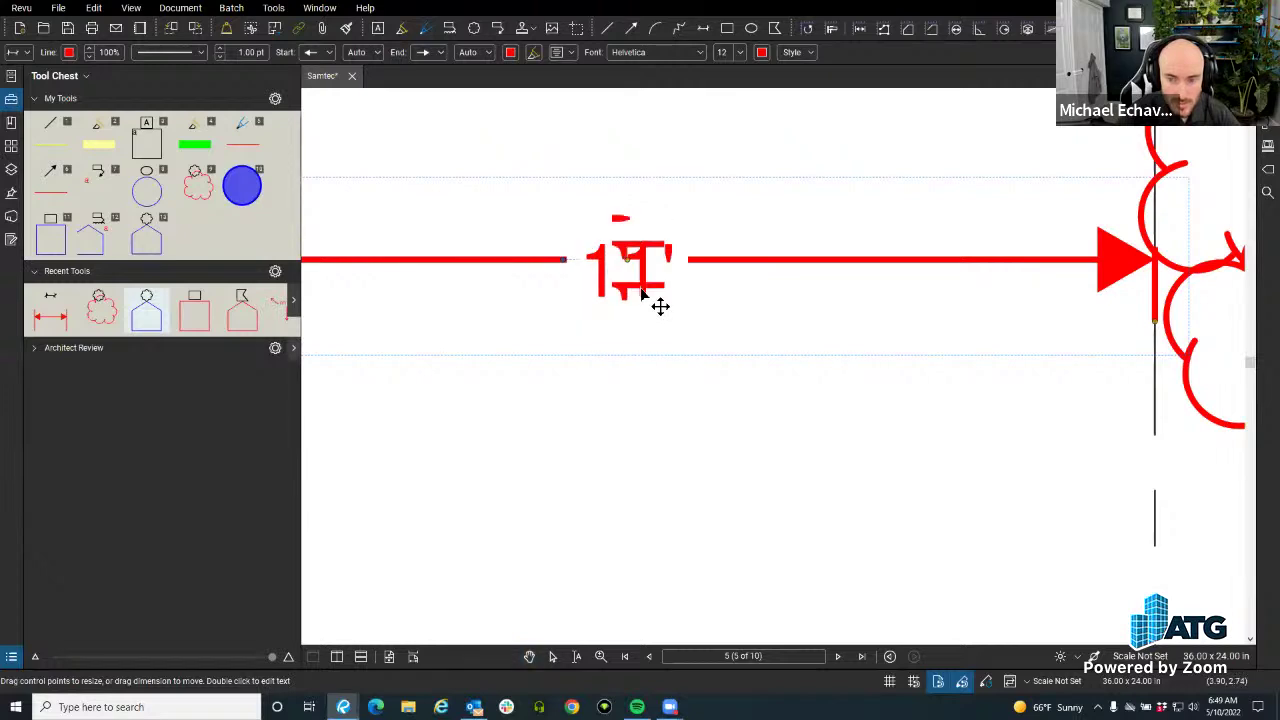
left_click_drag(641, 290, 449, 134)
scroll(606, 343, "down", 3)
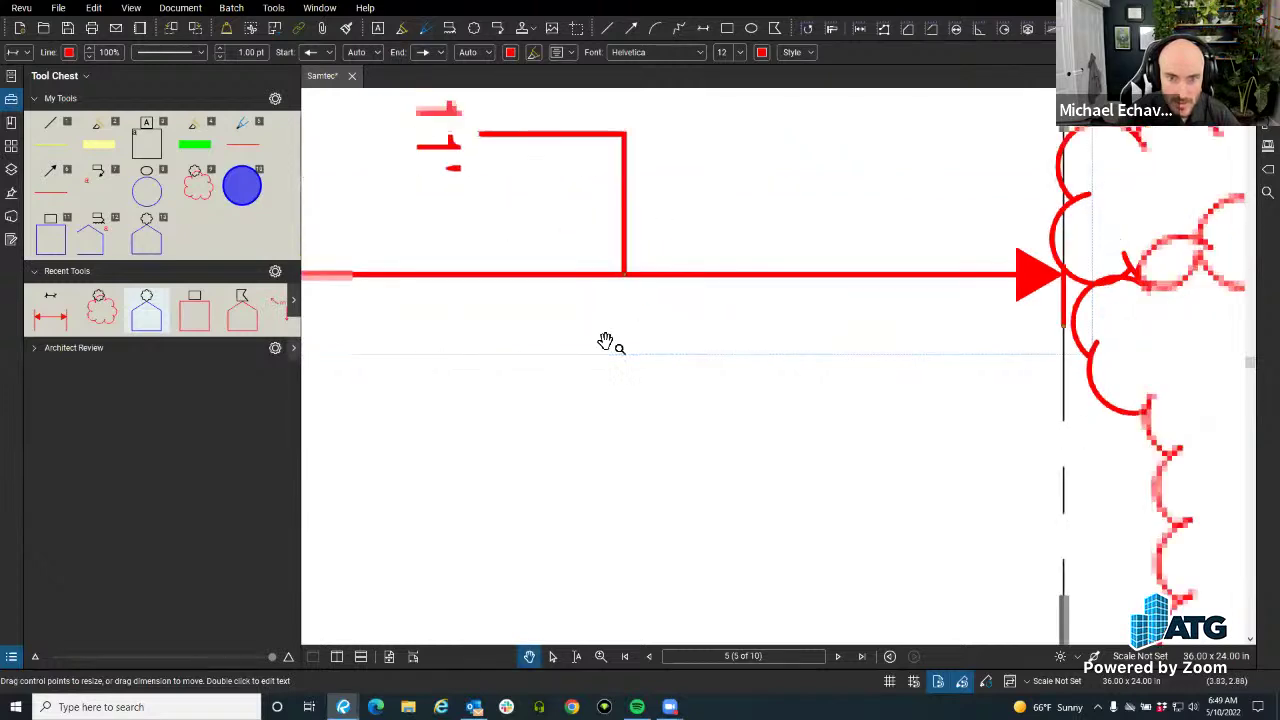
left_click_drag(531, 213, 448, 302)
scroll(522, 446, "down", 5)
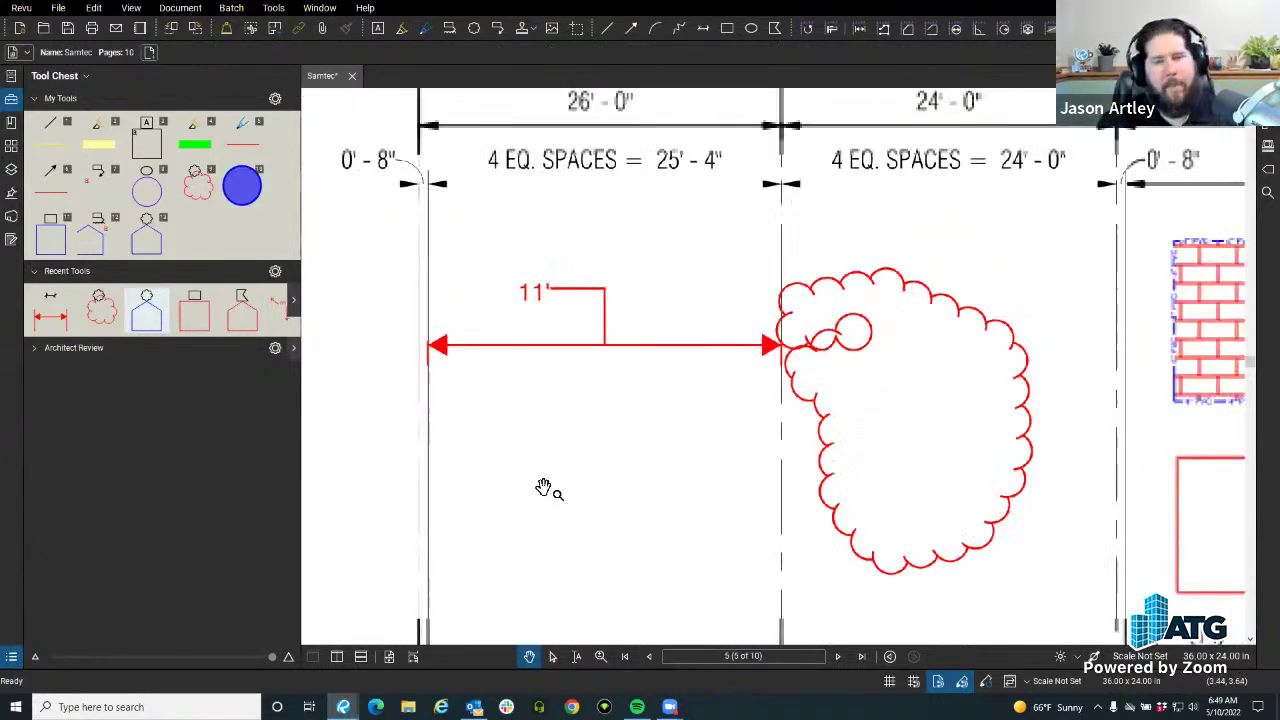
Go to the appended markup summary on page 8 and follow the RFI 203 cloud's thumbnail link back to the plan.
scroll(557, 491, "up", 3)
scroll(605, 345, "down", 3)
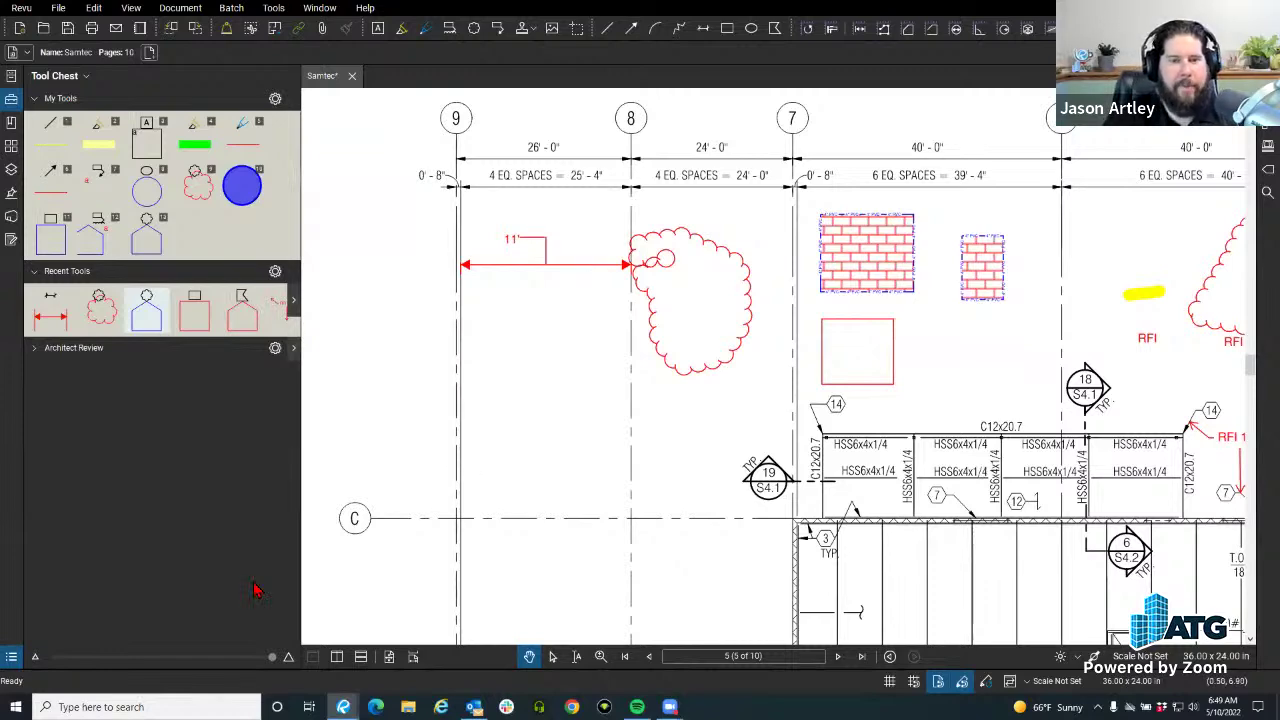
left_click(838, 657)
left_click(838, 657)
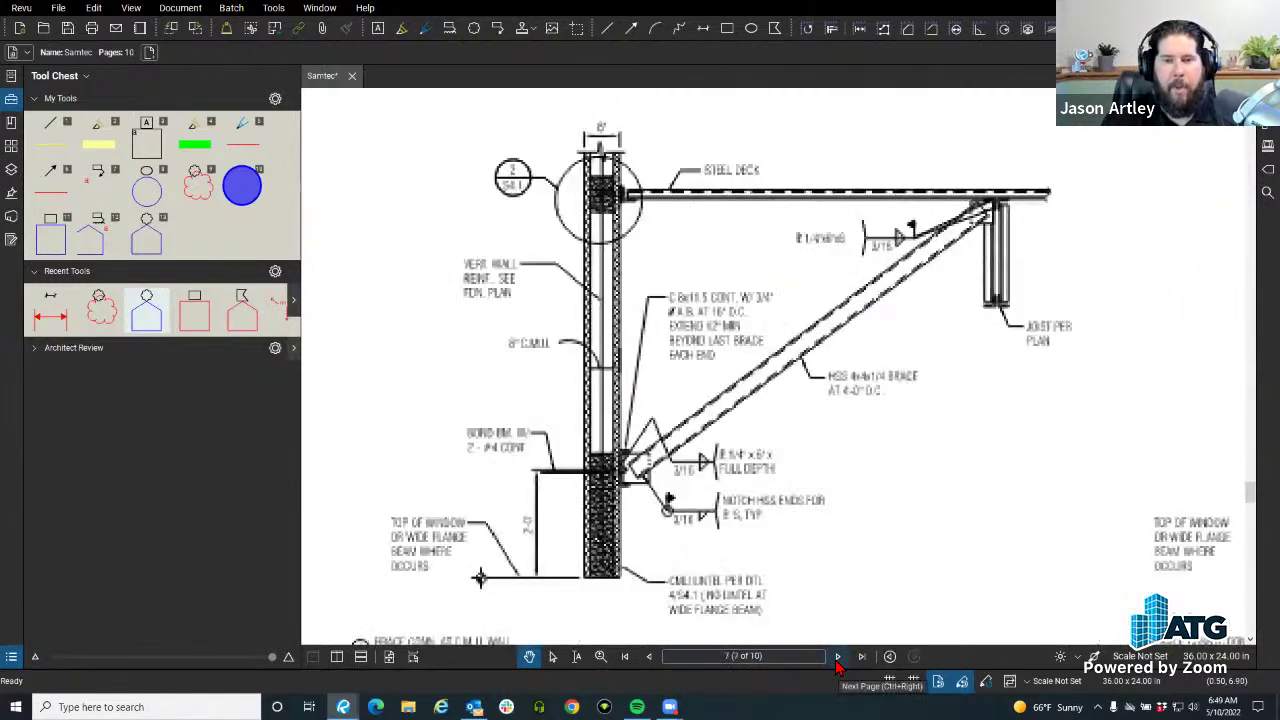
left_click(838, 657)
scroll(661, 200, "down", 3)
scroll(661, 200, "up", 3)
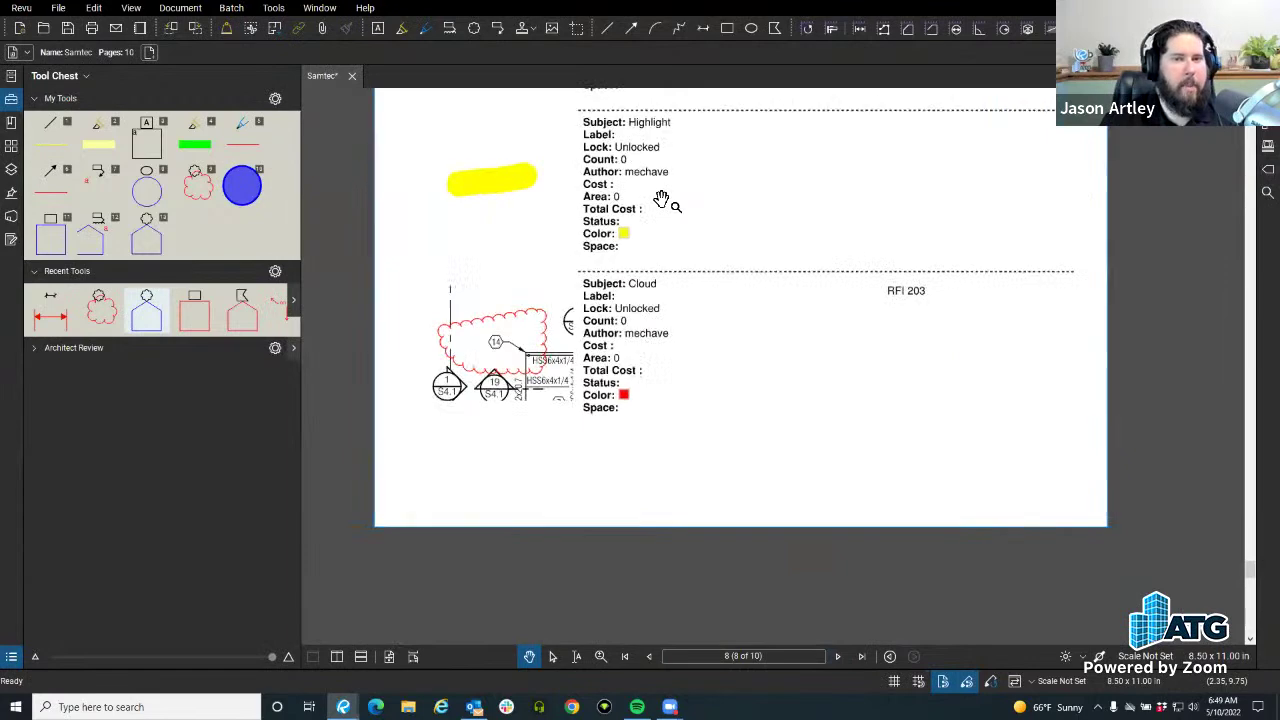
left_click(481, 368)
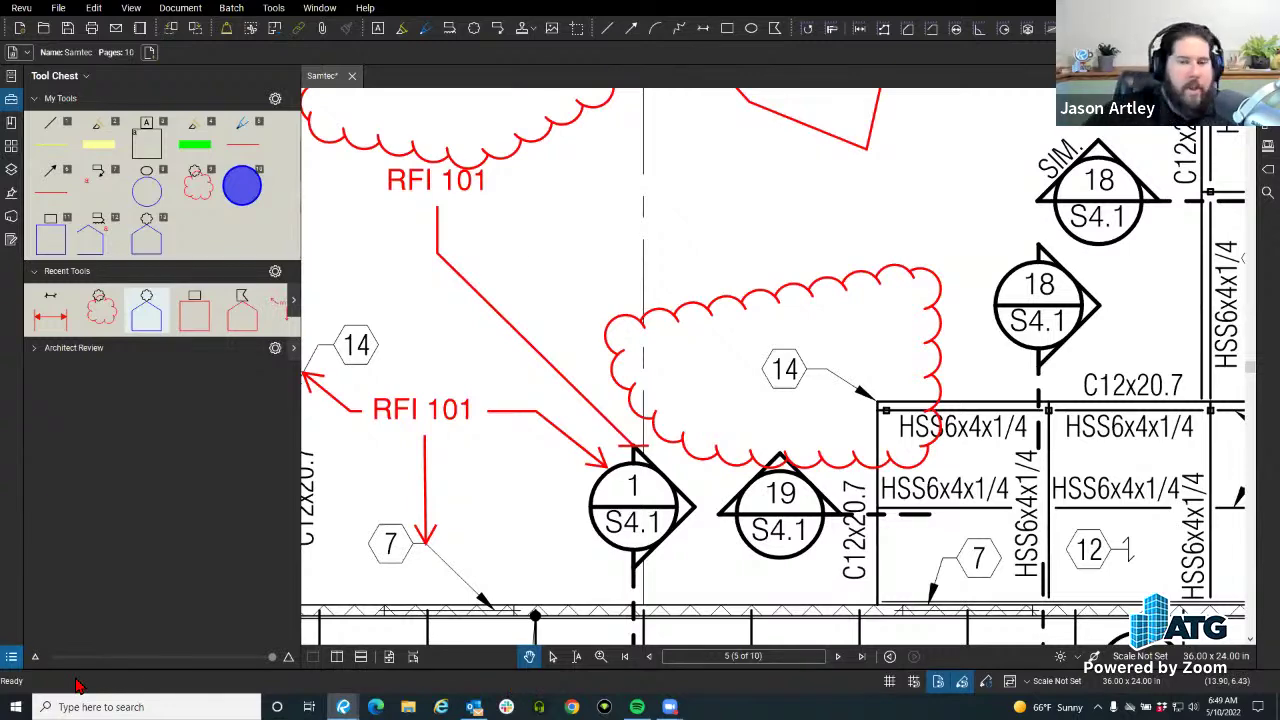
Show the Markups List, review the PDF markup summary's output settings, cancel, and hide the list again.
left_click(11, 657)
left_click(450, 291)
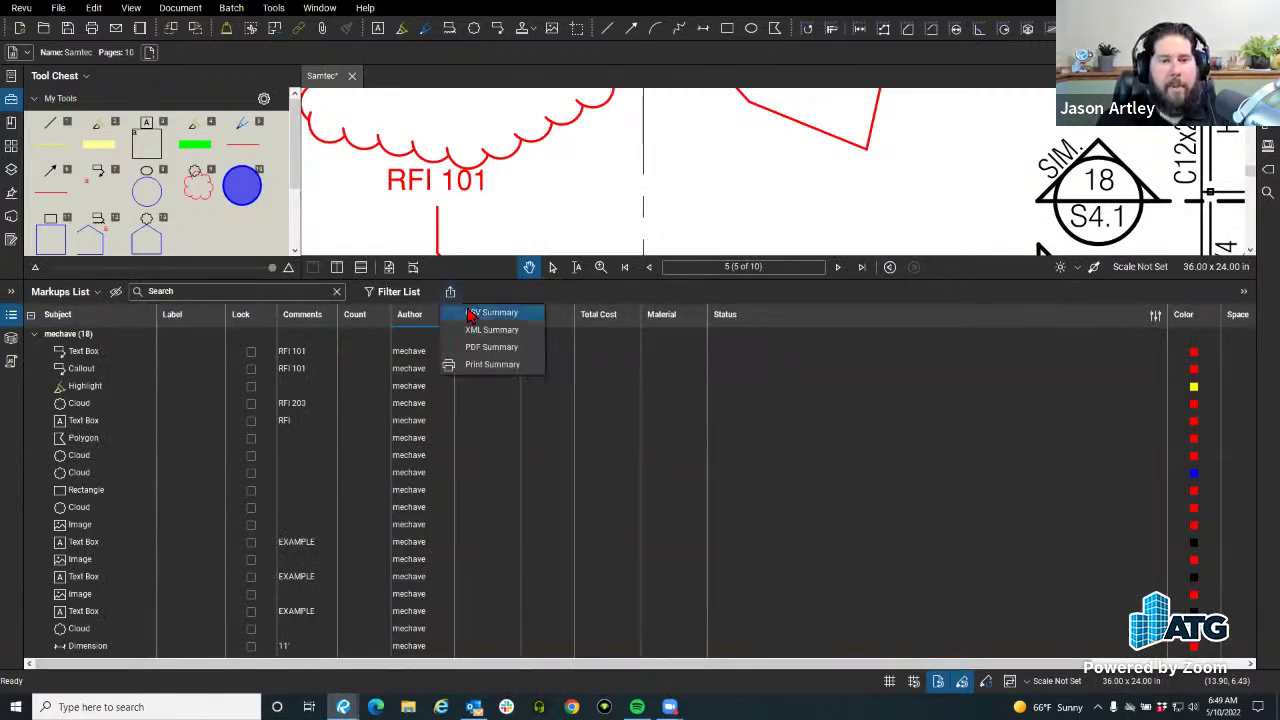
left_click(492, 357)
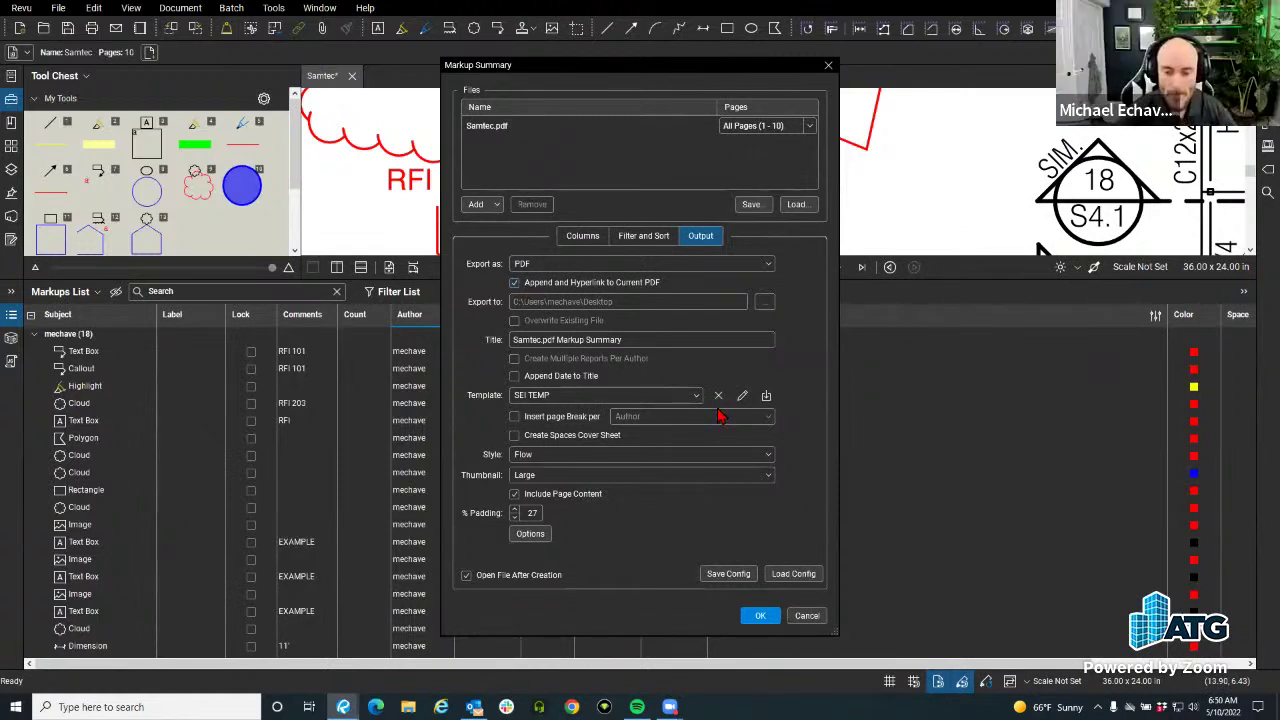
left_click(802, 616)
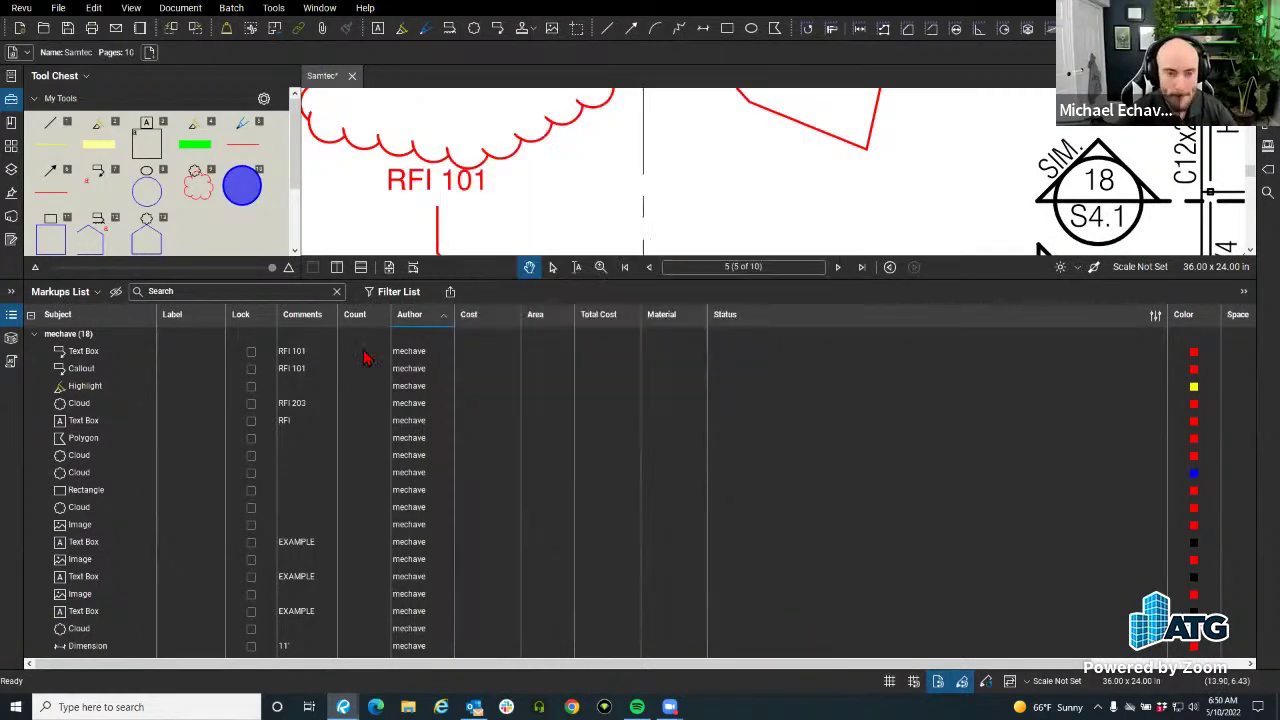
left_click(8, 315)
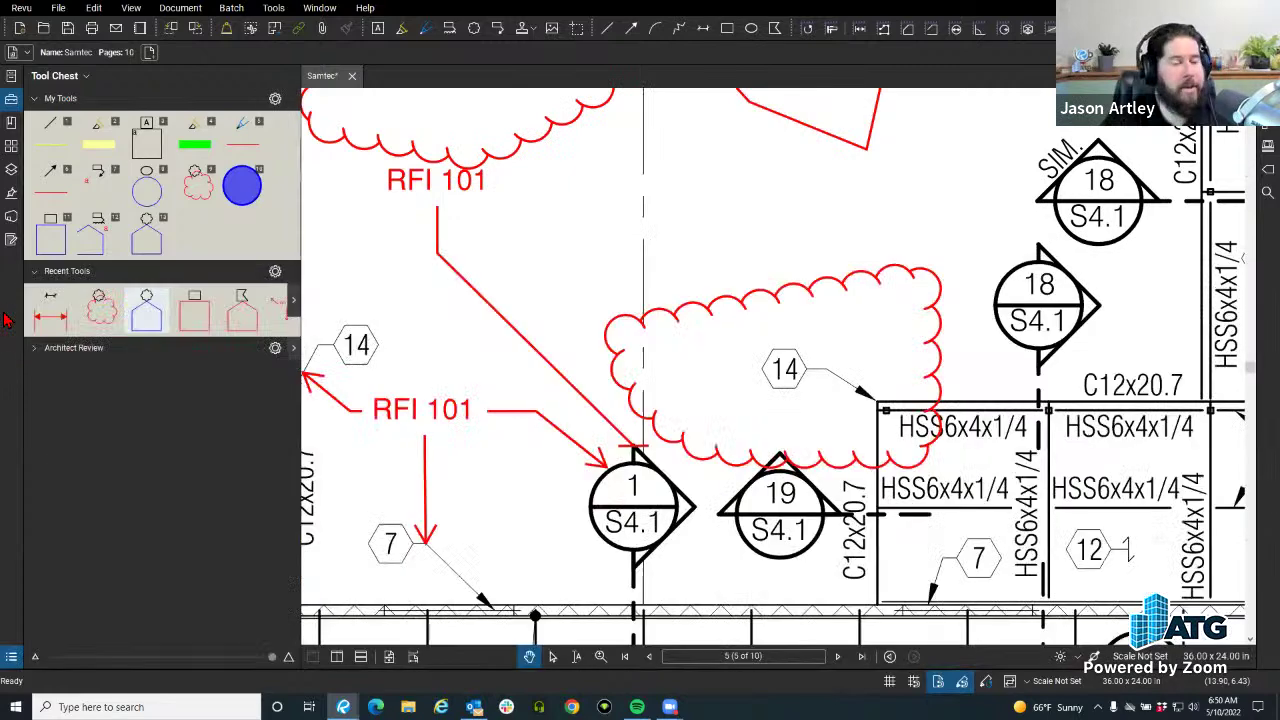
Collapse the Tool Chest to examine the 11' dimension and cloud near gridlines 9 and 8, and reopen the panel.
left_click(10, 105)
scroll(510, 410, "down", 5)
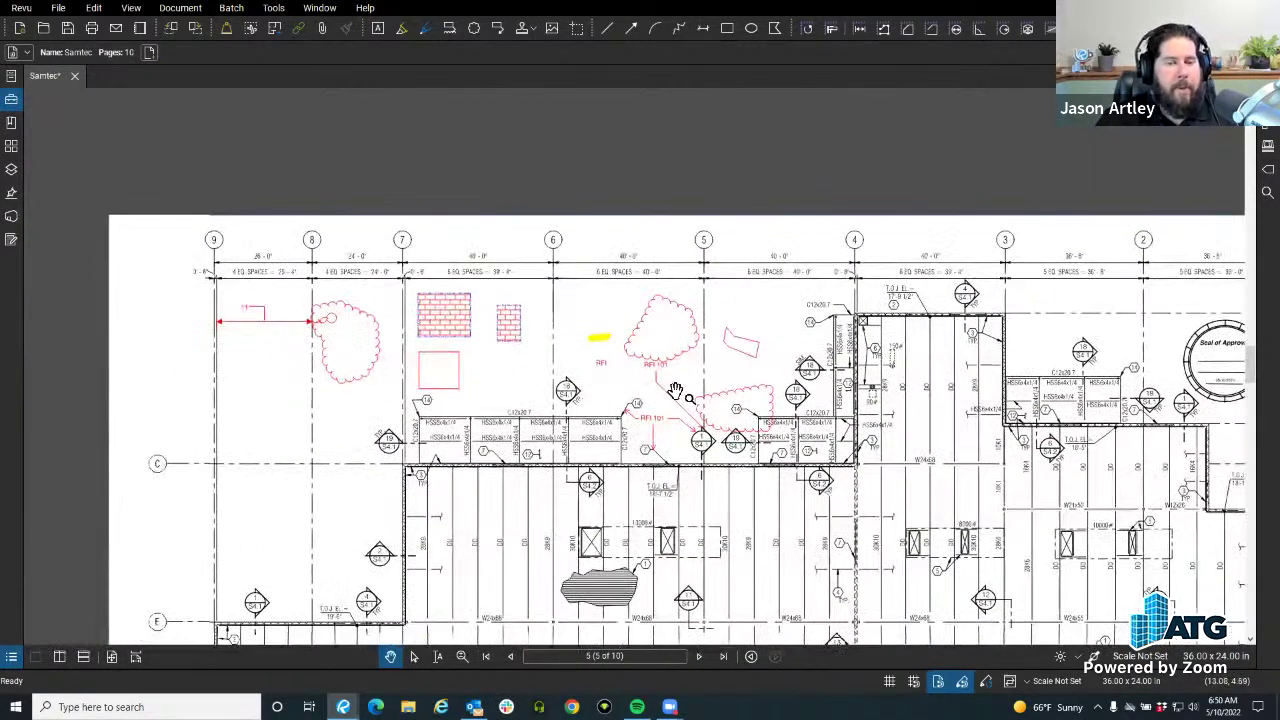
scroll(236, 446, "up", 3)
left_click_drag(236, 446, 409, 511)
scroll(403, 417, "up", 2)
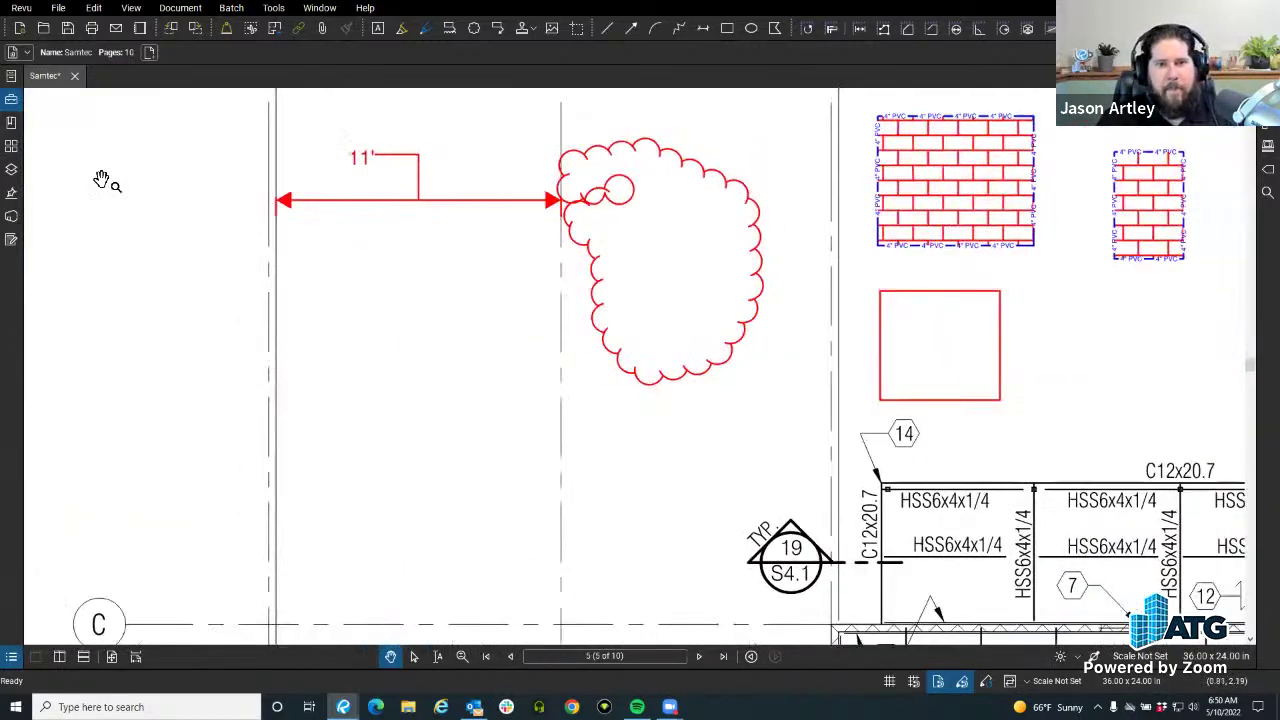
left_click(12, 100)
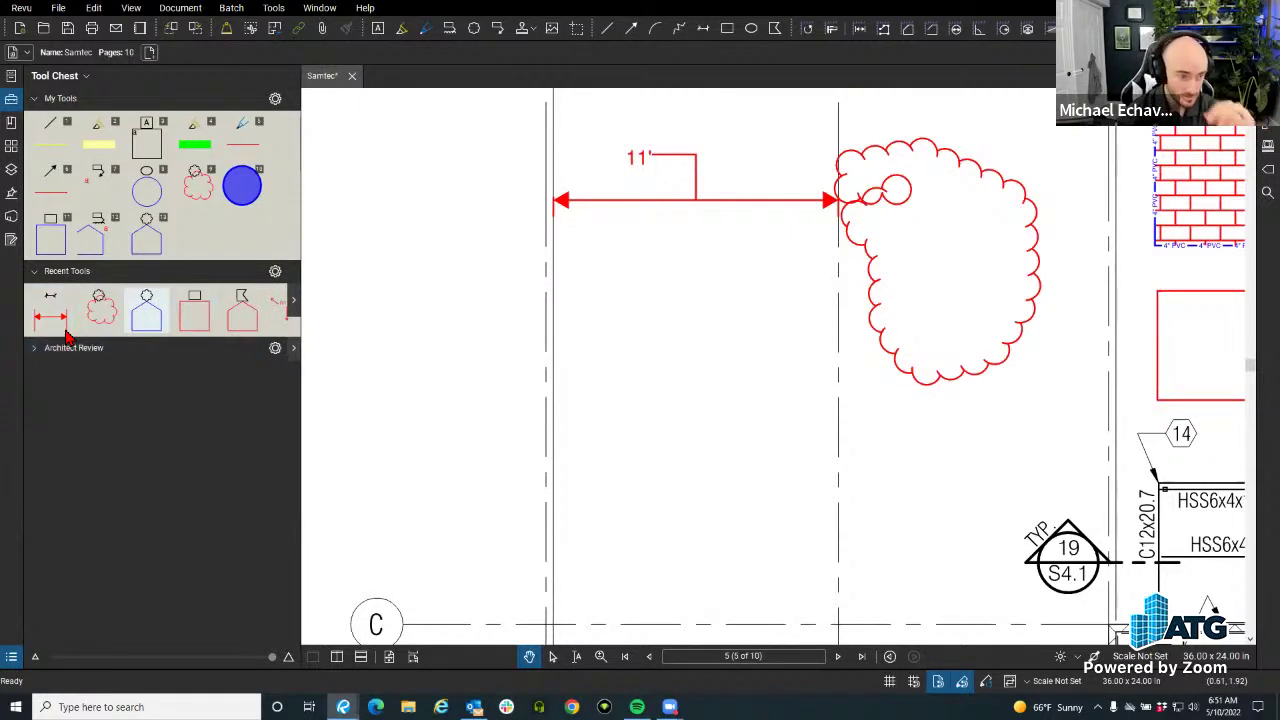
Draw a small rectangular brick-hatched cloud below the 11' dimension with the blue cloud tool from Recent Tools.
left_click(150, 305)
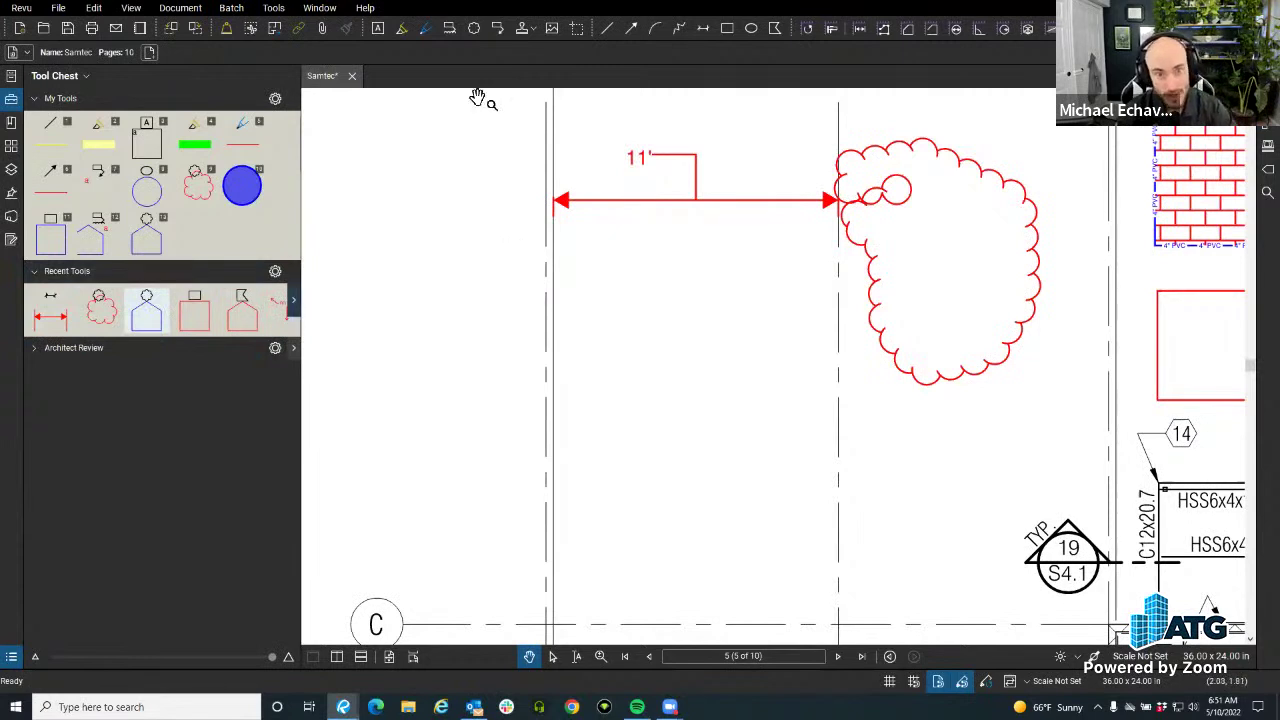
key("ctrl")
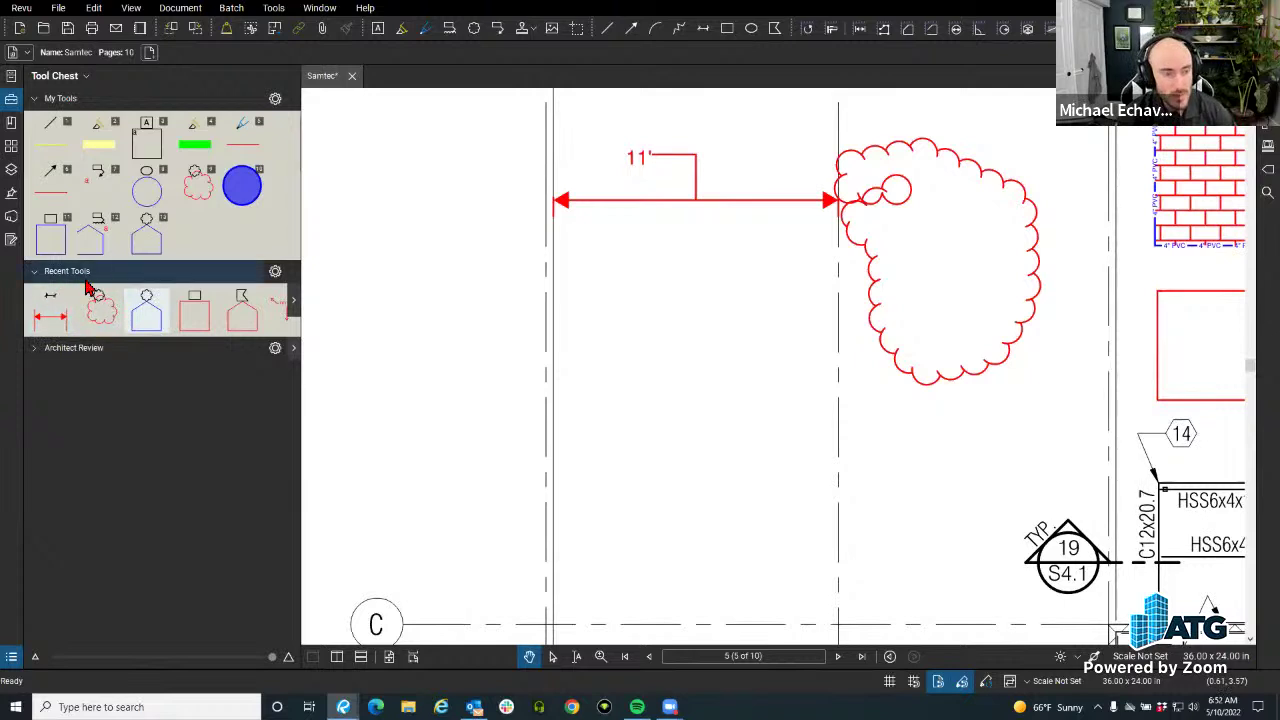
left_click(50, 320)
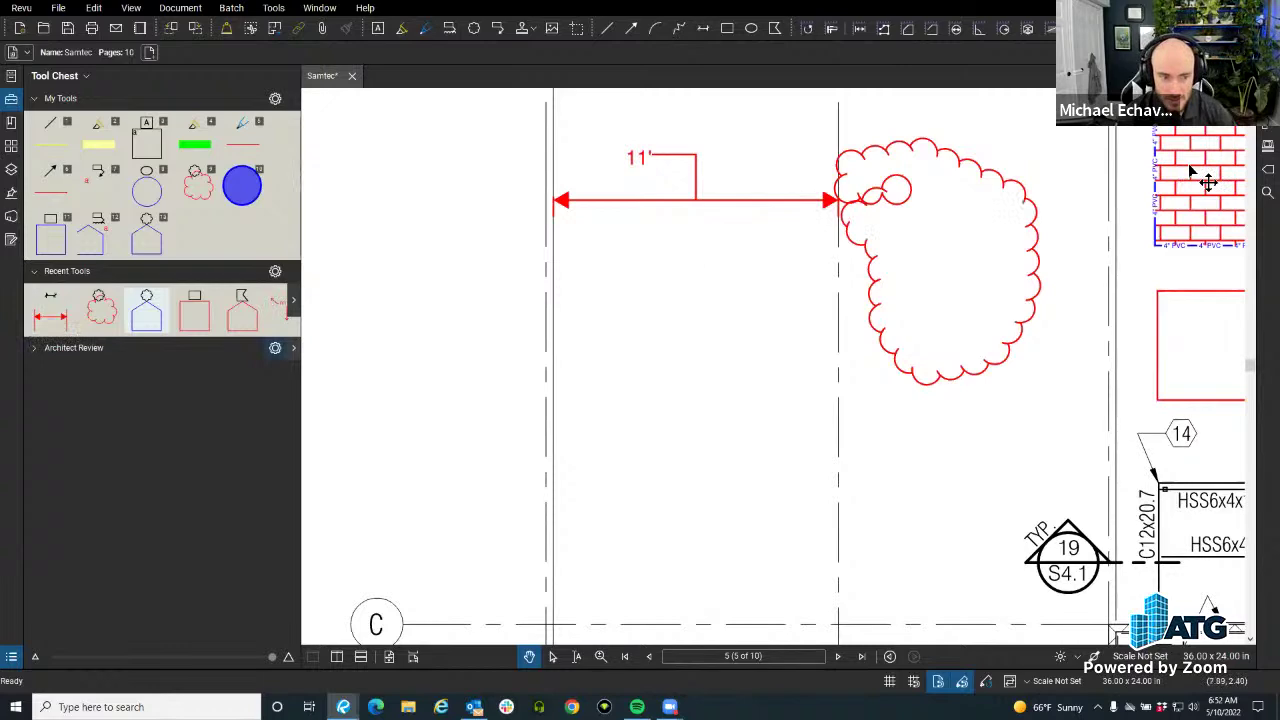
left_click(1181, 198)
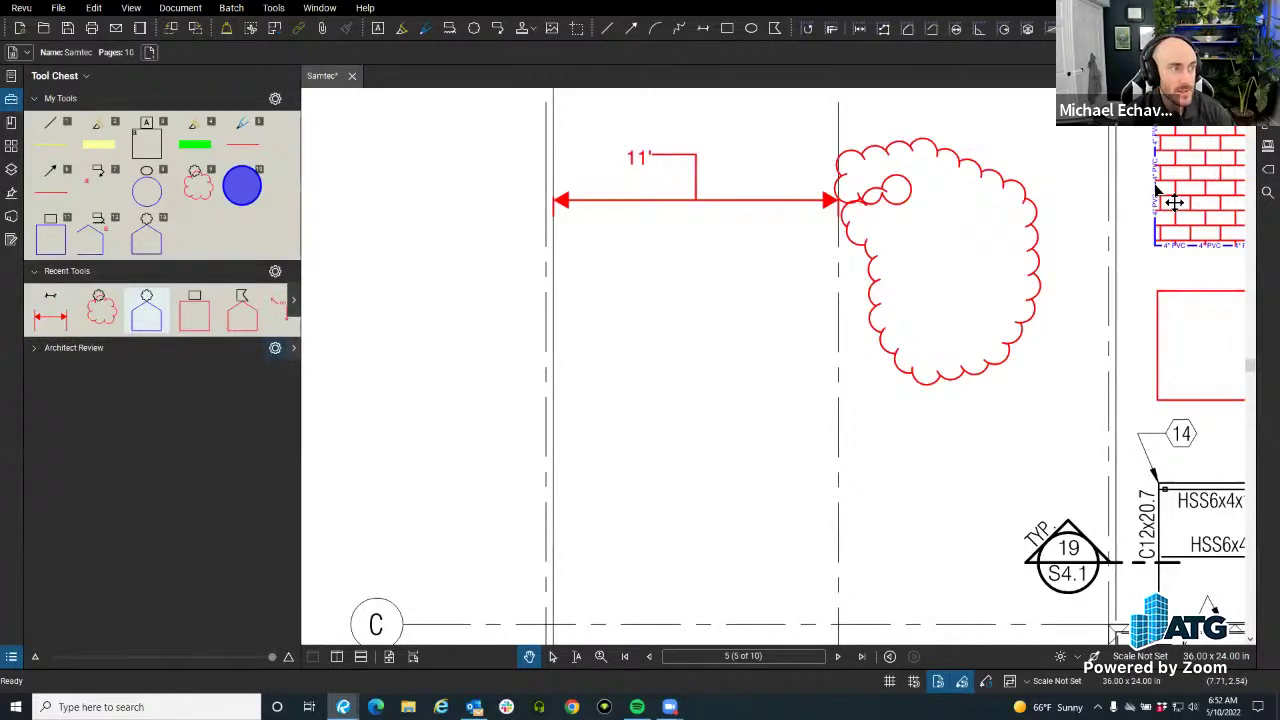
scroll(1100, 300, "right", 3)
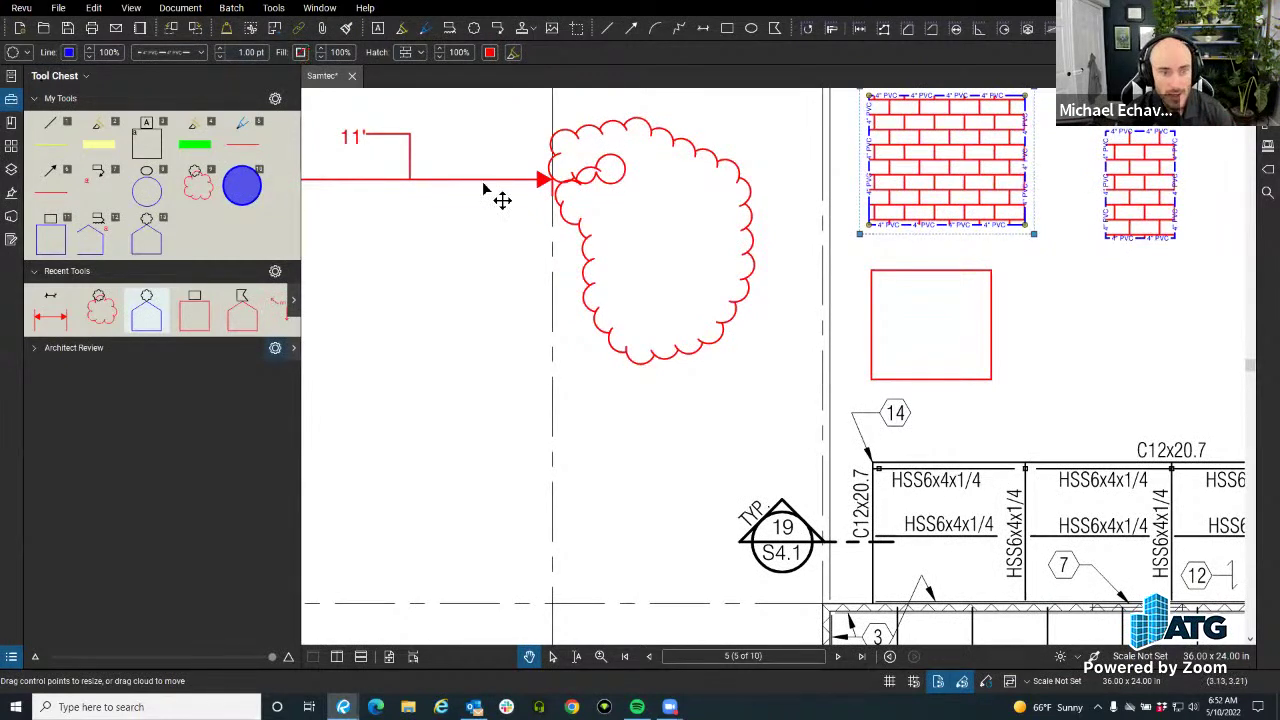
left_click(128, 316)
left_click_drag(357, 335, 484, 430)
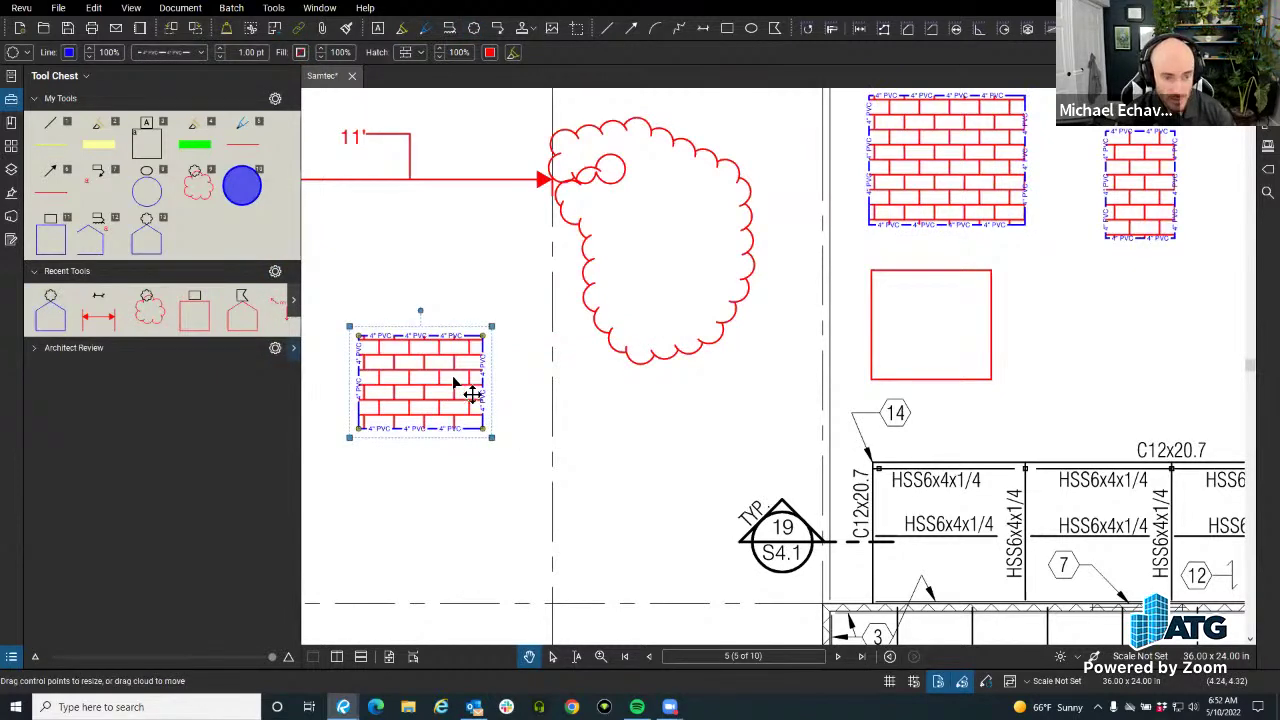
Switch the recent brick cloud tool to Drawing Mode and place an exact copy directly below the larger brick markup, over the red rectangle.
right_click(48, 318)
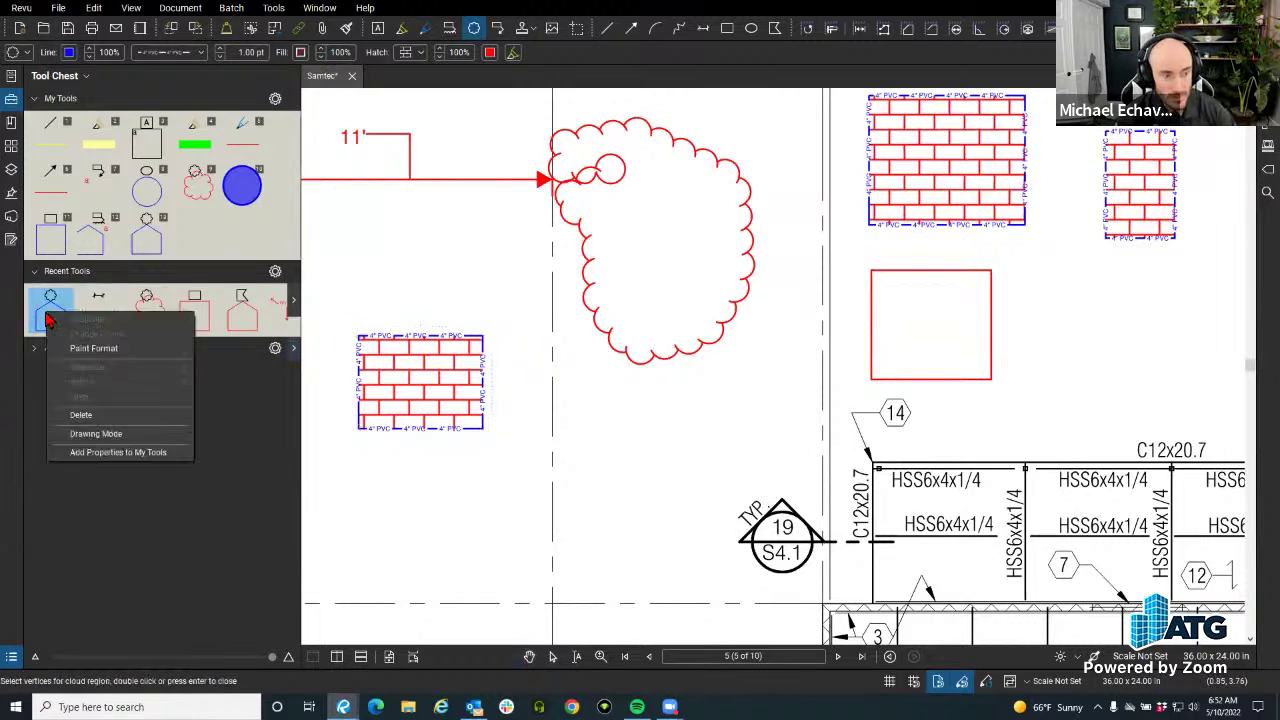
left_click(88, 413)
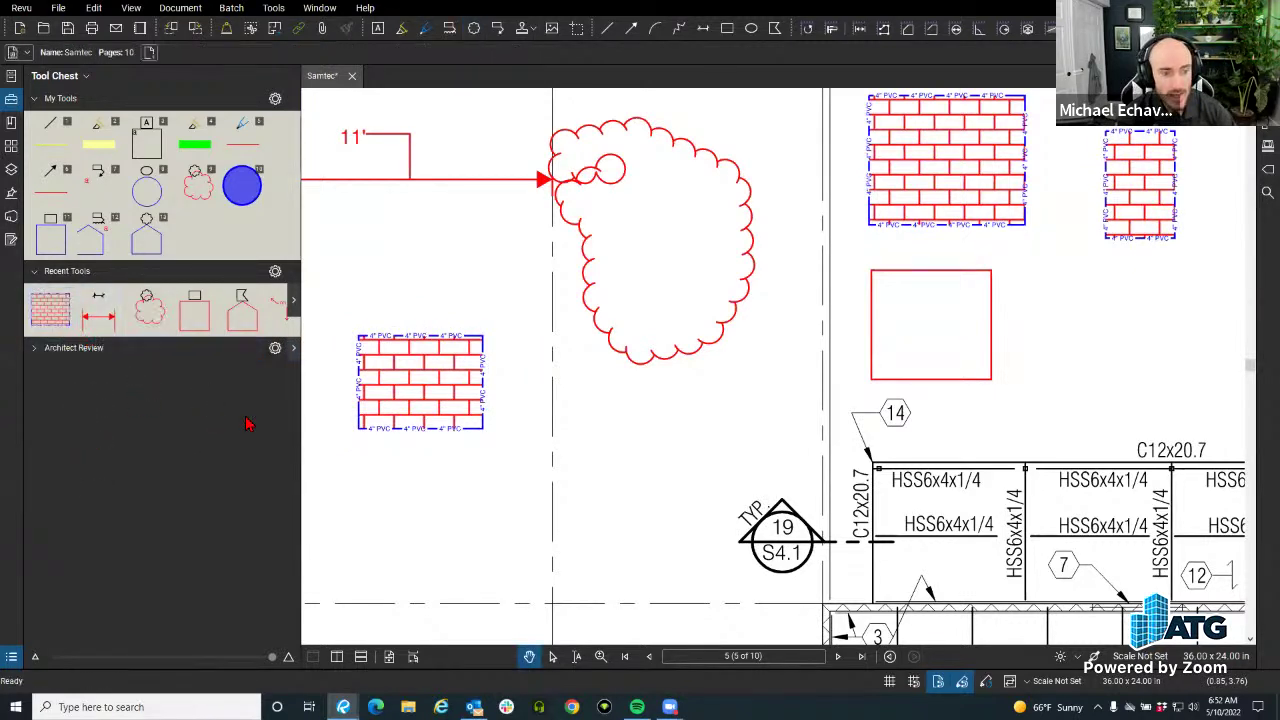
left_click(63, 326)
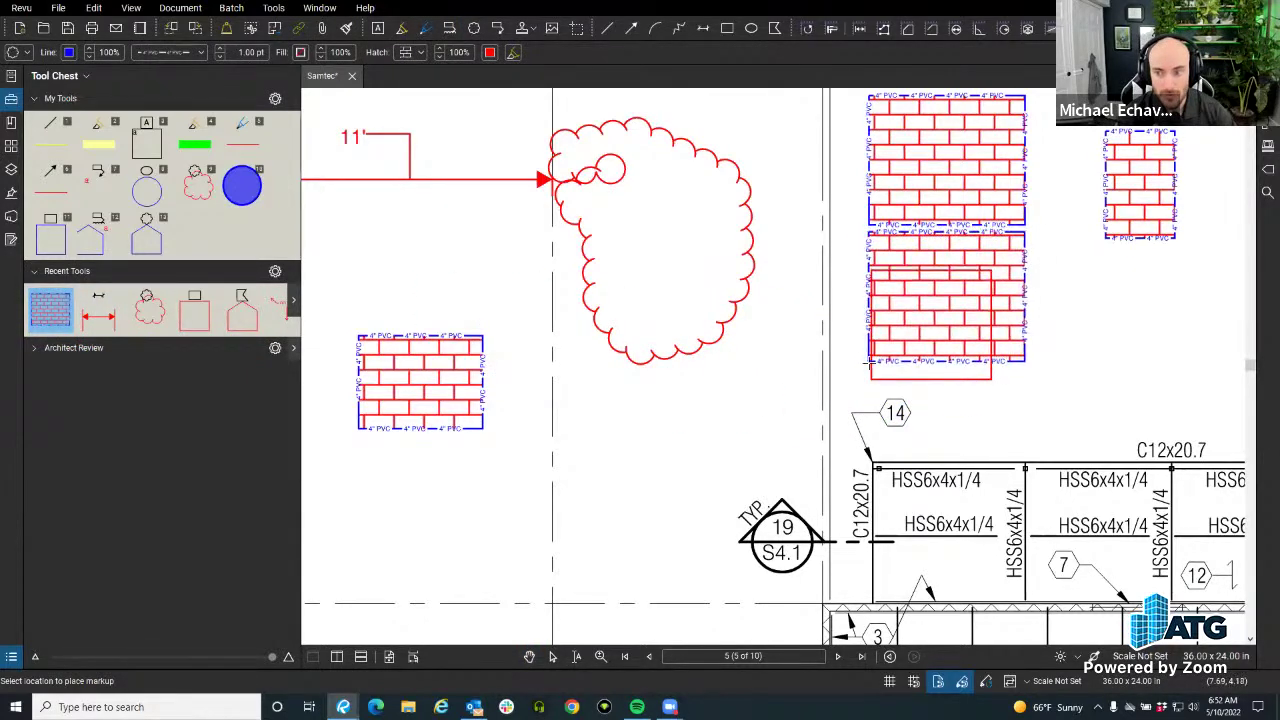
left_click(869, 364)
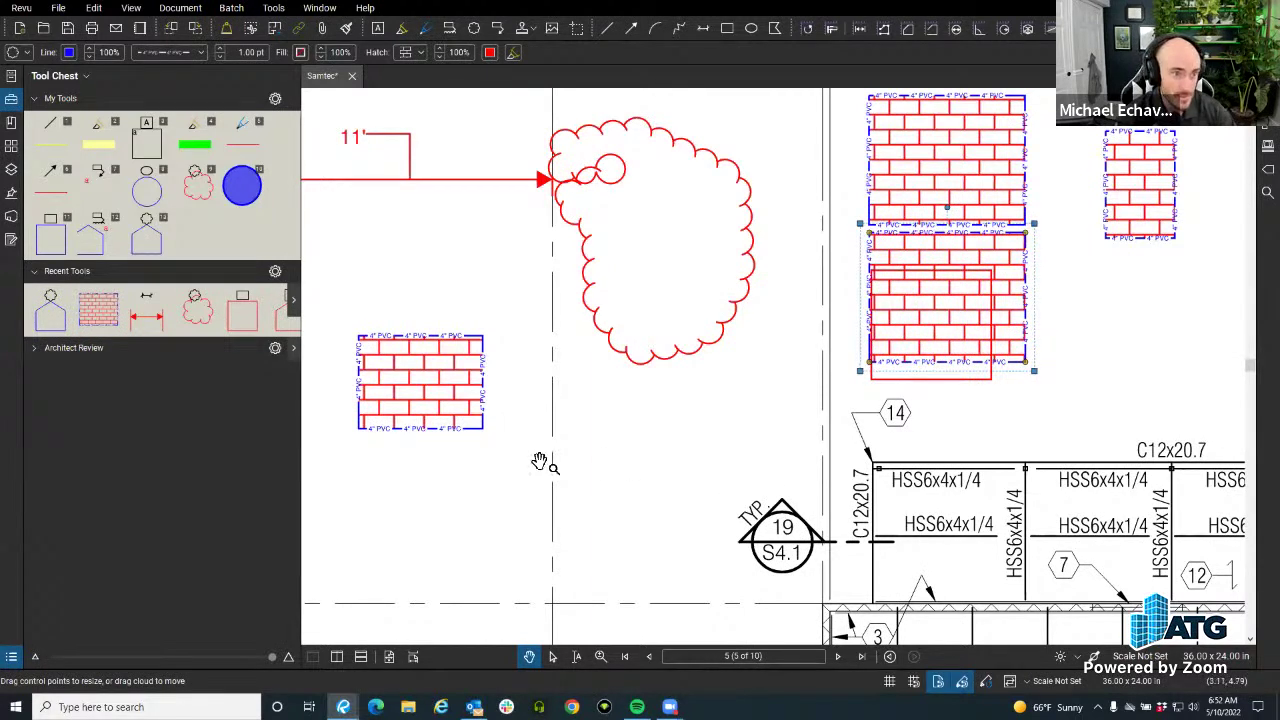
Toggle the recent brick tool between its properties and drawing modes, and save it to My Tools in Drawing Mode.
left_click(98, 312)
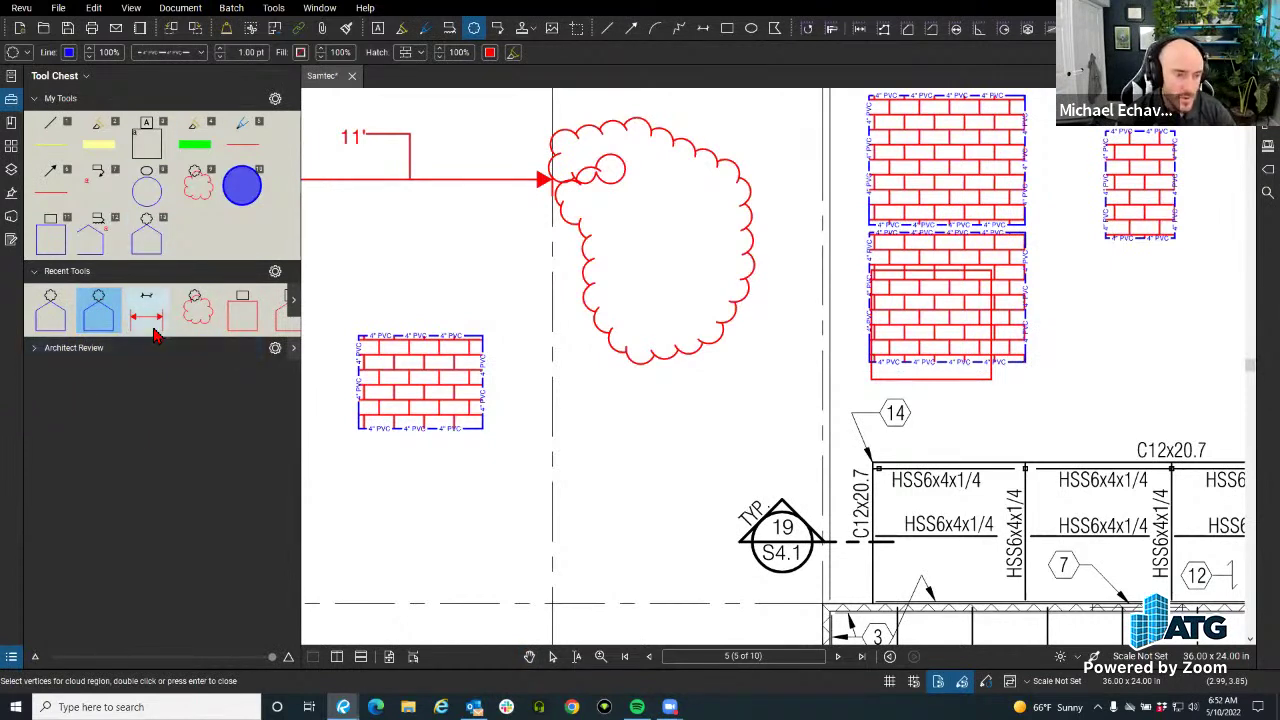
left_click(118, 316)
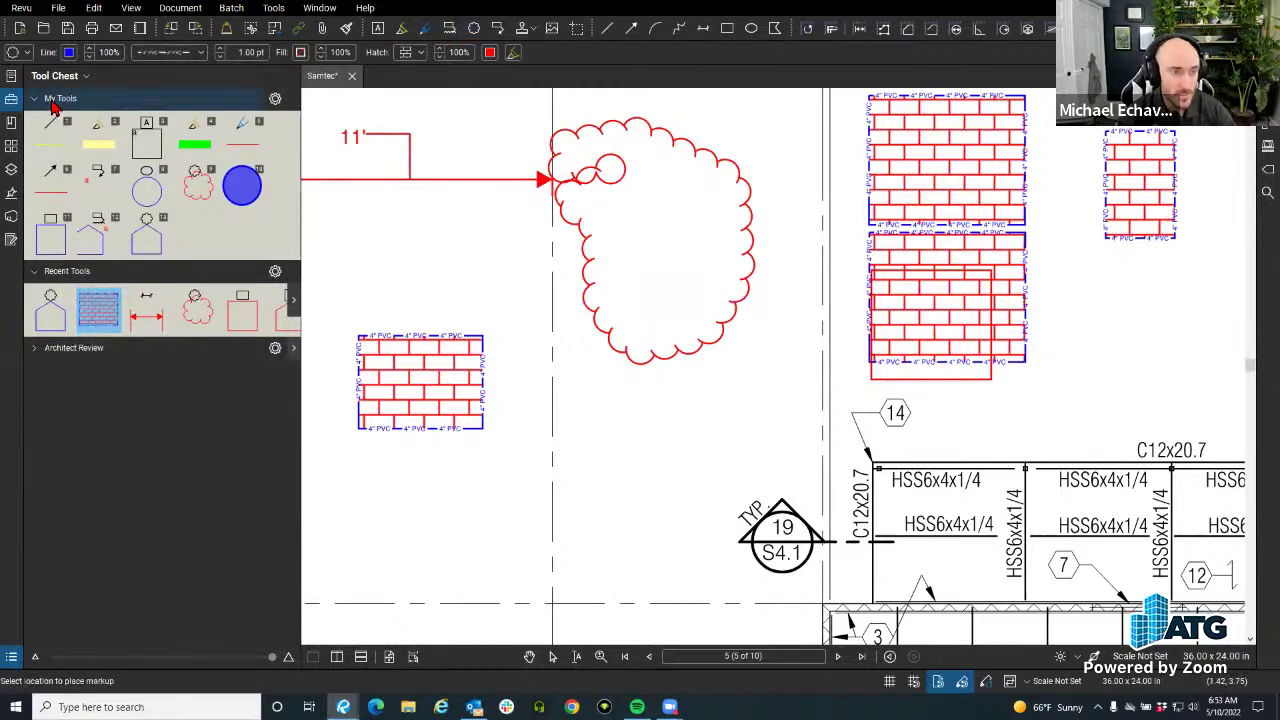
left_click_drag(98, 305, 194, 240)
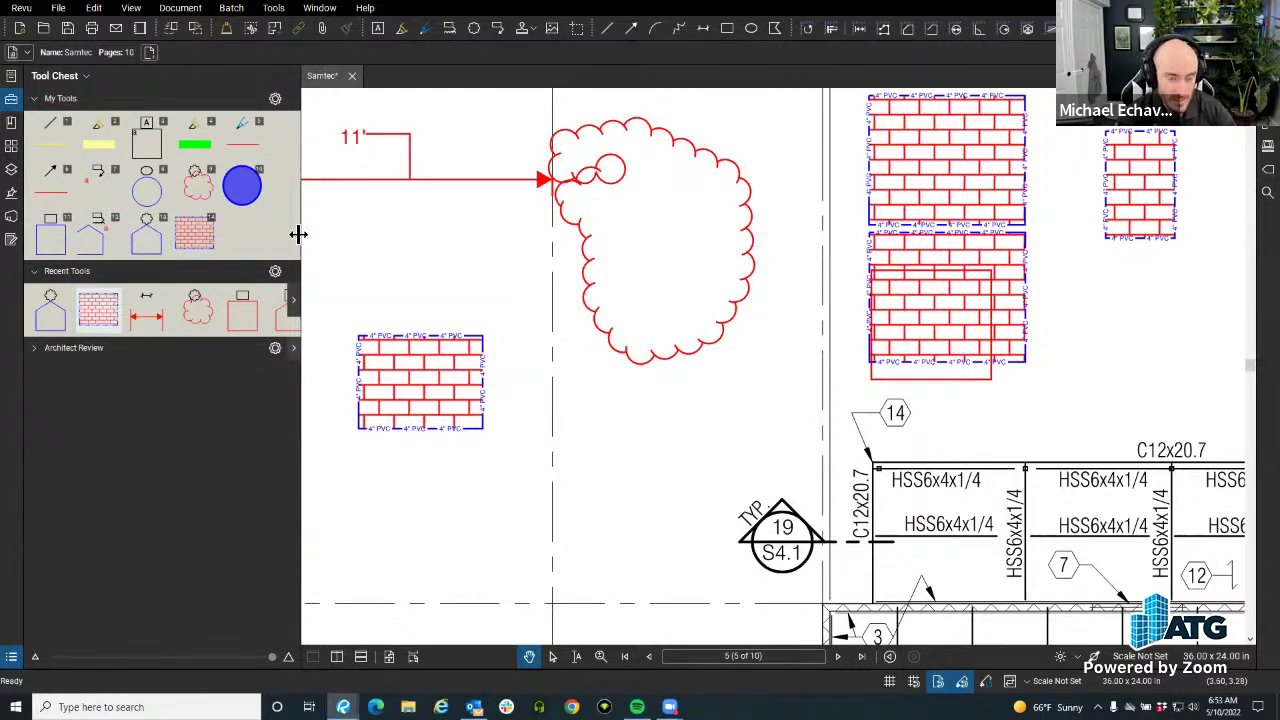
Place a copy of the brick tool saved in My Tools between gridlines 7 and 6, just above the C12x20.7 framing.
scroll(437, 220, "down", 5)
key("1")
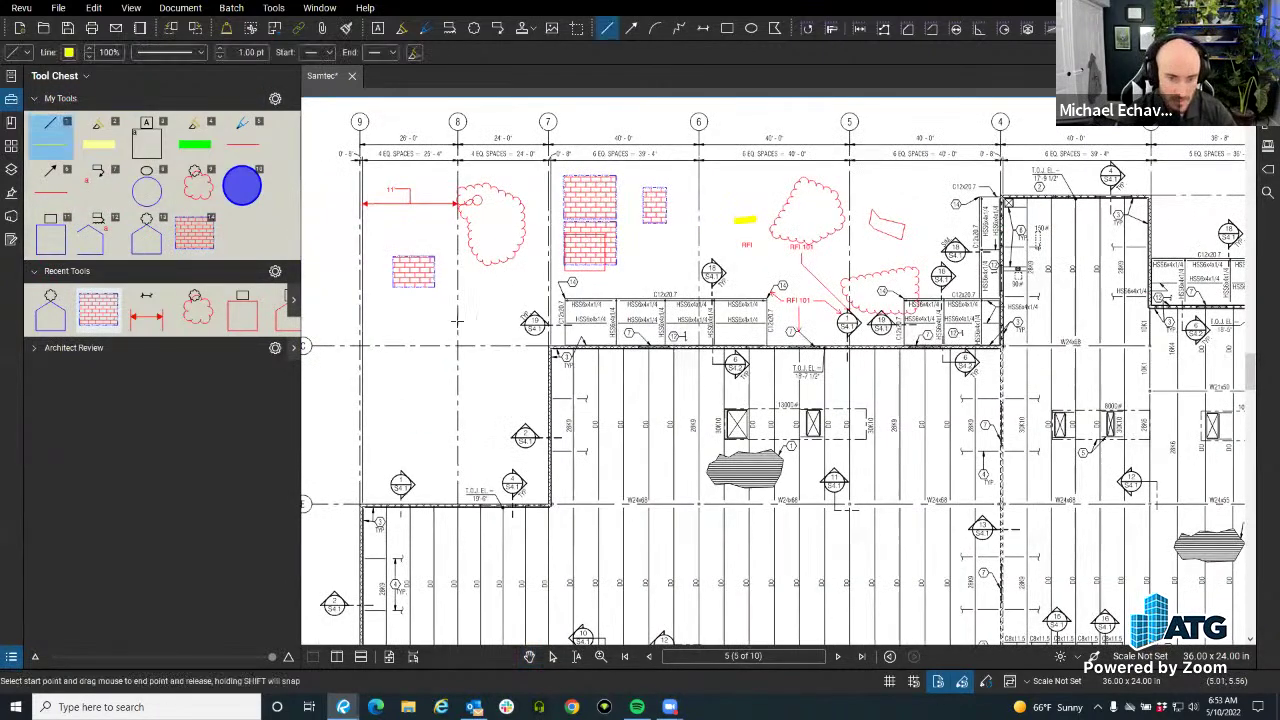
key("4")
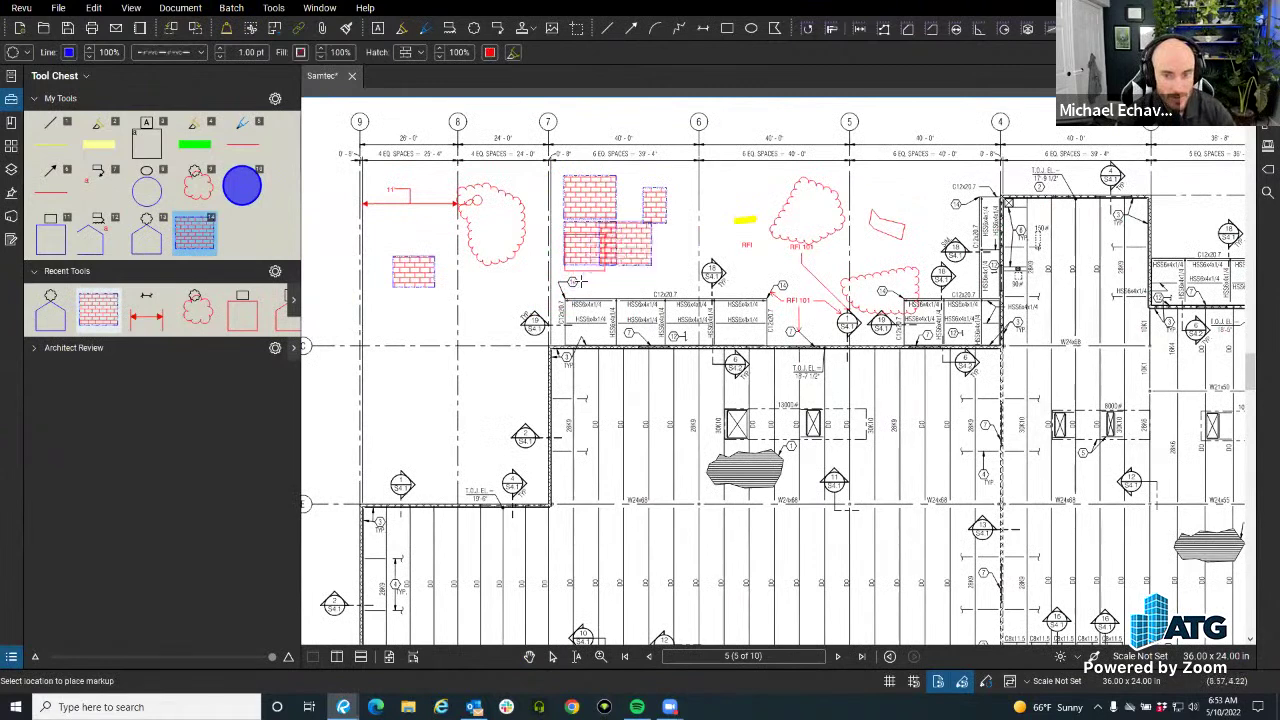
left_click(624, 286)
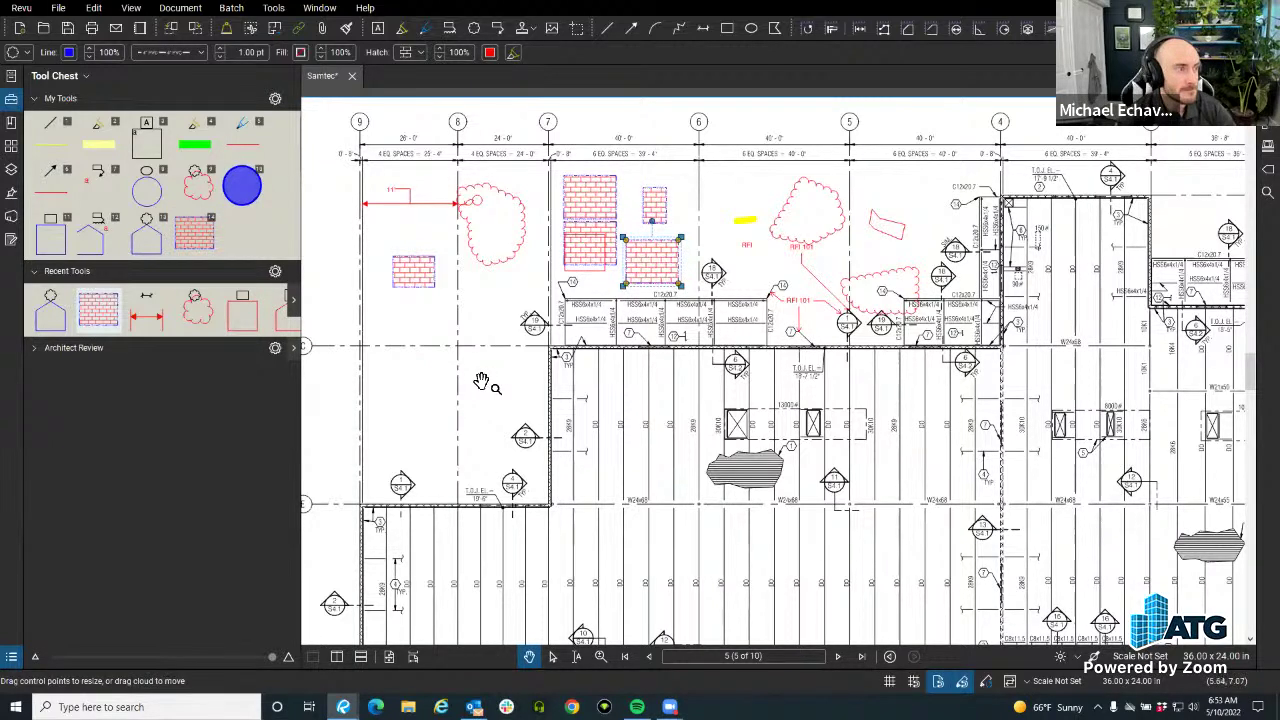
scroll(480, 358, "up", 3)
left_click_drag(477, 349, 517, 331)
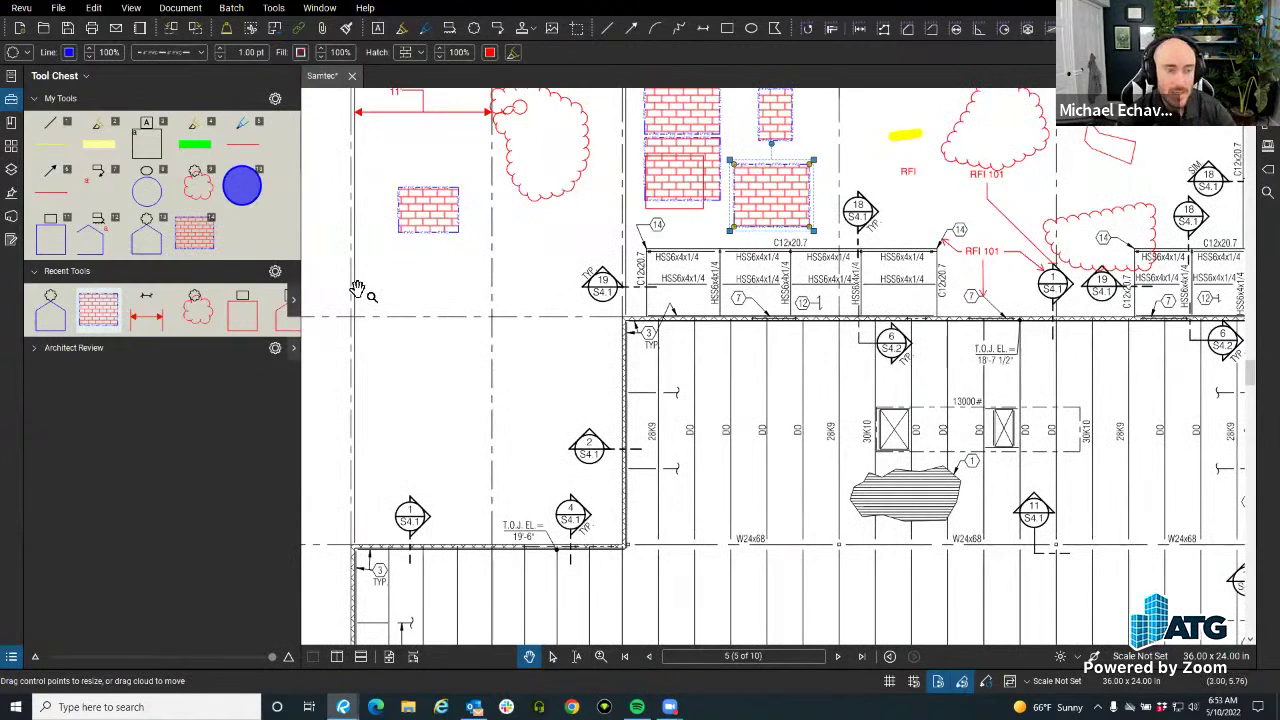
Review the available tool sets and their display settings in Manage Tool Sets, and close the dialog.
left_click(78, 76)
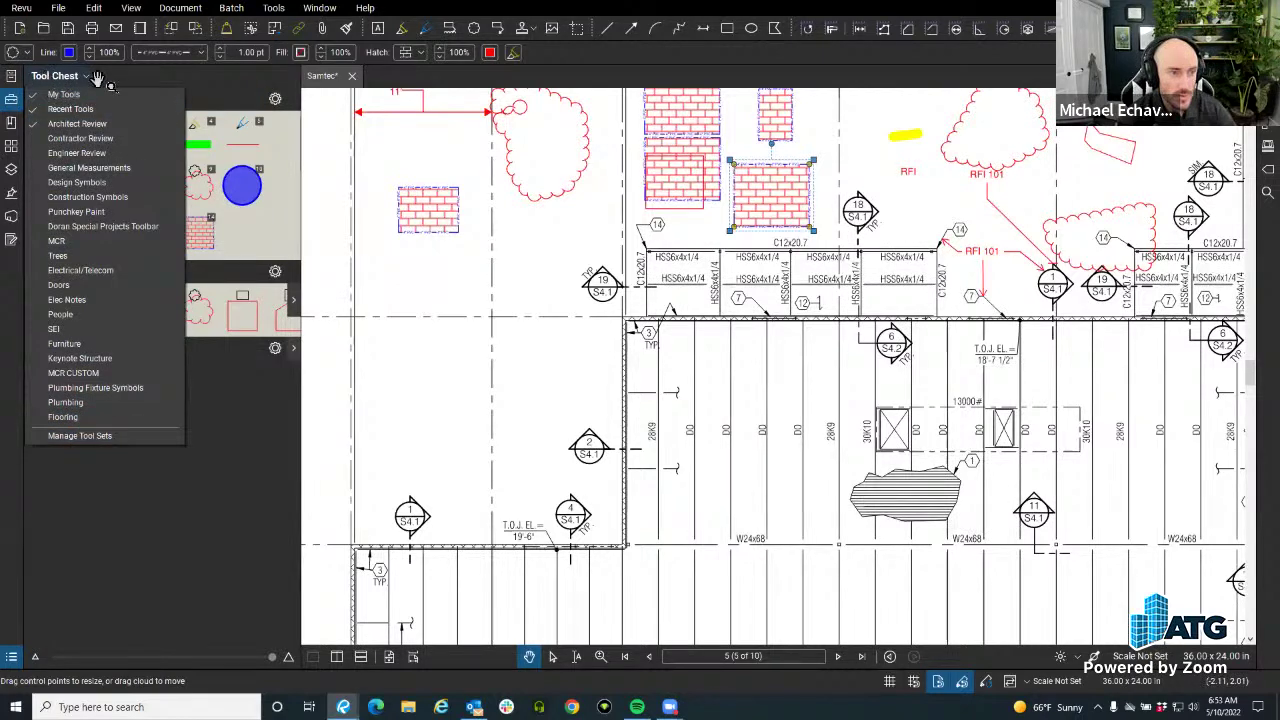
left_click(110, 432)
left_click_drag(514, 236, 425, 120)
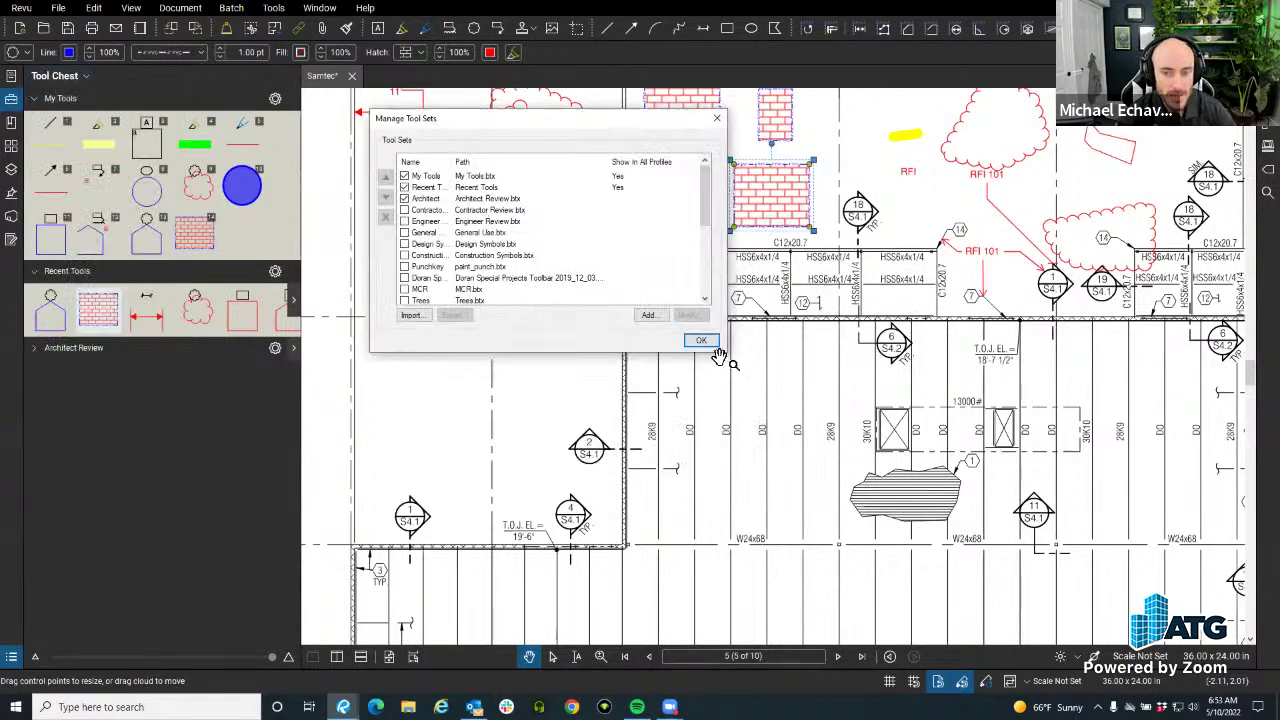
scroll(483, 190, "down", 3)
scroll(483, 190, "up", 3)
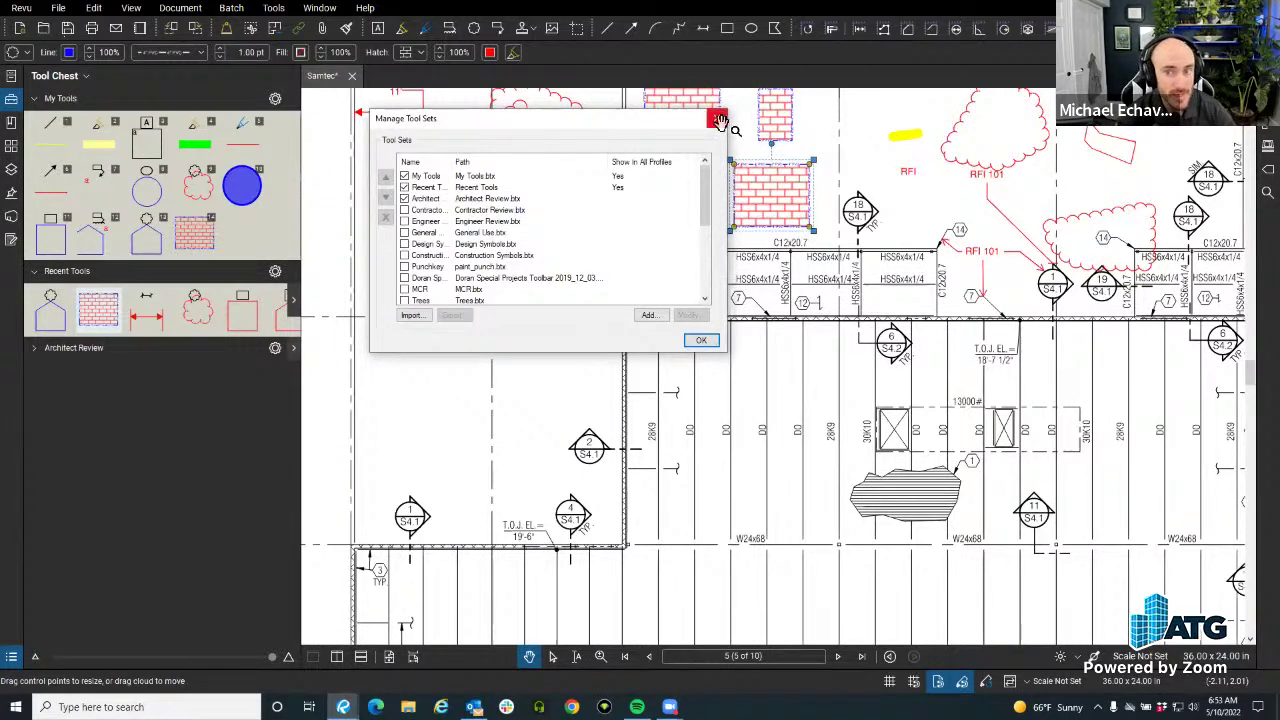
left_click(701, 341)
View the available Revu profiles and choose the Advanced profile.
left_click(22, 8)
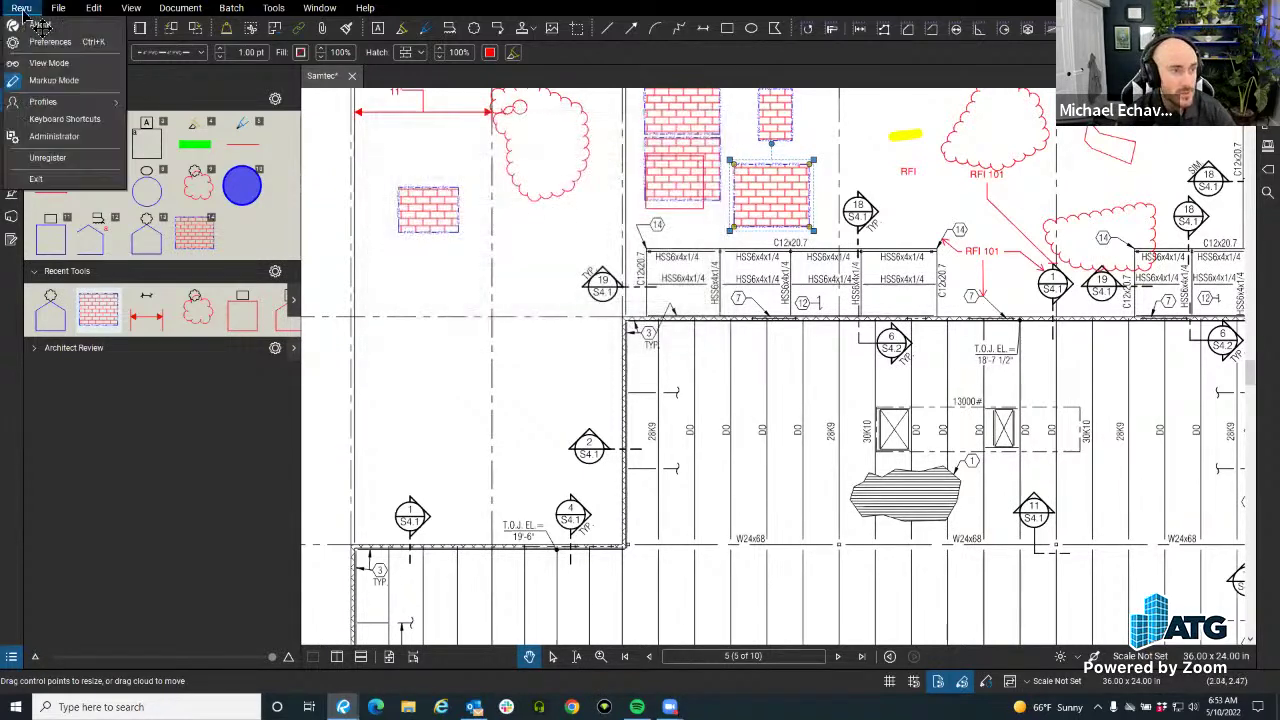
mouse_move(68, 104)
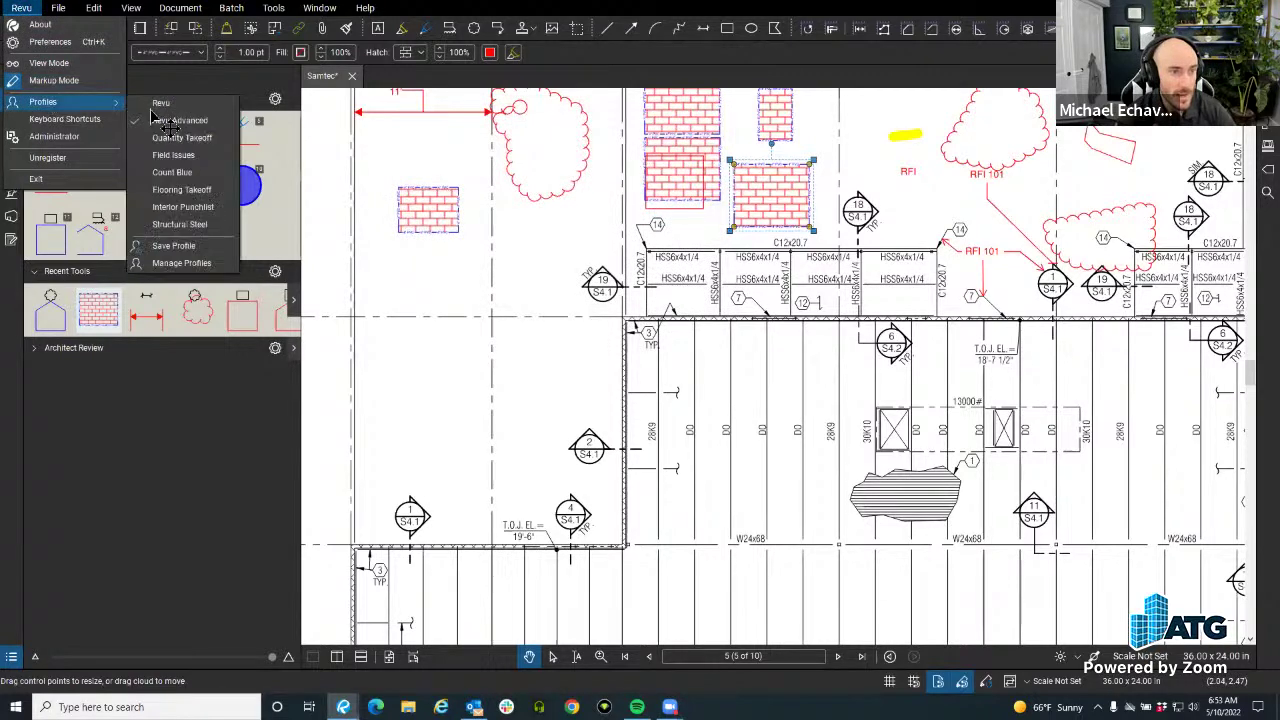
left_click(190, 121)
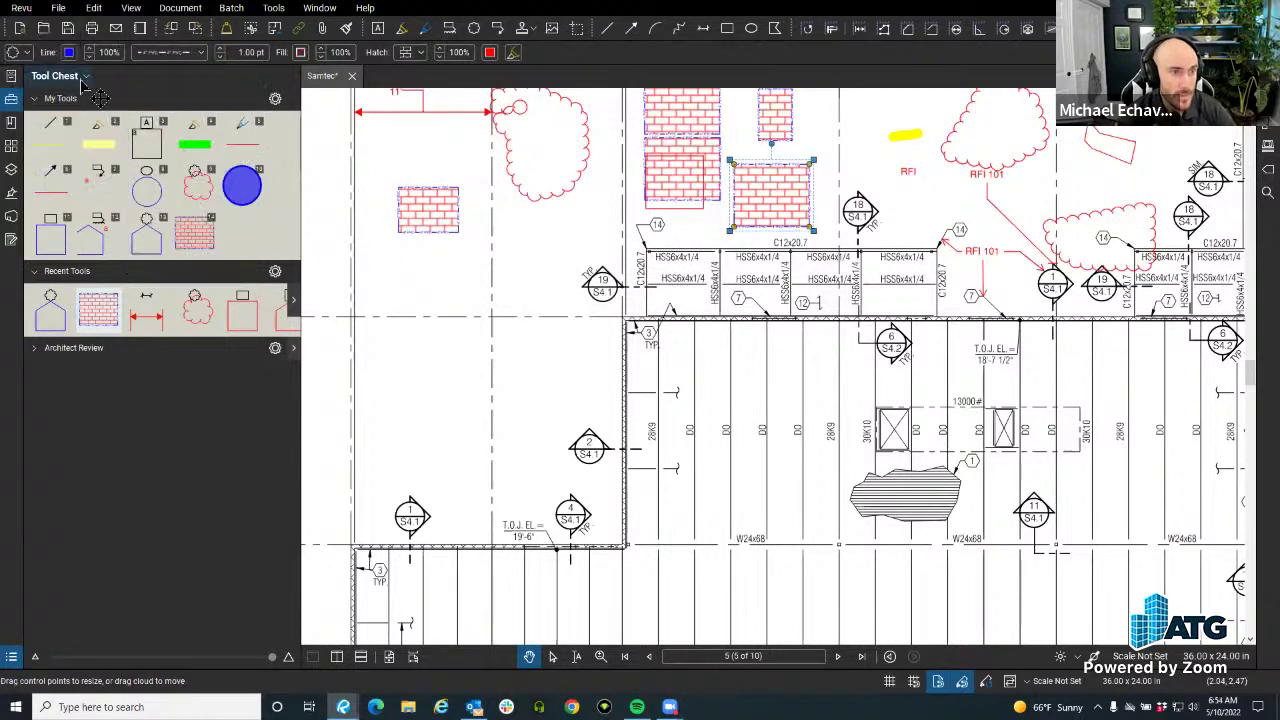
Open Manage Tool Sets and look through the full list of available tool sets.
left_click(82, 77)
left_click(90, 435)
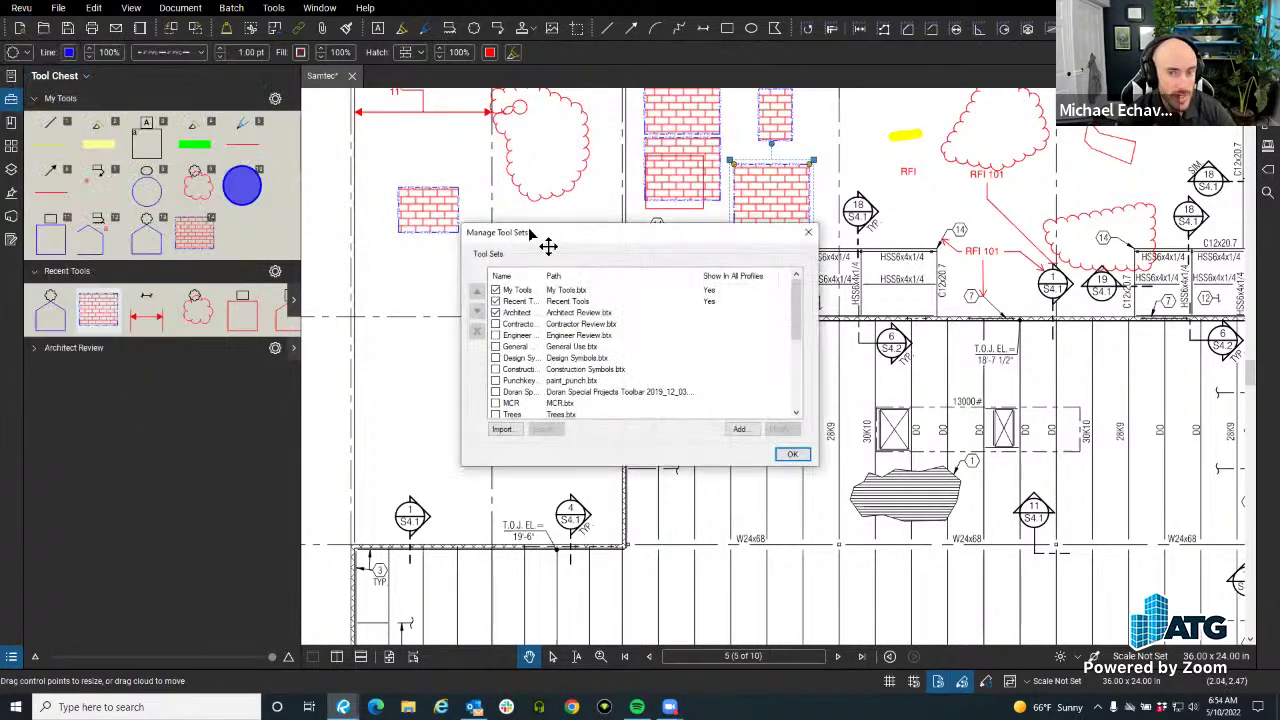
left_click_drag(557, 240, 439, 167)
scroll(430, 247, "down", 5)
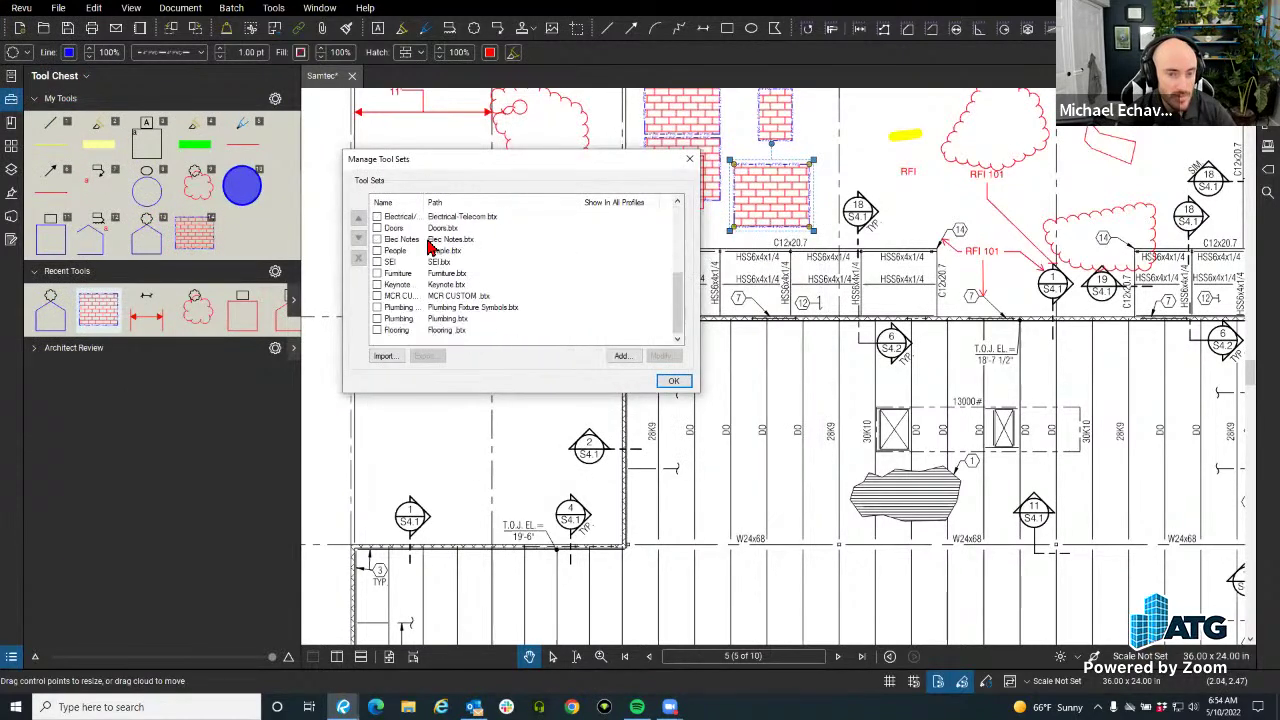
scroll(430, 247, "up", 5)
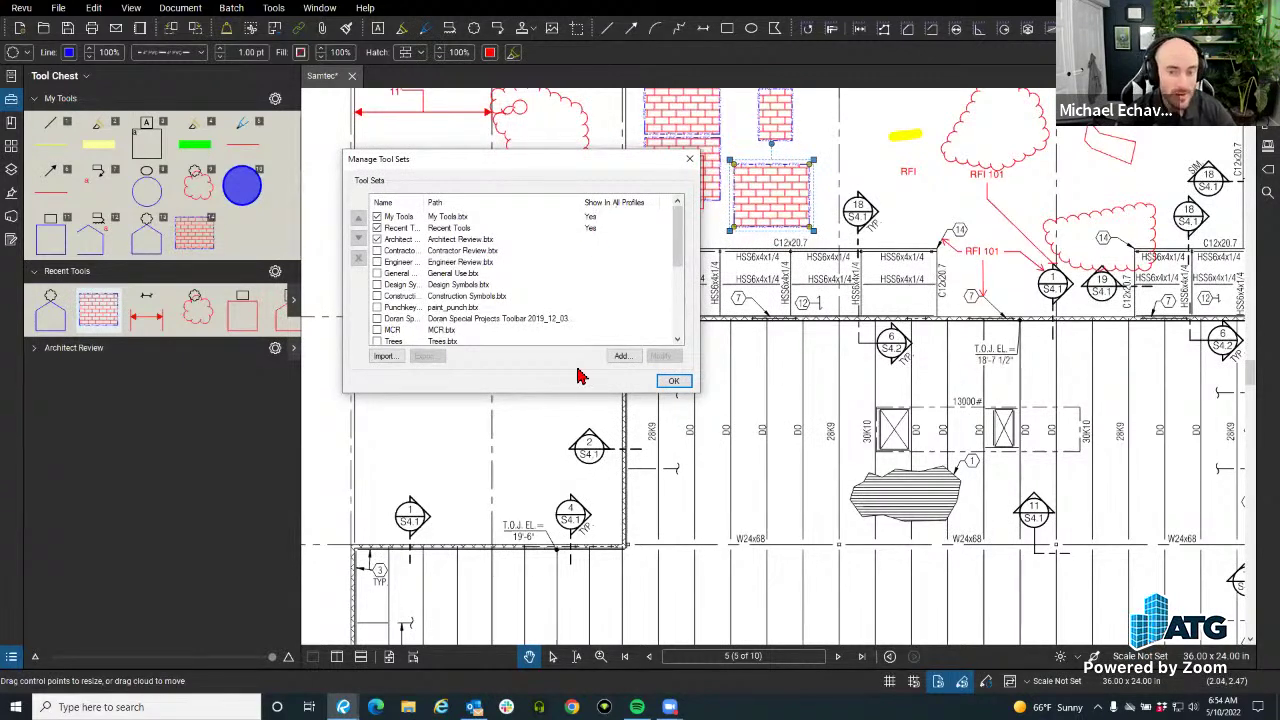
Examine the title, path and display options for adding a new tool set, and leave Manage Tool Sets without adding one.
left_click(621, 357)
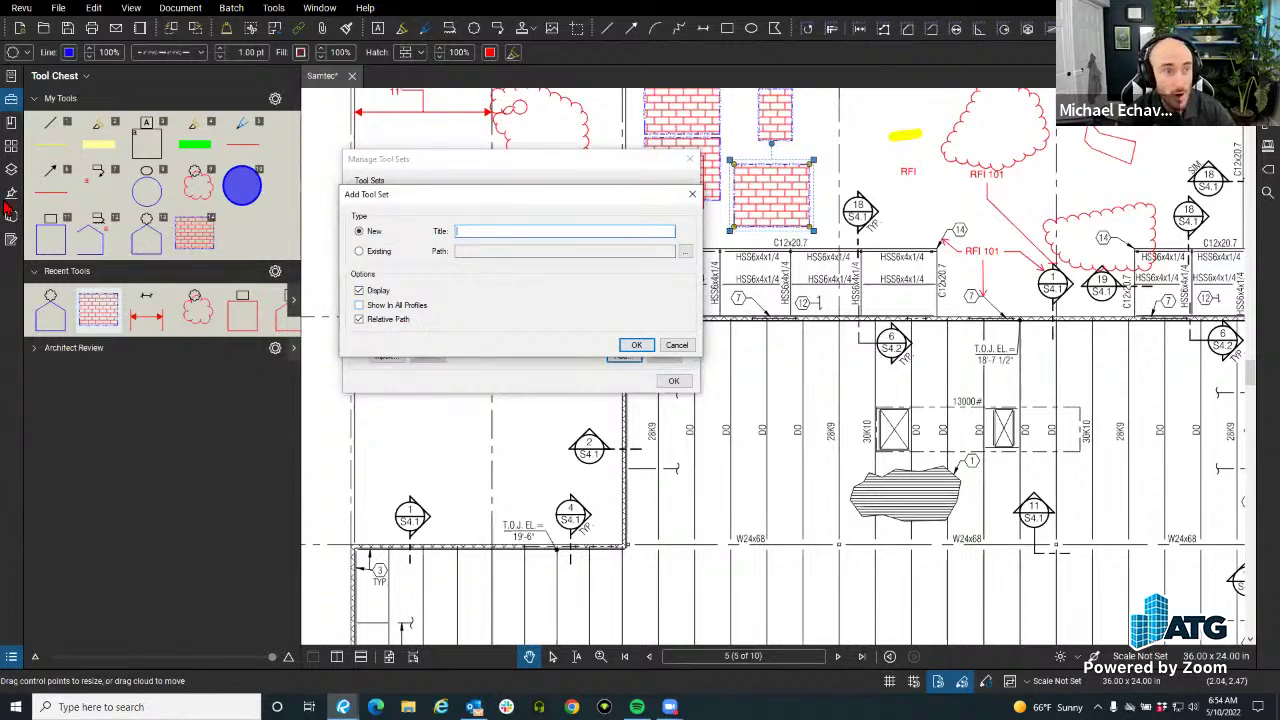
left_click_drag(407, 202, 417, 379)
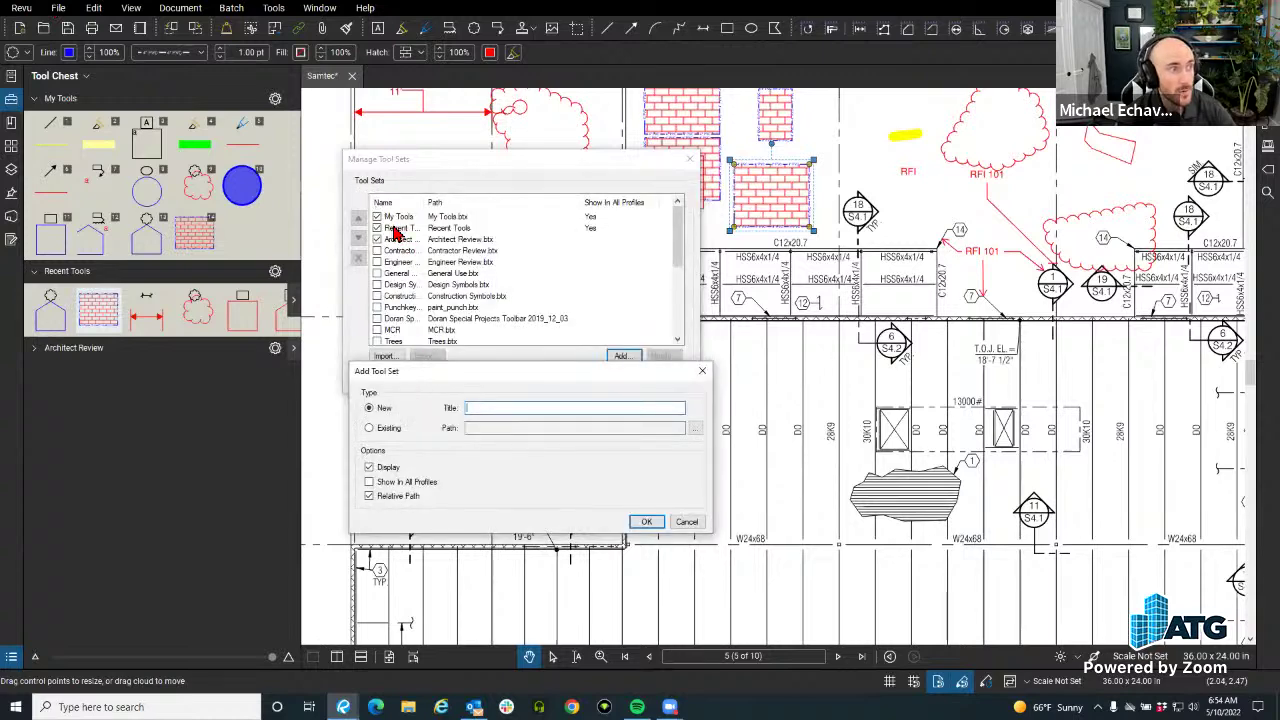
left_click_drag(424, 379, 426, 369)
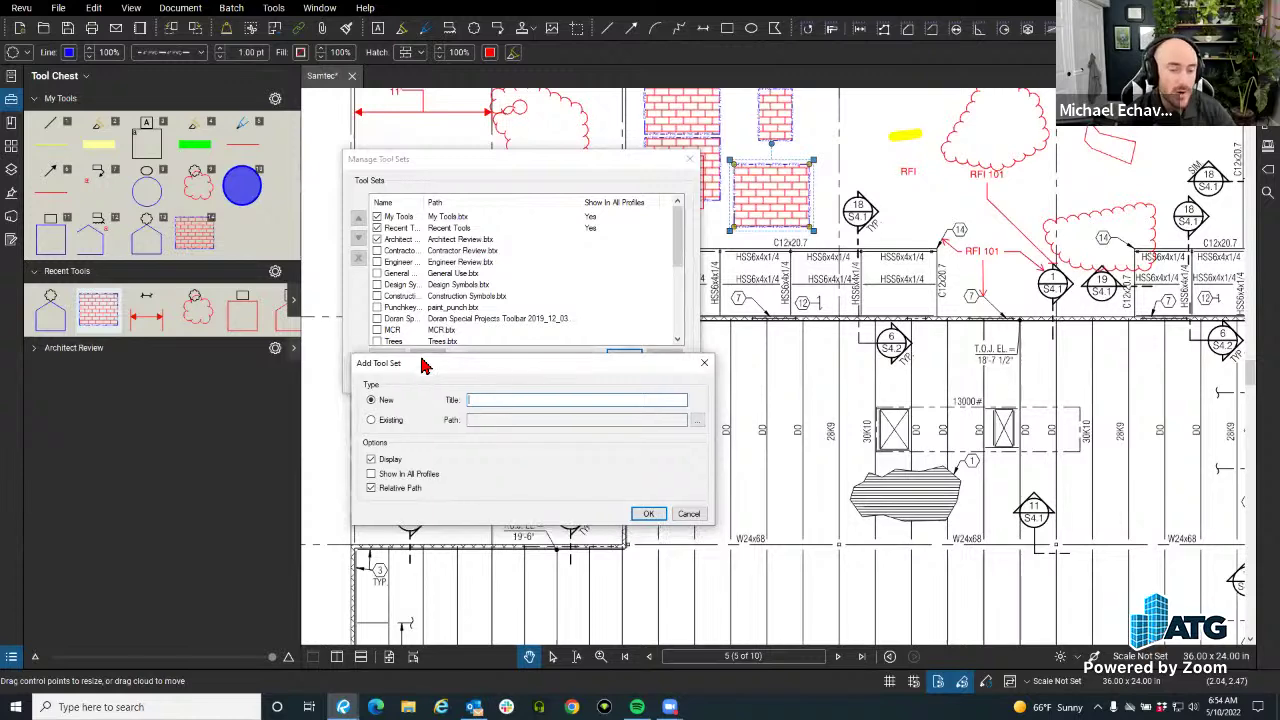
left_click_drag(430, 197, 430, 196)
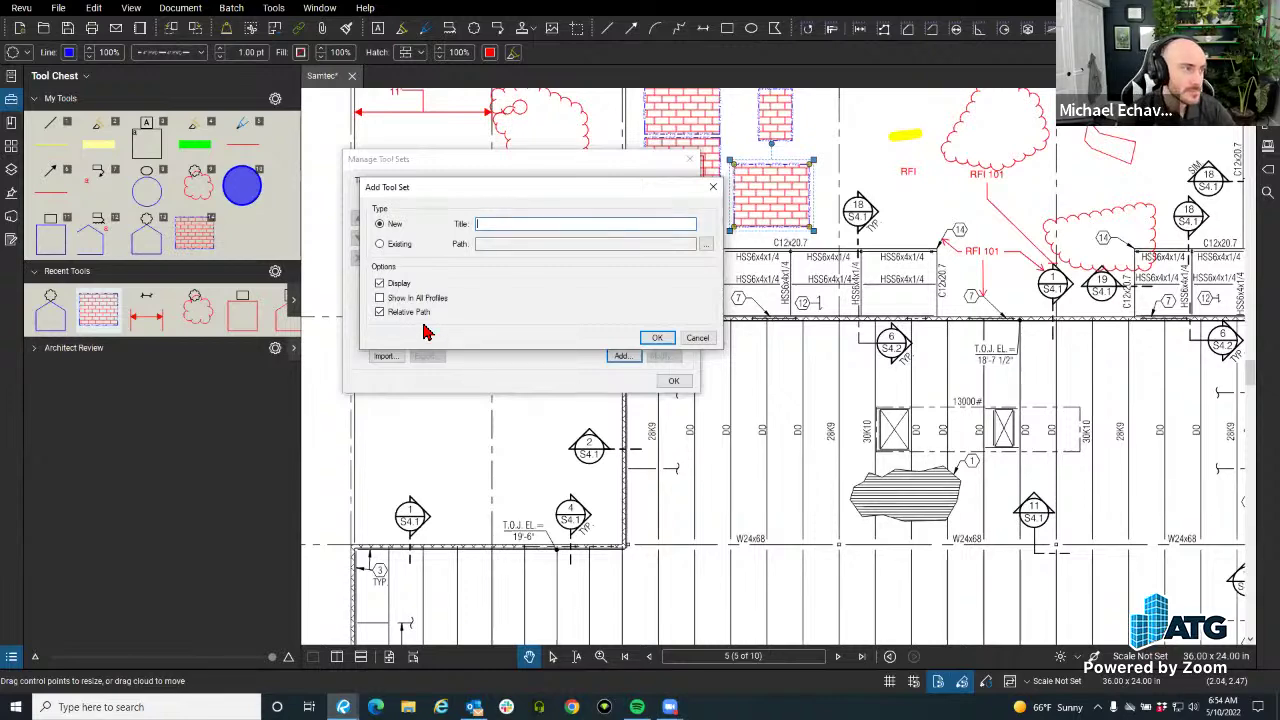
key("Escape")
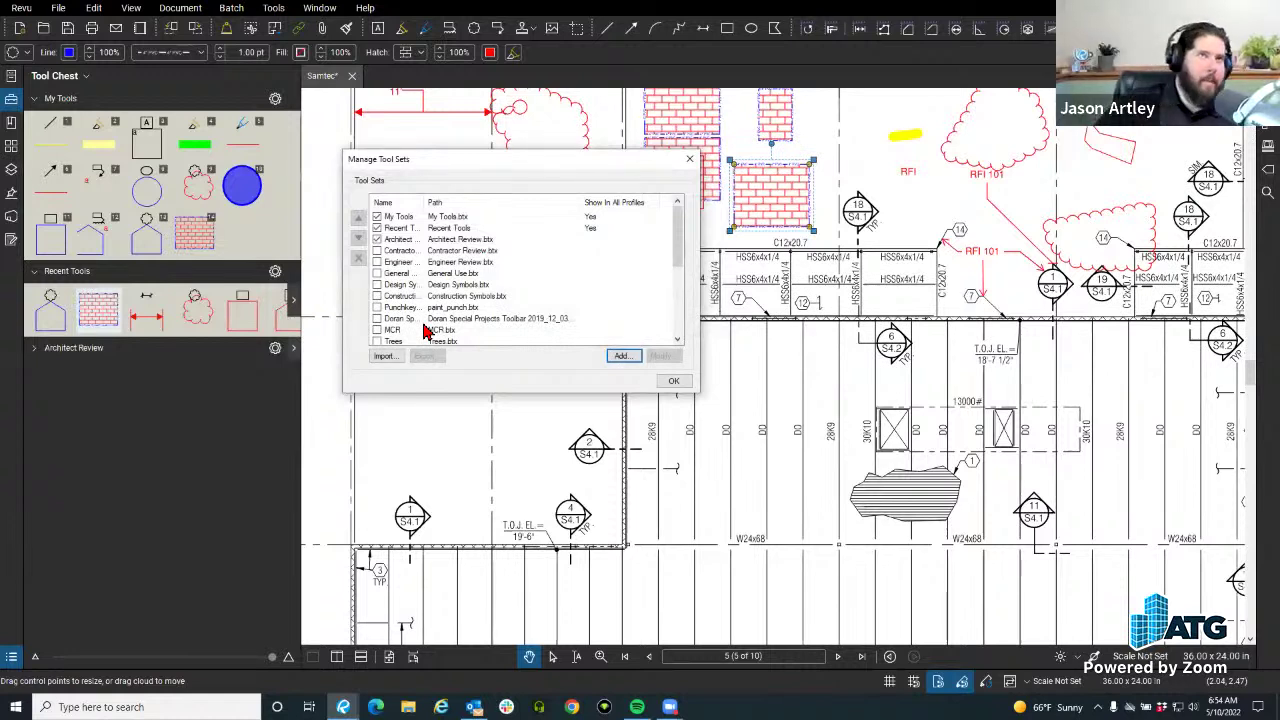
left_click(689, 162)
Review the saved profiles, such as Quantity Takeoff, Interior Punchlist and Structural Steel.
left_click(21, 8)
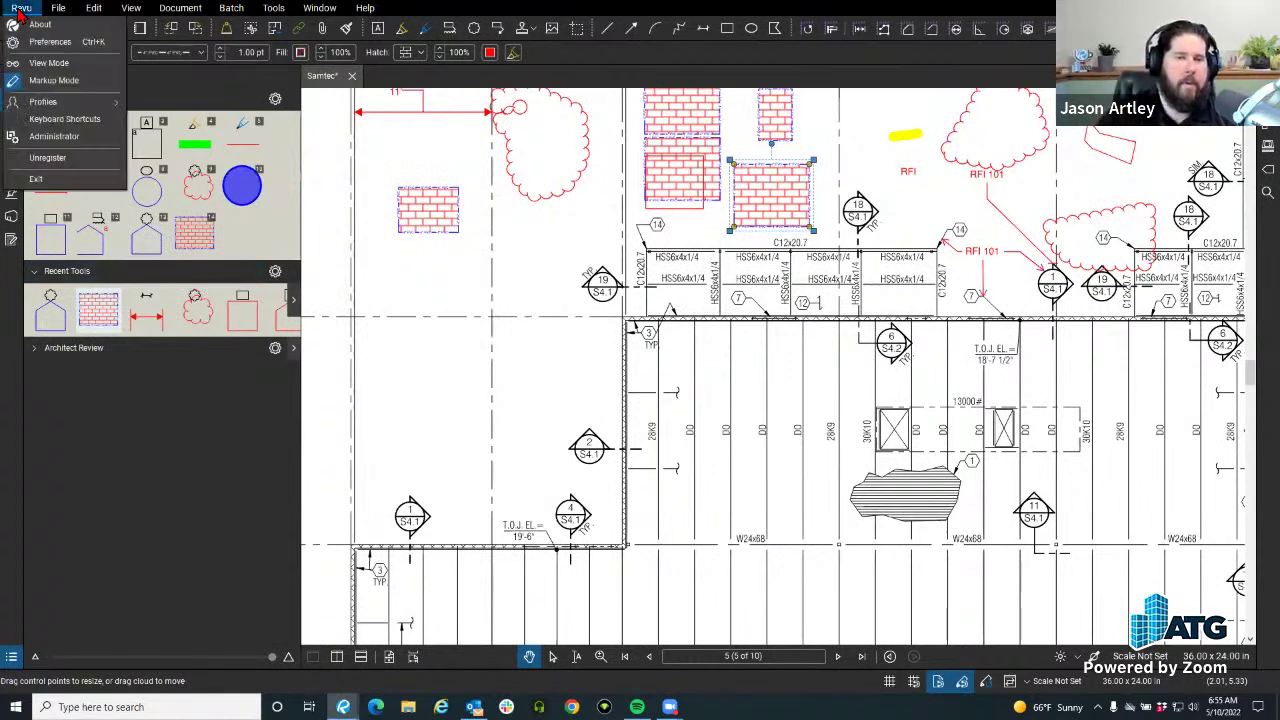
mouse_move(68, 103)
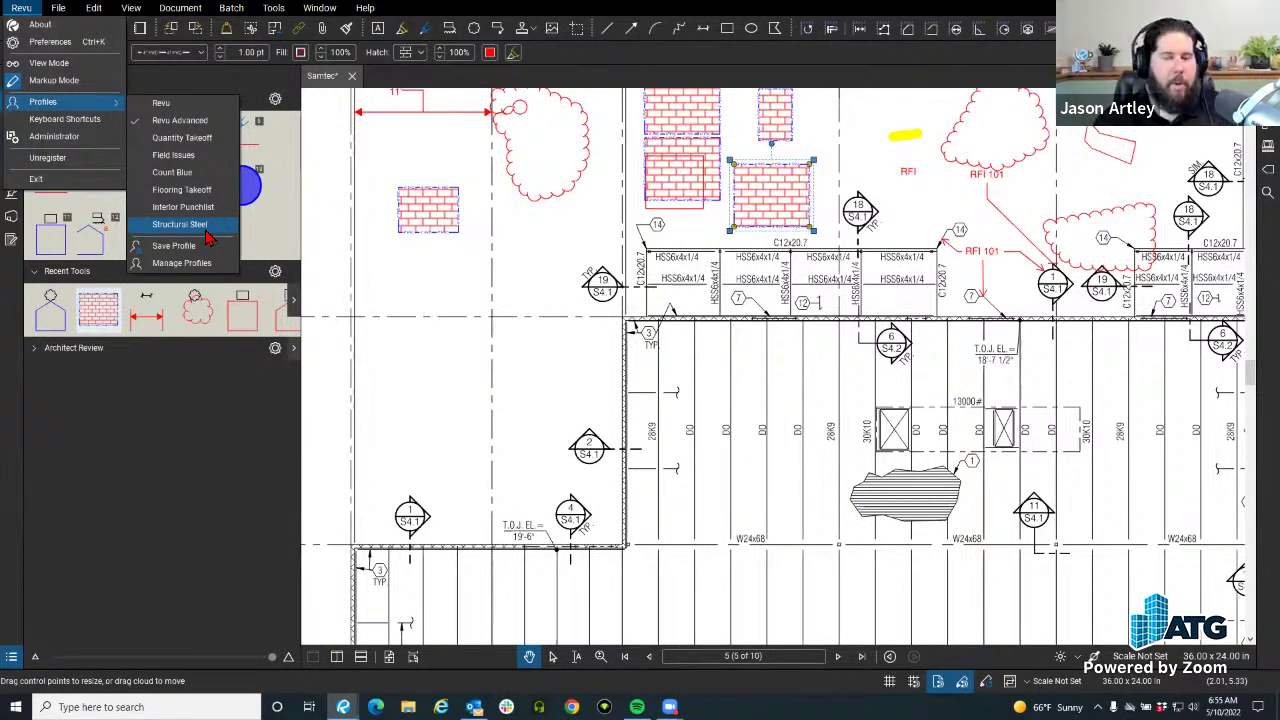
left_click(205, 229)
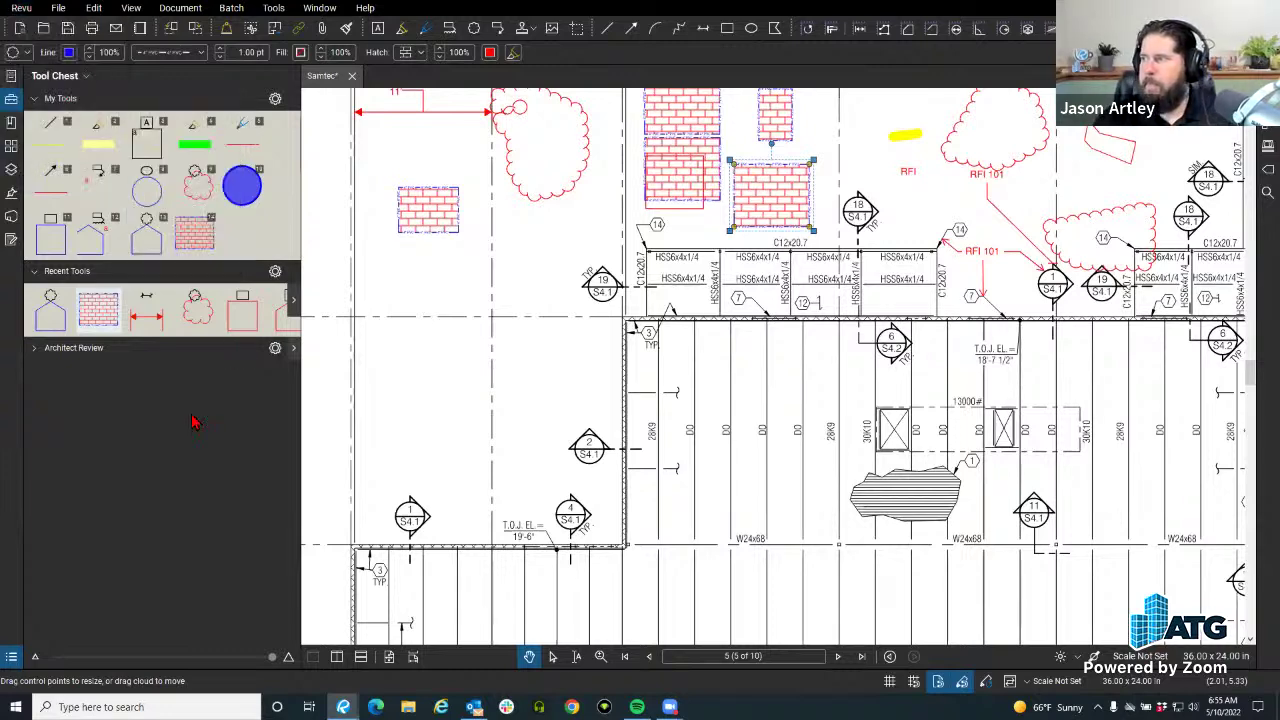
Show the MCR tool set in the Tool Chest and expand it to list its tools.
left_click(84, 77)
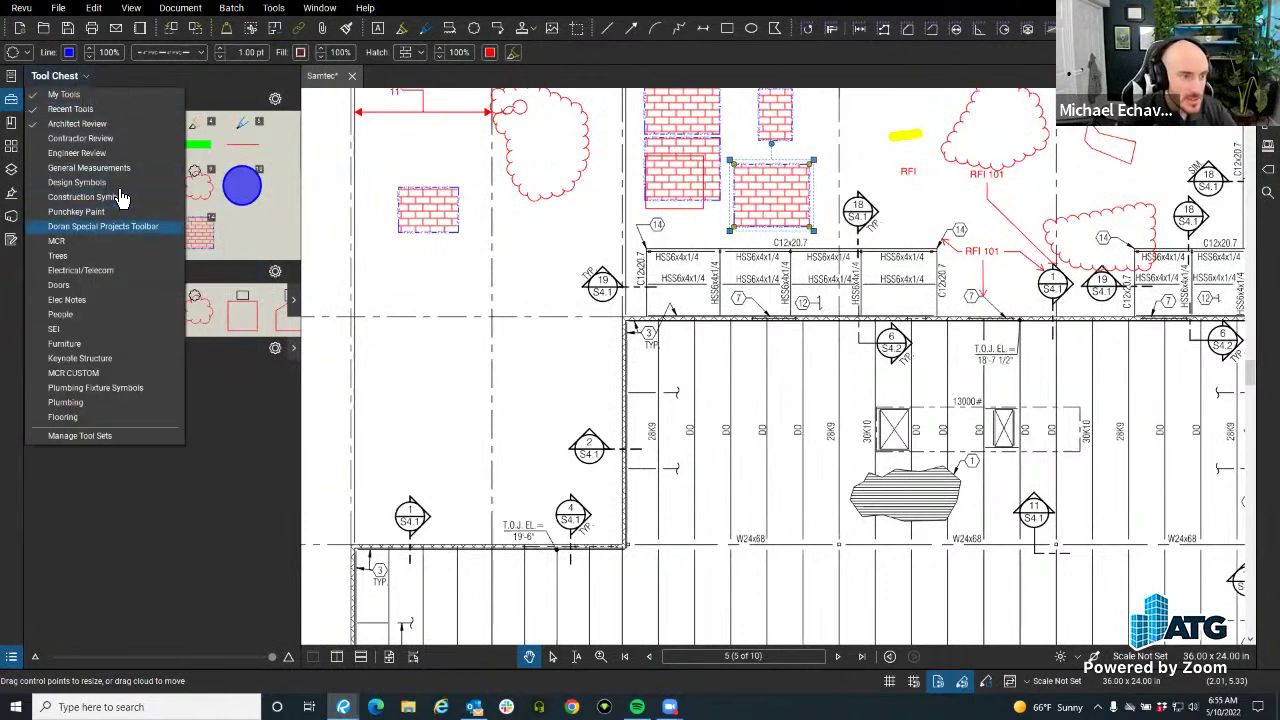
left_click(121, 243)
left_click(230, 492)
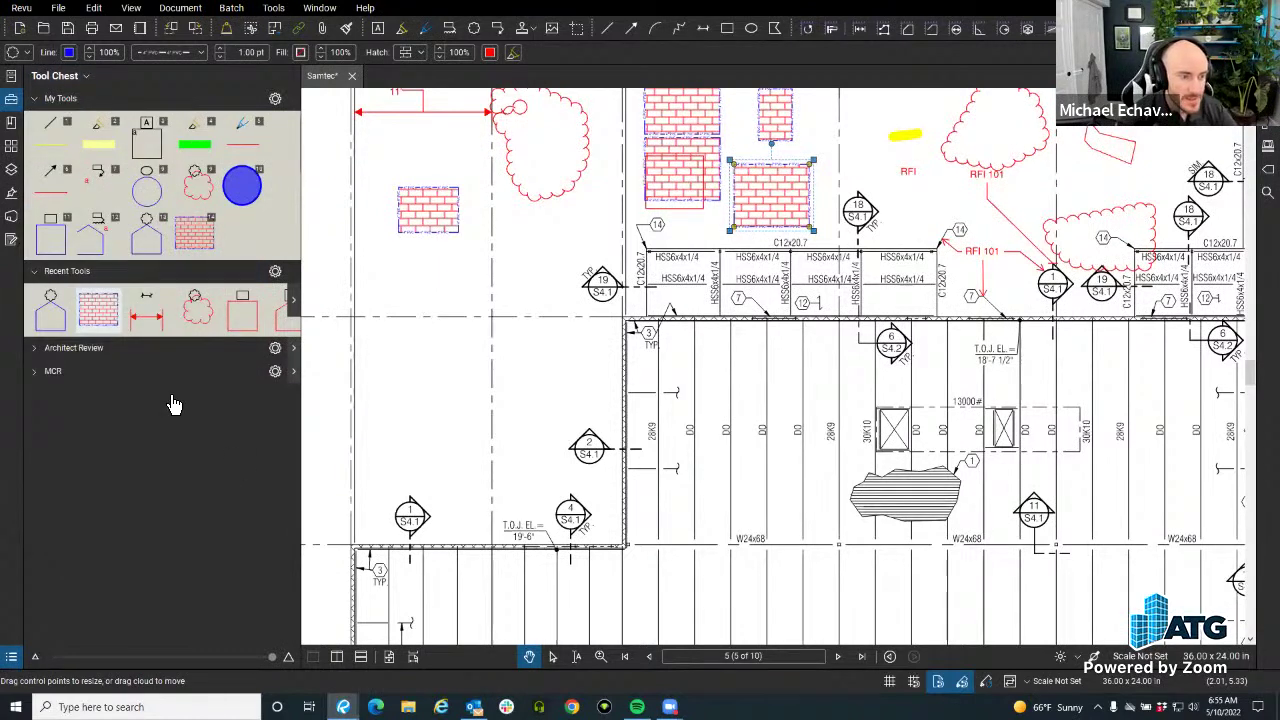
left_click(72, 372)
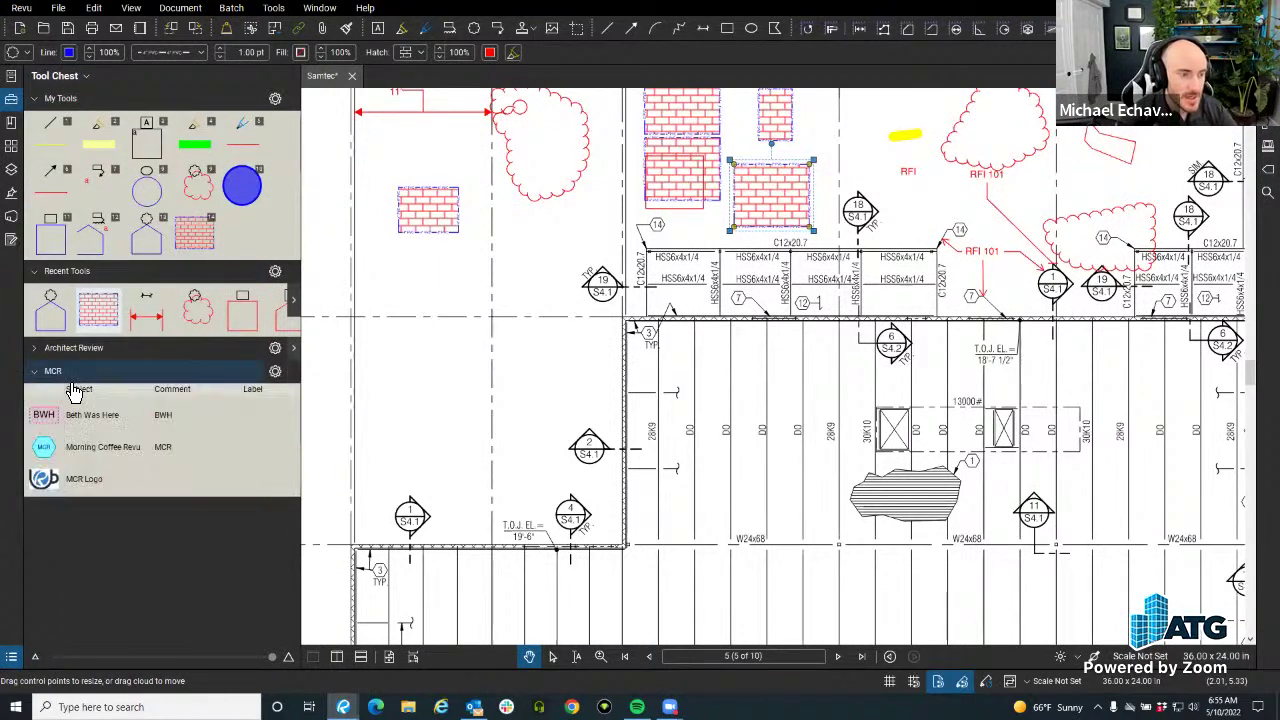
Examine the MCR tool set's display, scale, legend, export and pin options, along with the Tool Chest's symbol size control.
key("ctrl")
left_click(275, 372)
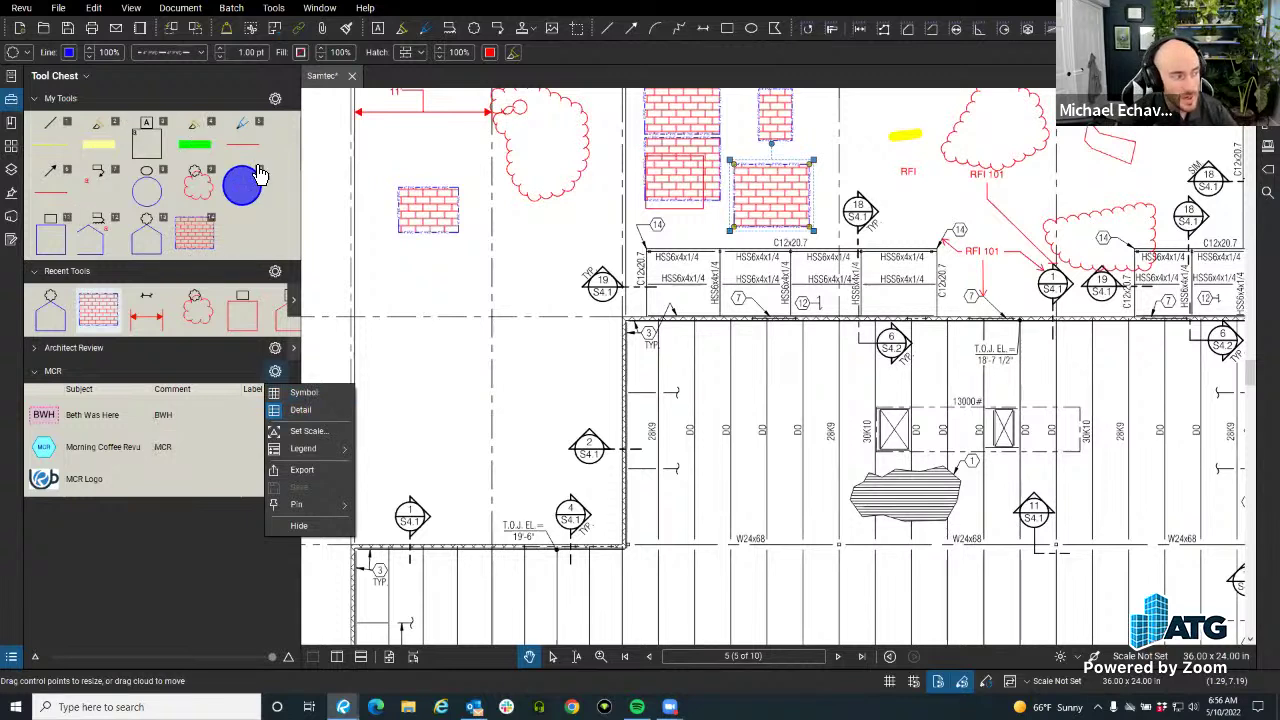
left_click(205, 531)
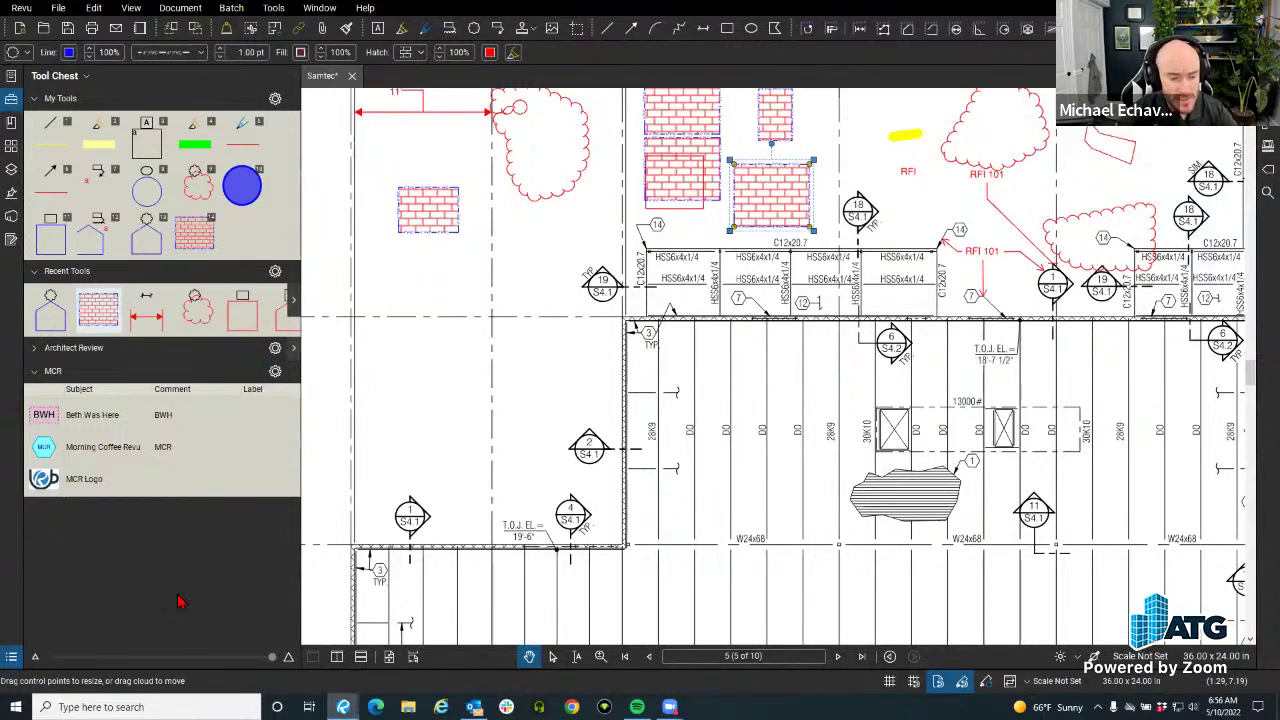
left_click(35, 658)
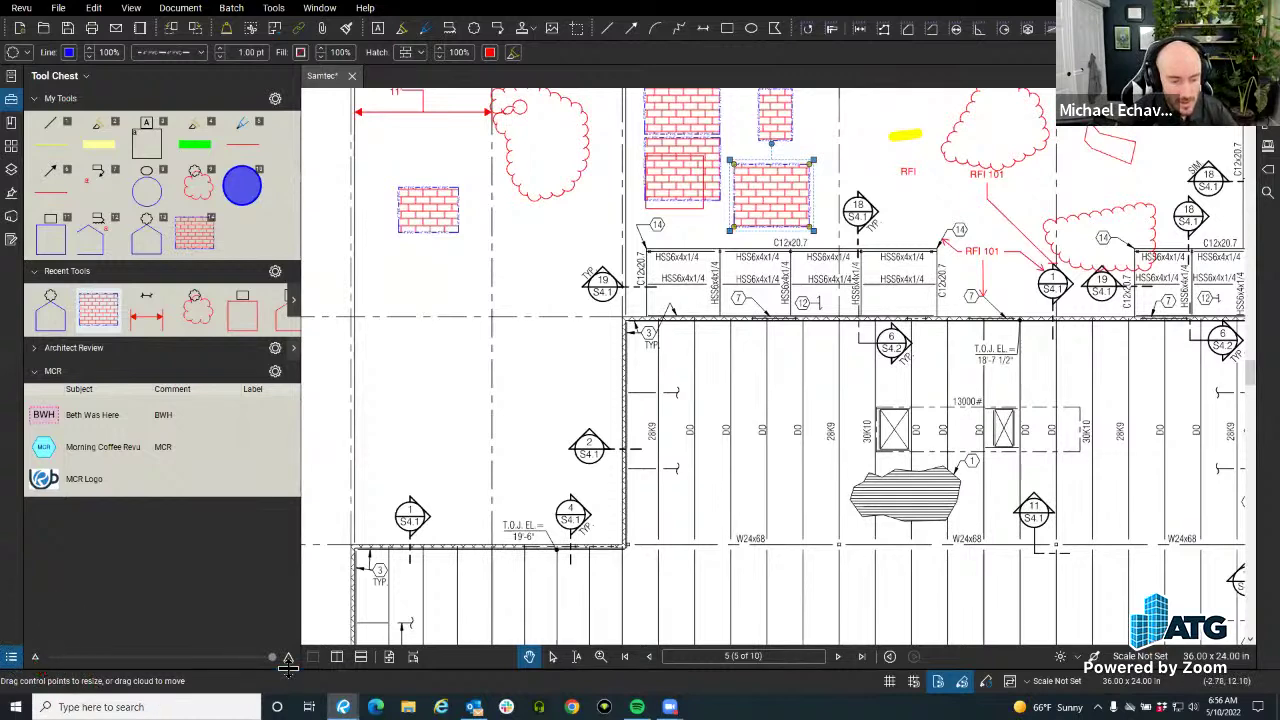
mouse_move(273, 658)
left_mouse_down()
mouse_move(53, 658)
mouse_move(284, 662)
left_mouse_up()
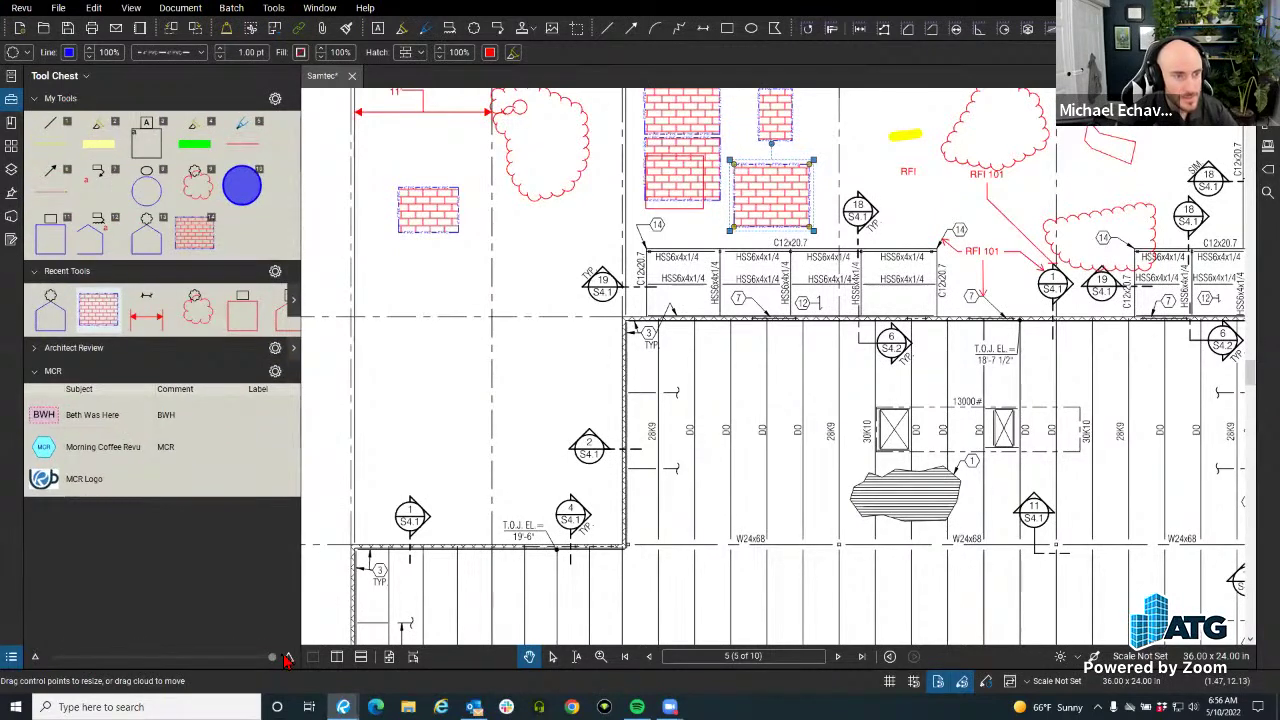
left_click(275, 372)
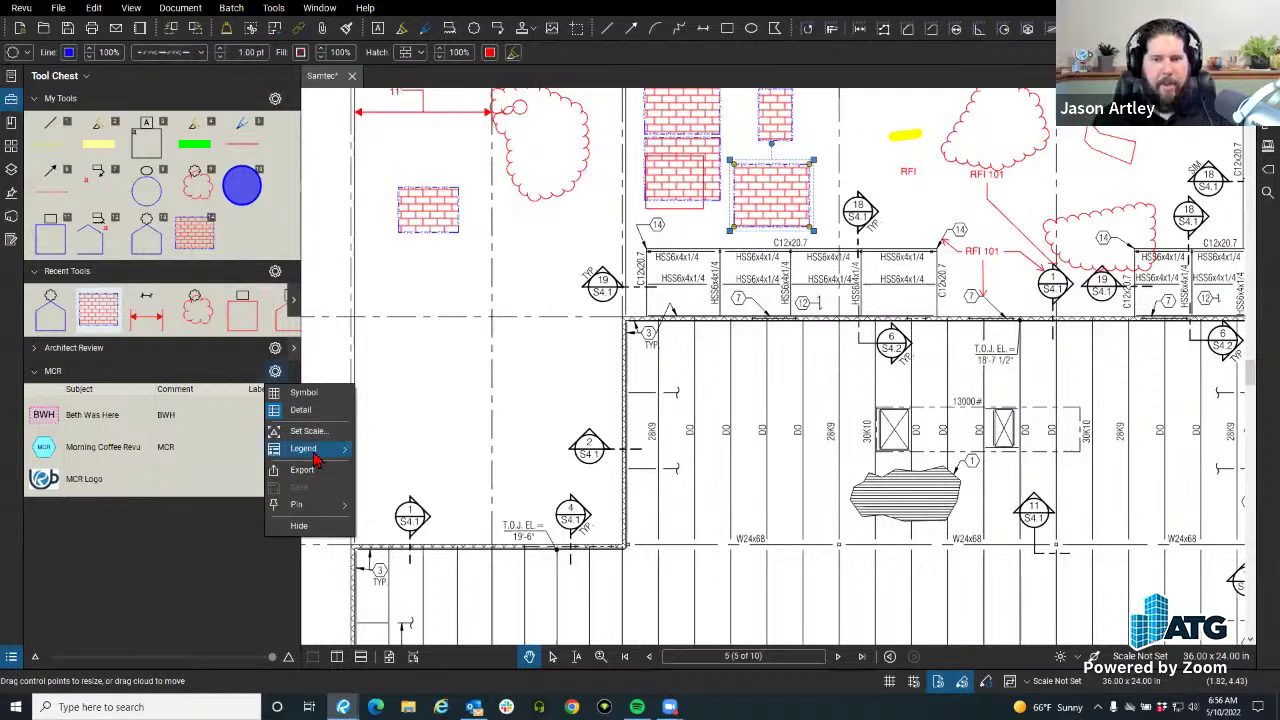
mouse_move(308, 452)
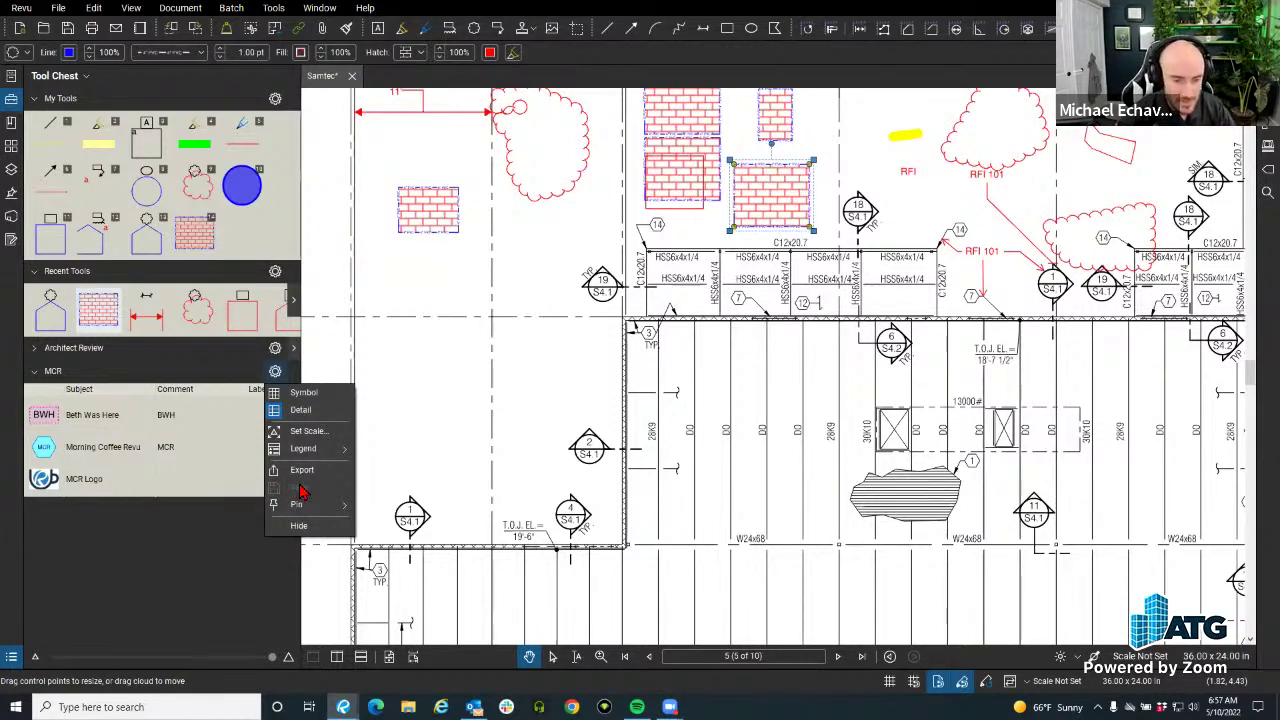
mouse_move(301, 497)
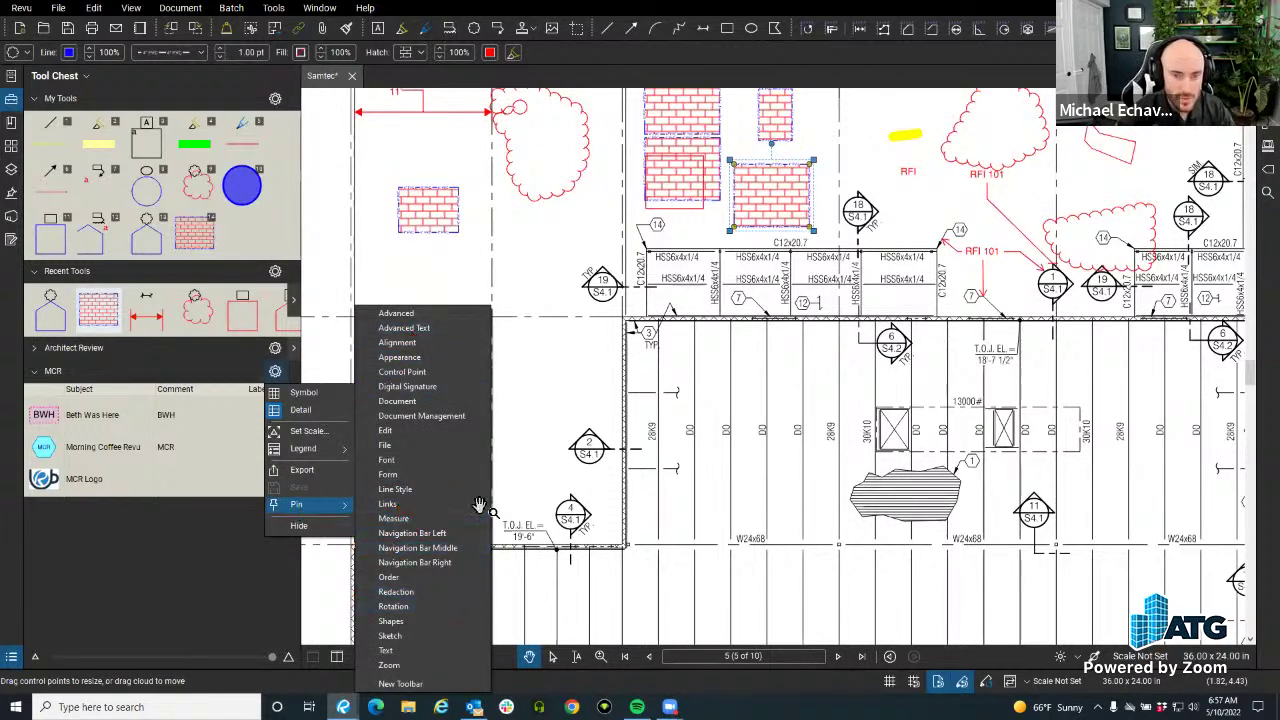
left_click(258, 556)
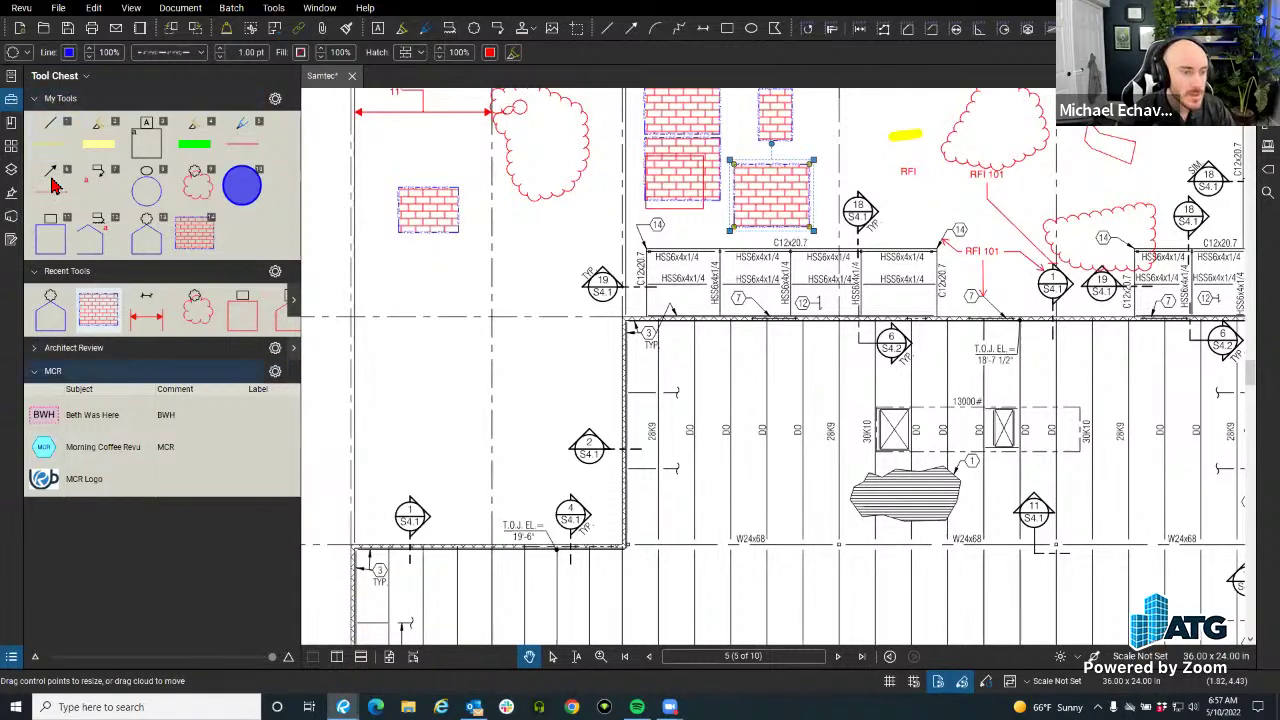
Collapse the MCR tool set, and fold and re-expand the My Tools and Recent Tools sets.
left_click(34, 371)
left_click(35, 98)
left_click(34, 121)
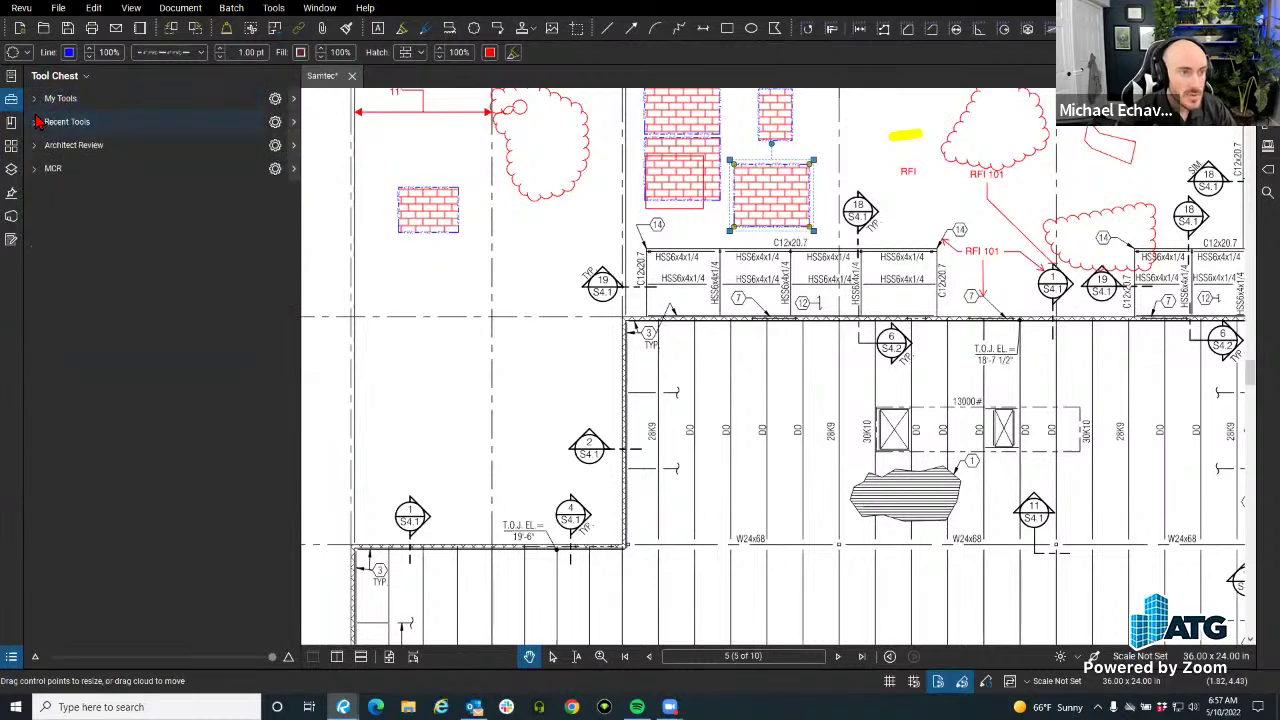
left_click(35, 99)
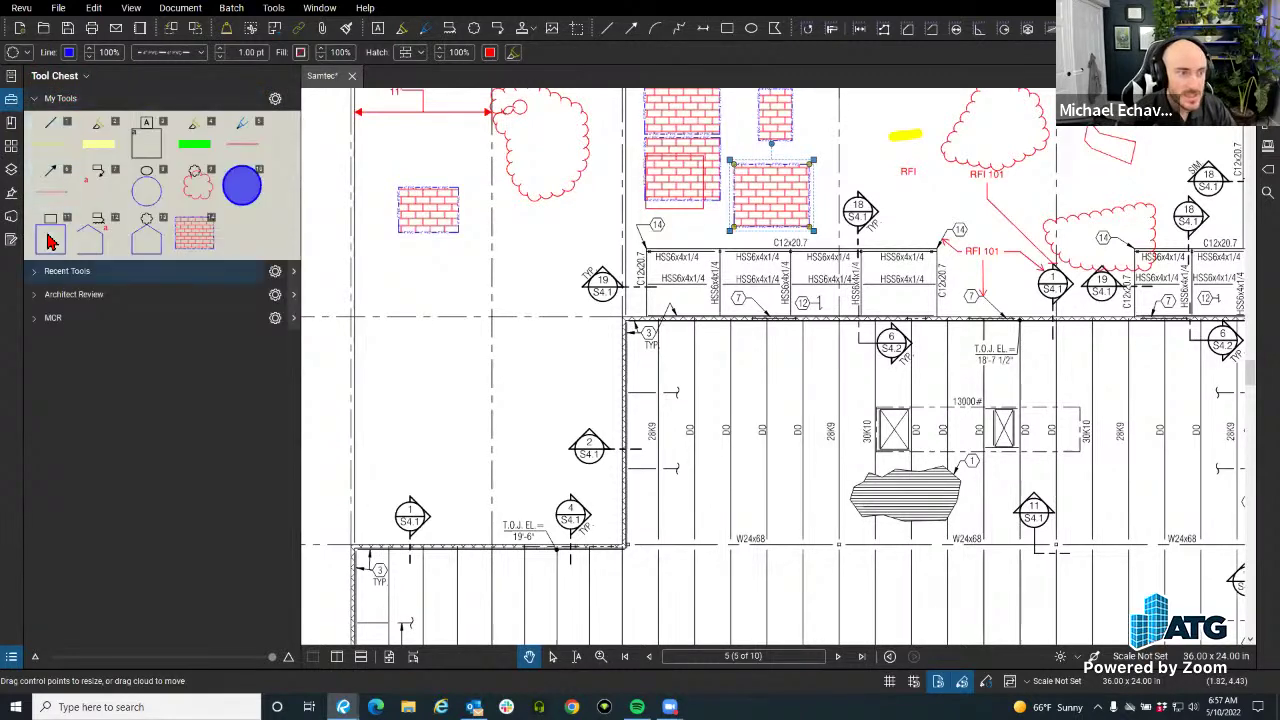
left_click(35, 273)
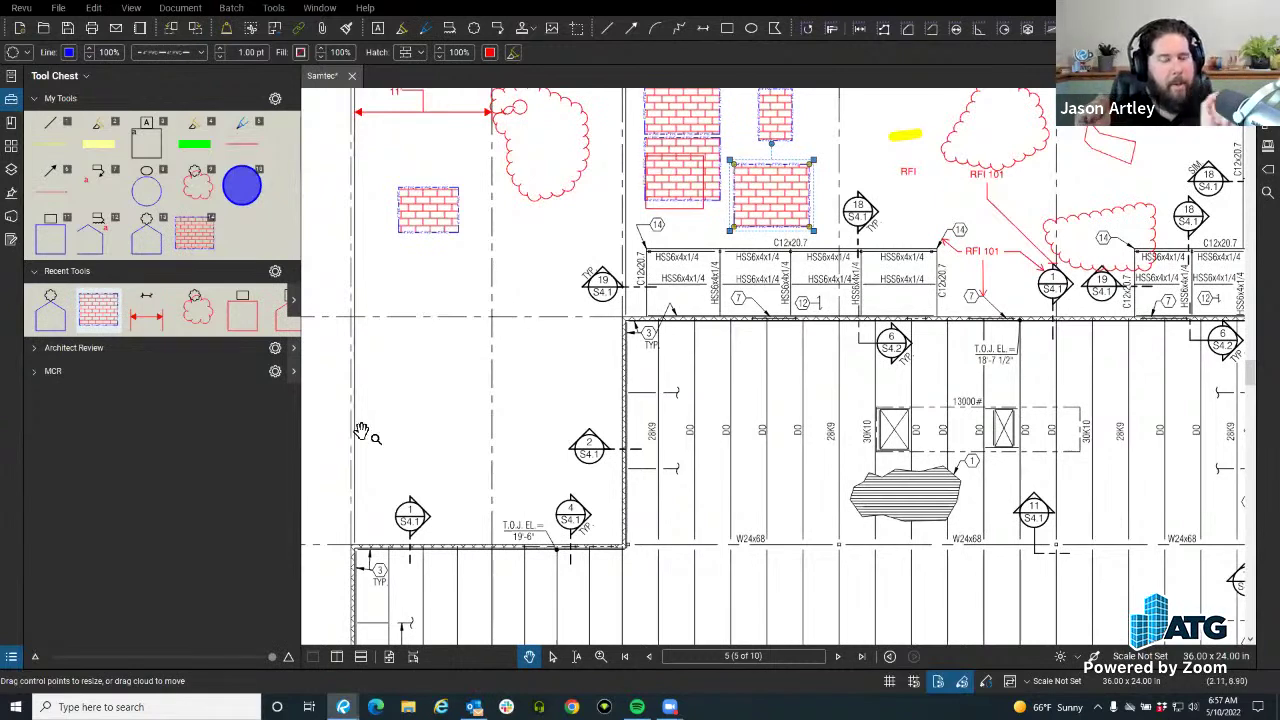
View the actions available for the brick tool in My Tools, such as Properties Mode and Create Count, and dismiss them.
mouse_move(272, 658)
left_mouse_down()
mouse_move(175, 668)
mouse_move(277, 666)
left_mouse_up()
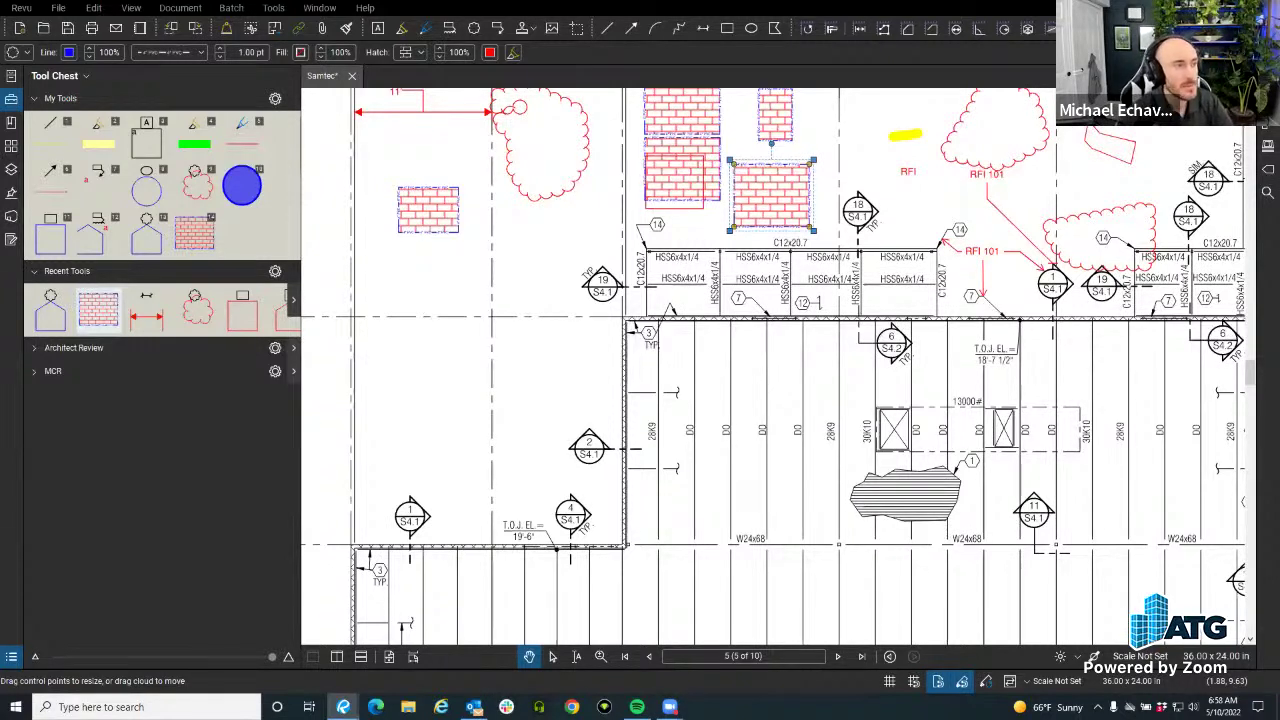
right_click(194, 233)
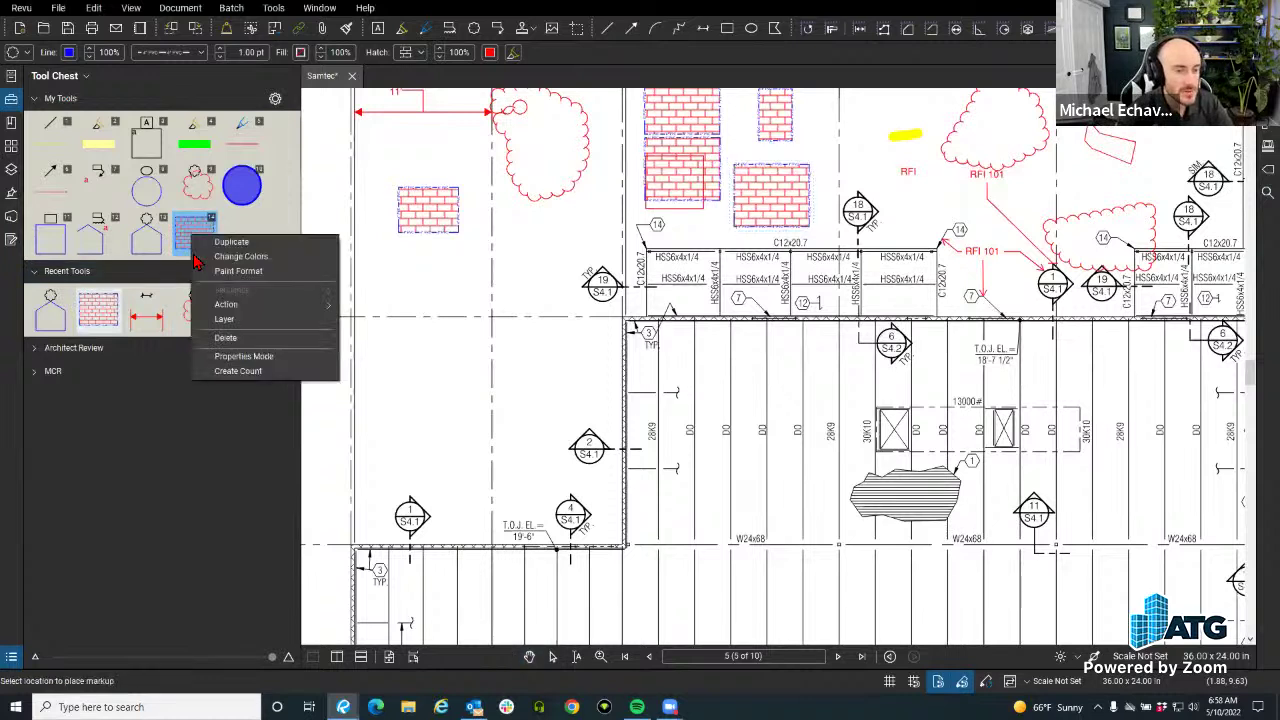
left_click(154, 476)
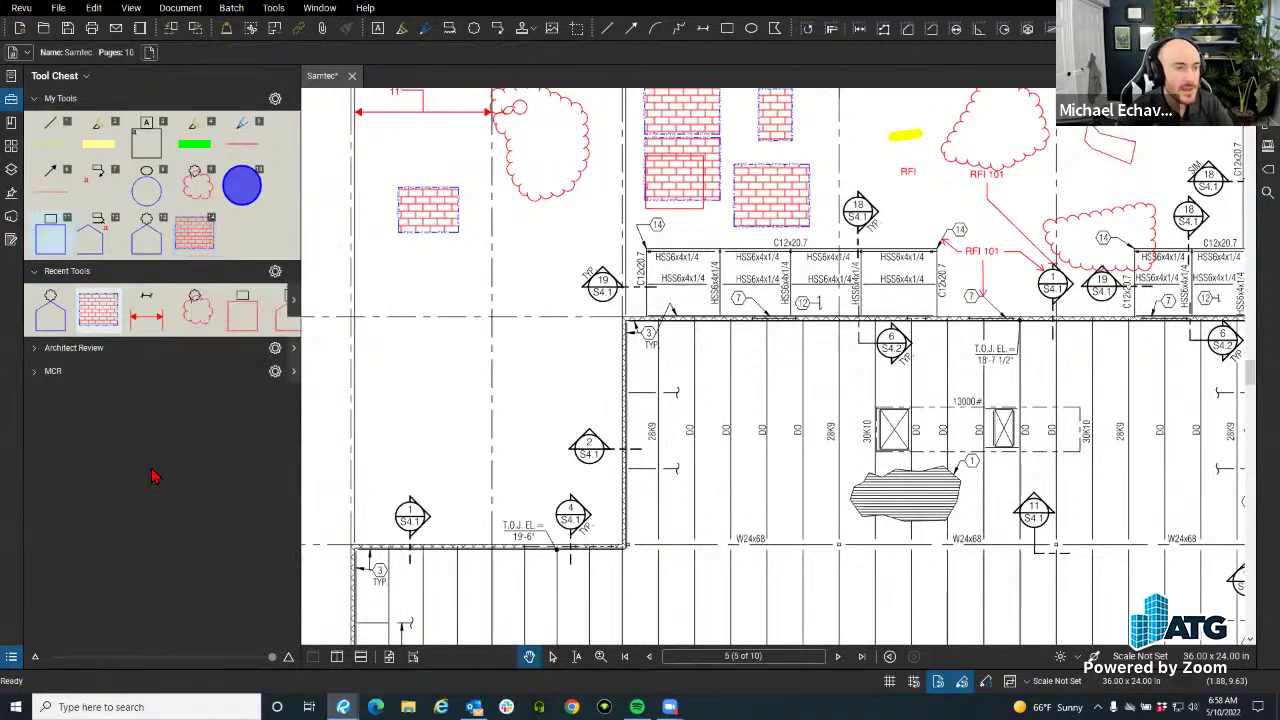
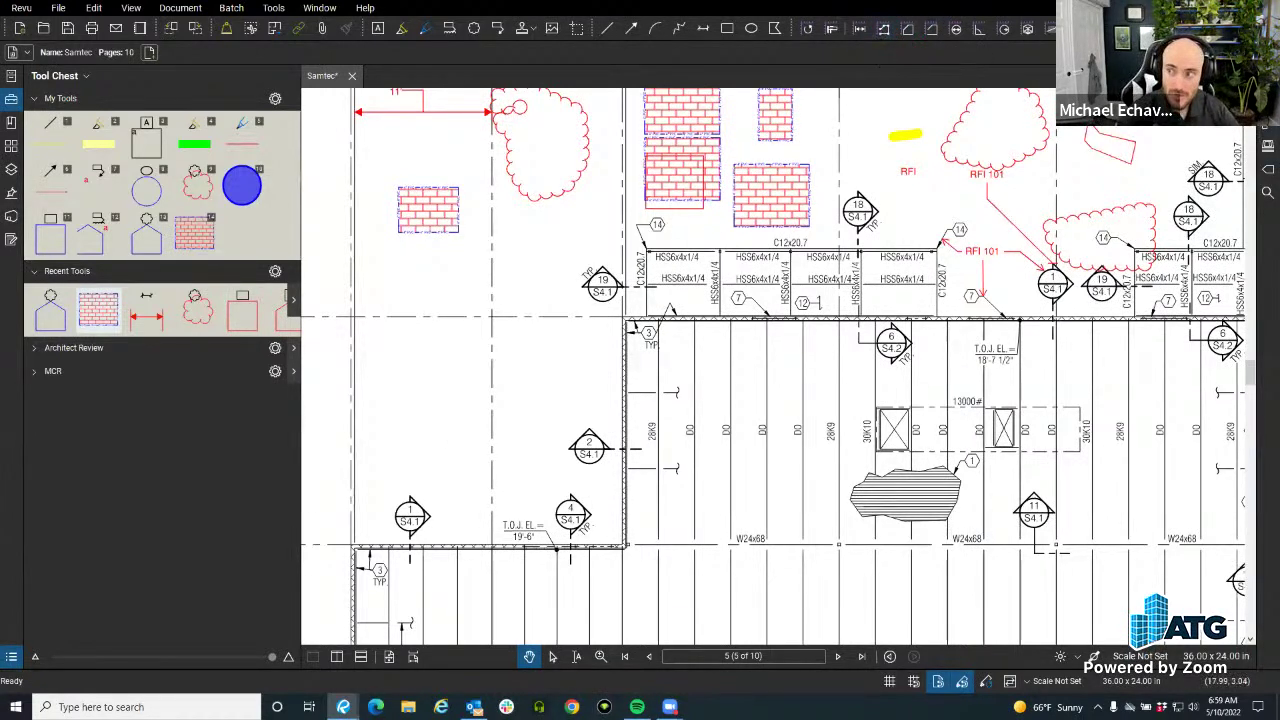
Apply a 3/32" = 1'-0" scale to page 5 and draw an area measurement about 6'-8" square beside the 19/S4.1 section marker.
left_click(884, 33)
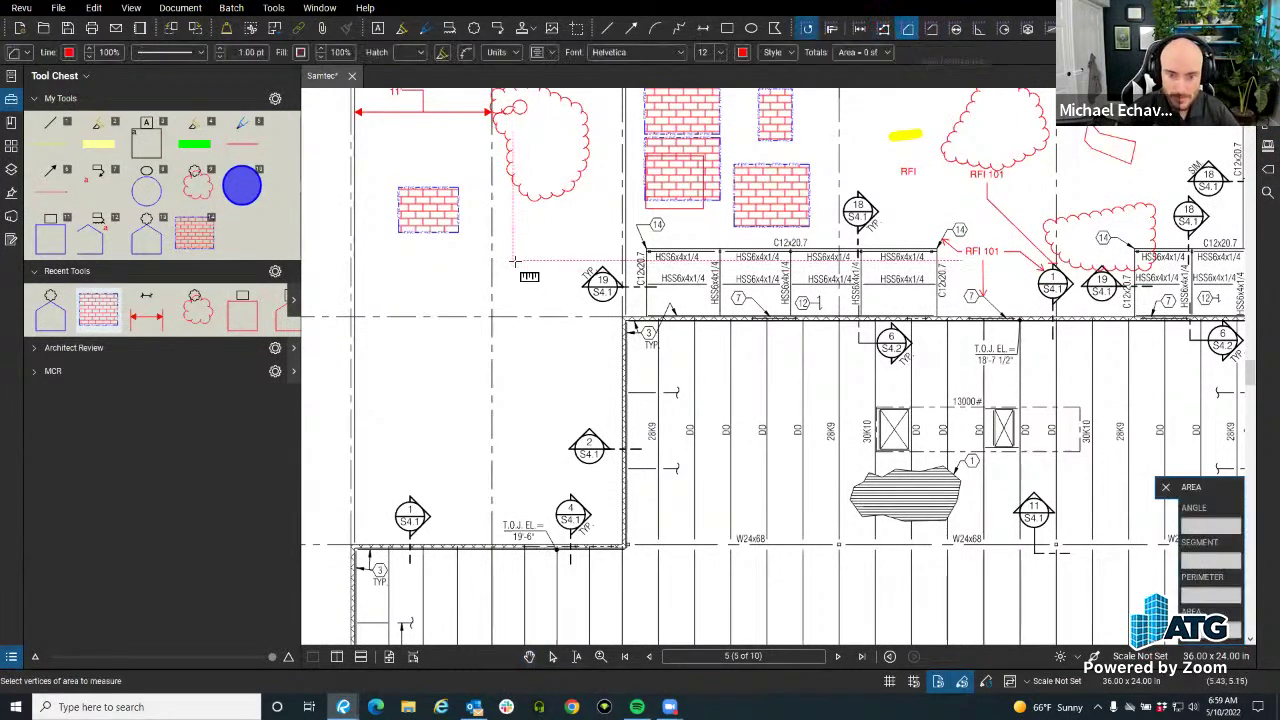
left_click(630, 339)
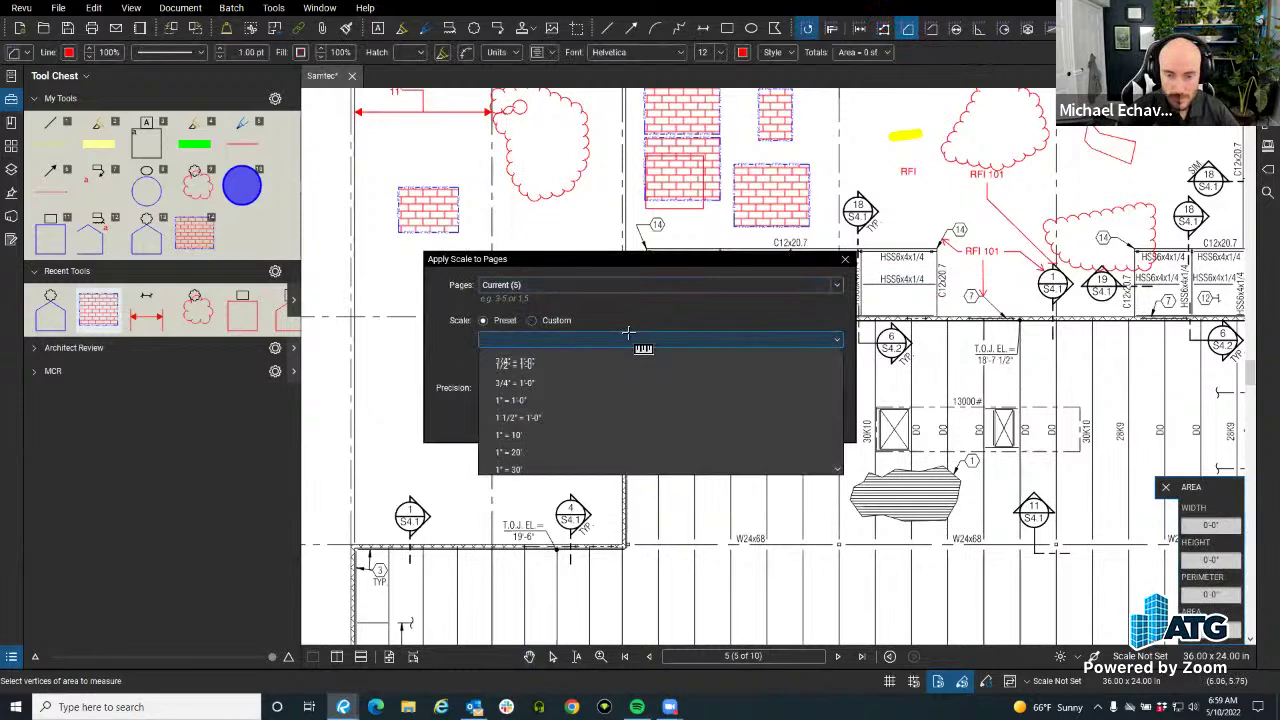
left_click(600, 391)
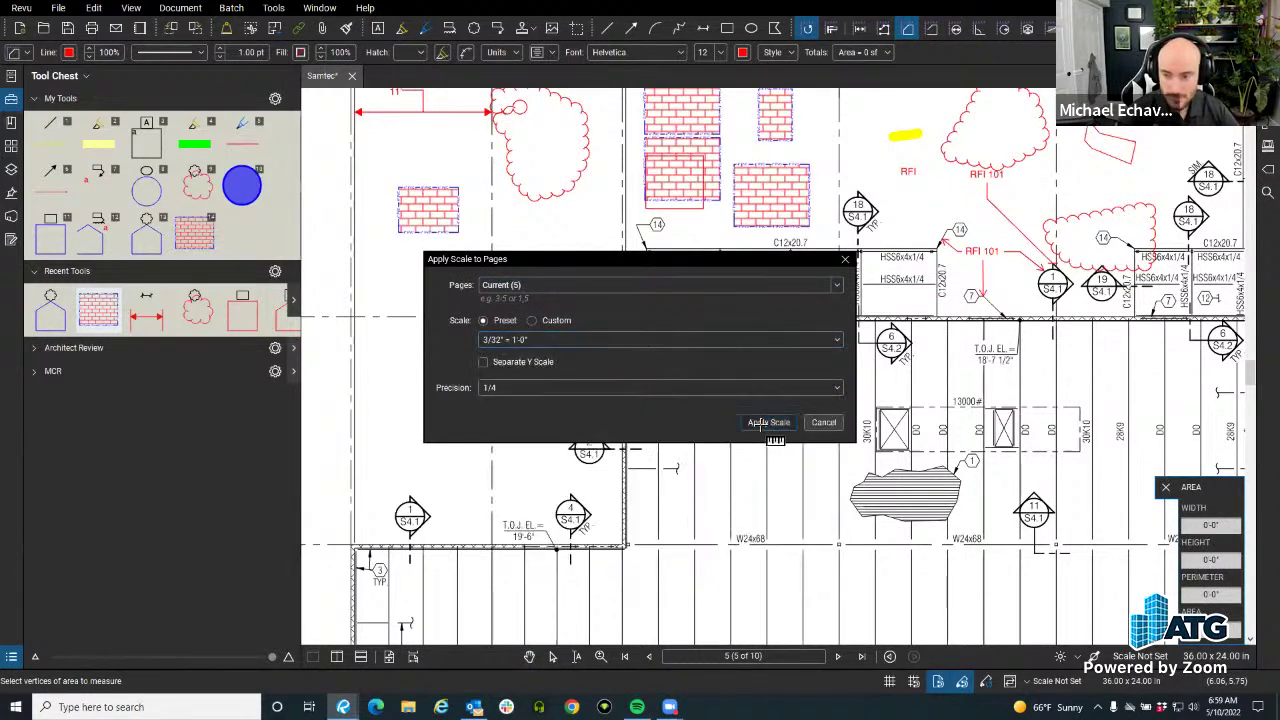
left_click(768, 423)
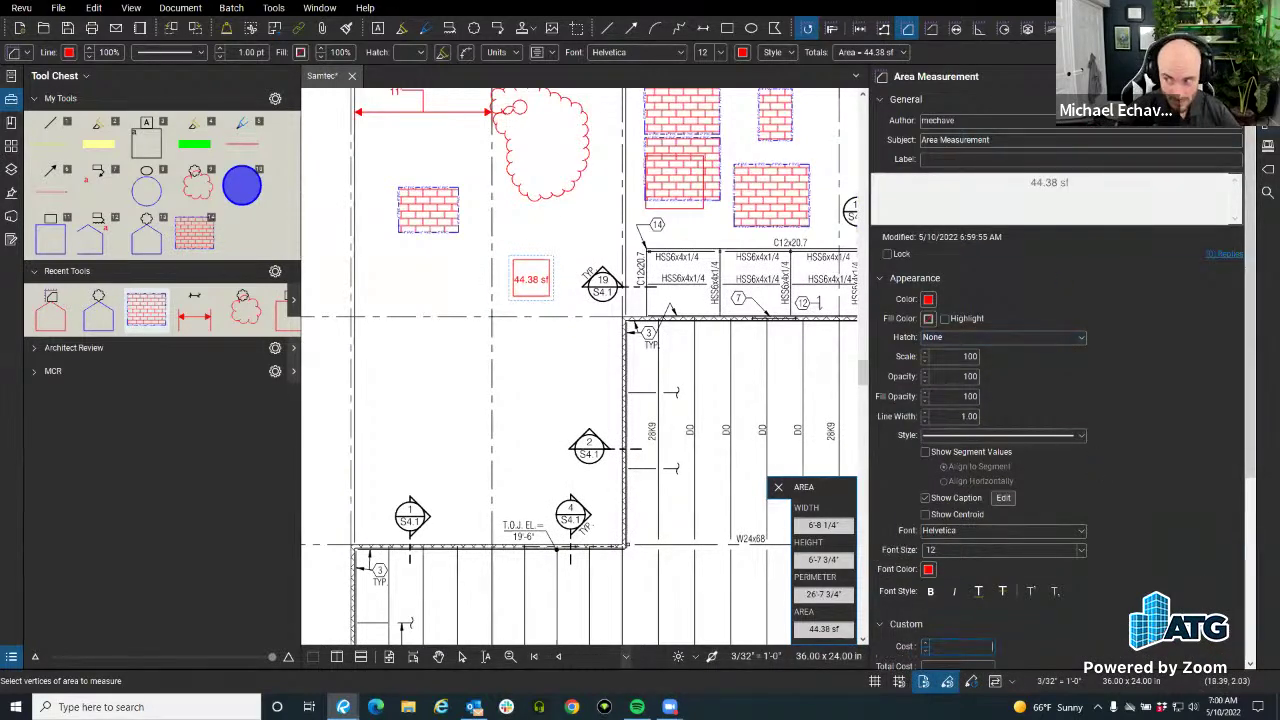
left_click(1267, 145)
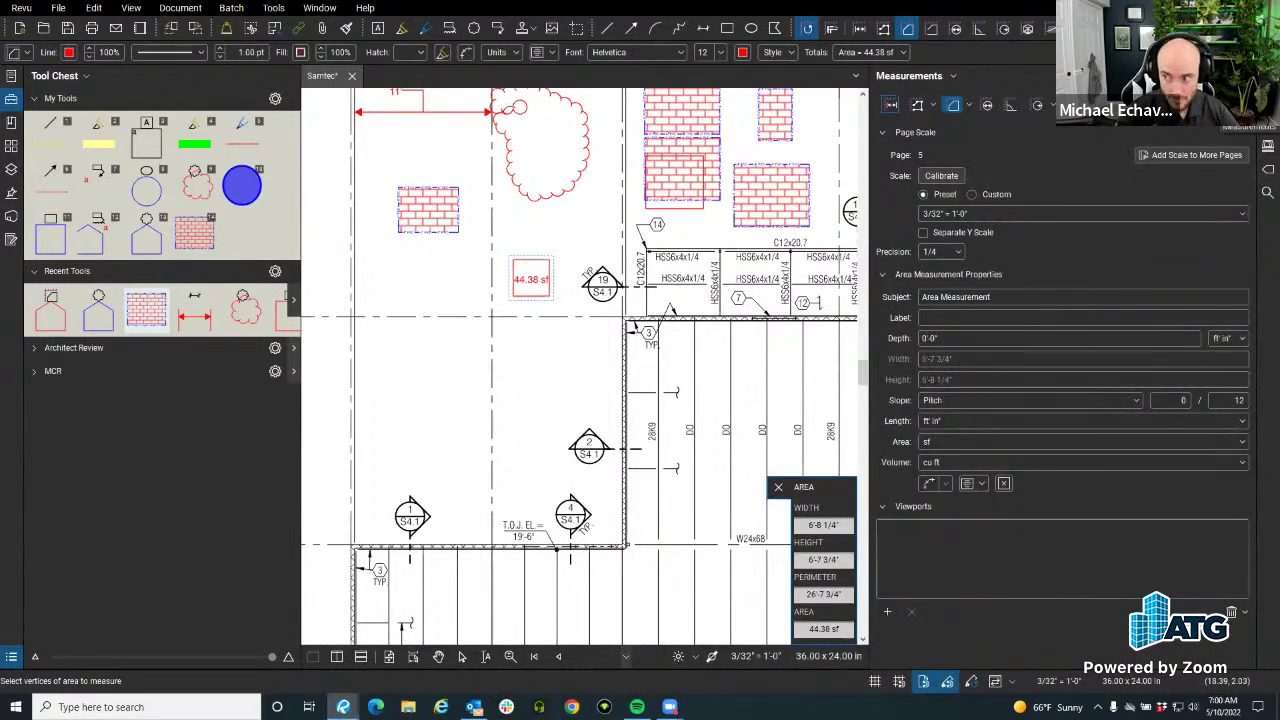
left_click(1267, 145)
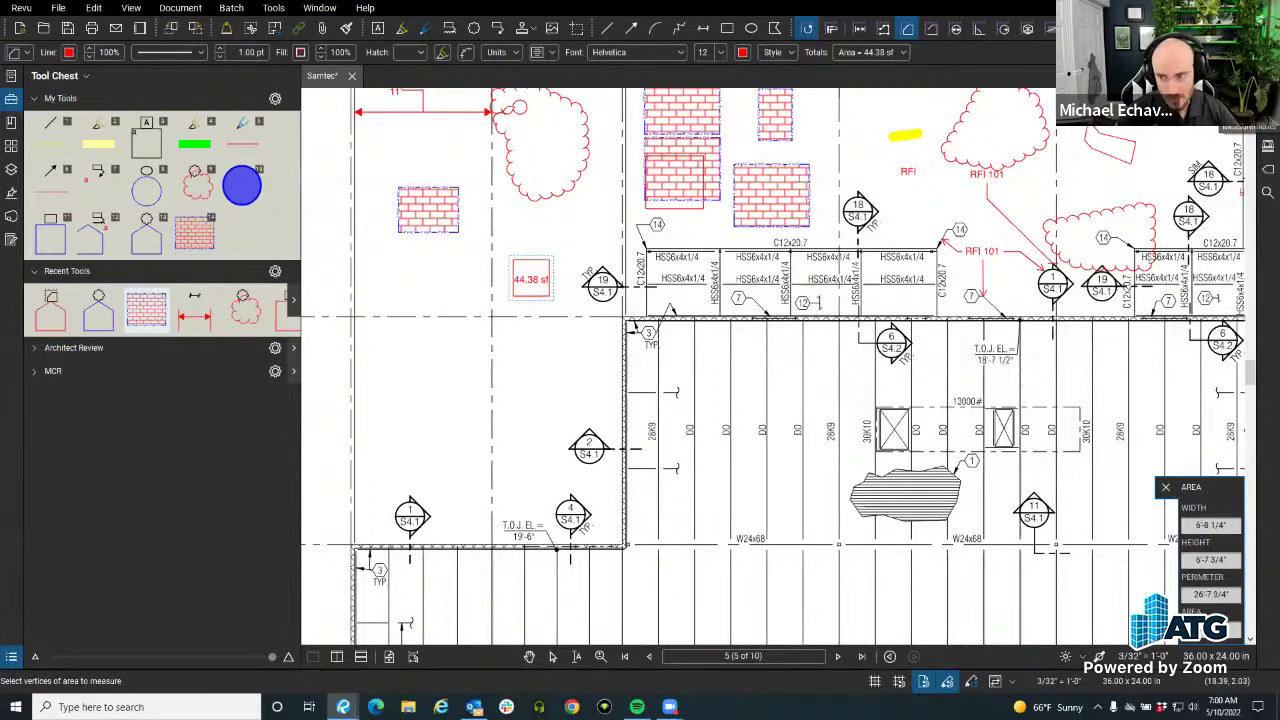
Show the measurement properties for page 5, view the area measurement's slope options, and leave the area tool.
left_click(1267, 145)
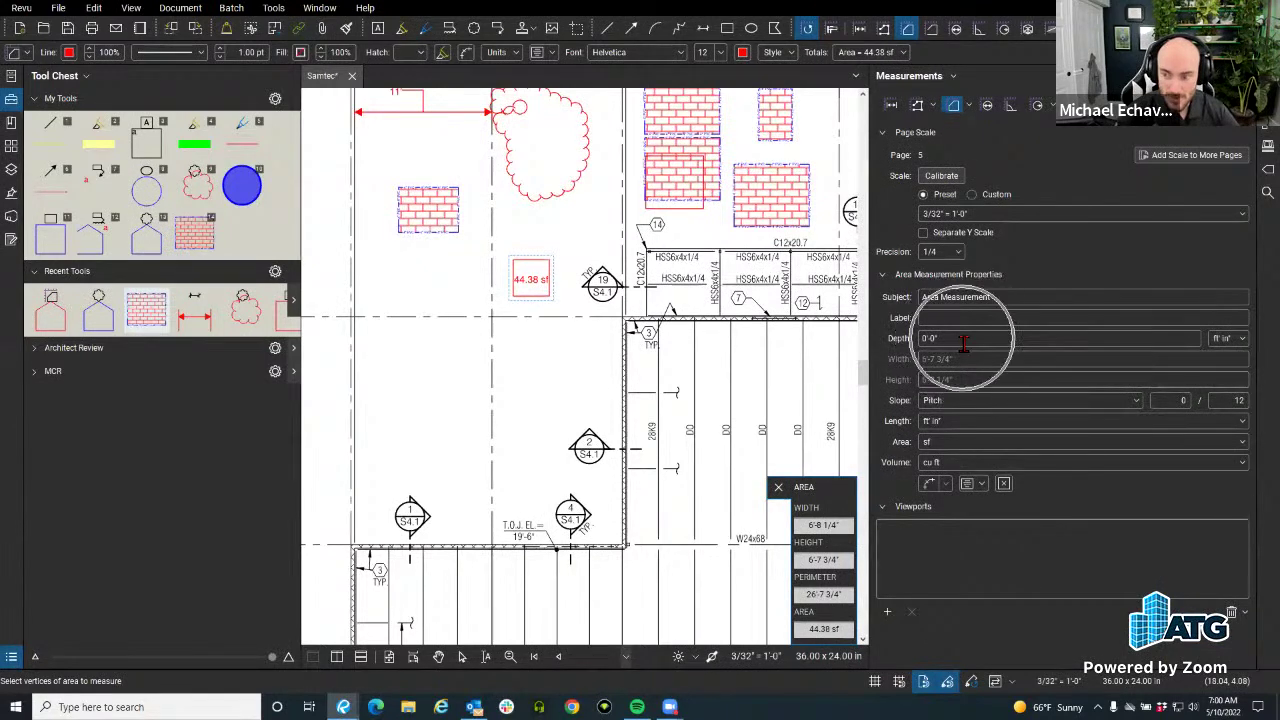
left_click(954, 399)
left_click(952, 416)
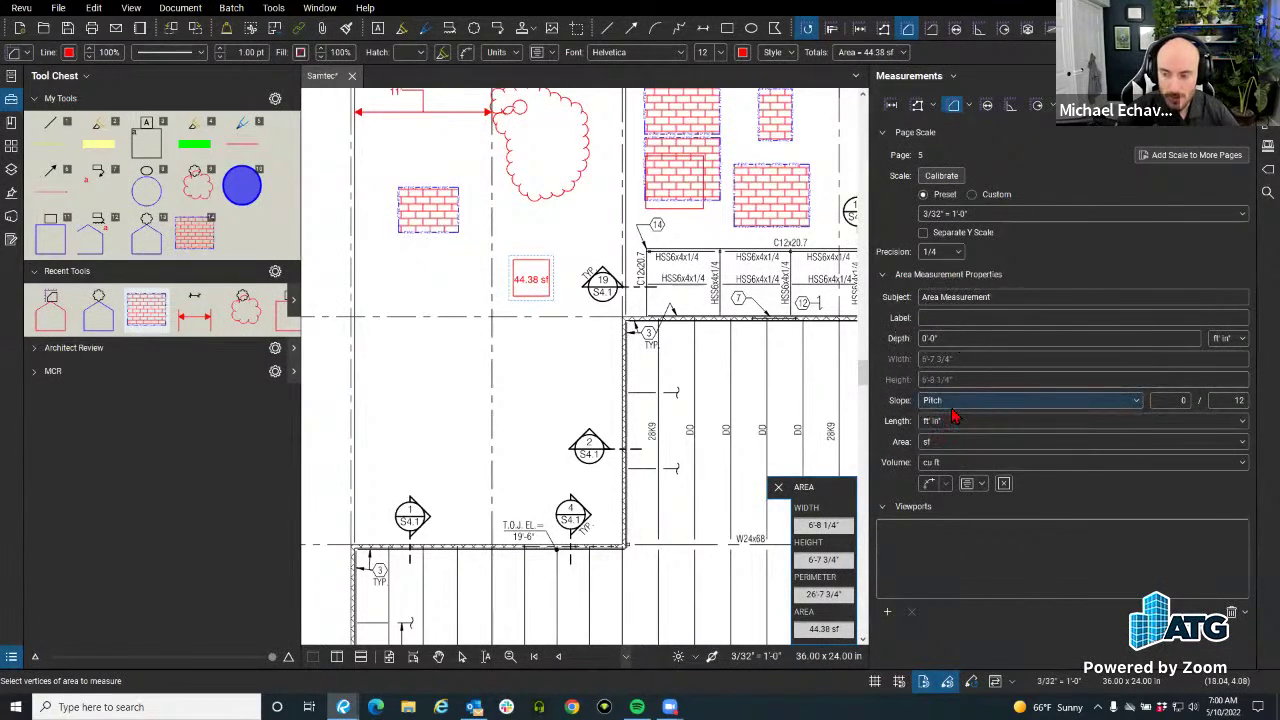
key("Escape")
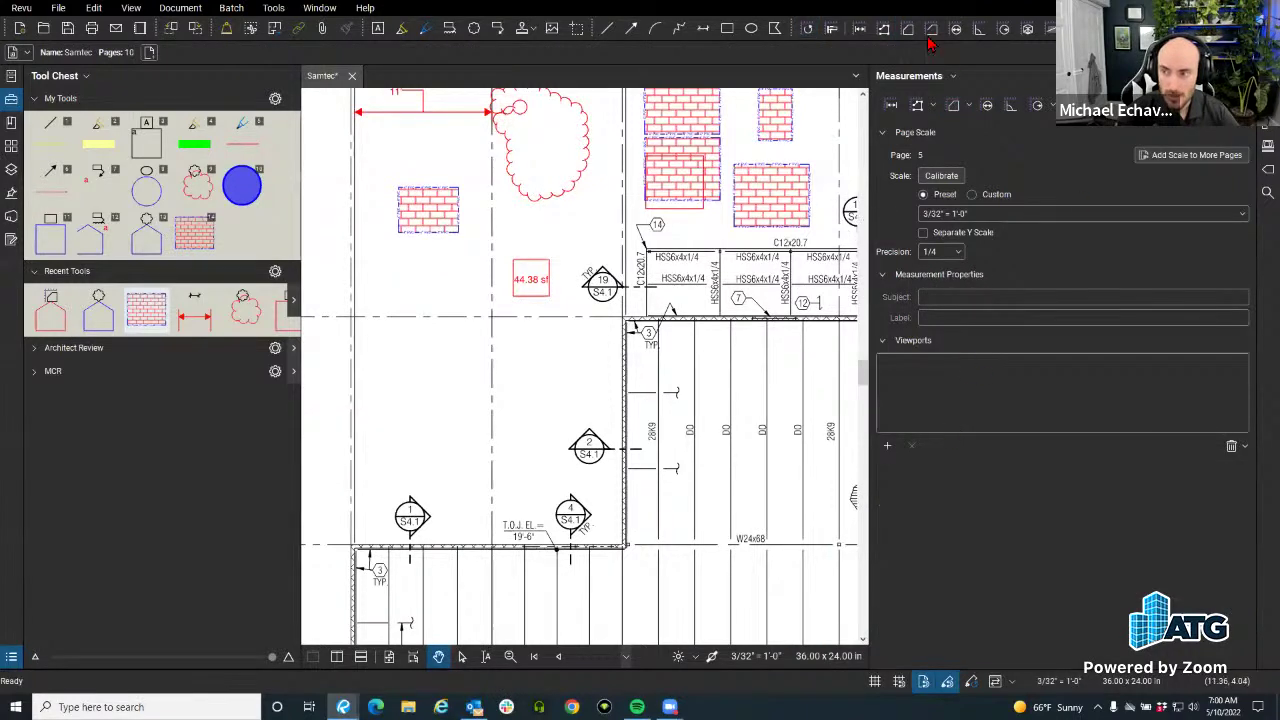
Draw a two-segment polylength measurement below the area square, about 24'-4" horizontally and about 9'-2" vertically.
left_click(880, 30)
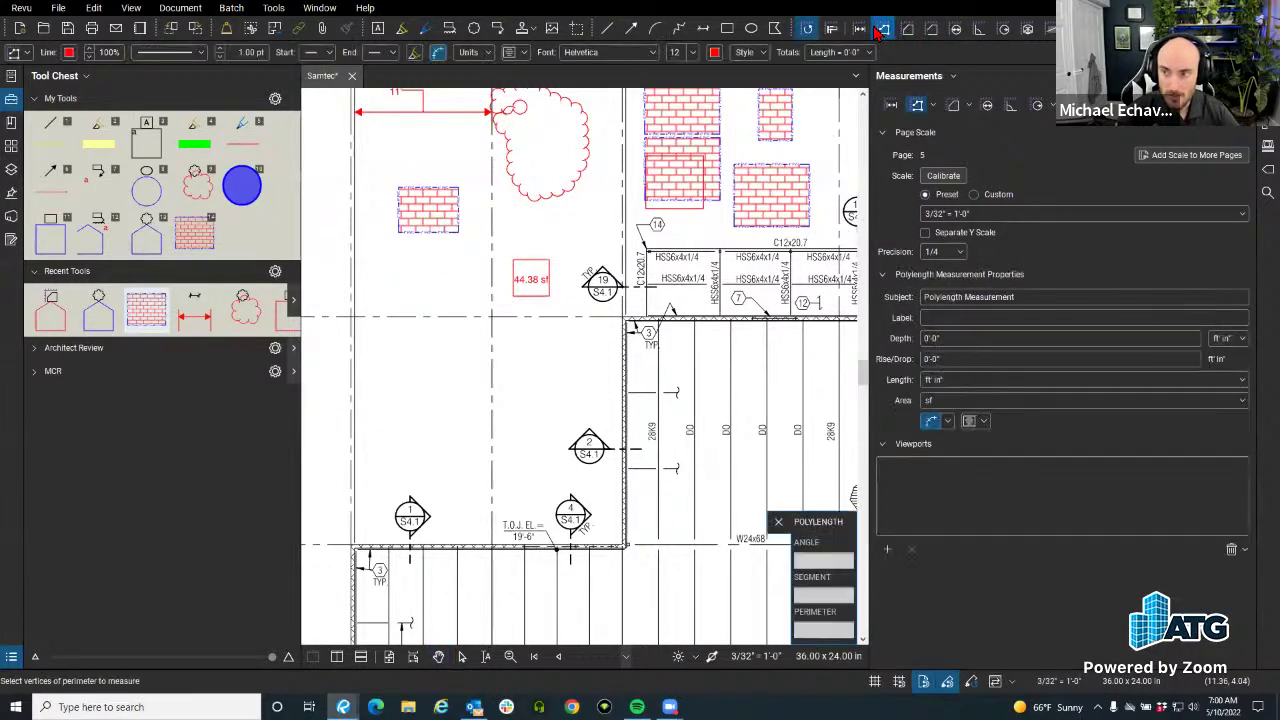
left_click(388, 392)
left_click(521, 392)
double_click(527, 341)
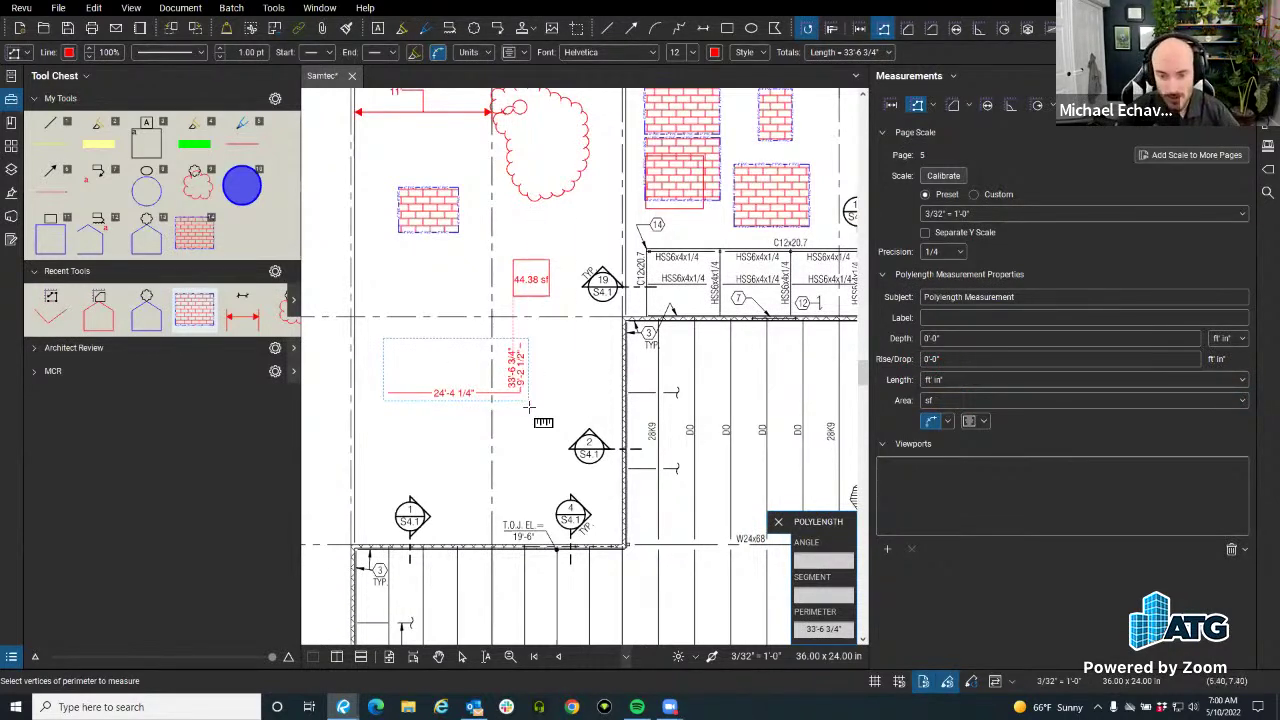
Examine the polylength's Rise/Drop setting and dimension labels up close, and open the measurement's appearance properties.
left_click(966, 358)
scroll(556, 368, "up", 3)
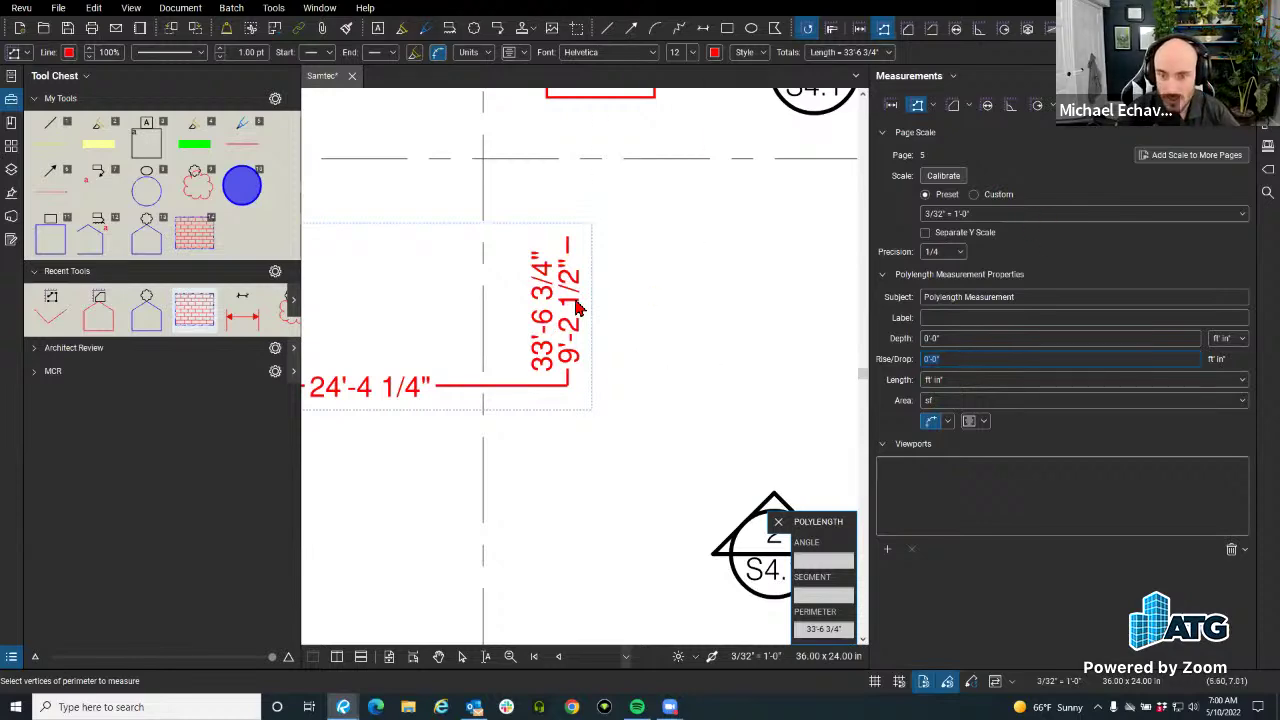
scroll(580, 290, "down", 3)
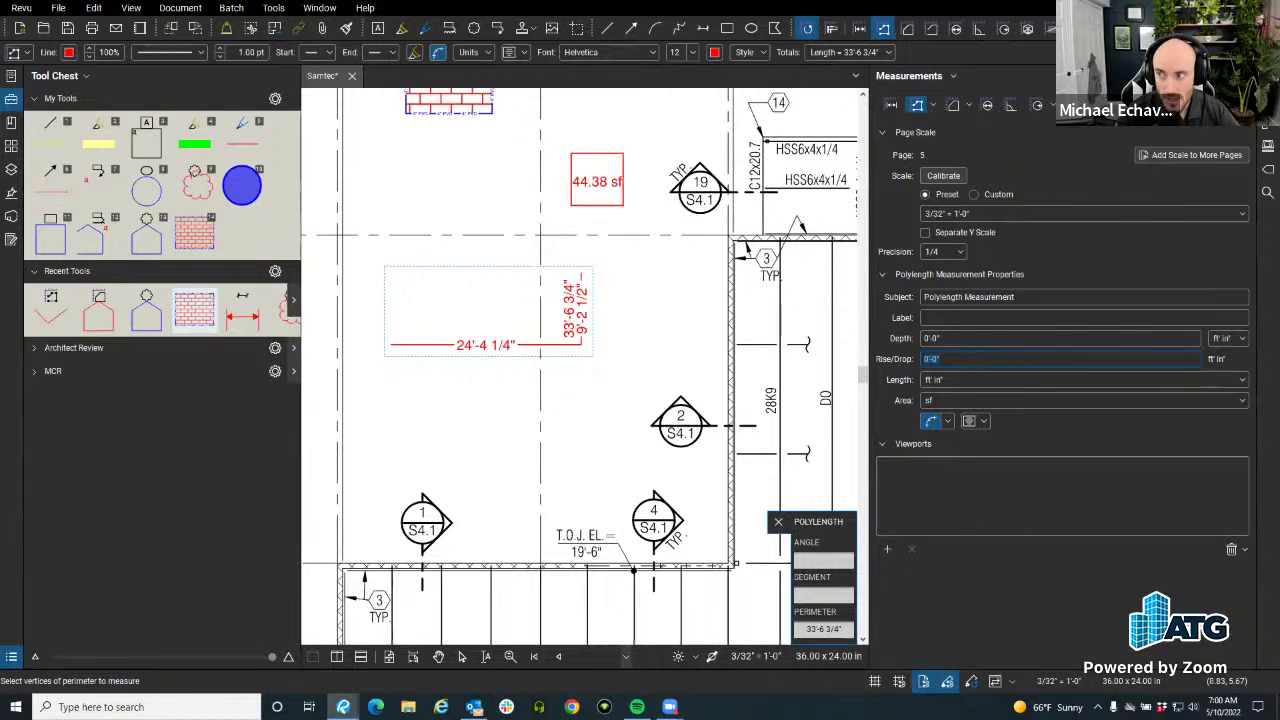
left_click(579, 308)
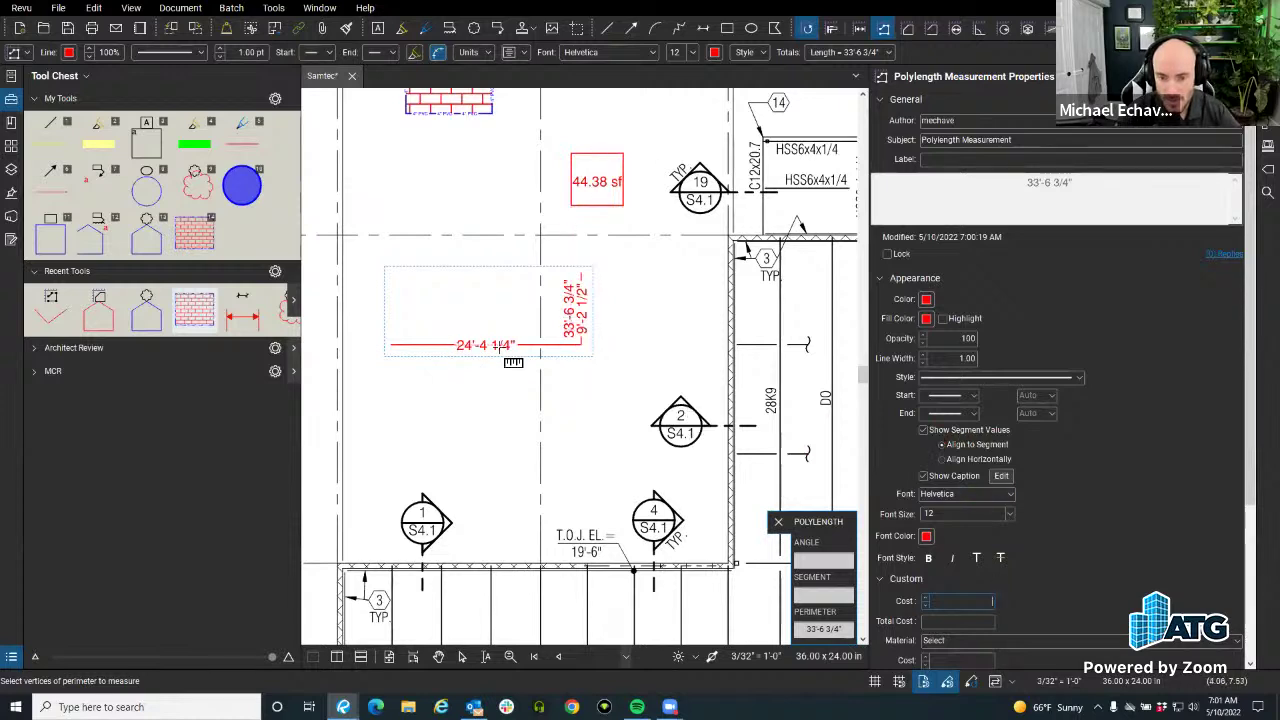
Toggle the polylength's segment values off and back on, and view which contents its caption can show.
left_click(923, 431)
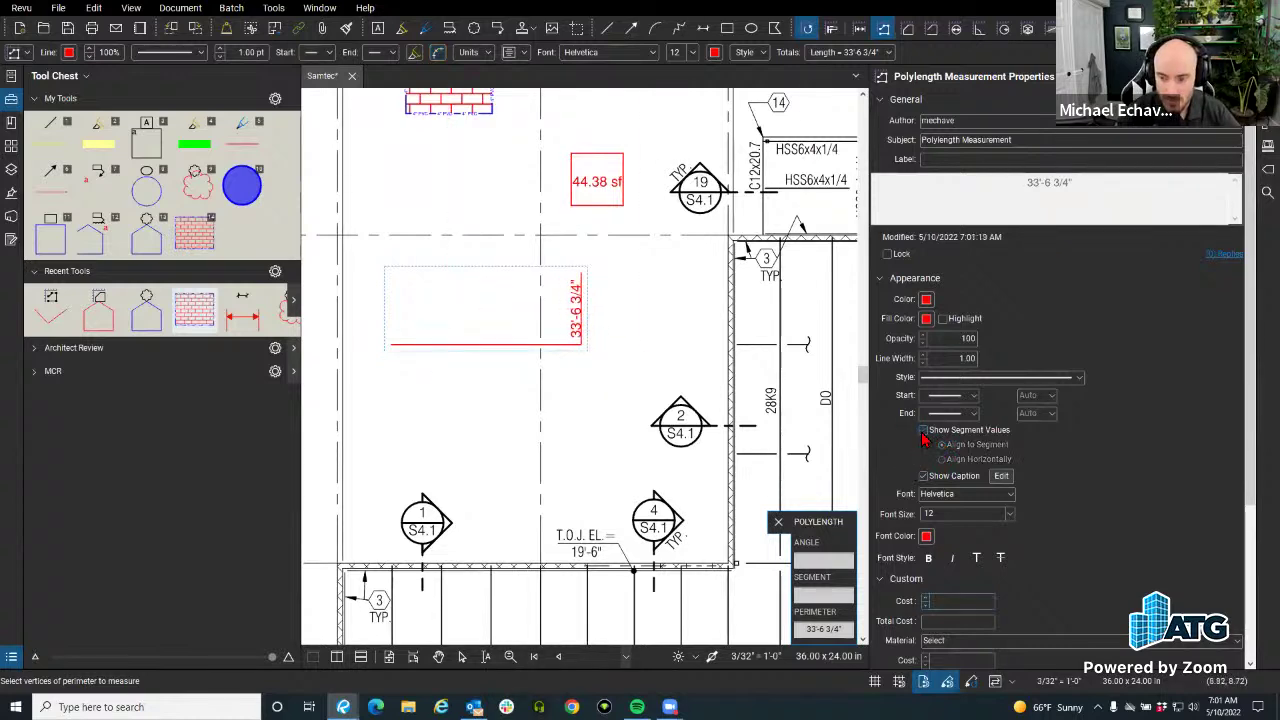
left_click(923, 431)
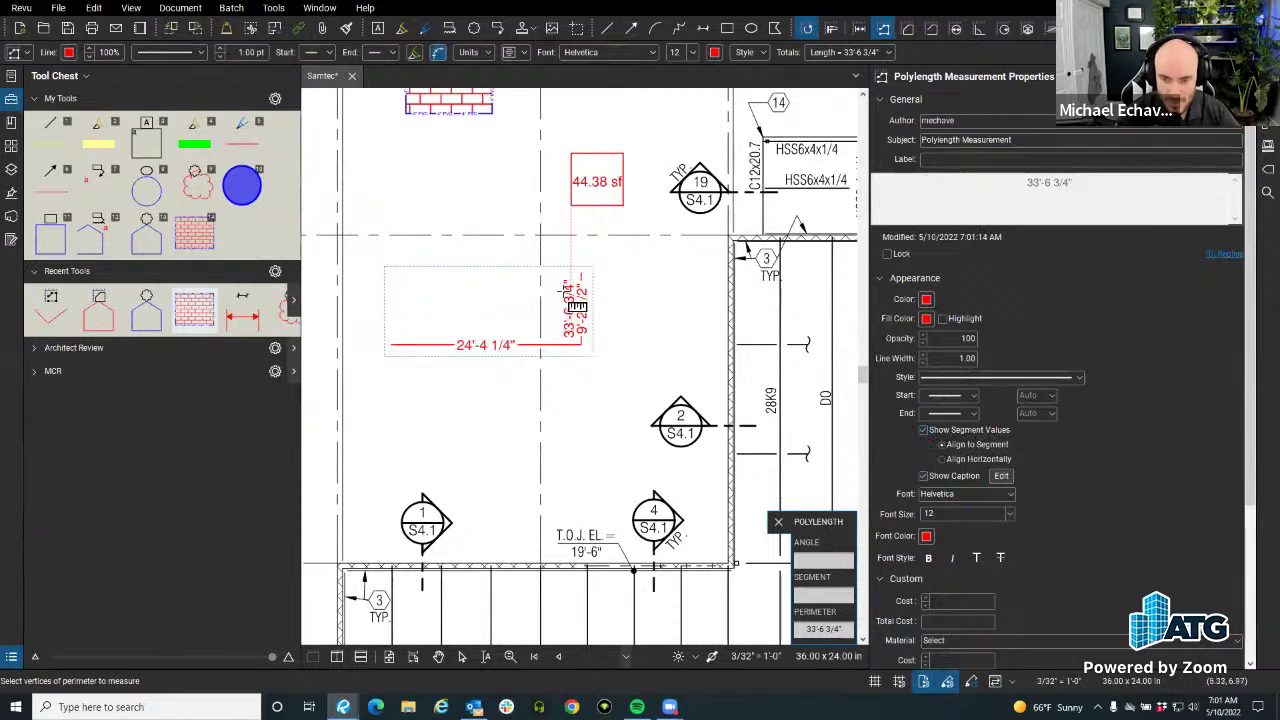
left_click(1001, 476)
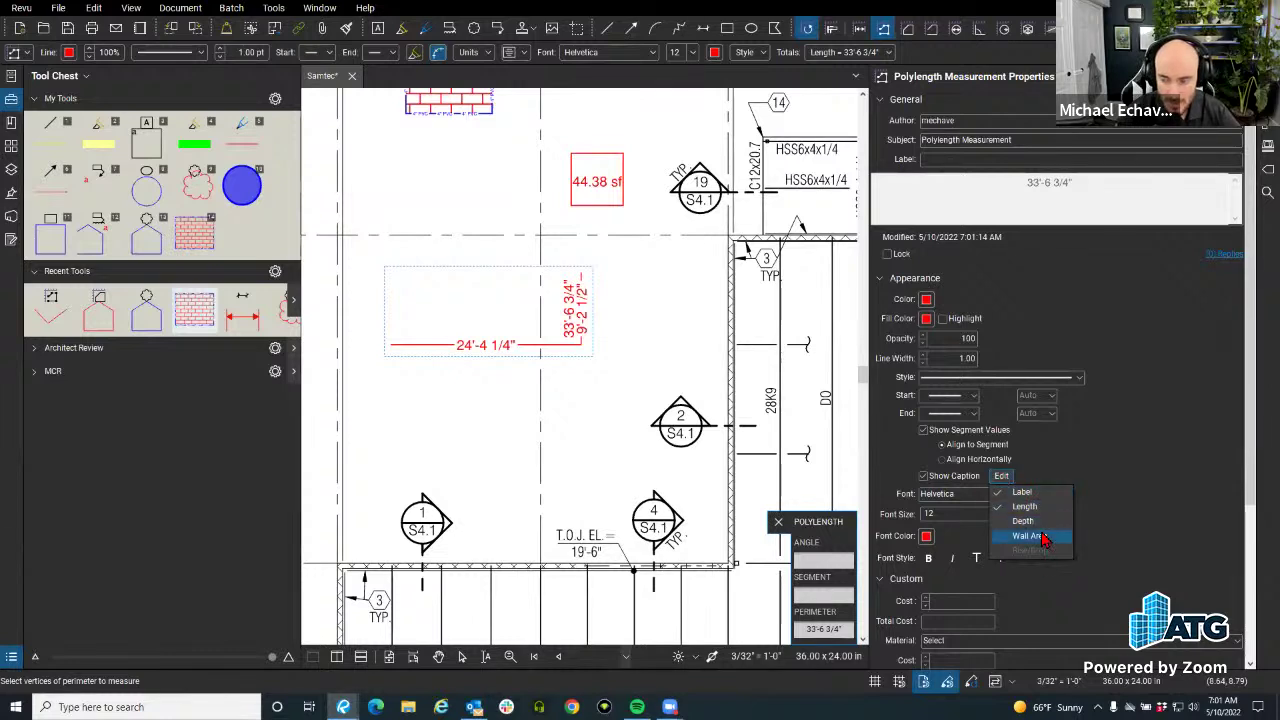
left_click(1122, 525)
Hide the polylength measurement's caption and segment values, and set its line style to Dashed 2.
left_click(923, 477)
left_click(923, 478)
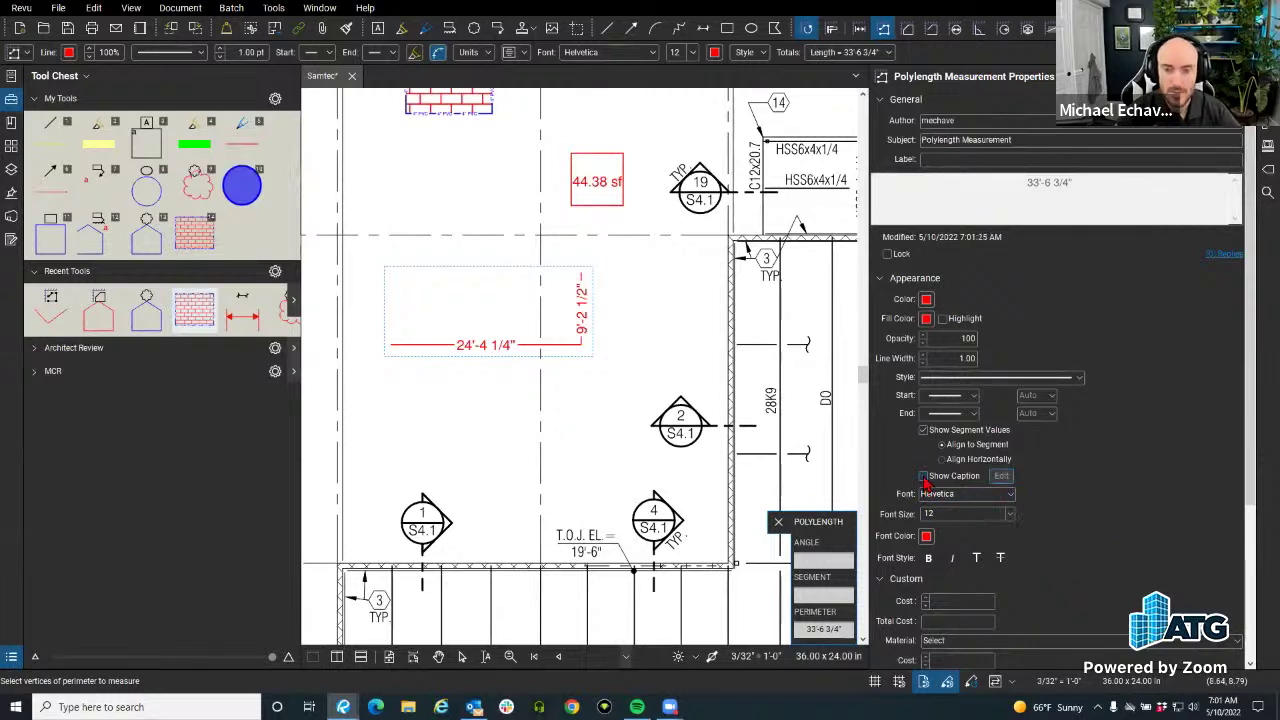
left_click(923, 477)
left_click(923, 430)
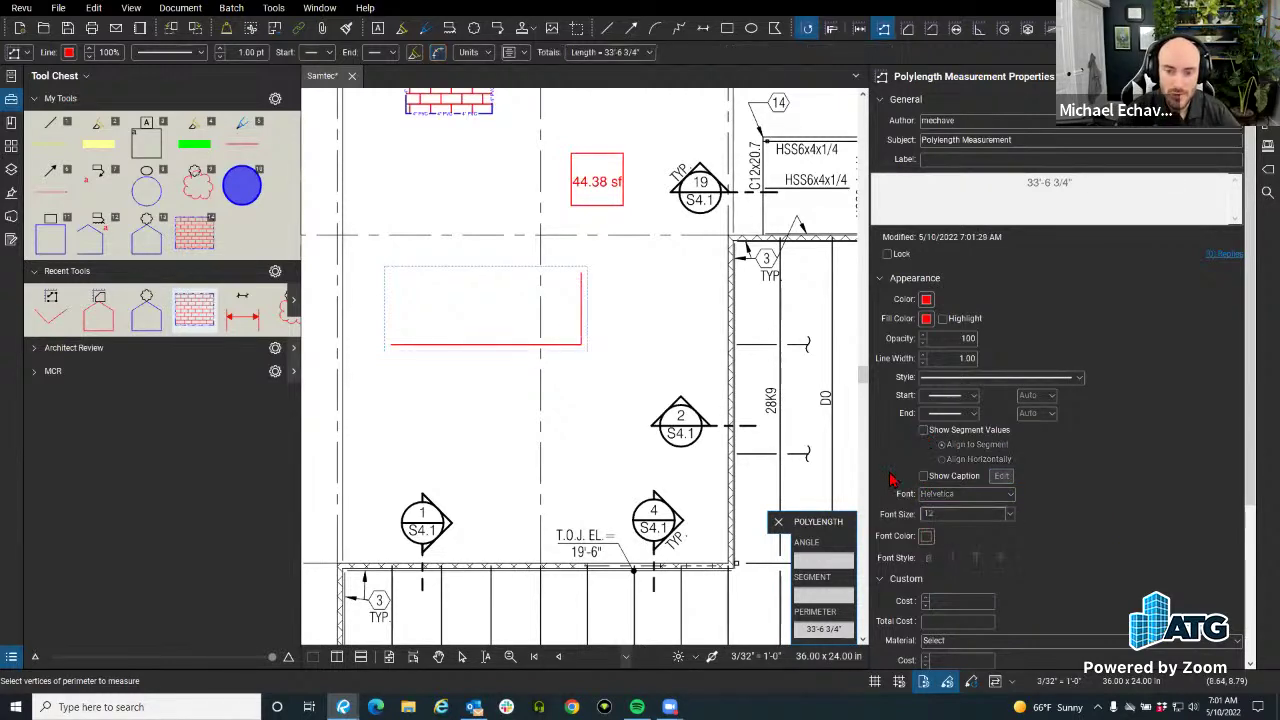
left_click(170, 52)
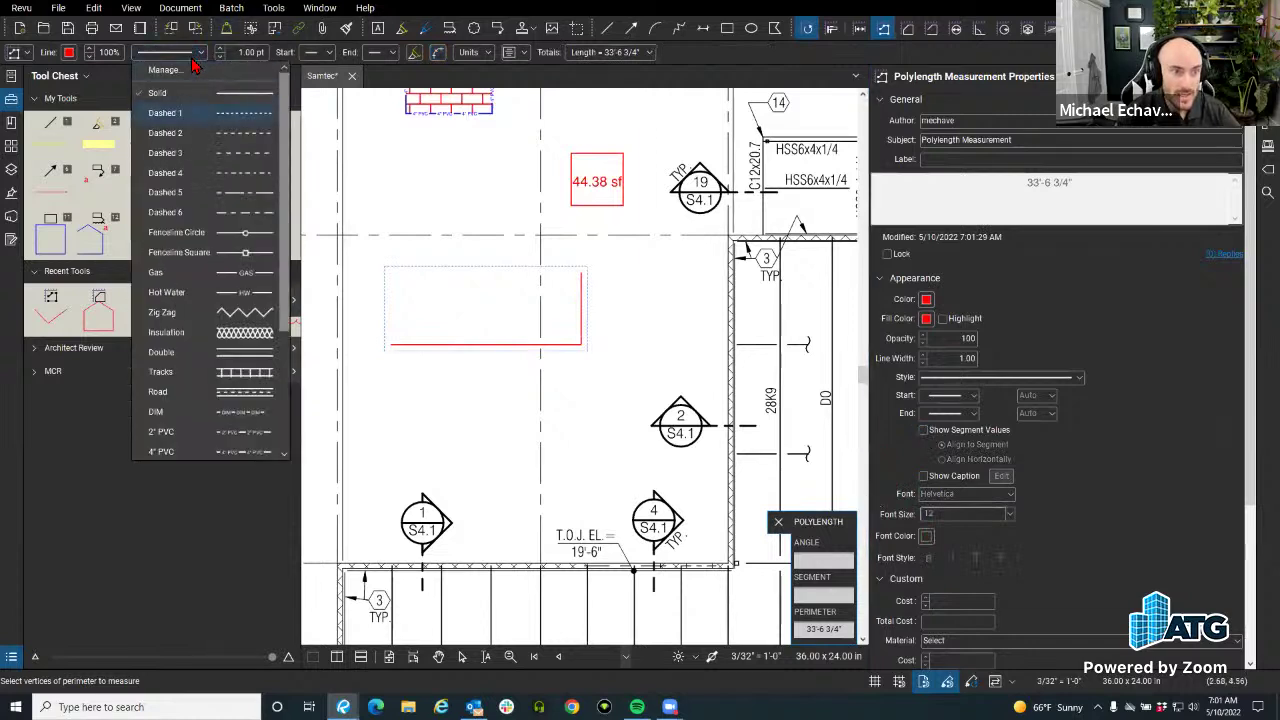
left_click(175, 135)
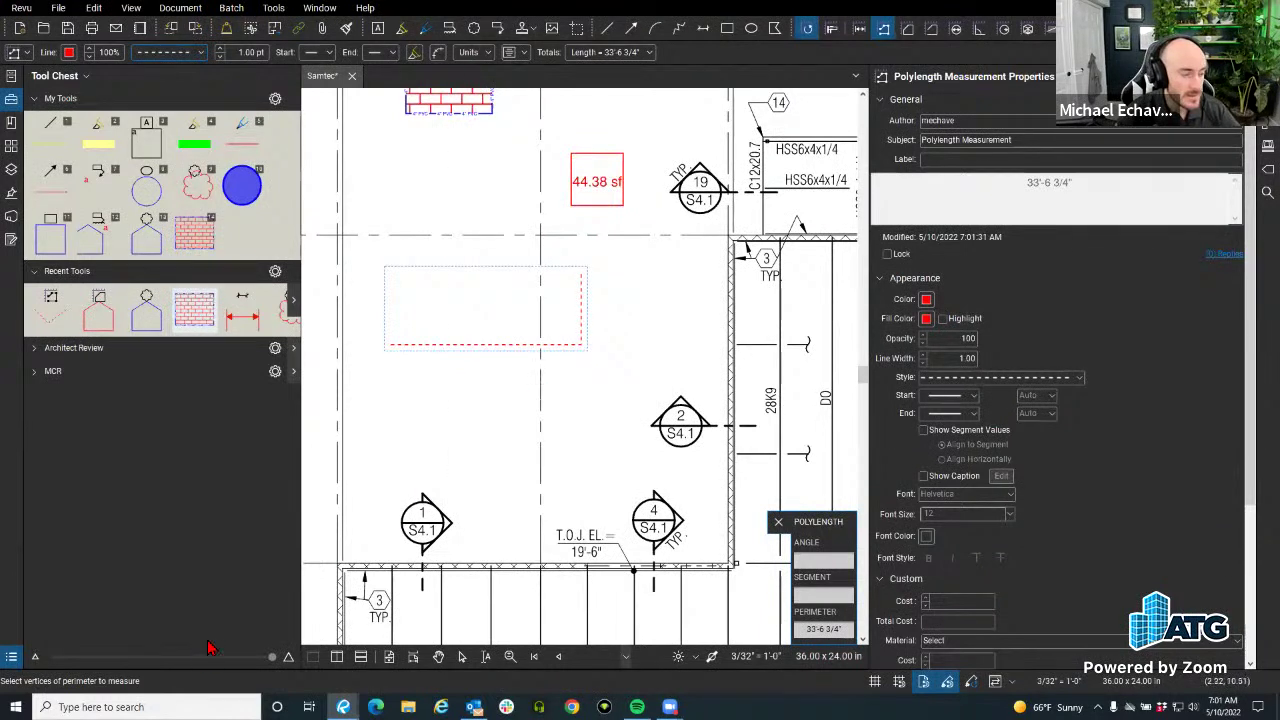
Review the area and polylength entries in the Markups List, and hide the properties and the list.
left_click(11, 659)
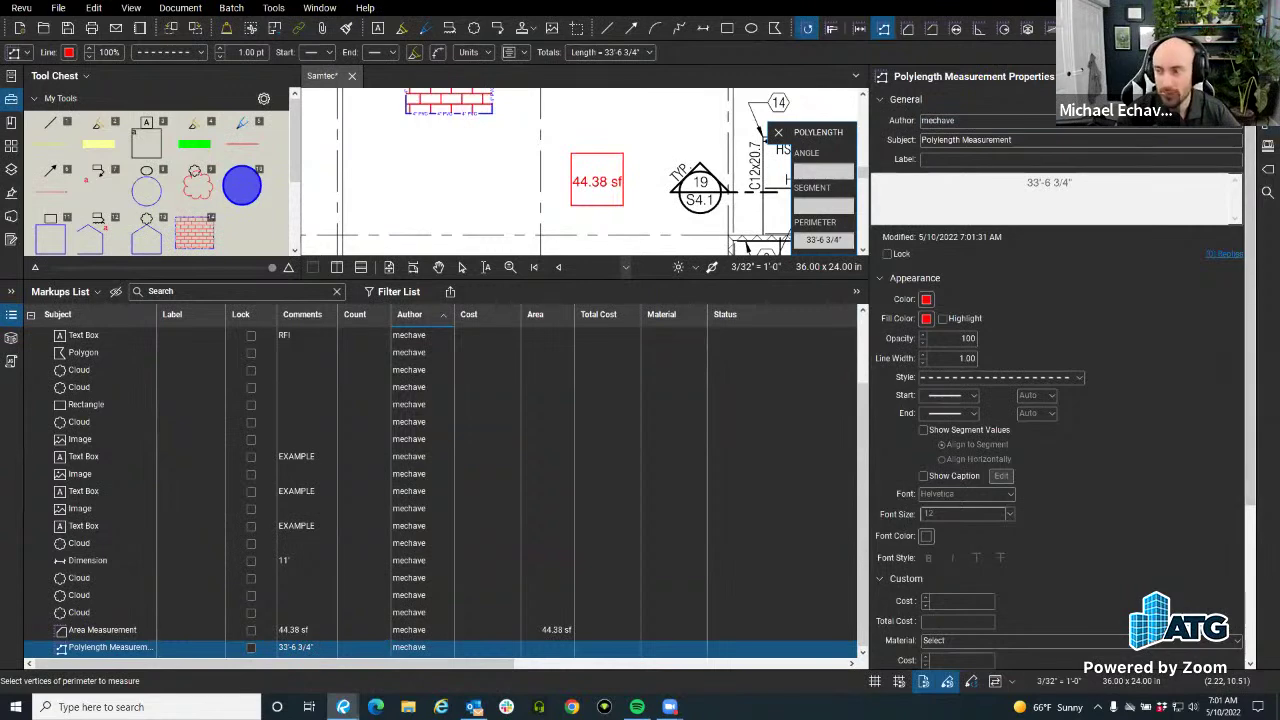
left_click(1268, 98)
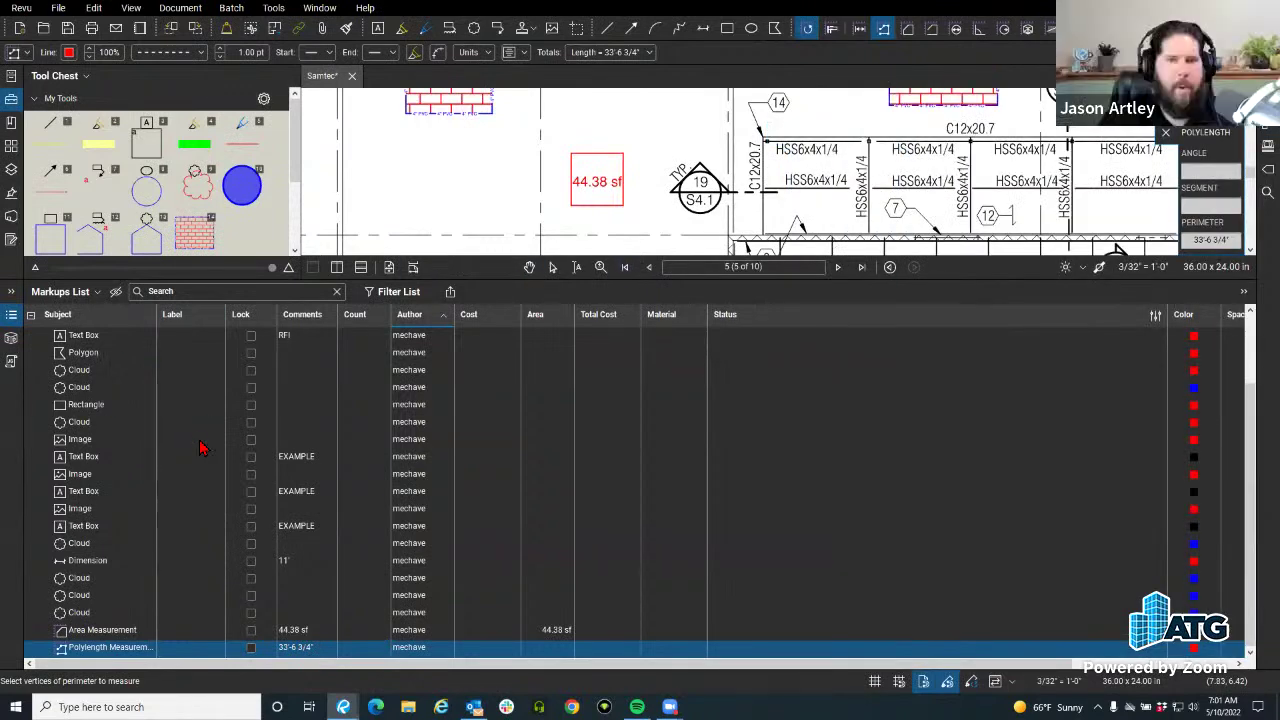
left_click(27, 316)
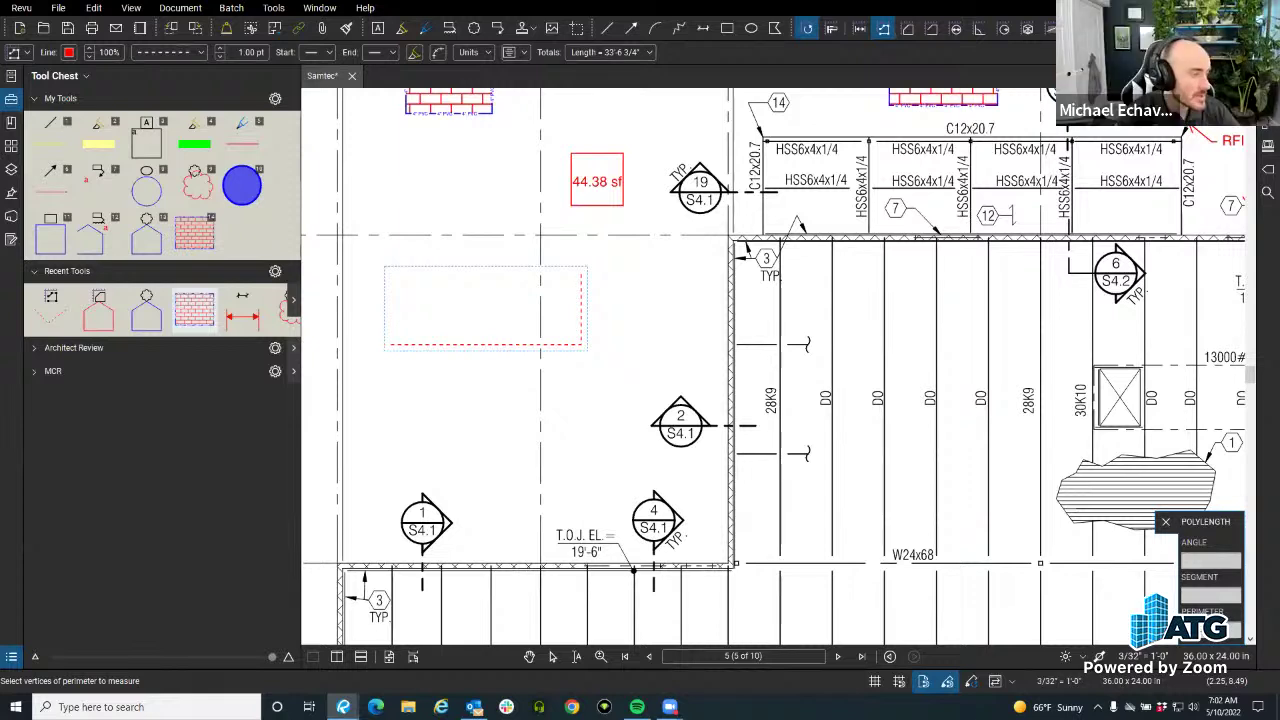
Expand the MCR tool set and place its BWH text box, MCR hexagon and MCR Logo below the dashed polylength.
left_click(76, 372)
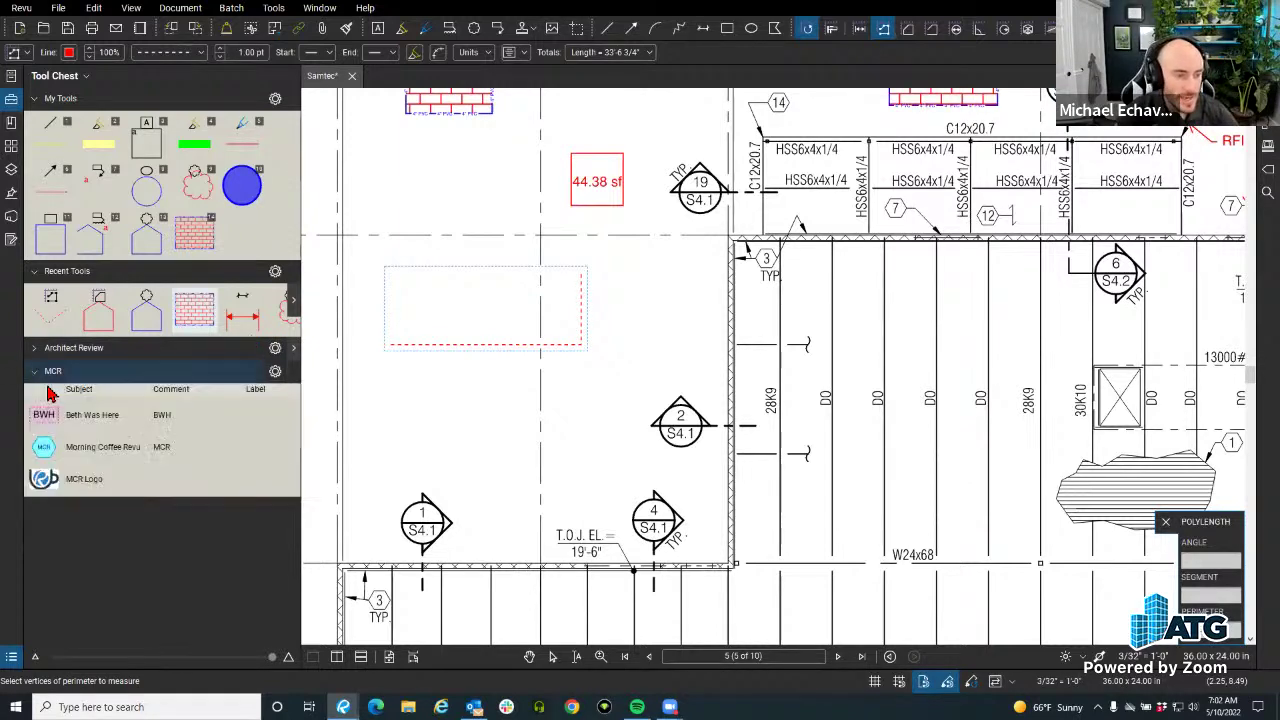
left_click(183, 432)
left_click(473, 416)
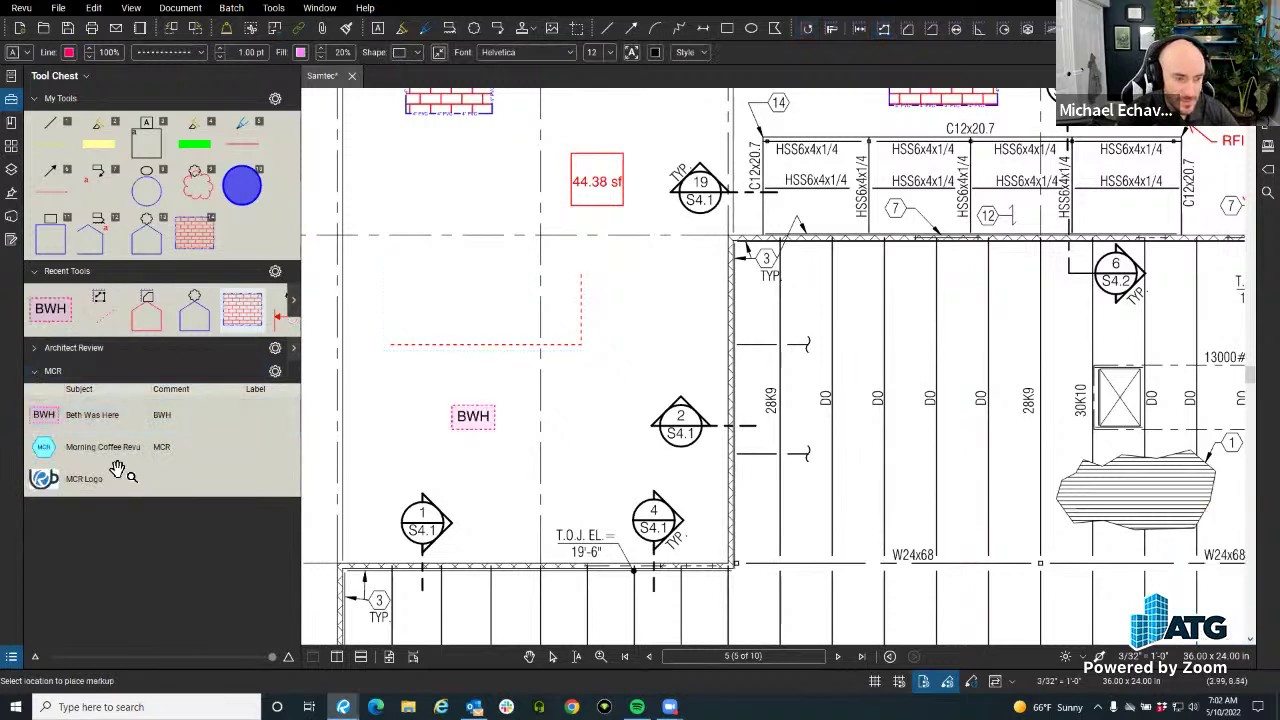
left_click(85, 462)
left_click(572, 476)
left_click(100, 479)
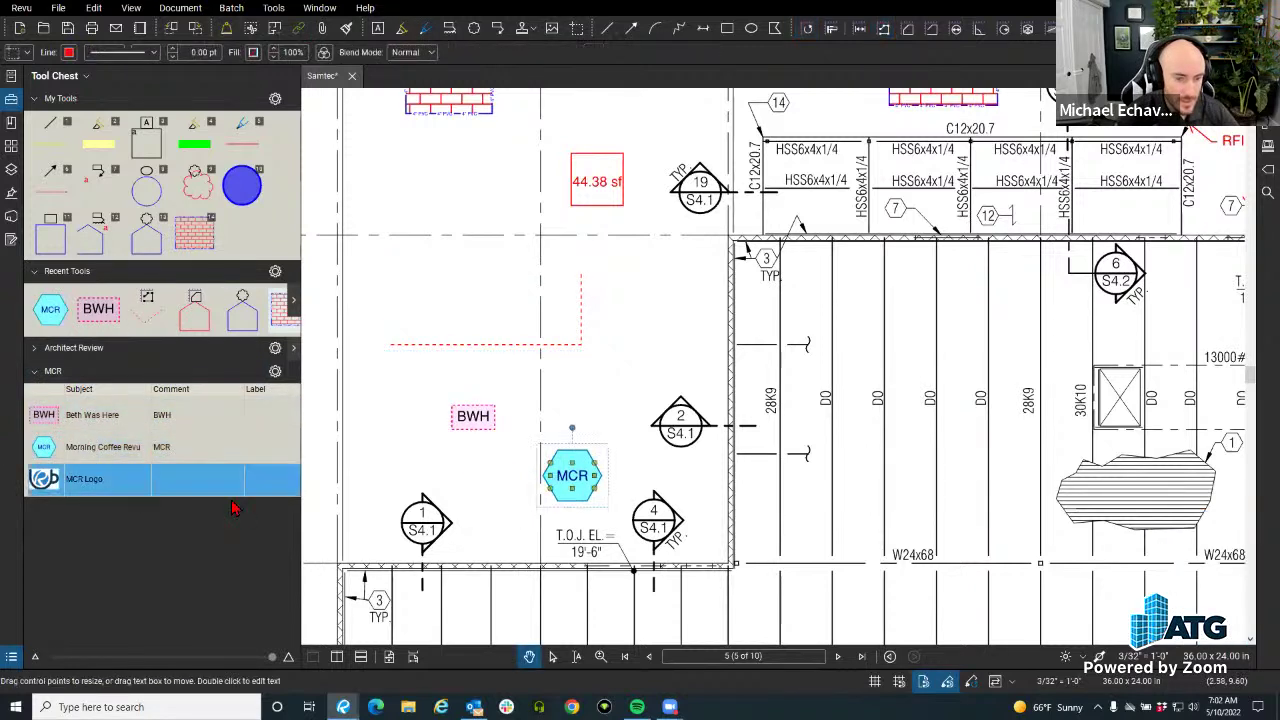
left_click(377, 478)
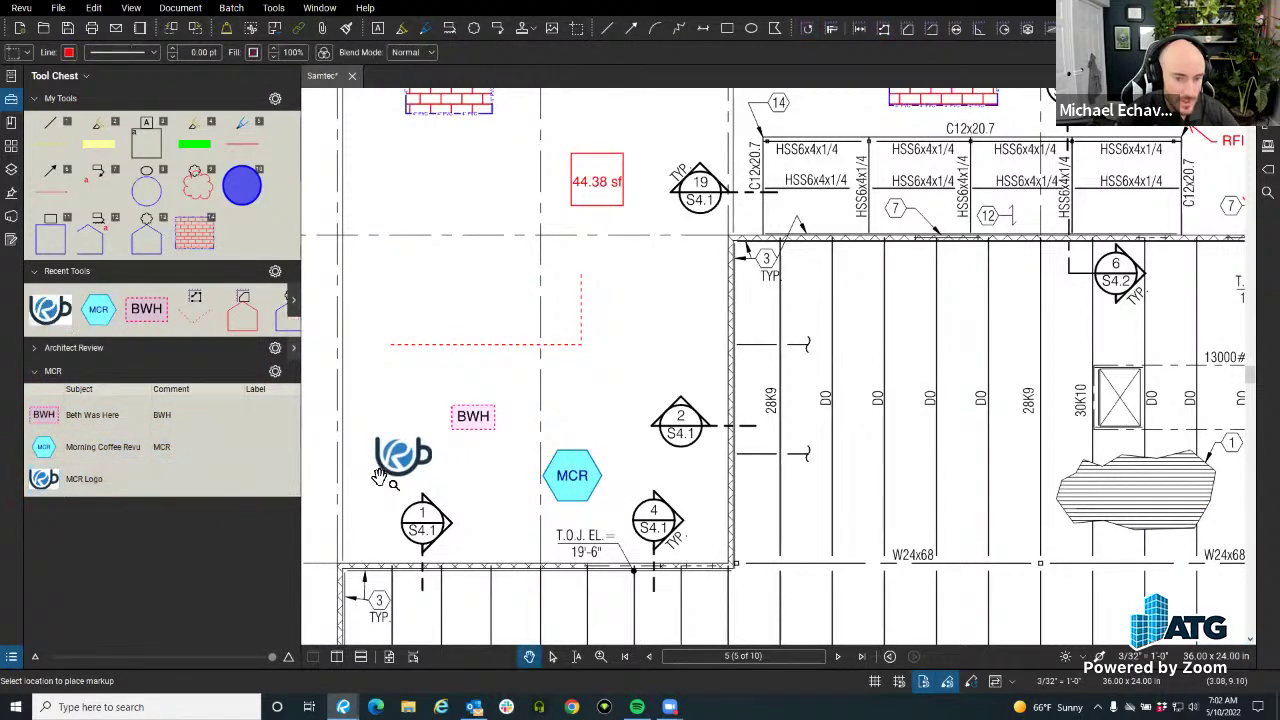
View the MCR tool set's options and dismiss them.
left_click(275, 371)
mouse_move(320, 448)
left_click(412, 466)
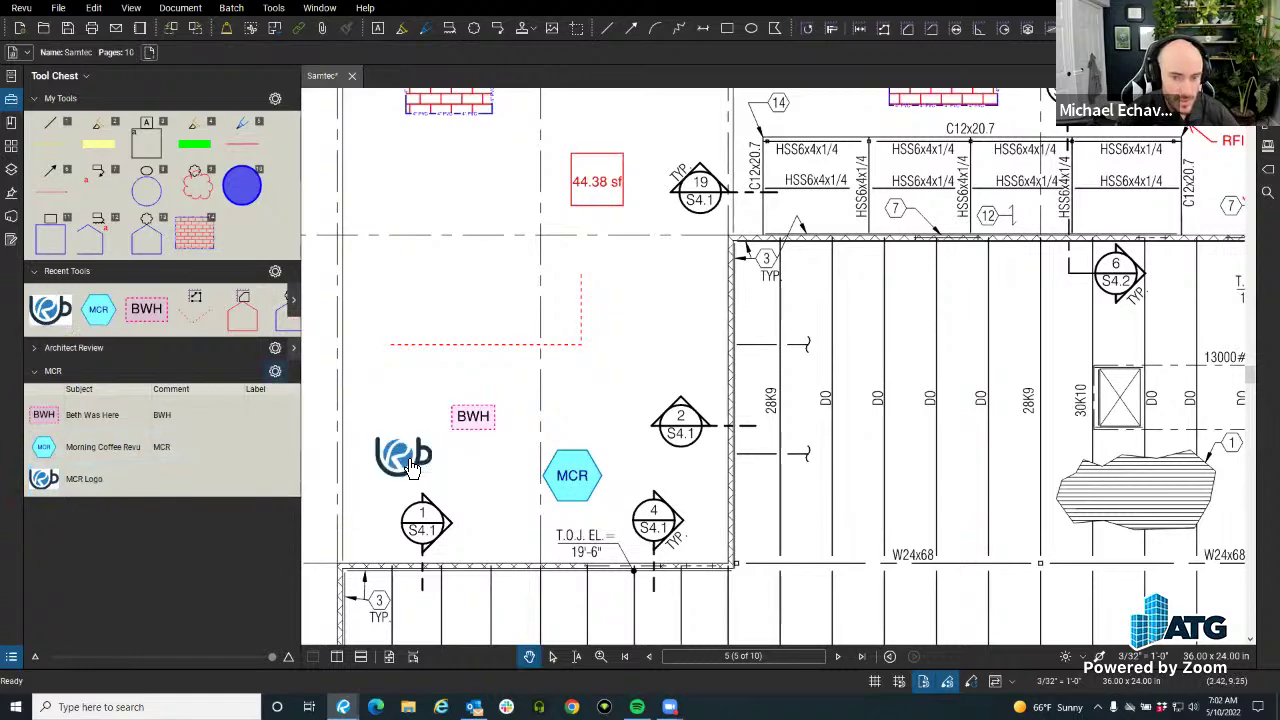
Place the MCR tool set legend in the blank area left of grid line 9, shifting it slightly toward the grid line.
scroll(420, 320, "down", 3)
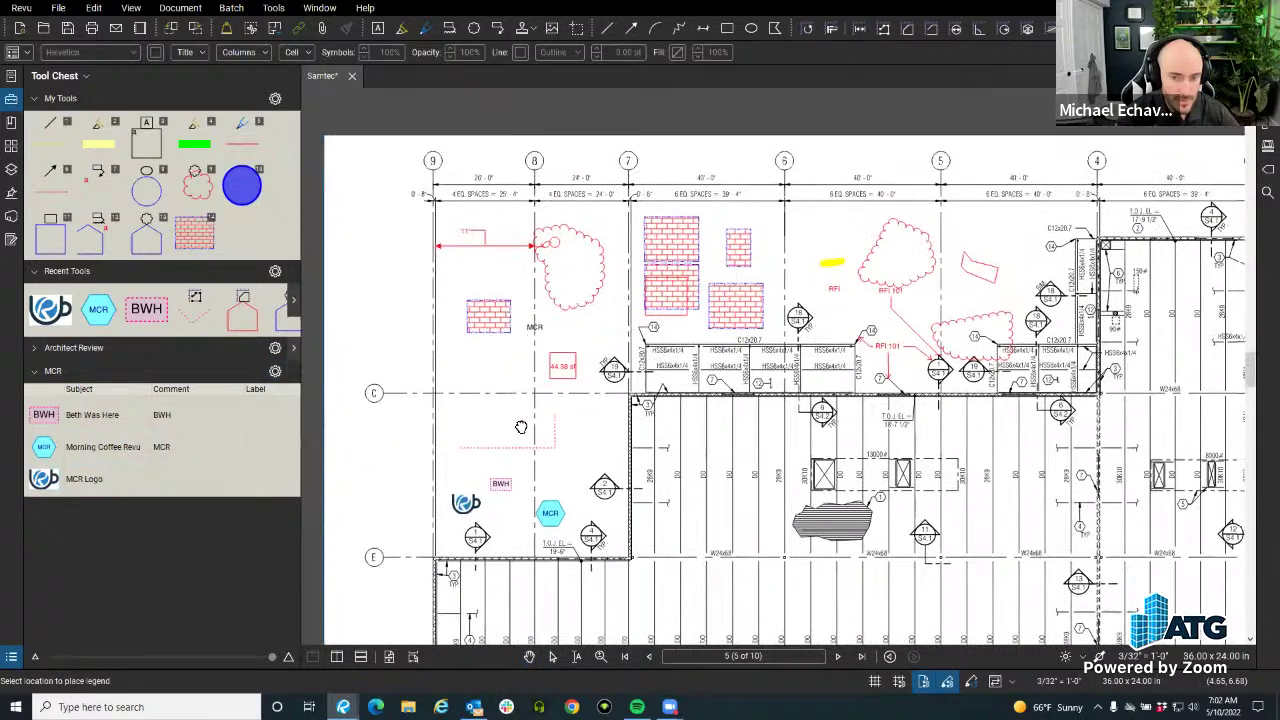
left_click(362, 283)
scroll(362, 285, "up", 3)
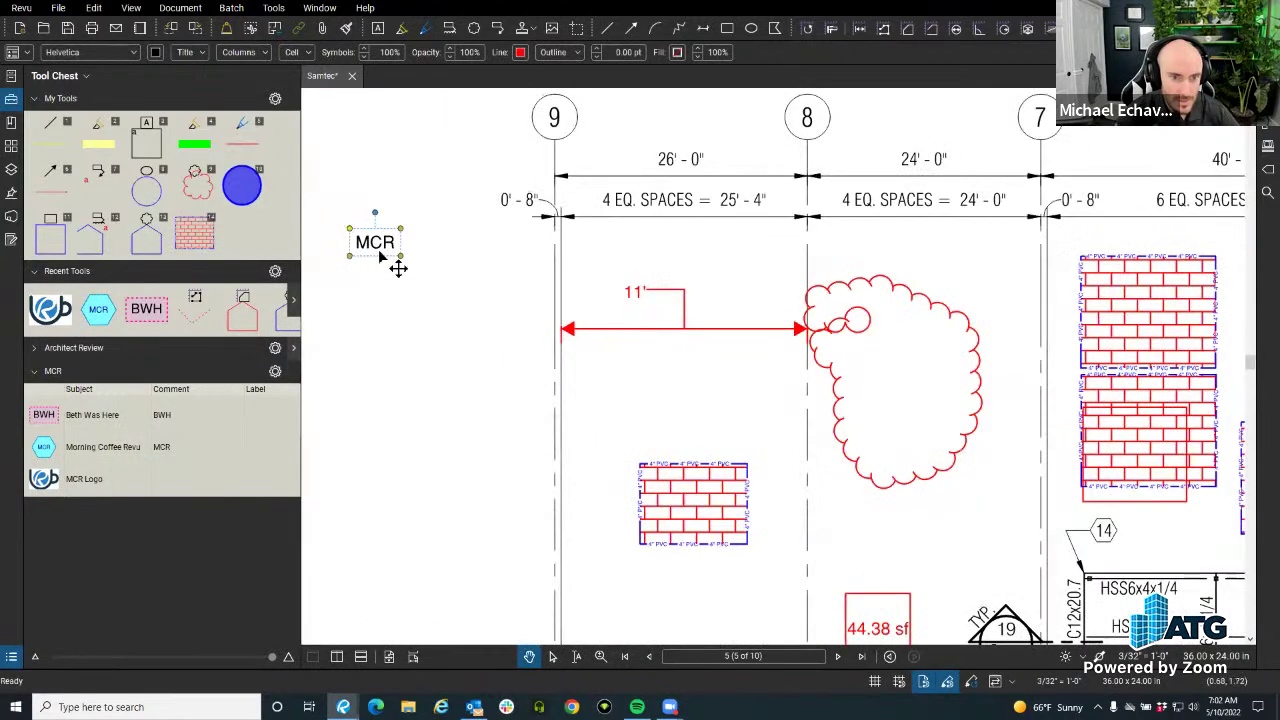
left_click_drag(391, 251, 408, 250)
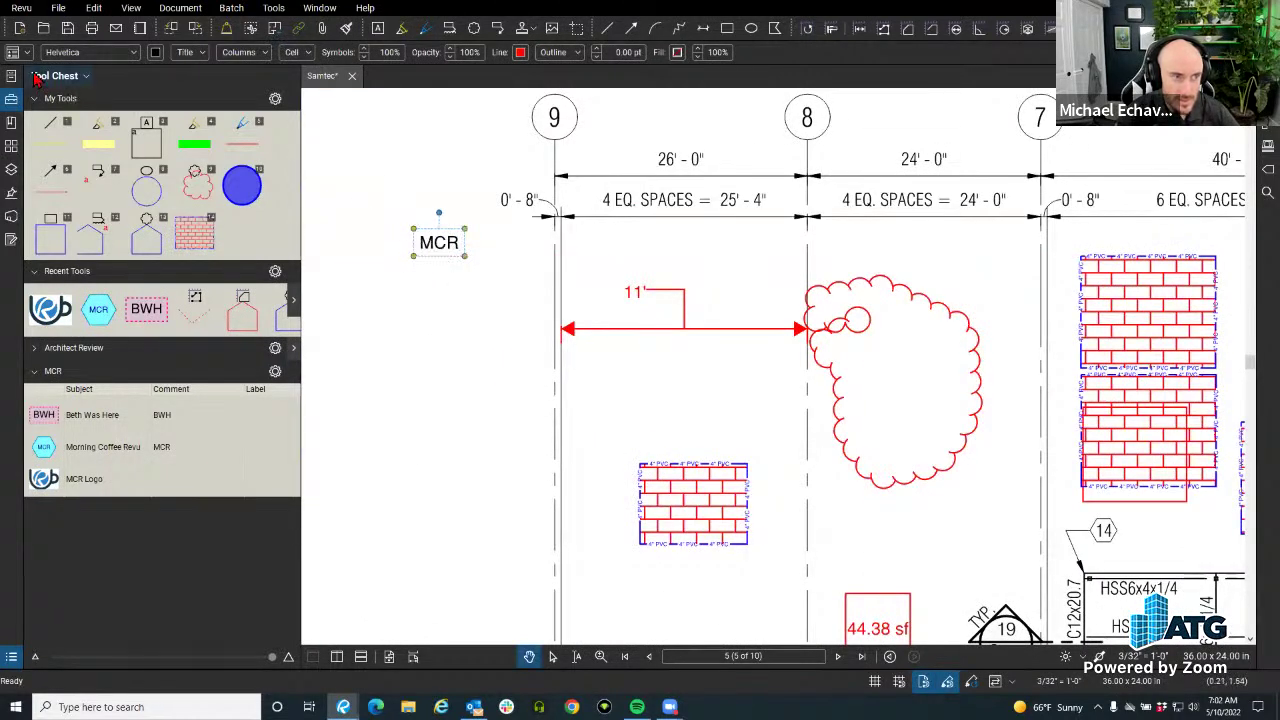
Configure the MCR legend's columns to include Description and Comments.
left_click(193, 53)
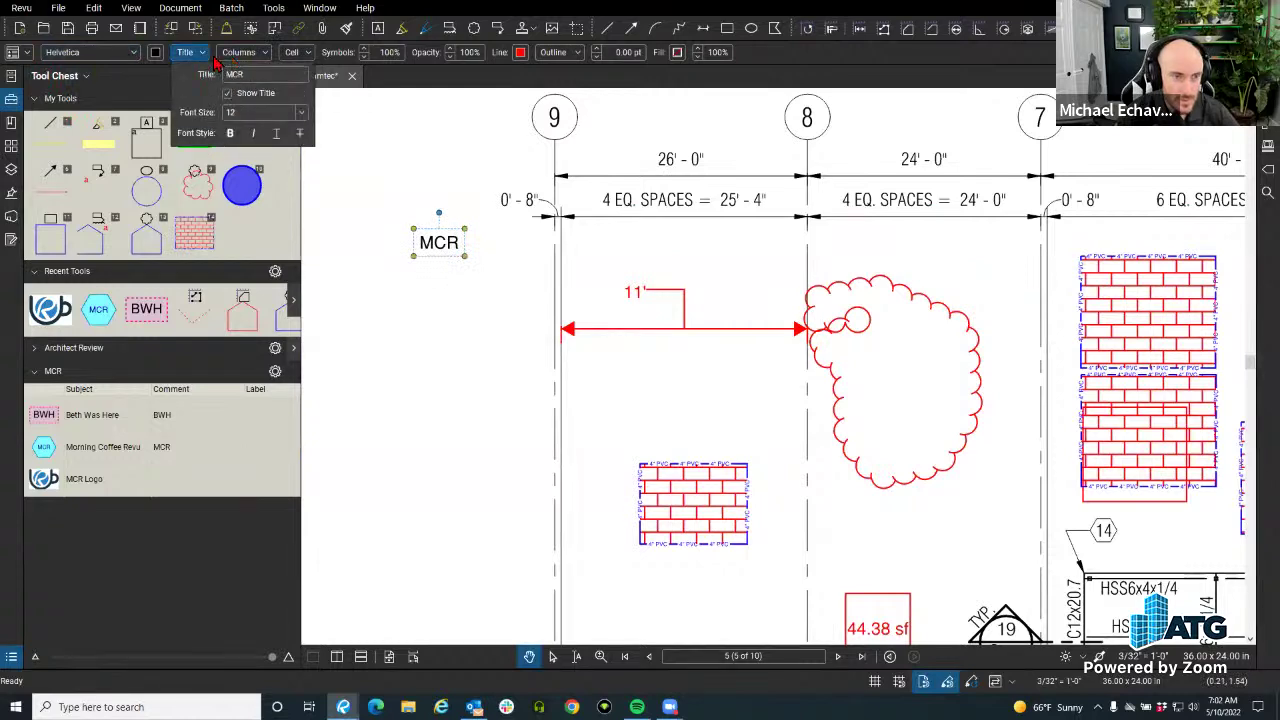
left_click(262, 55)
left_click(262, 55)
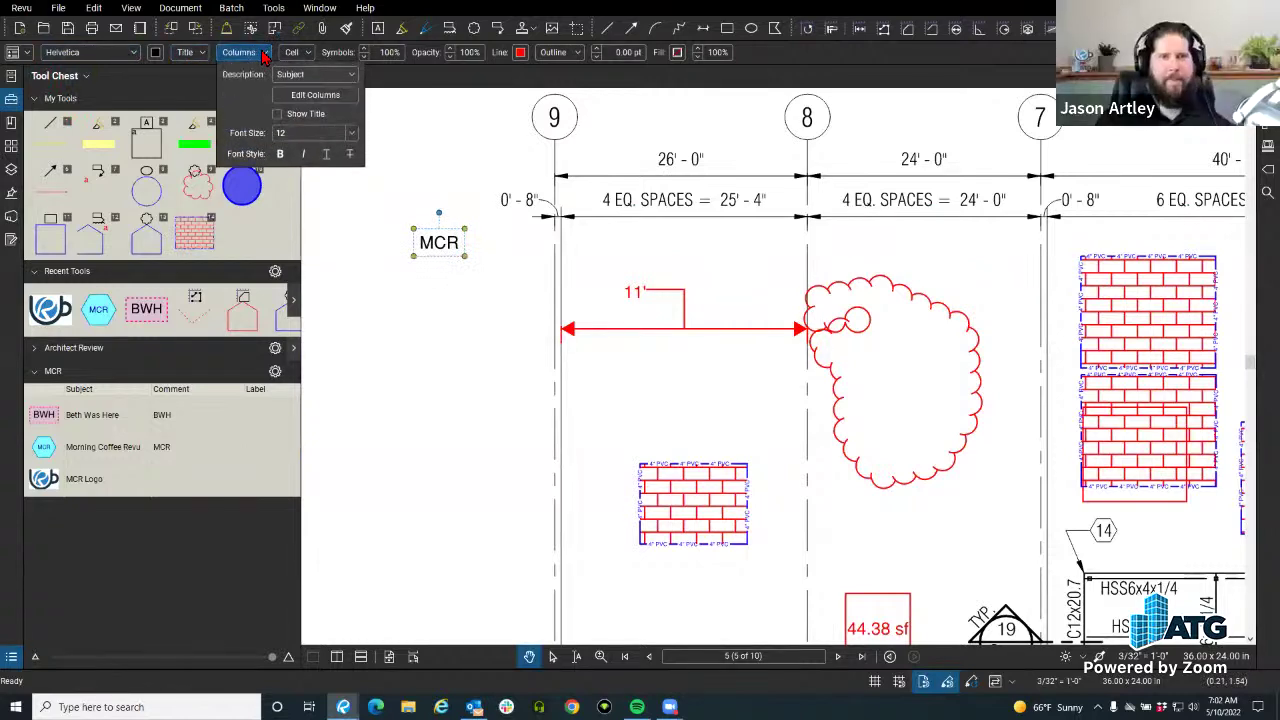
left_click(290, 95)
scroll(545, 298, "down", 4)
scroll(548, 320, "up", 5)
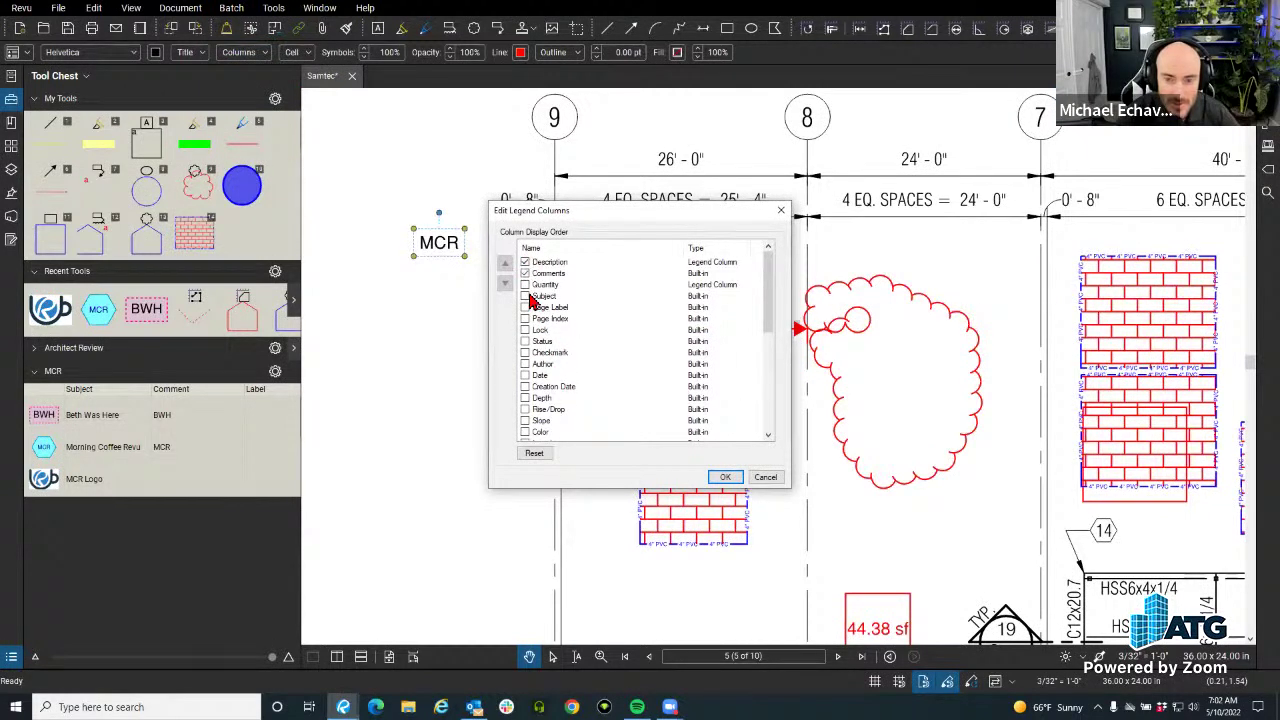
left_click(724, 477)
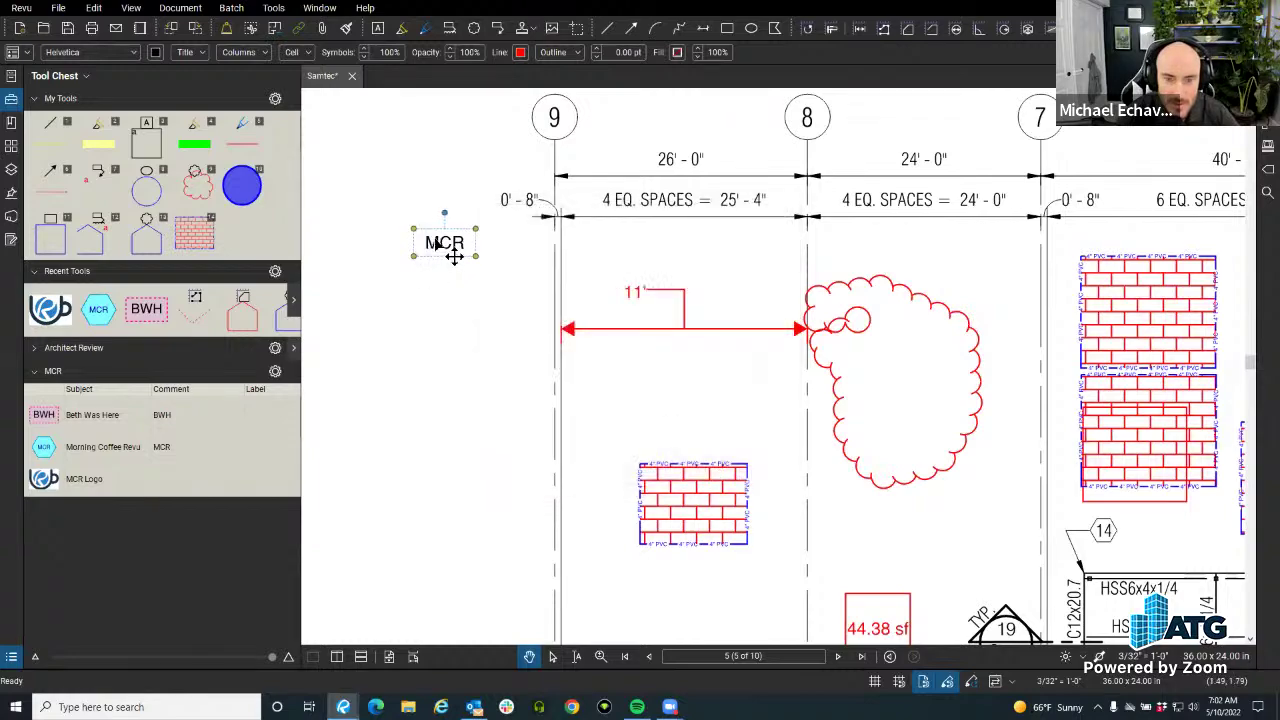
Create a new legend from the BWH, MCR hexagon and logo markups, placing it above the red dashed line.
scroll(452, 248, "down", 5)
scroll(452, 248, "up", 5)
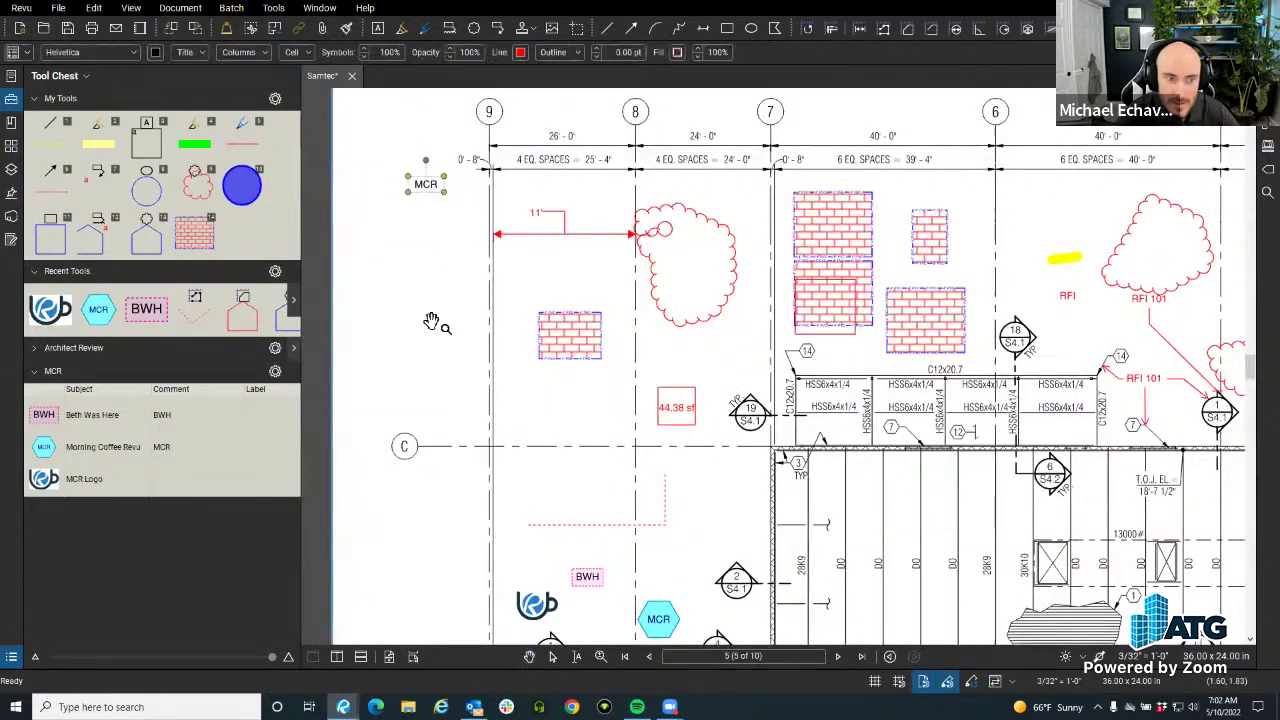
scroll(463, 397, "down", 2)
left_click(536, 436)
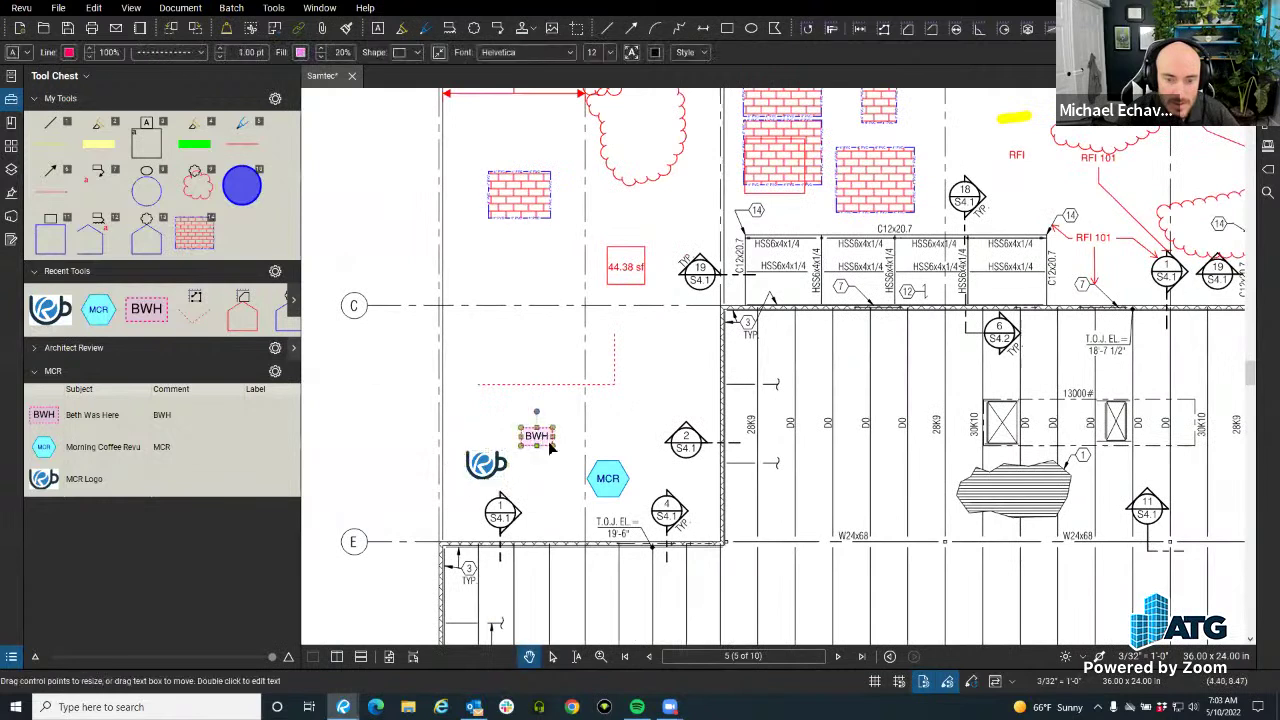
left_click(608, 477, "shift")
left_click(496, 487, "shift")
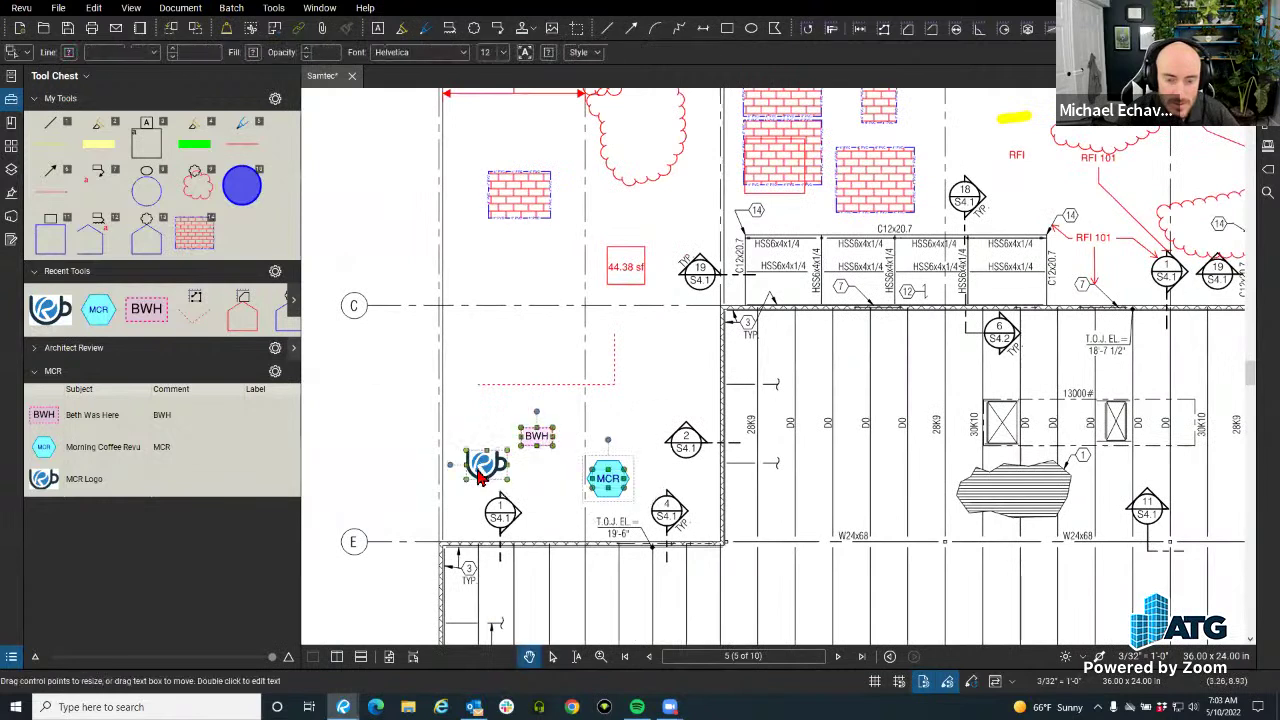
right_click(477, 472)
mouse_move(580, 578)
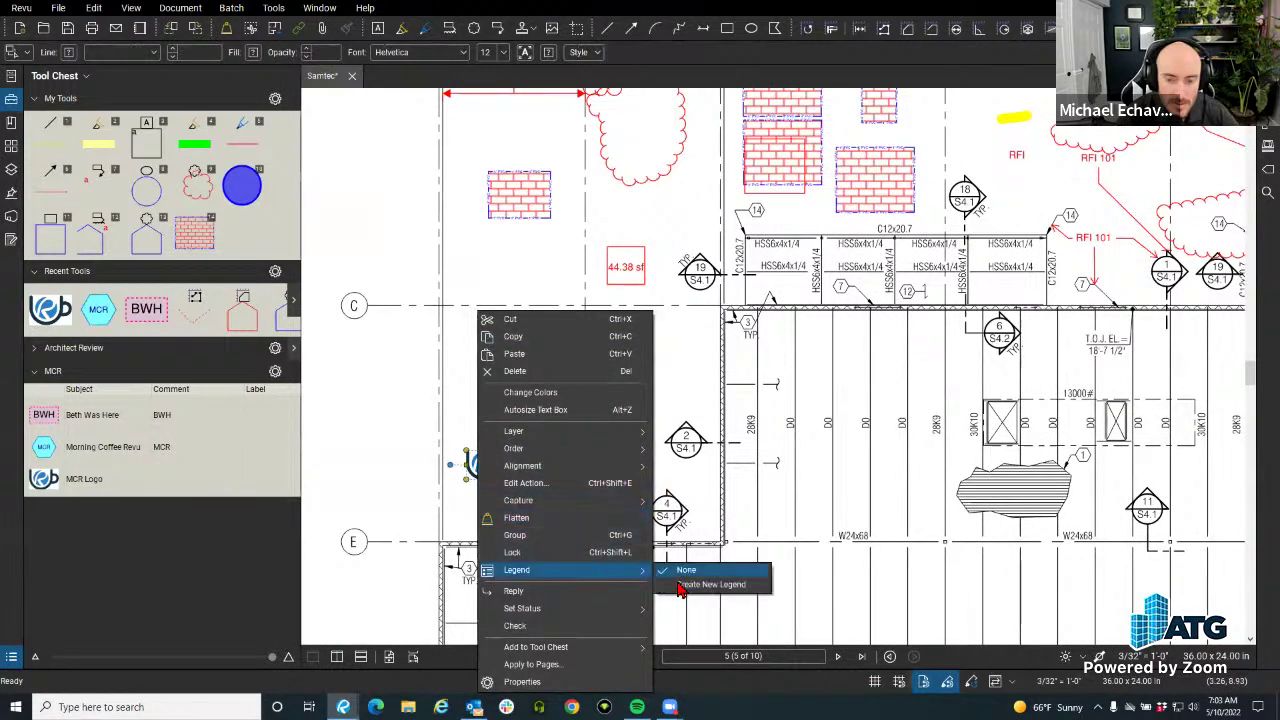
left_click(700, 589)
left_click(500, 340)
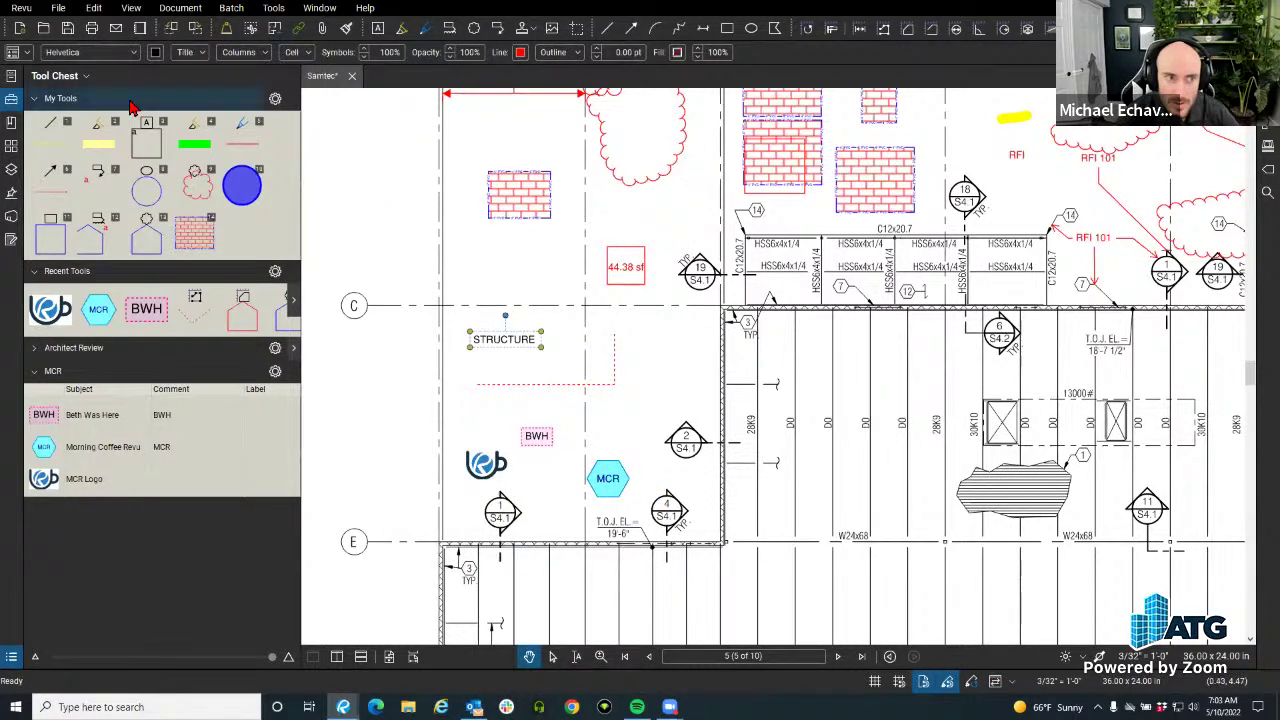
Configure the STRUCTURE legend's columns to show Description, Comments and Quantity.
right_click(518, 341)
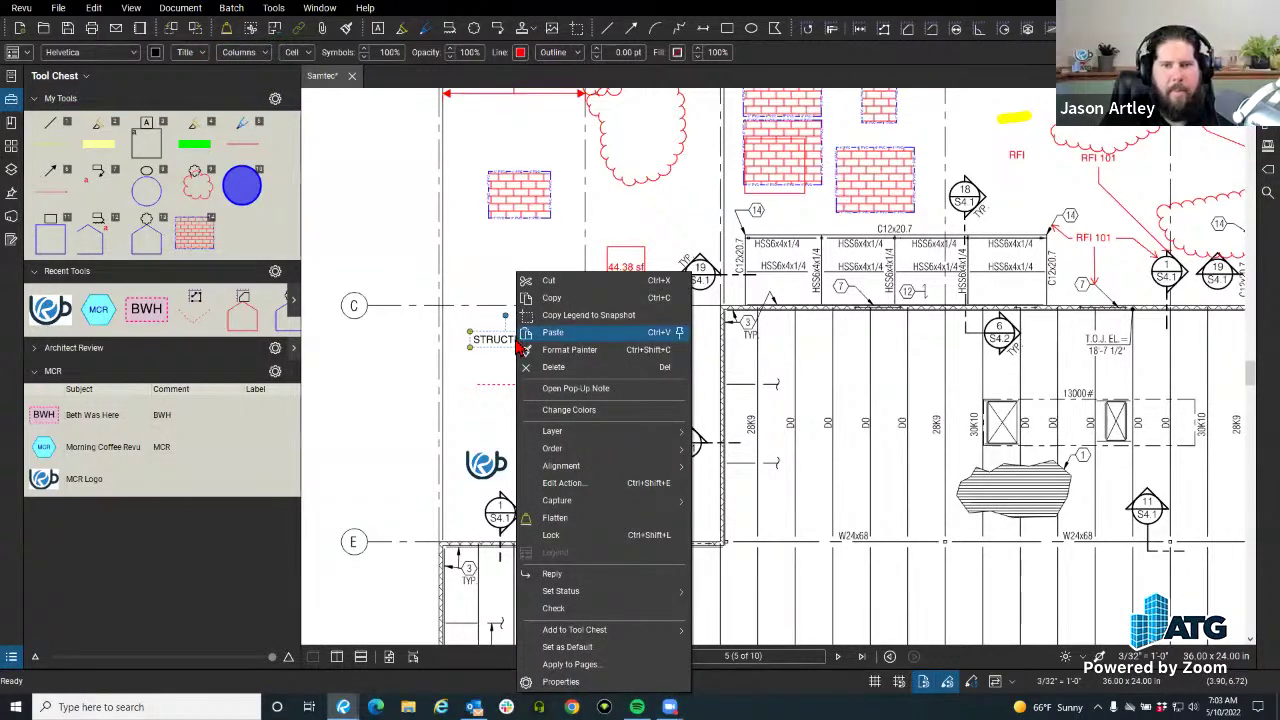
left_click(242, 52)
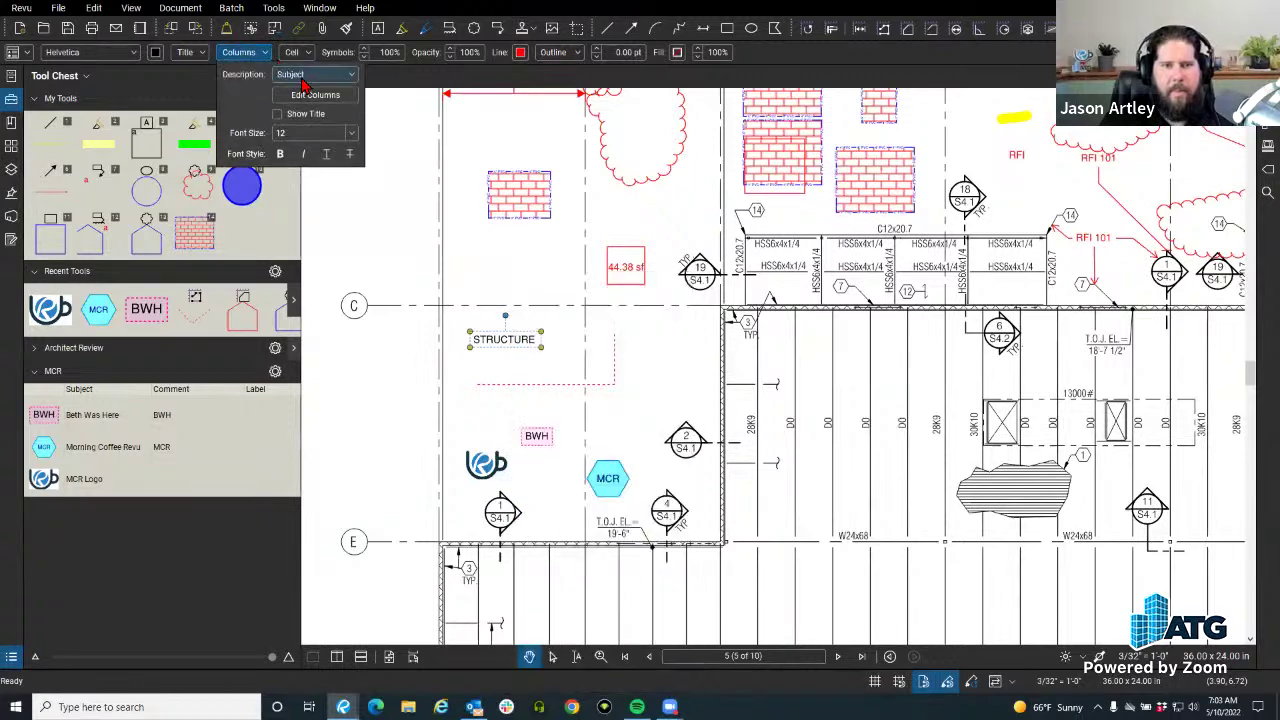
left_click(314, 94)
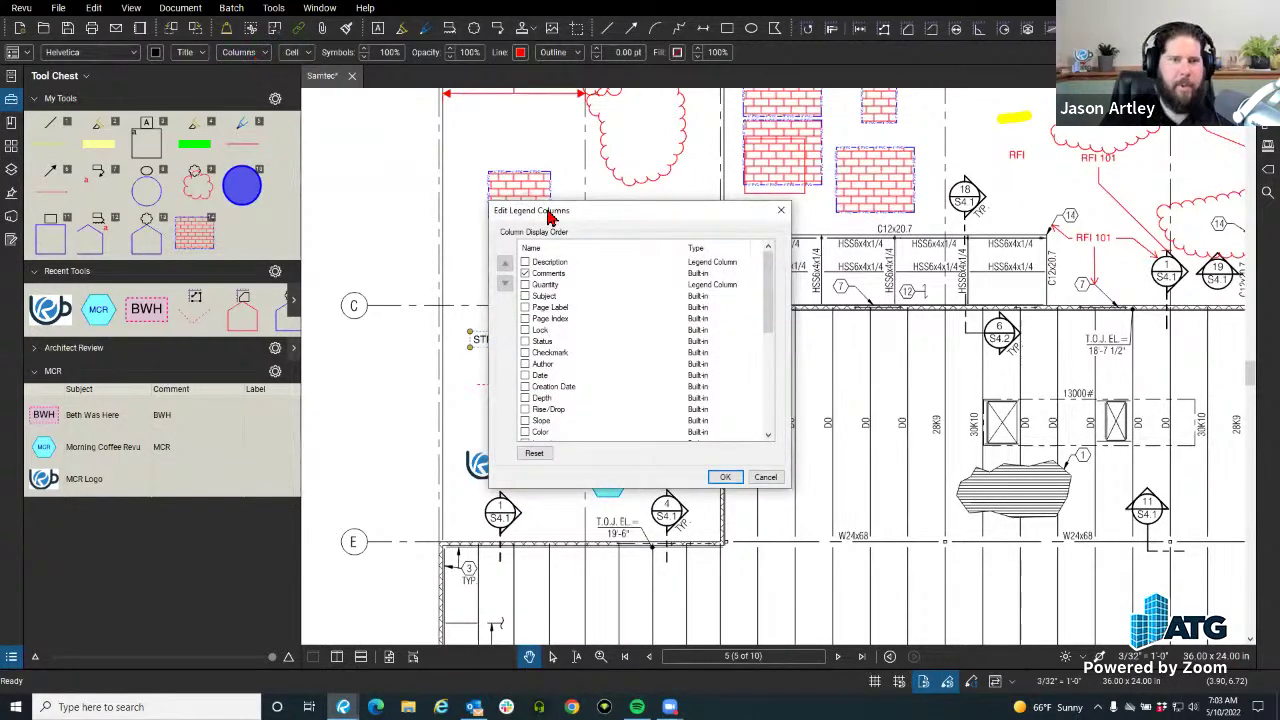
left_click(549, 263)
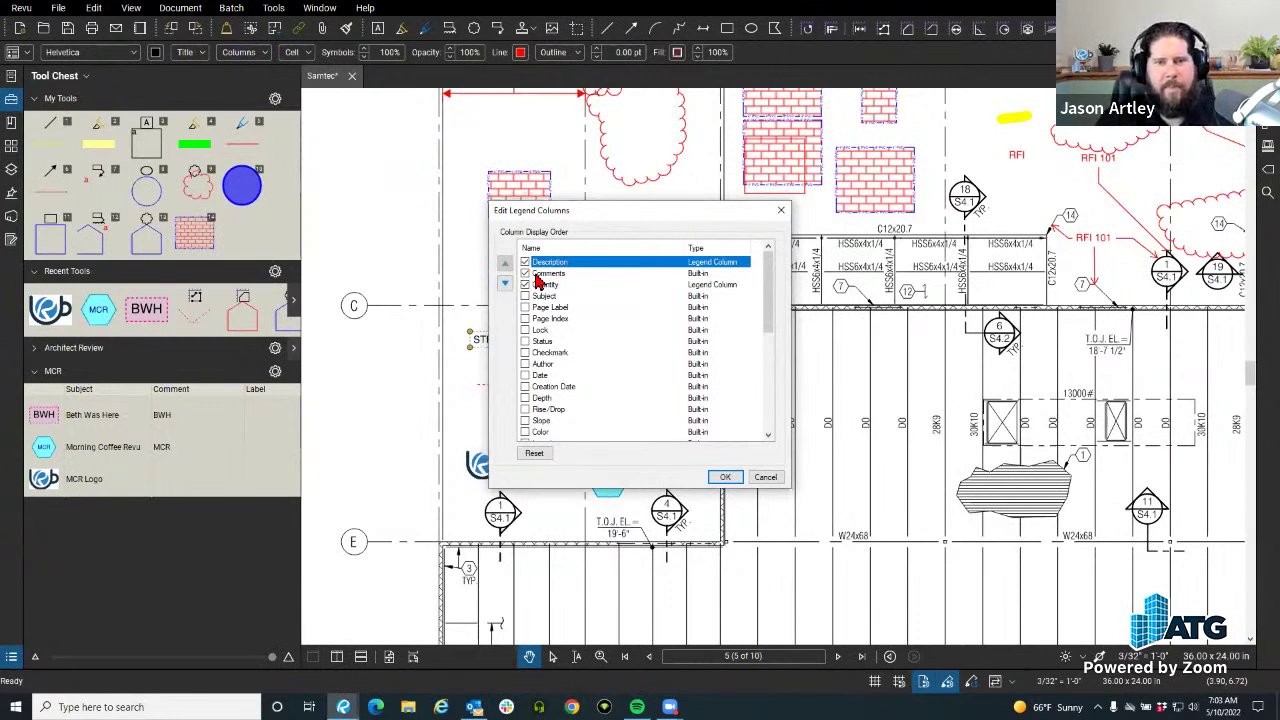
left_click(712, 478)
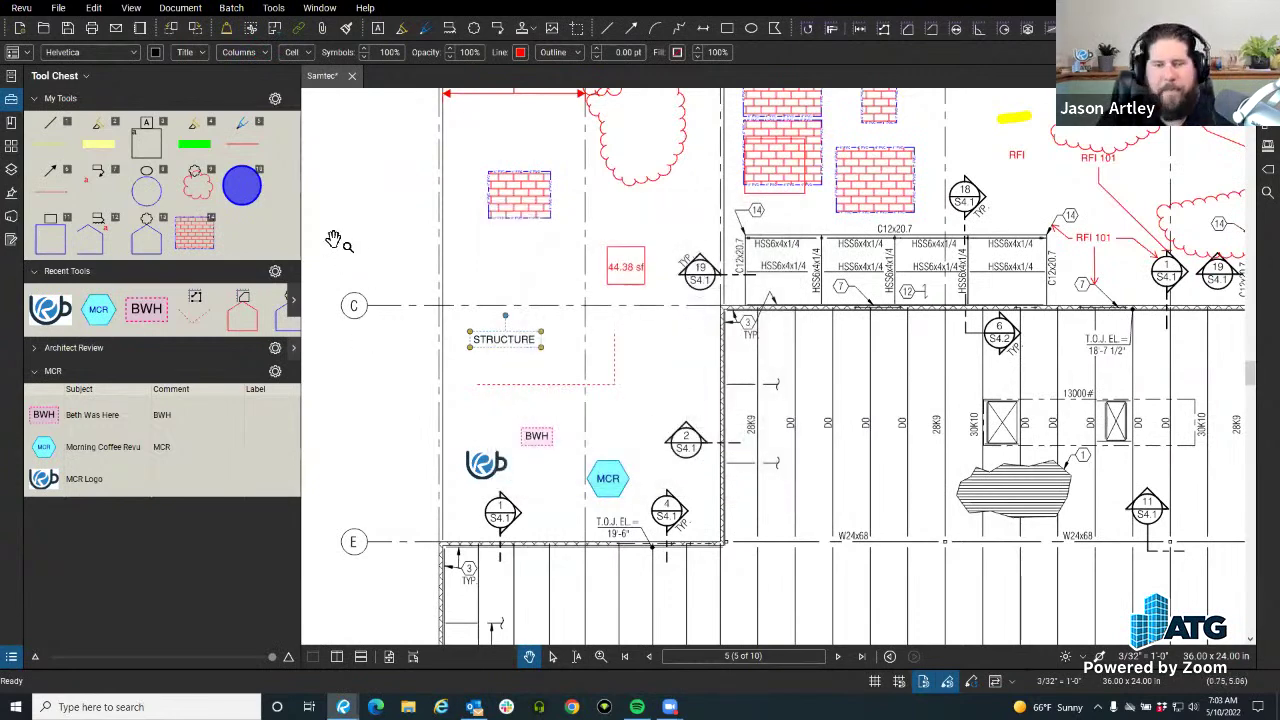
Switch to the Revu profile and display the Tool Chest.
left_click(52, 8)
mouse_move(24, 10)
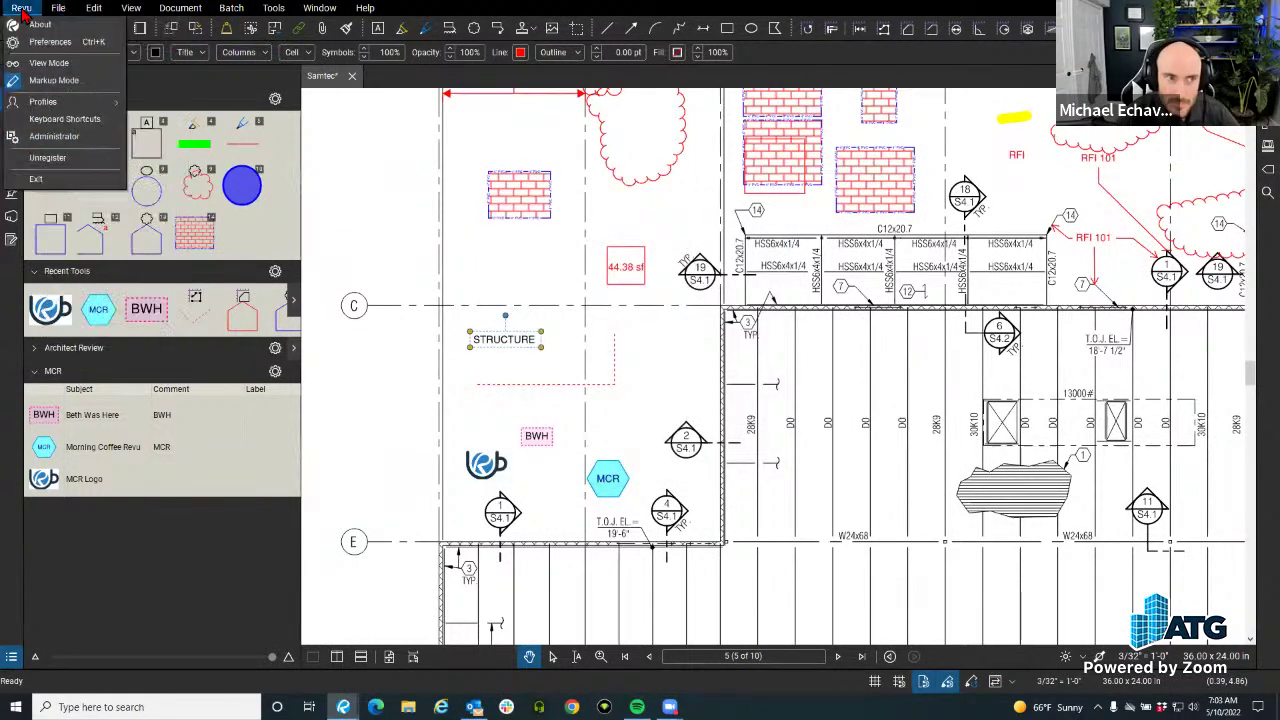
mouse_move(90, 106)
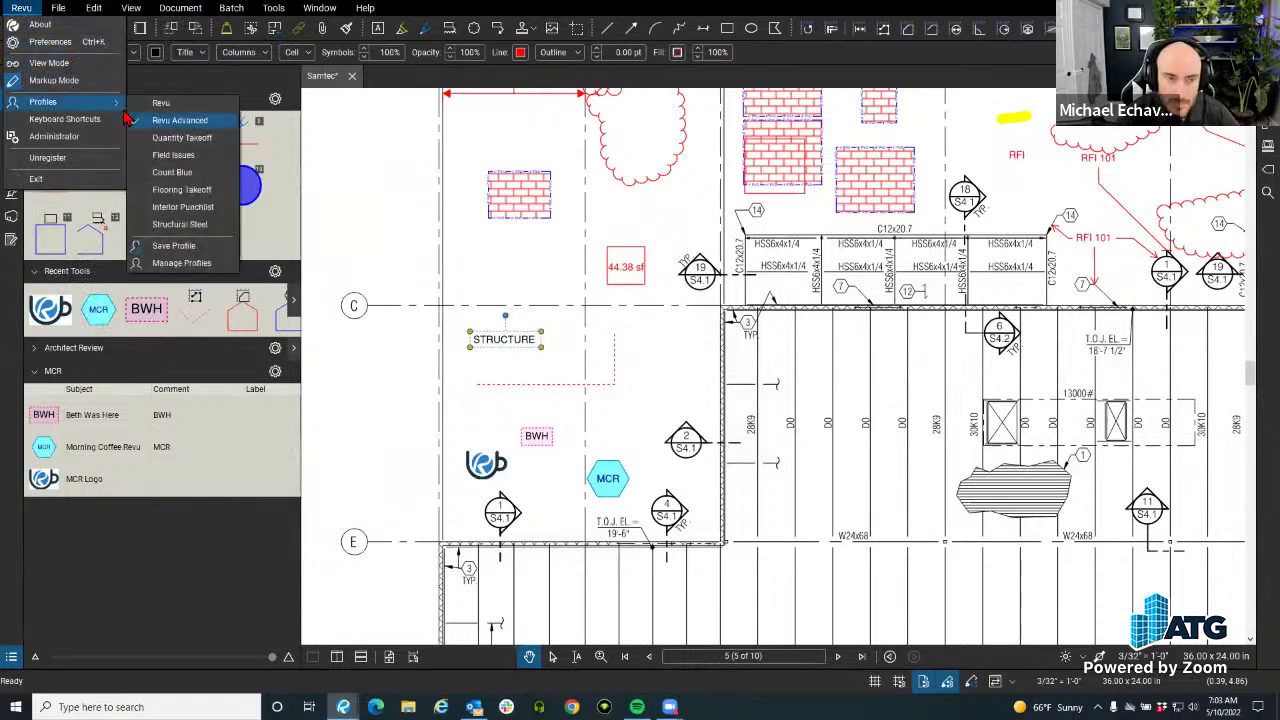
left_click(160, 103)
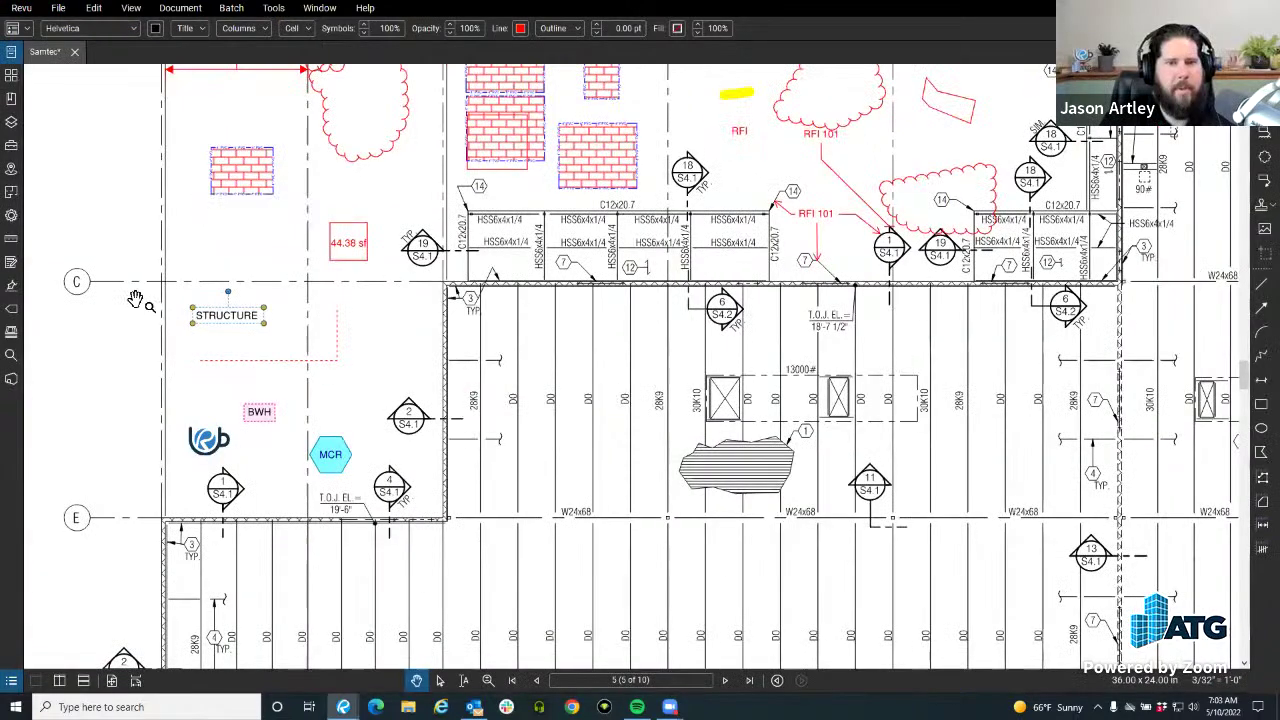
left_click(12, 56)
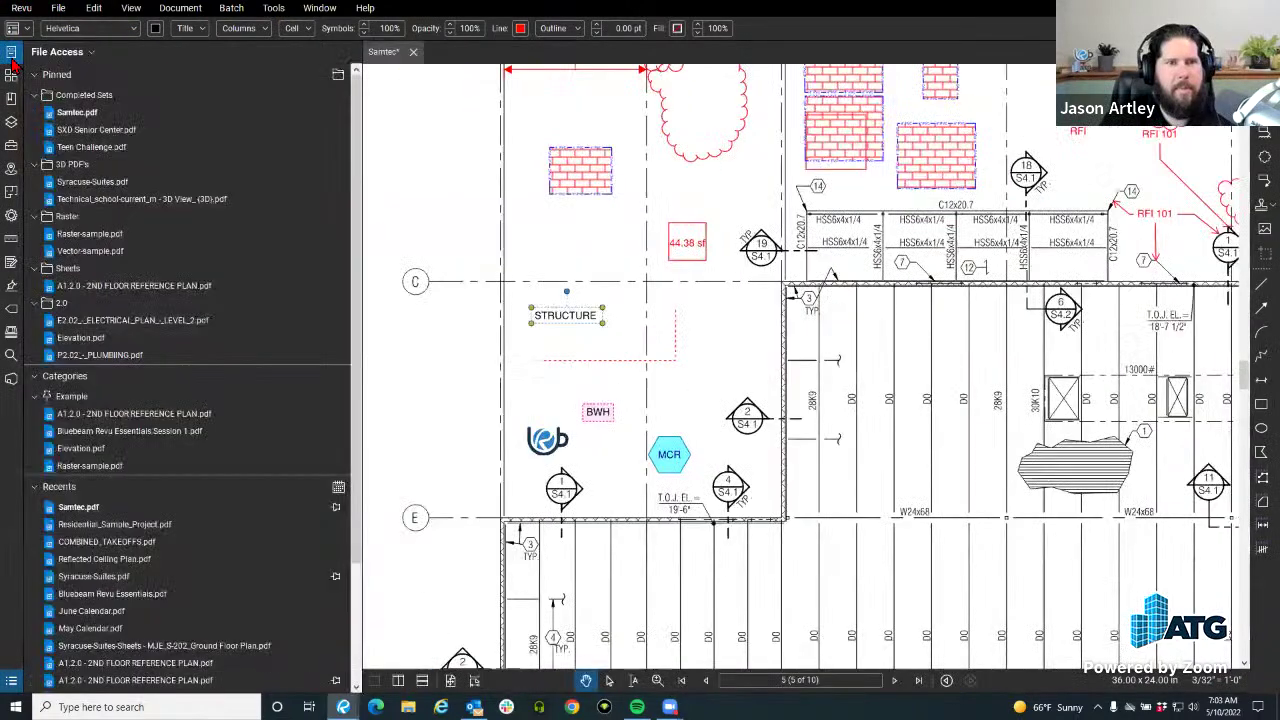
left_click(12, 145)
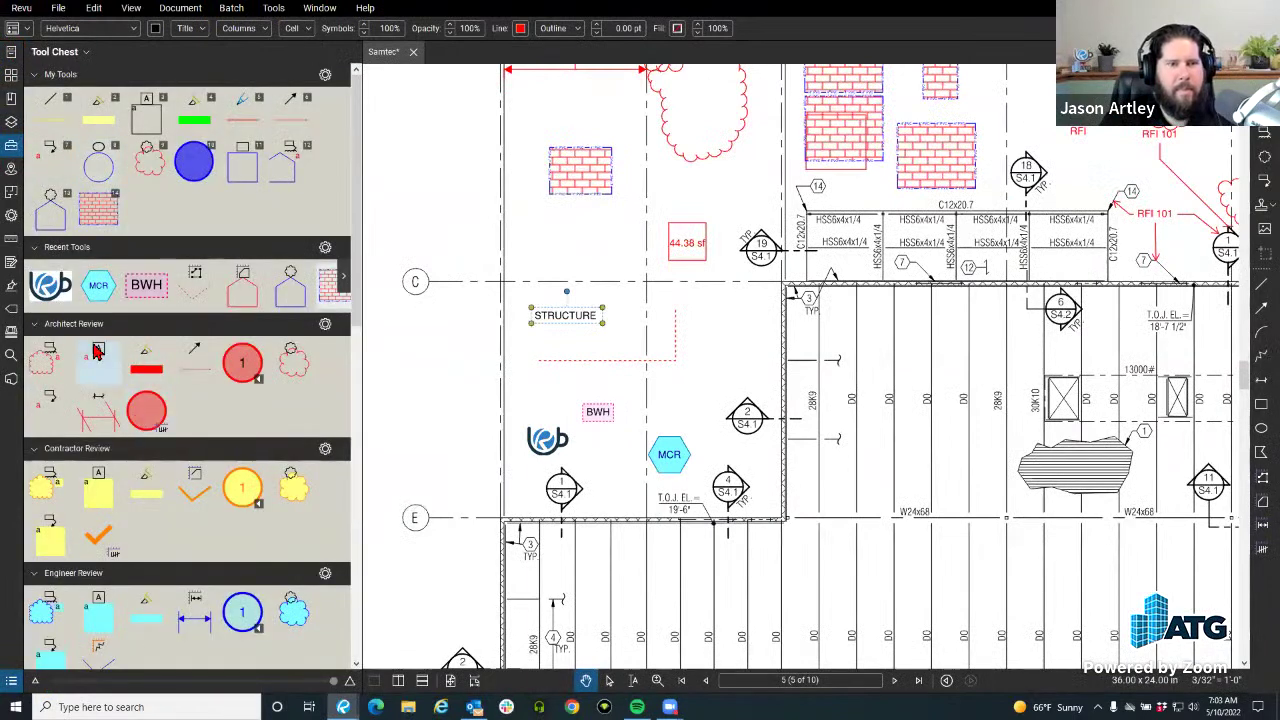
Add a Contractor Review numbered circle and a yellow cloud below it in the blank area left of grid line 9.
left_click(242, 490)
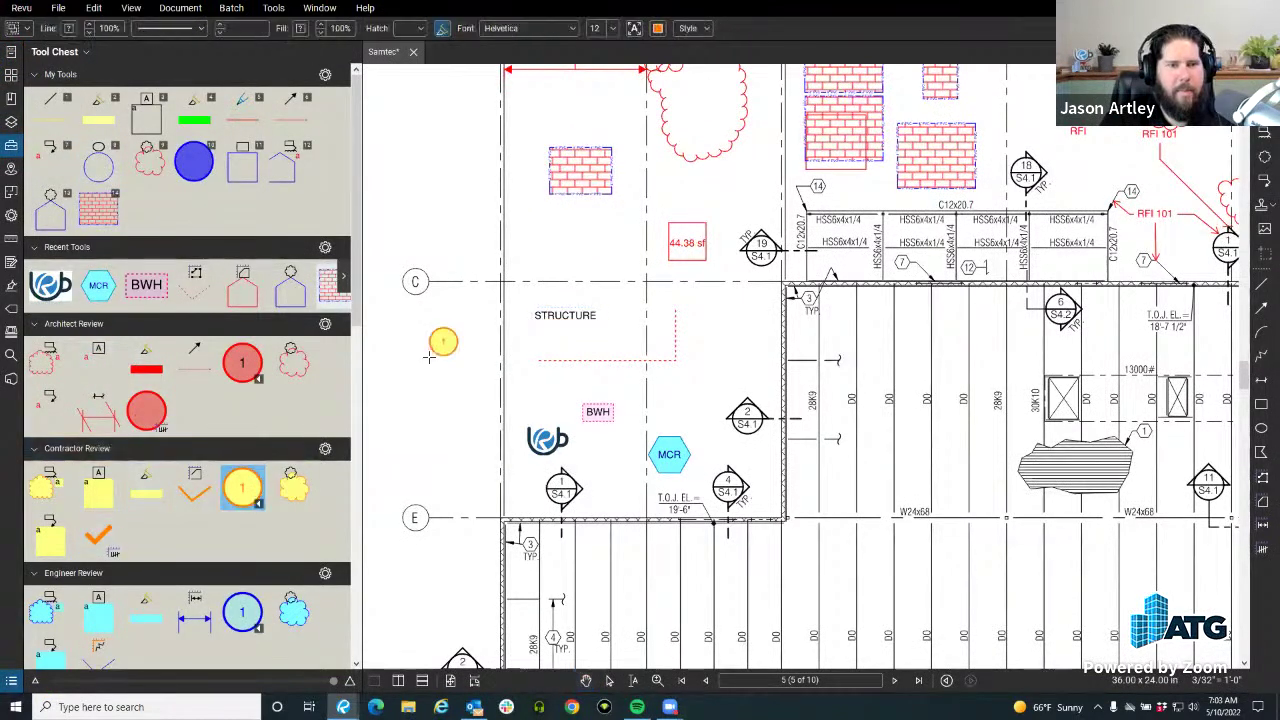
left_click(296, 489)
left_click_drag(389, 401, 494, 473)
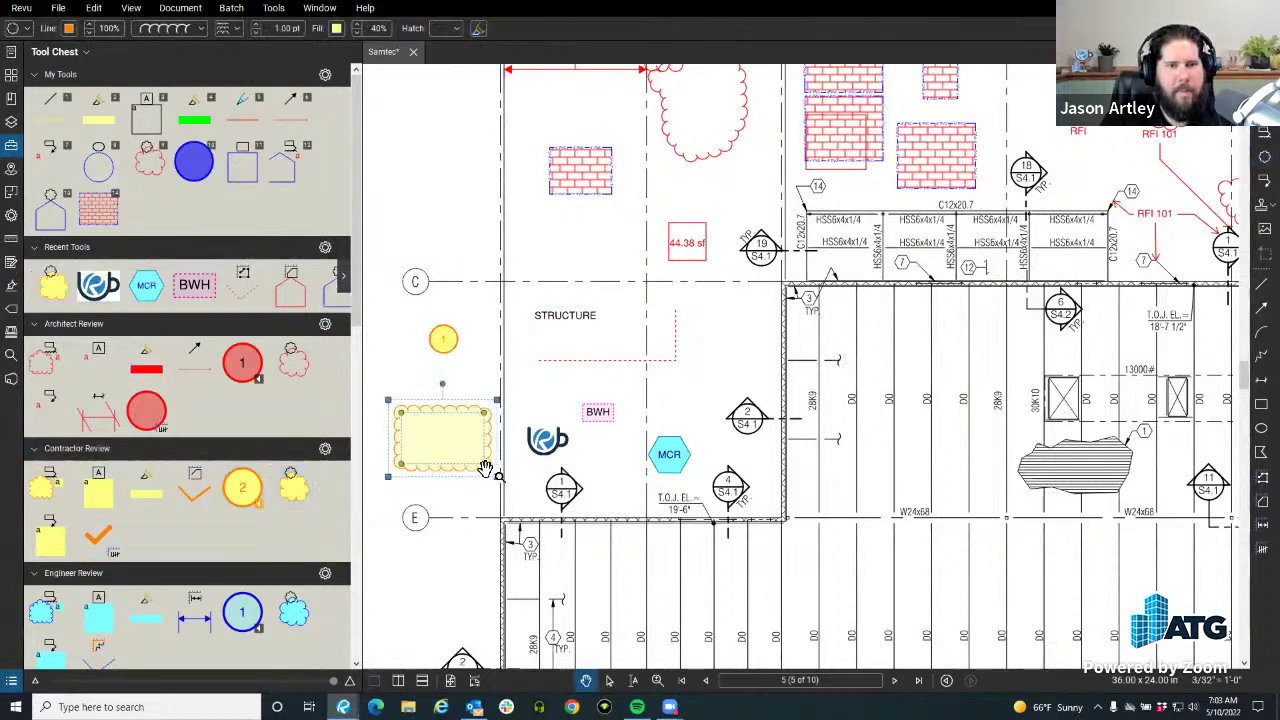
Create a legend from the Contractor Review tool set above the numbered circle, and check its title and cell settings.
left_click(325, 452)
mouse_move(365, 524)
left_click(450, 541)
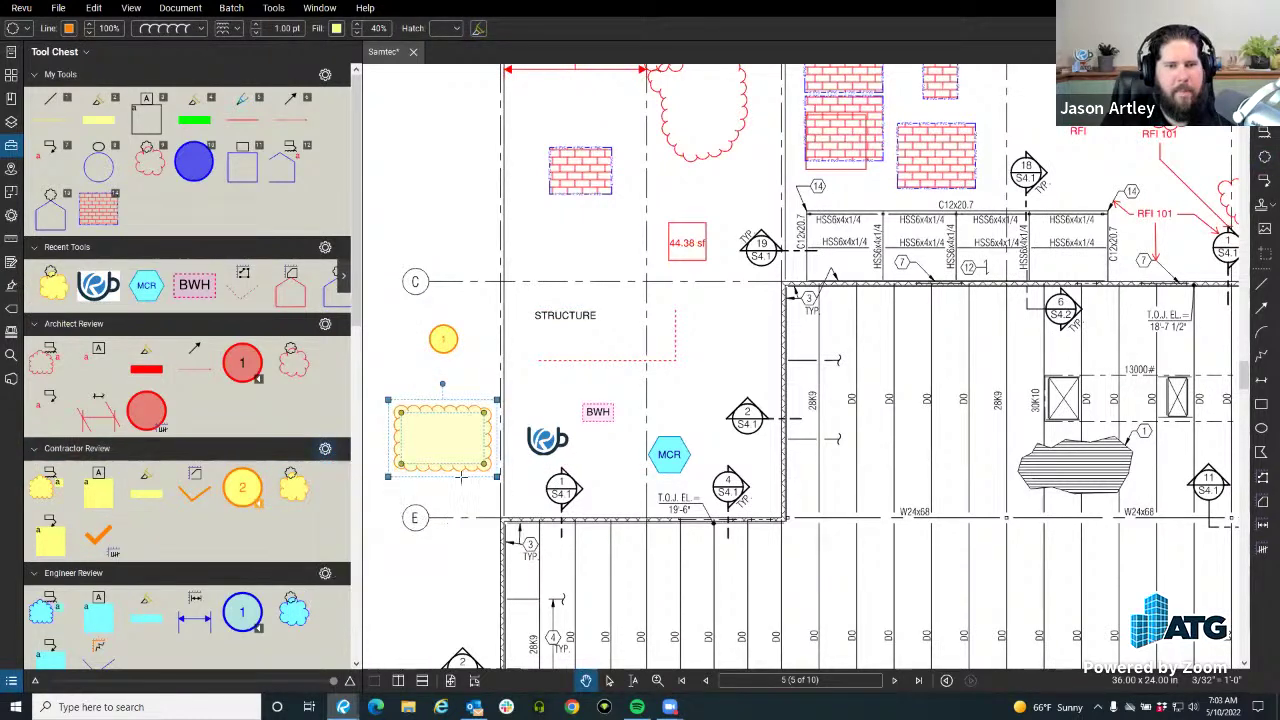
left_click(398, 199)
left_click_drag(412, 232, 487, 249)
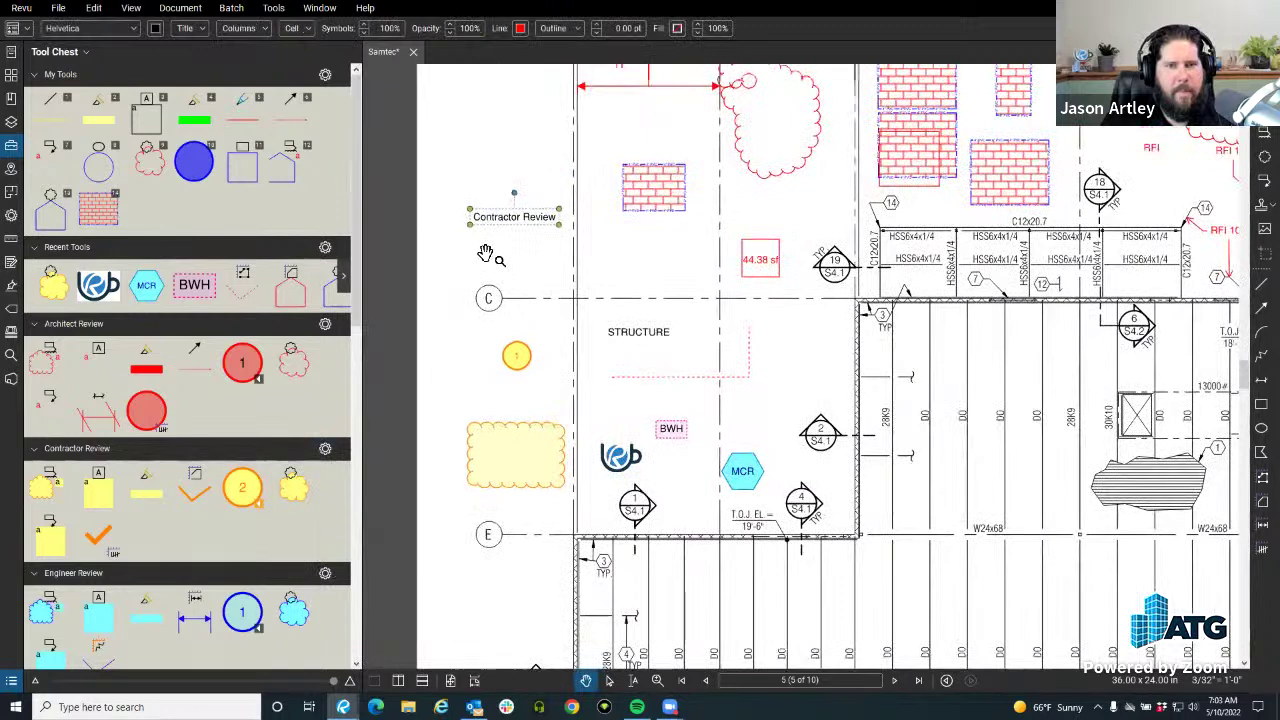
left_click(185, 28)
left_click(481, 113)
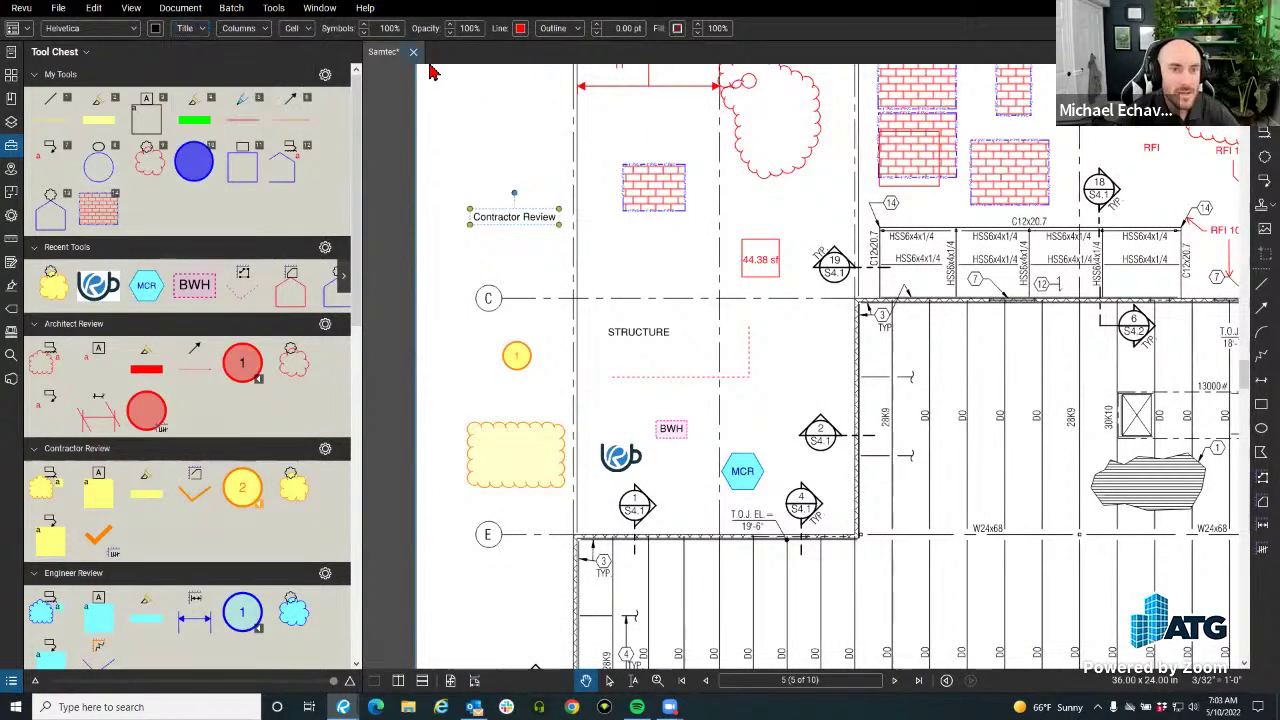
left_click(292, 30)
left_click(534, 130)
Close Samtec.pdf without saving and open A1.2.0 - 2ND FLOOR REFERENCE PLAN.pdf at the sheet's upper-left area.
left_click(413, 53)
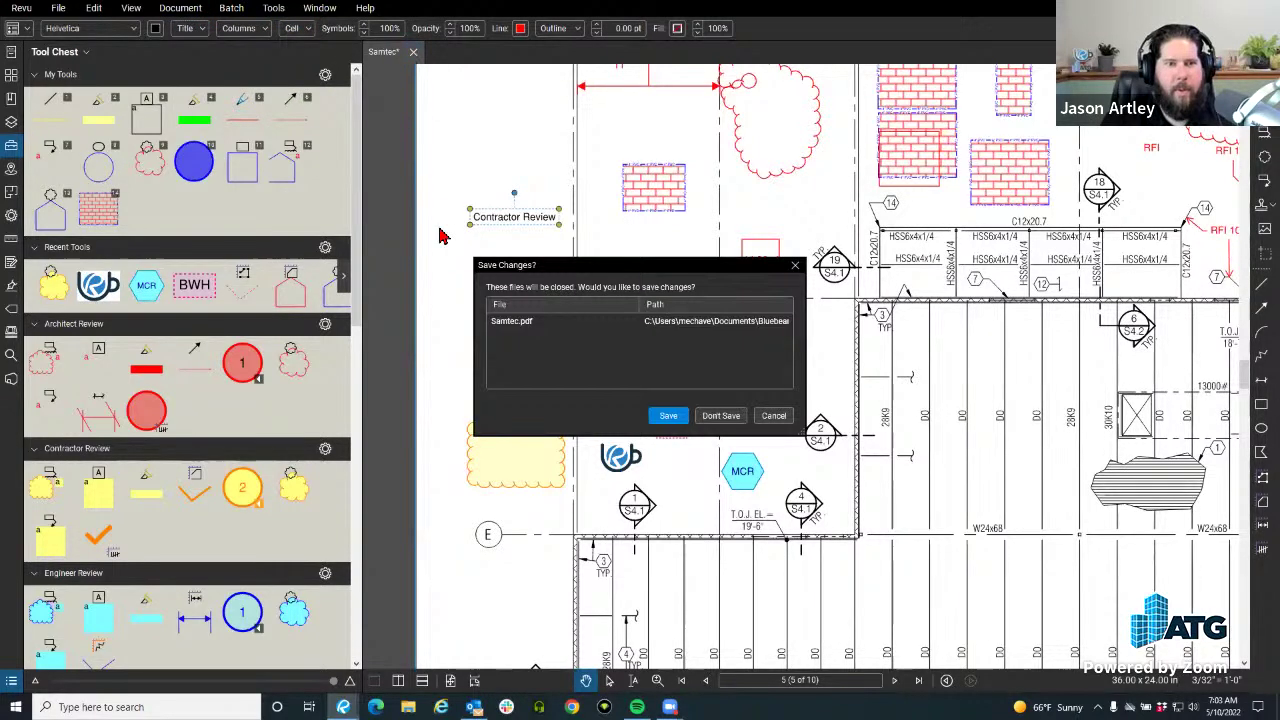
left_click(718, 418)
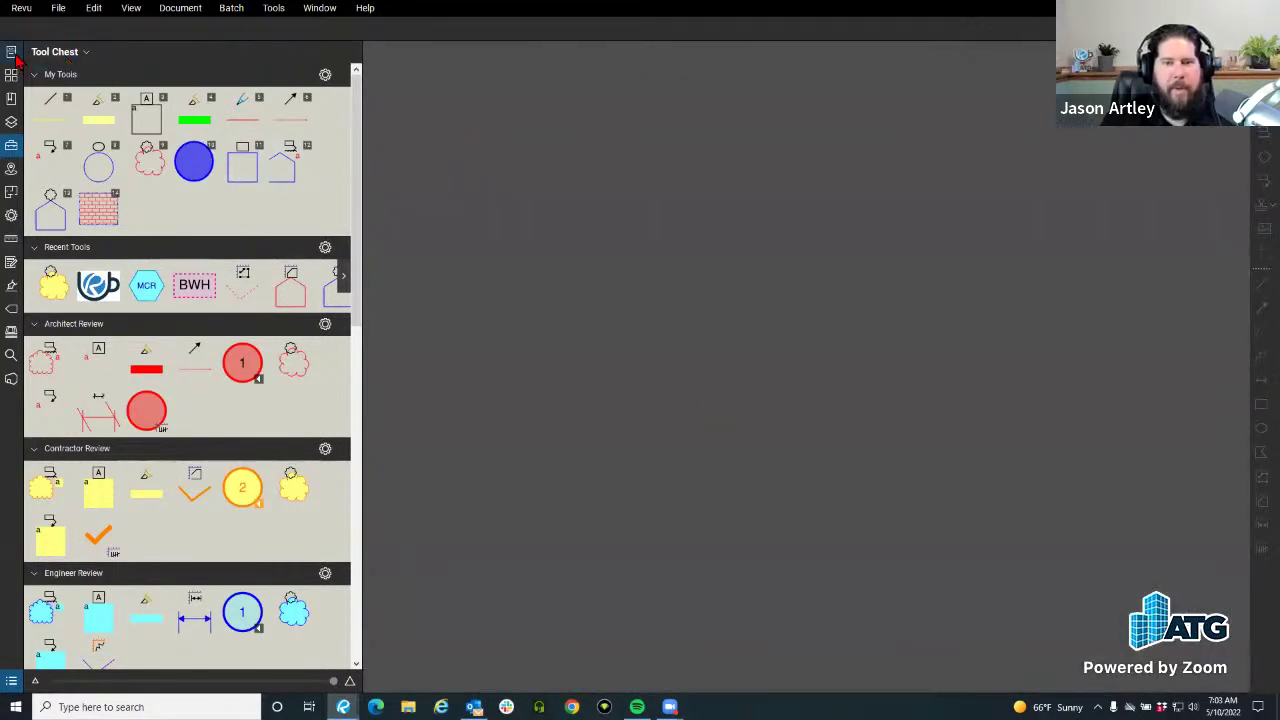
left_click(12, 54)
left_click(135, 286)
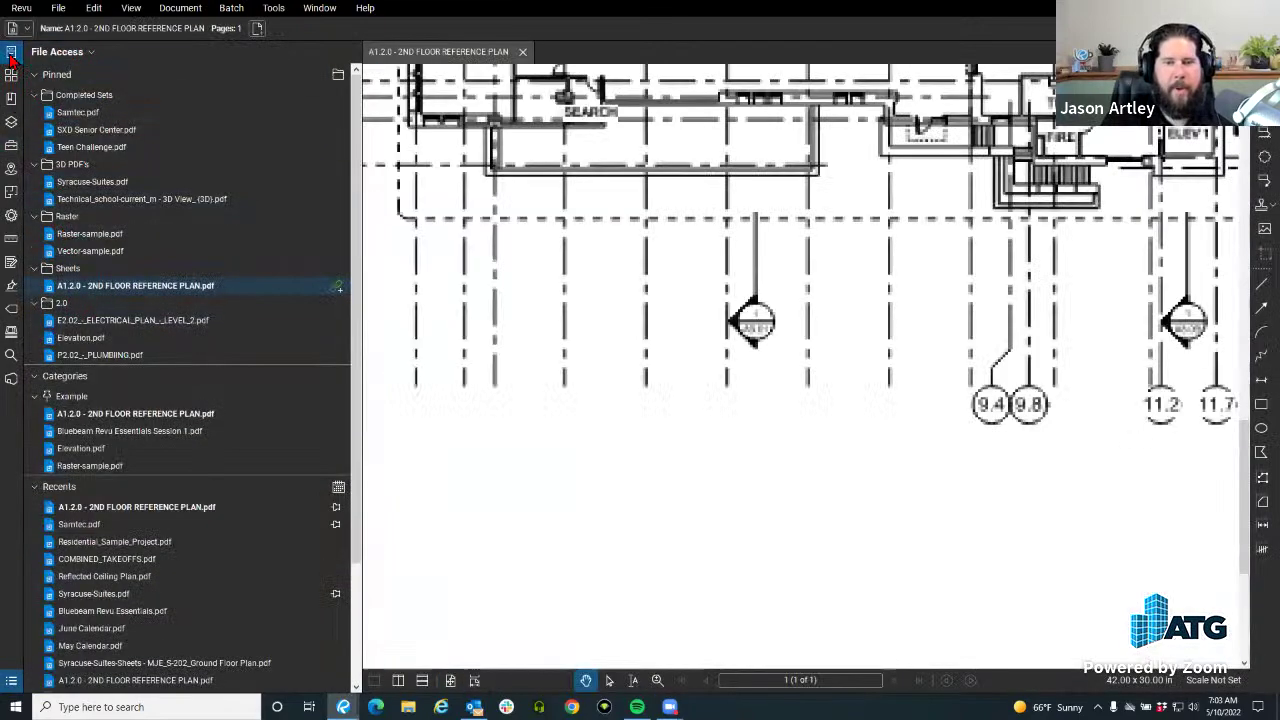
left_click(12, 54)
scroll(457, 288, "down", 5)
scroll(357, 176, "up", 8)
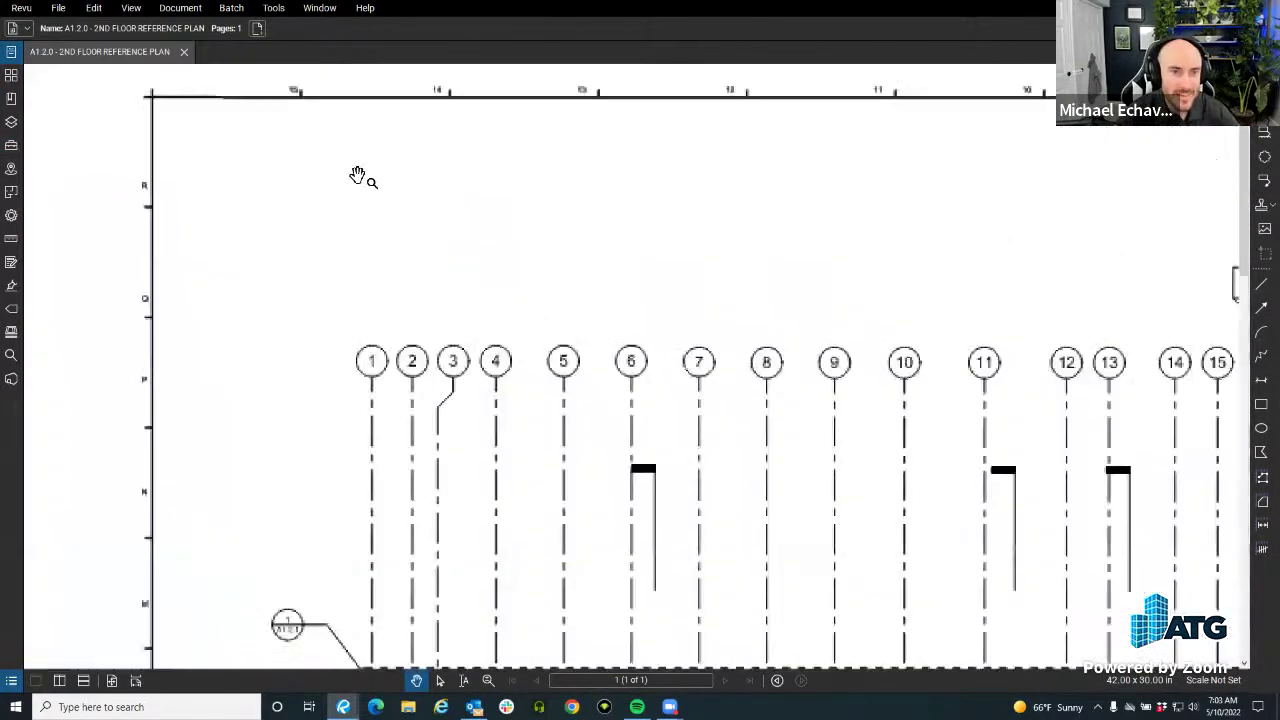
Place the Architect Review plain red circle and numbered red circle from the Tool Chest in the blank area left of grid line 1.
left_click(11, 57)
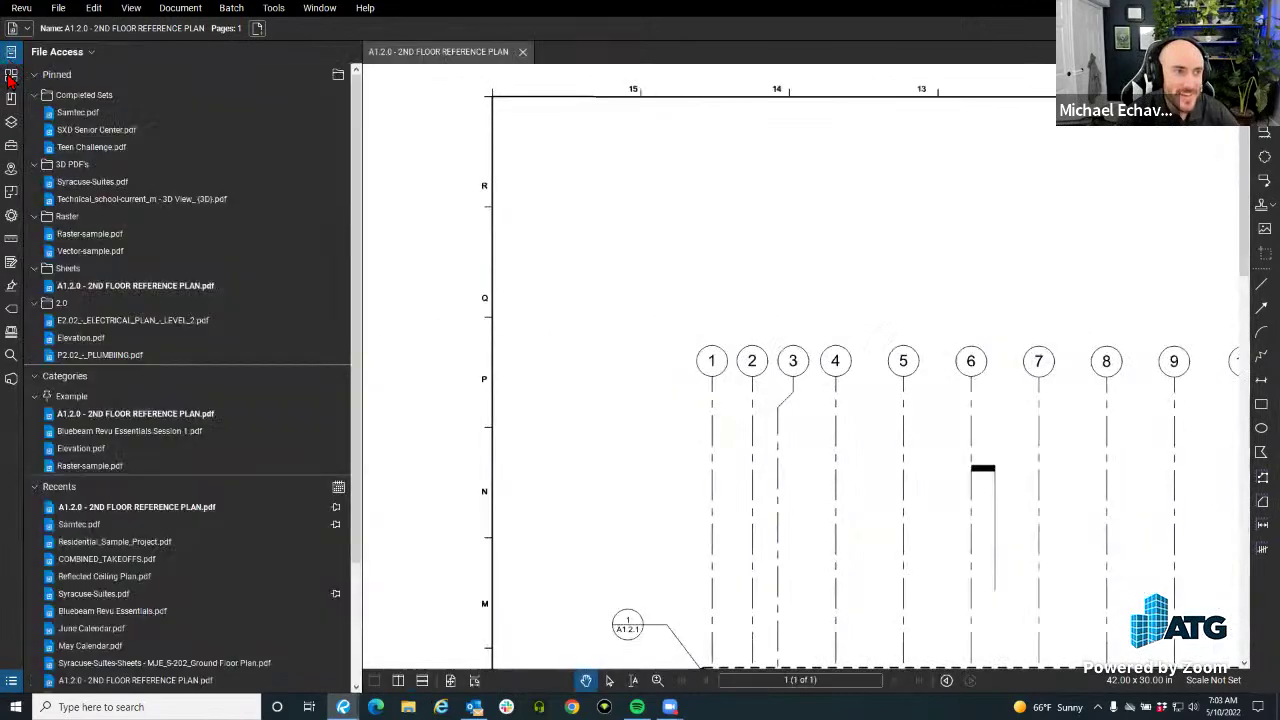
left_click(11, 147)
scroll(160, 440, "down", 10)
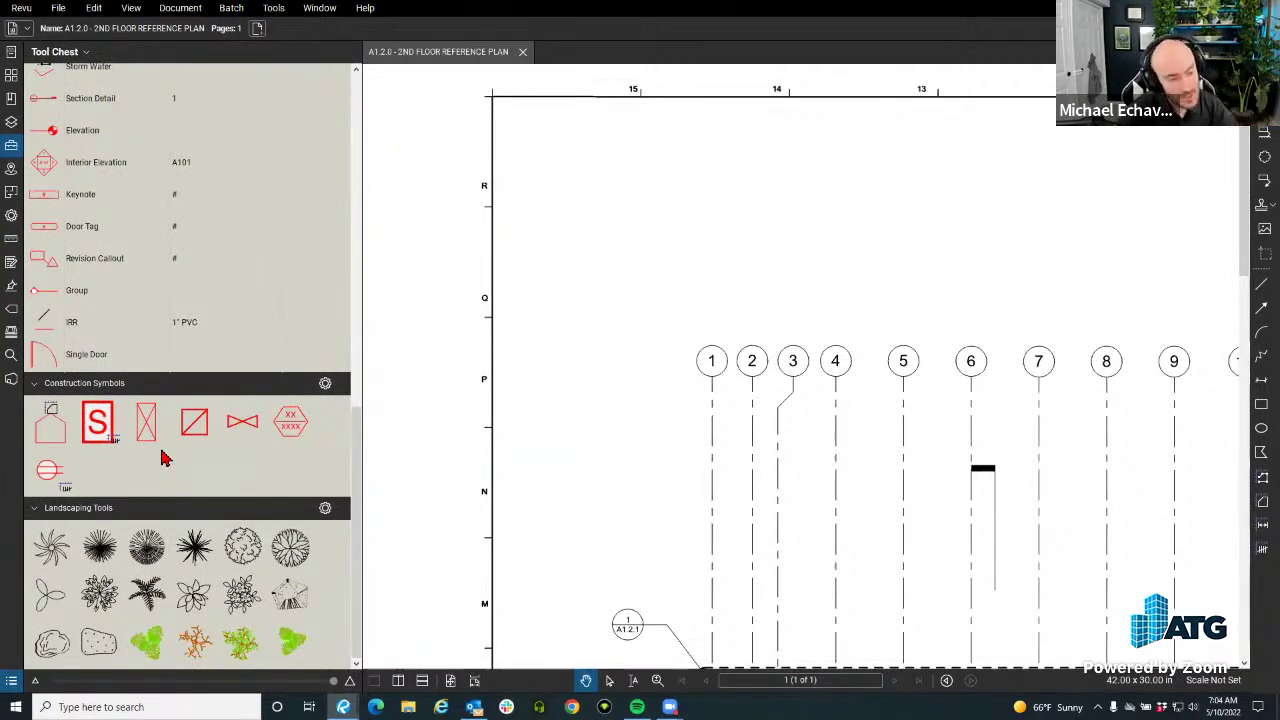
scroll(114, 343, "up", 10)
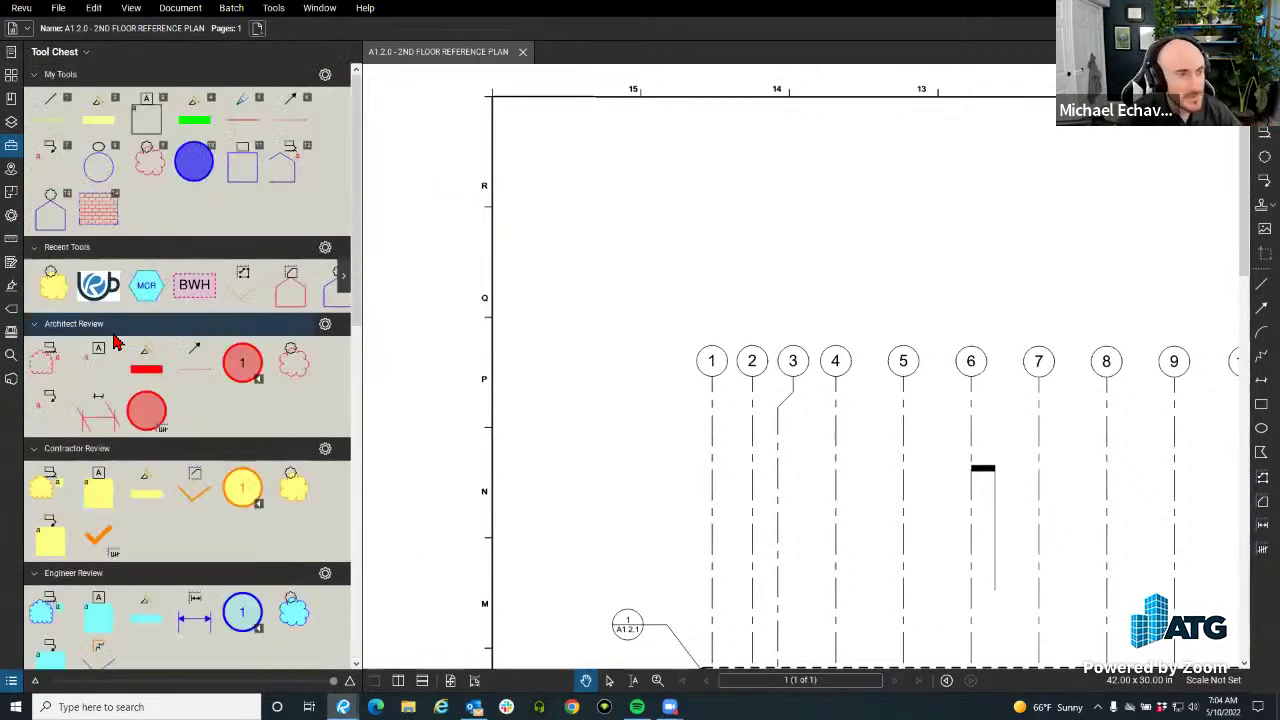
left_click(572, 246)
left_click(242, 362)
left_click(524, 340)
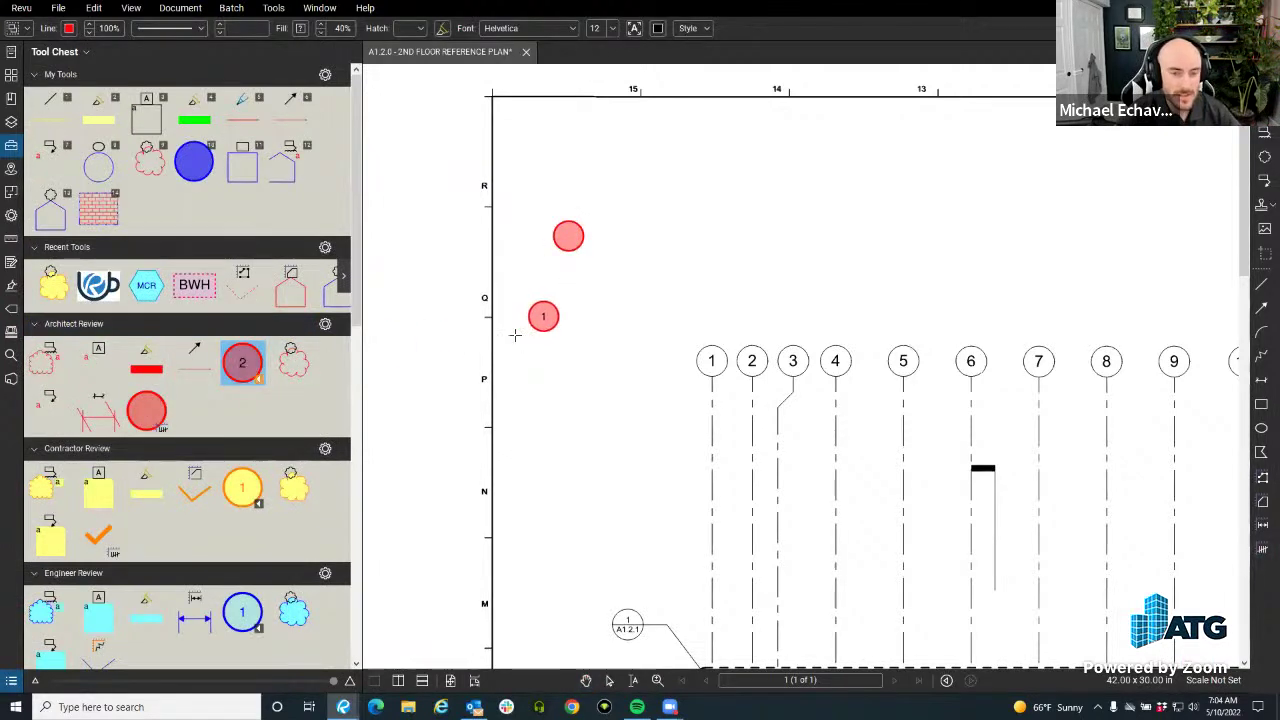
Create a legend from the Architect Review tool set in the blank area right of the plain red circle.
key("Escape")
left_click(325, 323)
mouse_move(380, 405)
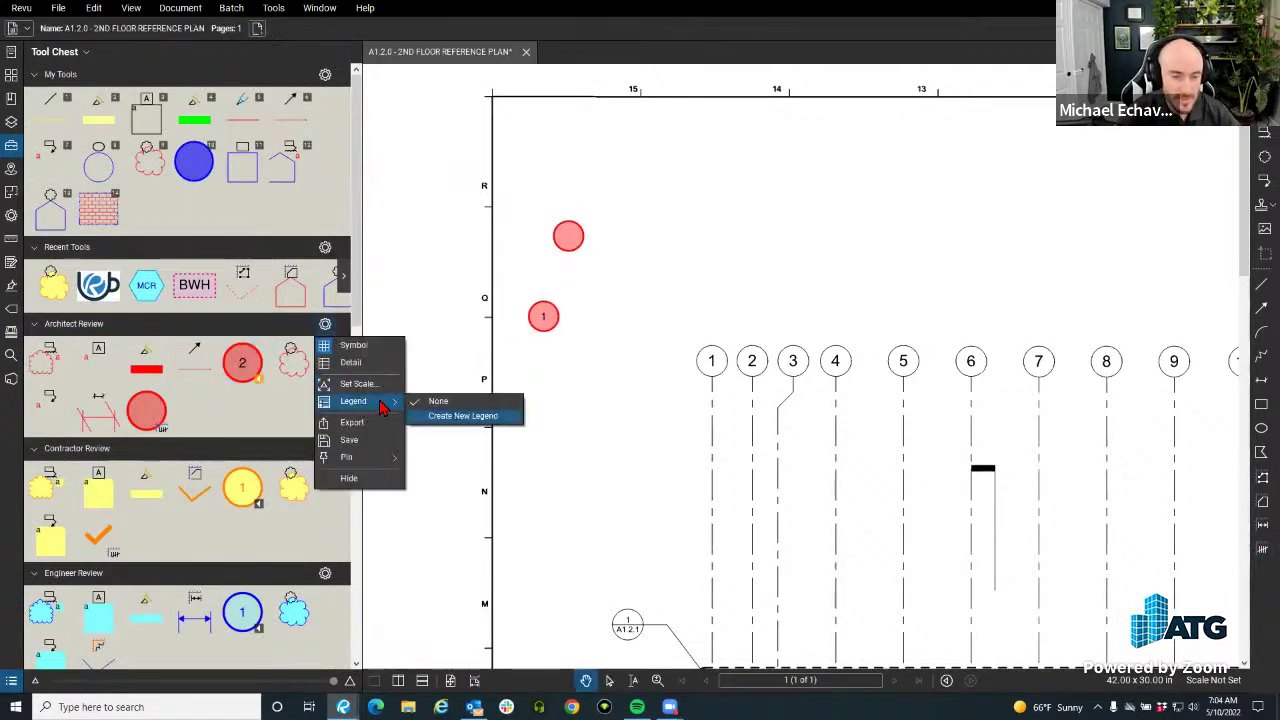
left_click(462, 415)
left_click(634, 232)
scroll(671, 310, "up", 2)
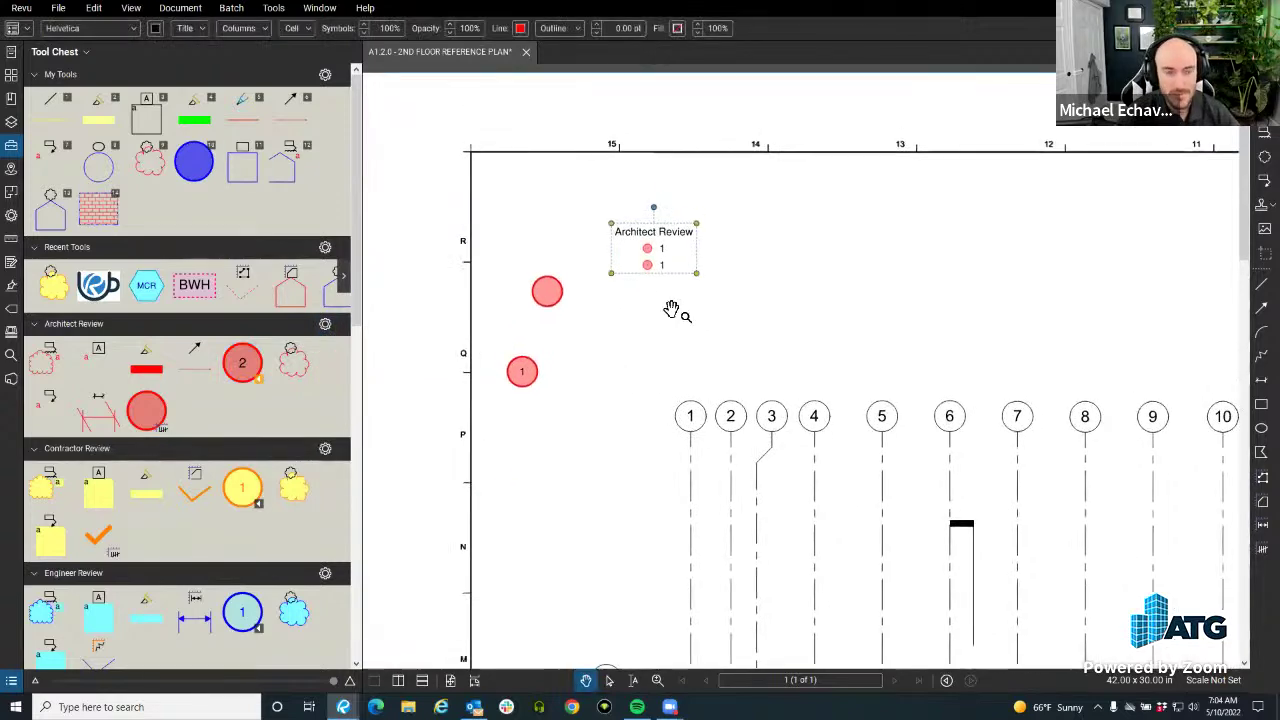
Hide the Tool Chest and move the Architect Review legend into the margin at the sheet's upper-left corner.
left_click(12, 147)
scroll(341, 285, "up", 5)
left_click_drag(348, 288, 742, 368)
scroll(742, 368, "down", 2)
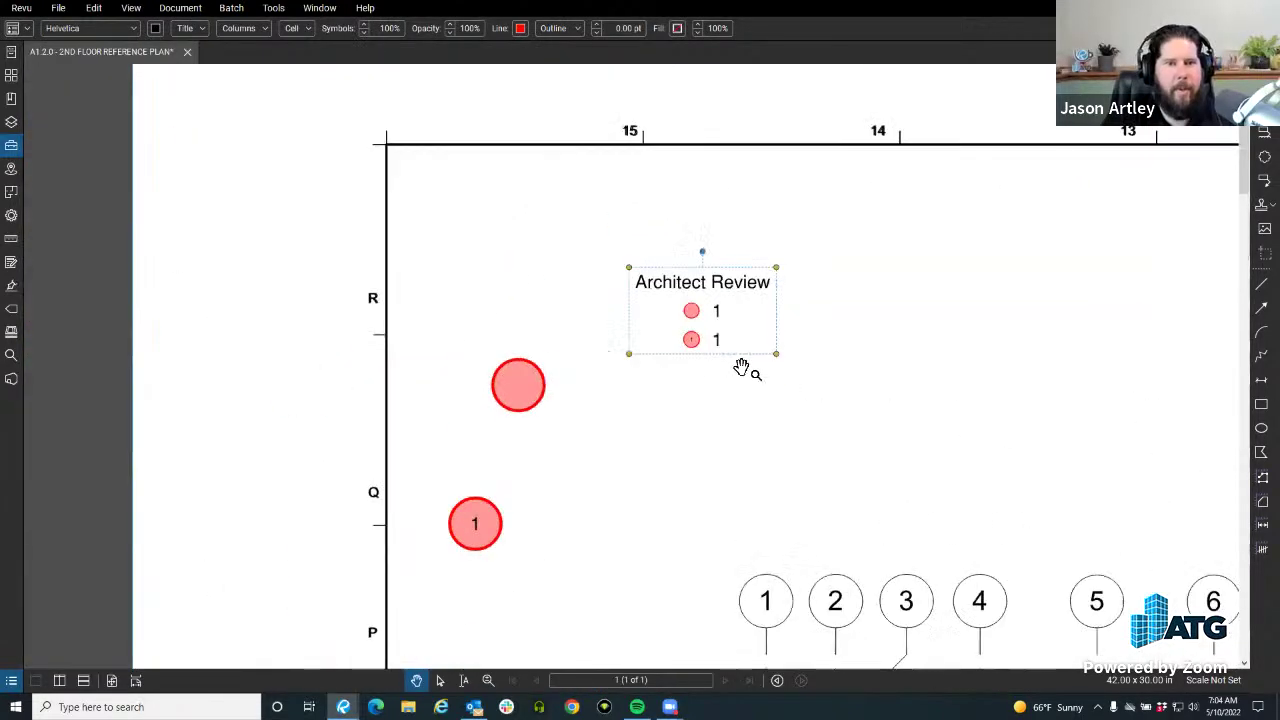
left_click_drag(697, 329, 294, 194)
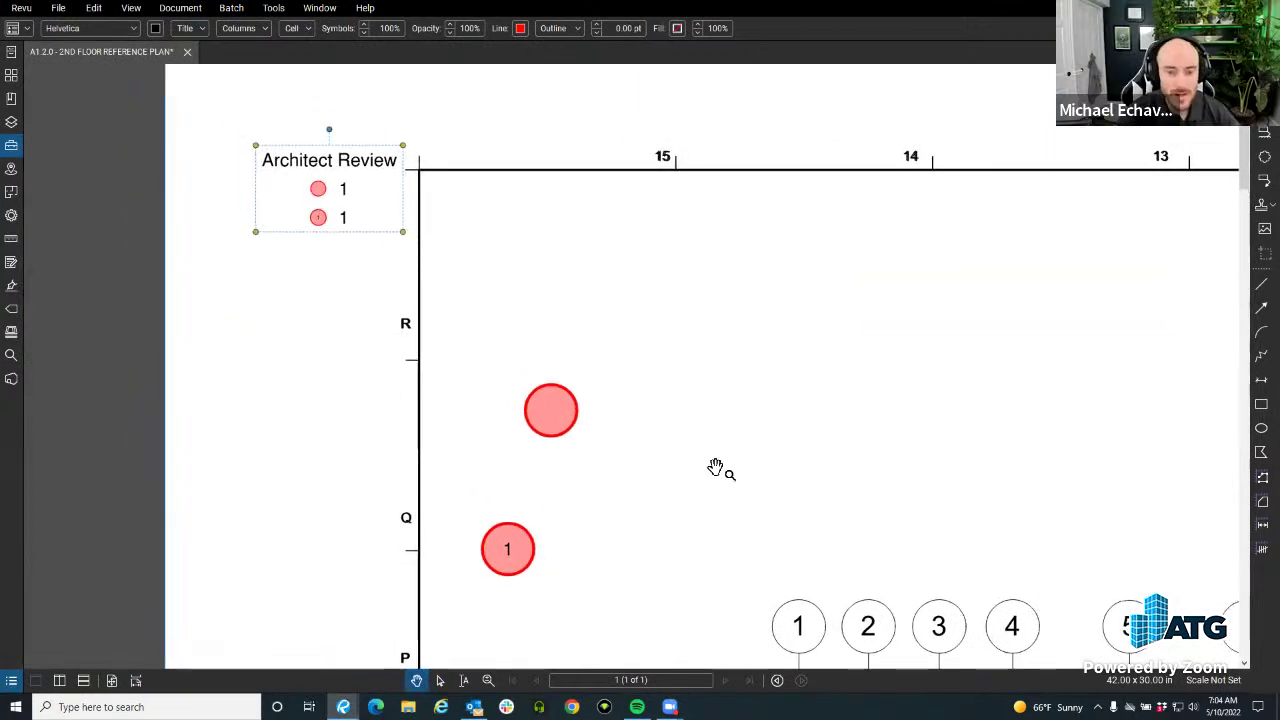
scroll(489, 527, "down", 3)
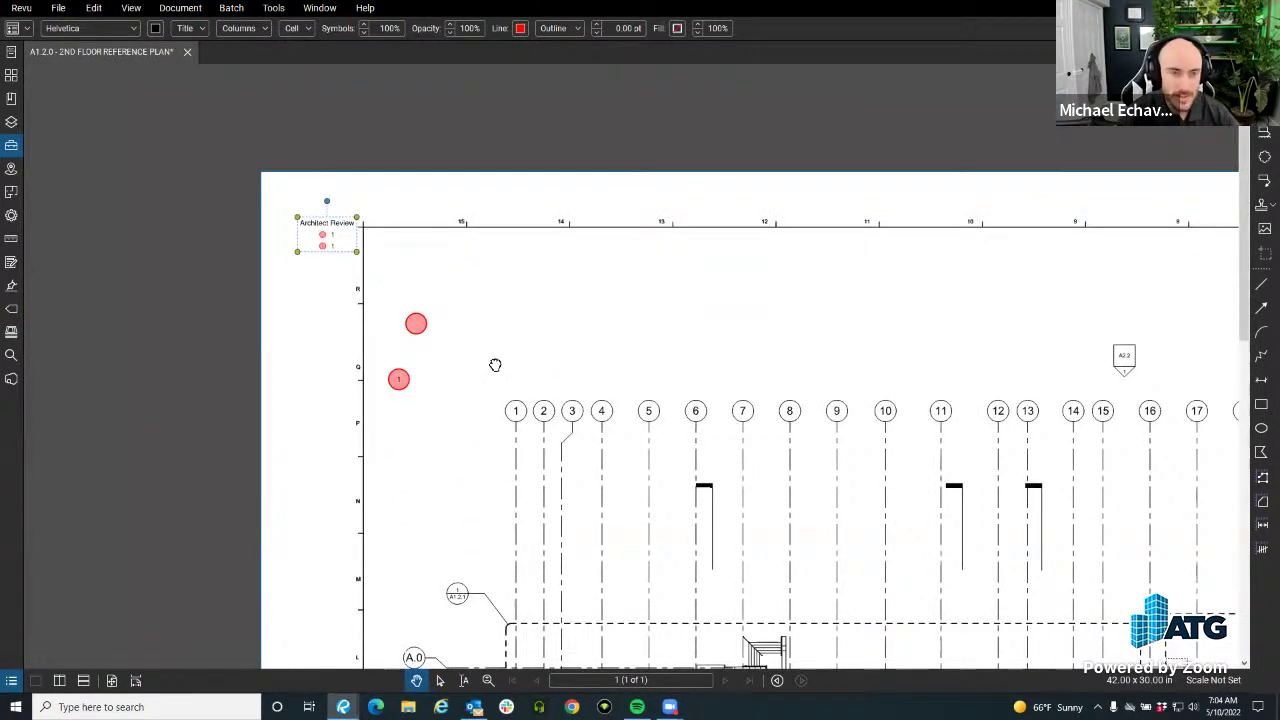
Switch to the profile whose Tool Chest includes the MCR tool set.
left_click(21, 8)
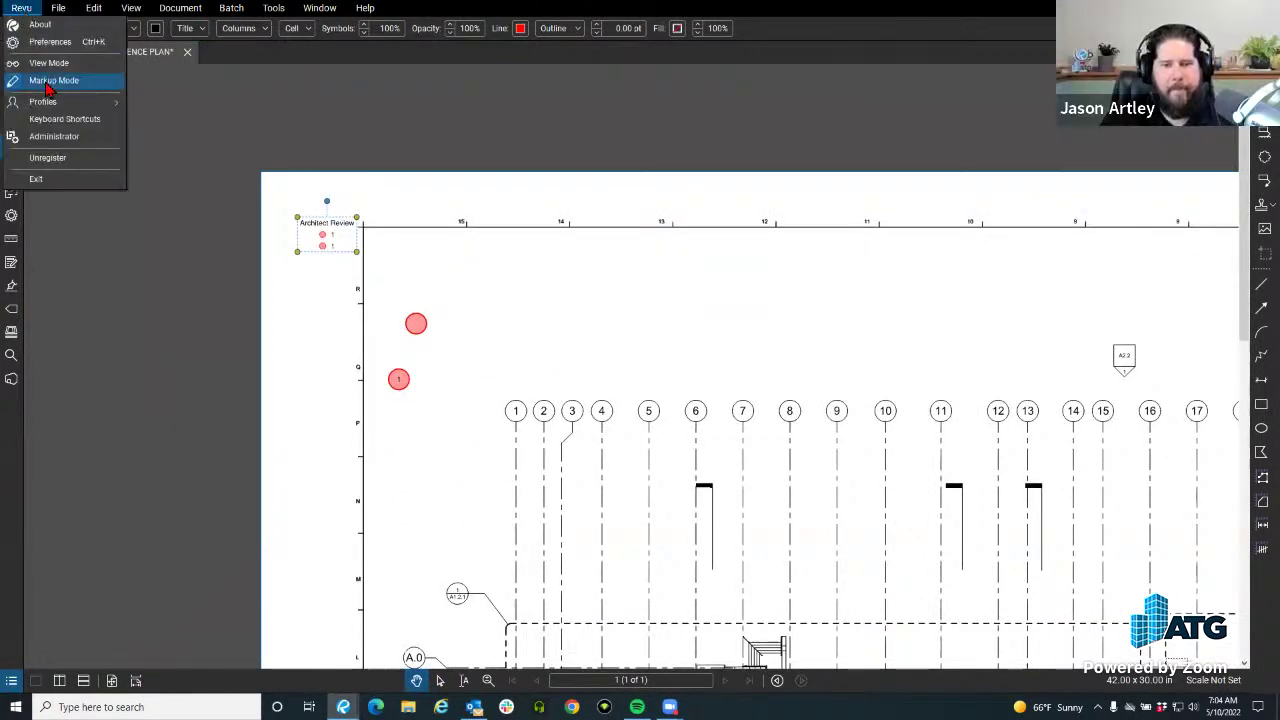
mouse_move(70, 102)
left_click(167, 137)
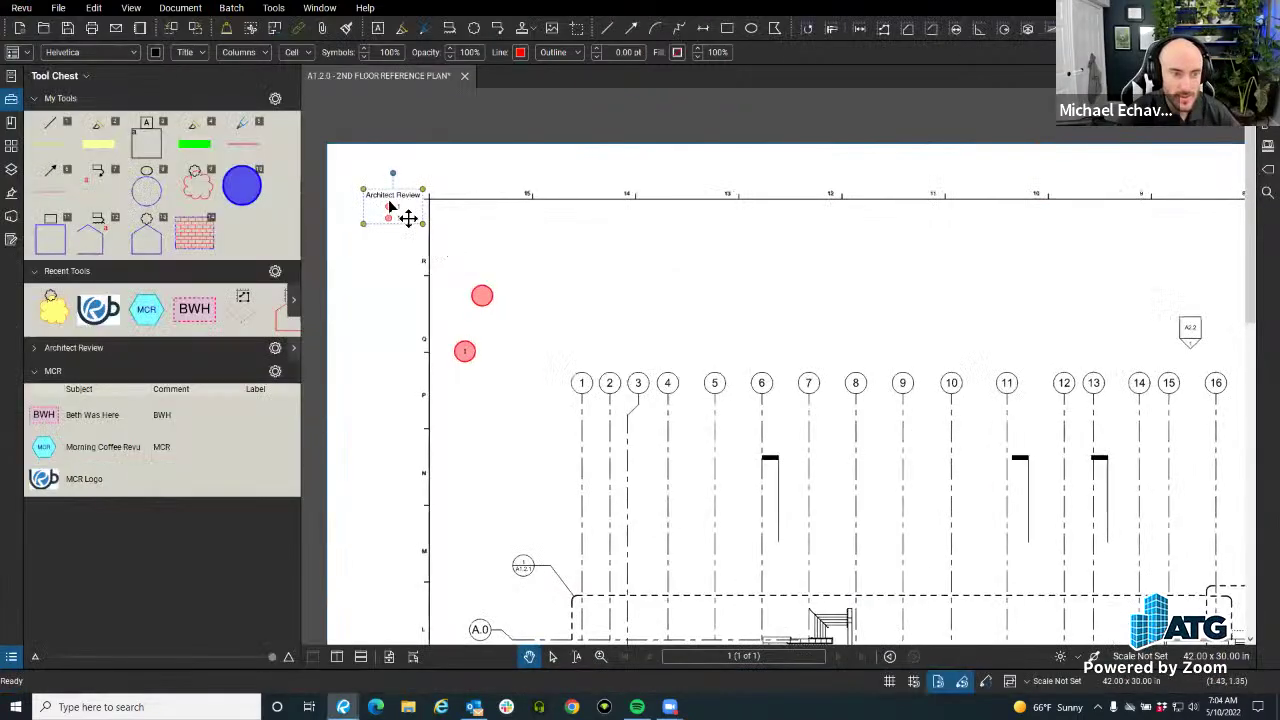
Delete the Architect Review legend and both red circles from the sheet.
key("Delete")
left_click(525, 337)
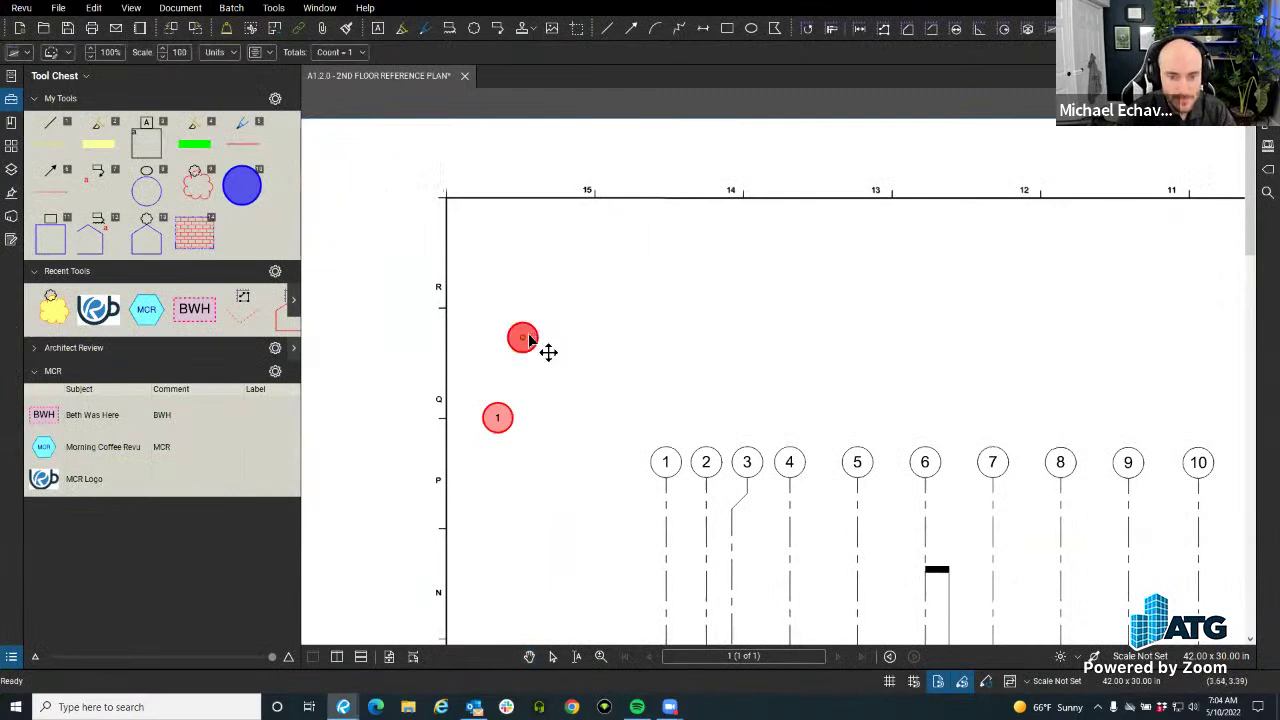
key("Delete")
left_click(497, 418)
key("Delete")
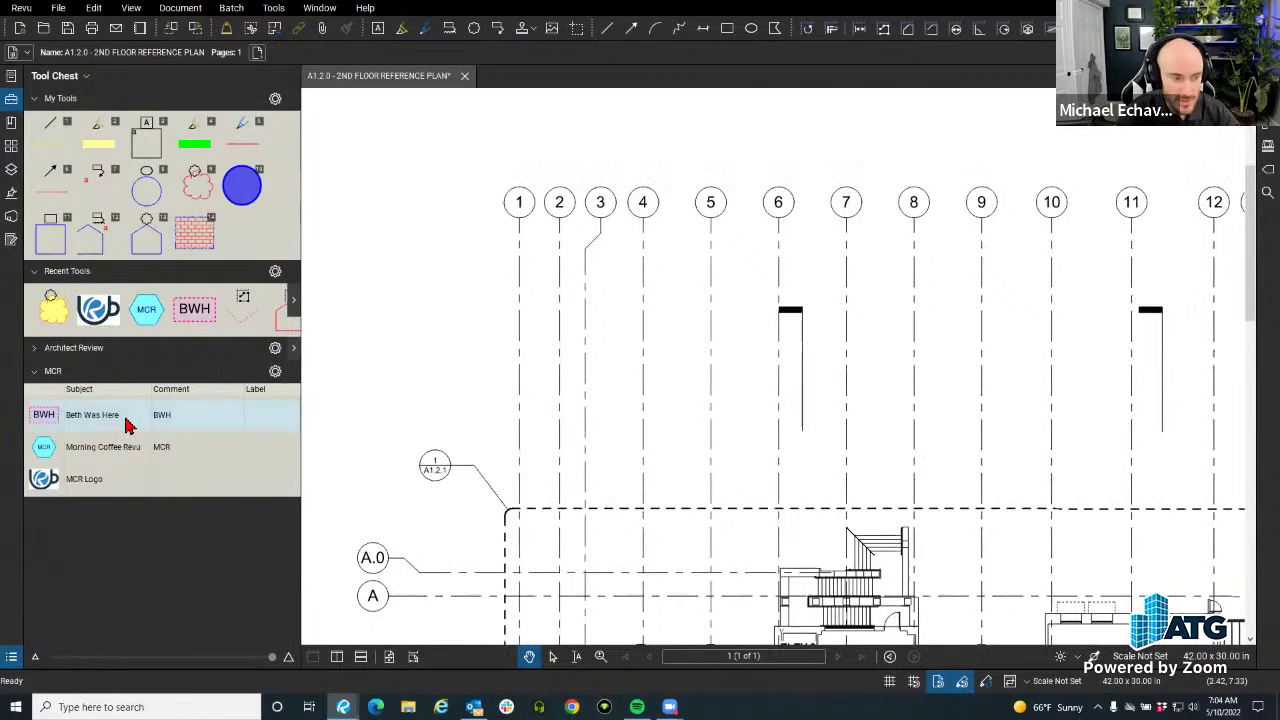
Place the BWH, Morning Coffee Revu and MCR Logo tools from the MCR tool set left of grid line 1.
left_click(126, 418)
left_click(374, 362)
left_click(395, 390)
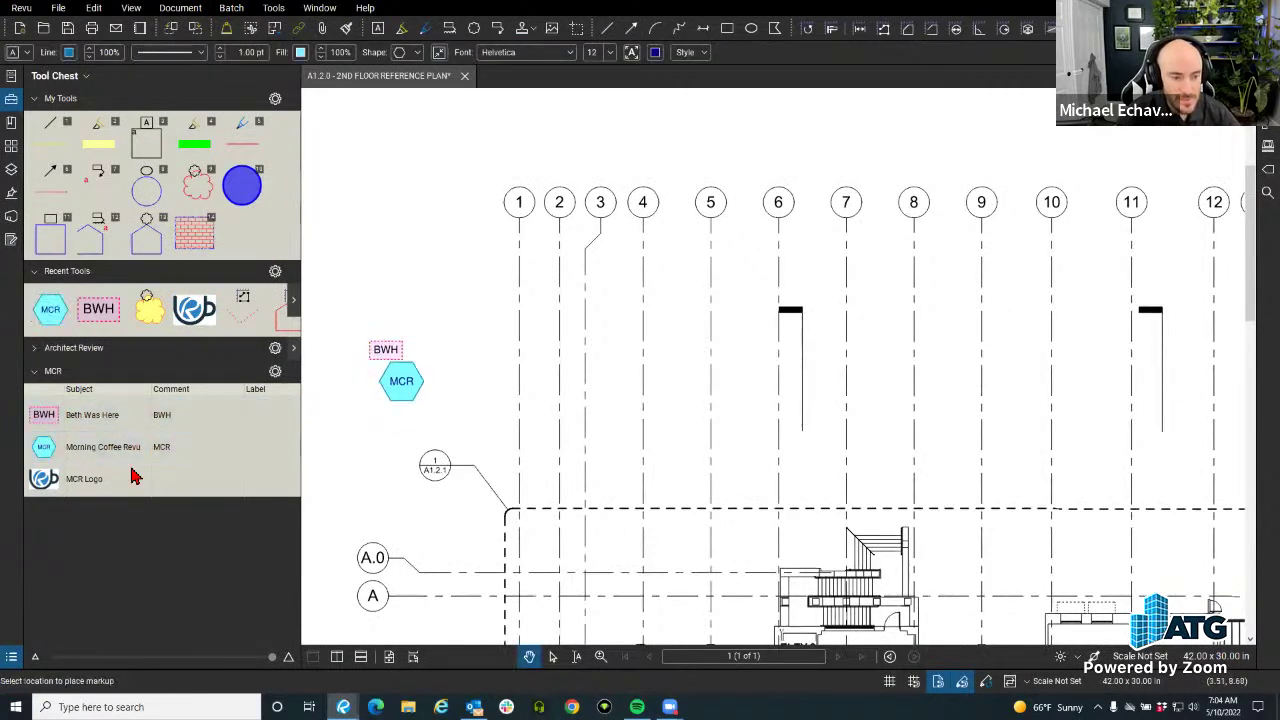
left_click(84, 478)
left_click(345, 442)
Create a new legend from the MCR tool set above the placed markups.
left_click(275, 371)
mouse_move(305, 448)
left_click(417, 463)
left_click(394, 222)
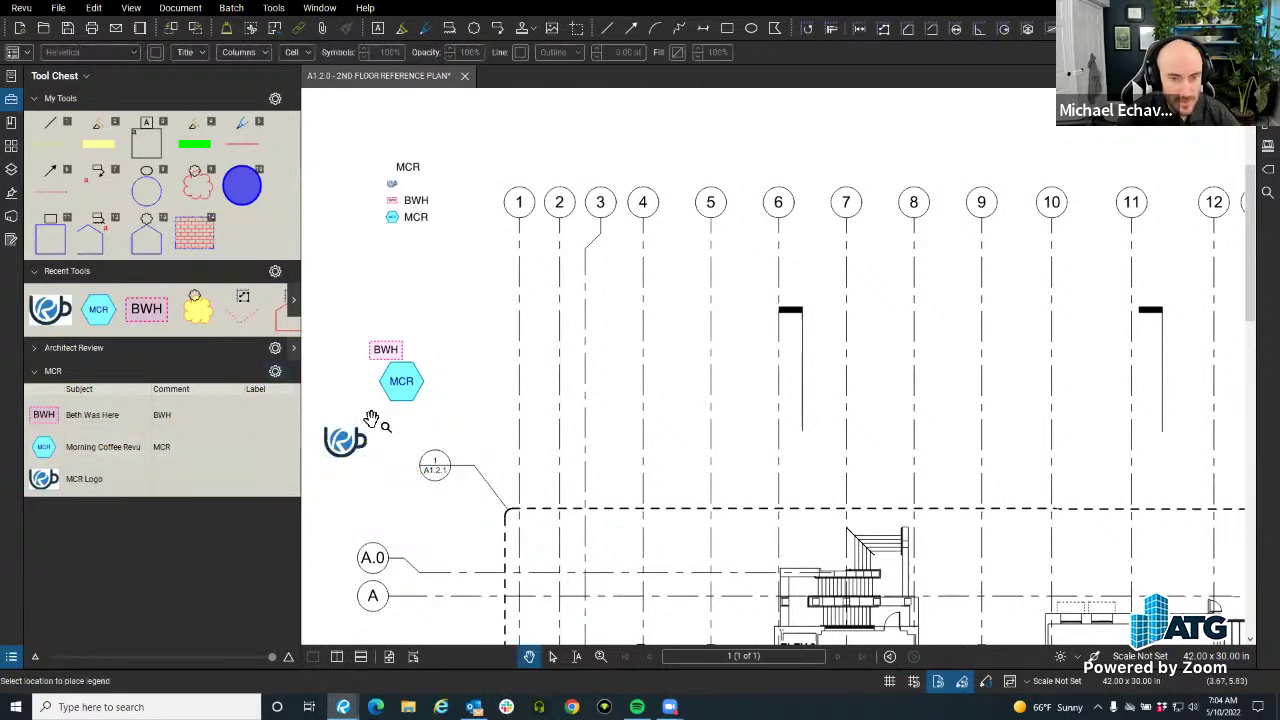
Show the Description, Comments and Quantity columns in the MCR legend and move it clear of the grid bubbles.
left_click(240, 53)
left_click(305, 97)
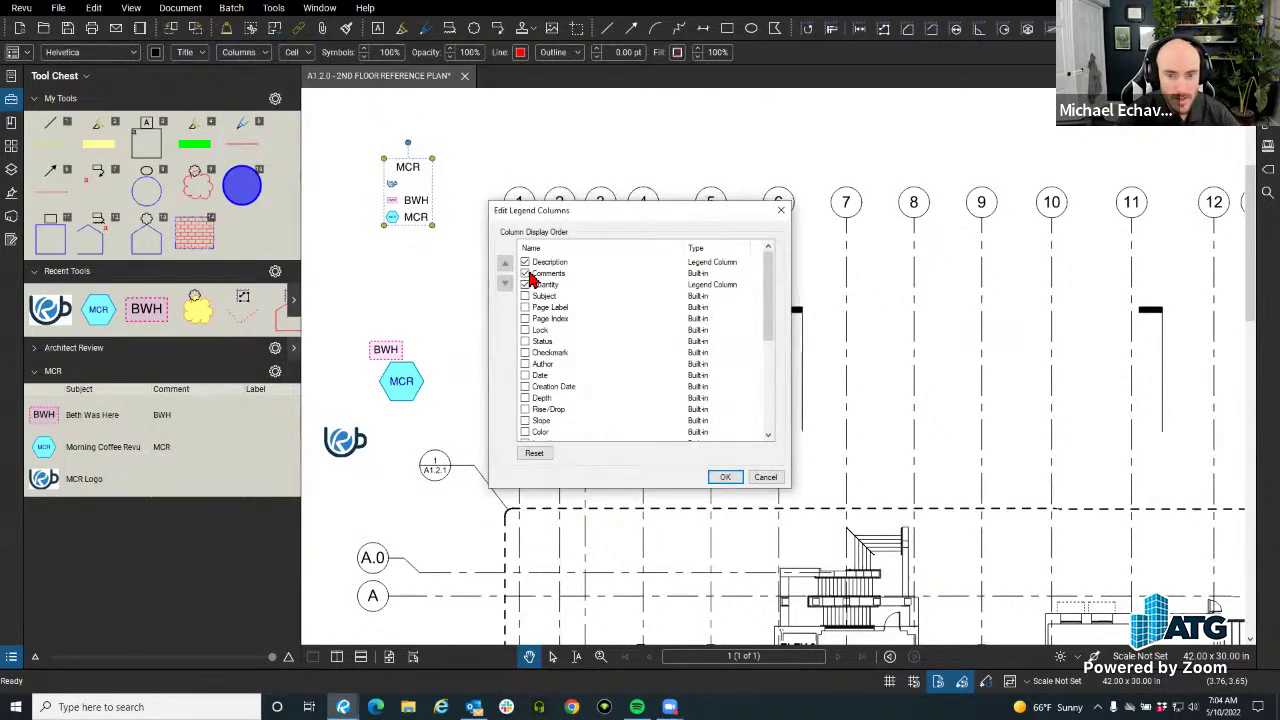
left_click(722, 477)
left_click_drag(474, 207, 436, 140)
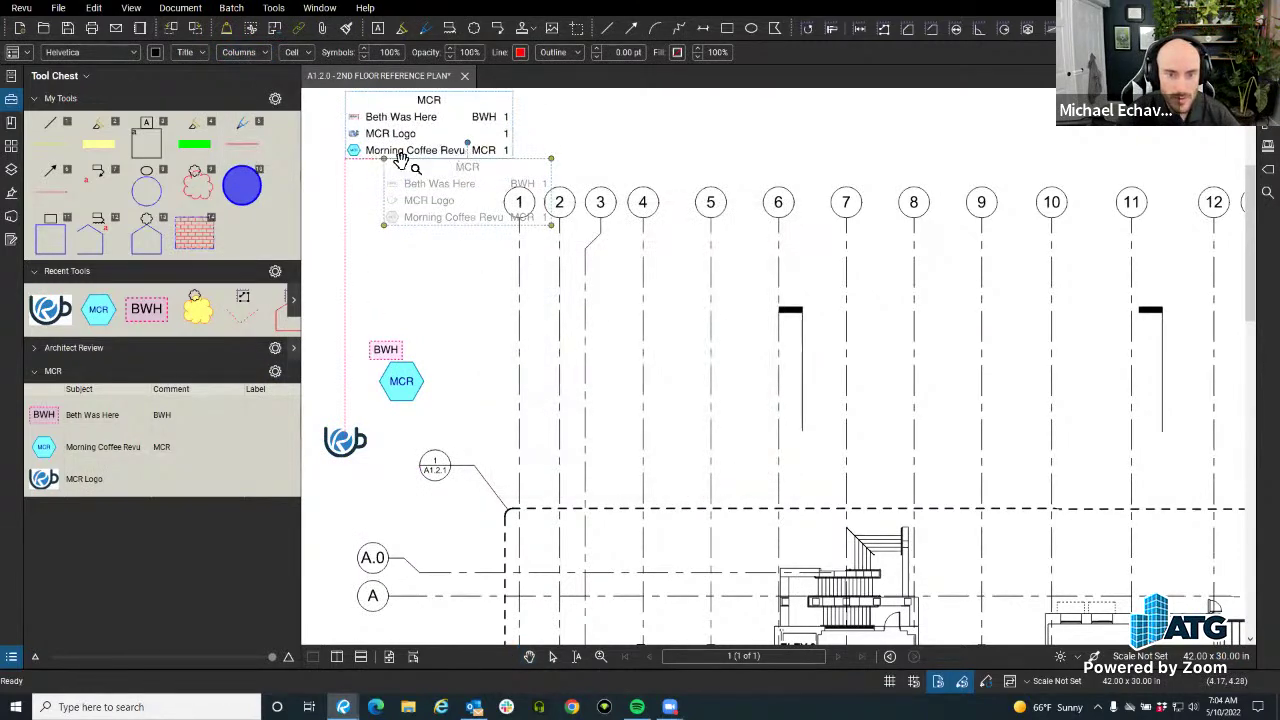
Place a second Morning Coffee Revu hexagon, BWH box and MCR Logo beside the first set of markups.
left_click(122, 448)
left_click(443, 402)
left_click(92, 414)
left_click(462, 453)
left_click(84, 478)
left_click(420, 510)
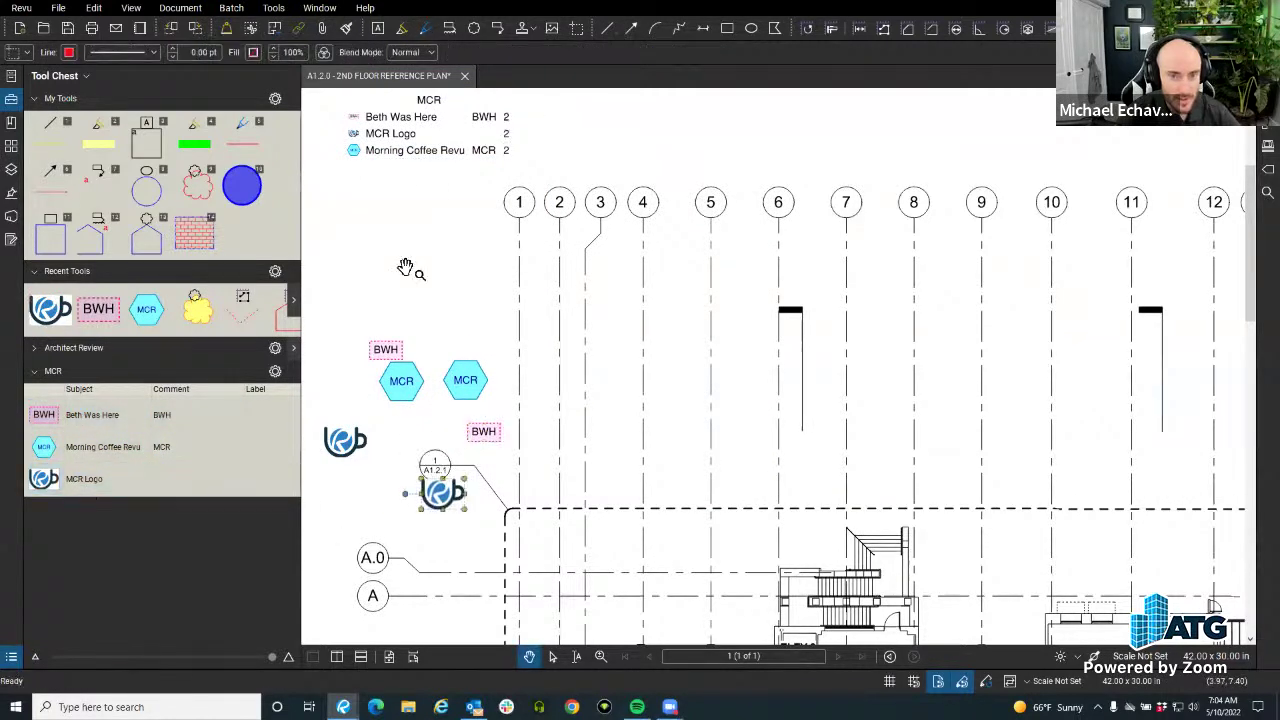
Format the MCR legend's title as bold and italic.
left_click_drag(461, 293, 491, 366)
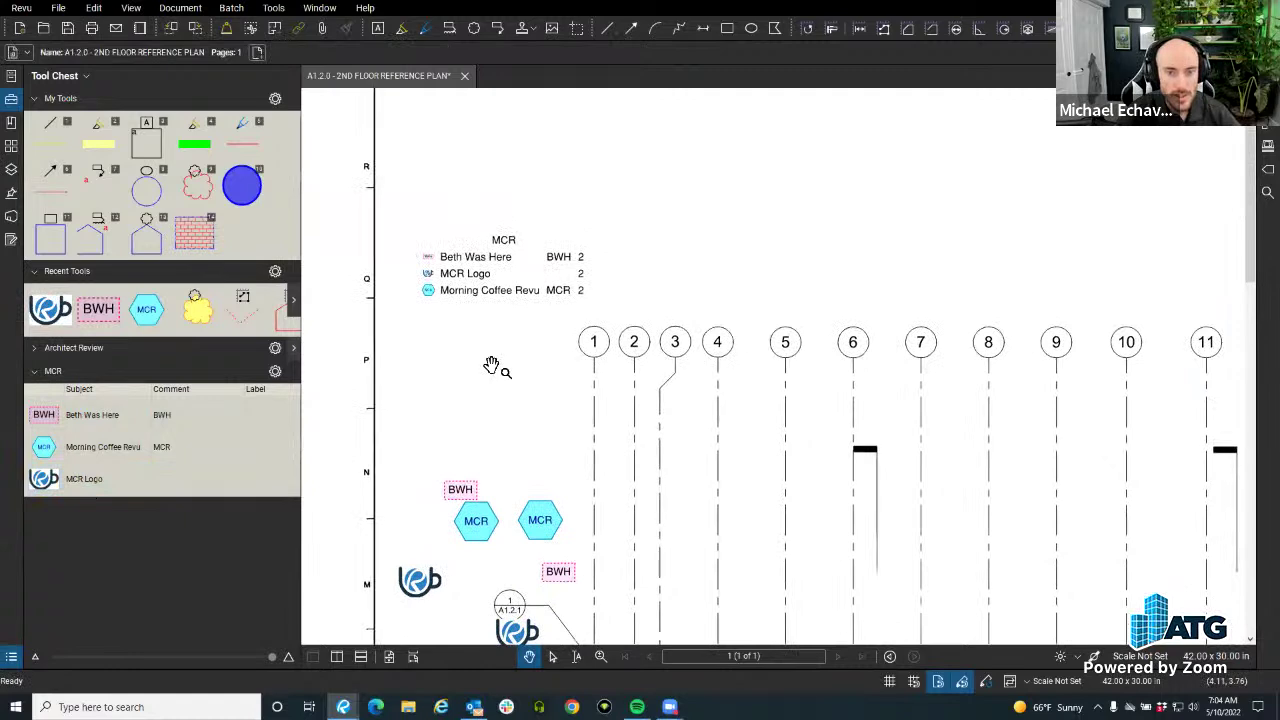
scroll(490, 258, "up", 3)
left_click(500, 263)
left_click_drag(483, 215, 544, 231)
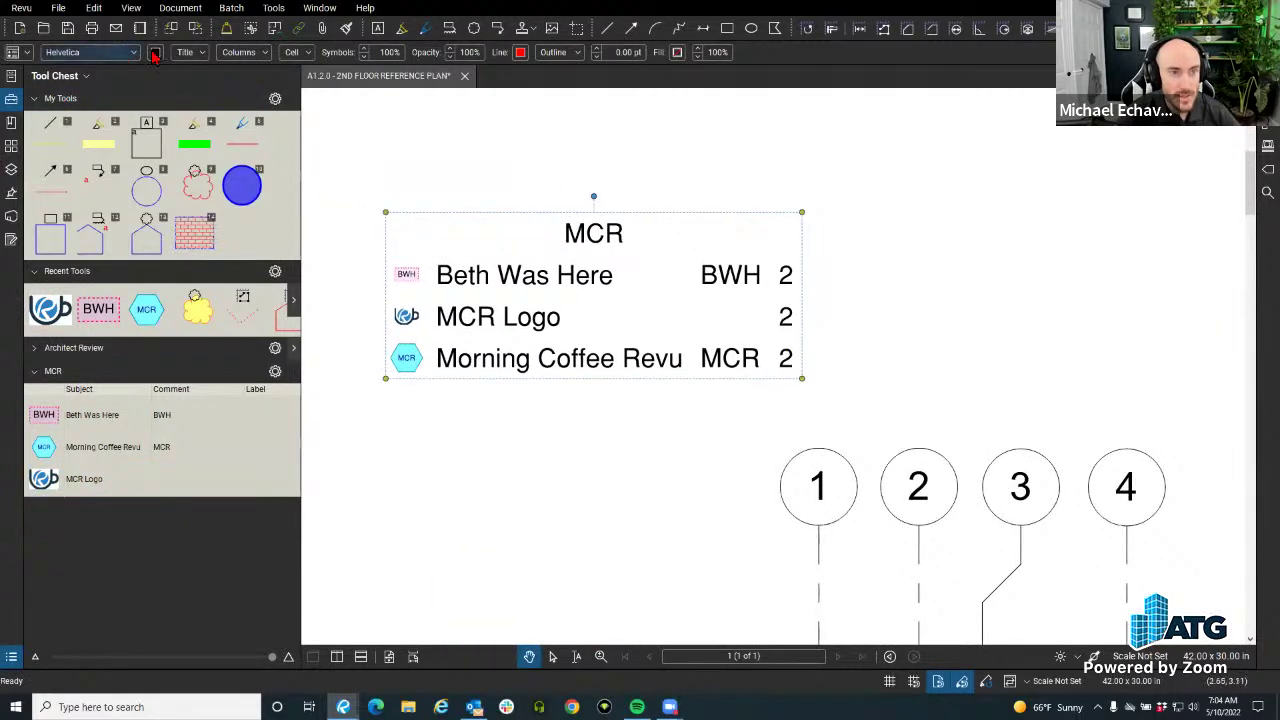
left_click(189, 52)
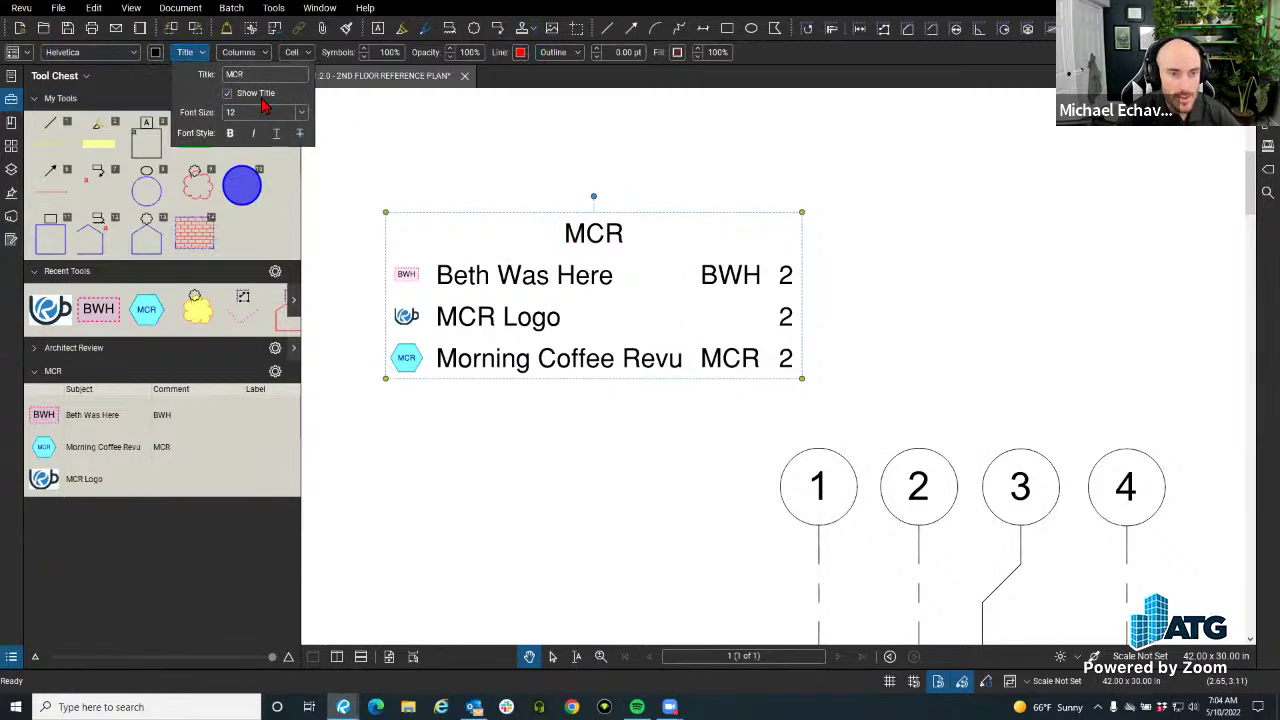
left_click(231, 135)
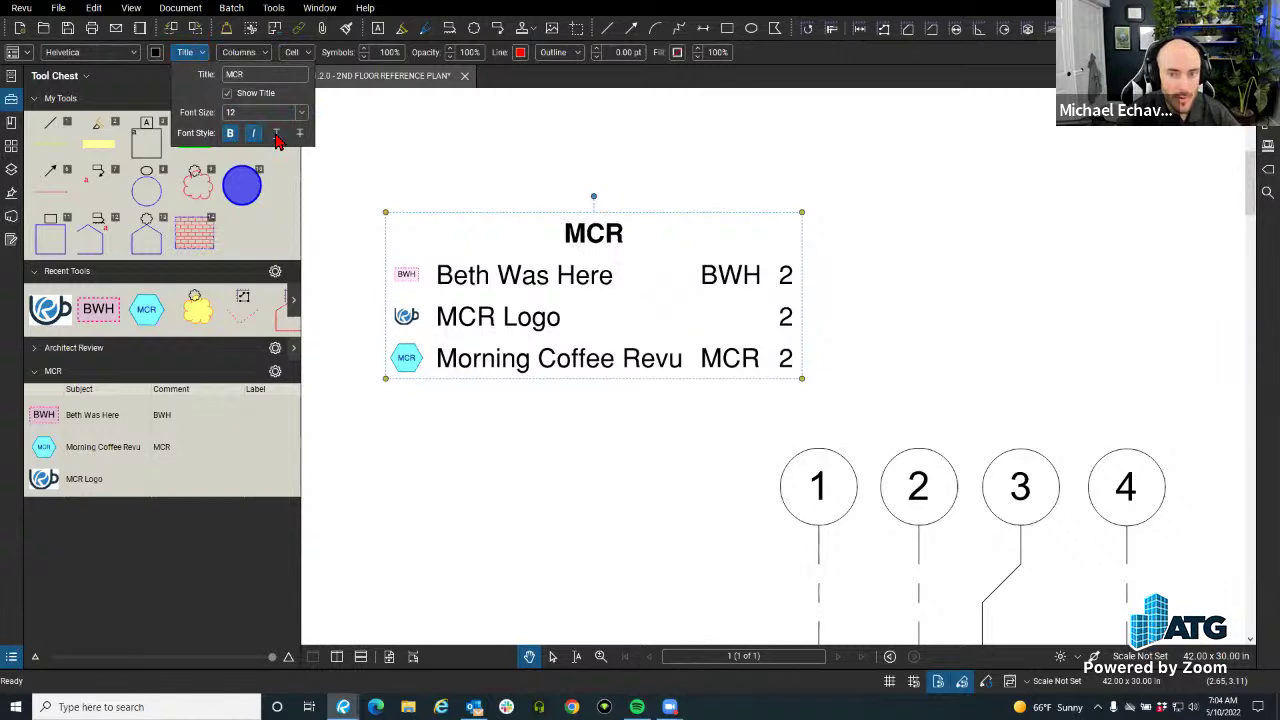
Show the column titles in the MCR legend and browse the full list of available legend columns.
left_click(245, 53)
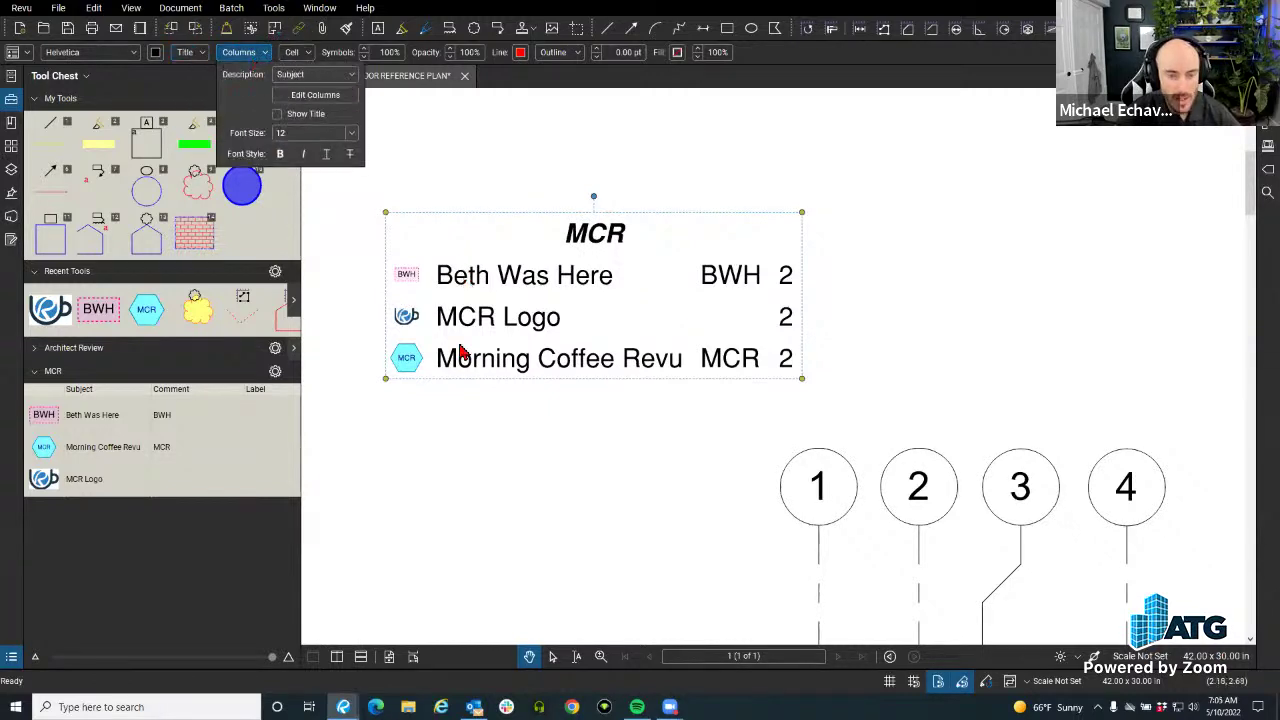
left_click(305, 120)
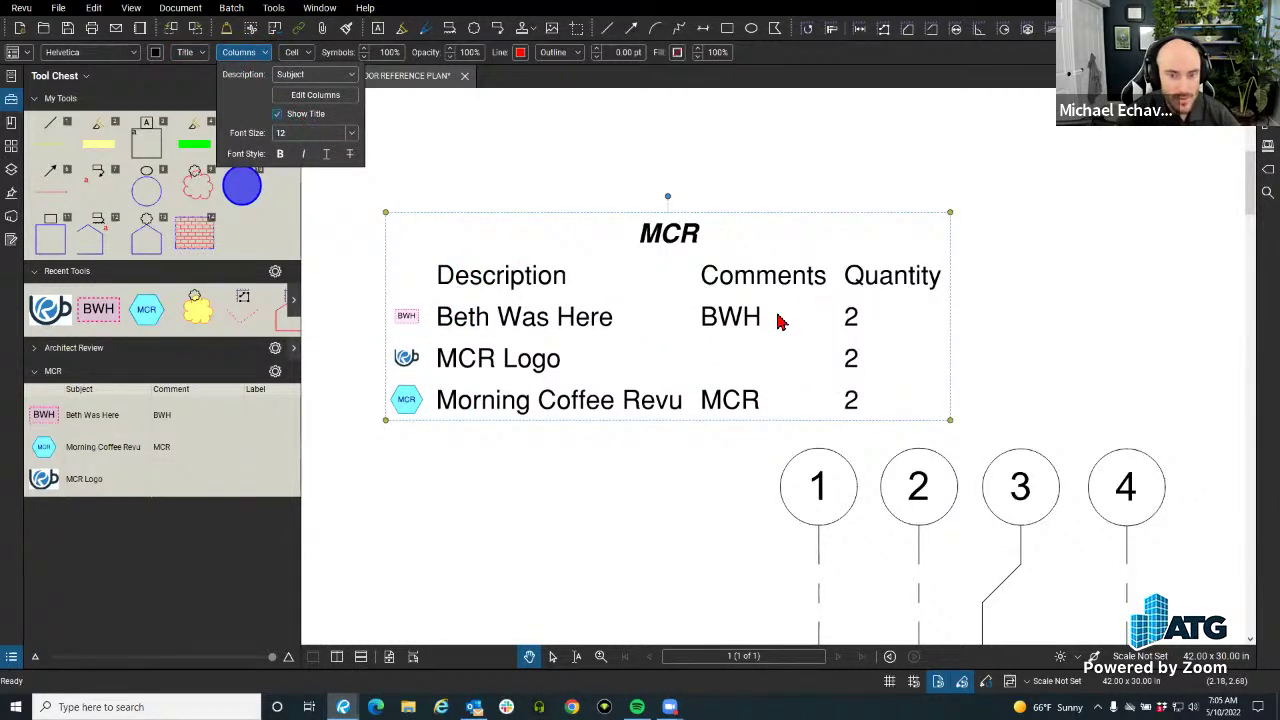
left_click(315, 96)
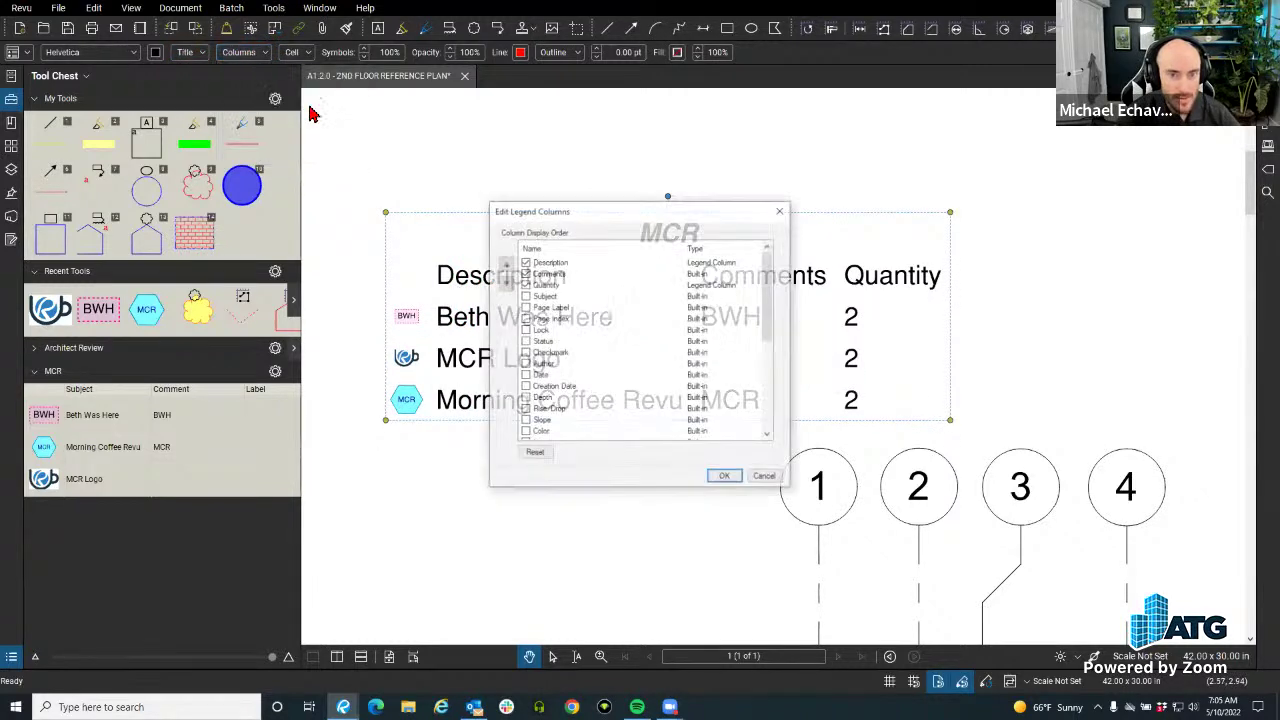
left_click_drag(548, 215, 98, 87)
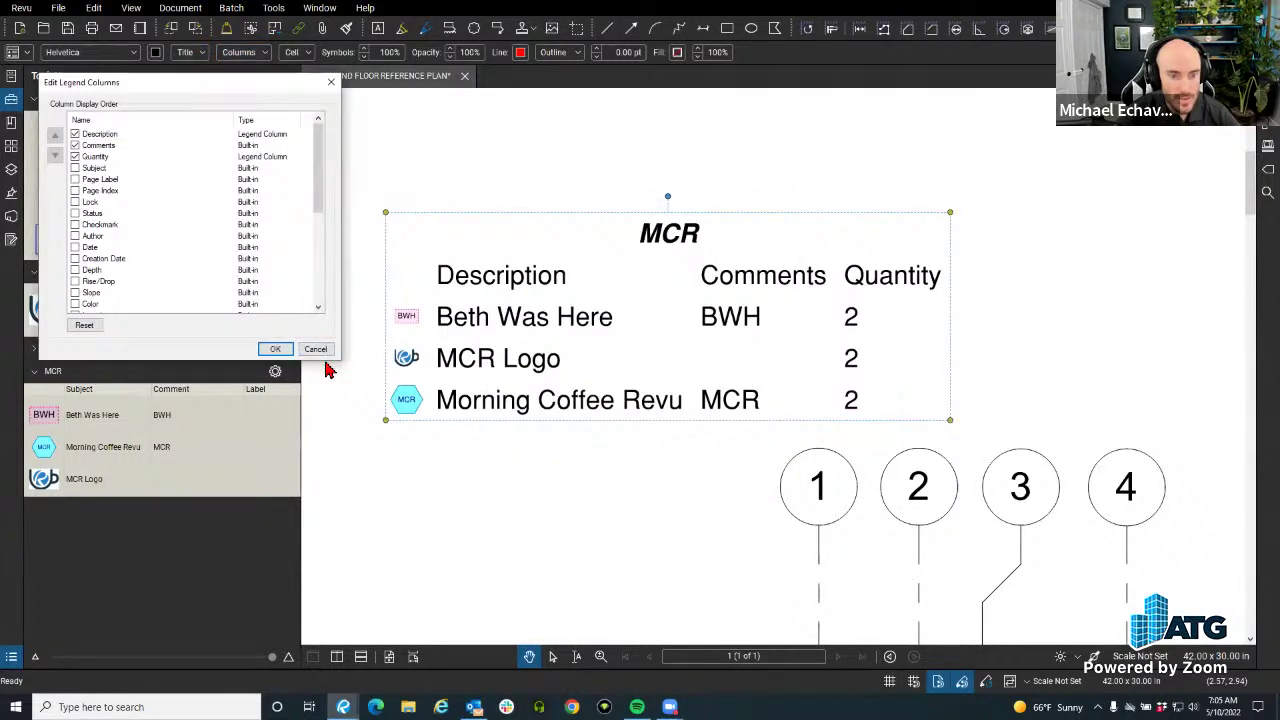
scroll(114, 243, "down", 8)
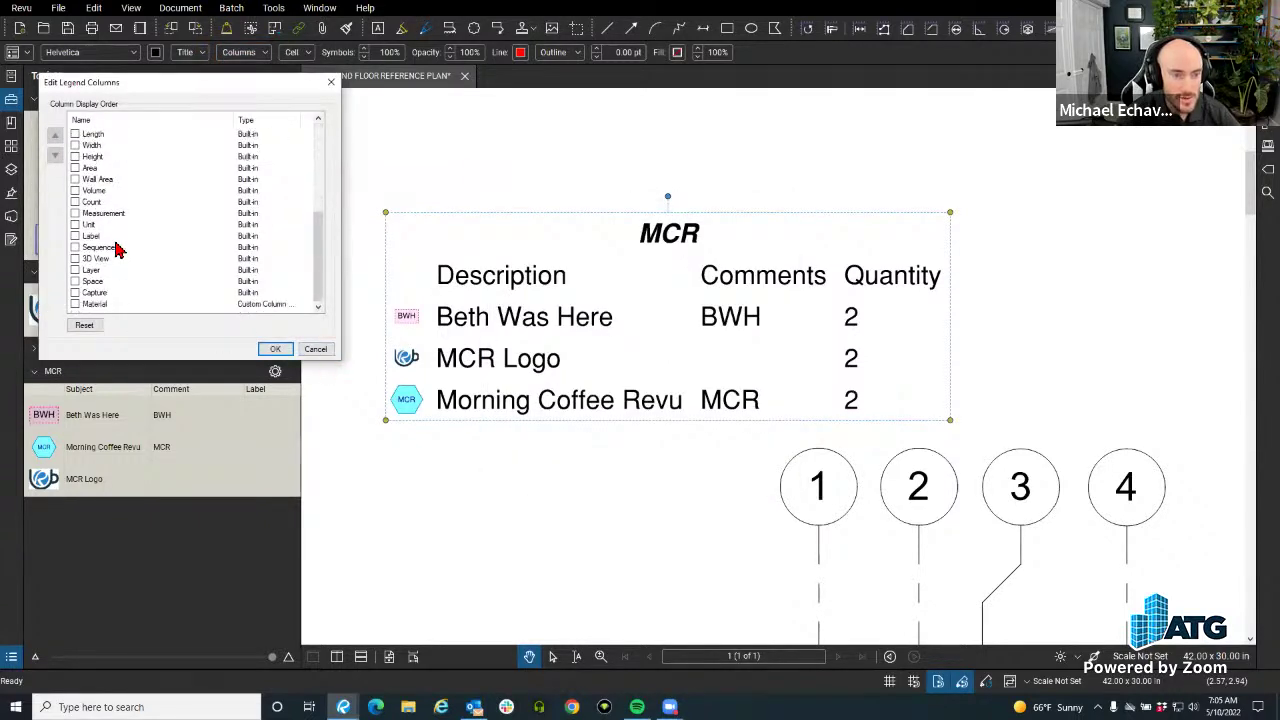
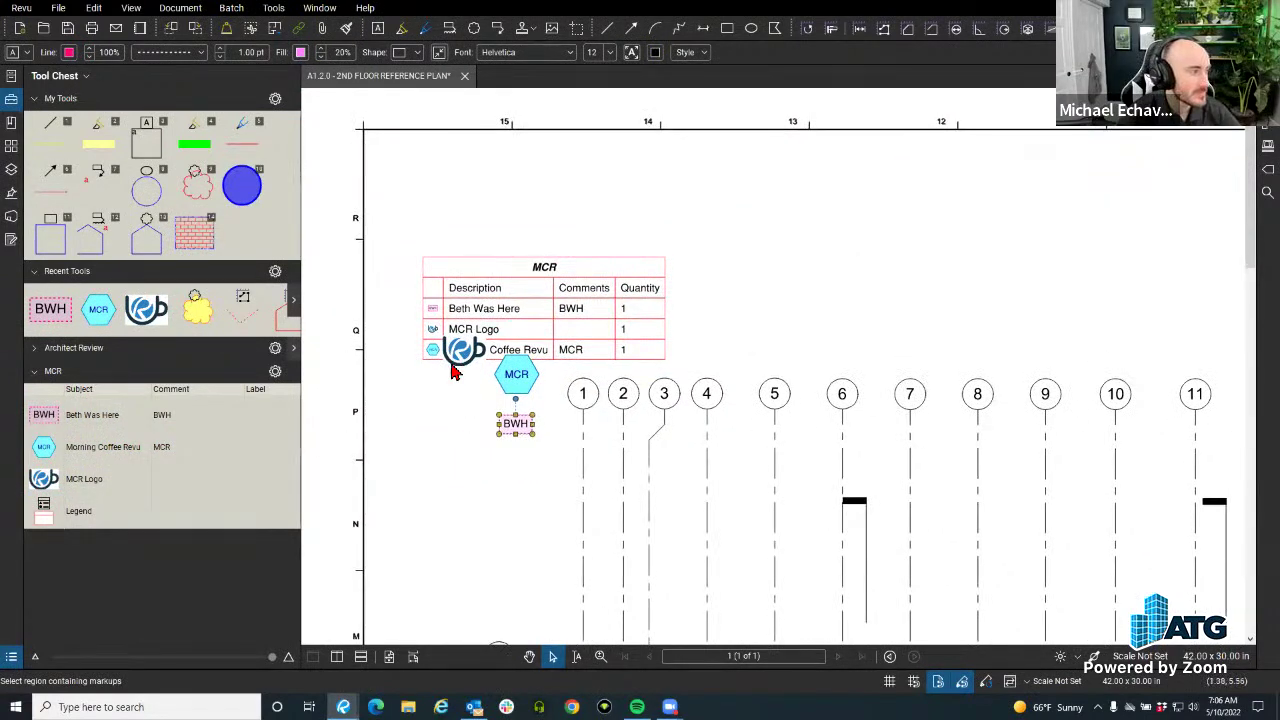
Delete the placed MCR Logo, hexagon and BWH markups, and move the MCR legend up near the drawing frame's upper-left corner.
left_click(414, 443)
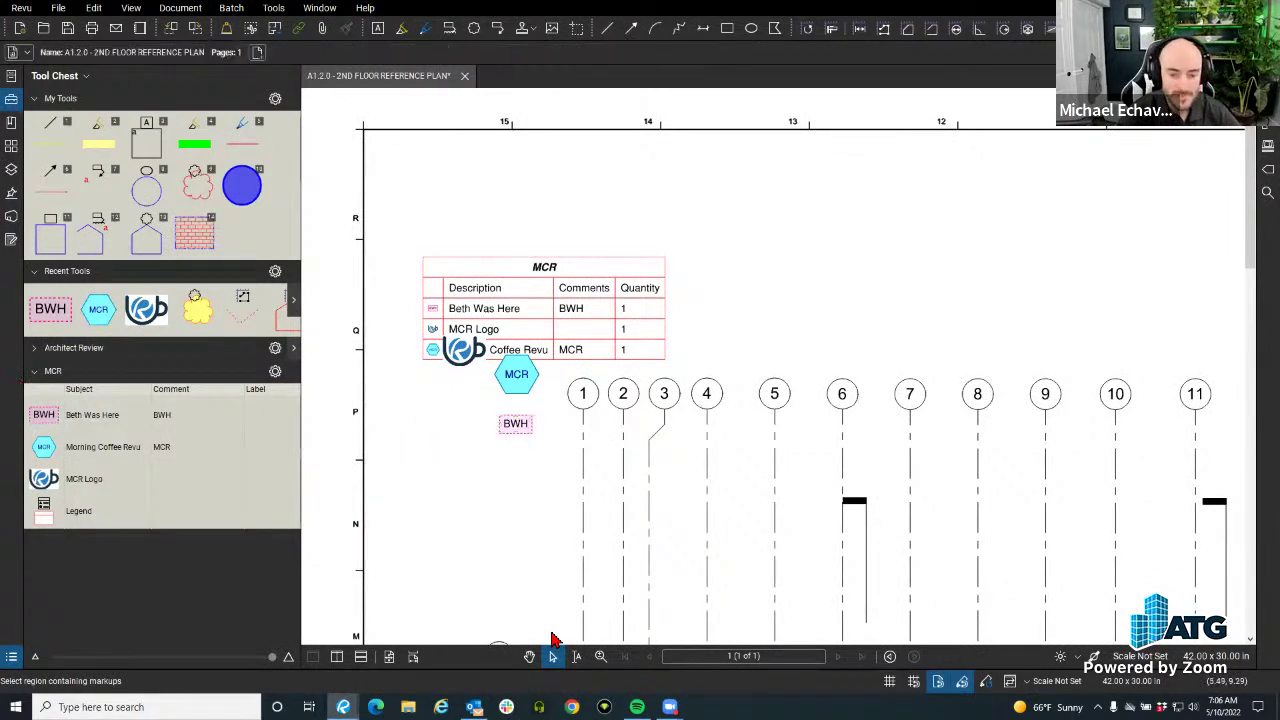
left_click_drag(388, 312, 563, 486)
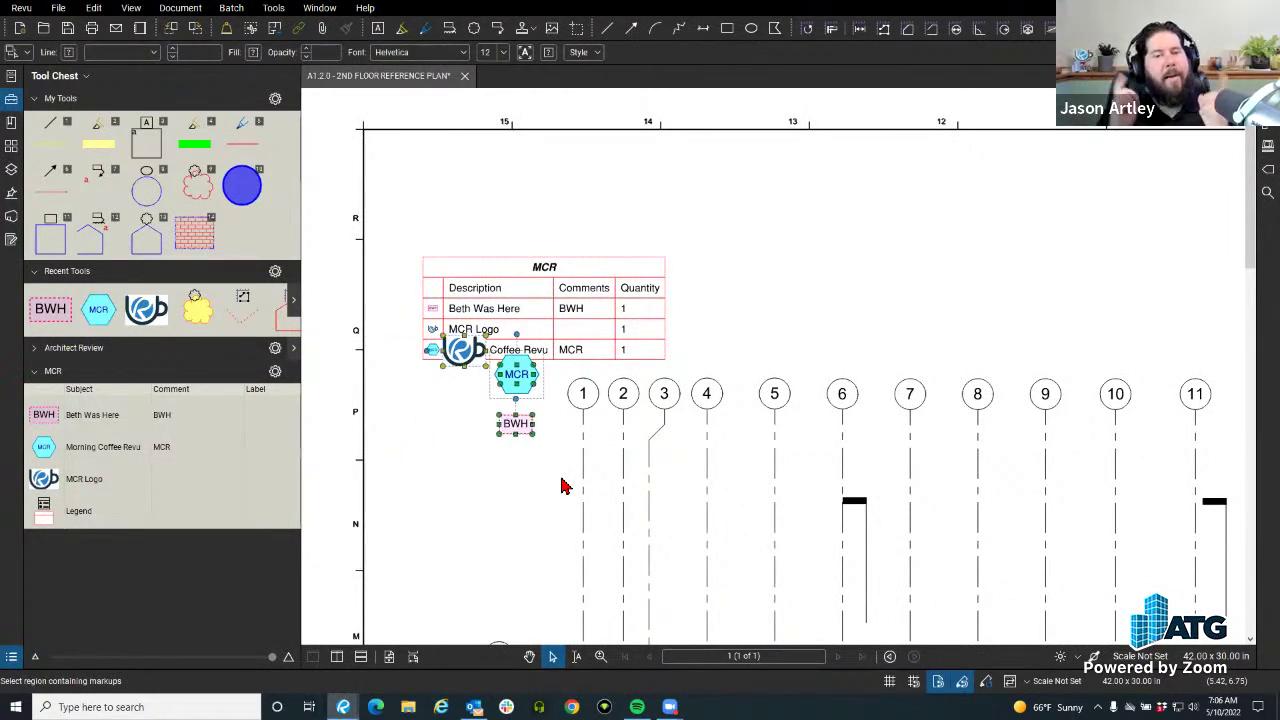
key("Delete")
left_click_drag(458, 289, 452, 225)
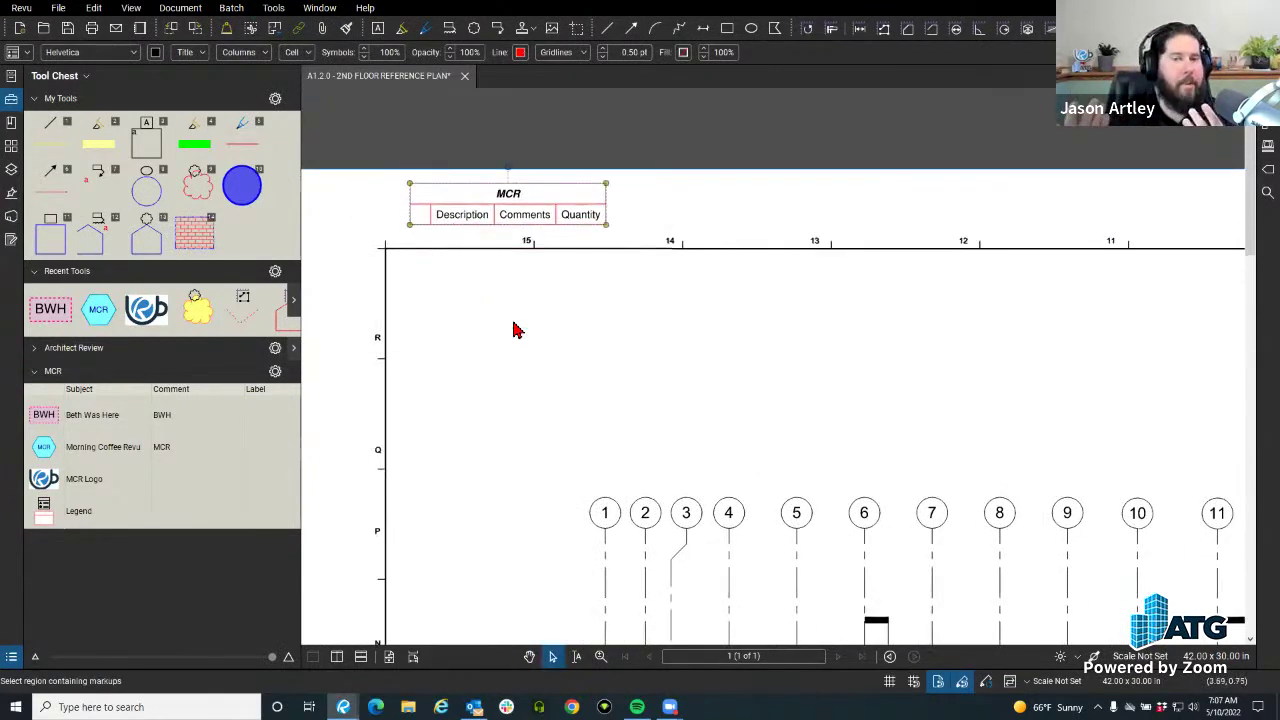
scroll(514, 331, "down", 5)
scroll(500, 289, "up", 4)
left_click(495, 288)
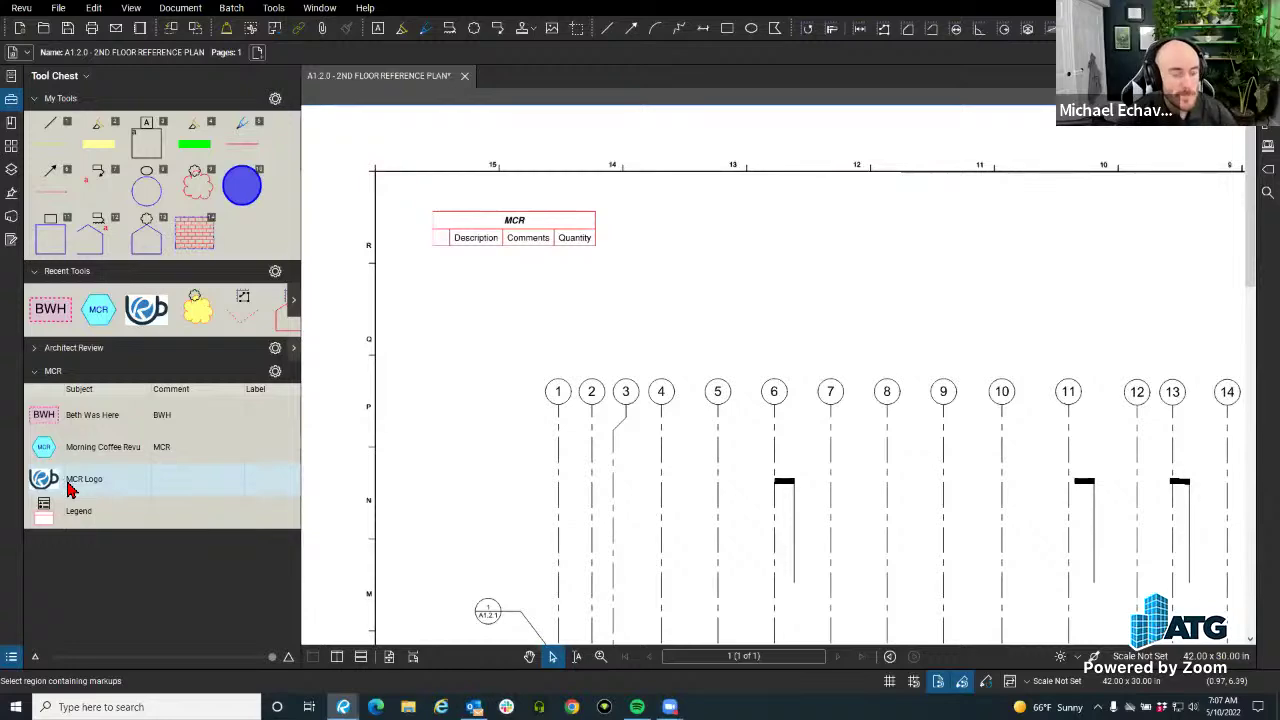
right_click(80, 515)
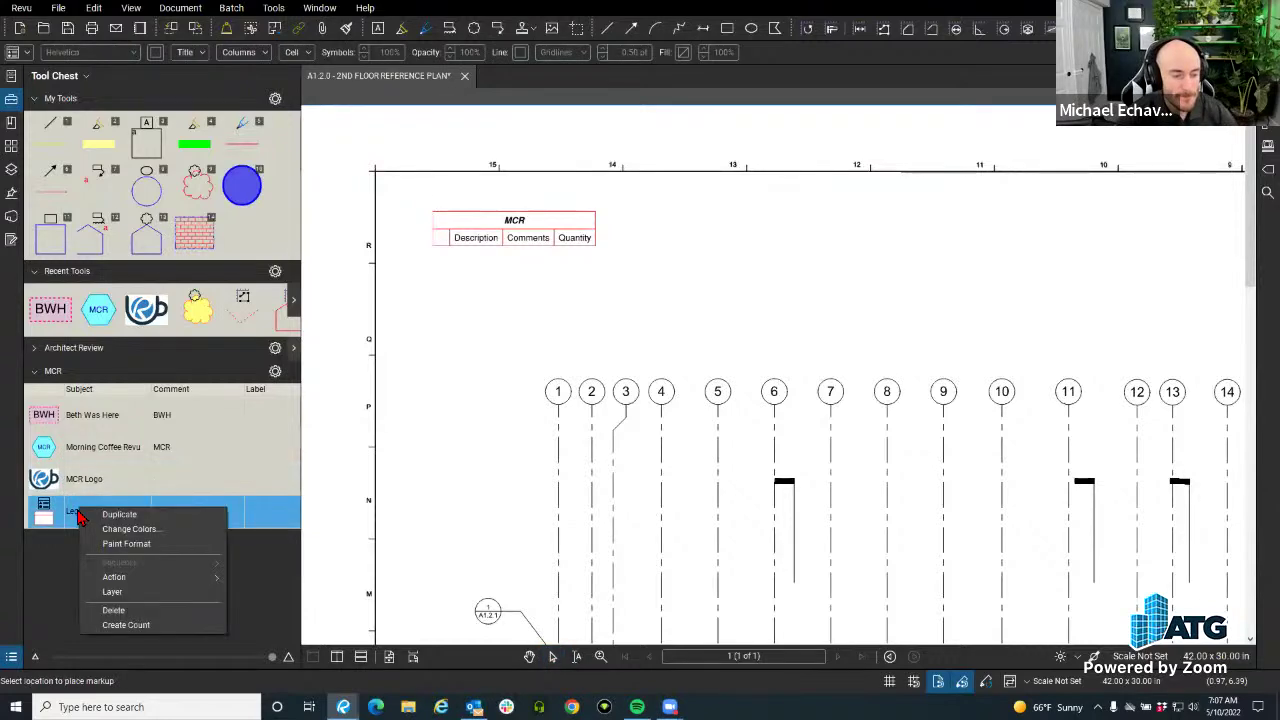
key("Escape")
key("Escape")
scroll(482, 320, "down", 5)
scroll(485, 312, "up", 4)
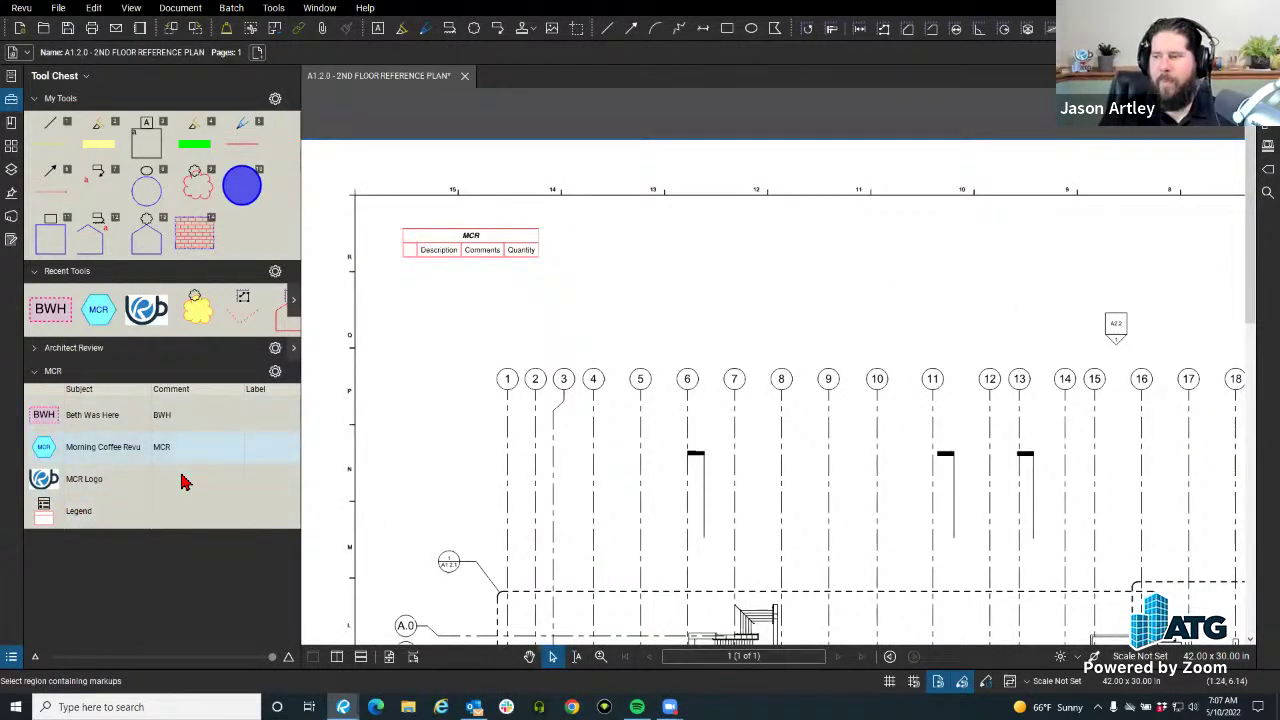
key("ctrl")
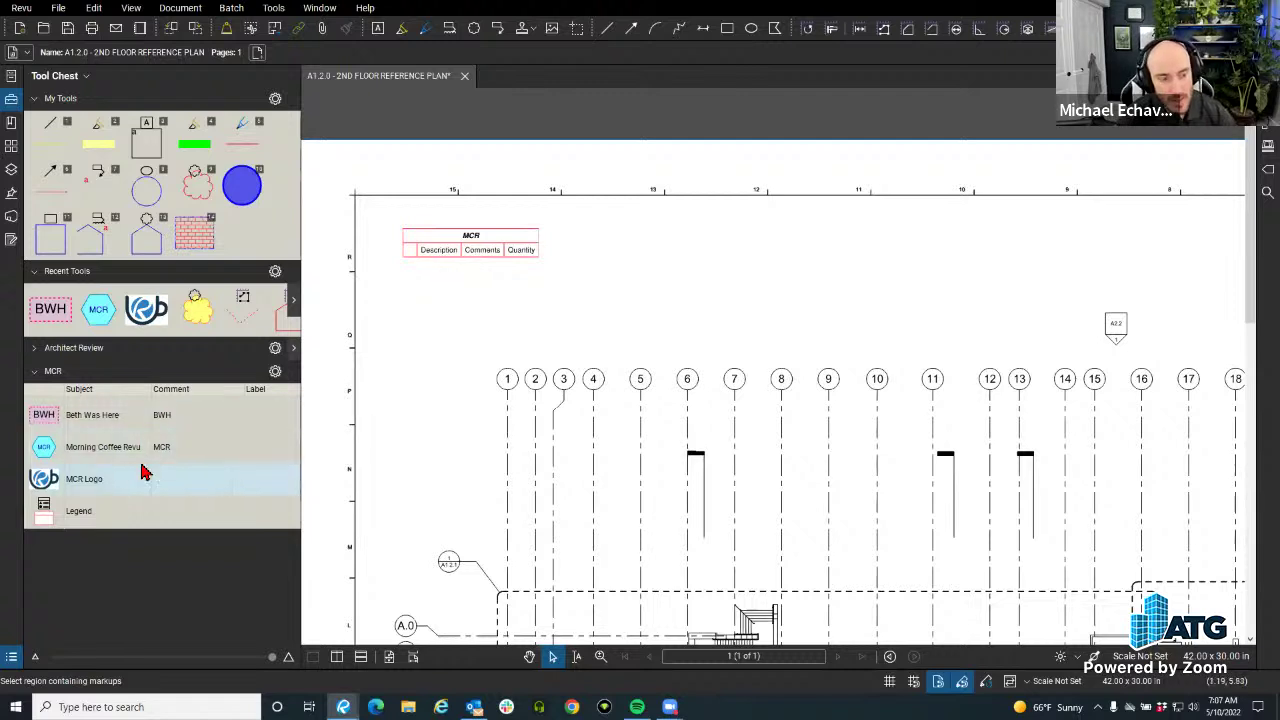
Place the brick-hatched cloud beside the MCR legend and add it to that legend from the Markups List.
left_click(194, 233)
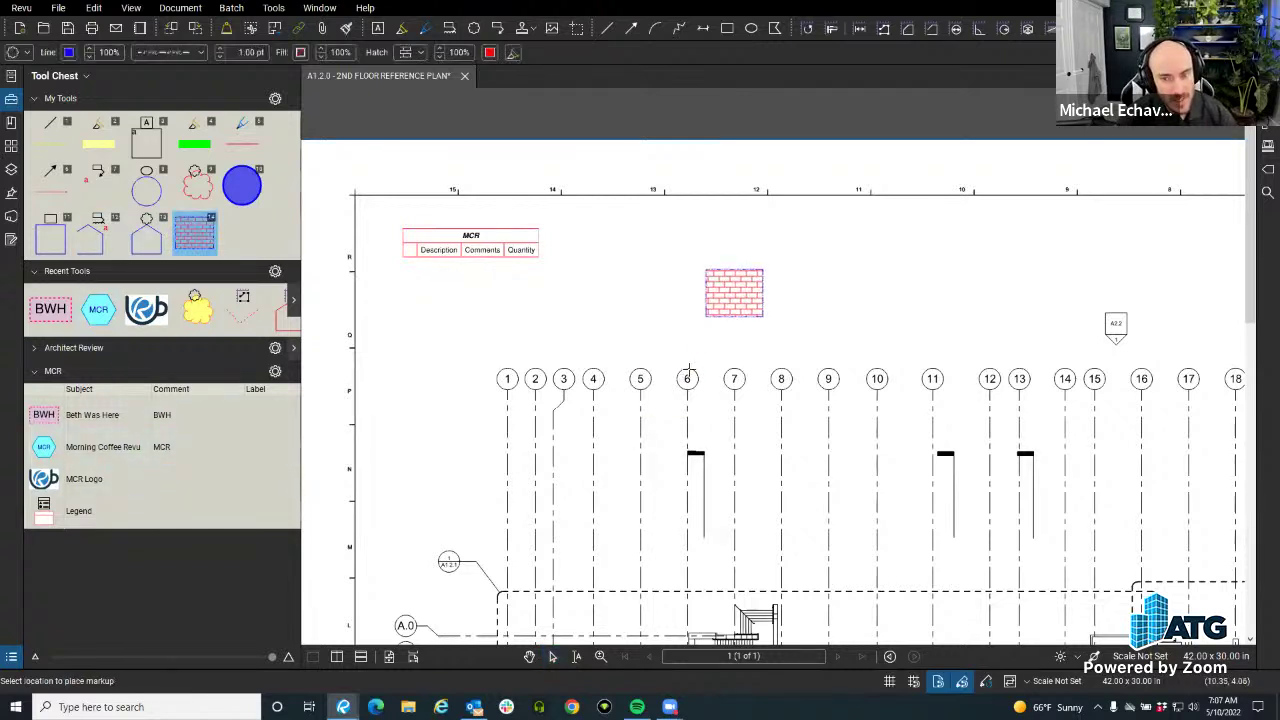
left_click(736, 289)
left_click(27, 662)
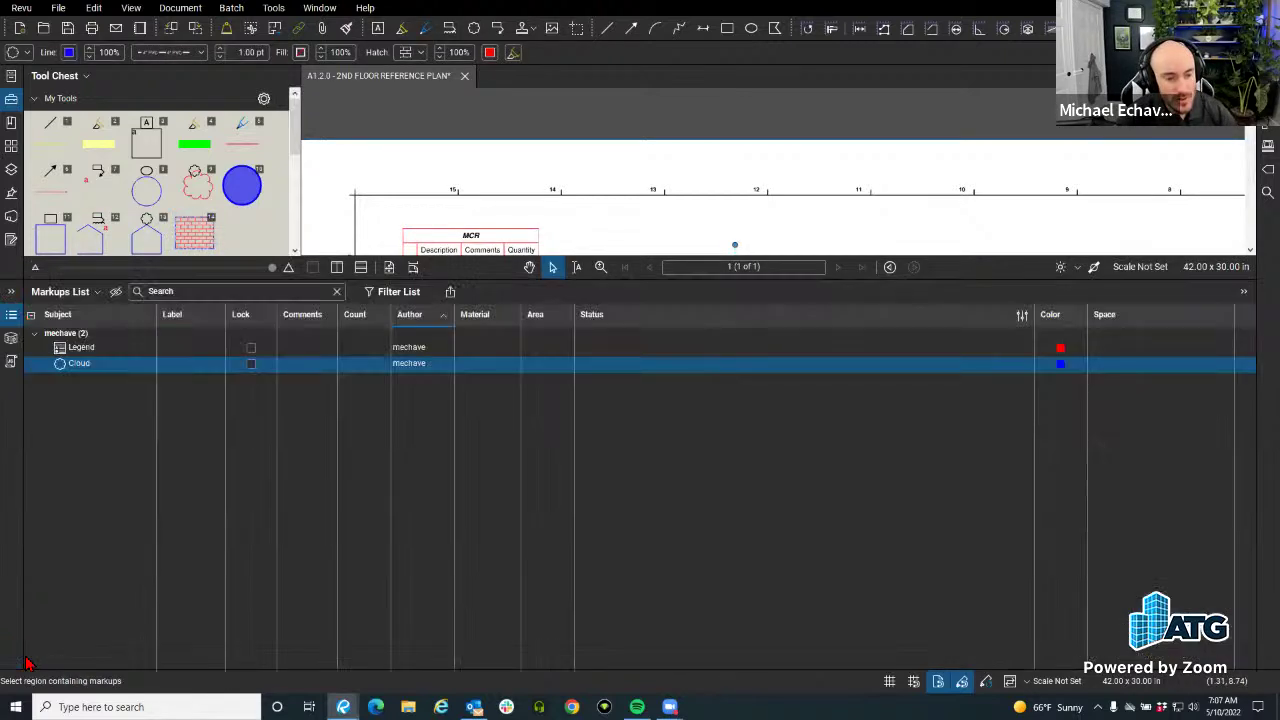
right_click(90, 368)
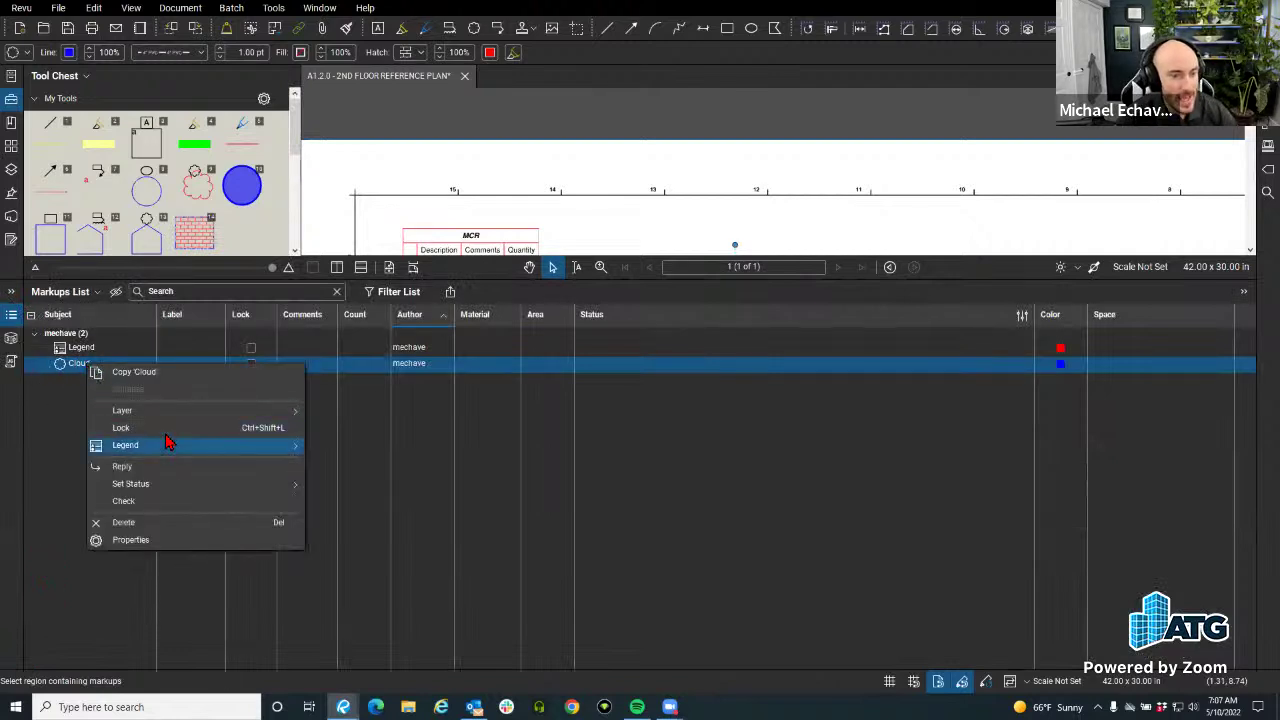
mouse_move(166, 446)
left_click(348, 462)
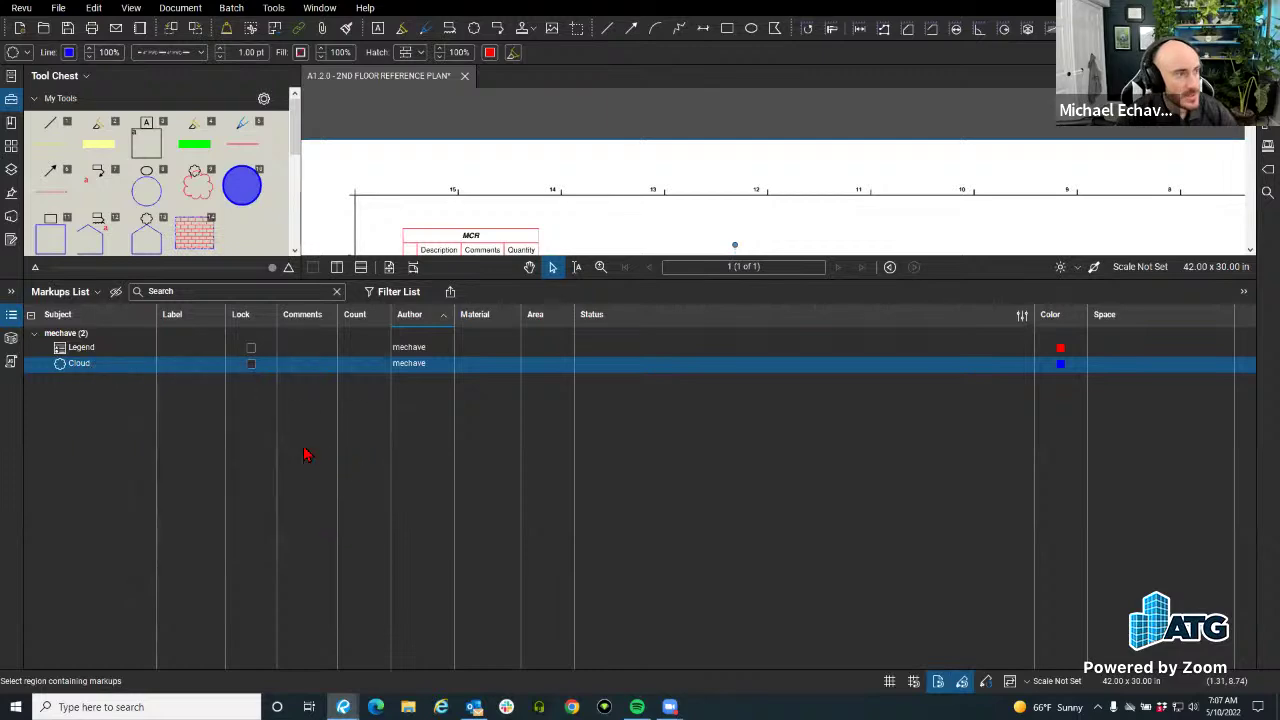
left_click(12, 316)
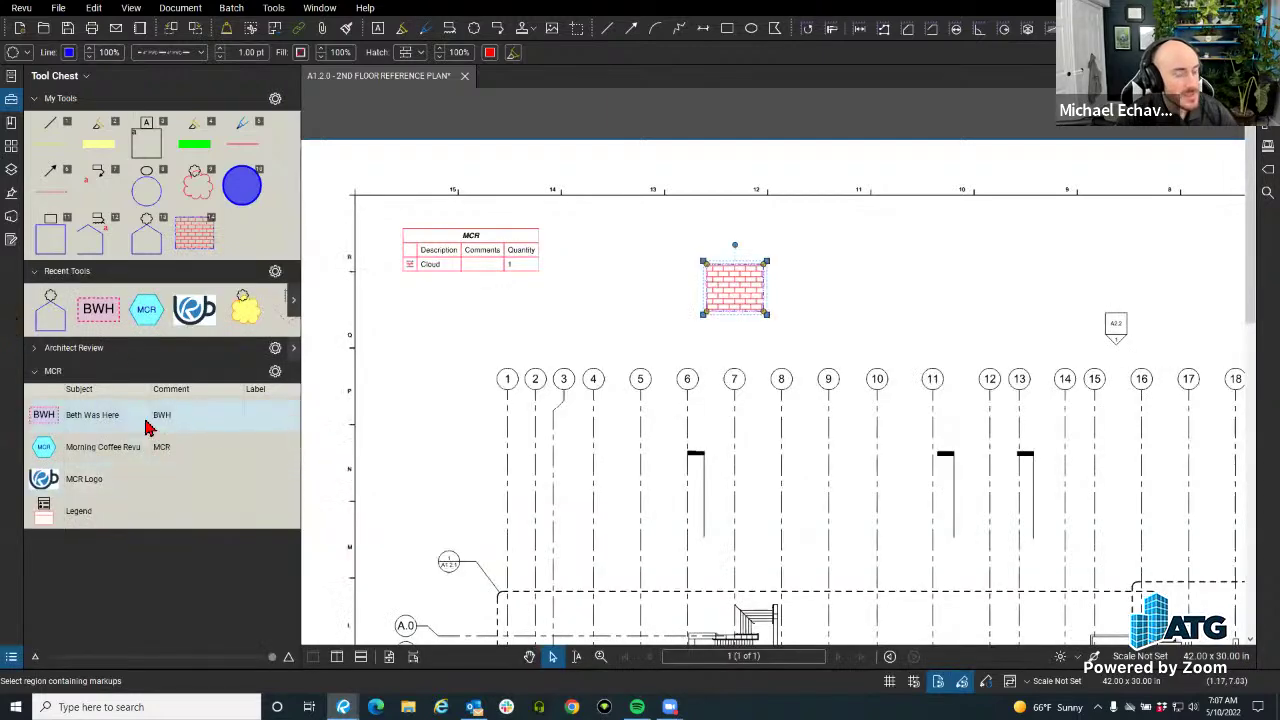
left_click(276, 371)
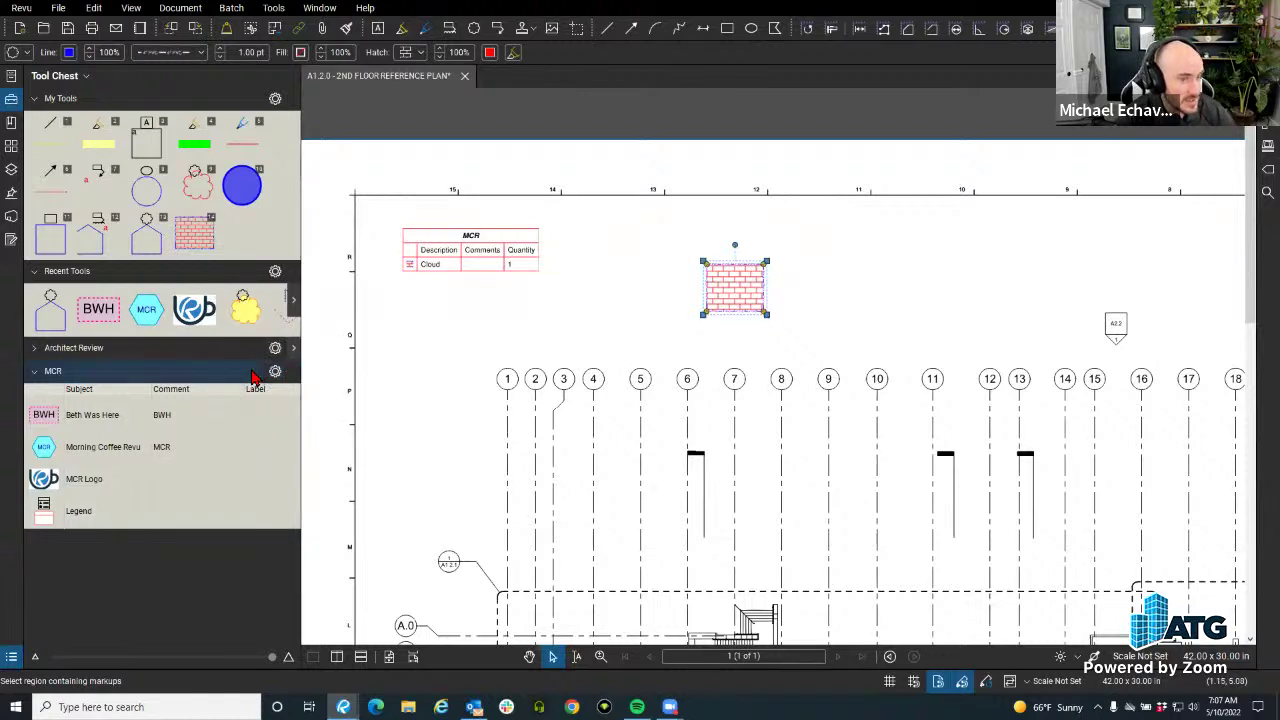
left_click(137, 478)
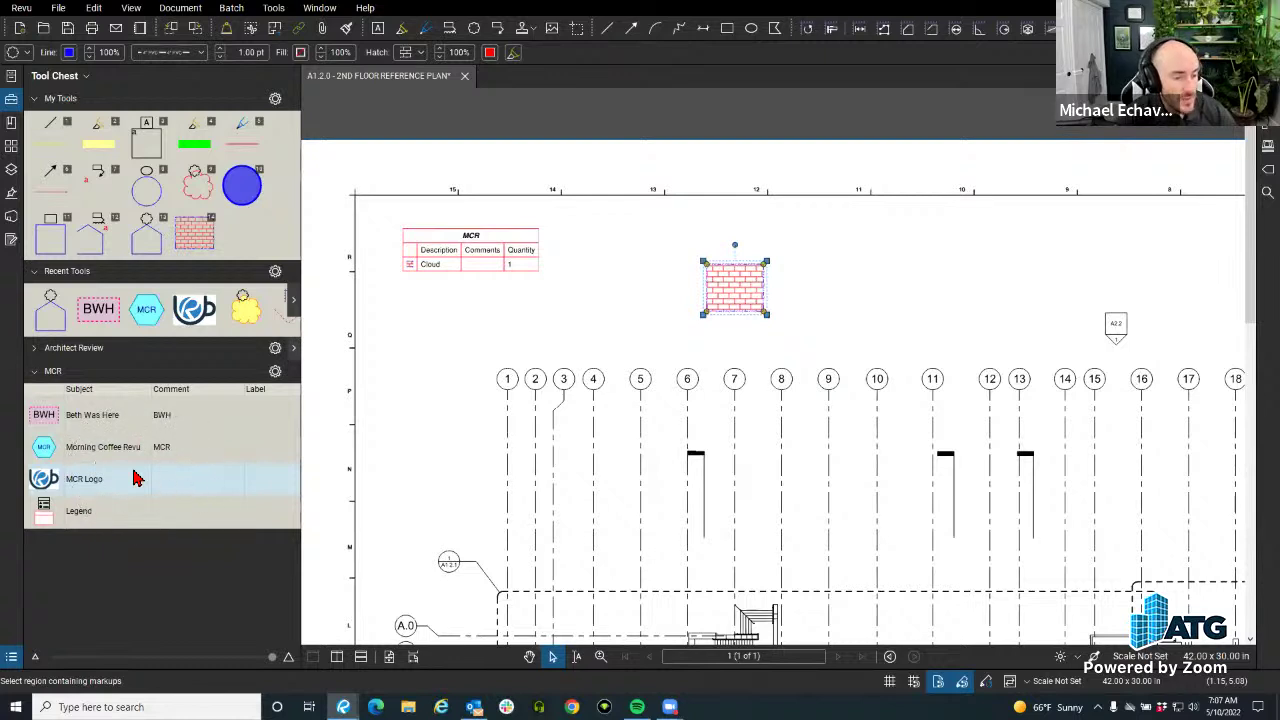
left_click(197, 232)
key("Escape")
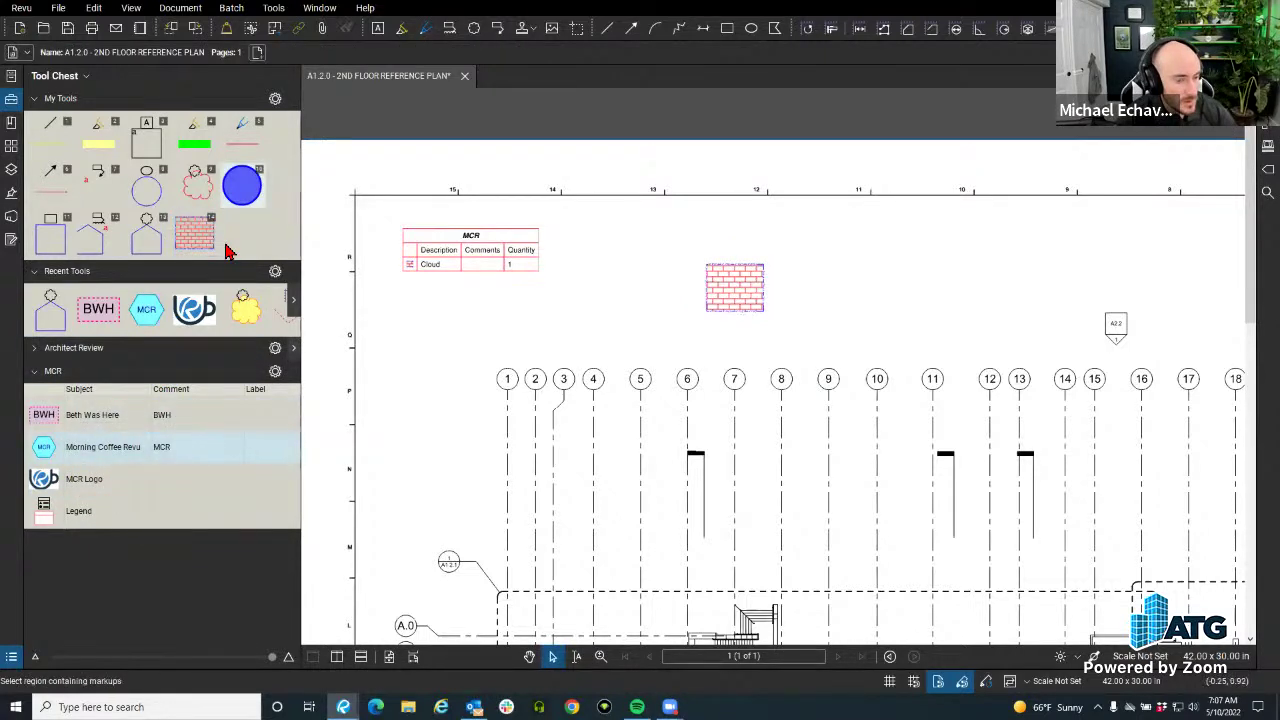
Copy the filled blue ellipse from My Tools into the MCR tool set and place one ellipse below the MCR legend.
left_click_drag(237, 203, 206, 434)
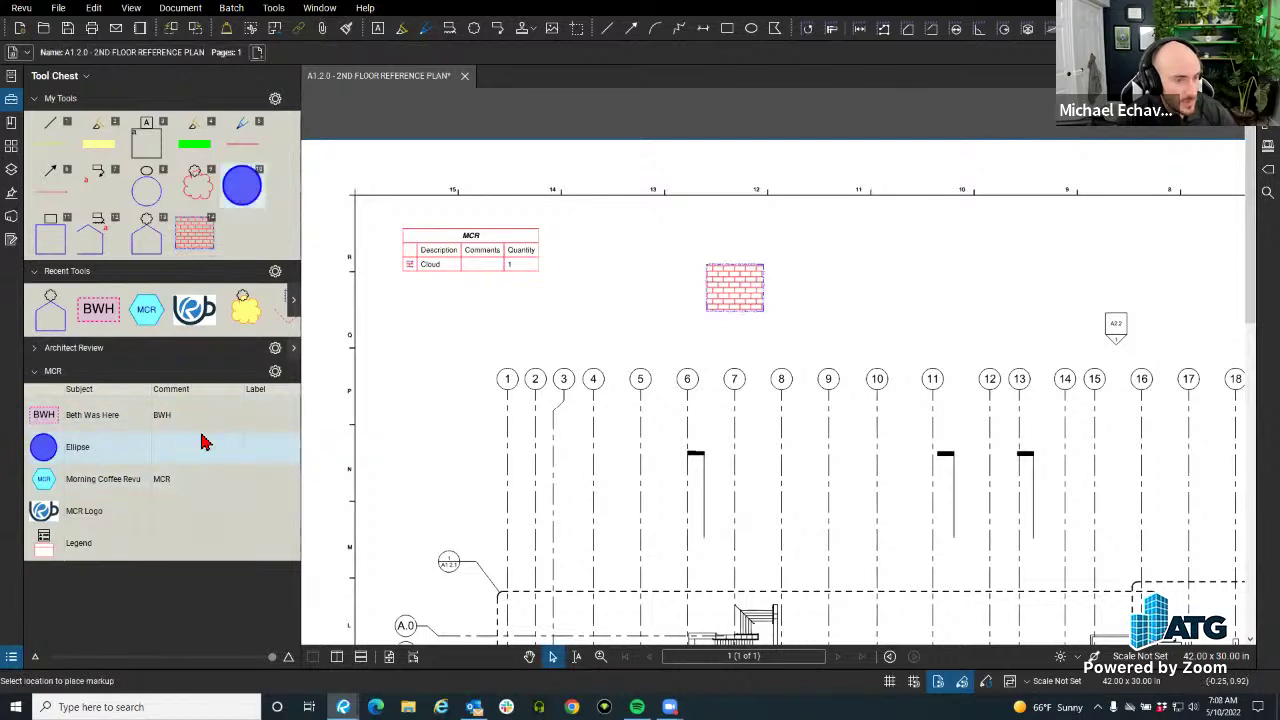
left_click(80, 452)
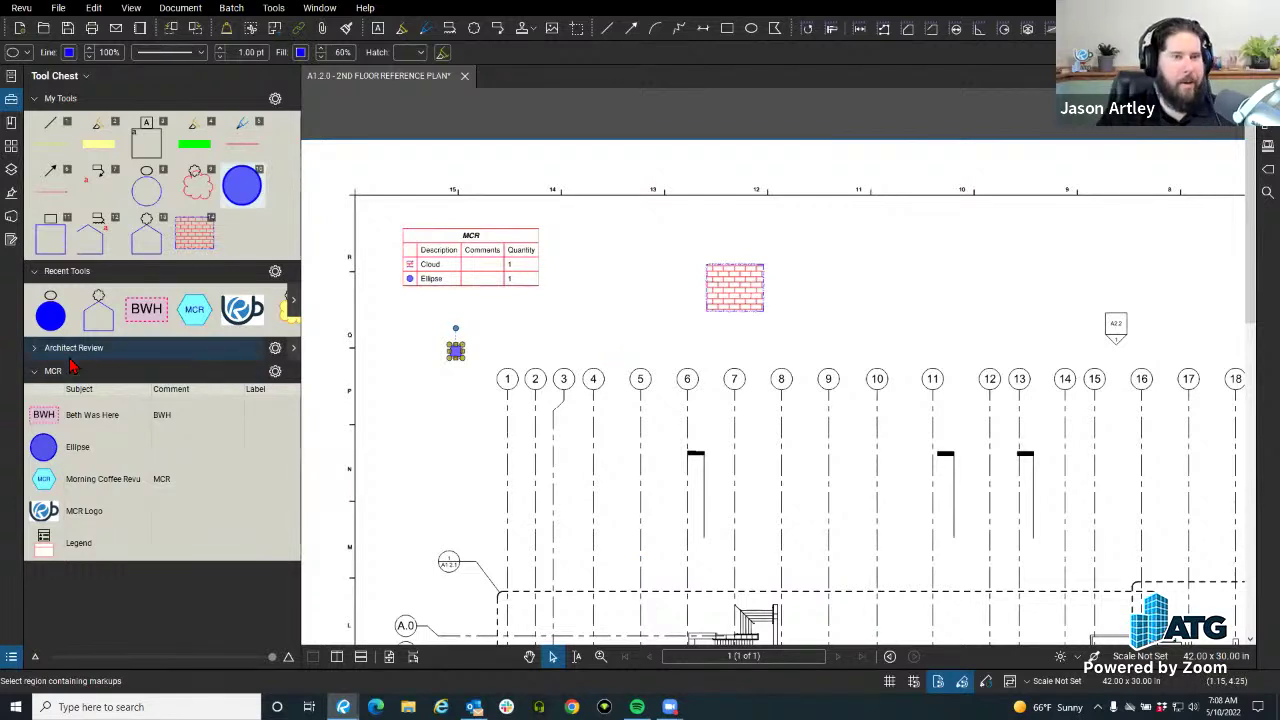
Create a legend from the Architect Review tool set and place it to the right of the MCR legend.
left_click(120, 348)
left_click(264, 347)
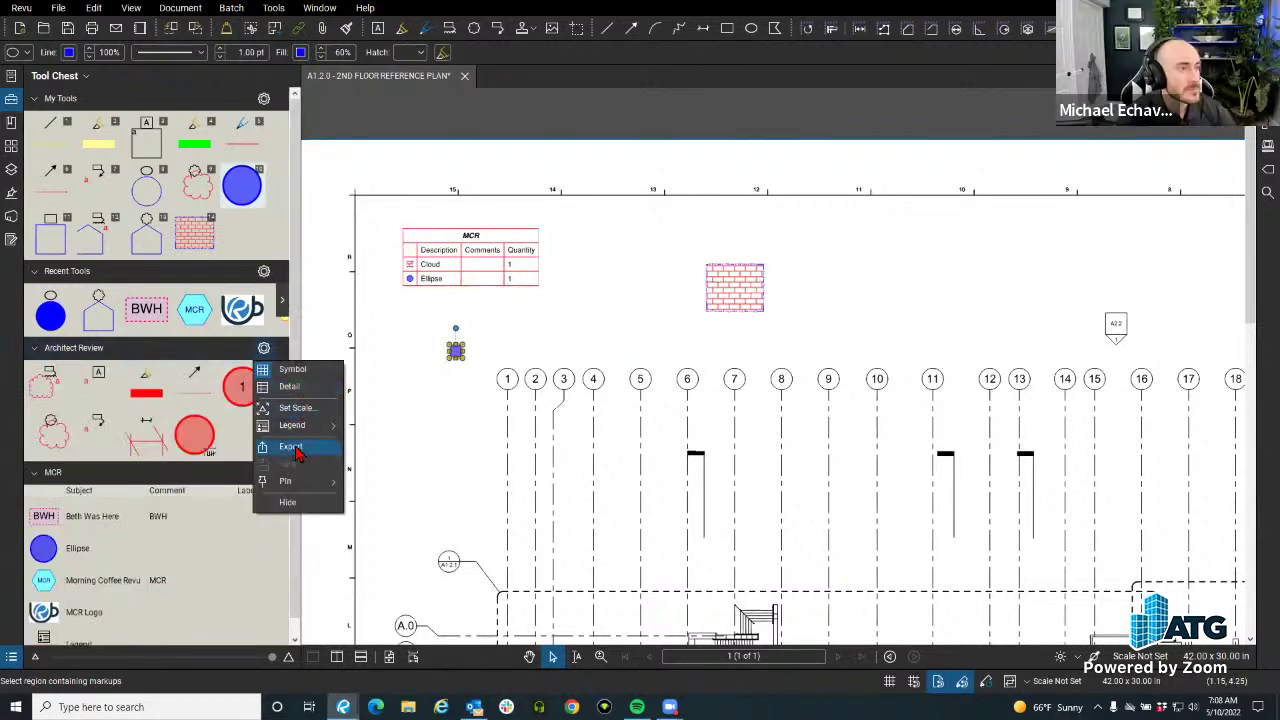
mouse_move(306, 426)
left_click(400, 457)
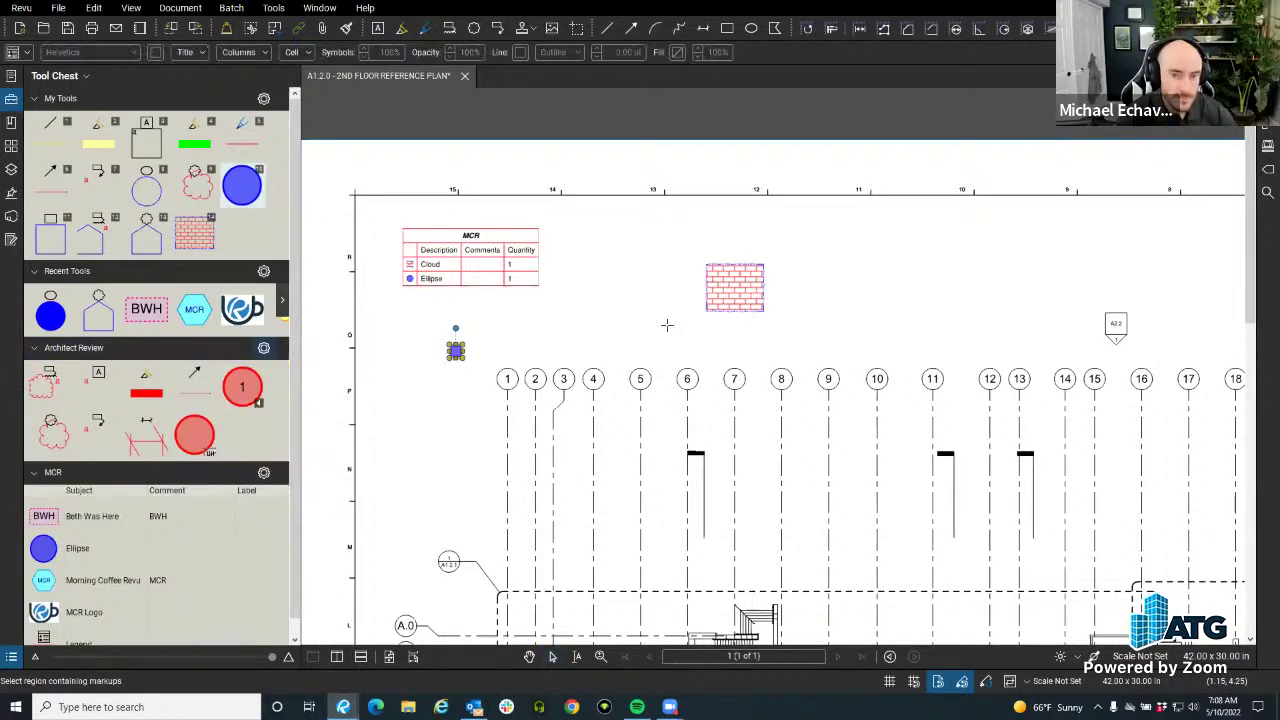
left_click(614, 227)
Copy the MCR legend's formatting onto the Architect Review legend with Format Painter and align it closer beside the MCR legend.
left_click(554, 298)
left_click(512, 275)
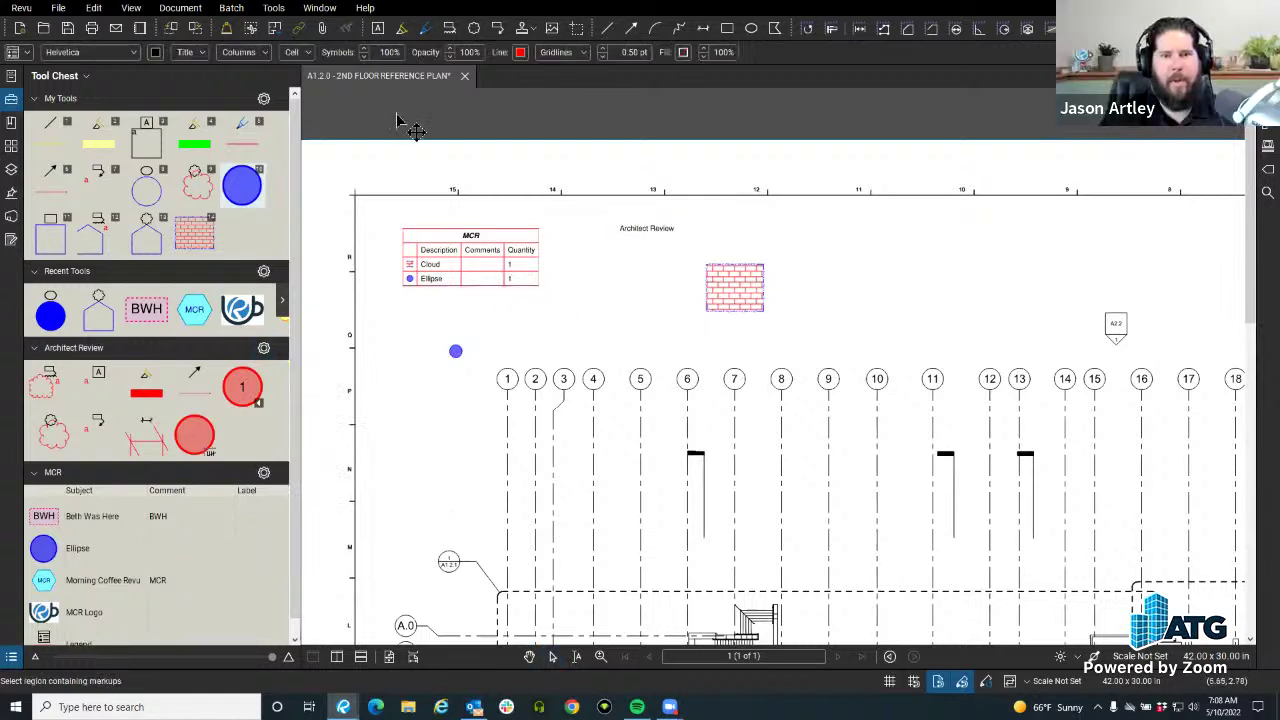
left_click(348, 32)
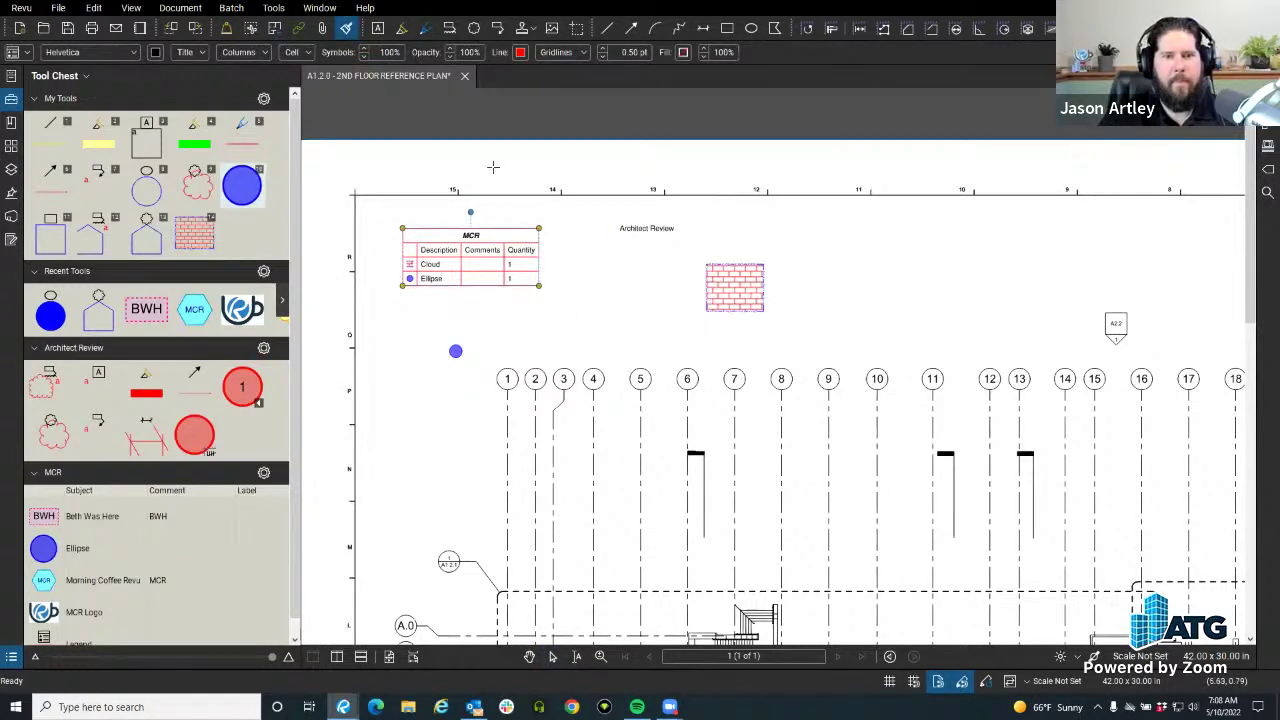
left_click(646, 226)
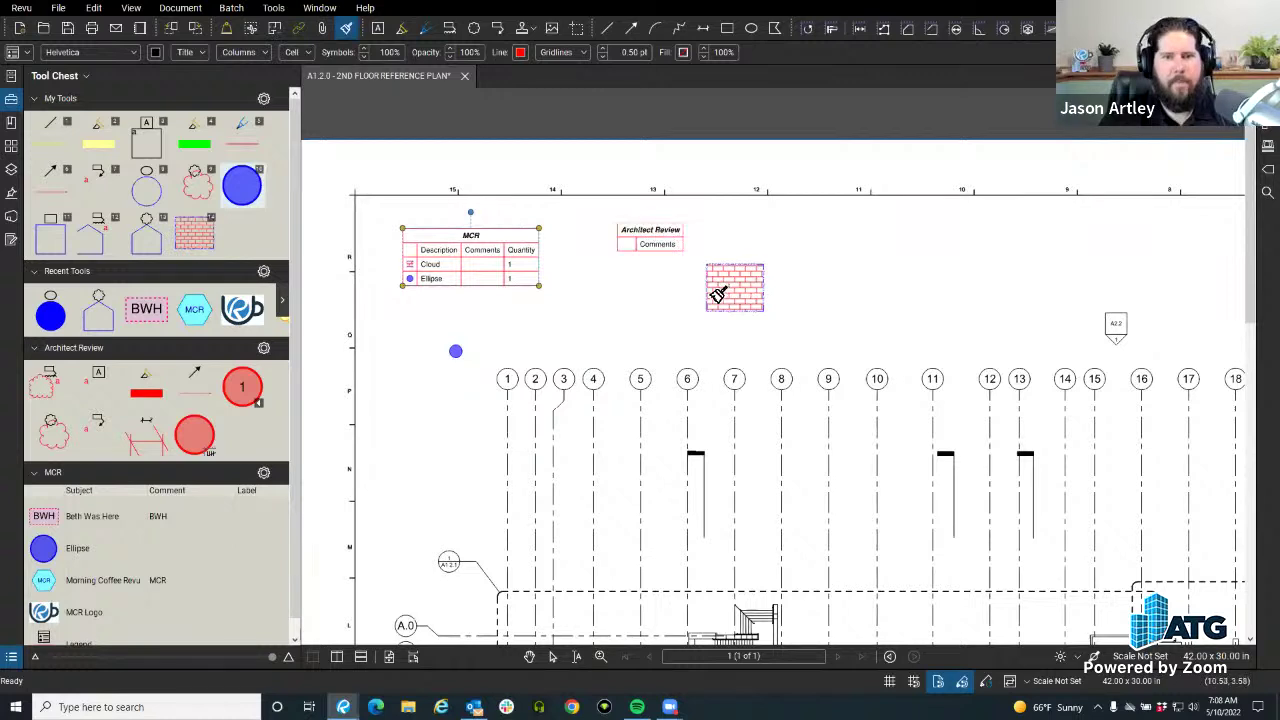
left_click_drag(663, 249, 603, 265)
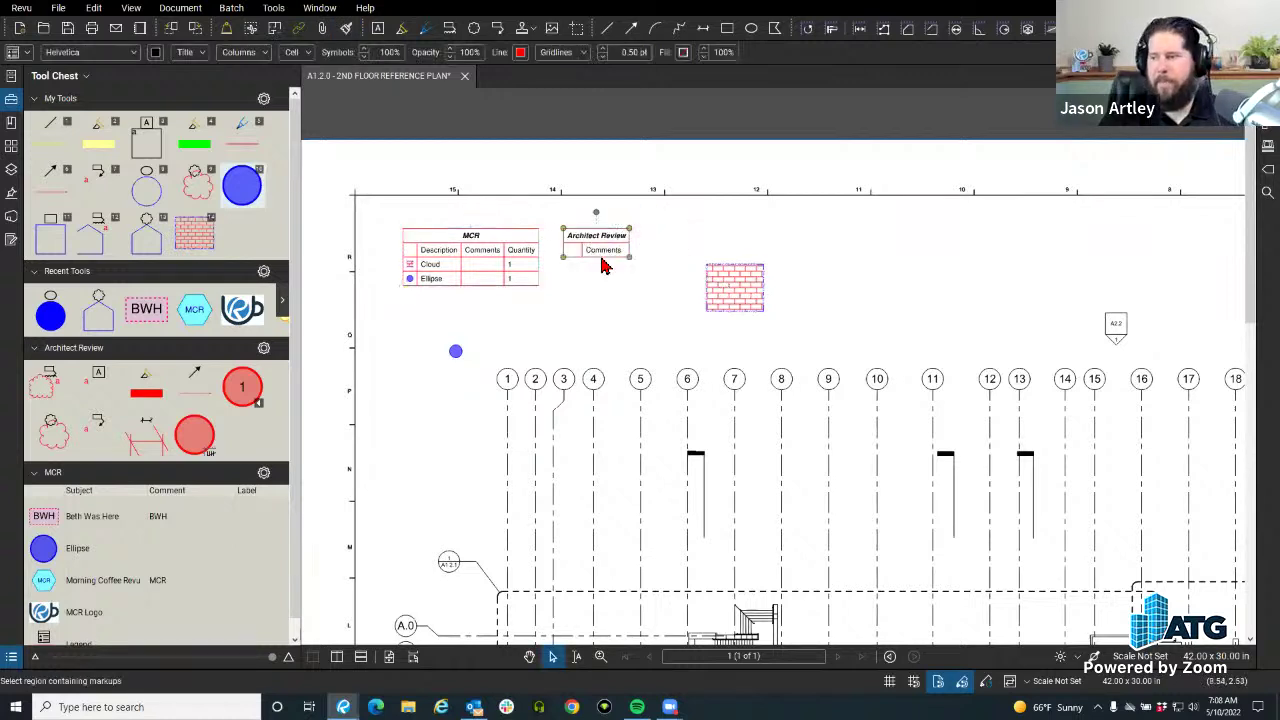
Place the Architect Review tool set's numbered red circle just below the two legends.
left_click(242, 387)
left_click(557, 329)
key("Escape")
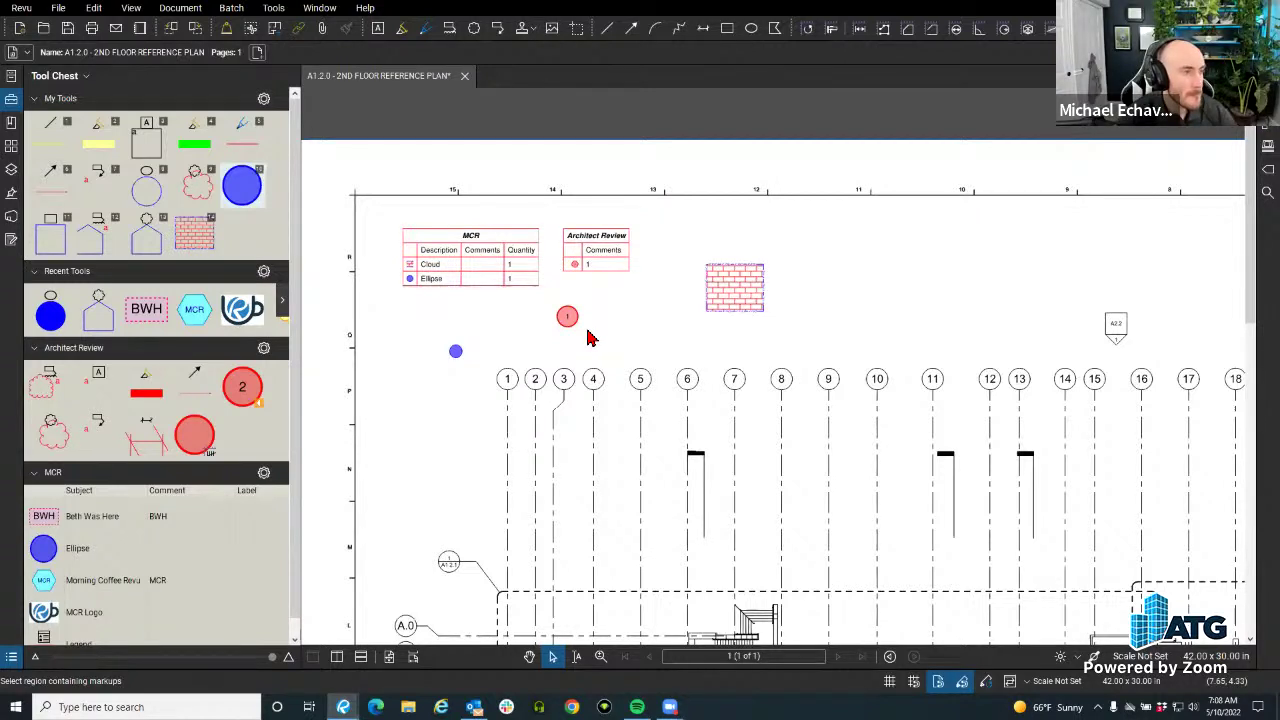
Select the Architect Review legend and switch the Architect Review tool set to Detail view.
scroll(590, 333, "up", 3)
left_click(609, 274)
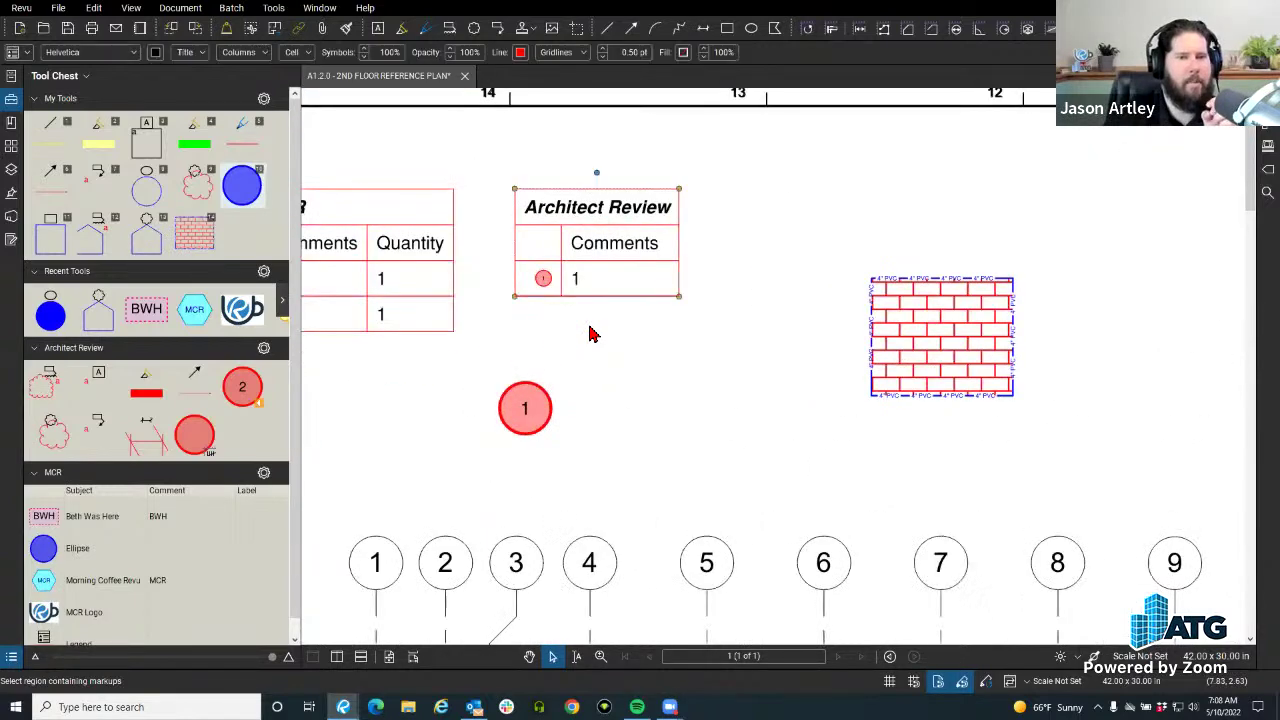
left_click(240, 52)
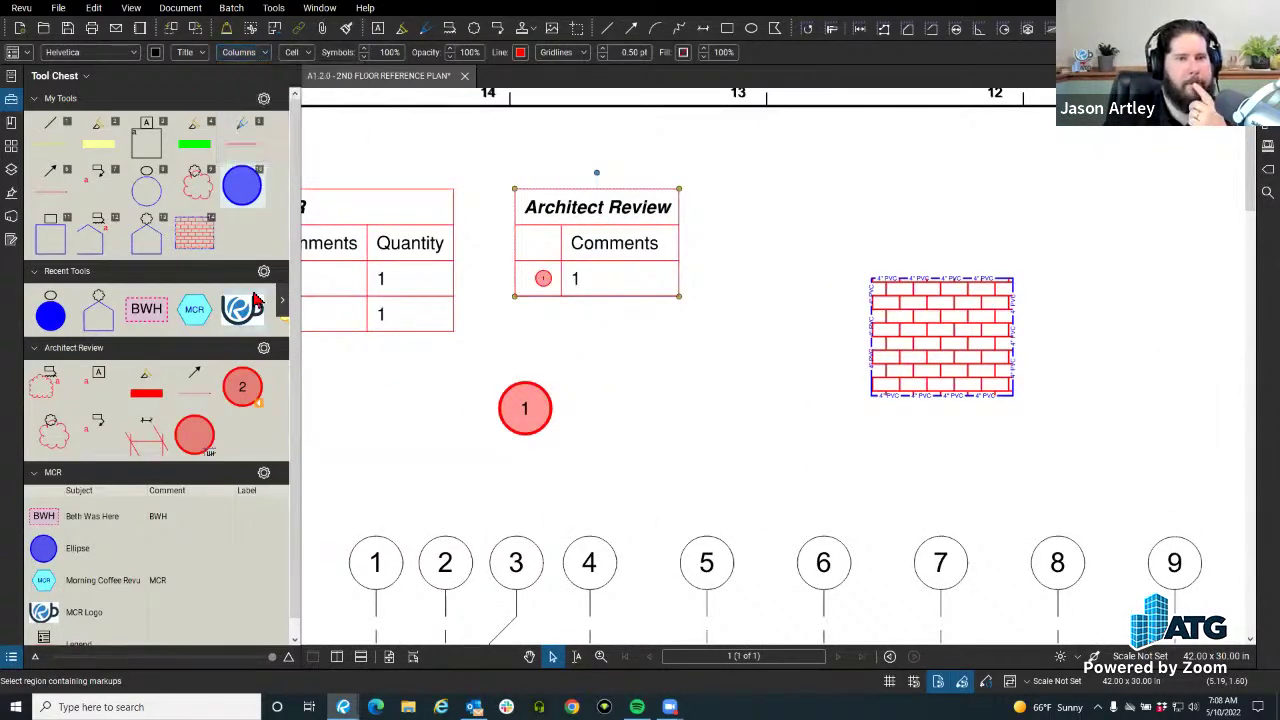
left_click(264, 349)
left_click(285, 386)
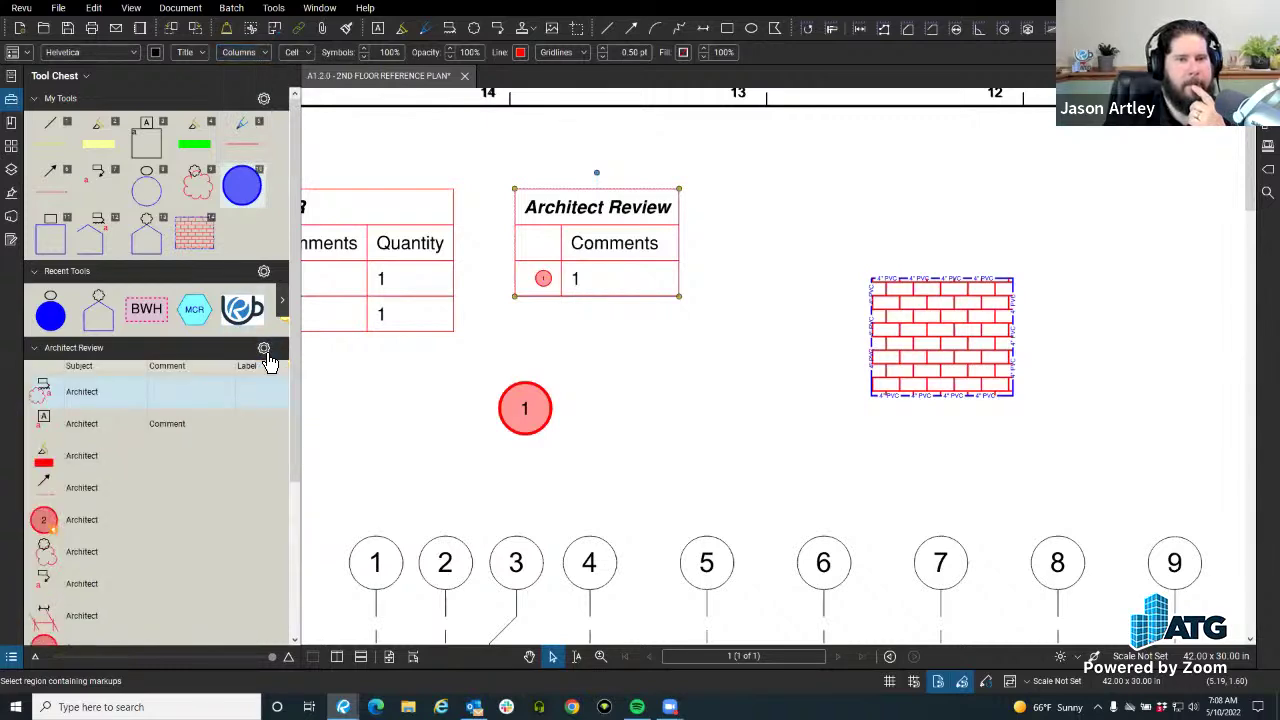
scroll(203, 400, "down", 3)
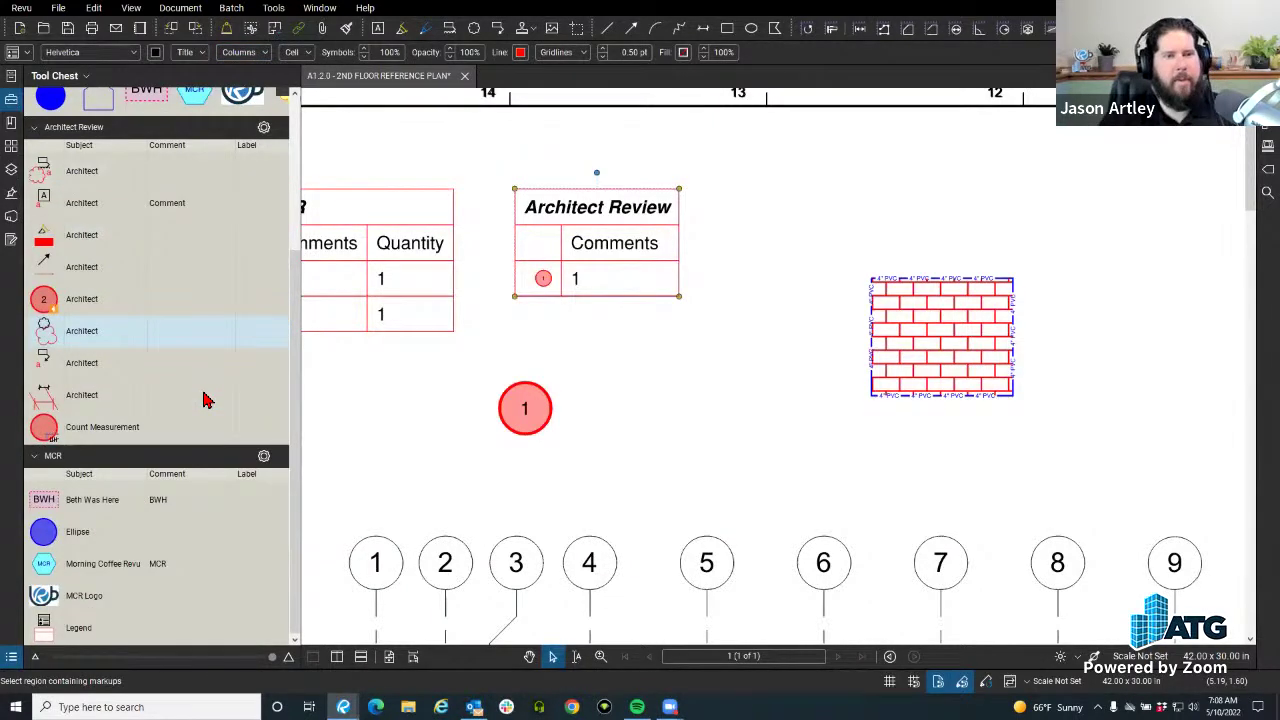
Examine the Architect Review legend's available columns, close the list without changes and hide the Tool Chest.
left_click(266, 54)
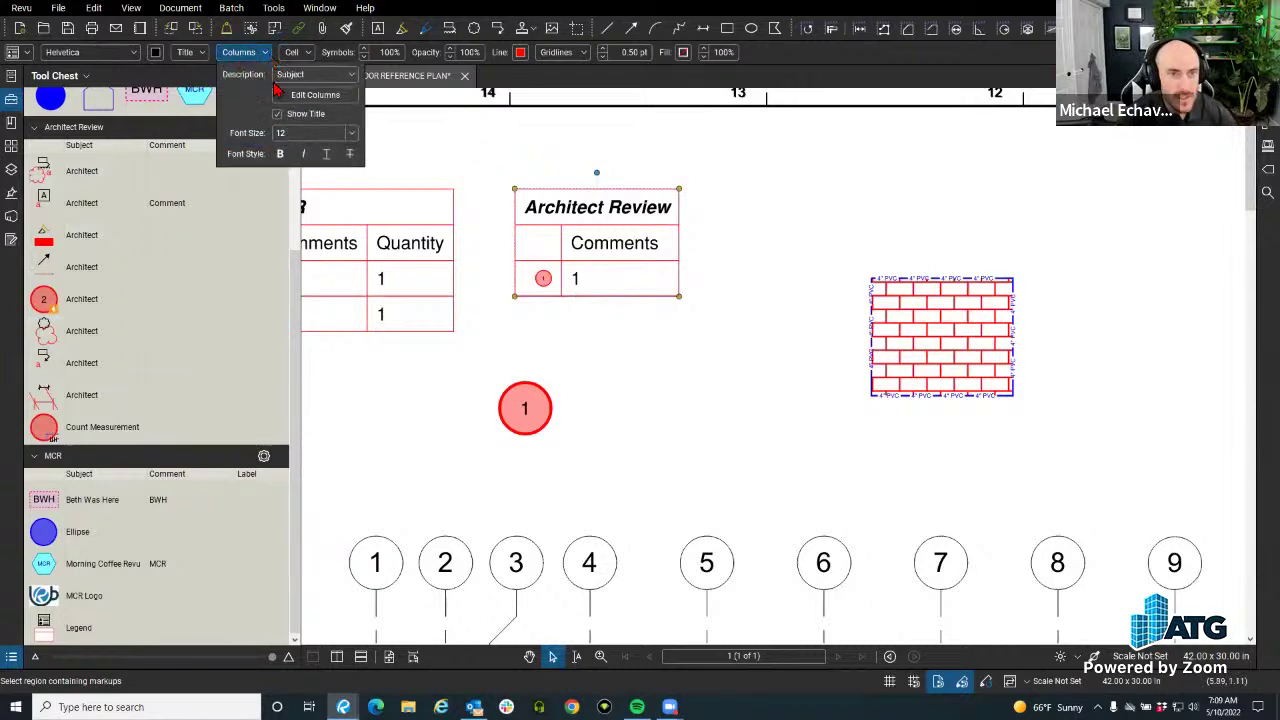
left_click(318, 96)
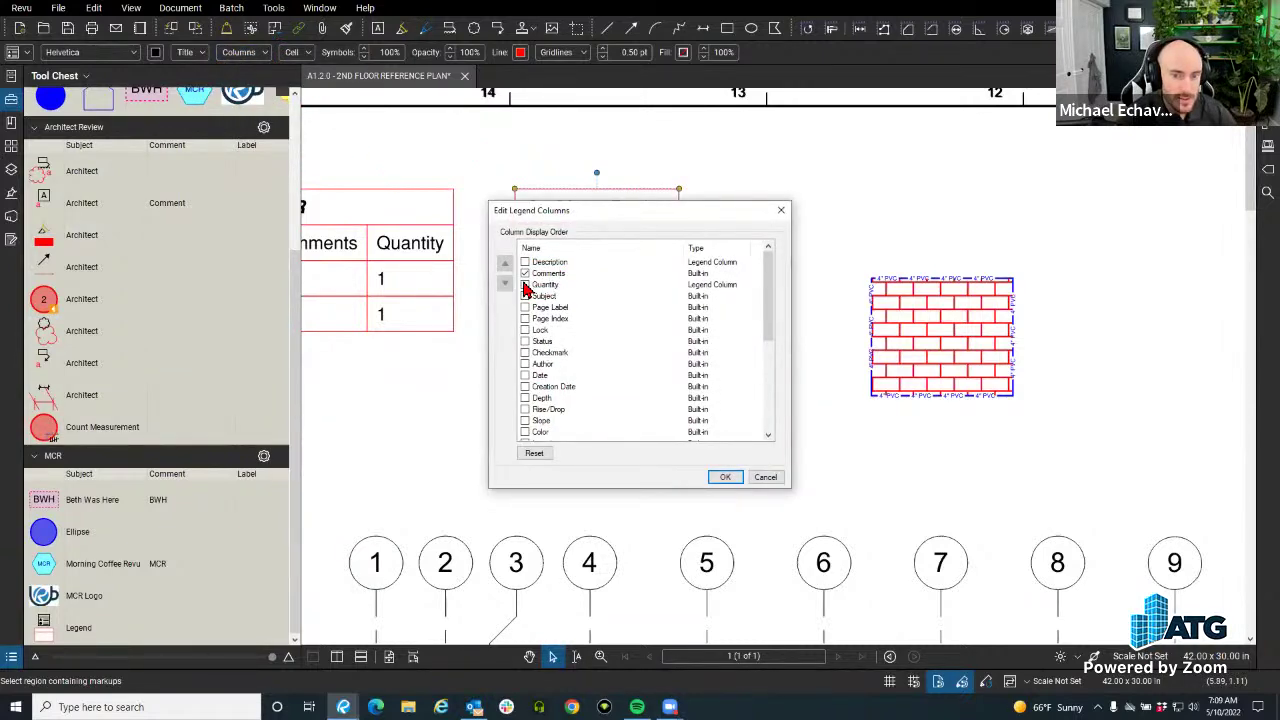
left_click(781, 210)
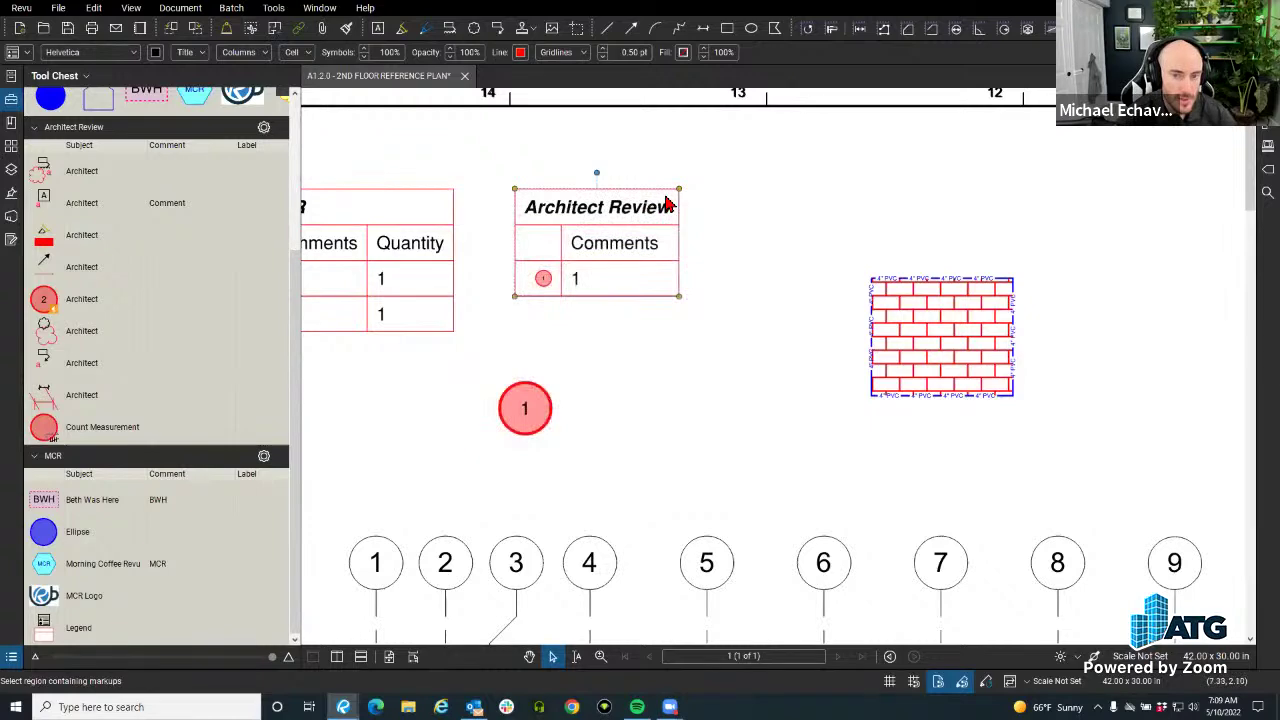
left_click(13, 115)
scroll(334, 400, "down", 3)
scroll(323, 403, "up", 4)
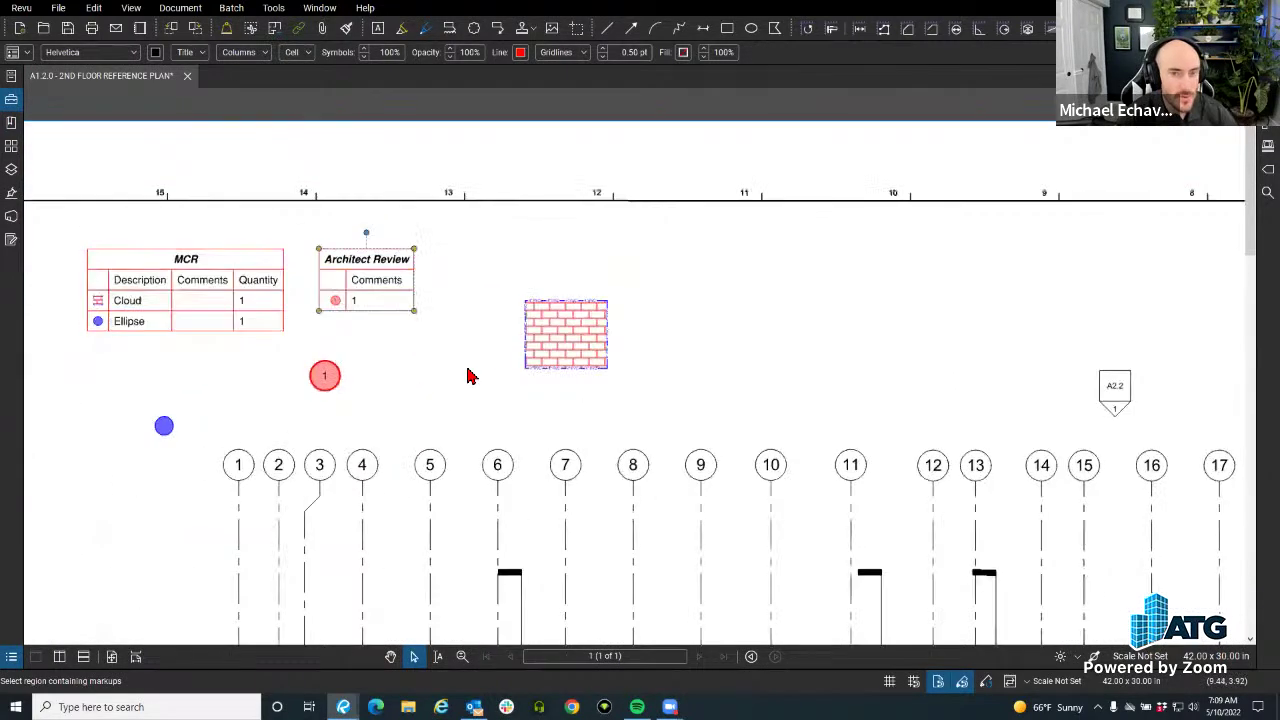
Join the DEMO SESSION in Studio, dismiss the attendee access prompt and open A1.01 - SITE PLAN.pdf.
left_click(345, 31)
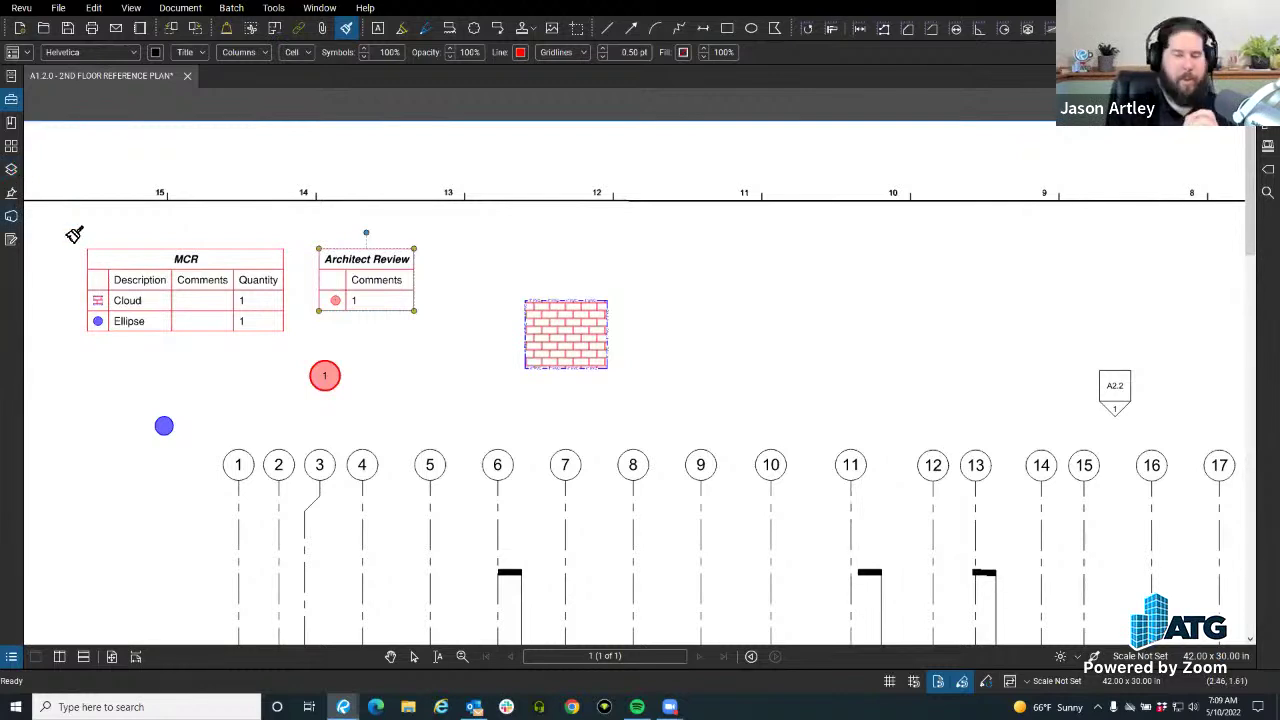
left_click(11, 216)
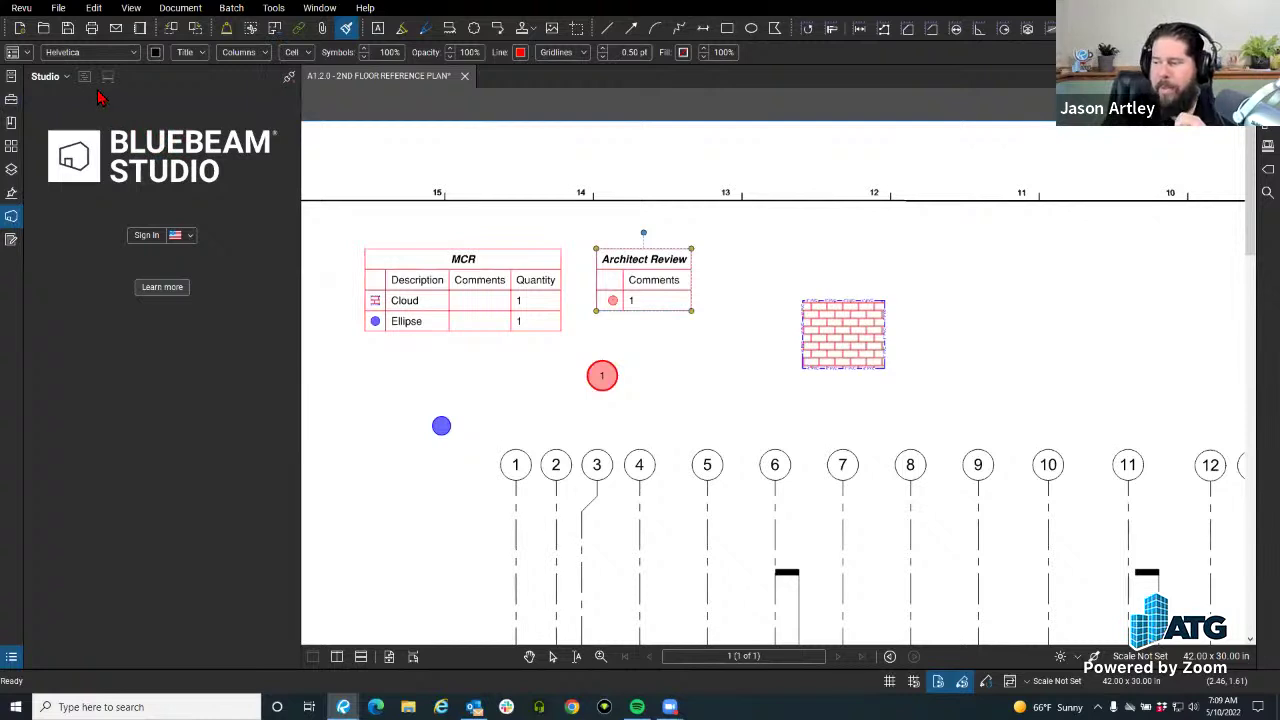
left_click(108, 77)
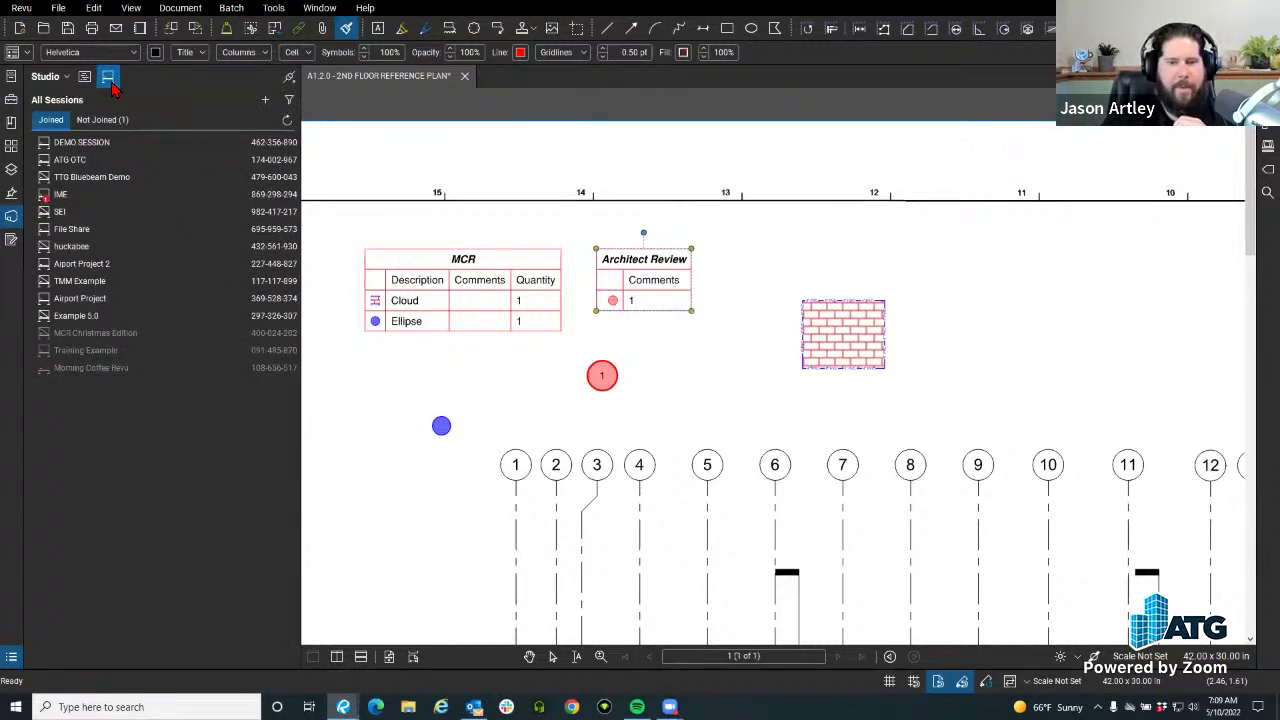
double_click(91, 150)
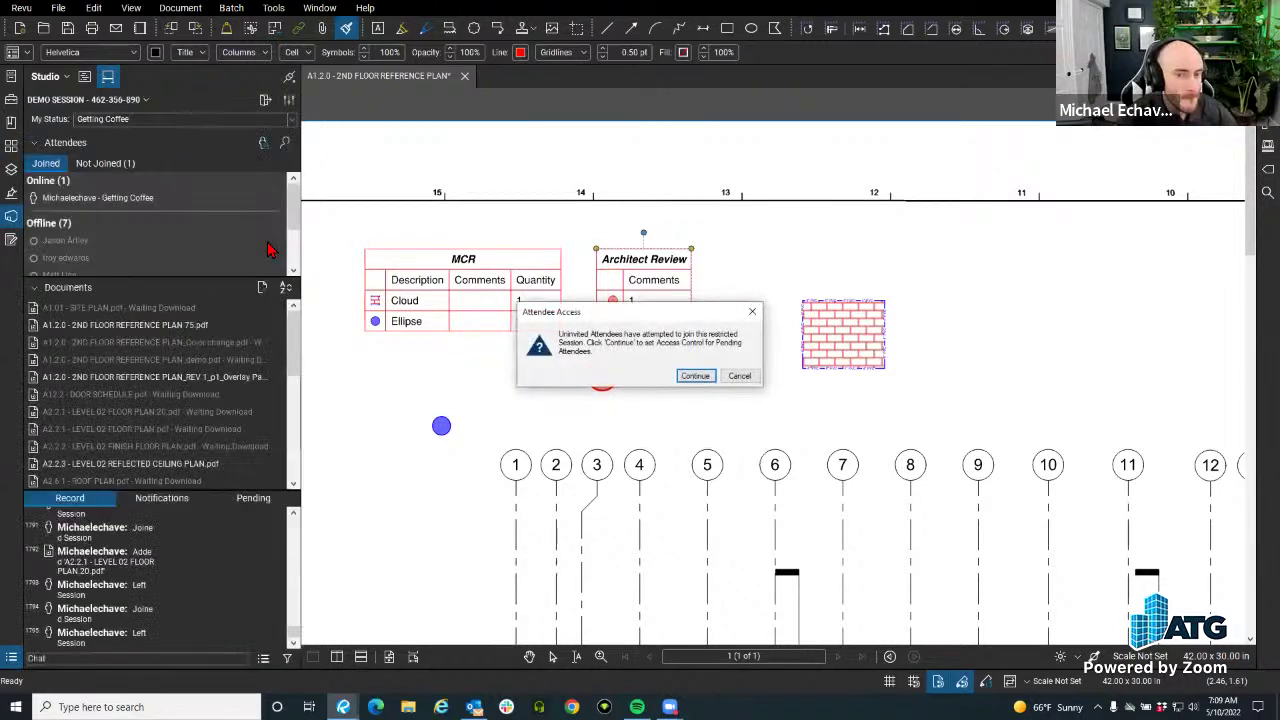
left_click(741, 377)
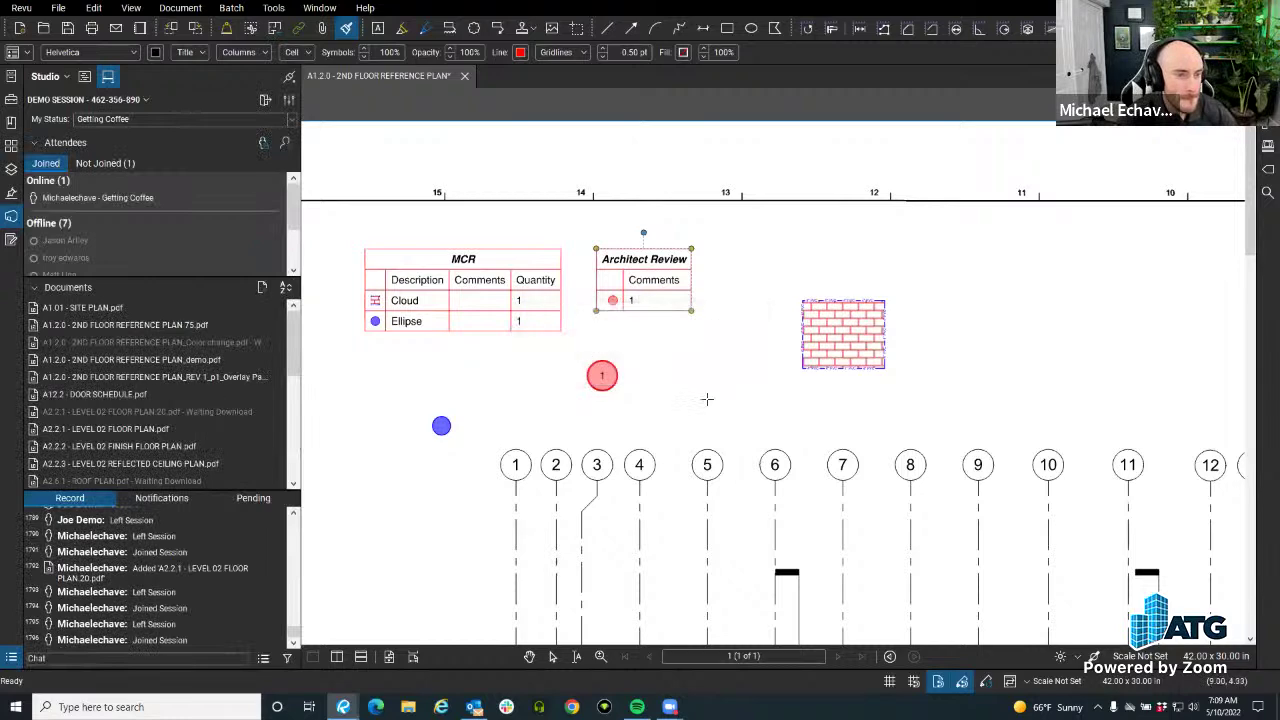
double_click(90, 308)
Try to create a legend from the MCR tool set and use its saved Legend tool on the session's site plan.
left_click(10, 103)
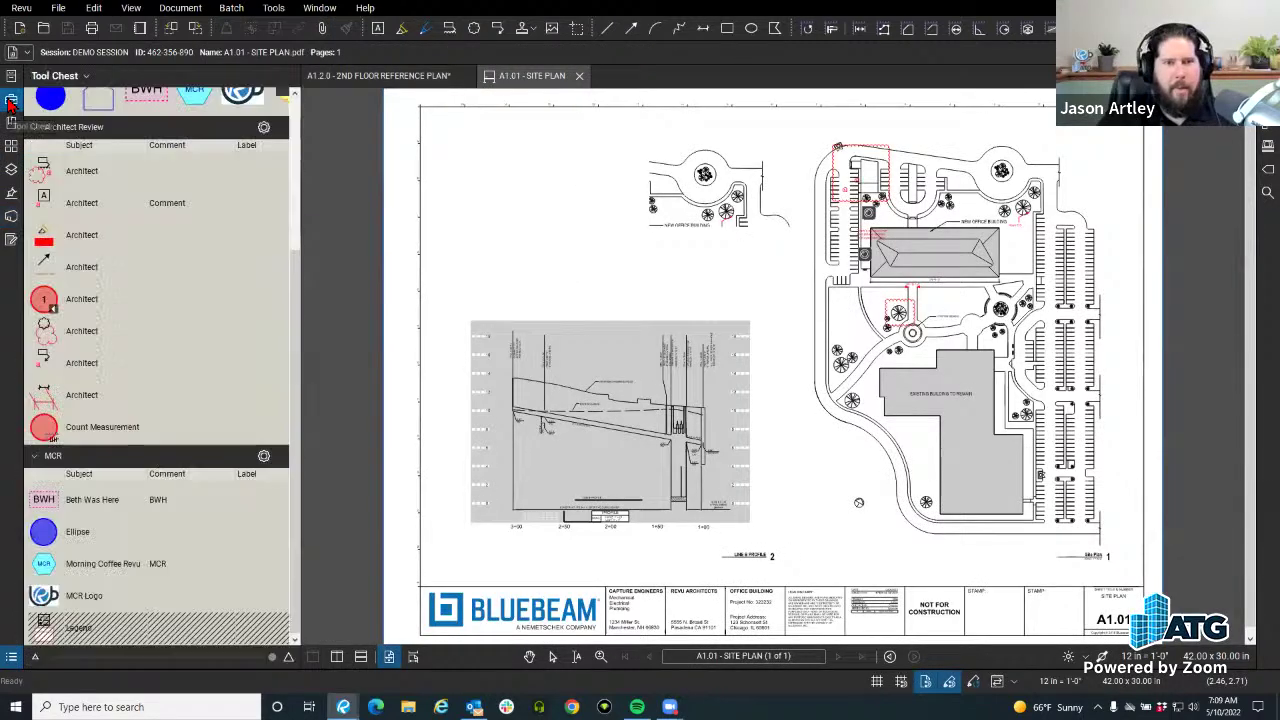
left_click(265, 457)
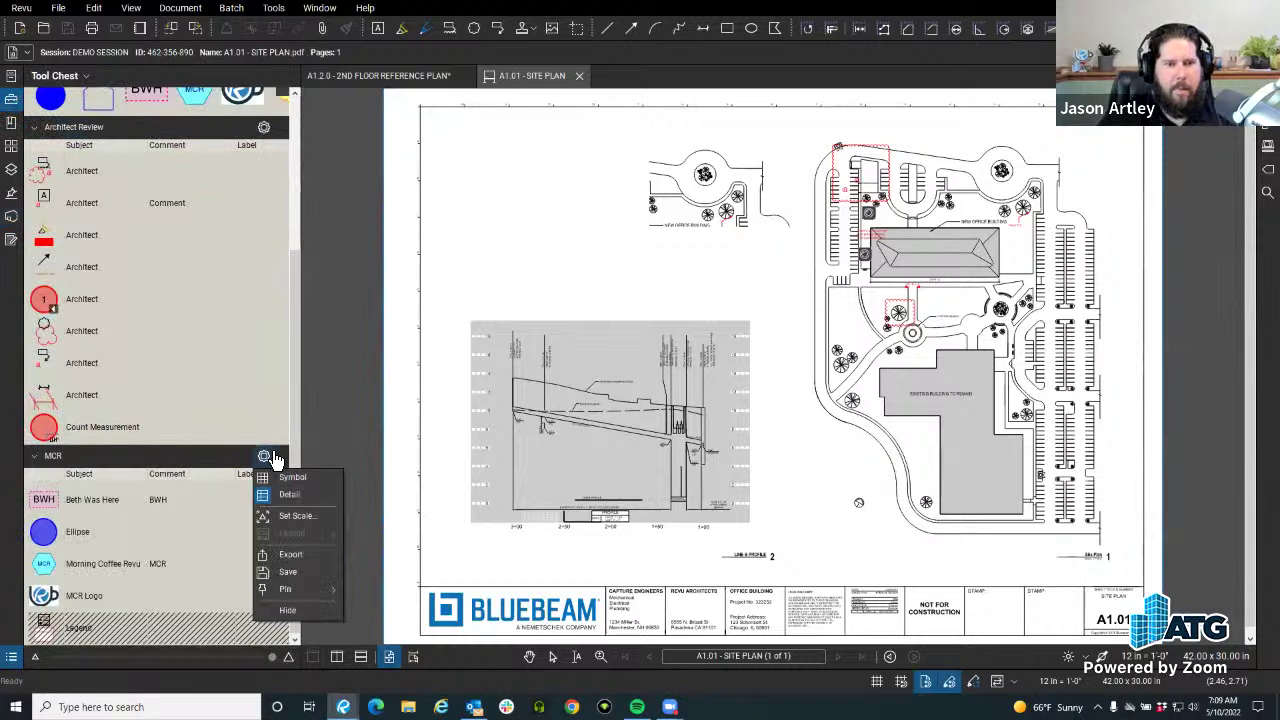
left_click(300, 542)
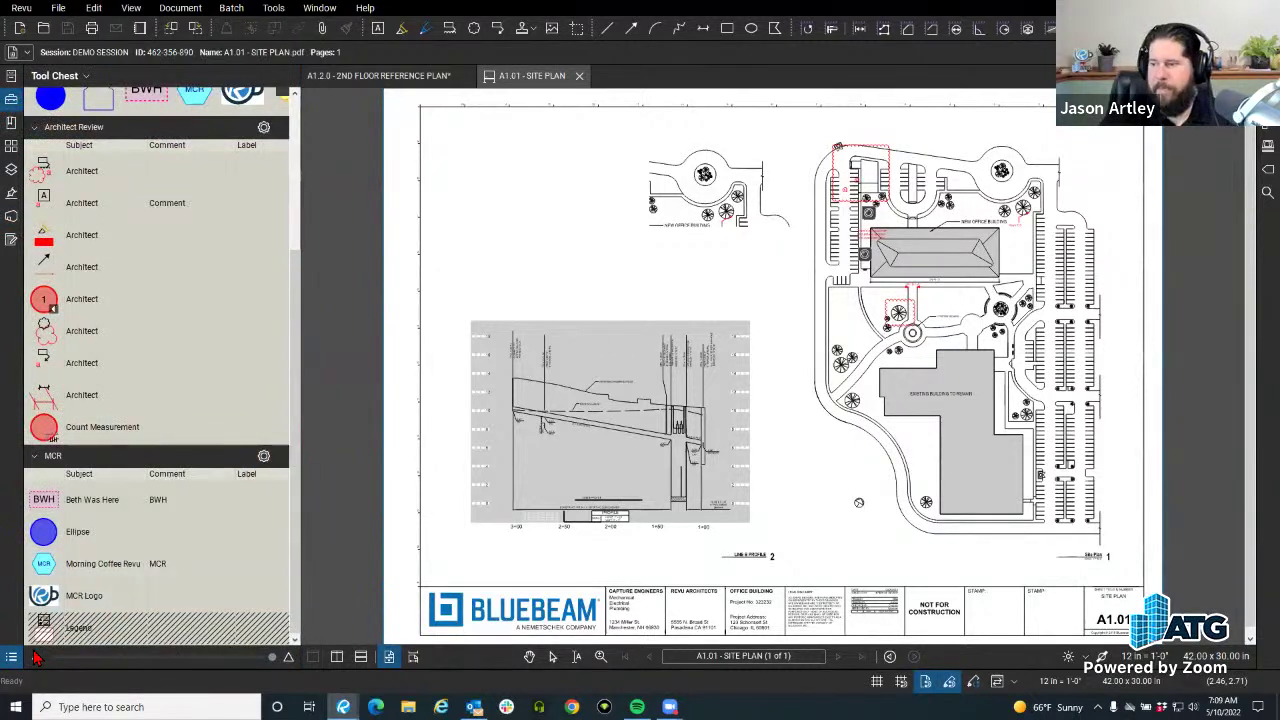
left_click(105, 628)
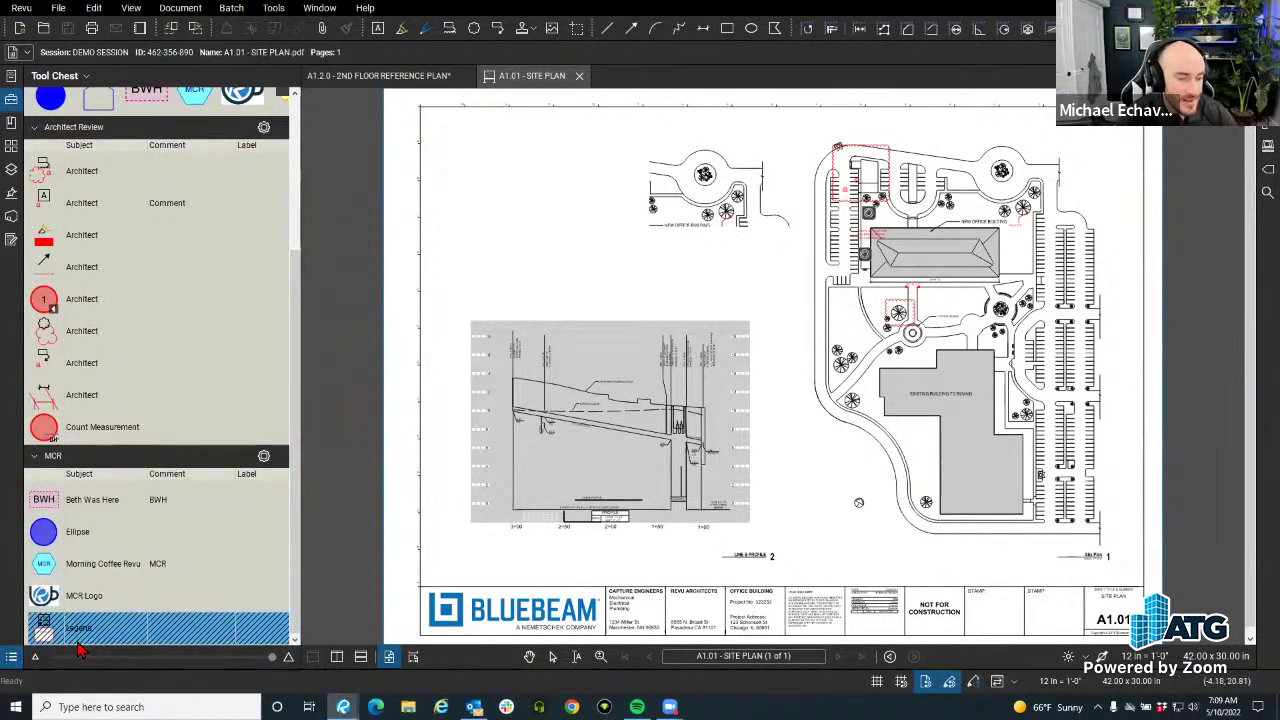
key("Escape")
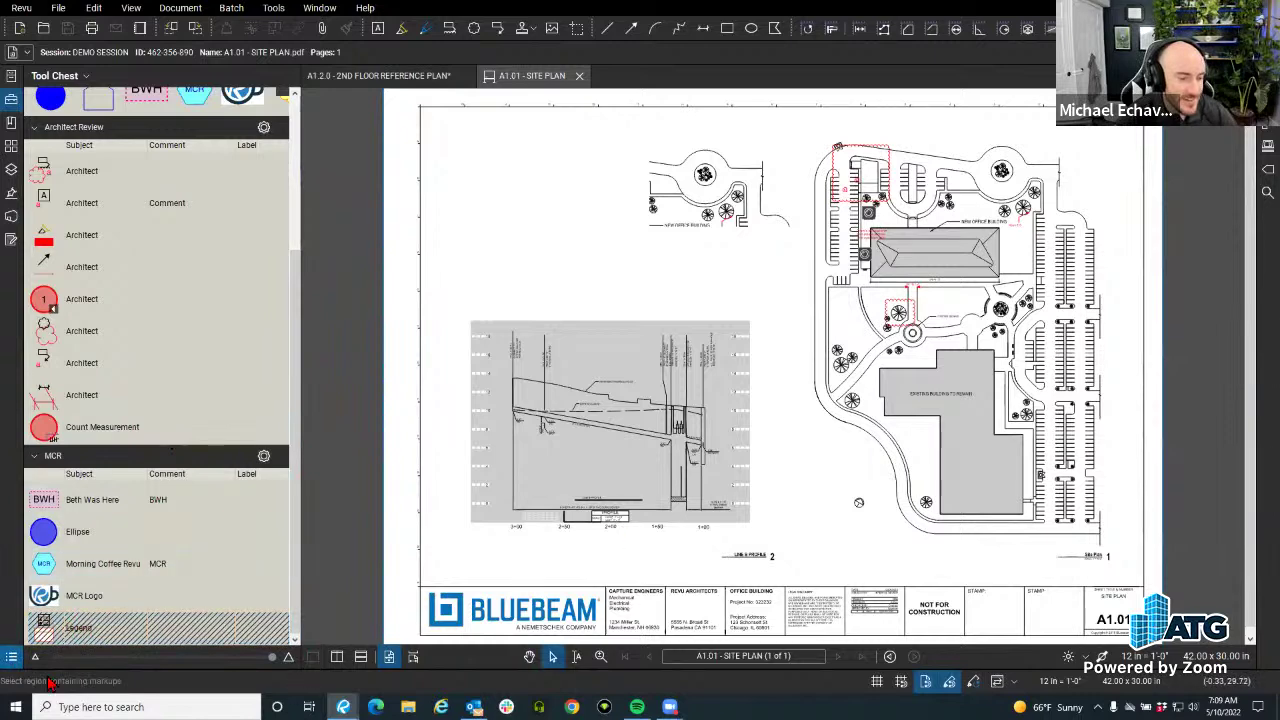
Review the session site plan's markups in the Markups List and return to A1.2.0 - 2ND FLOOR REFERENCE PLAN.
left_click(11, 656)
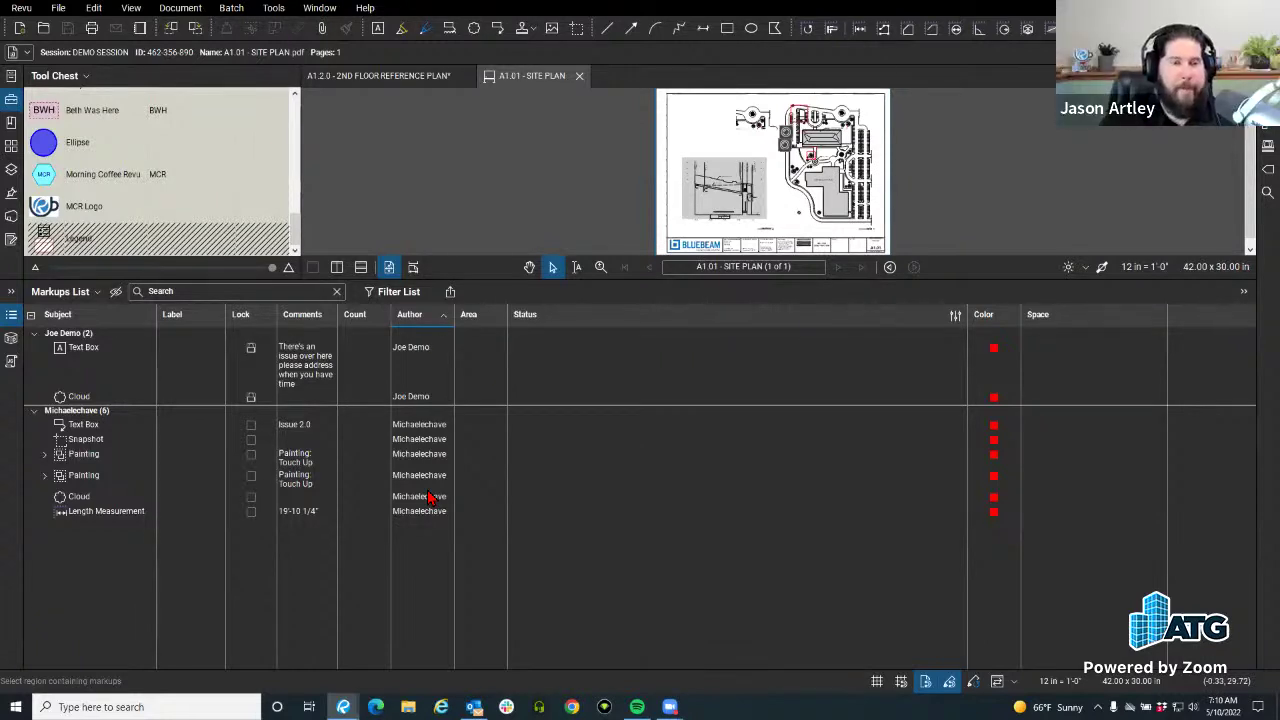
left_click(11, 318)
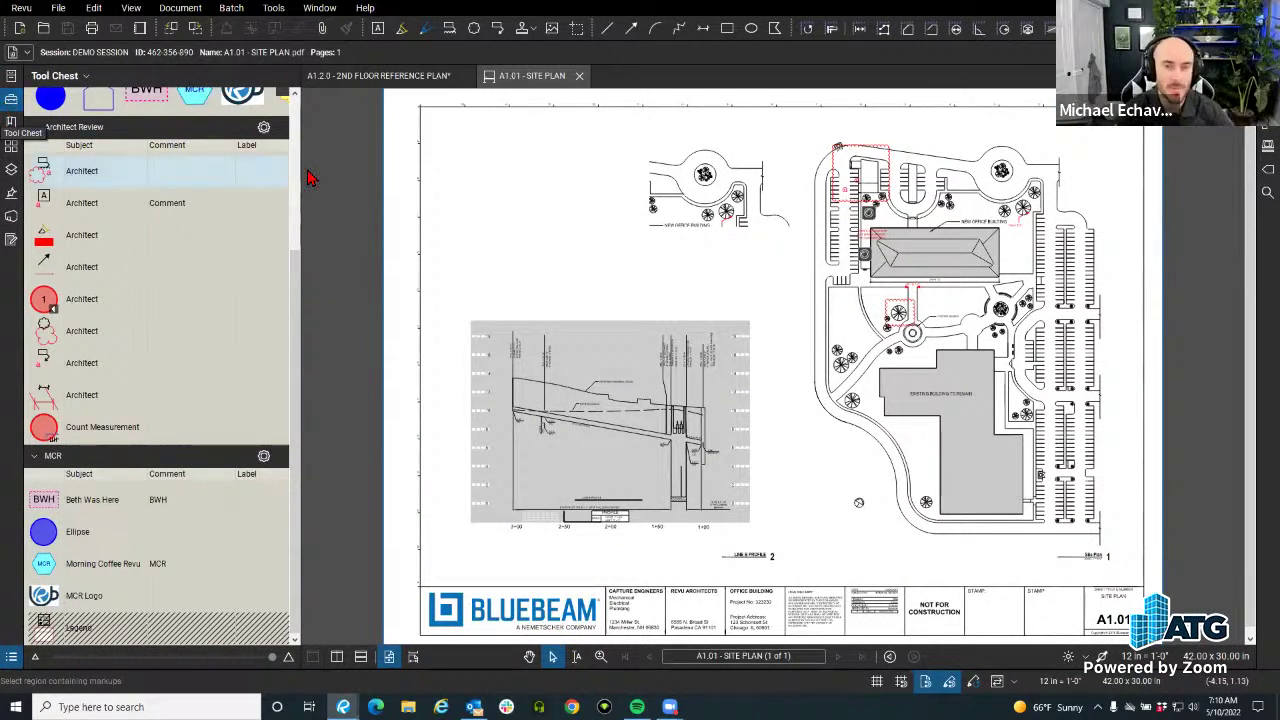
left_click(388, 78)
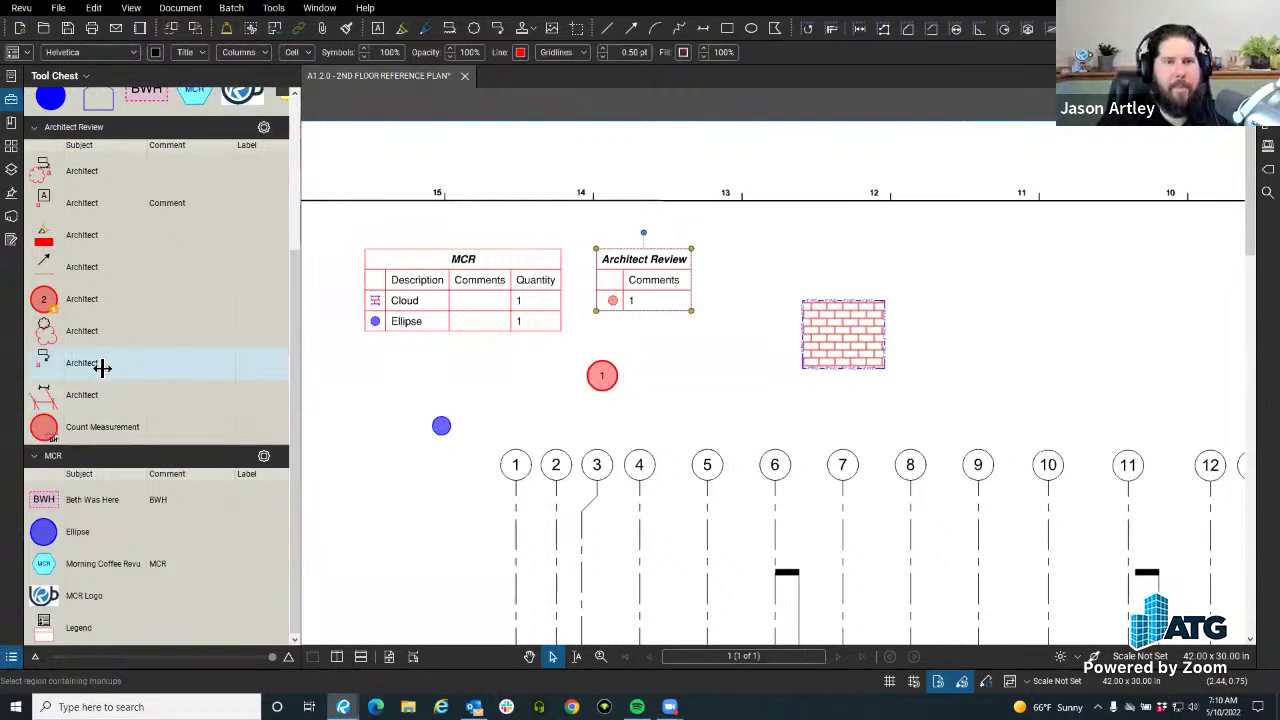
Open Bluebeam's Product Suggestions page from the help resources, look through its feedback form and close the page.
left_click(370, 8)
left_click(410, 136)
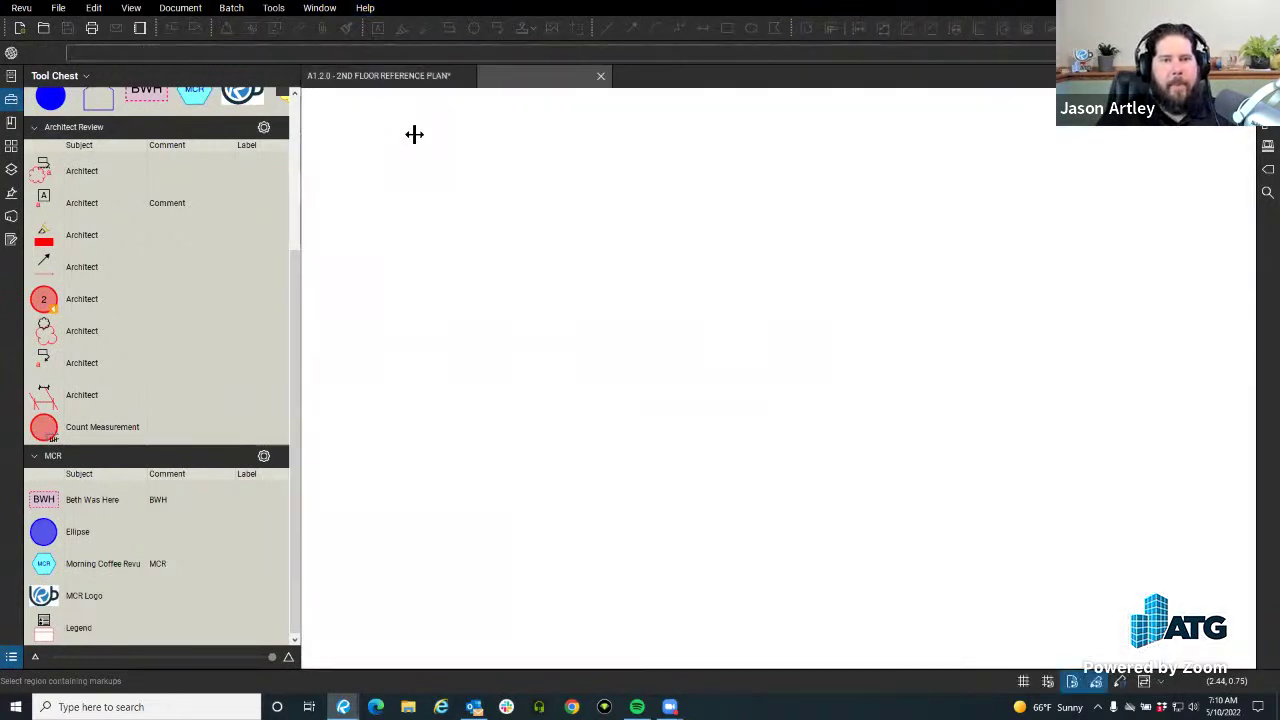
scroll(520, 386, "down", 5)
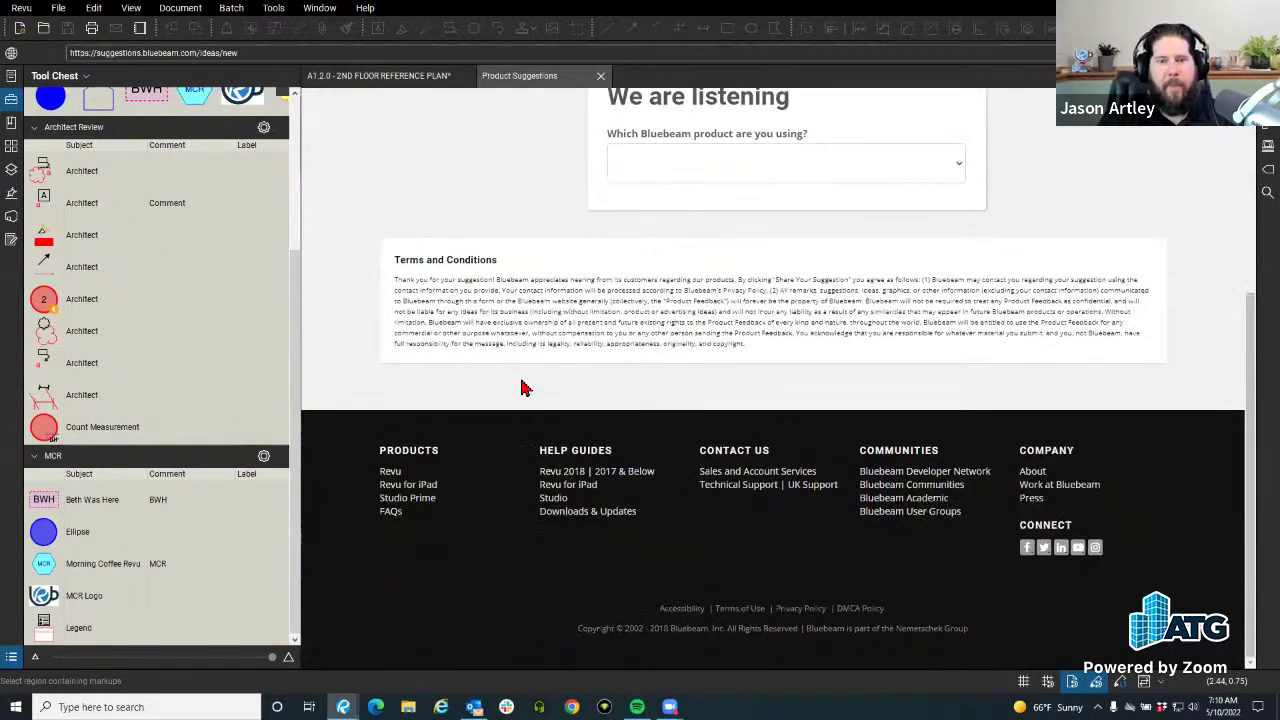
scroll(520, 386, "up", 5)
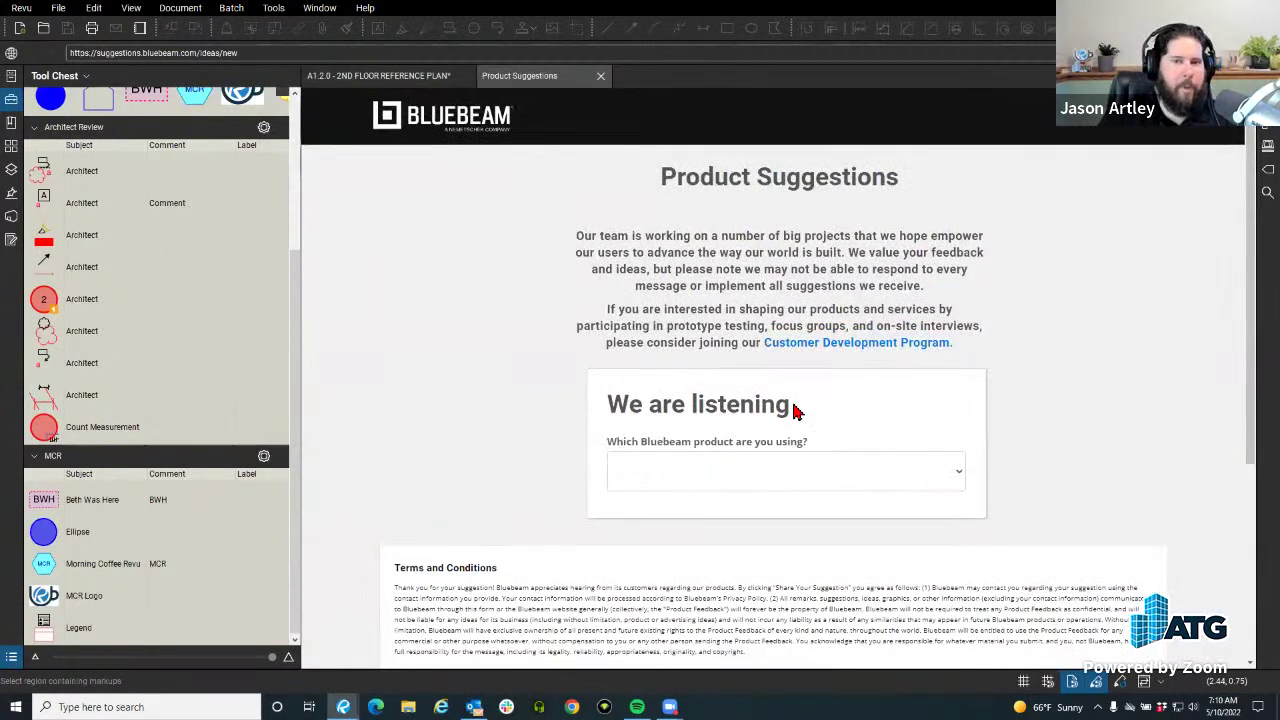
left_click_drag(792, 405, 603, 403)
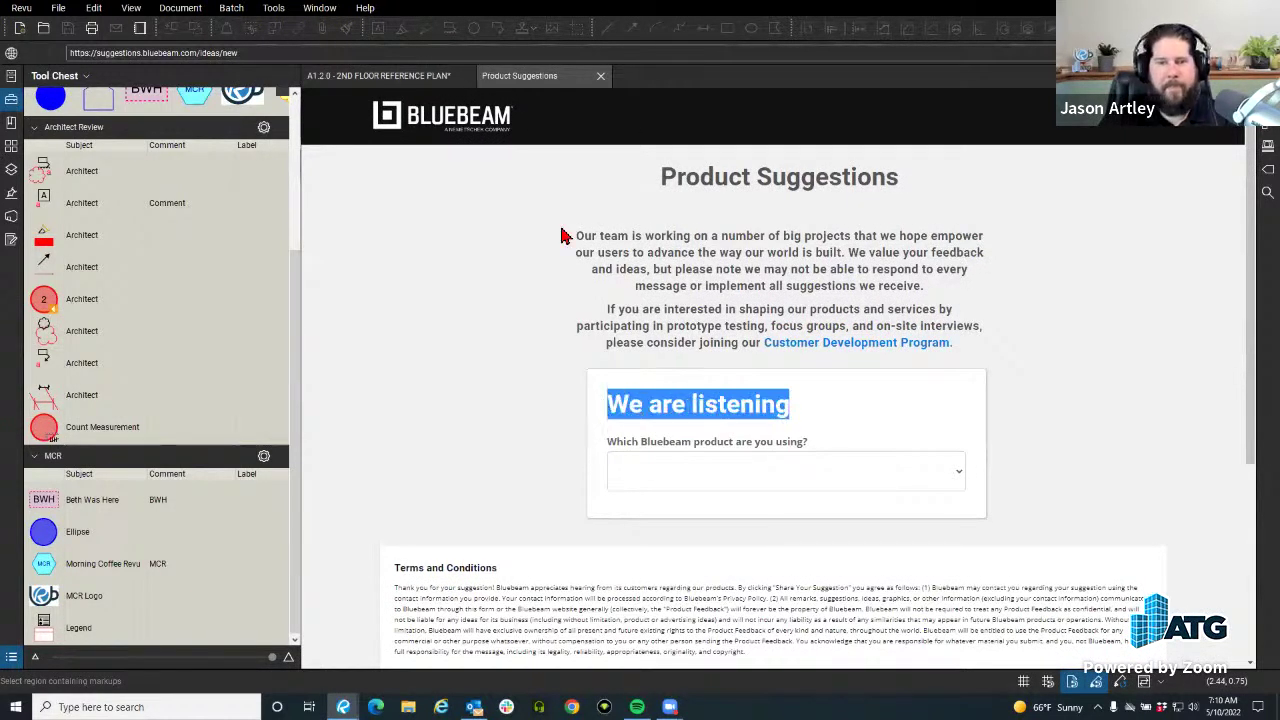
left_click(602, 78)
Hide the Tool Chest beside the 2nd floor reference plan.
scroll(457, 331, "down", 5)
scroll(479, 349, "up", 4)
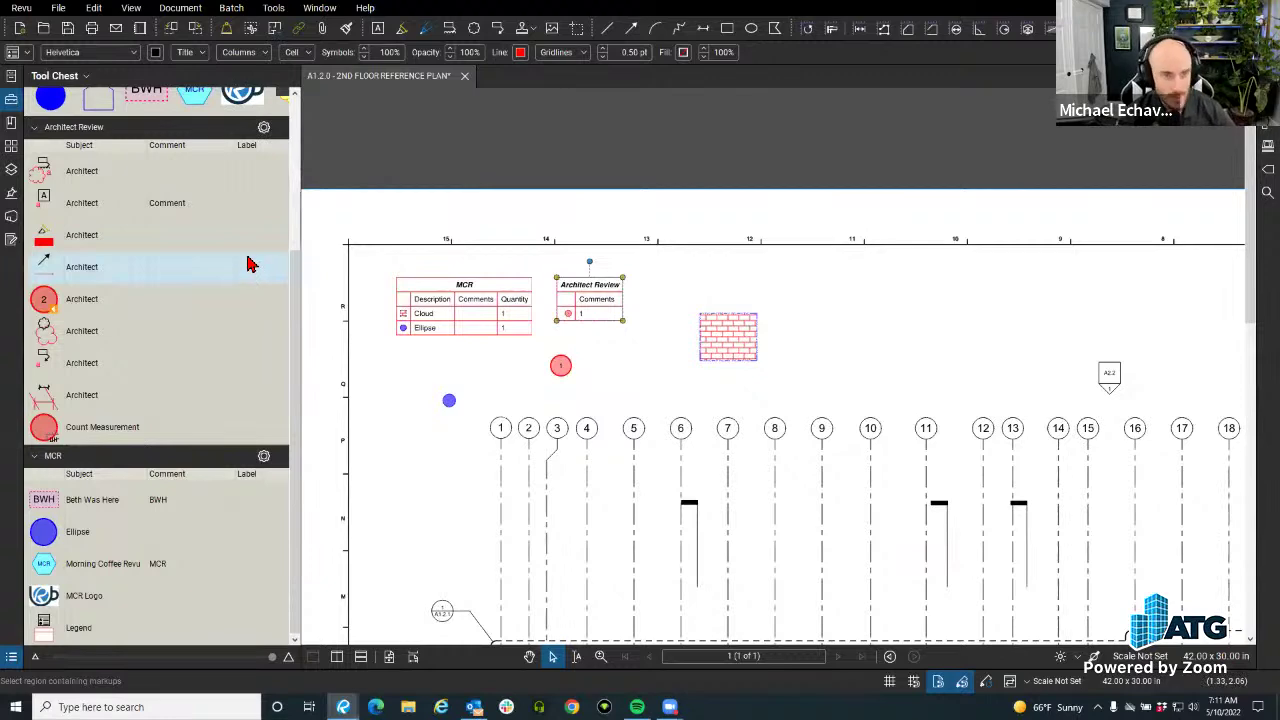
left_click(11, 98)
scroll(408, 352, "down", 5)
scroll(400, 371, "up", 5)
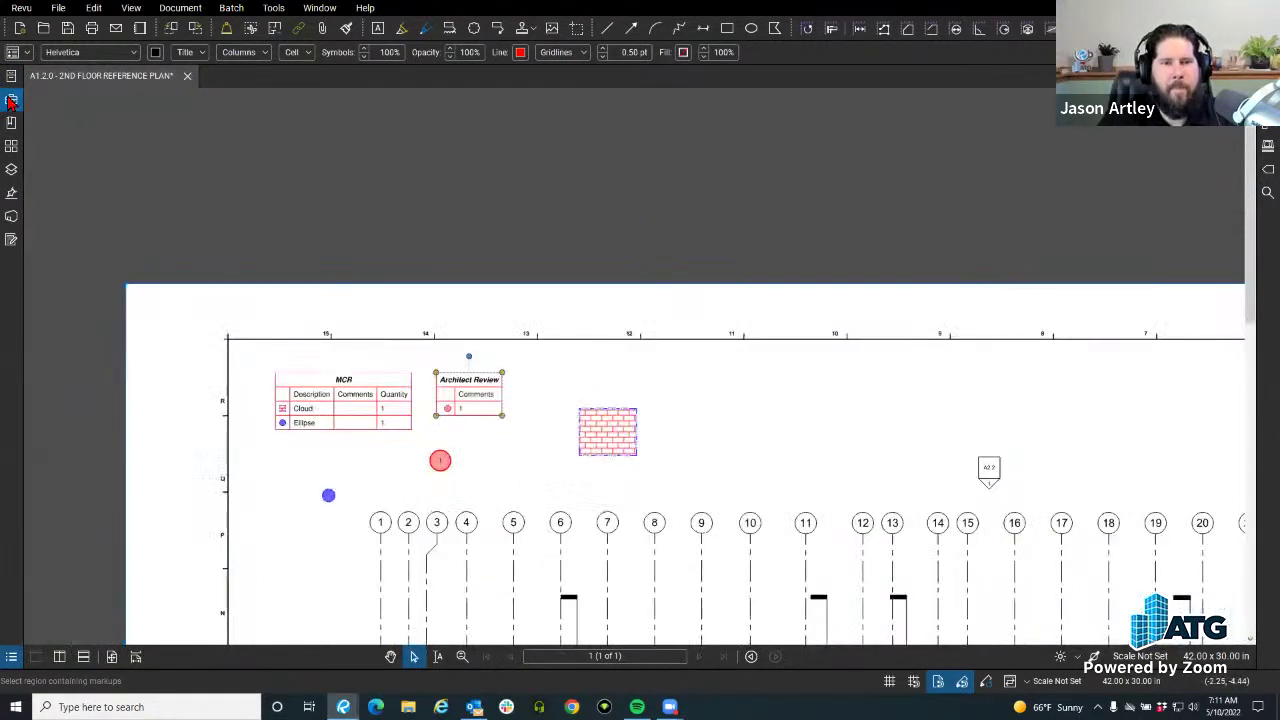
left_click(11, 98)
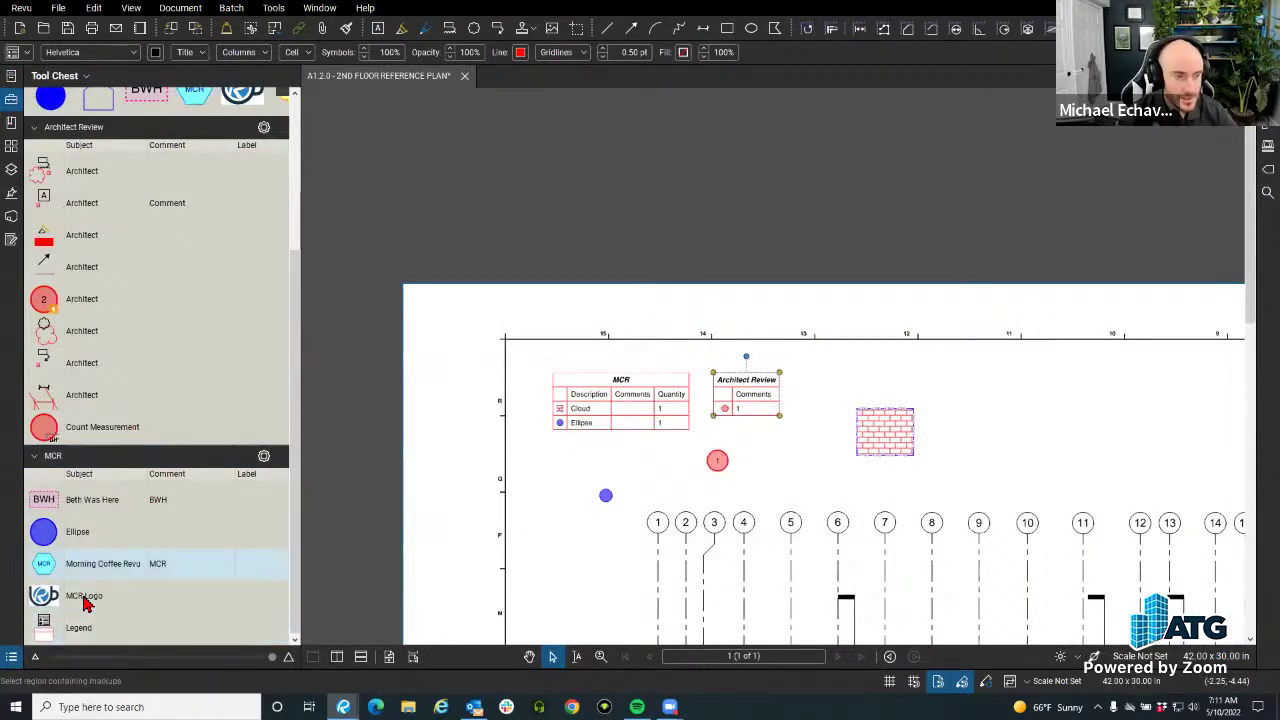
left_click(11, 98)
scroll(443, 523, "down", 3)
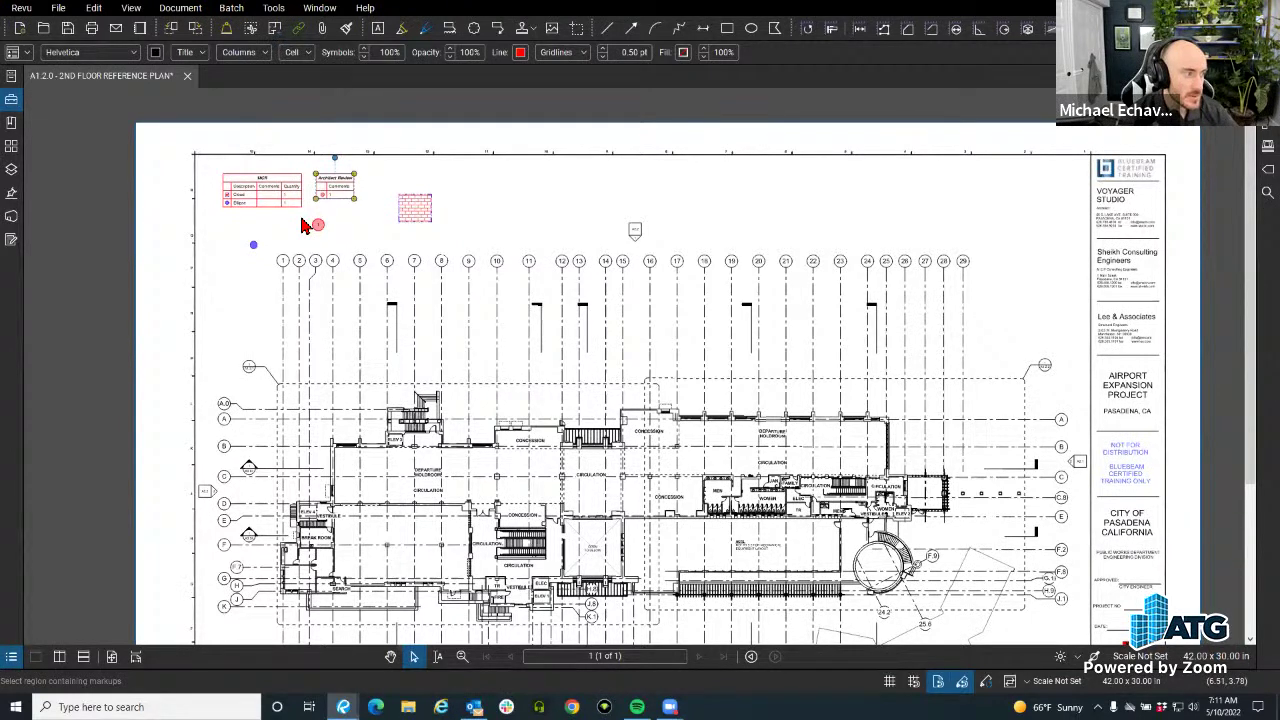
scroll(304, 224, "up", 2)
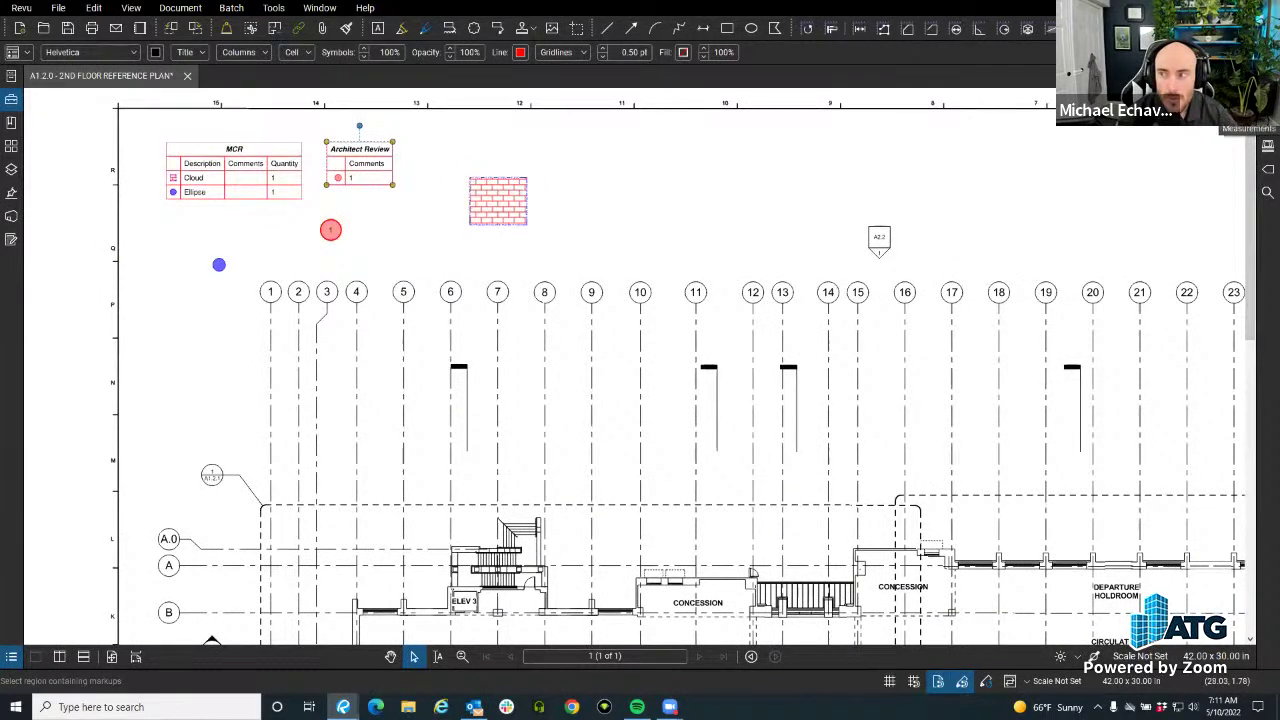
Apply the preset scale 1/16" = 1'-0" to the current page and place a length measurement between gridlines 9 and 10.
left_click(1267, 124)
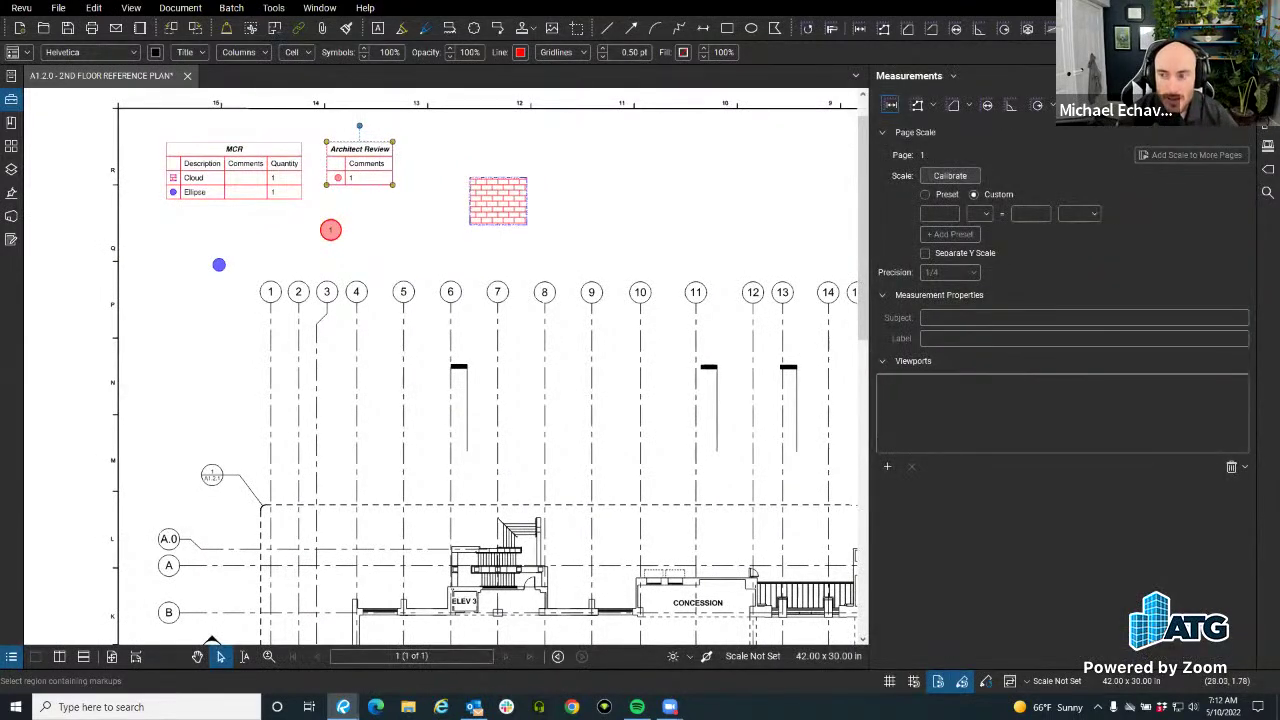
left_click(850, 245)
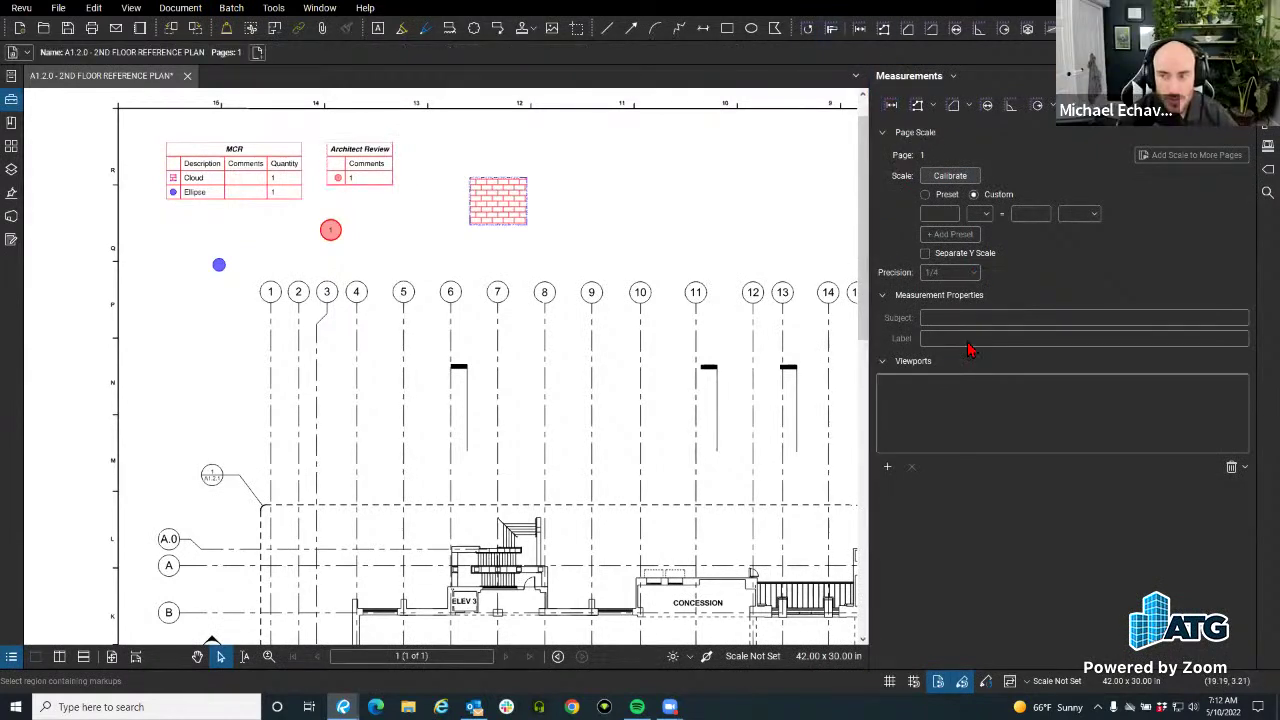
left_click(862, 30)
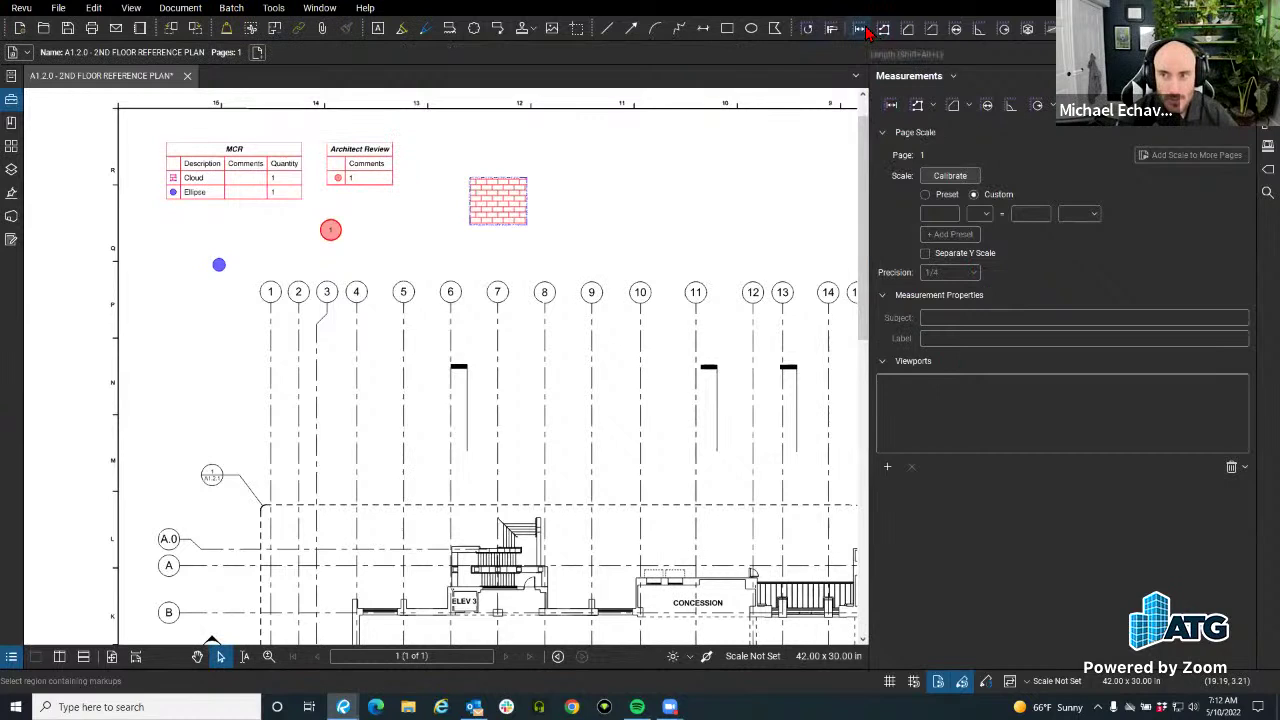
left_click(592, 330)
left_click(640, 330)
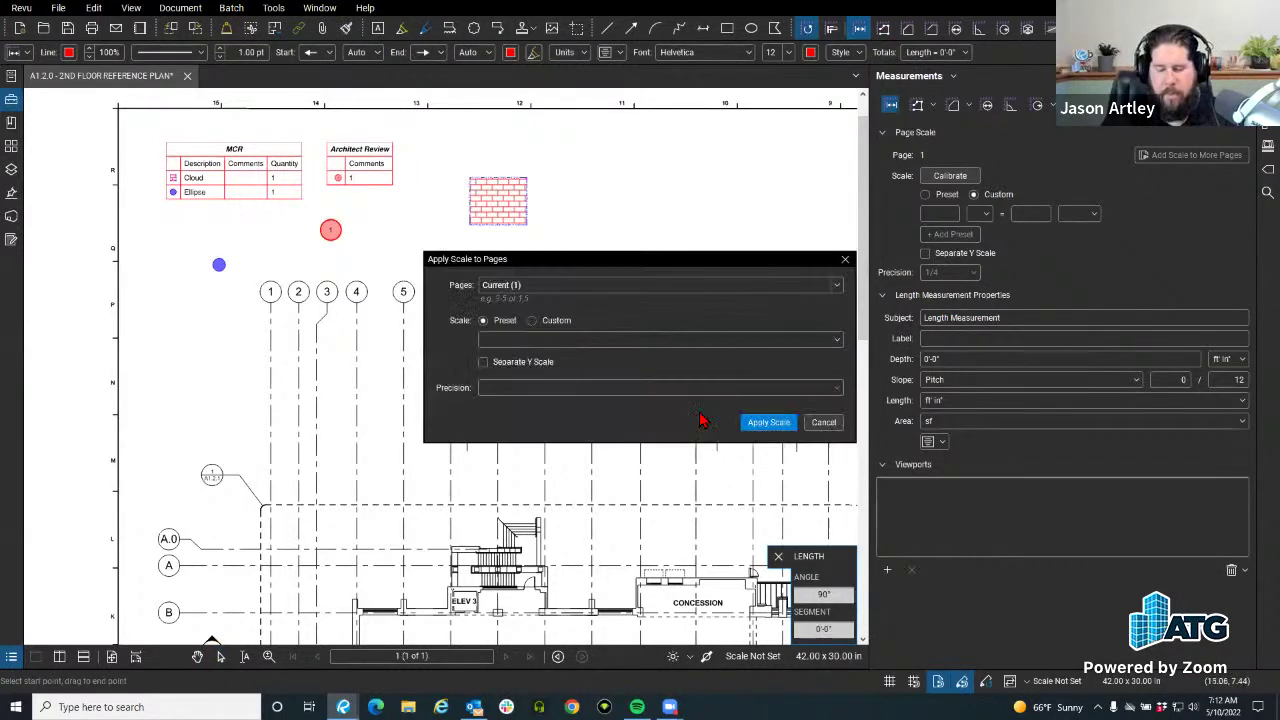
left_click(646, 340)
left_click(647, 366)
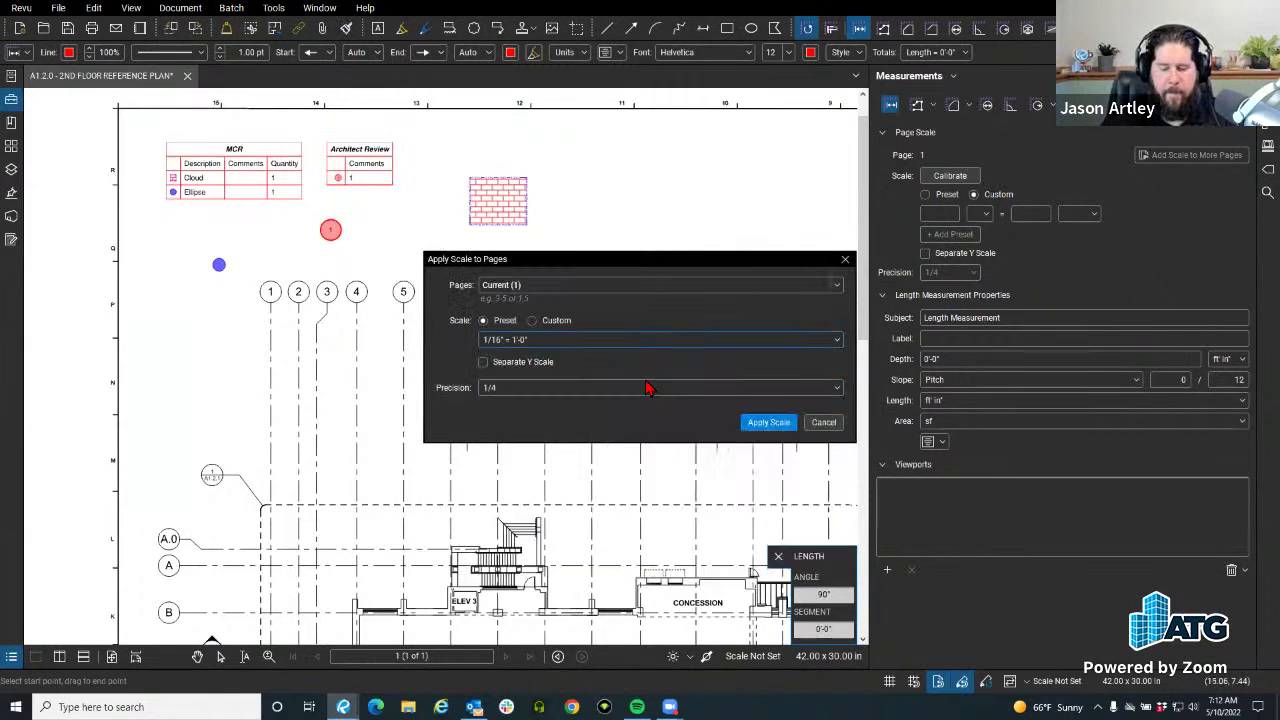
left_click(768, 422)
left_click_drag(800, 270, 694, 257)
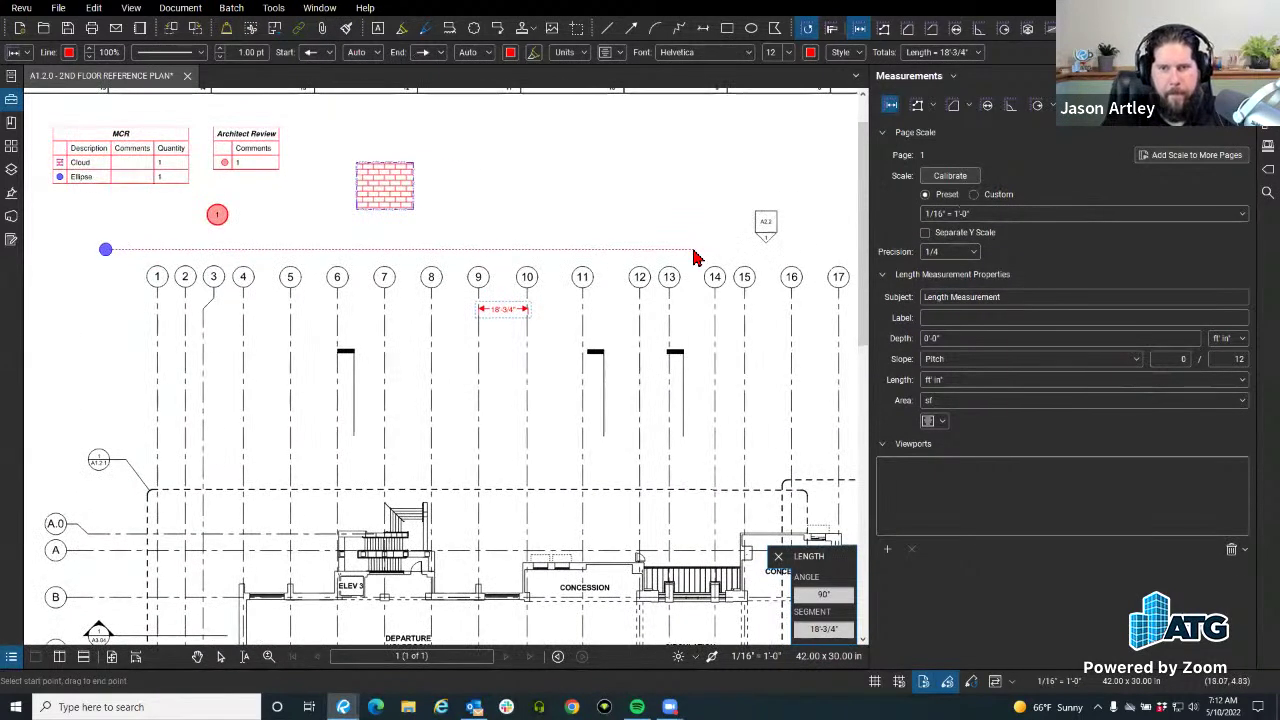
scroll(487, 338, "up", 4)
key("Escape")
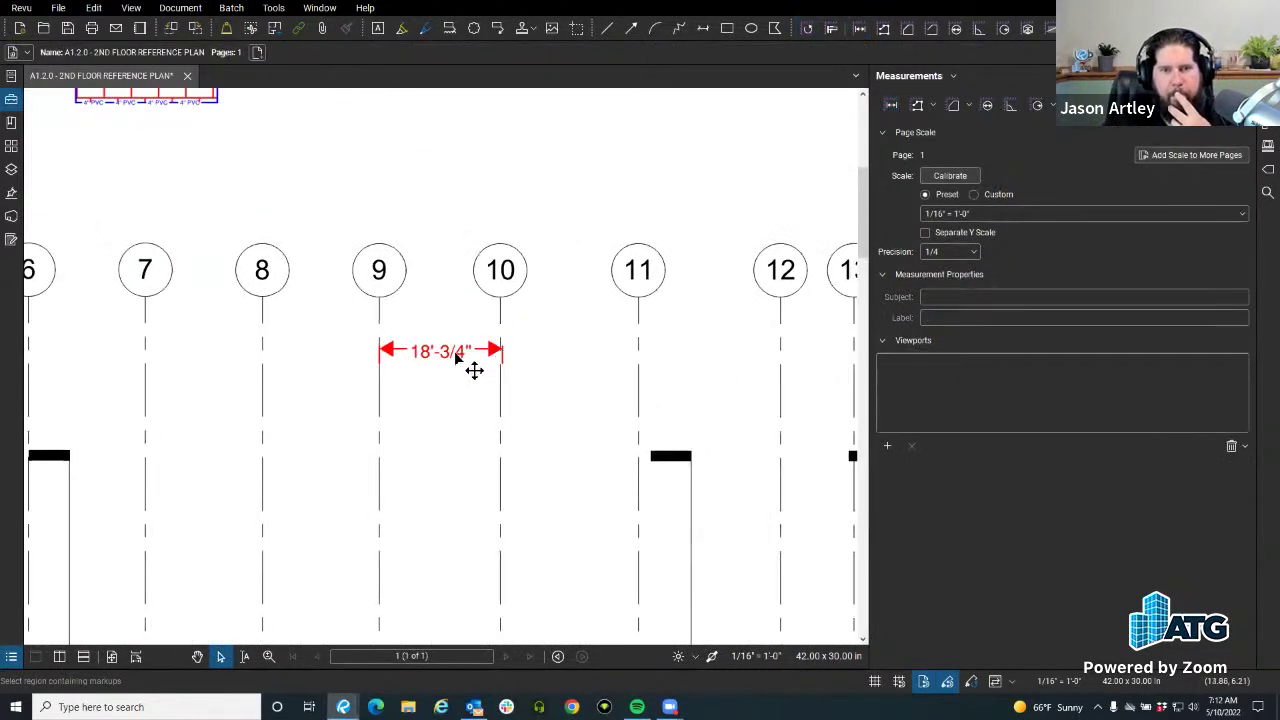
Examine the length measurement's appearance and measurement properties, including its Slope type options, without changing them.
left_click(474, 369)
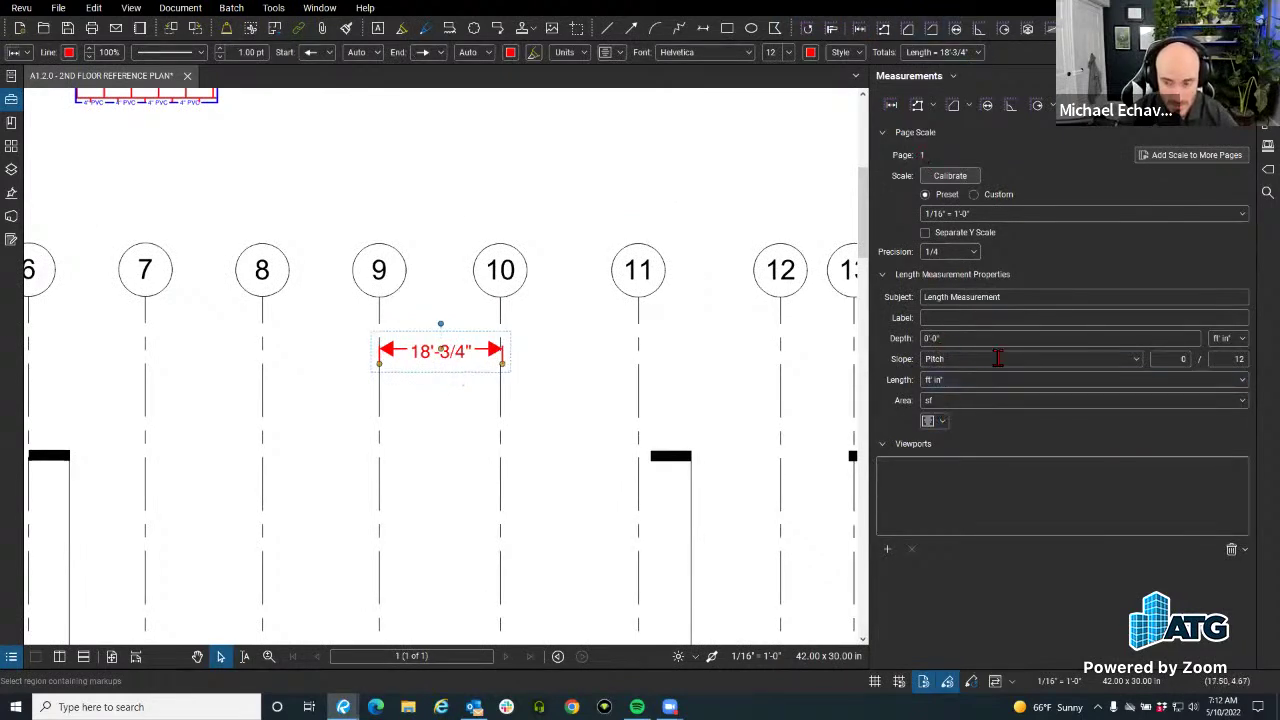
left_click(580, 363)
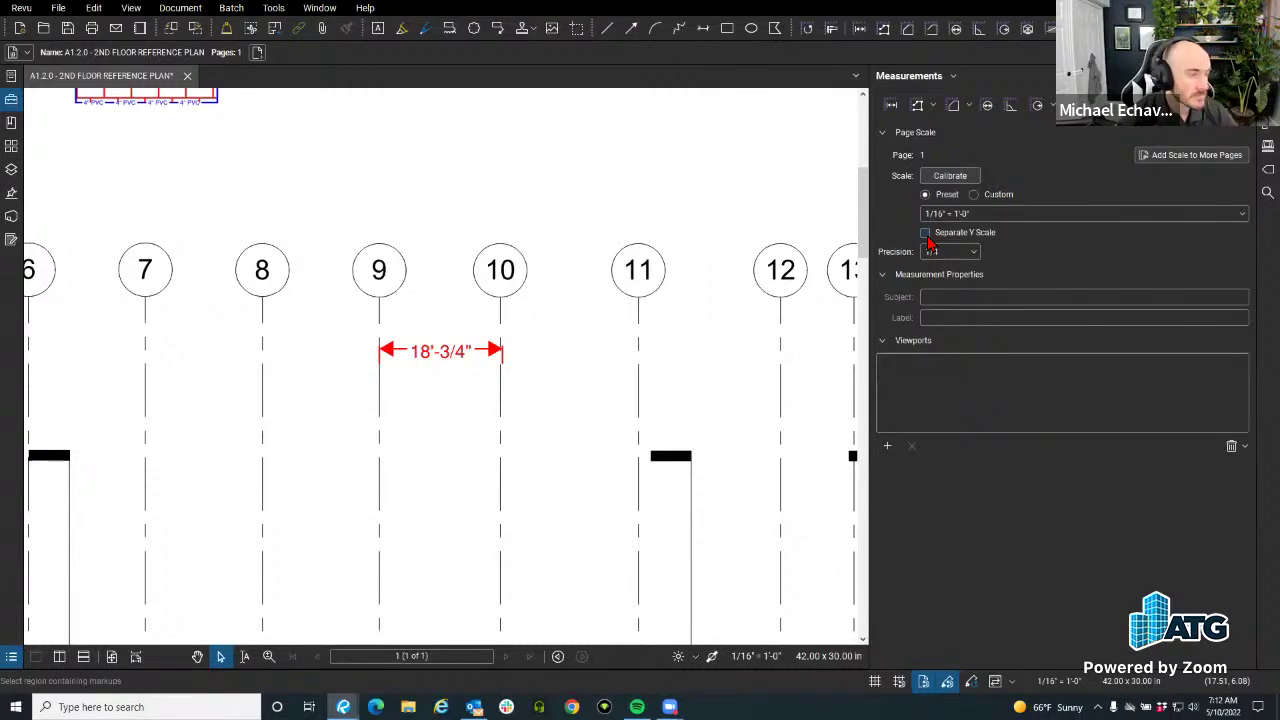
left_click(1267, 145)
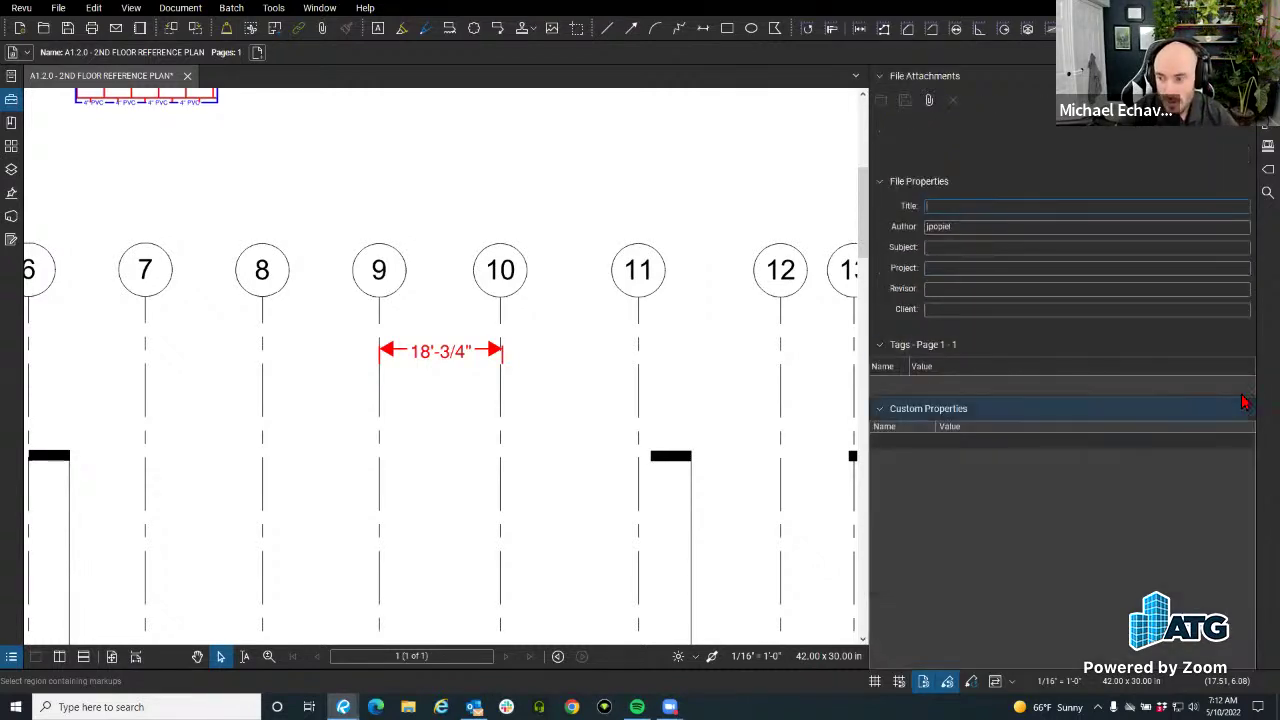
left_click(474, 368)
left_click(1267, 100)
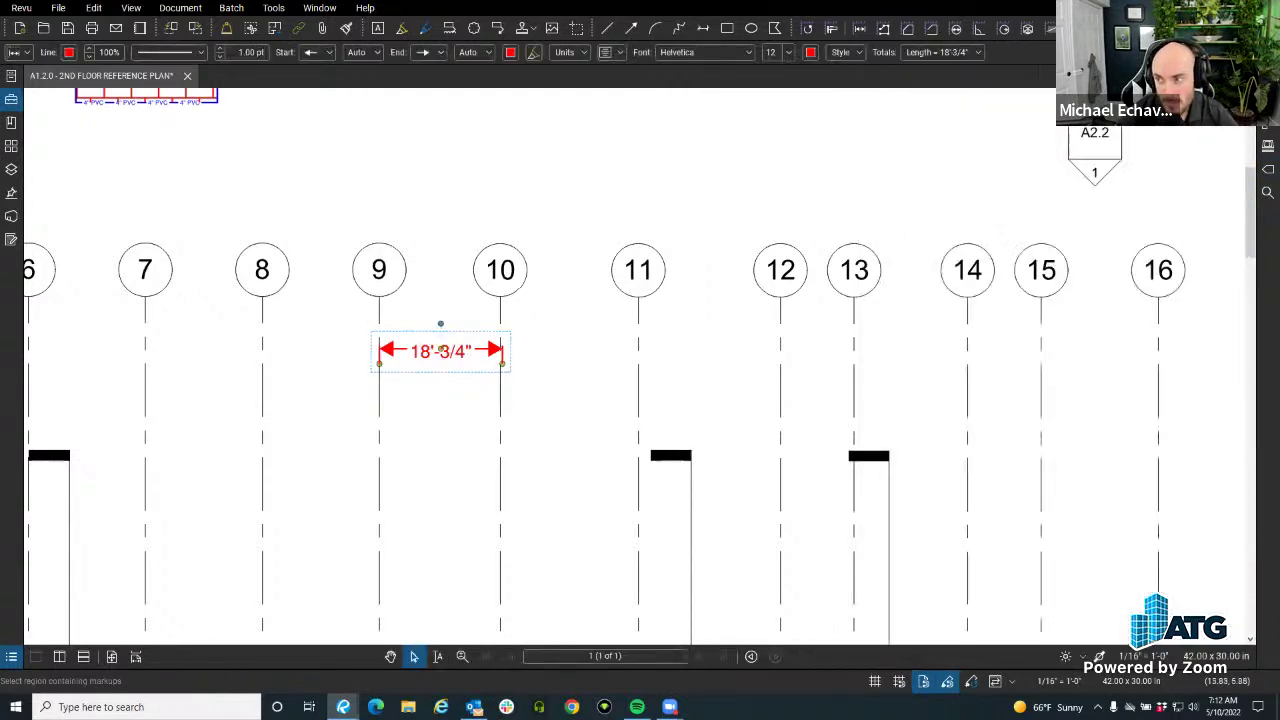
left_click(1267, 100)
scroll(1248, 193, "down", 3)
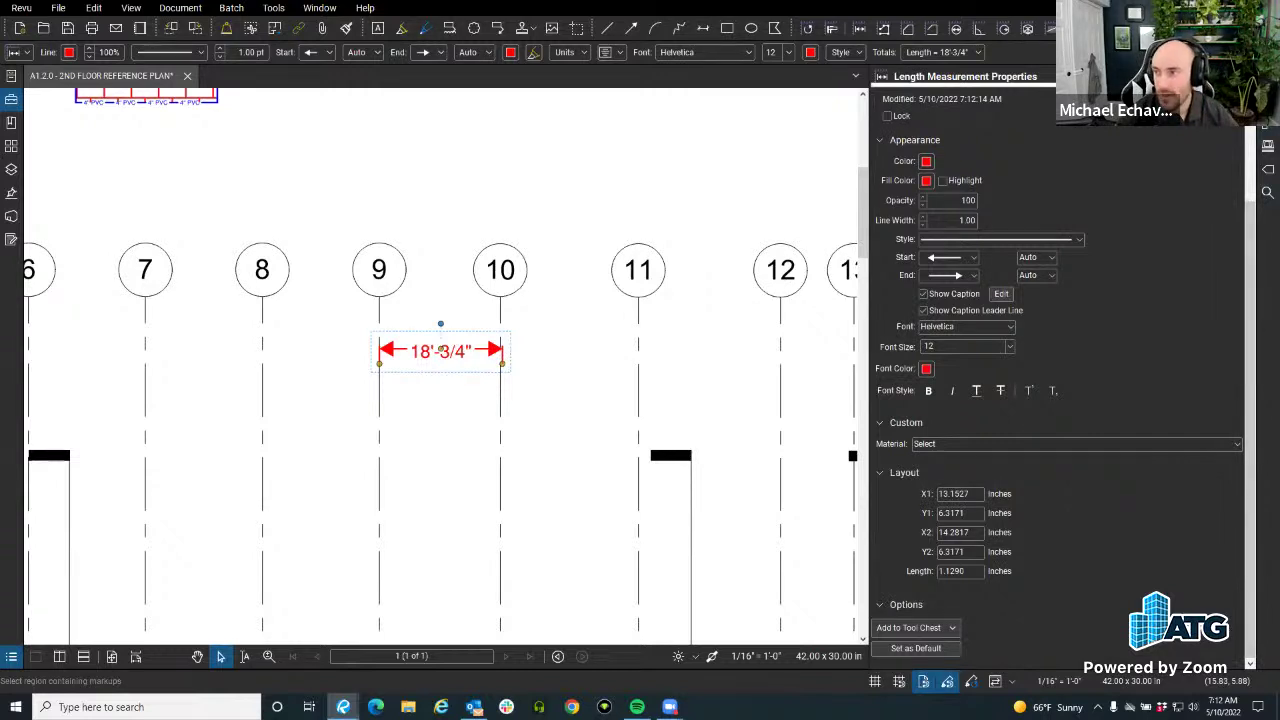
left_click(1268, 100)
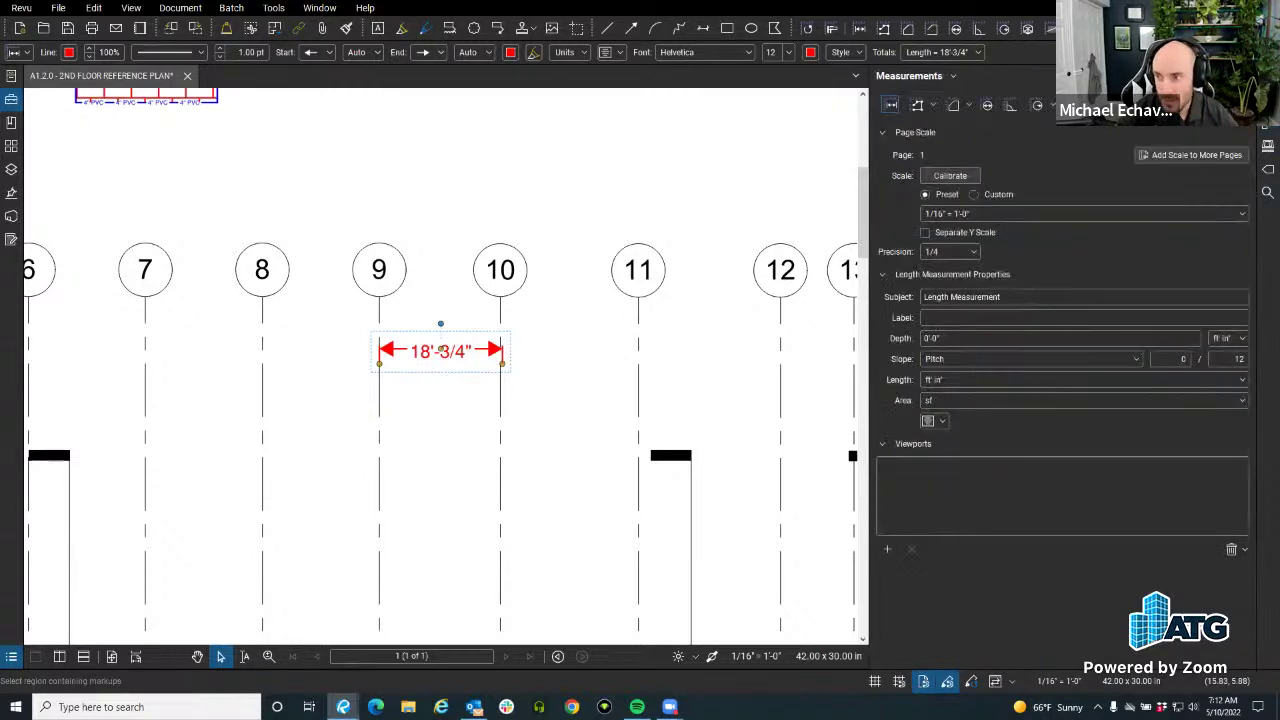
left_click(962, 362)
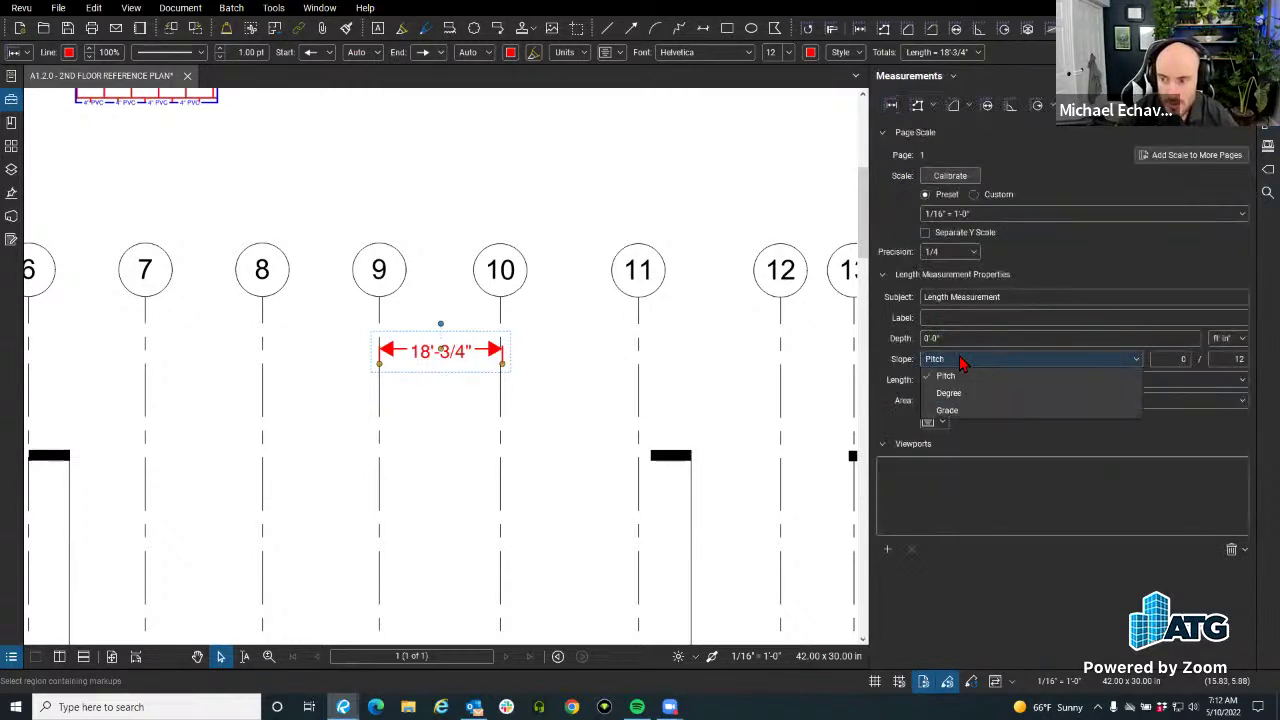
left_click(1011, 286)
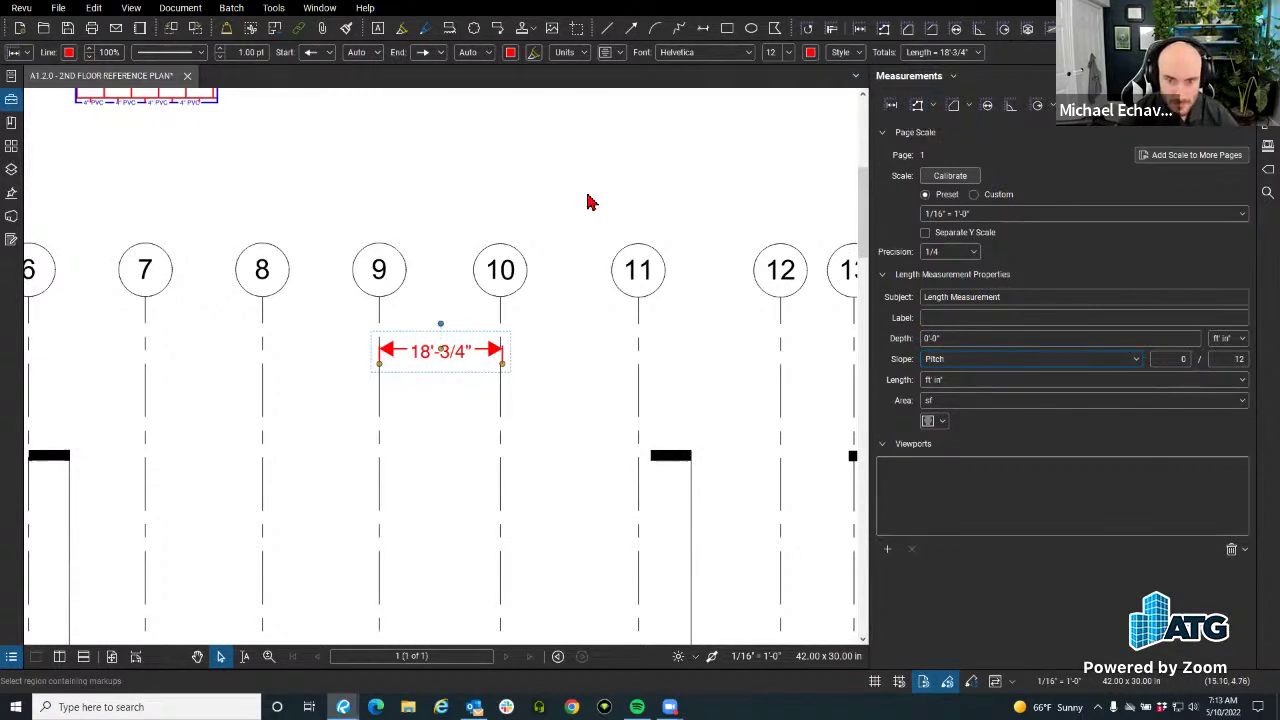
Draw an L-shaped polylength measurement above gridline 10 with segments of about 17'-8 3/4" and 9'-2 1/2".
key("shift+alt+y")
left_click(455, 191)
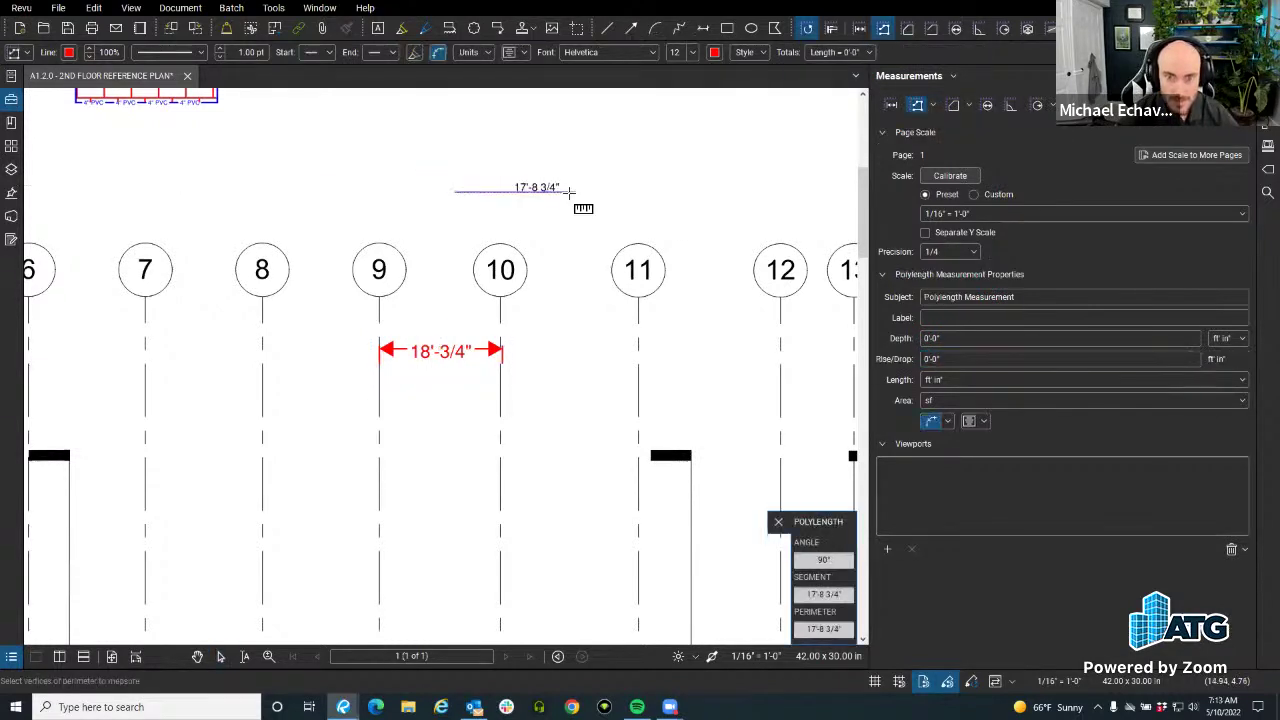
left_click(570, 190)
double_click(573, 130)
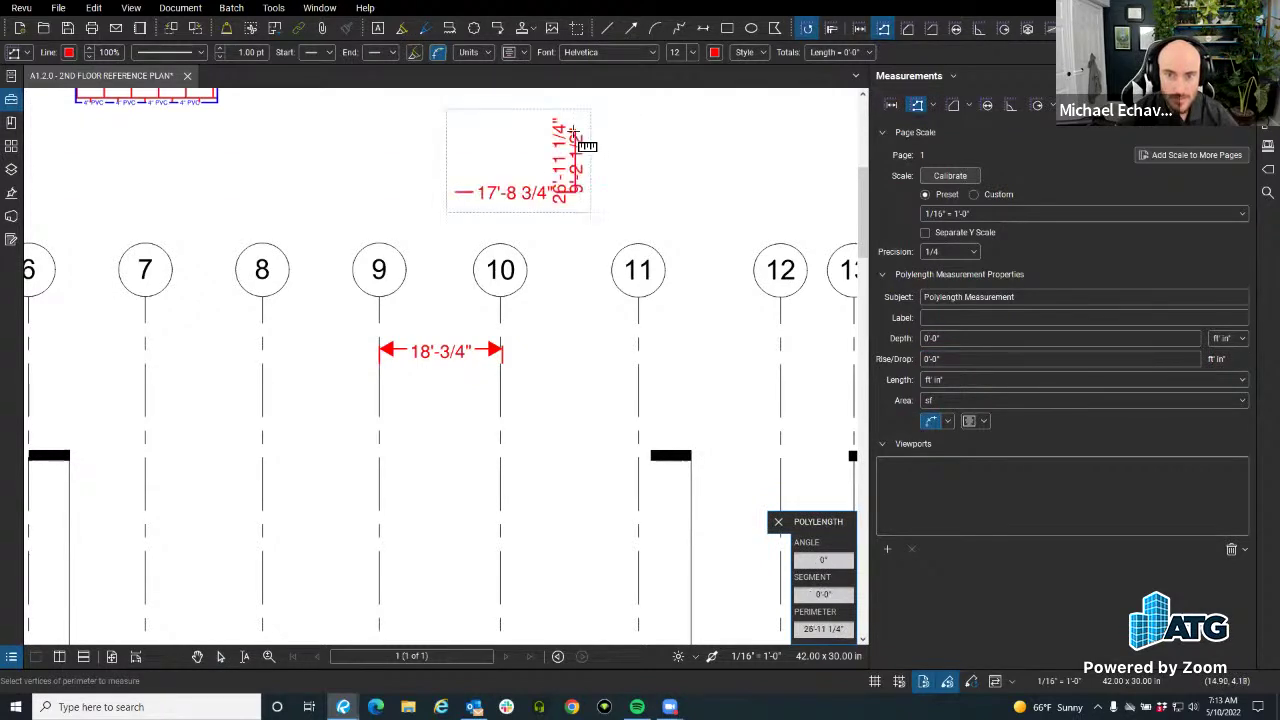
key("Escape")
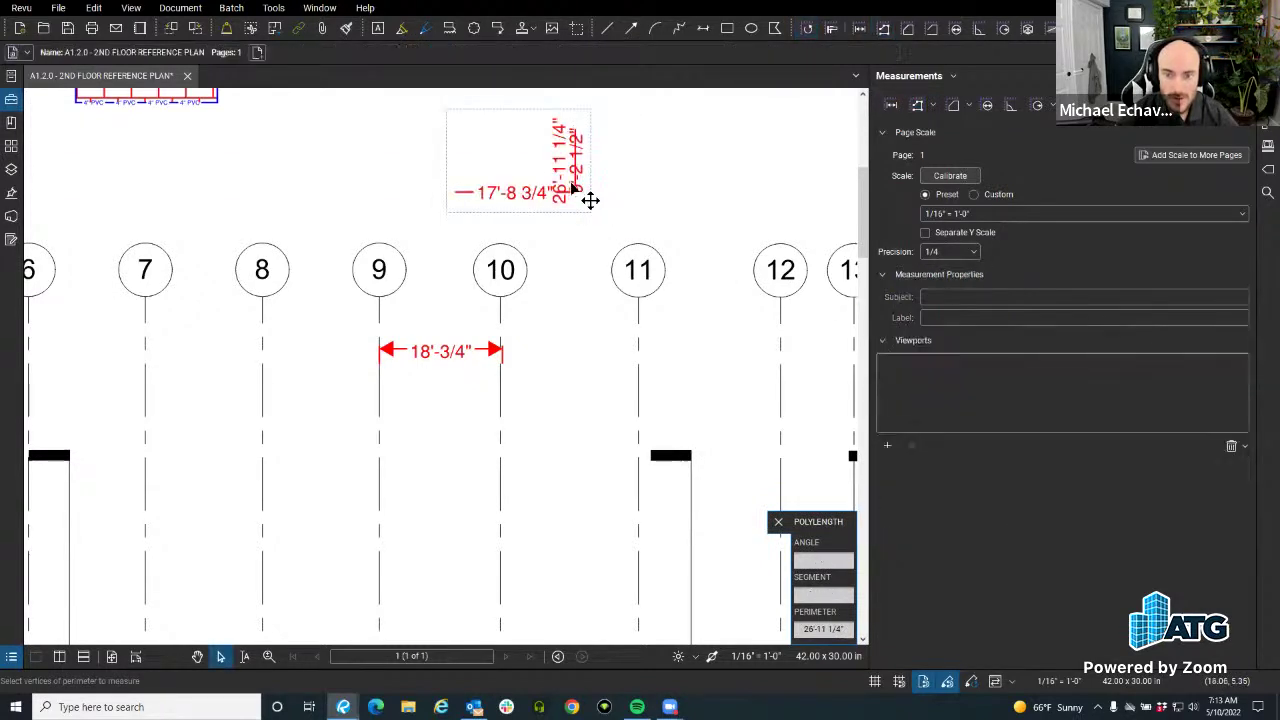
Examine the polylength measurement's Depth, Rise/Drop, depth unit and caption alignment options without changing them.
left_click(590, 200)
left_click(926, 340)
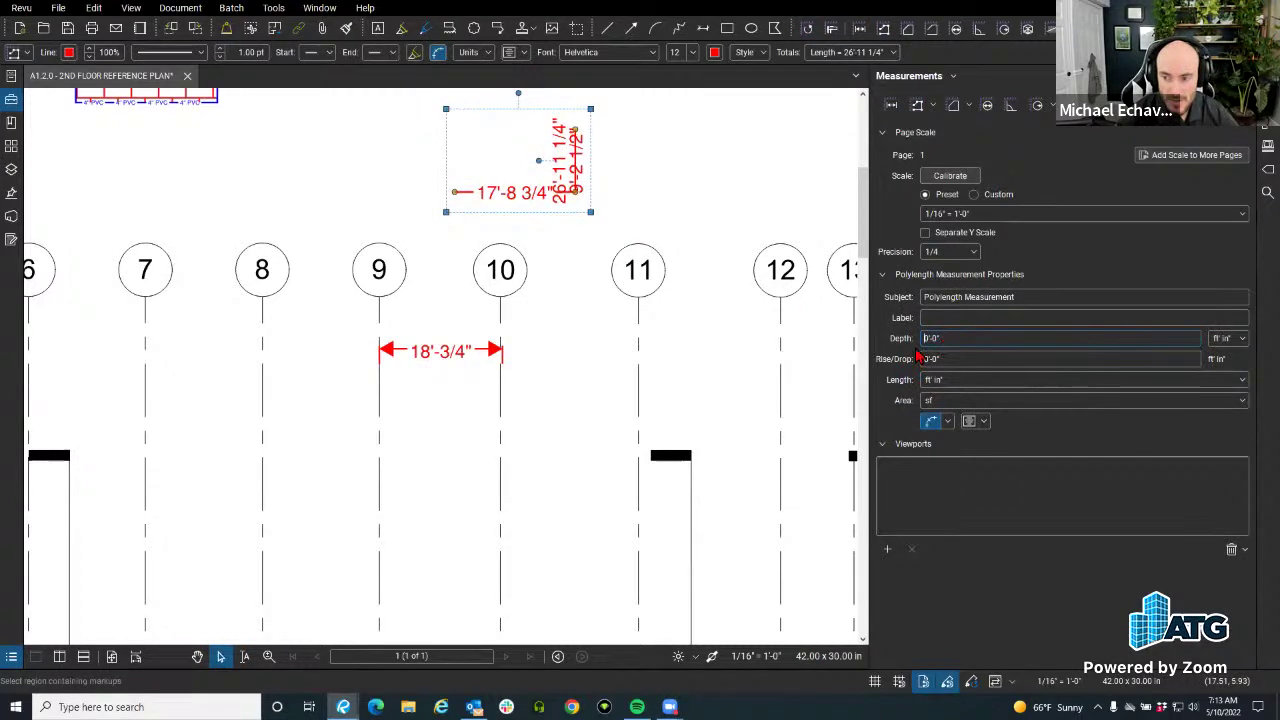
left_click(961, 360)
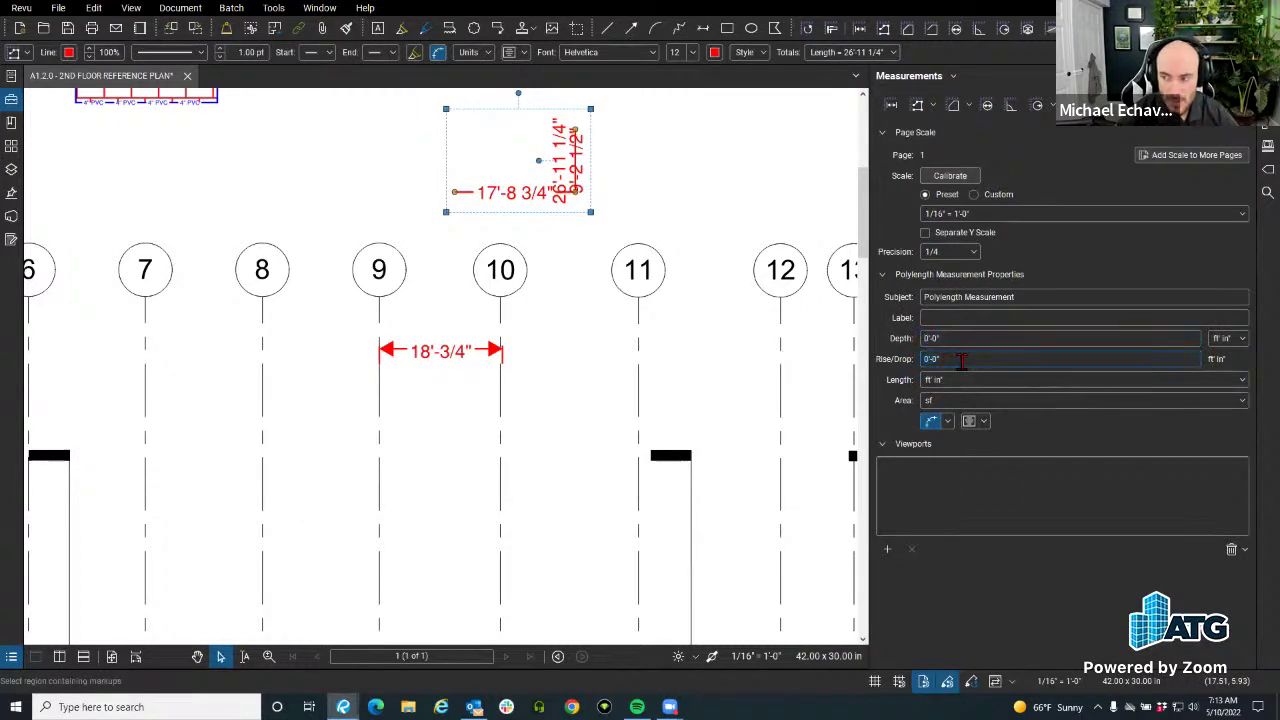
left_click(1228, 340)
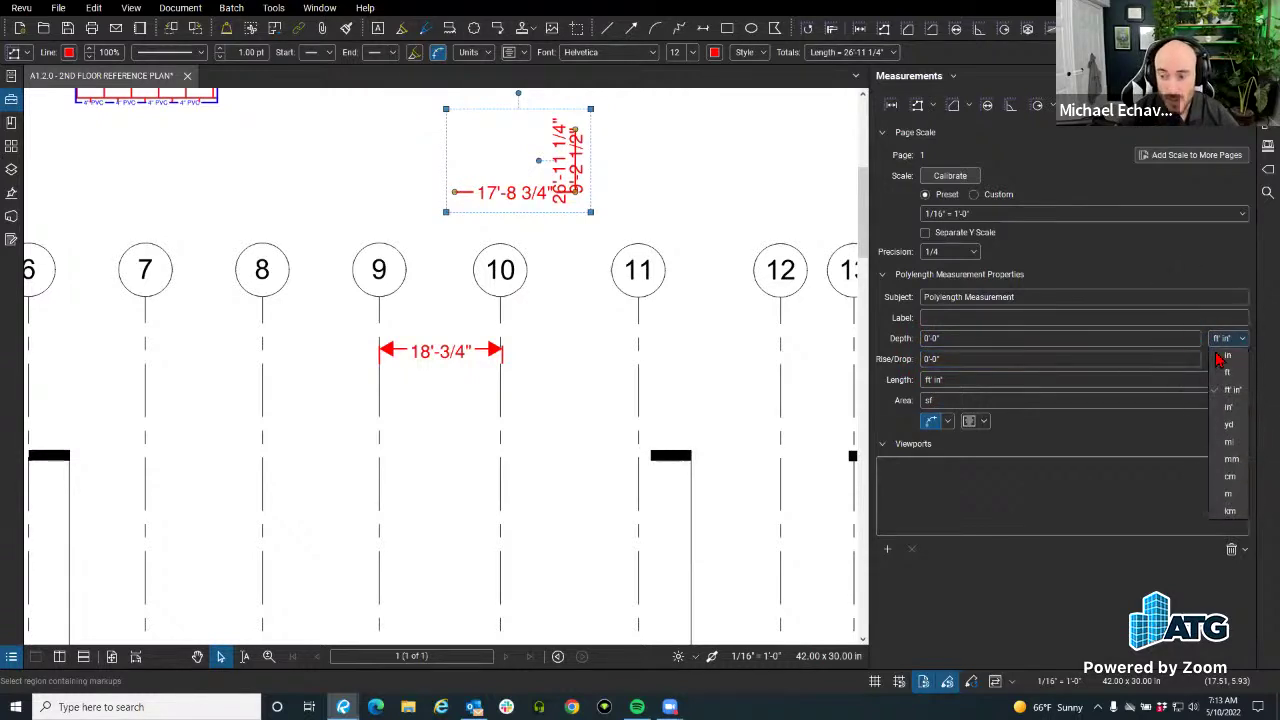
left_click(1056, 434)
left_click(948, 422)
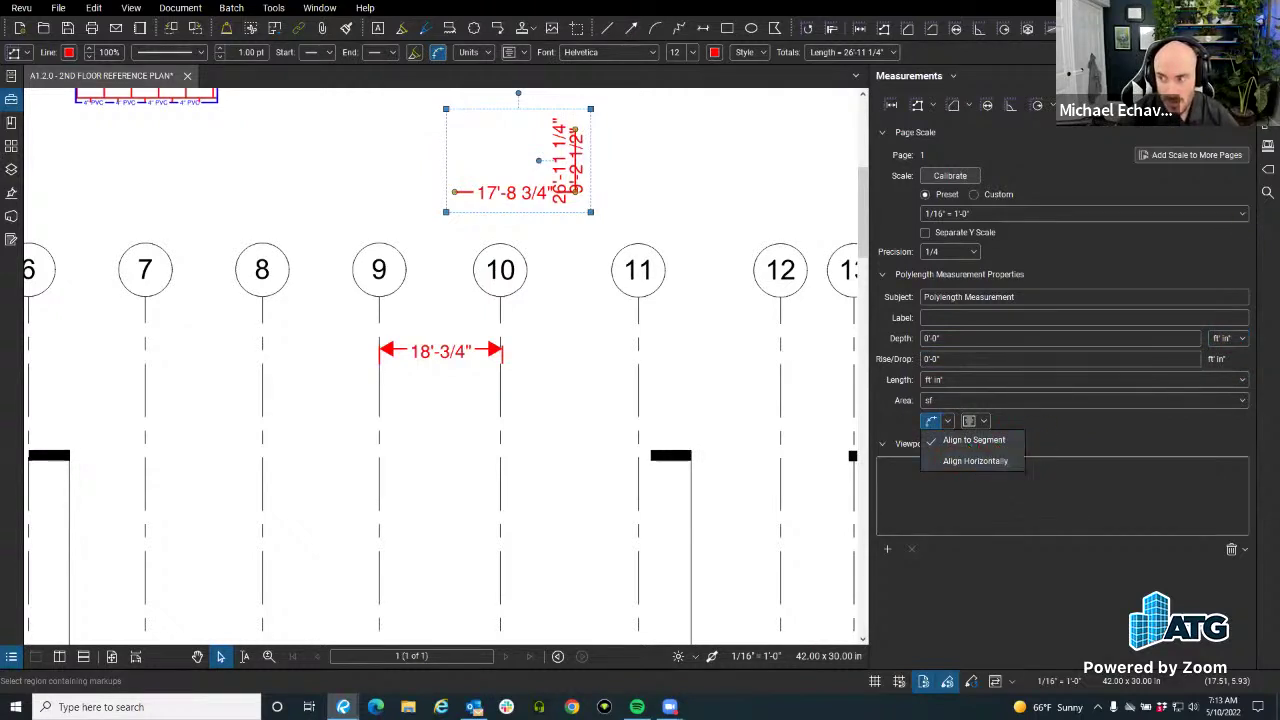
left_click(1040, 442)
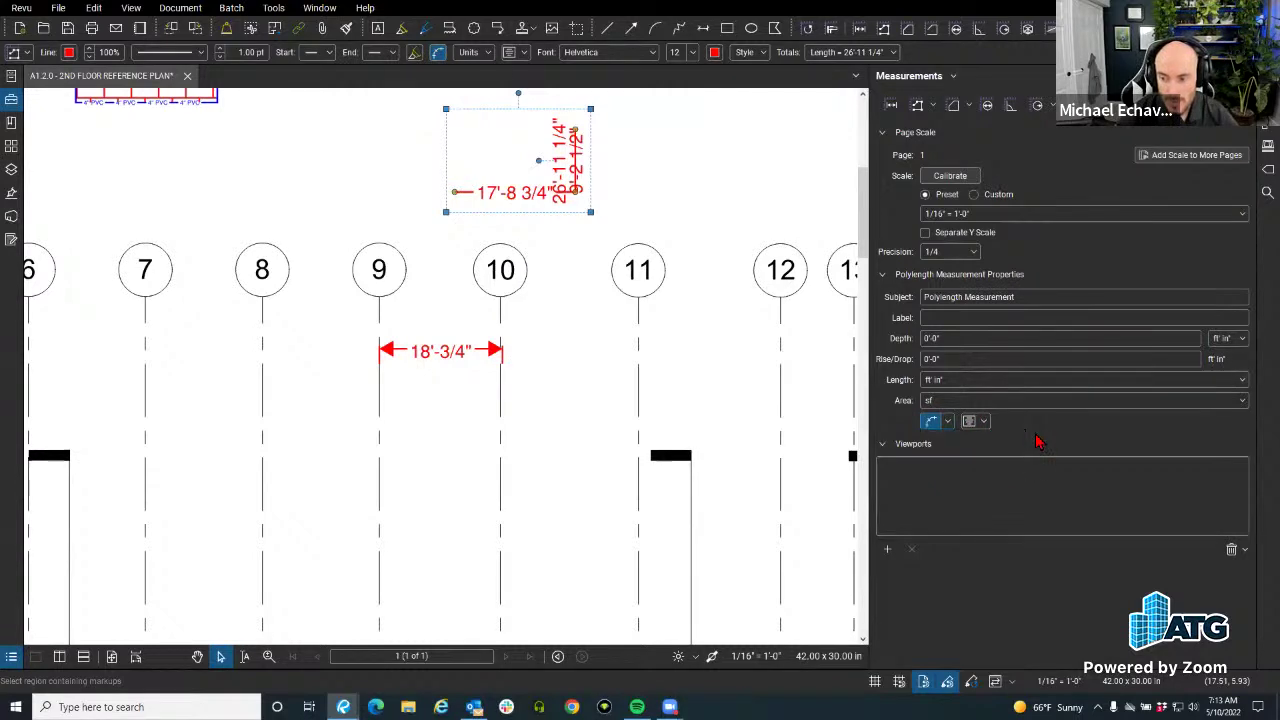
Try the Depth, Wall Area, Label and Length caption options on the L-shaped polylength, then hide its caption and segment captions.
left_click(985, 427)
left_click(992, 465)
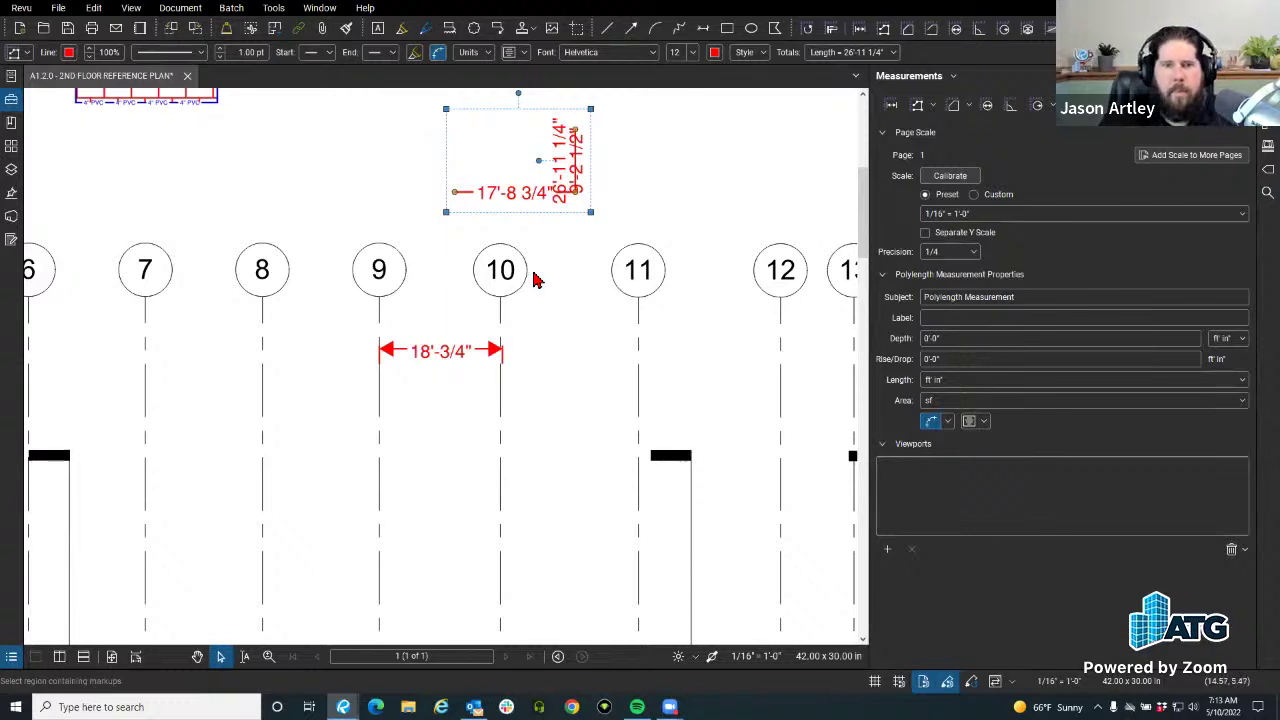
left_click(982, 421)
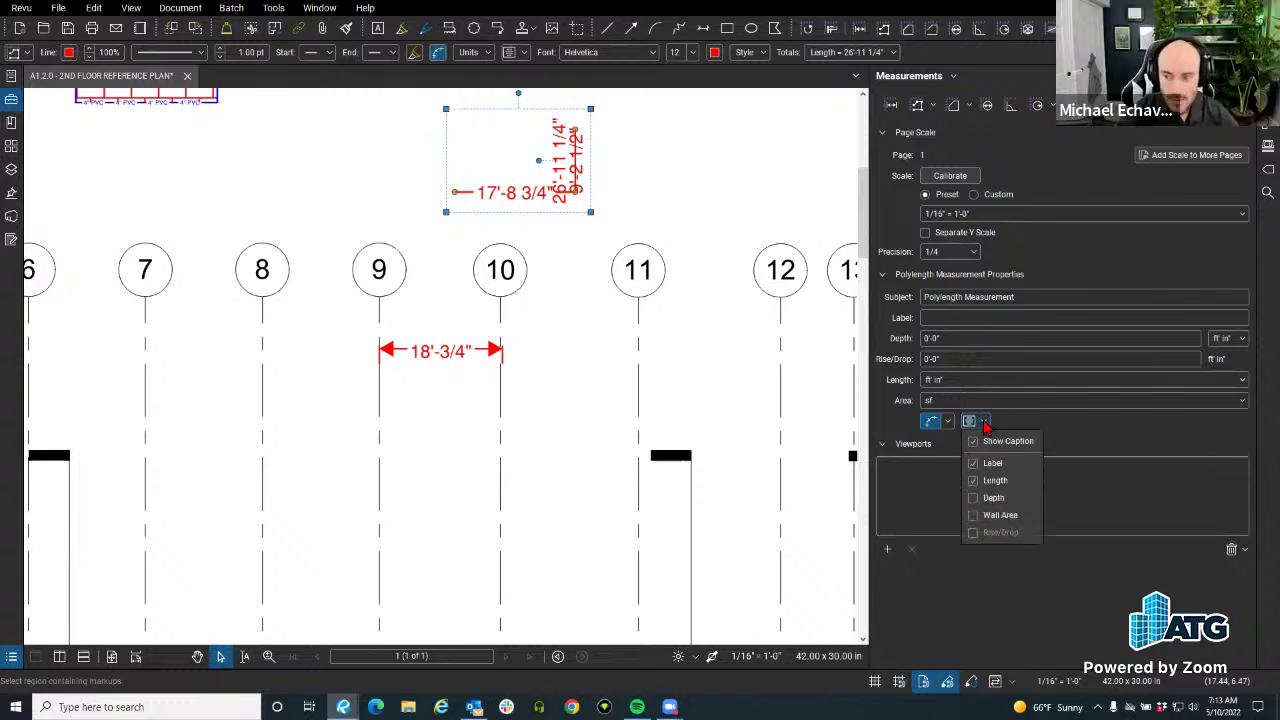
left_click(990, 516)
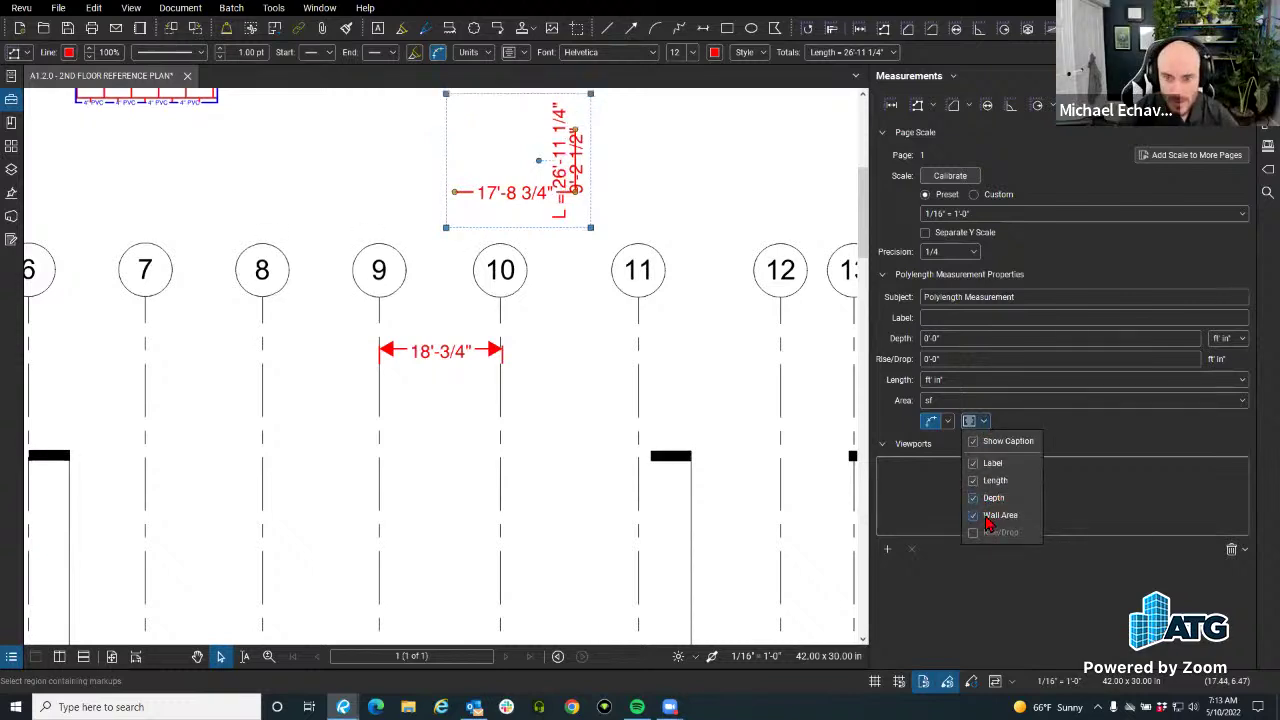
left_click(975, 463)
left_click(985, 480)
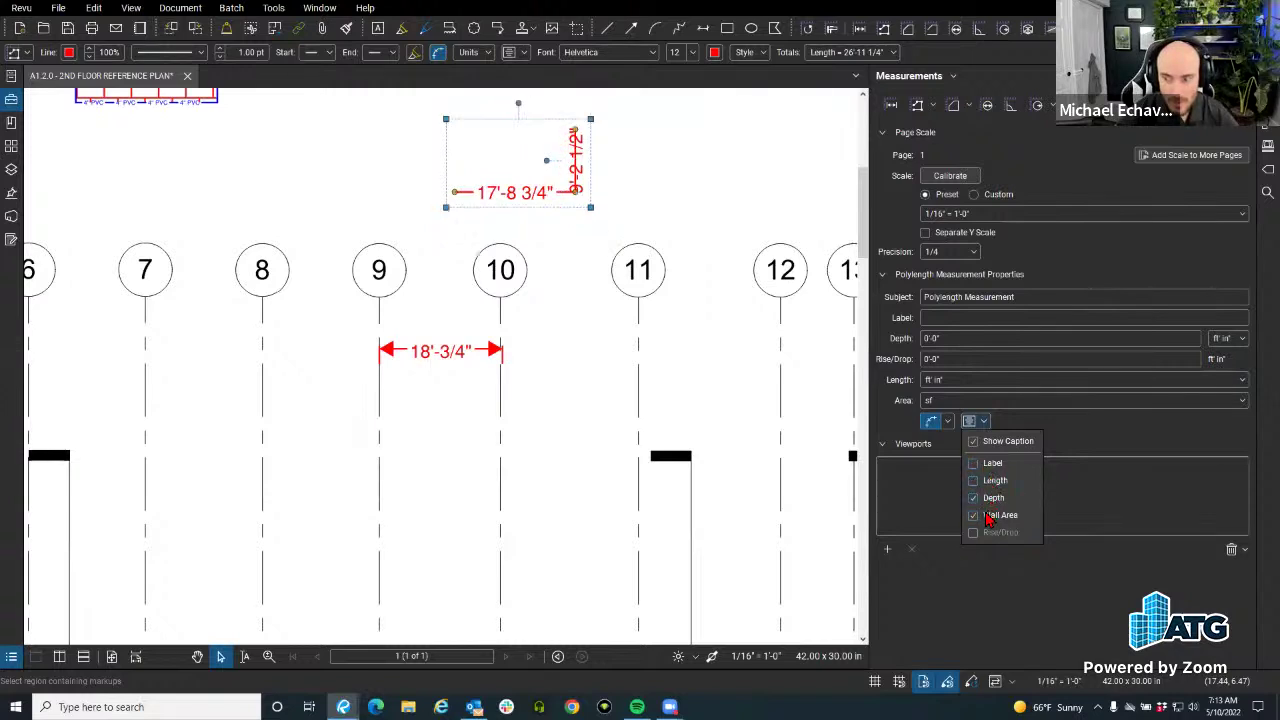
left_click(973, 442)
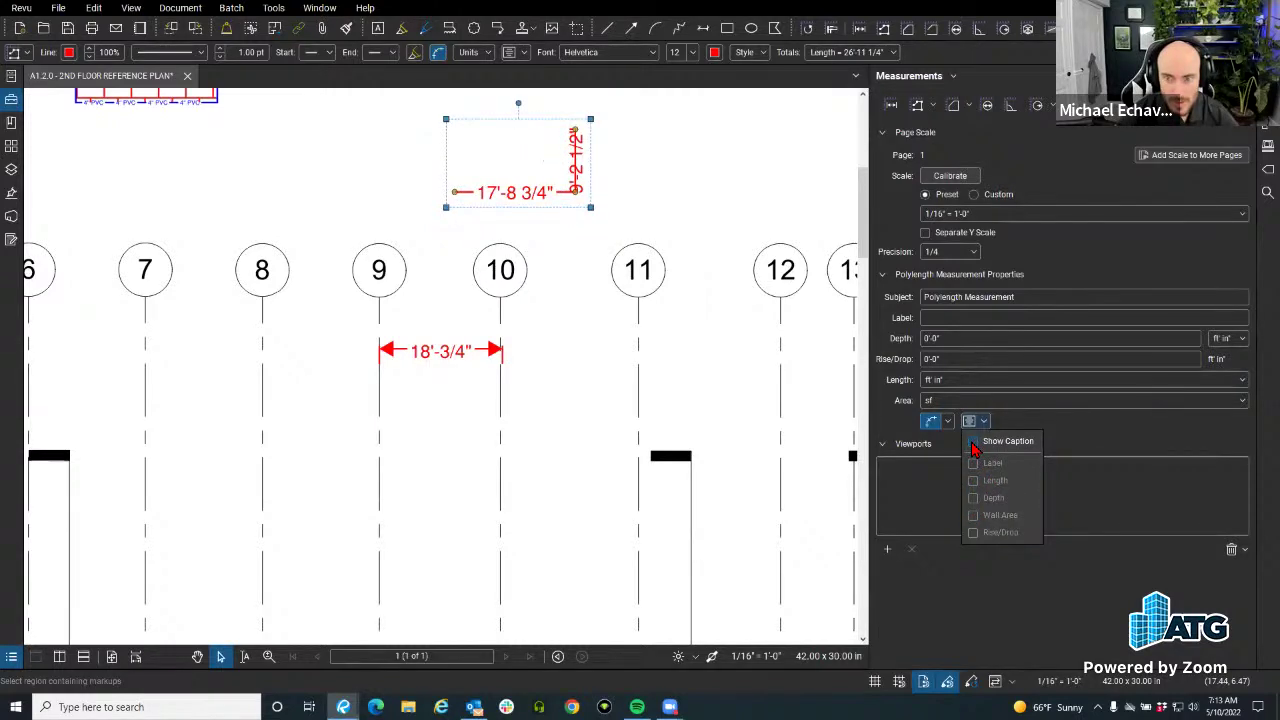
left_click(970, 421)
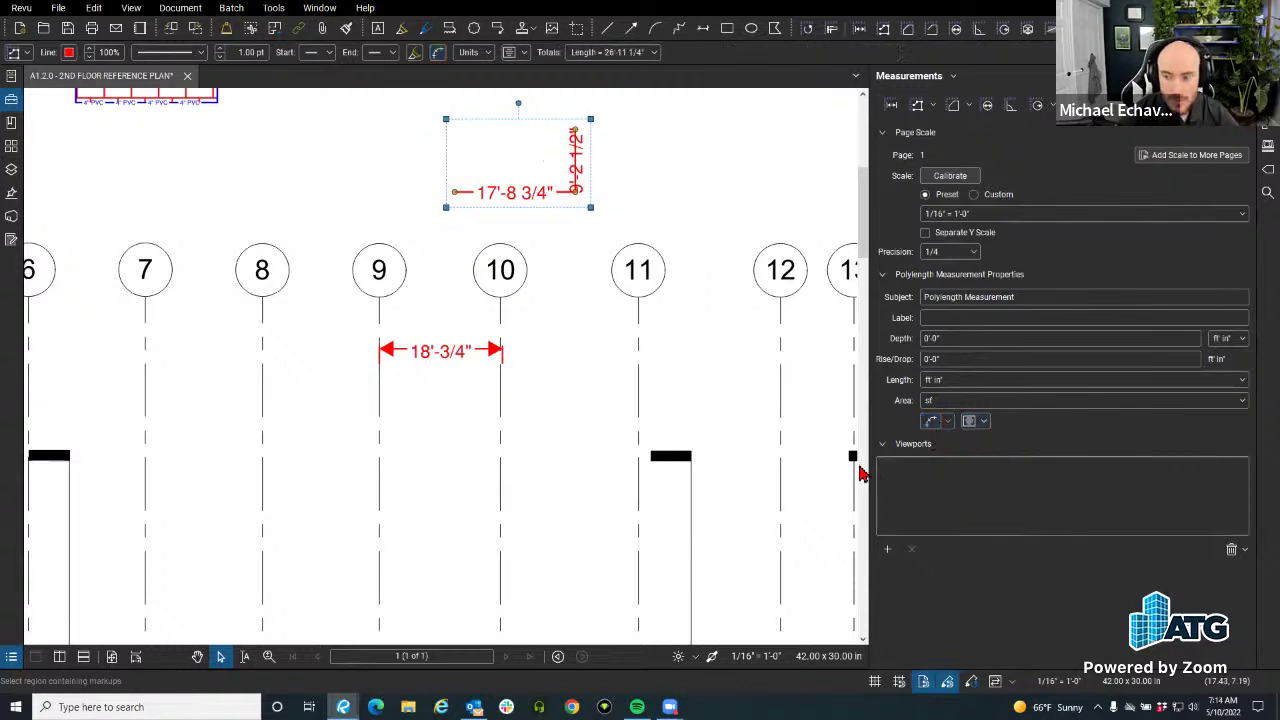
Examine the totals of the L-shaped polylength measurement above gridline 10.
left_click(814, 394)
scroll(557, 400, "down", 3)
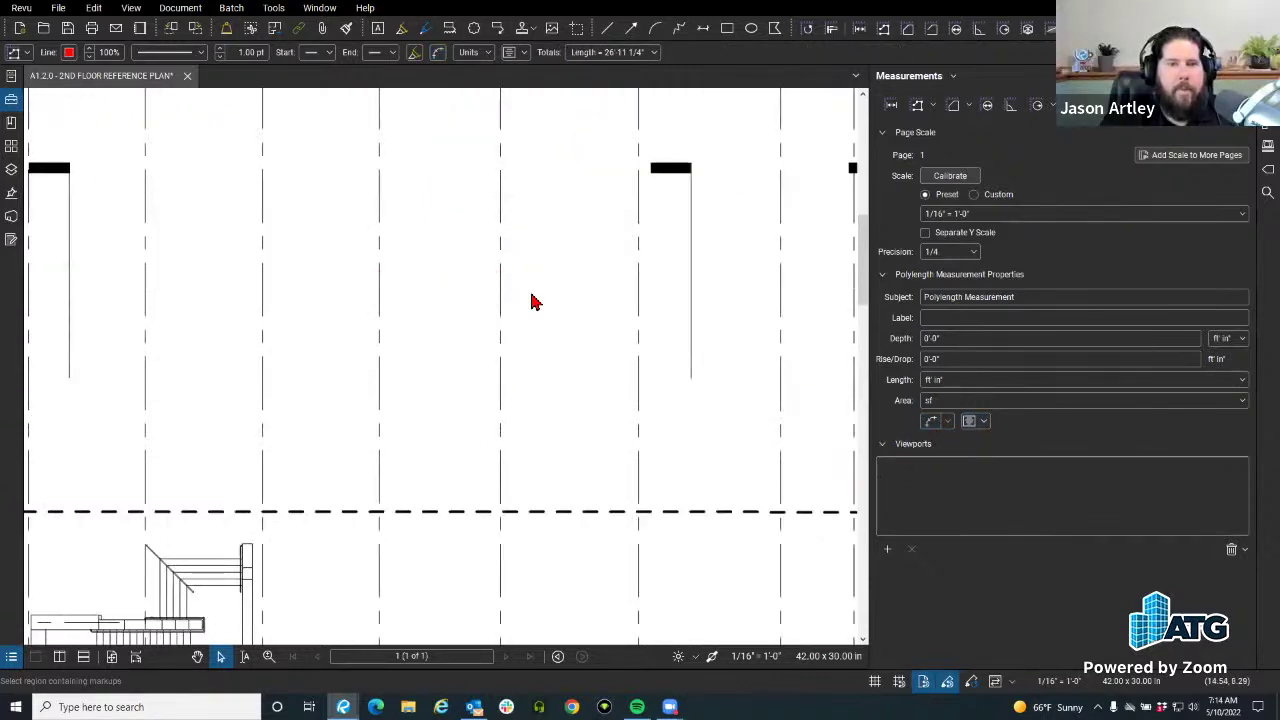
scroll(491, 534, "up", 3)
left_click(111, 656)
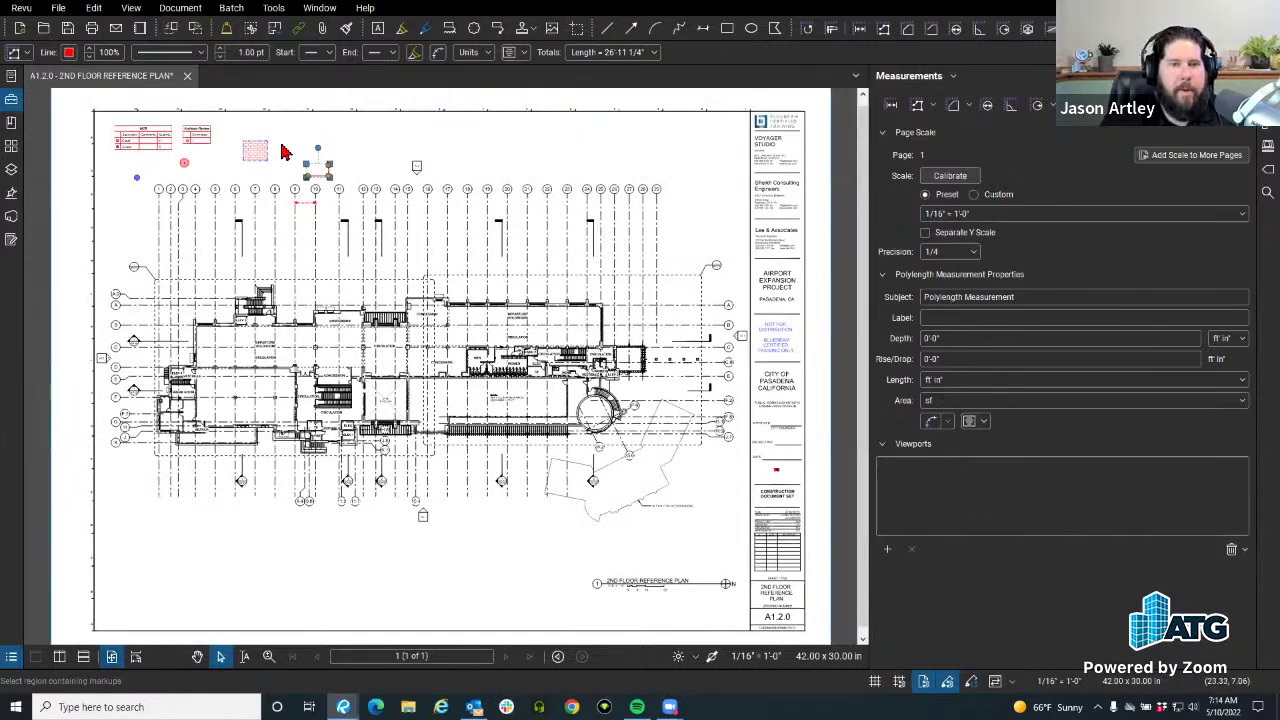
scroll(290, 165, "up", 3)
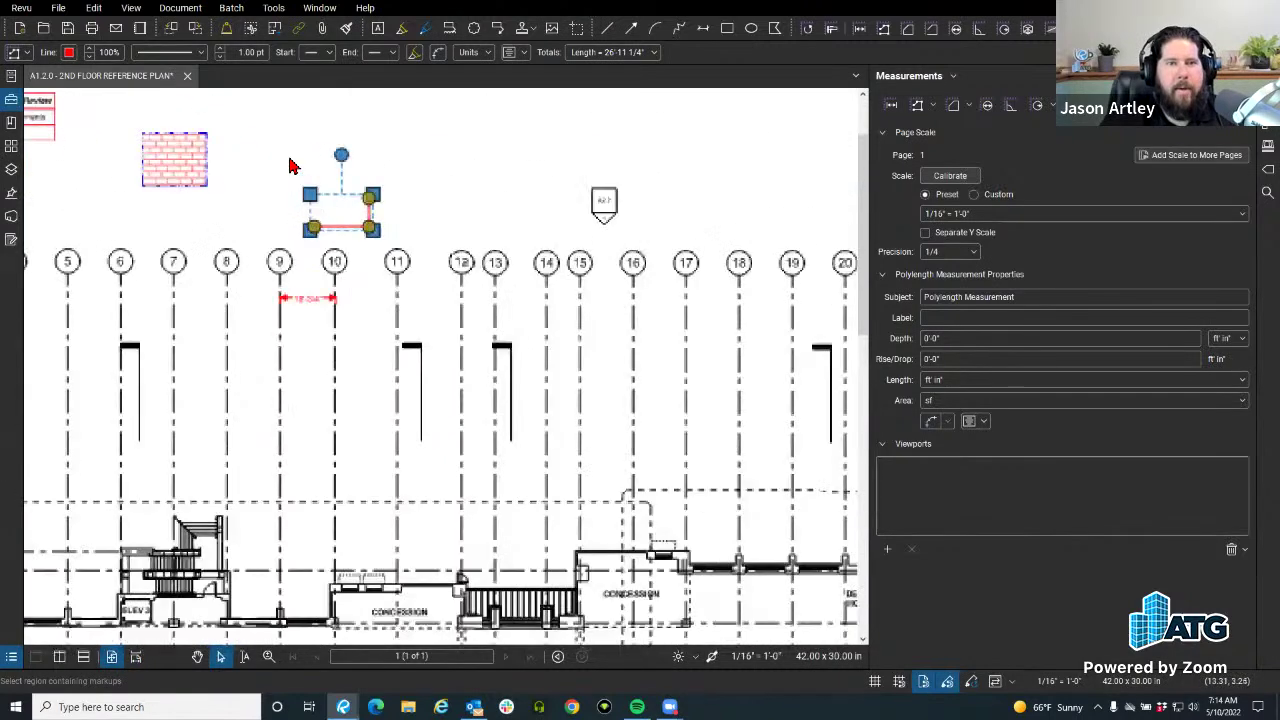
scroll(340, 195, "up", 3)
scroll(363, 317, "up", 2)
left_click_drag(363, 317, 463, 394)
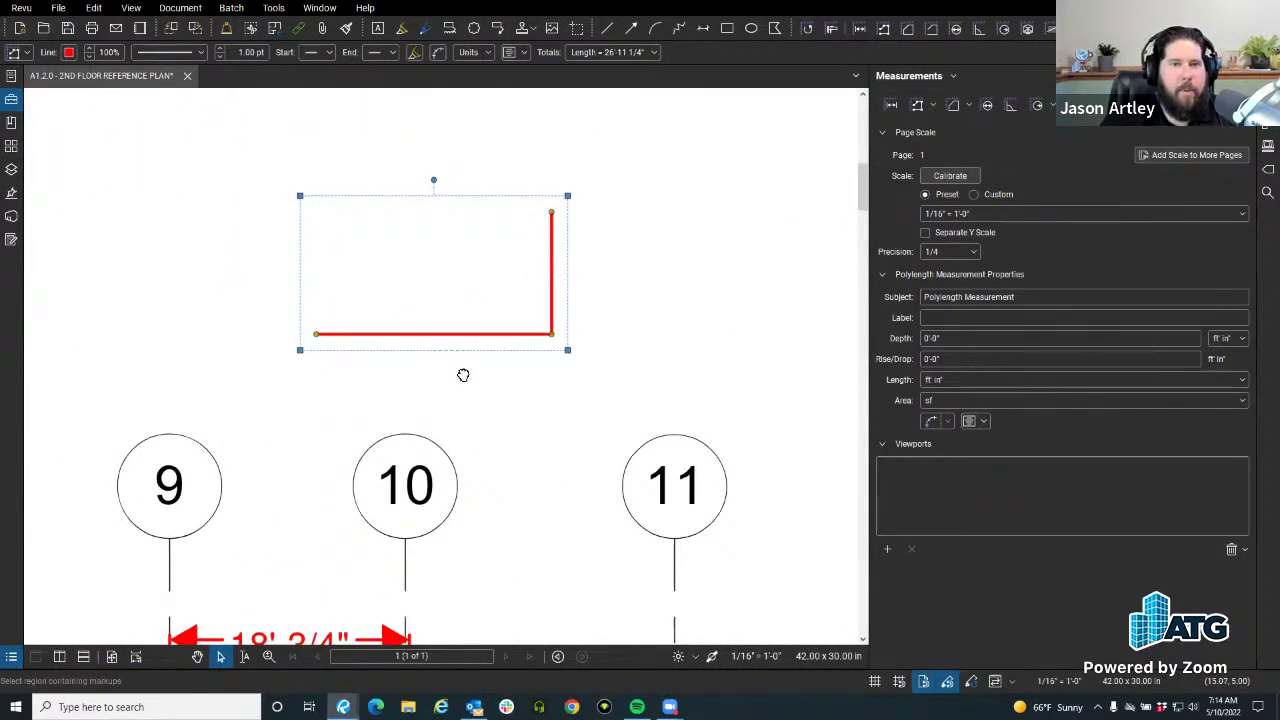
left_click(636, 55)
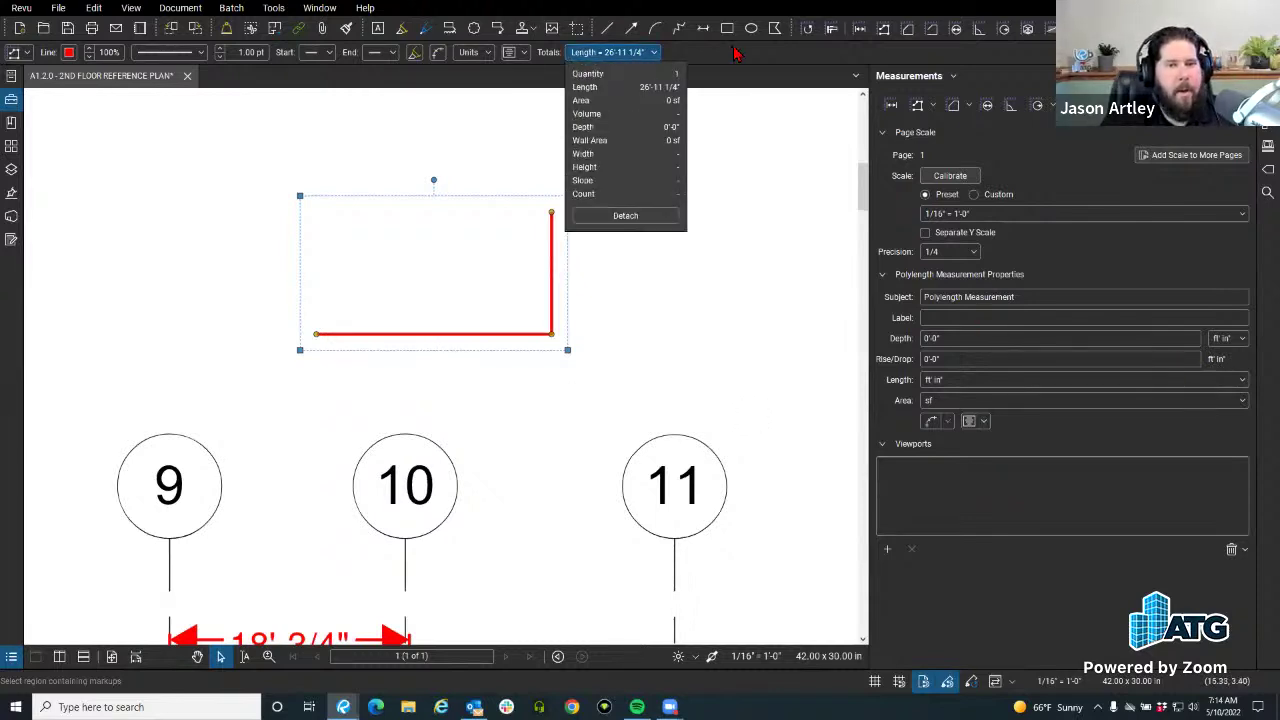
Set the polylength measurement's length unit to mi and show its segment captions.
left_click(470, 52)
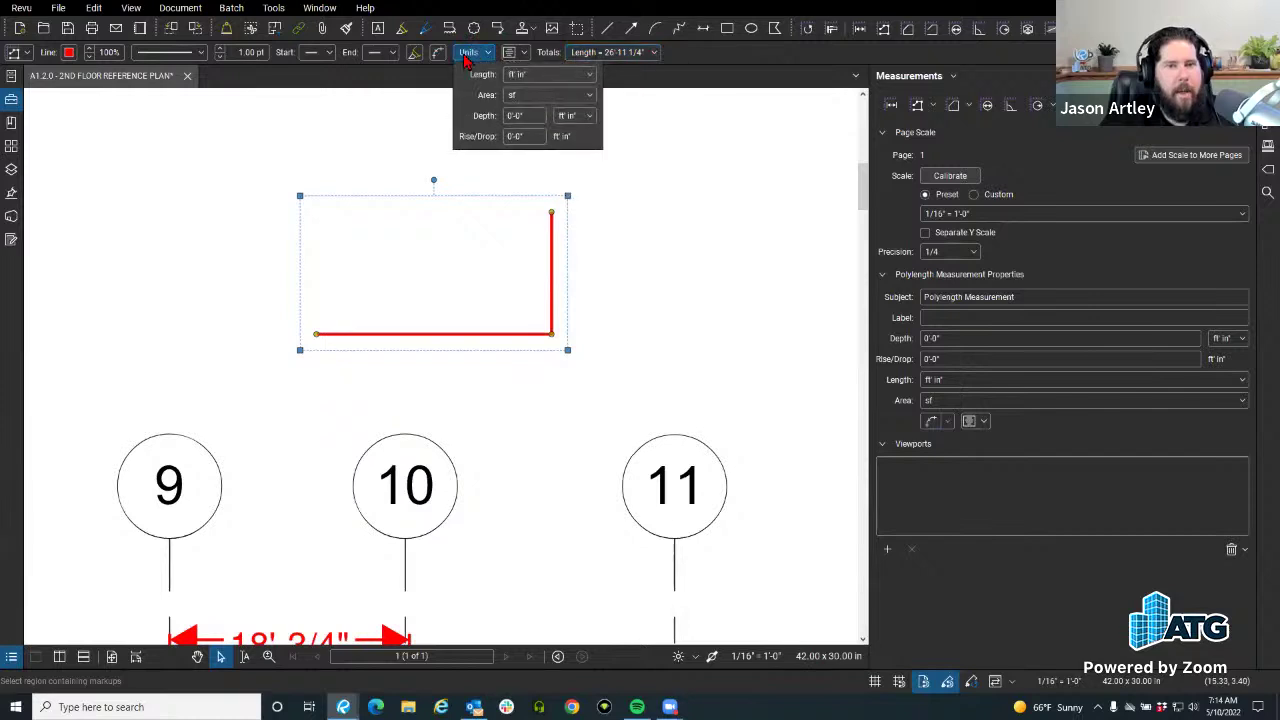
left_click(530, 80)
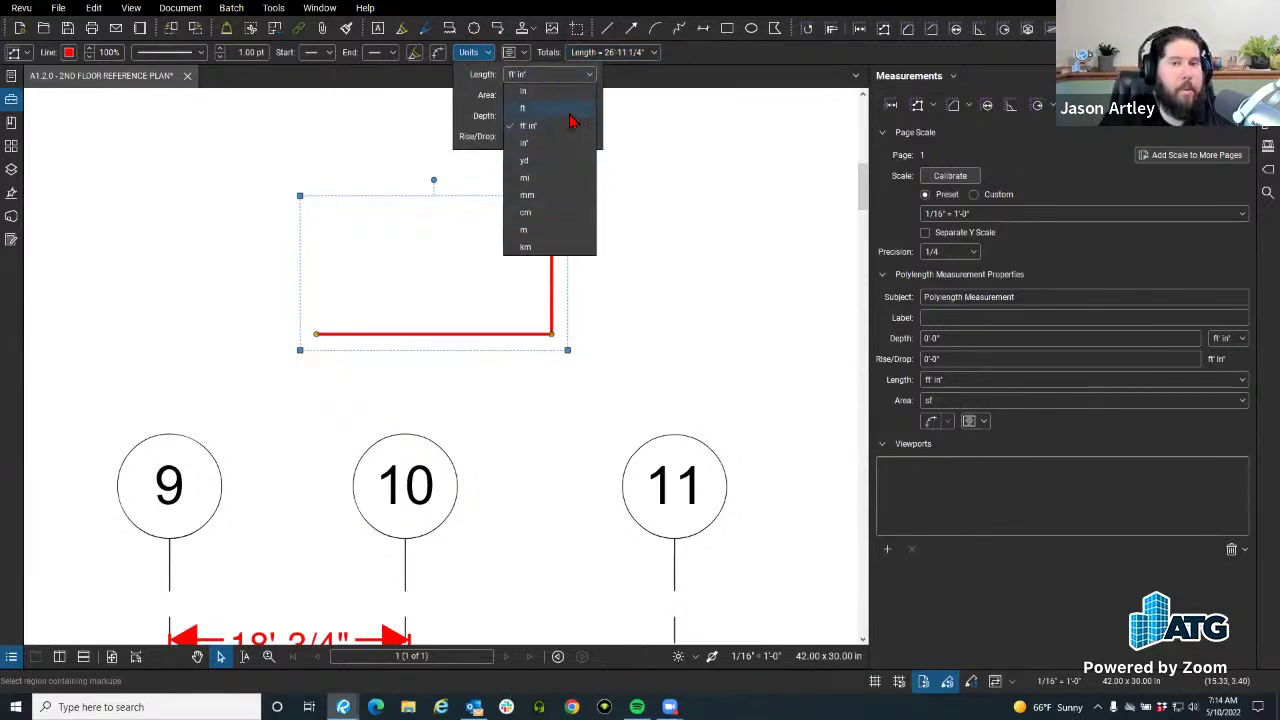
left_click(562, 188)
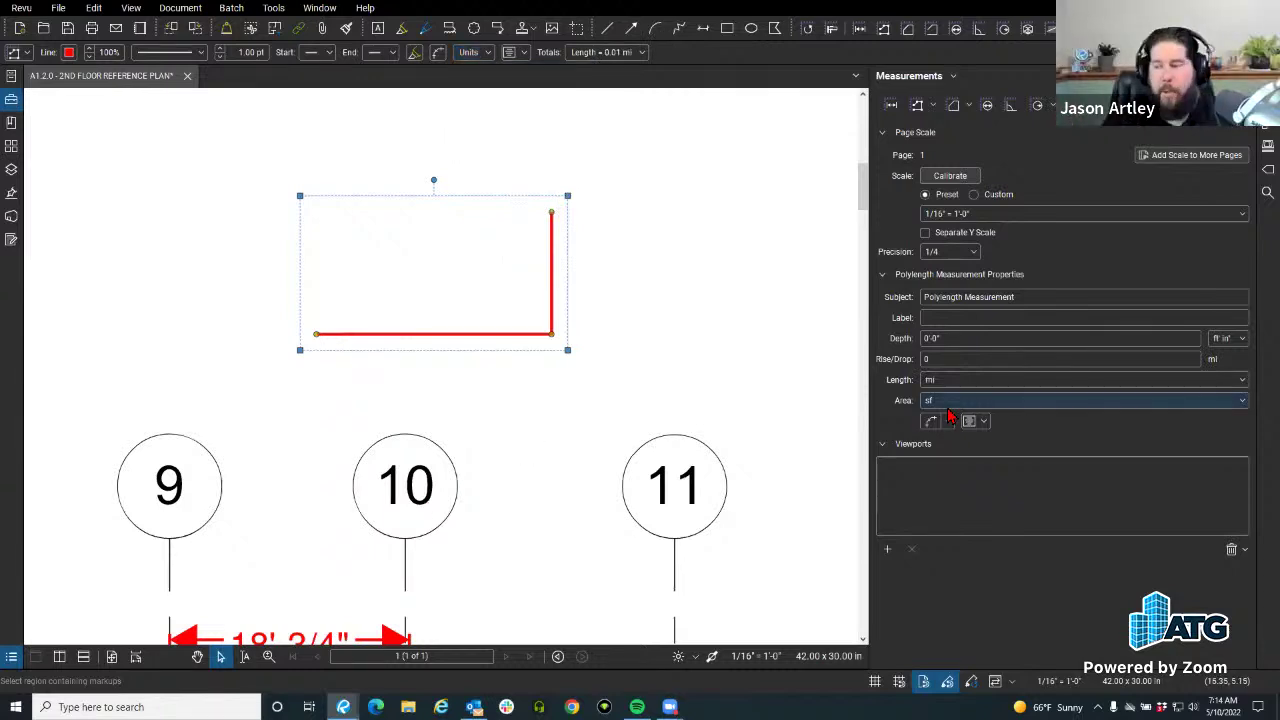
left_click(931, 421)
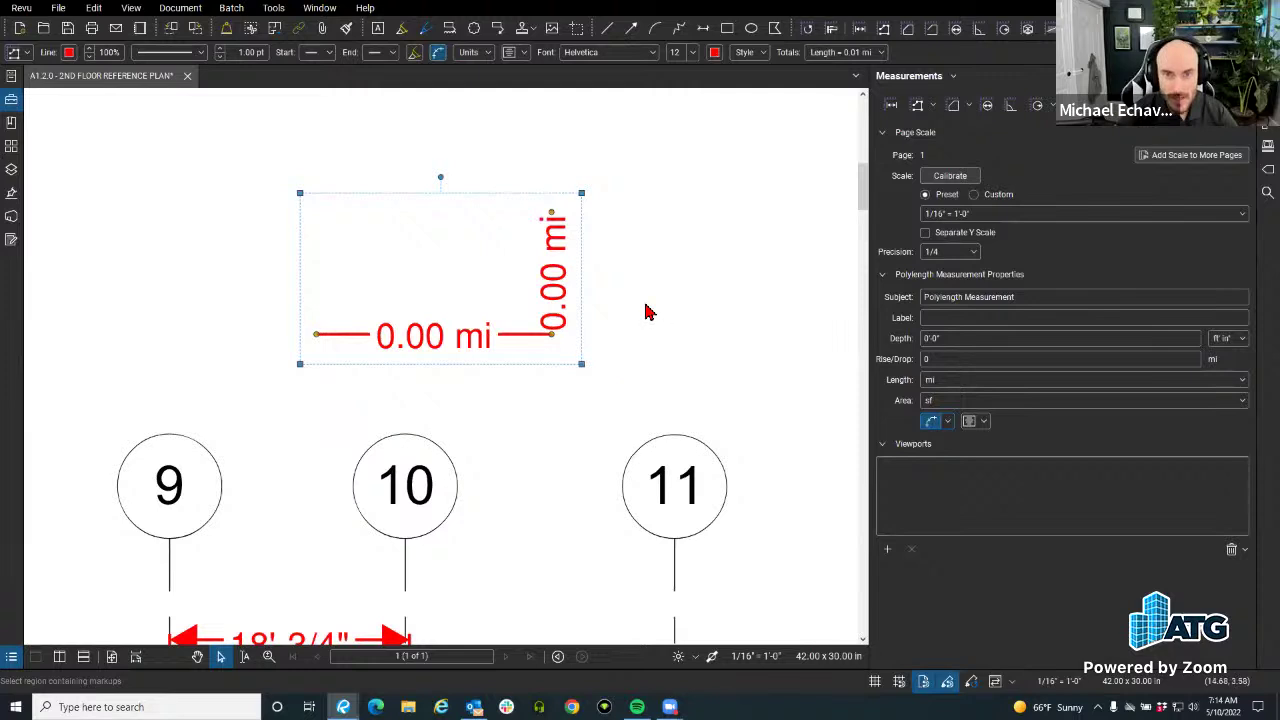
Draw a second L-shaped polylength measurement above gridline 11 with segments of about 13'-6 3/4" and 13'-1 1/2".
left_click(858, 29)
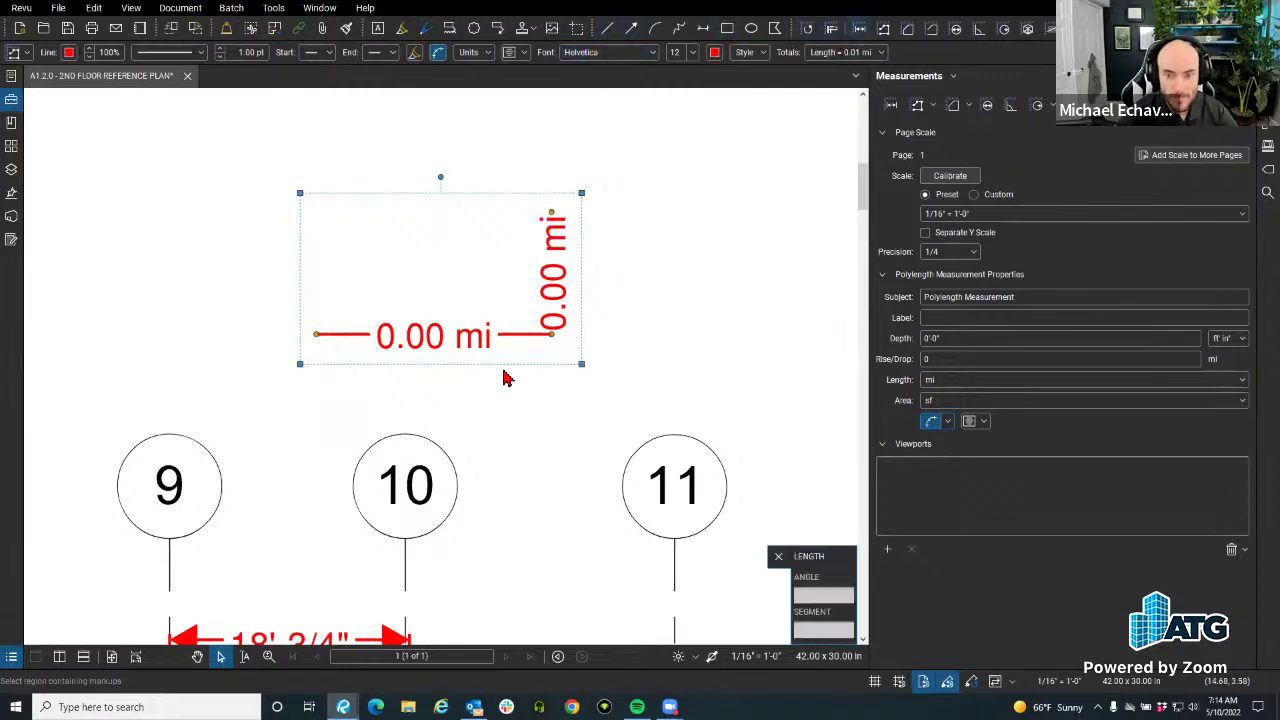
key("shift+alt+n")
left_click(539, 384)
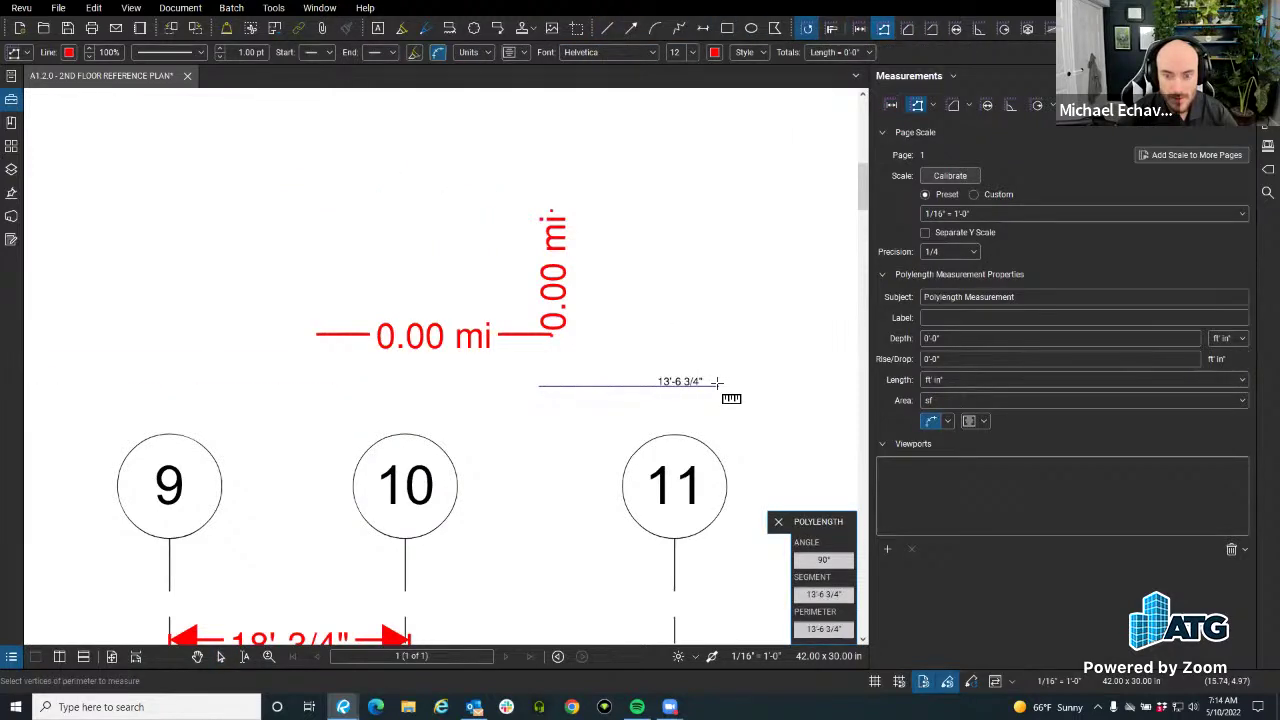
left_click(717, 384)
left_click(719, 216)
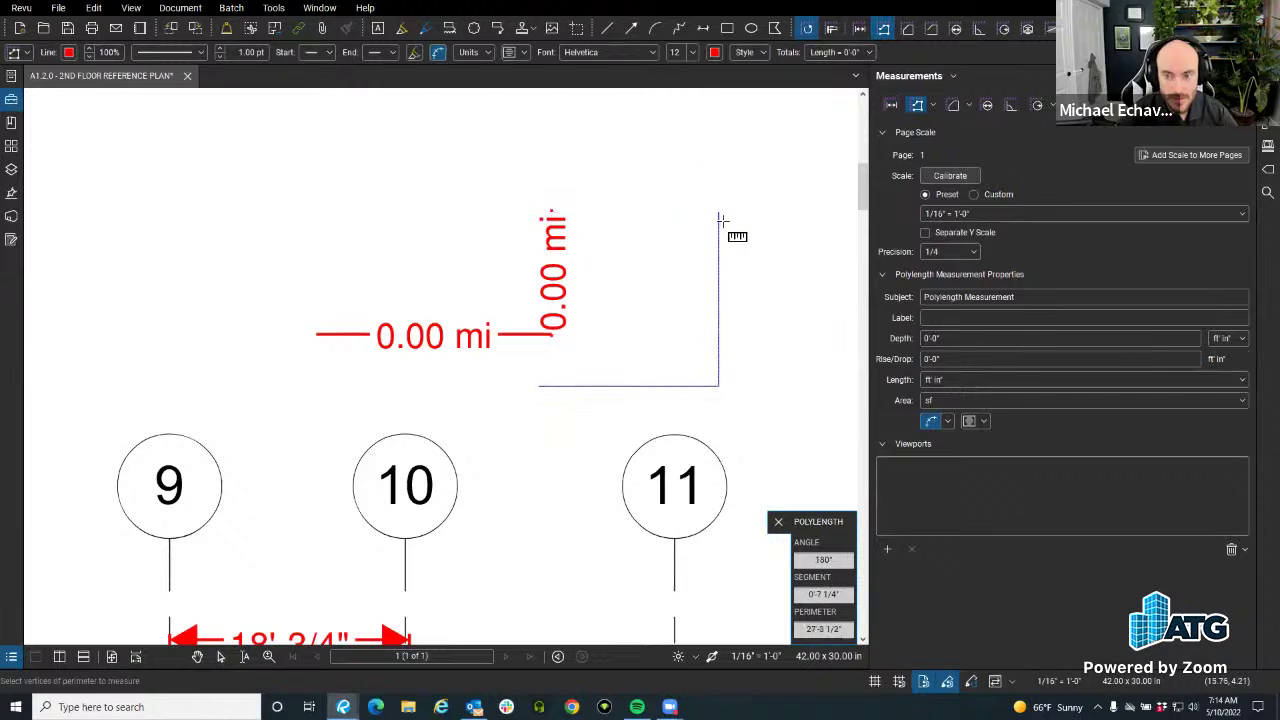
double_click(721, 218)
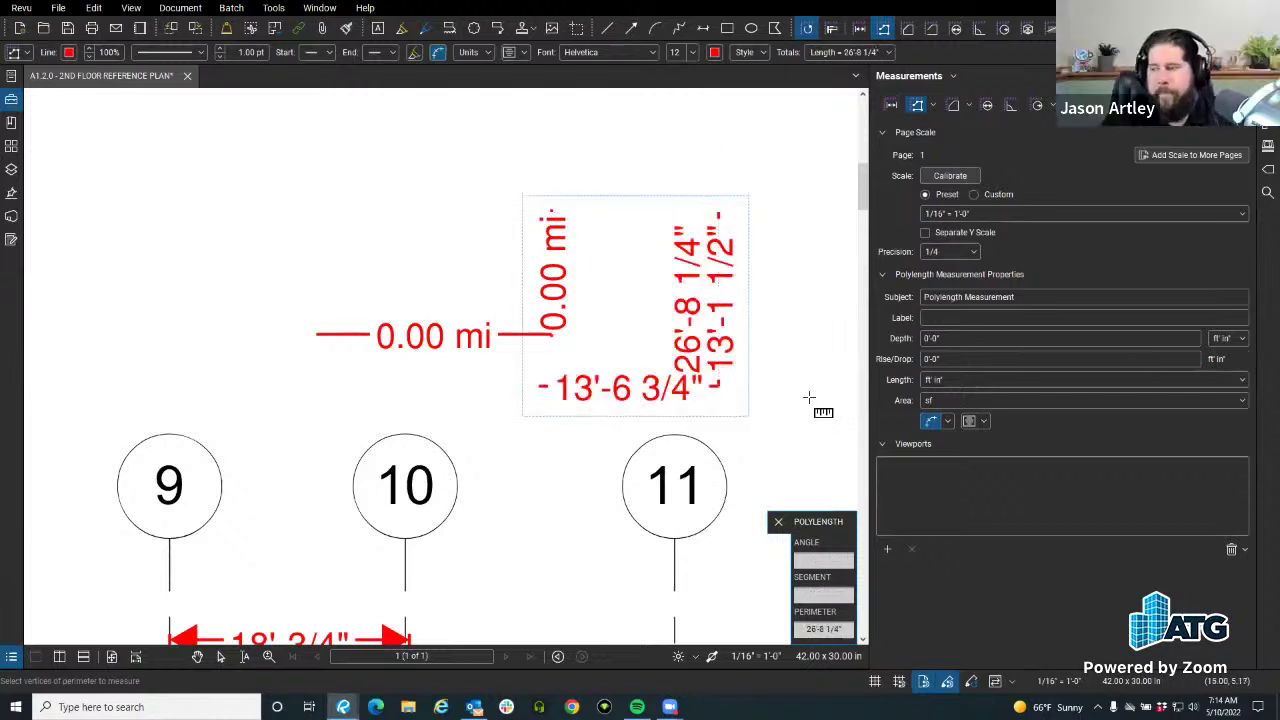
key("Escape")
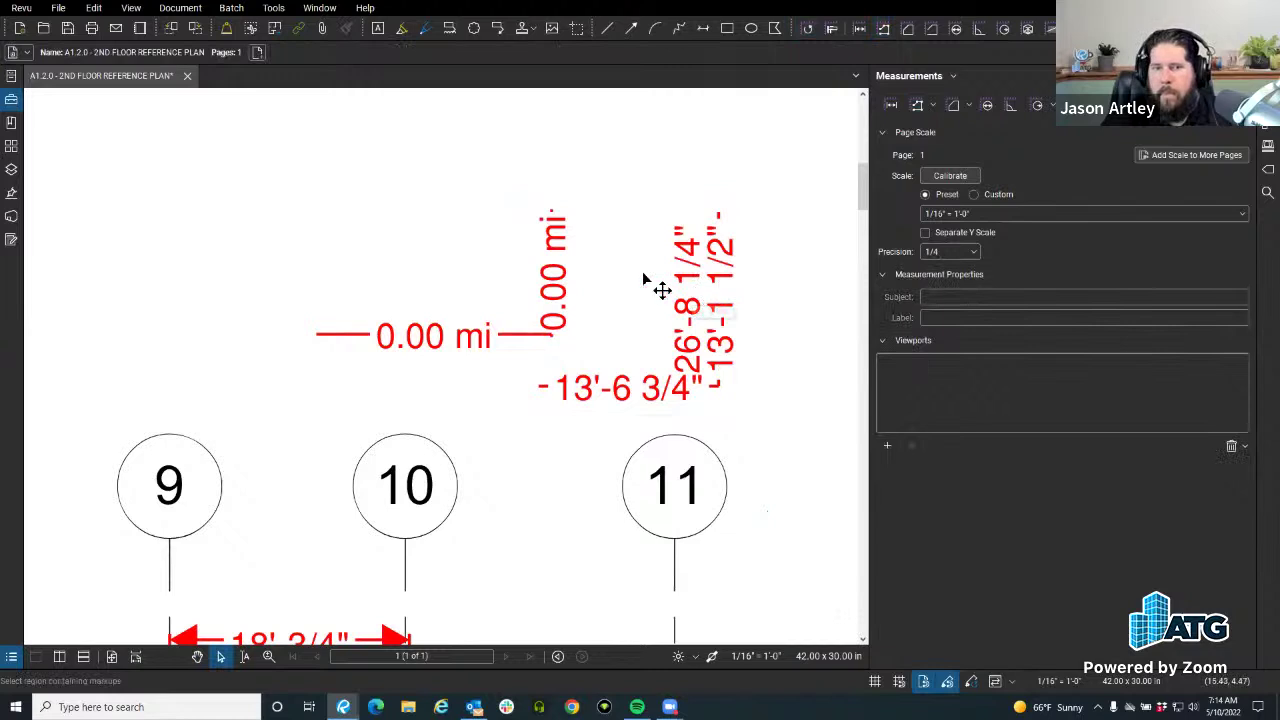
Adjust the upper end vertex of the polylength measurement that uses miles.
left_click(560, 275)
scroll(555, 262, "down", 3)
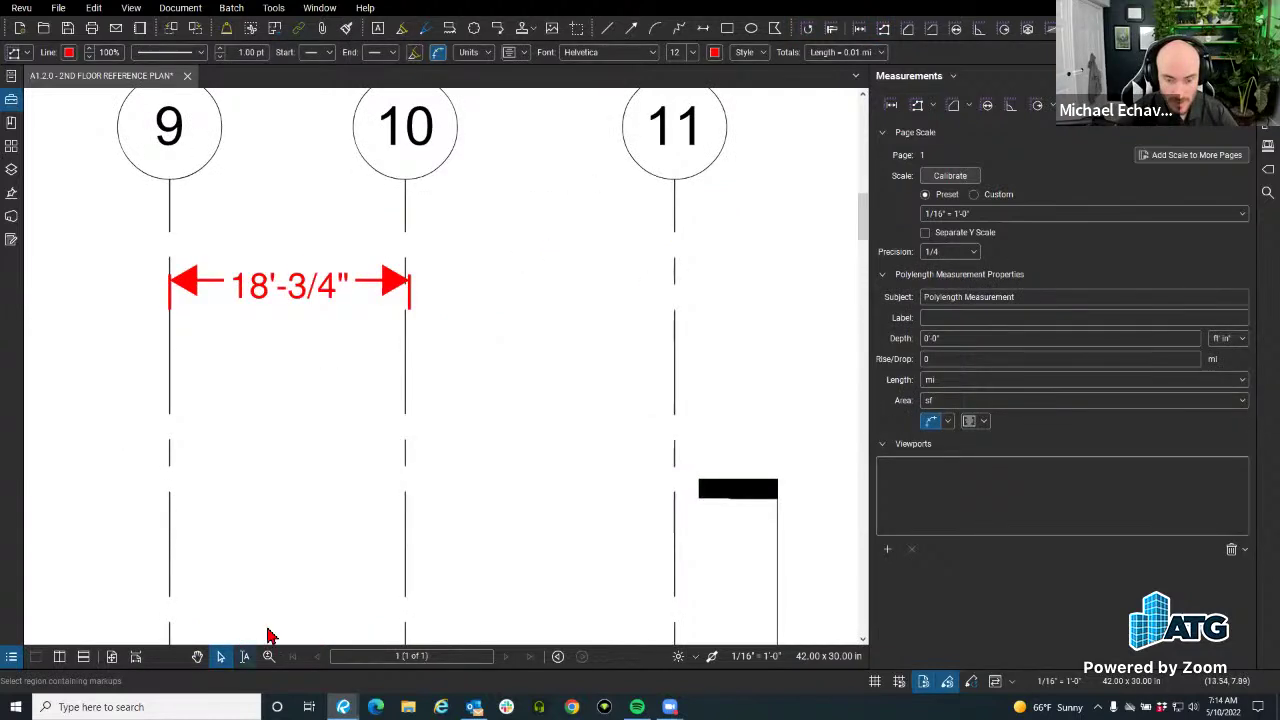
left_click(136, 656)
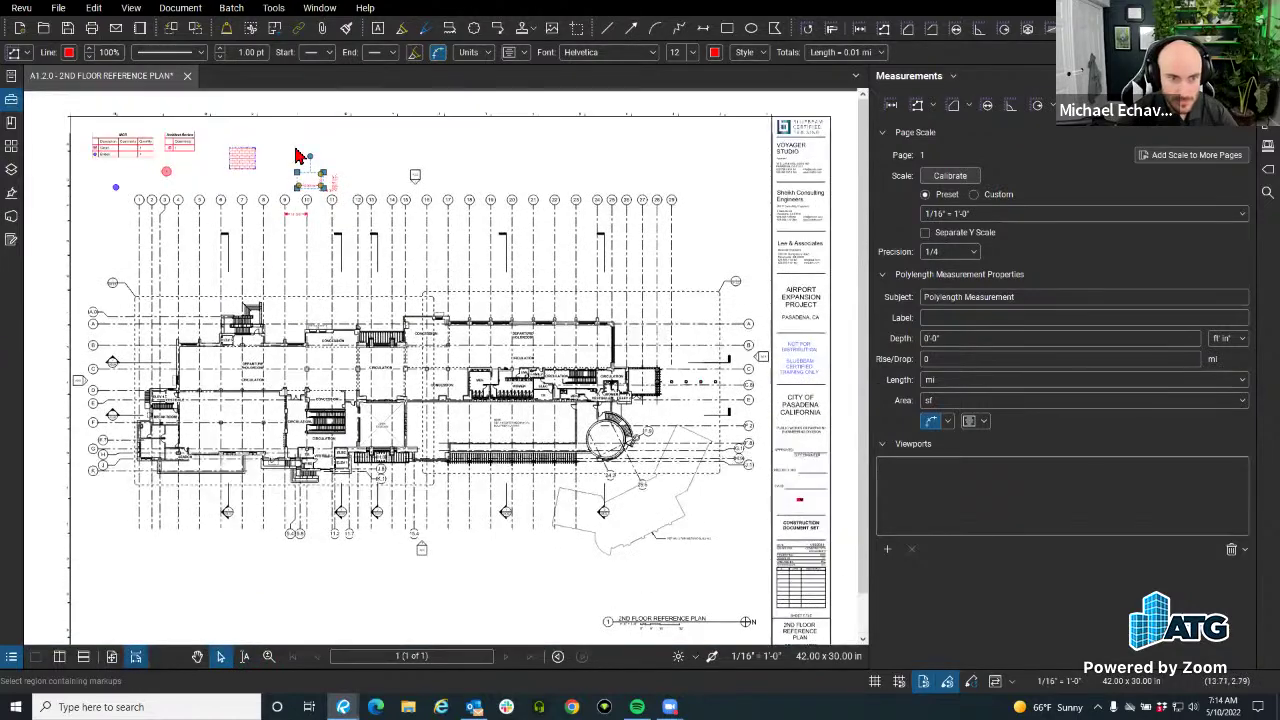
scroll(297, 157, "up", 6)
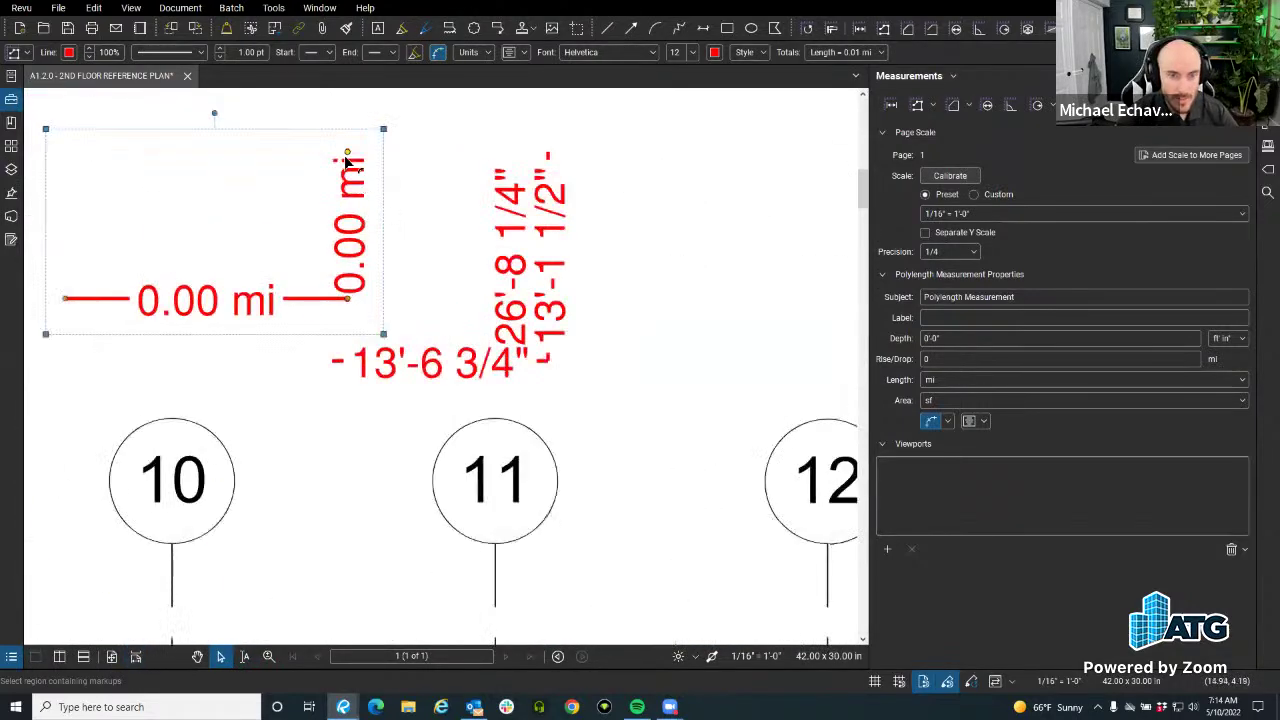
left_click_drag(347, 154, 371, 137)
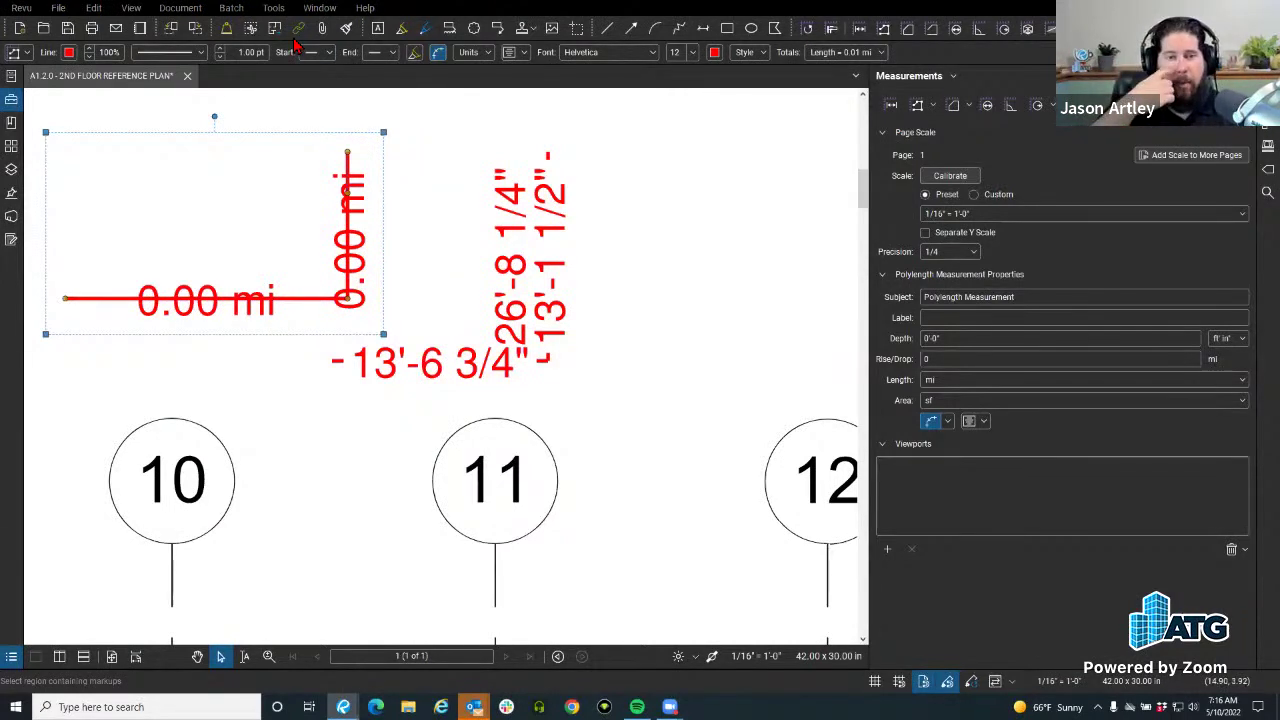
Check for program updates, read the Revu 20.2.70 release notes, and dismiss the update without downloading it.
left_click(365, 8)
left_click(369, 12)
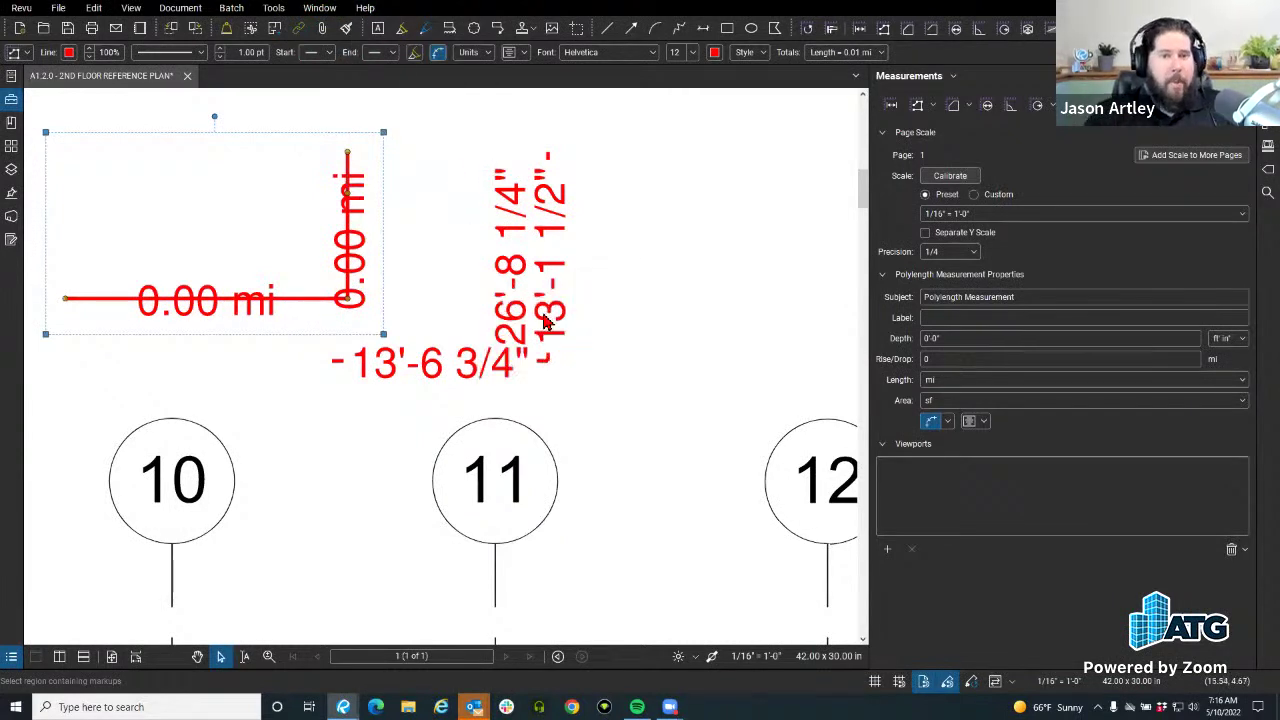
left_click_drag(544, 206, 338, 97)
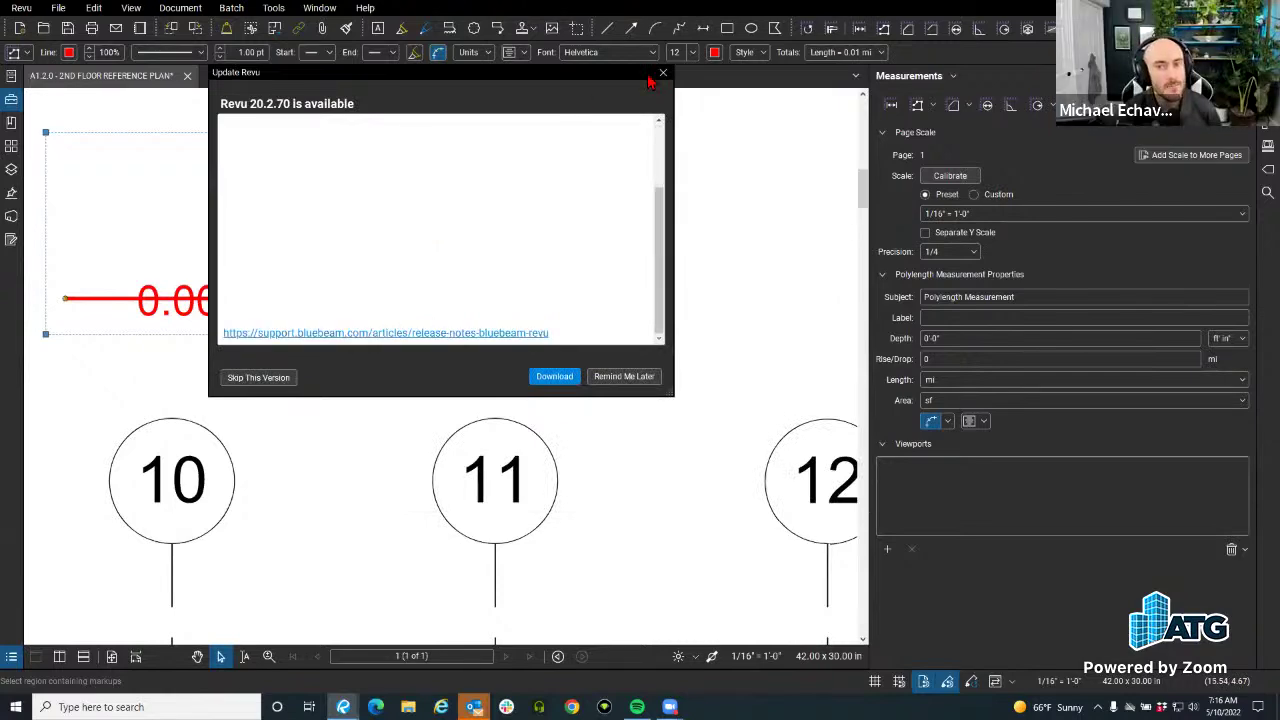
scroll(447, 268, "up", 5)
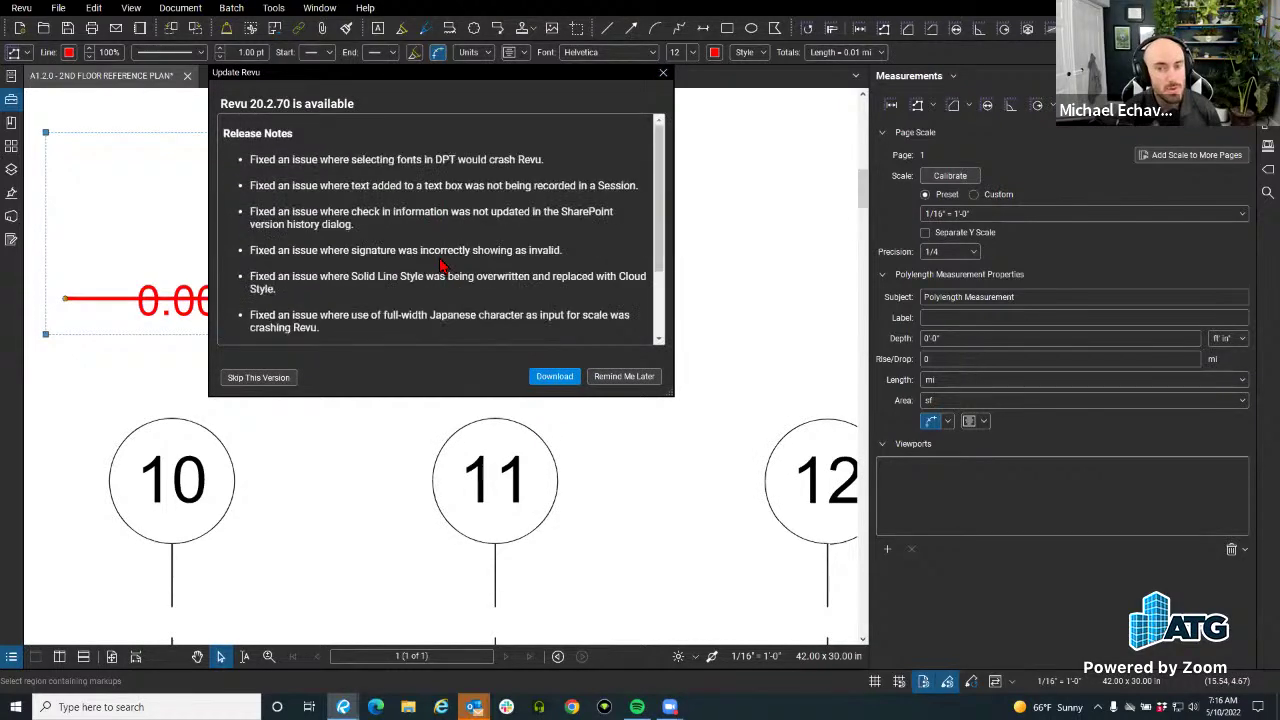
left_click(663, 73)
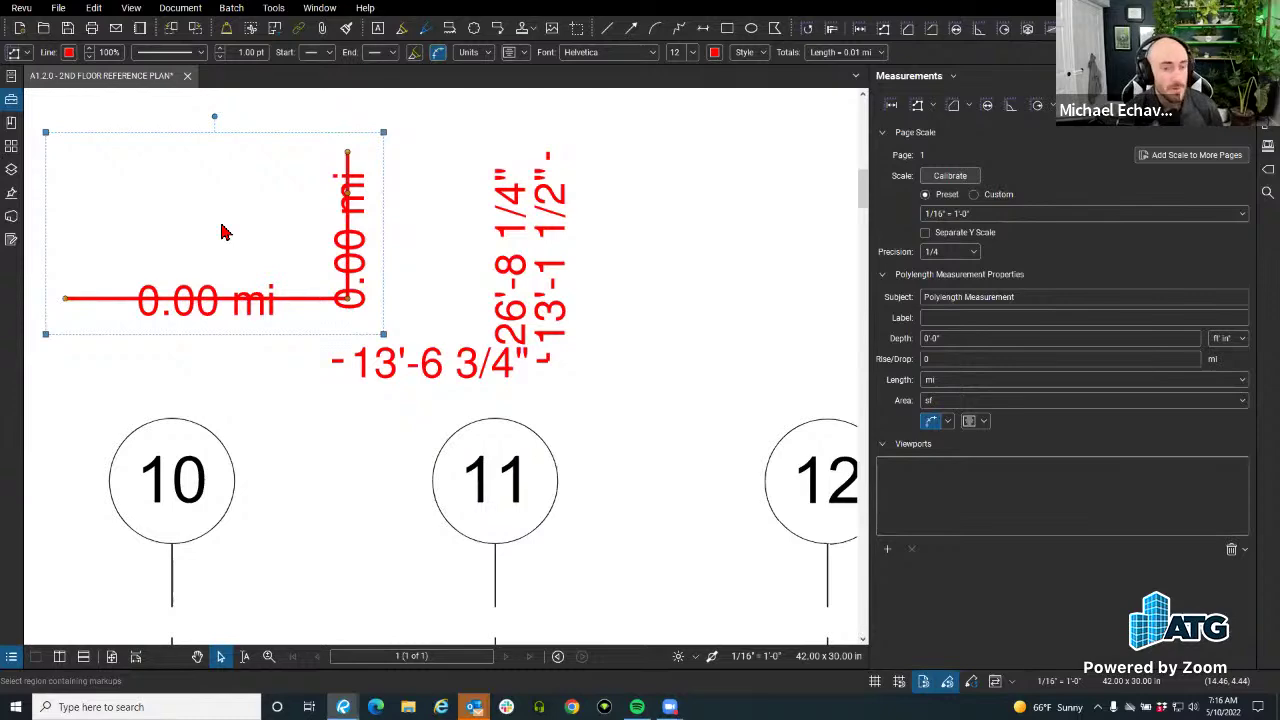
left_click_drag(266, 323, 371, 449)
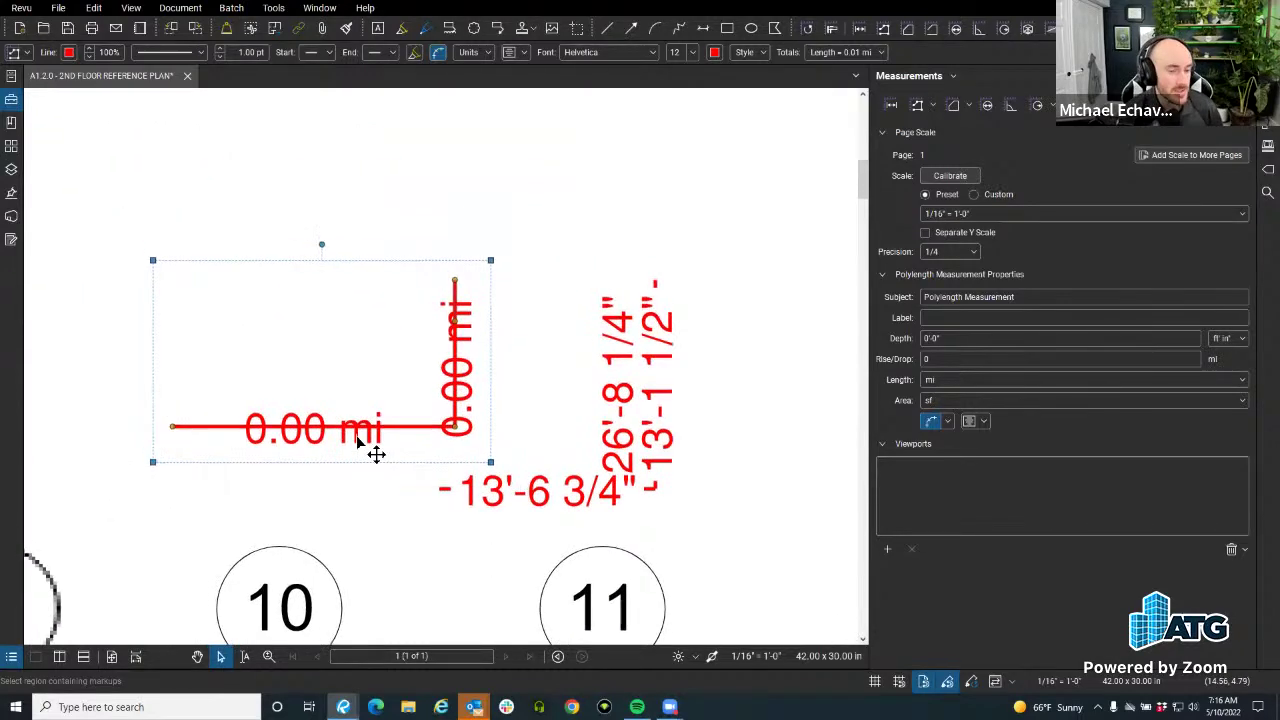
scroll(360, 420, "down", 3)
scroll(363, 410, "up", 2)
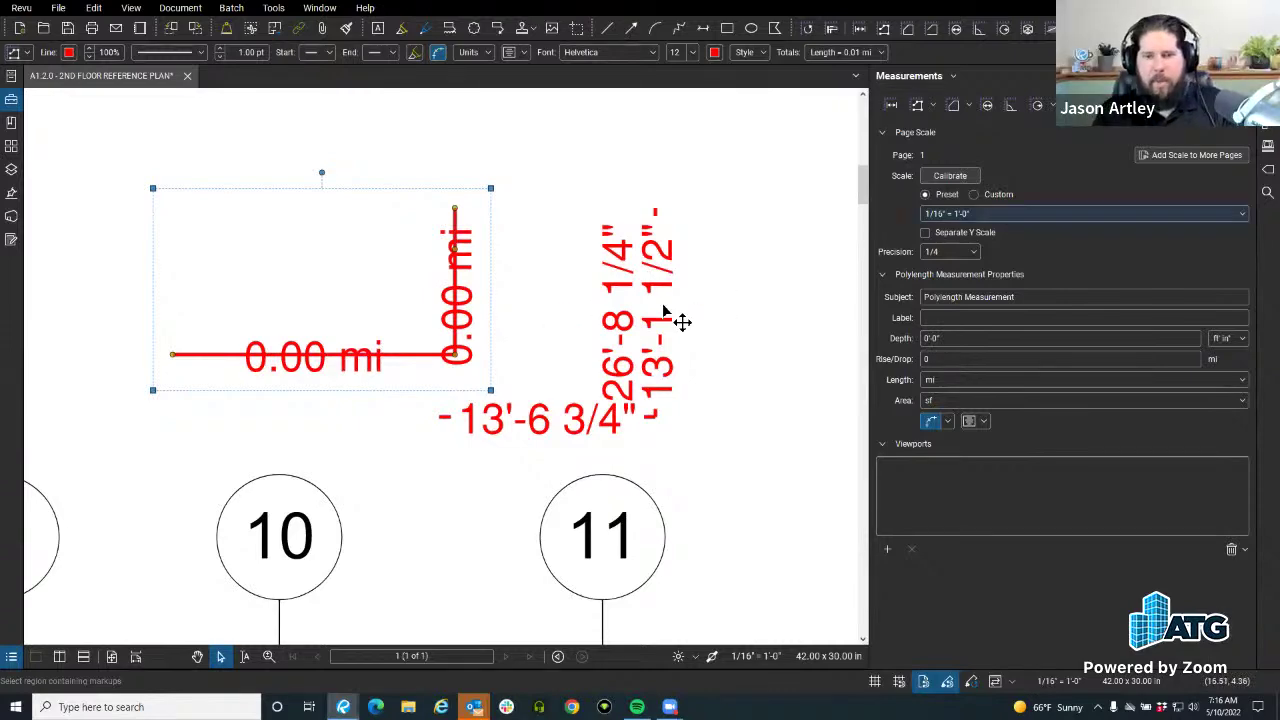
scroll(430, 285, "down", 3)
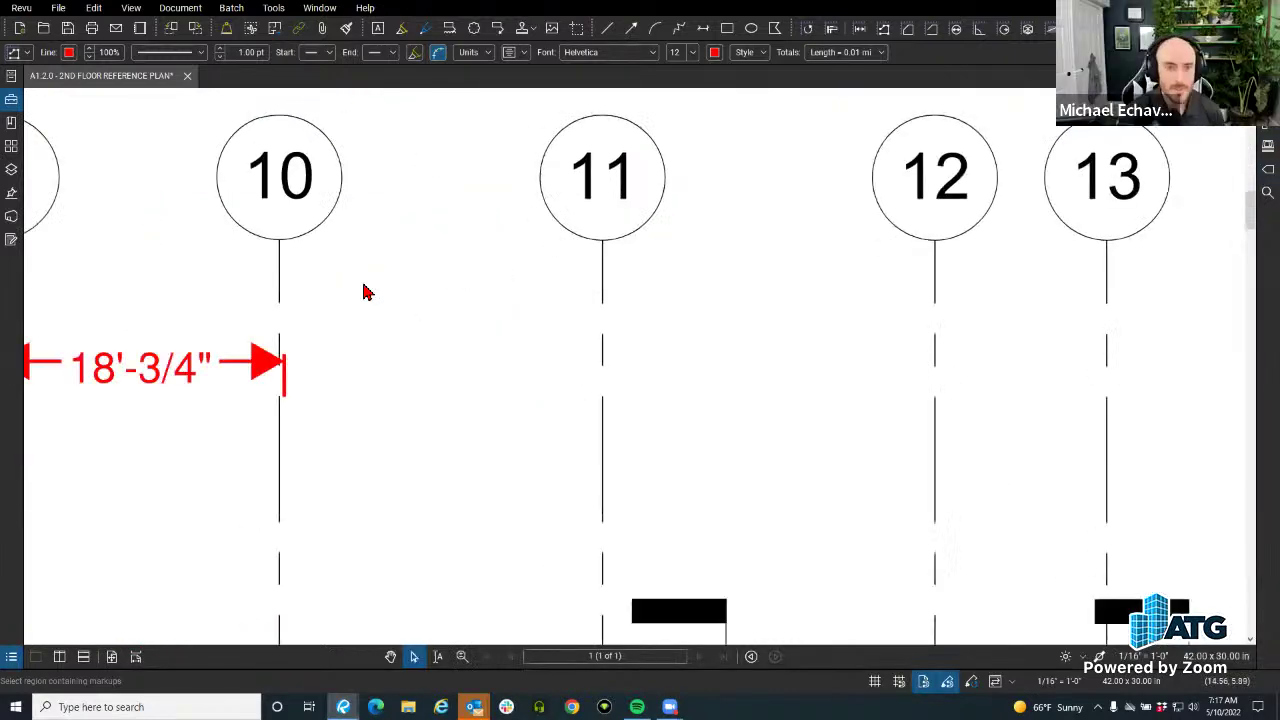
Display the Markups List below the drawing and enlarge it to give the list more room.
left_click(115, 652)
left_click(132, 654)
scroll(445, 284, "down", 3)
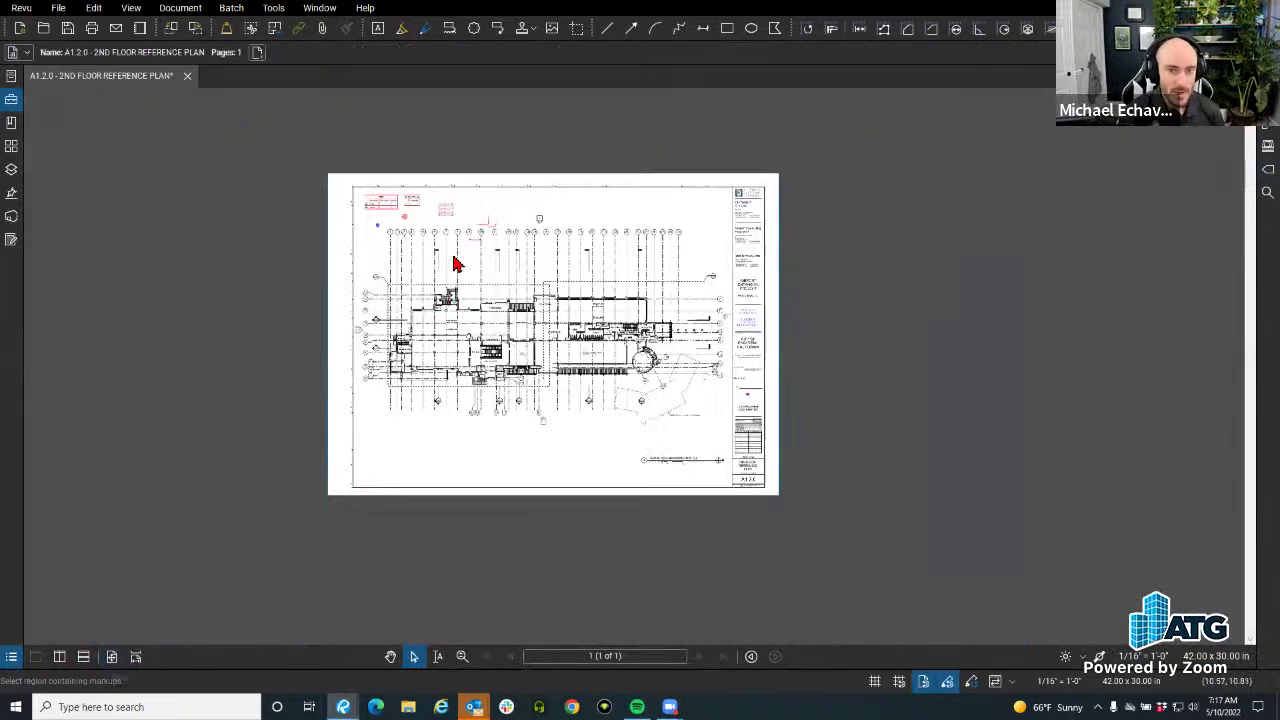
scroll(435, 288, "up", 5)
left_click_drag(609, 313, 561, 301)
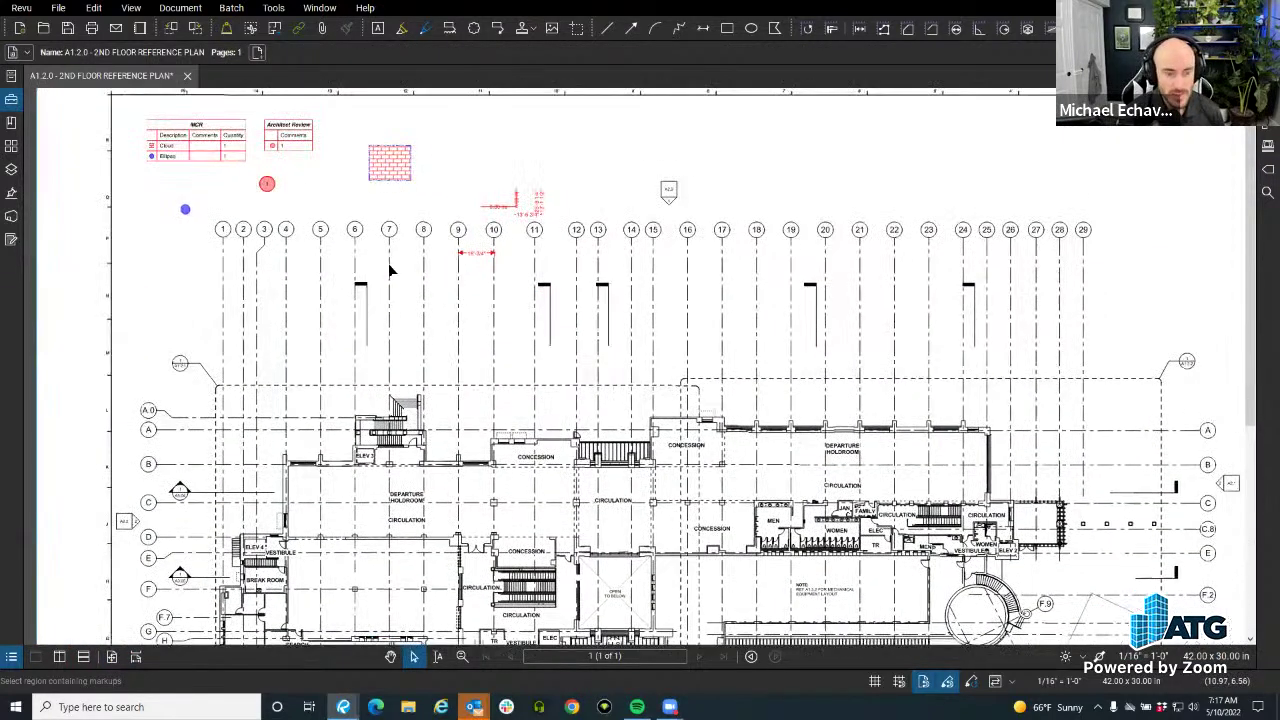
left_click(11, 657)
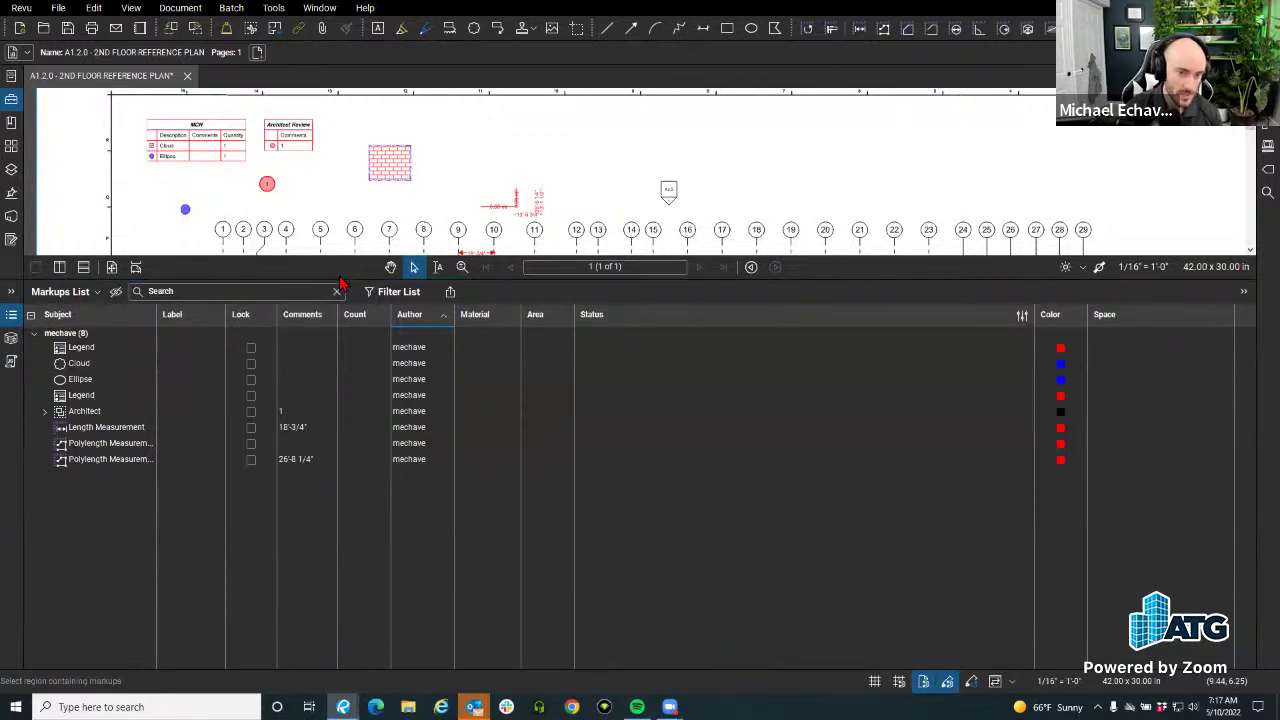
mouse_move(343, 280)
left_mouse_down()
mouse_move(350, 568)
mouse_move(357, 90)
mouse_move(364, 310)
mouse_move(354, 140)
mouse_move(340, 612)
mouse_move(318, 614)
mouse_move(330, 151)
mouse_move(345, 230)
left_mouse_up()
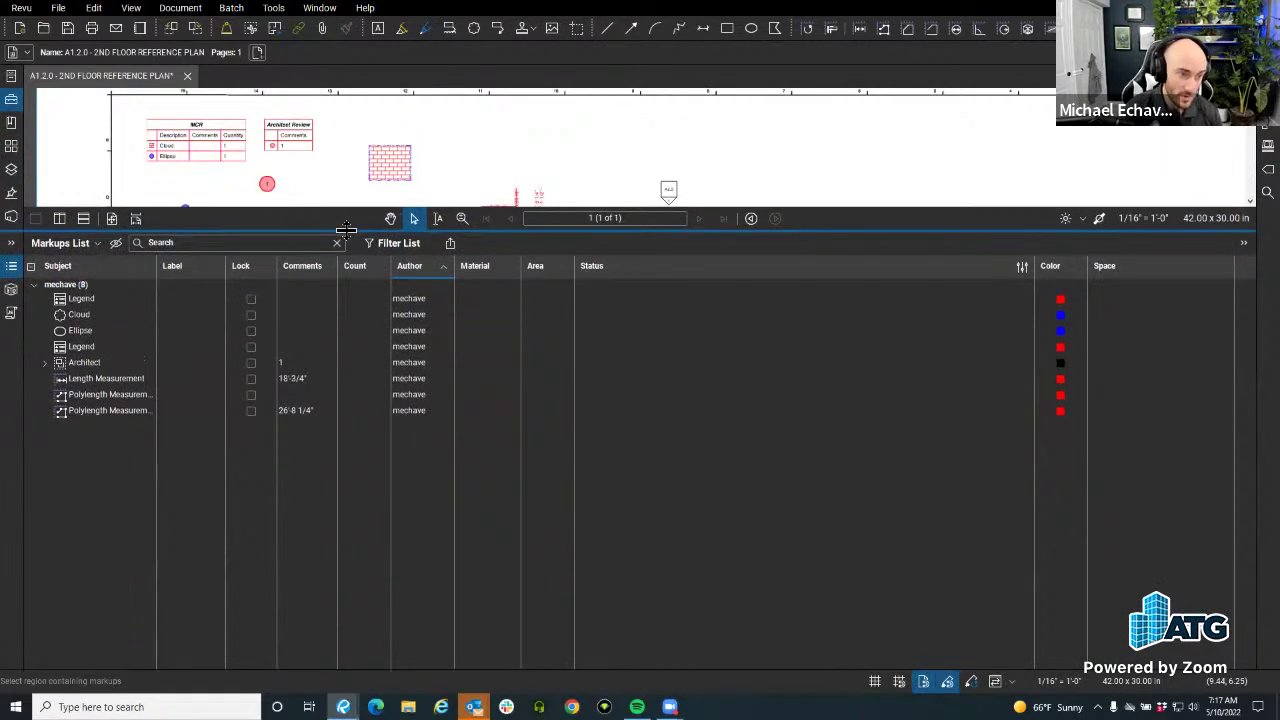
Review the attachment options for the Markups List, hide the list and display it again below the drawing.
right_click(28, 269)
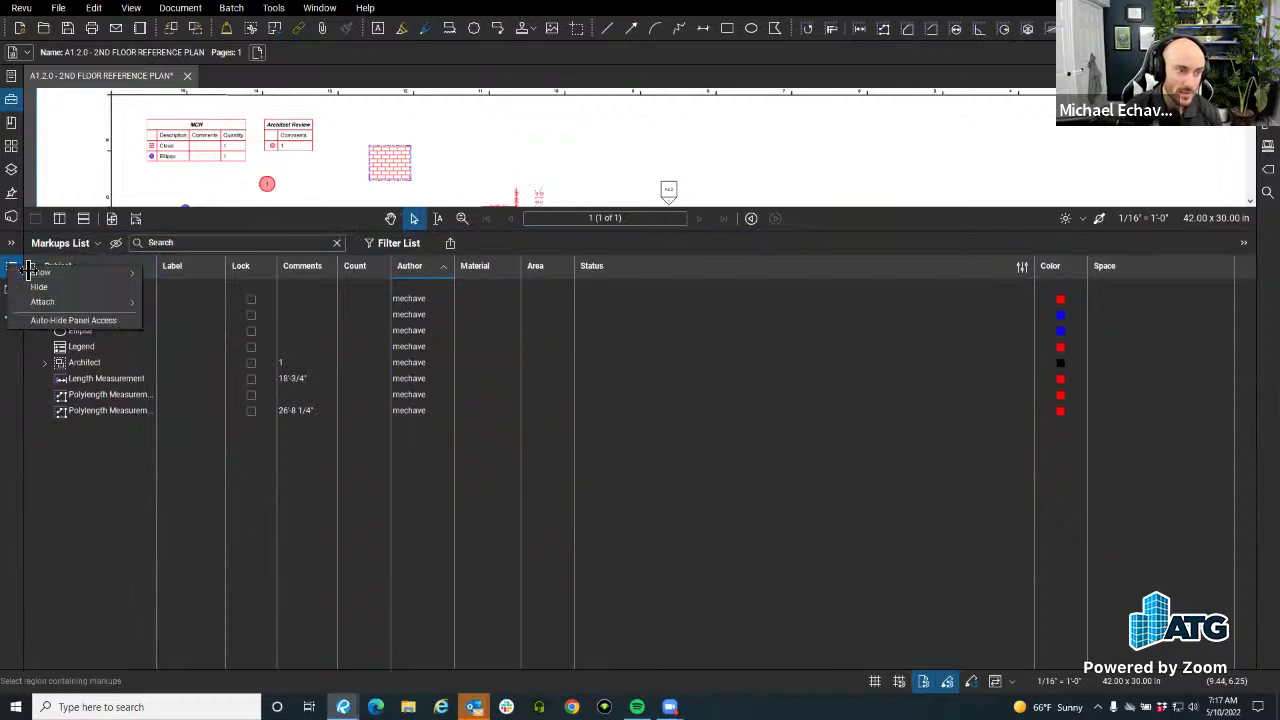
mouse_move(60, 302)
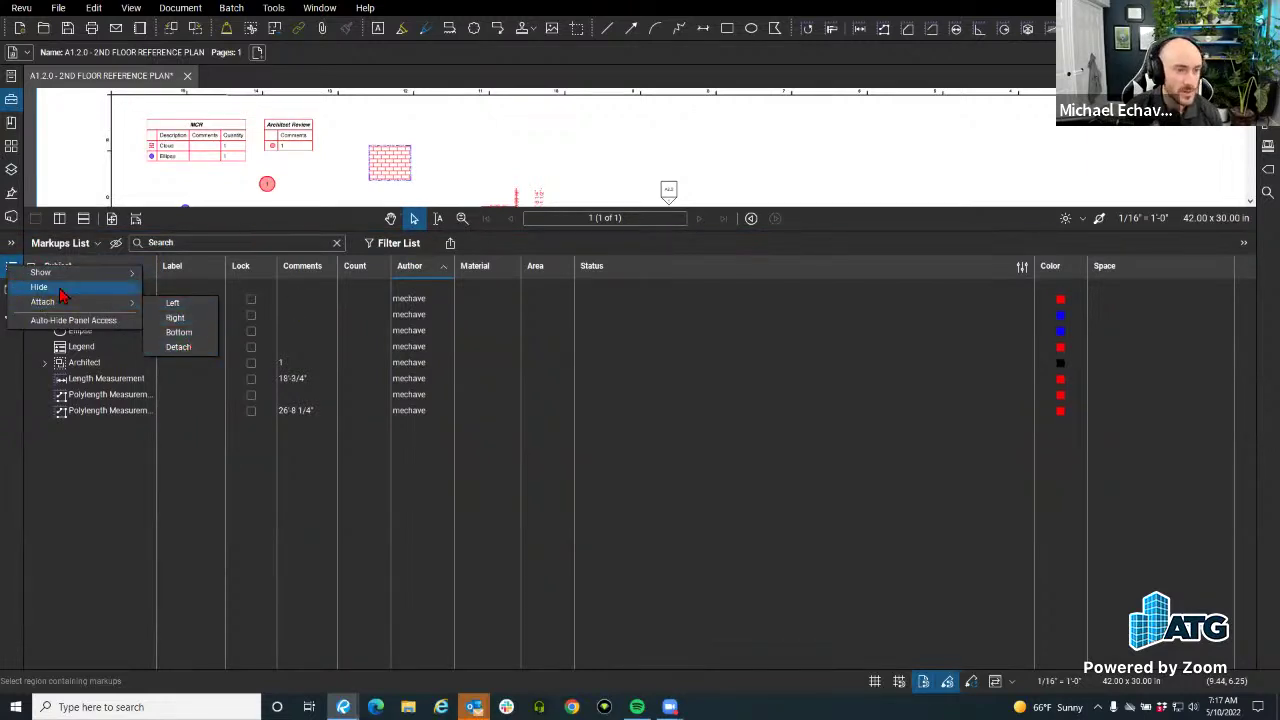
left_click(9, 265)
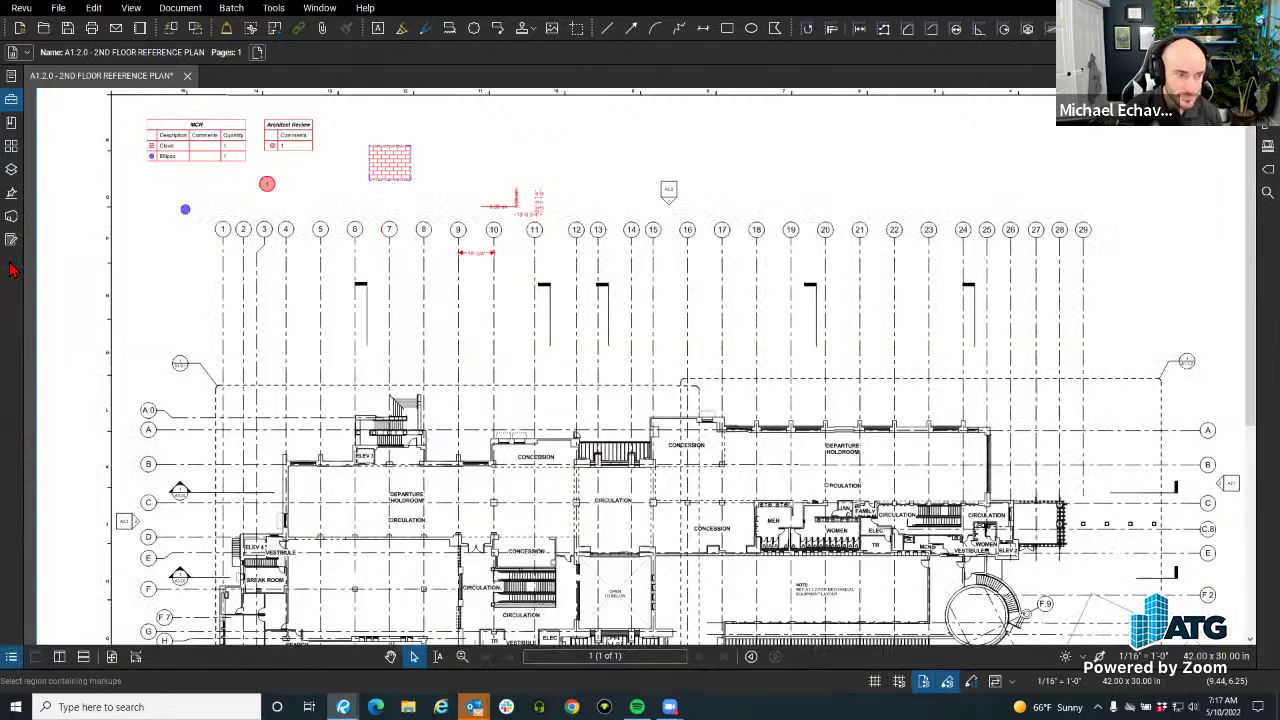
left_click(9, 654)
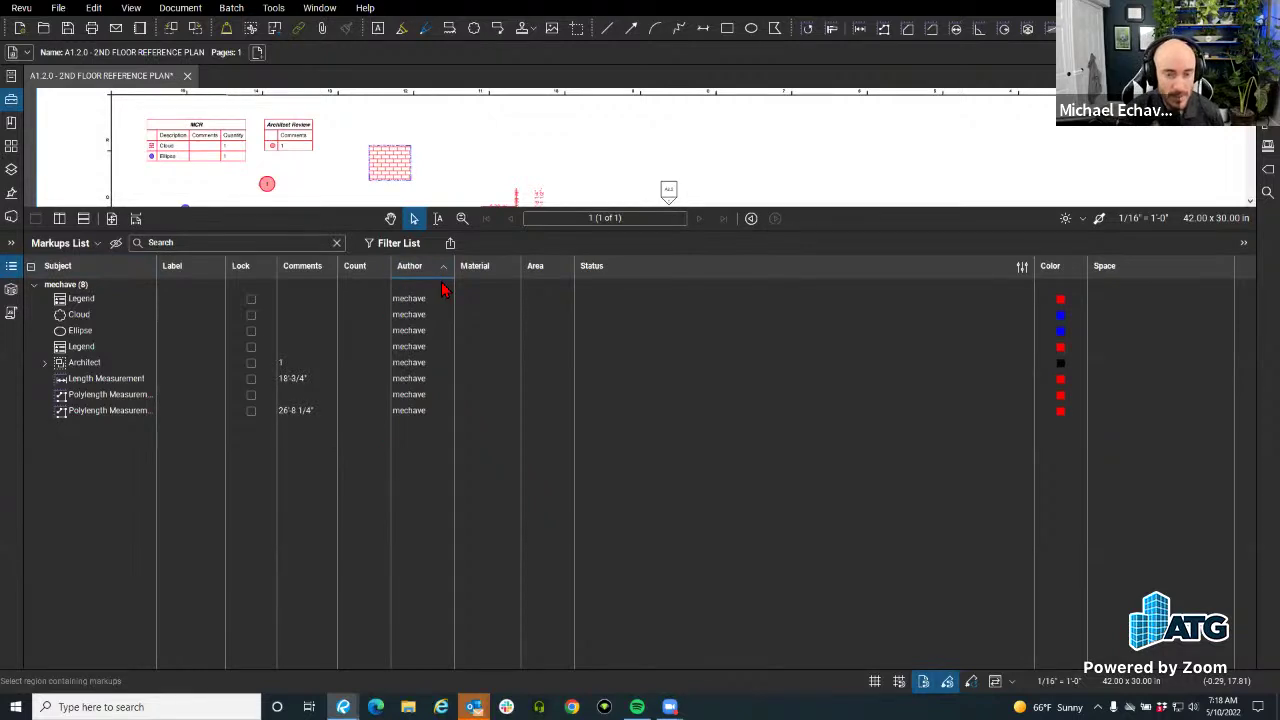
Group the Markups List by Subject, try the reverse order, return it to ascending order, and narrow the Author column.
left_click(62, 268)
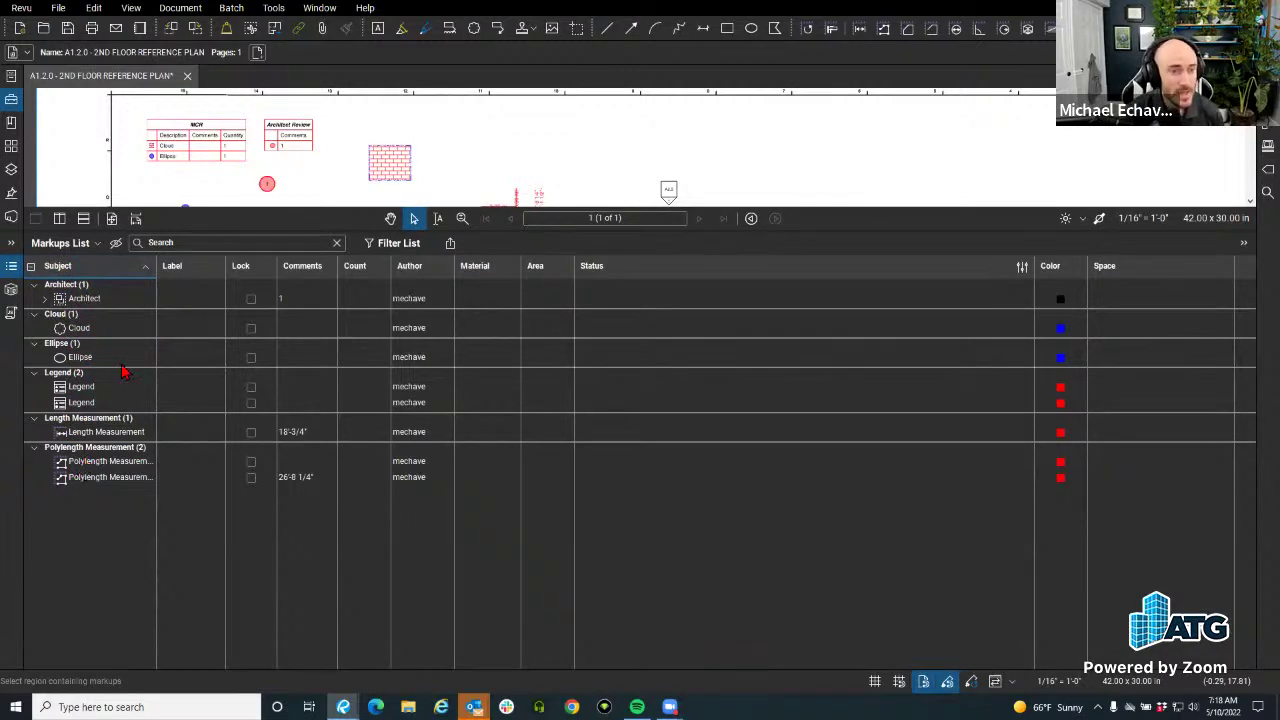
left_click(145, 275)
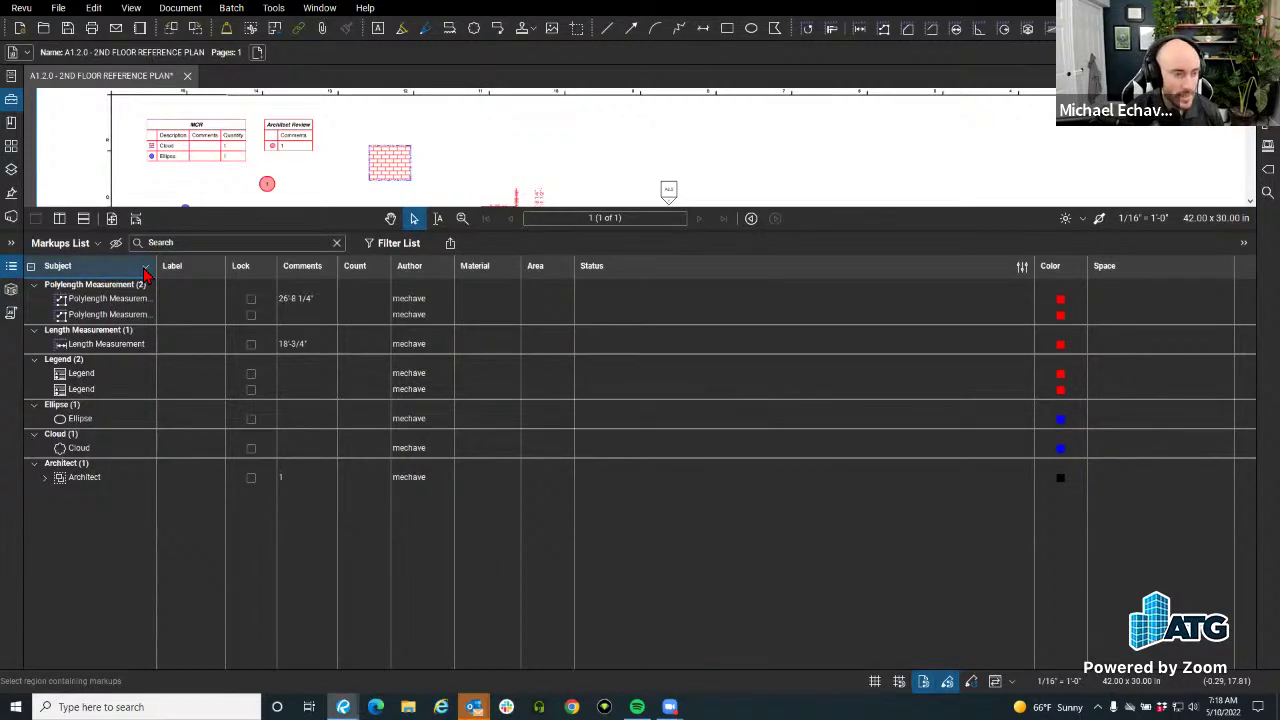
left_click(145, 270)
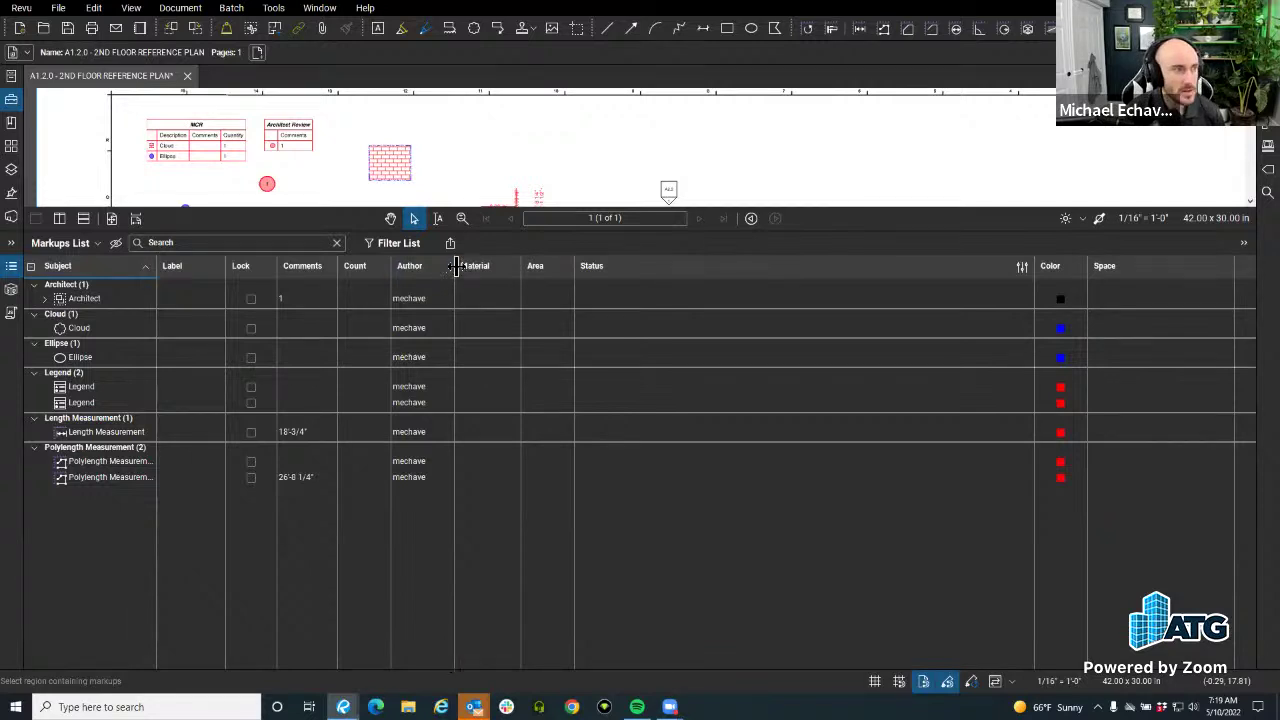
left_click_drag(455, 266, 437, 267)
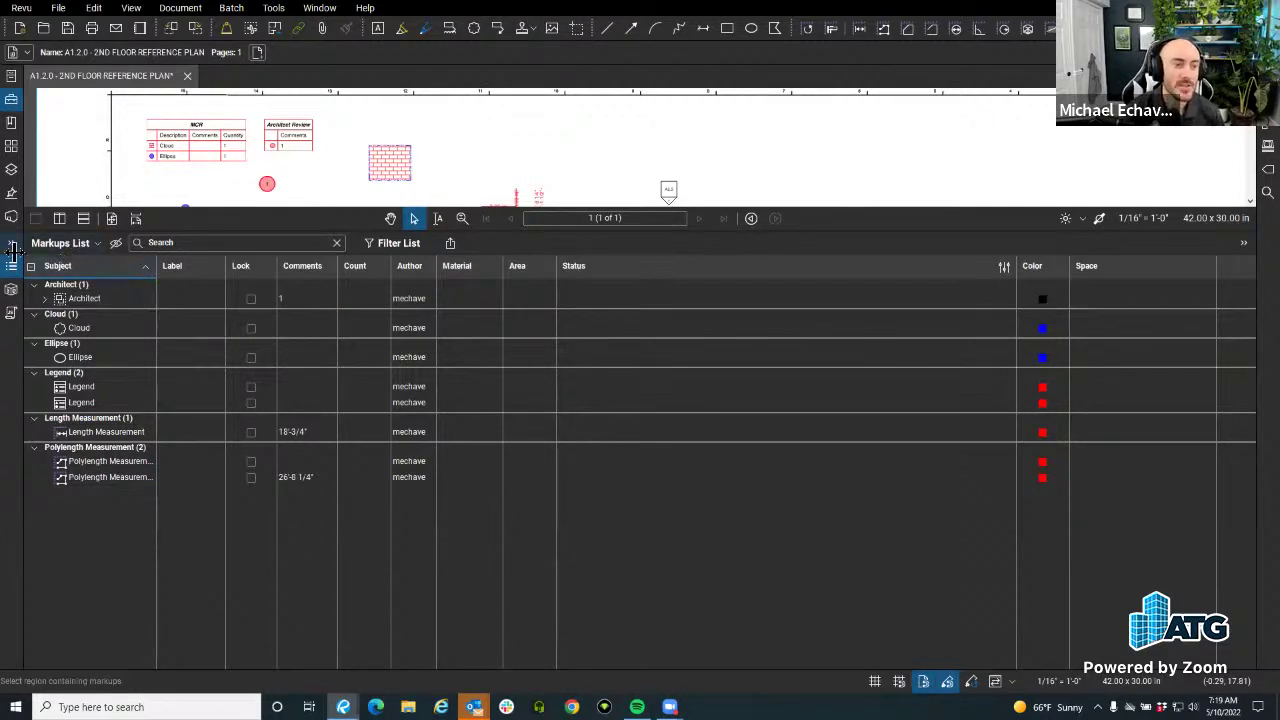
Review the Columns, Markups and Capture options of the Markups List, and hide the list to return to the drawing.
left_click(45, 250)
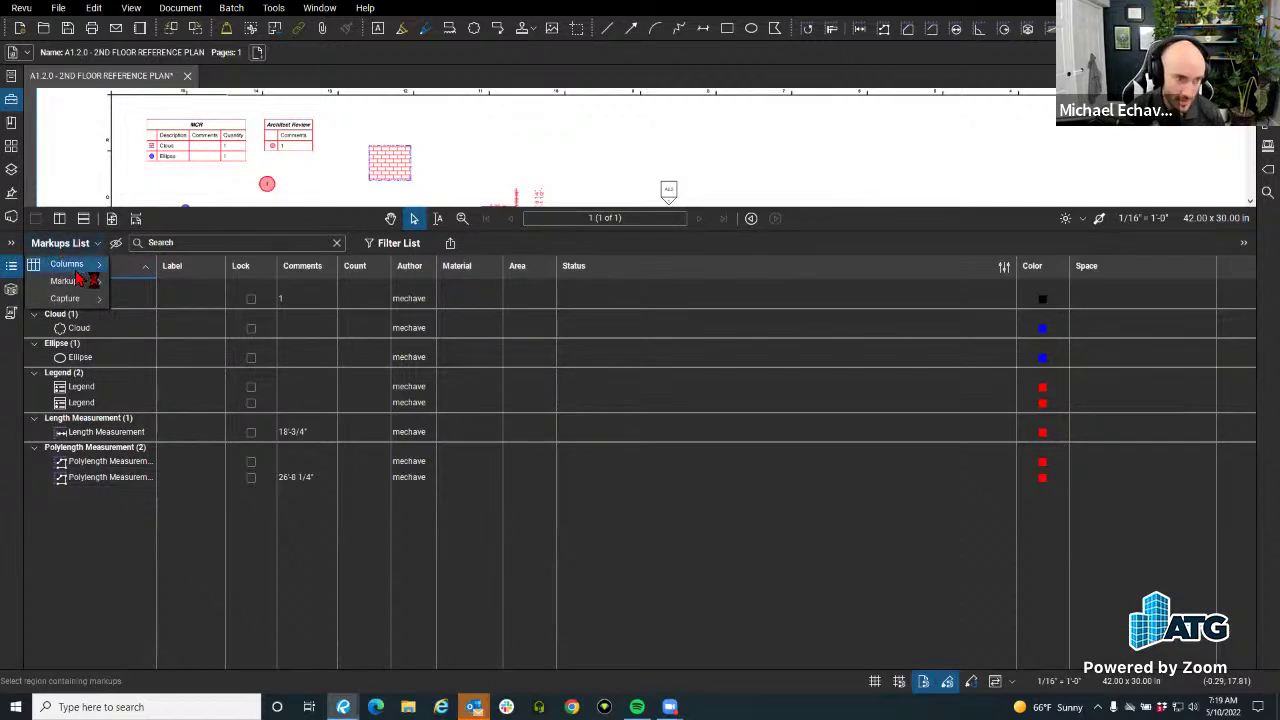
mouse_move(77, 273)
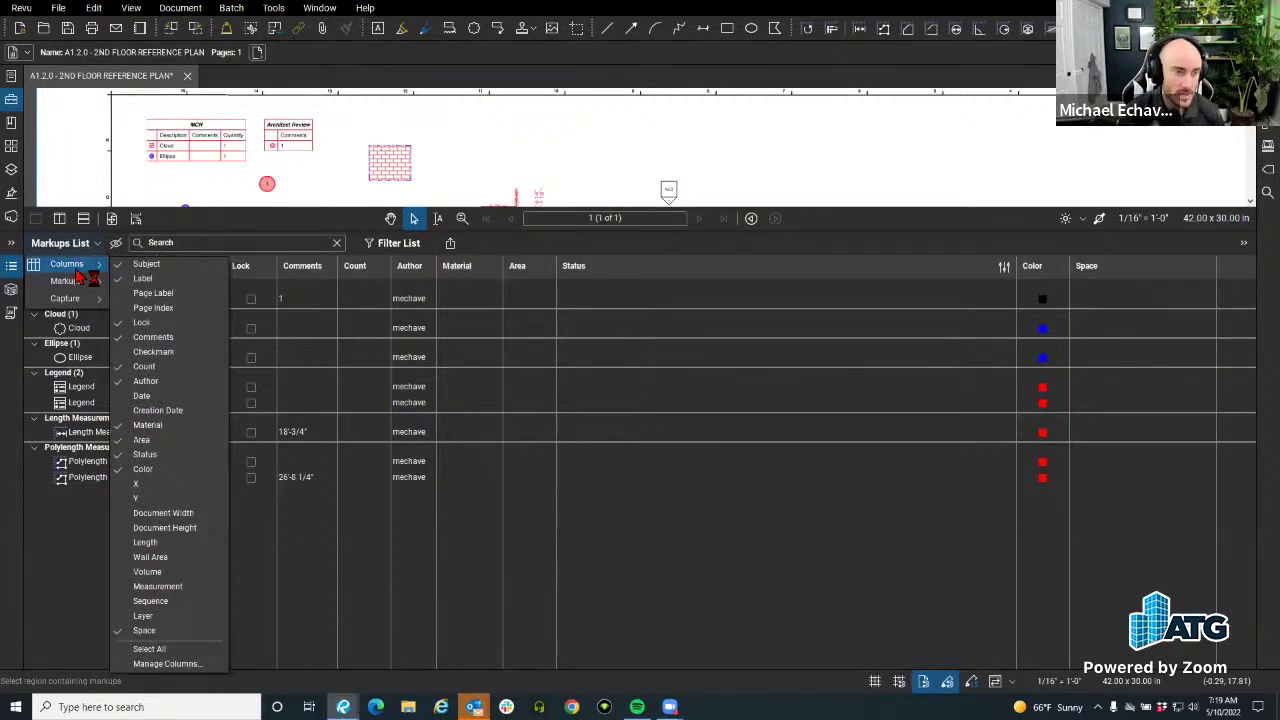
key("Right")
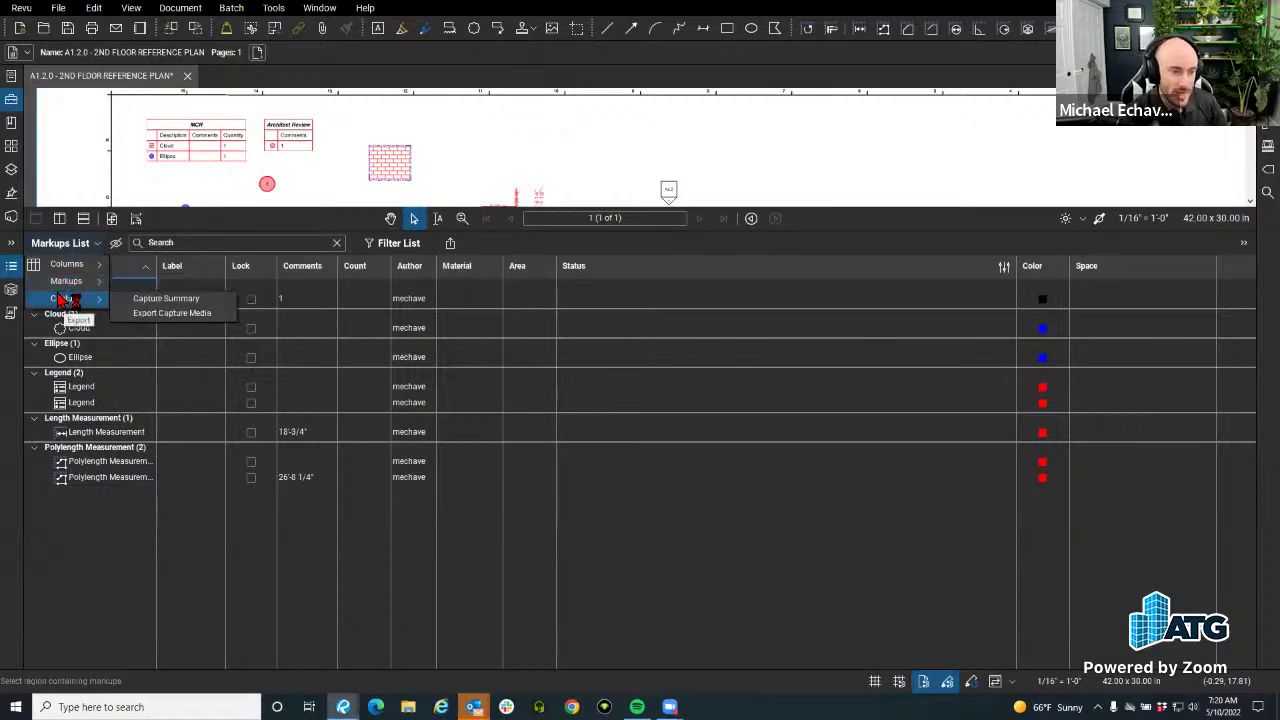
left_click(475, 142)
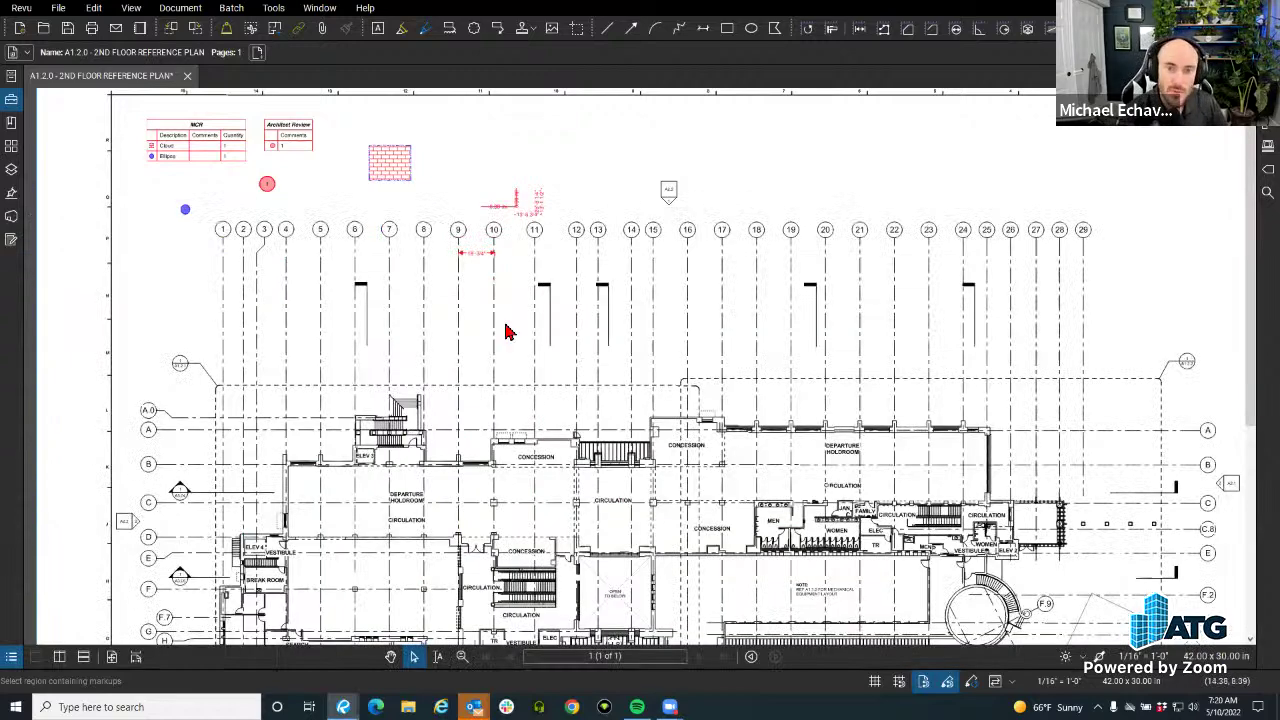
Draw a roughly square cloud markup just below the bubbles of gridlines 11 and 12.
scroll(575, 204, "up", 3)
left_click(474, 28)
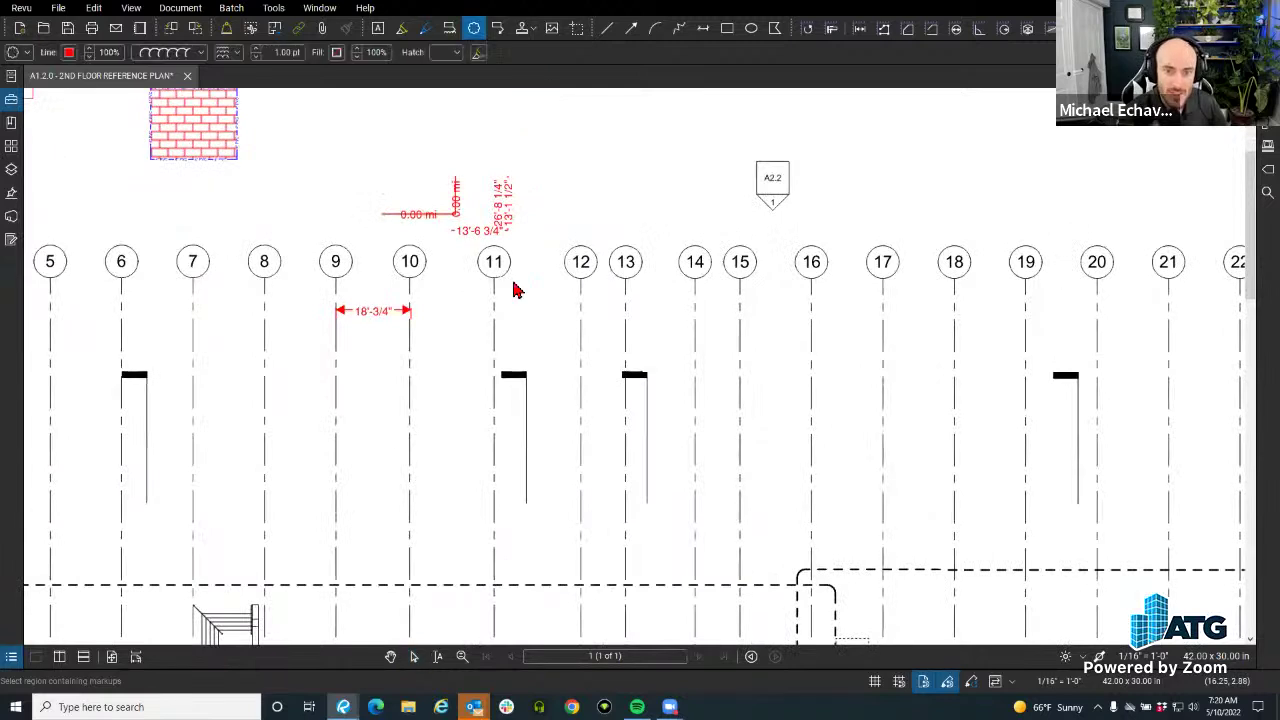
left_click_drag(479, 299, 568, 404)
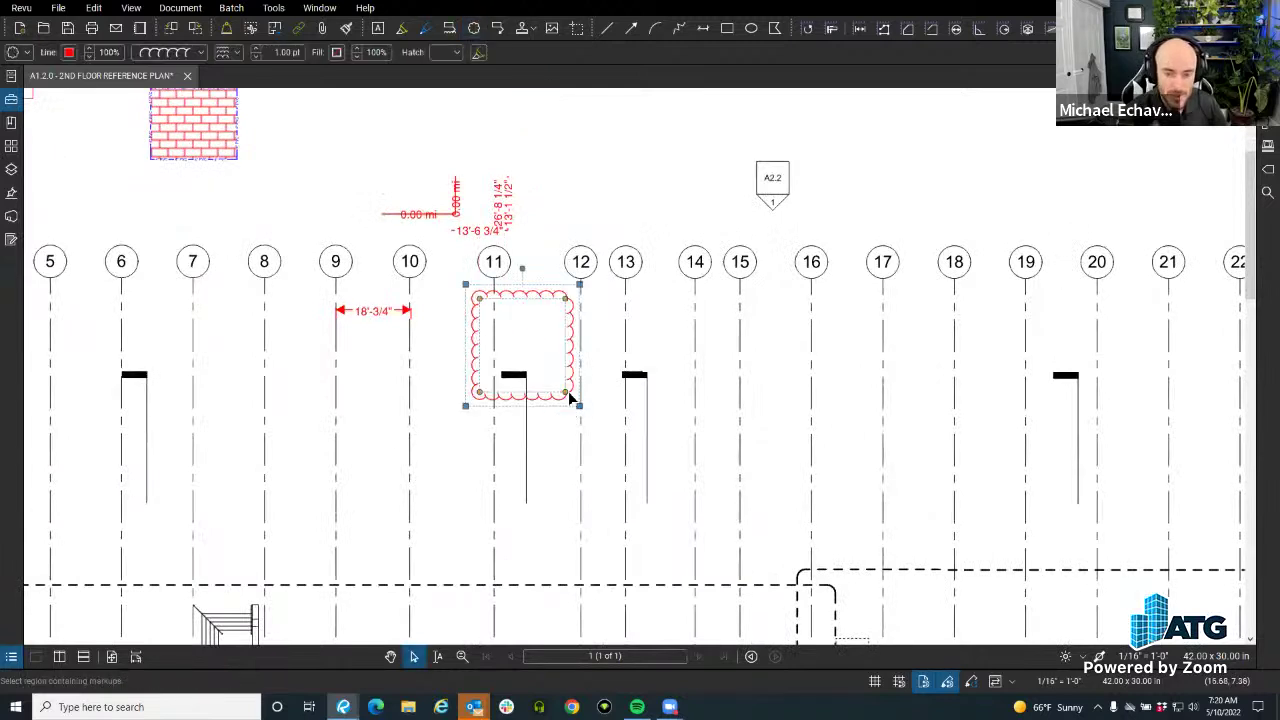
Attach ProgressPhoto3.jpg from the images folder to the new cloud as a capture from file, and deselect the cloud.
right_click(573, 395)
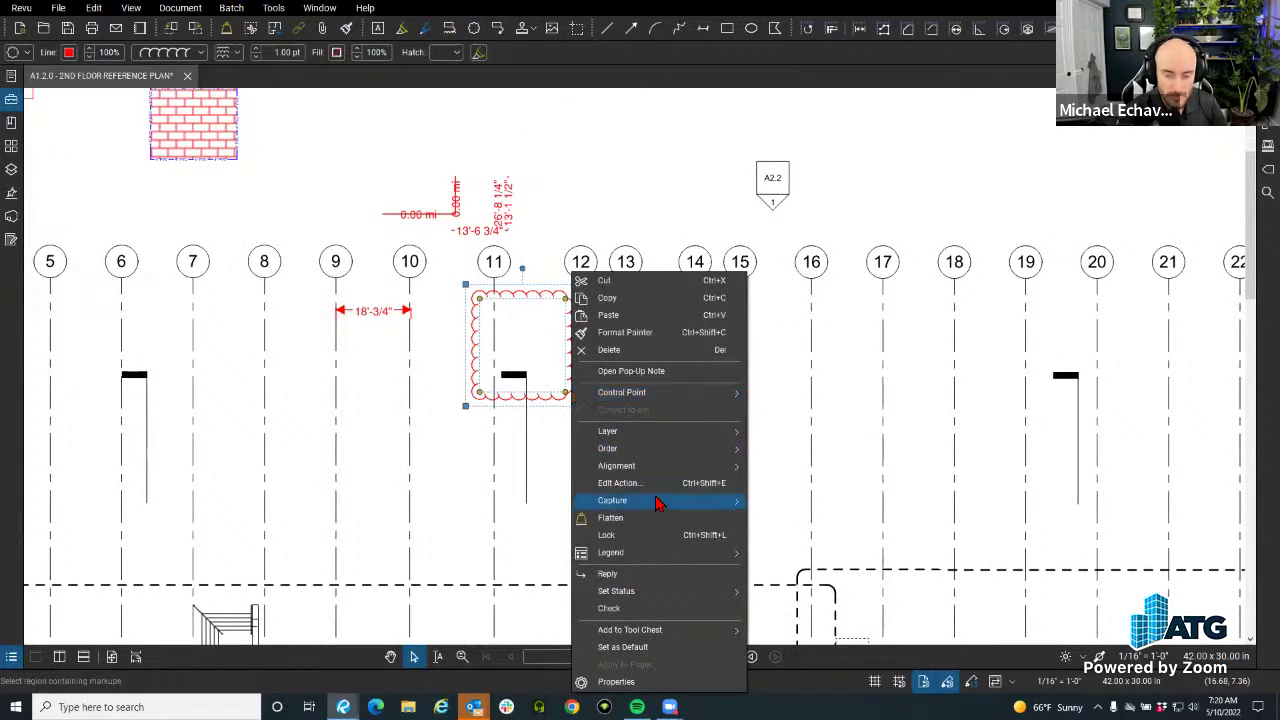
mouse_move(656, 503)
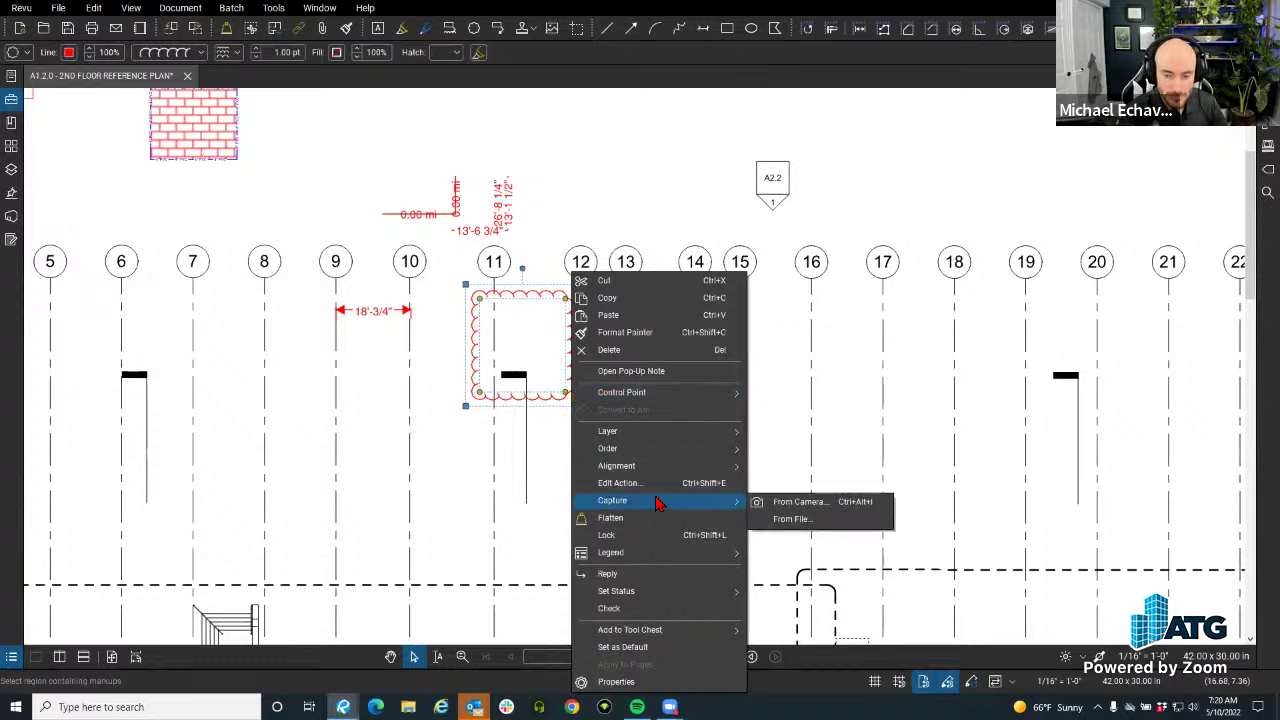
left_click(795, 519)
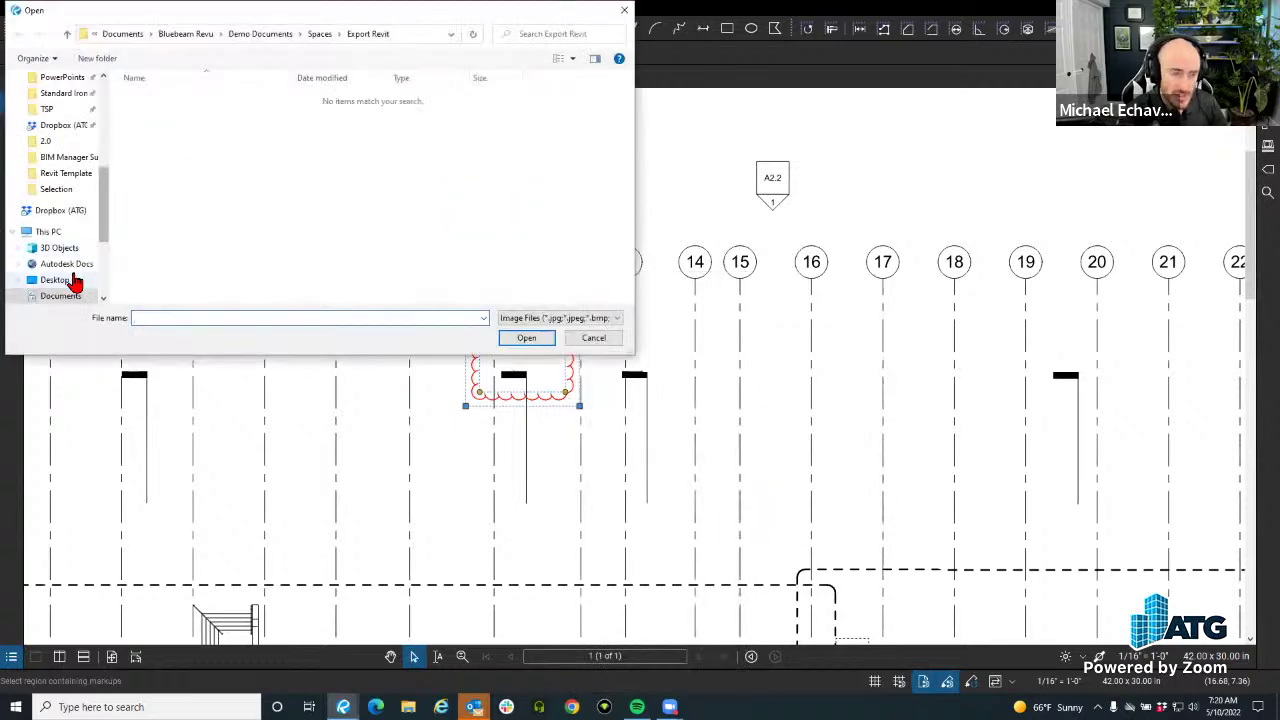
scroll(70, 282, "up", 6)
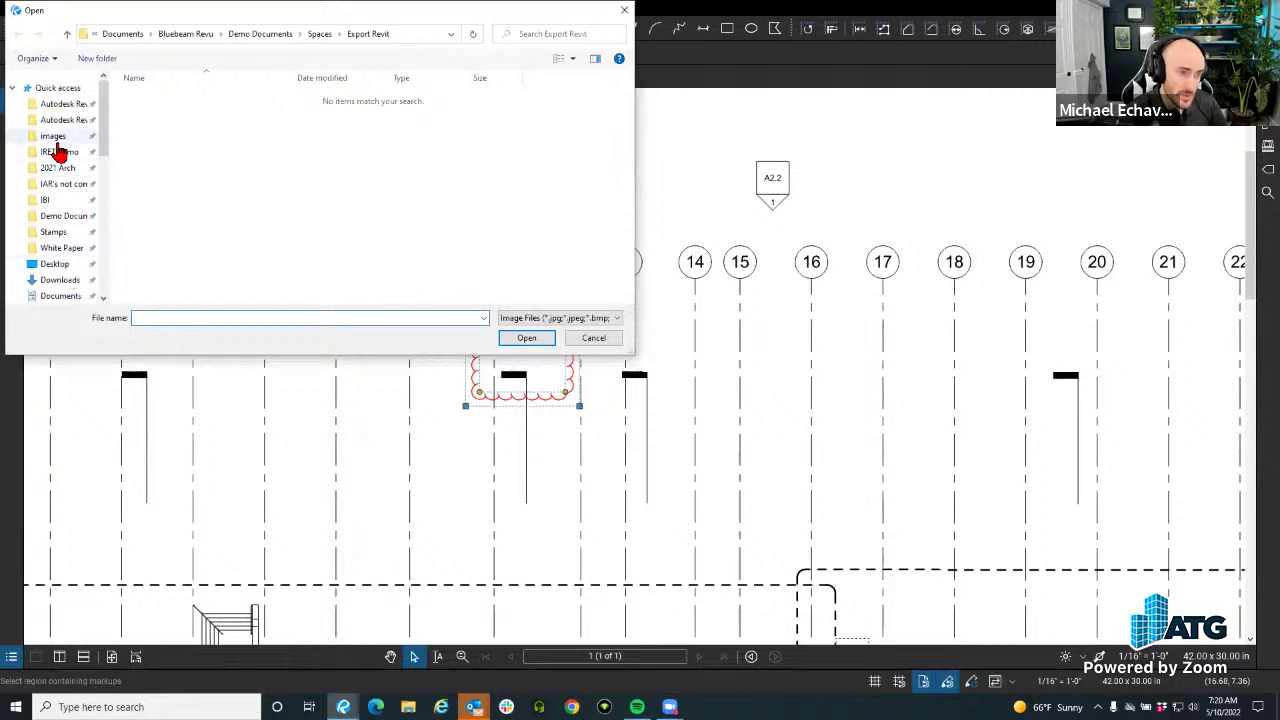
left_click(54, 137)
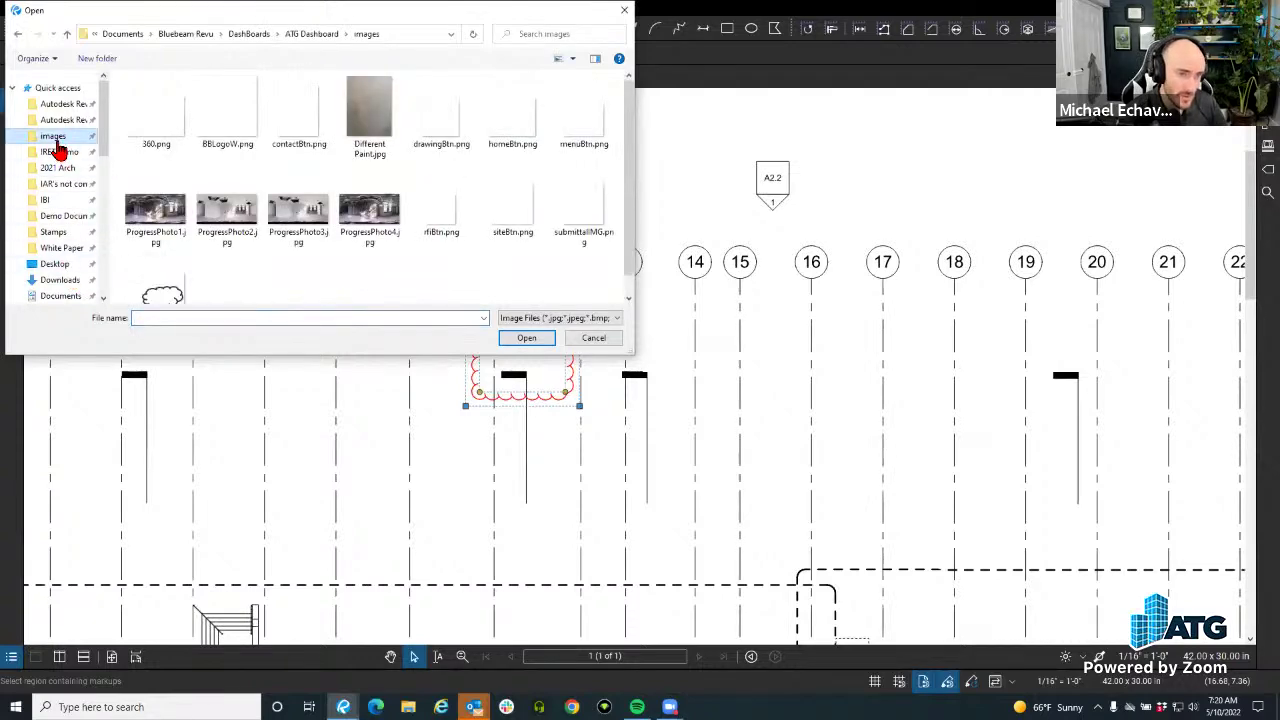
left_click(298, 212)
left_click(520, 337)
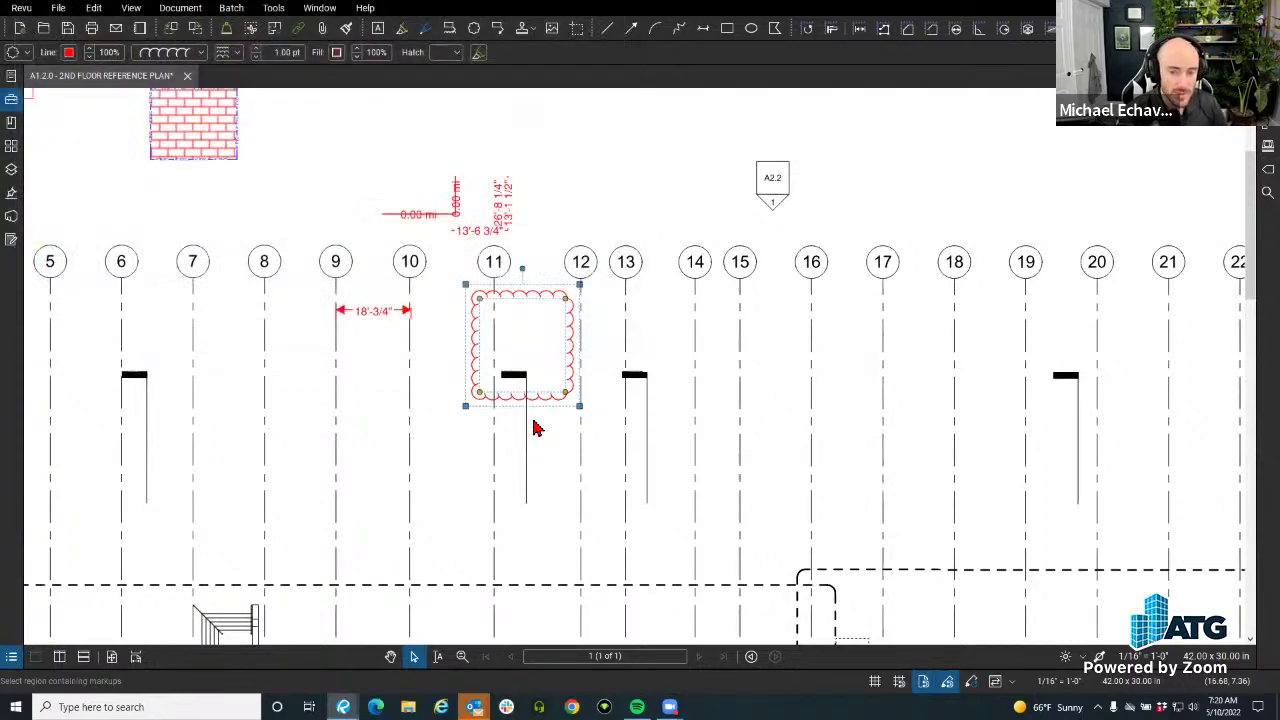
left_click(654, 457)
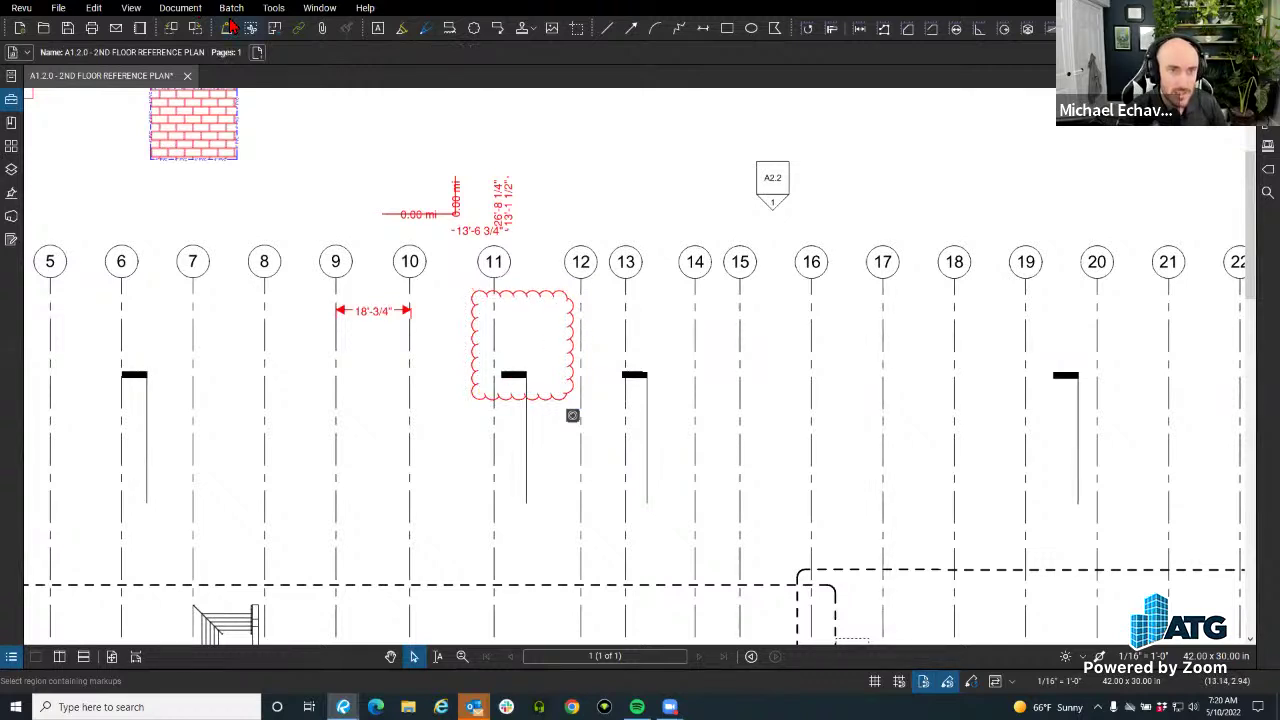
Insert the cactus picture il_570xN.653951300_h325.jpg from Camera Roll above the plan, between about gridlines 17 and 23.
left_click(551, 28)
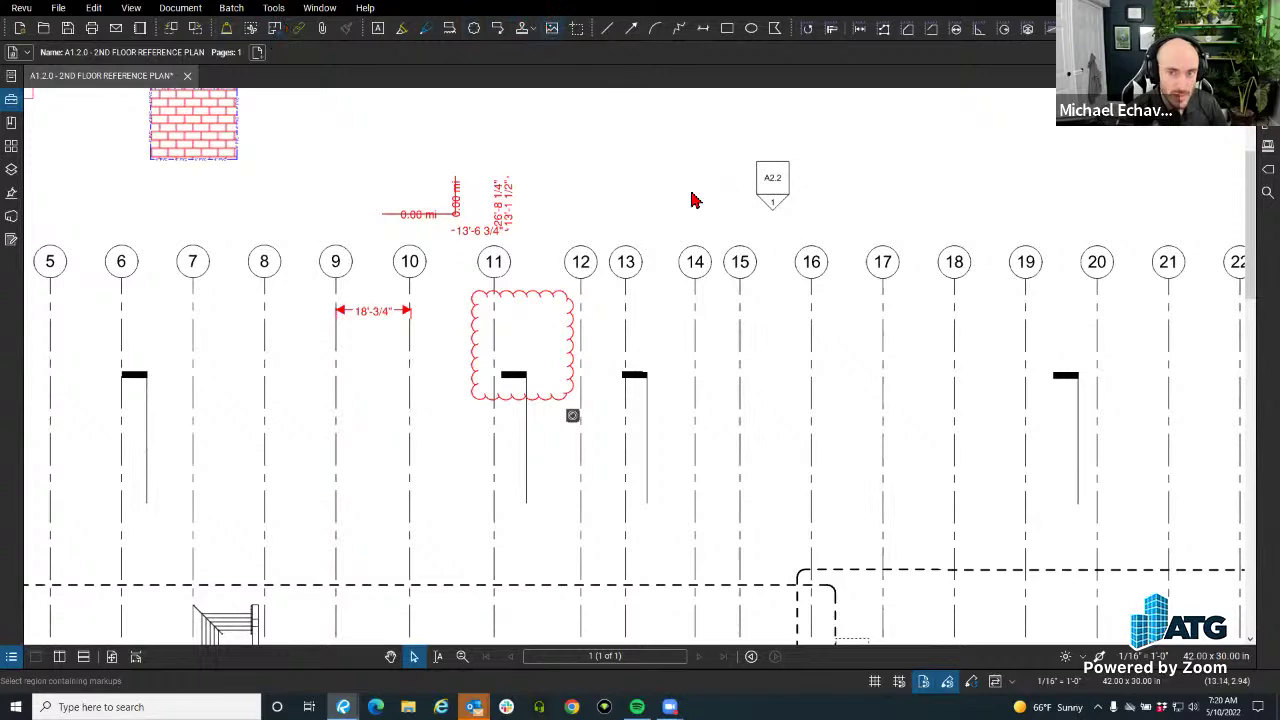
left_click(250, 205)
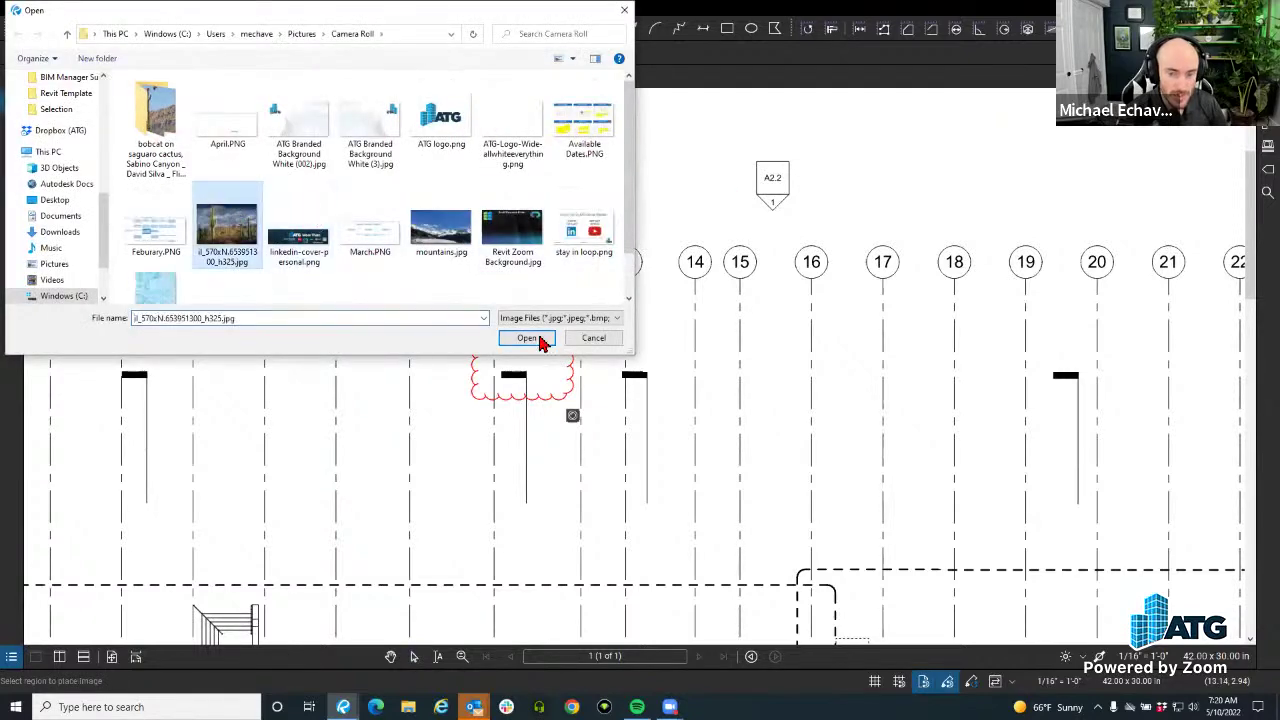
left_click(527, 338)
scroll(510, 310, "down", 5)
left_click(491, 285)
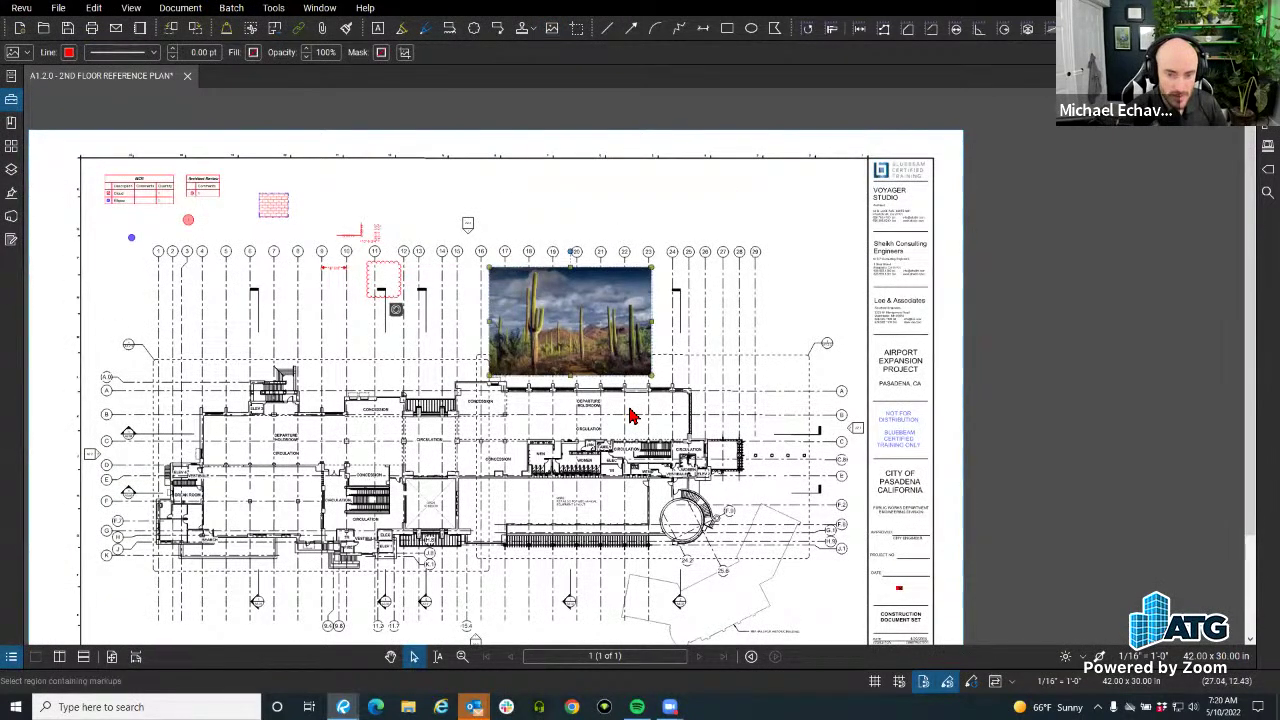
Move the cactus picture down onto the departure holdroom between gridlines A and E.
key("Escape")
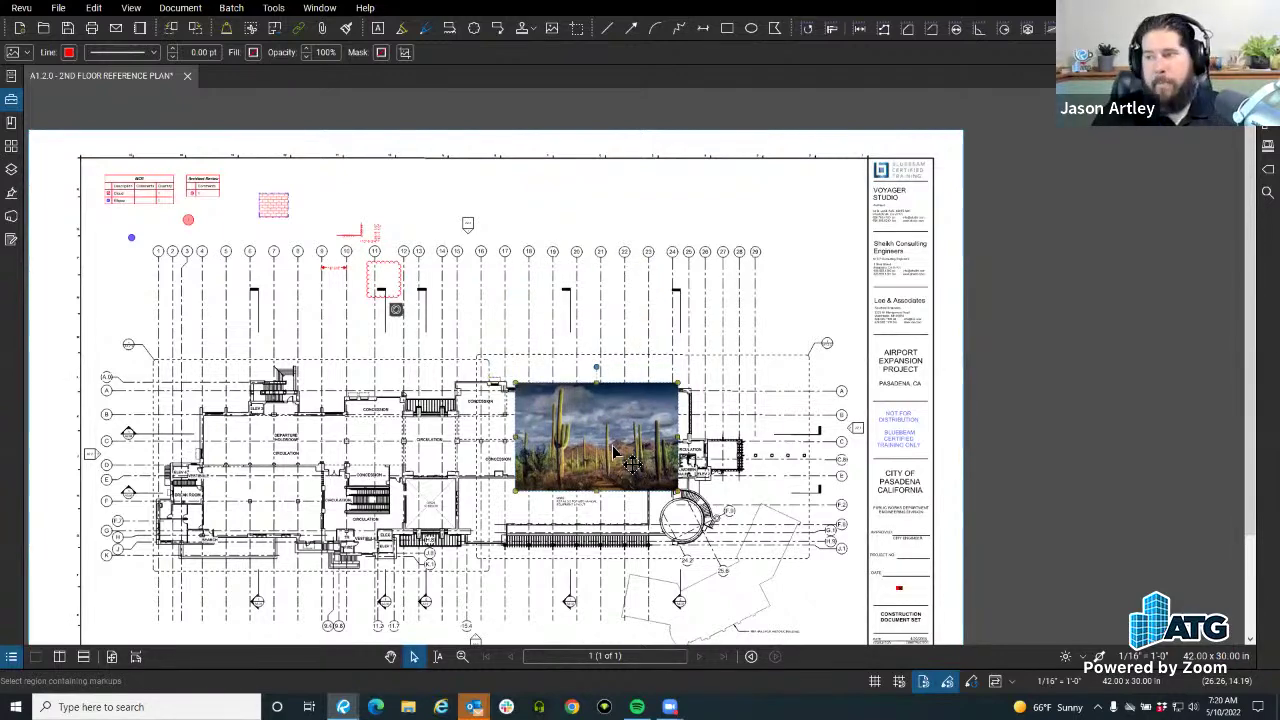
scroll(578, 443, "up", 3)
mouse_move(578, 443)
left_mouse_down()
mouse_move(761, 331)
mouse_move(781, 466)
mouse_move(648, 412)
left_mouse_up()
Open the capture attached to the red cloud at gridline 11 and view its 360° progress photo.
left_click_drag(277, 308, 308, 213)
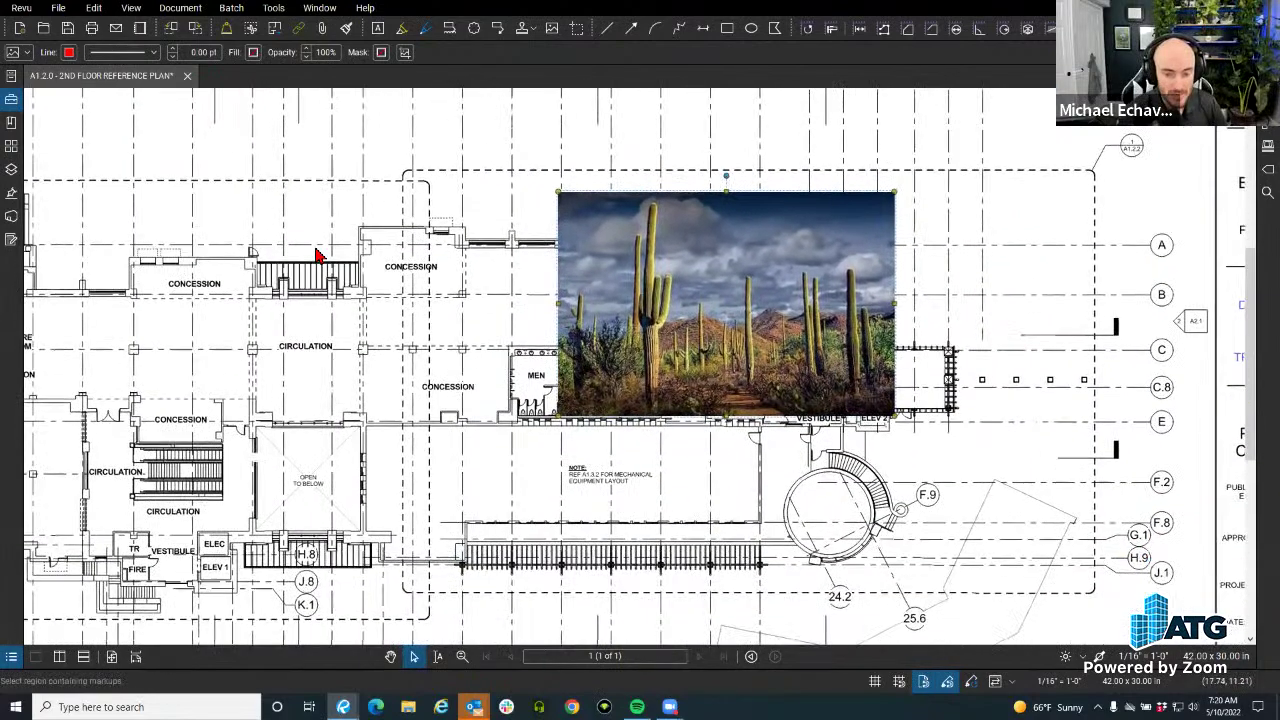
left_click_drag(387, 254, 530, 543)
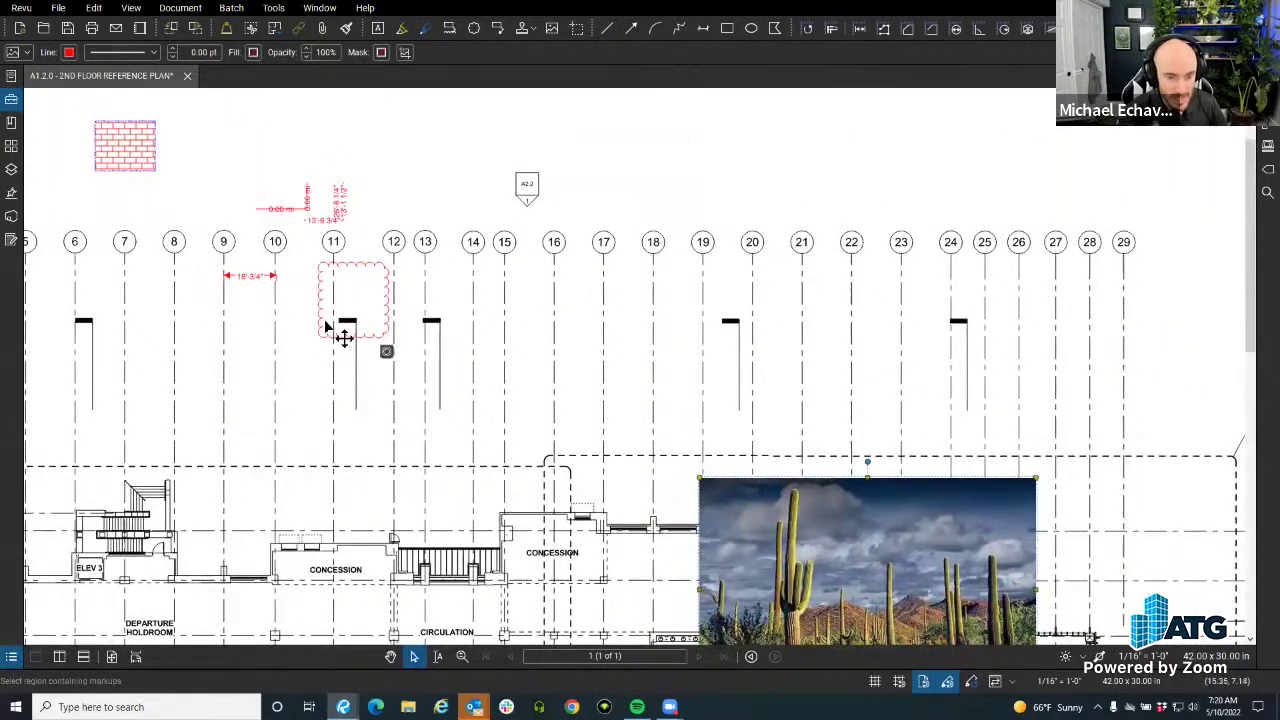
scroll(320, 331, "up", 3)
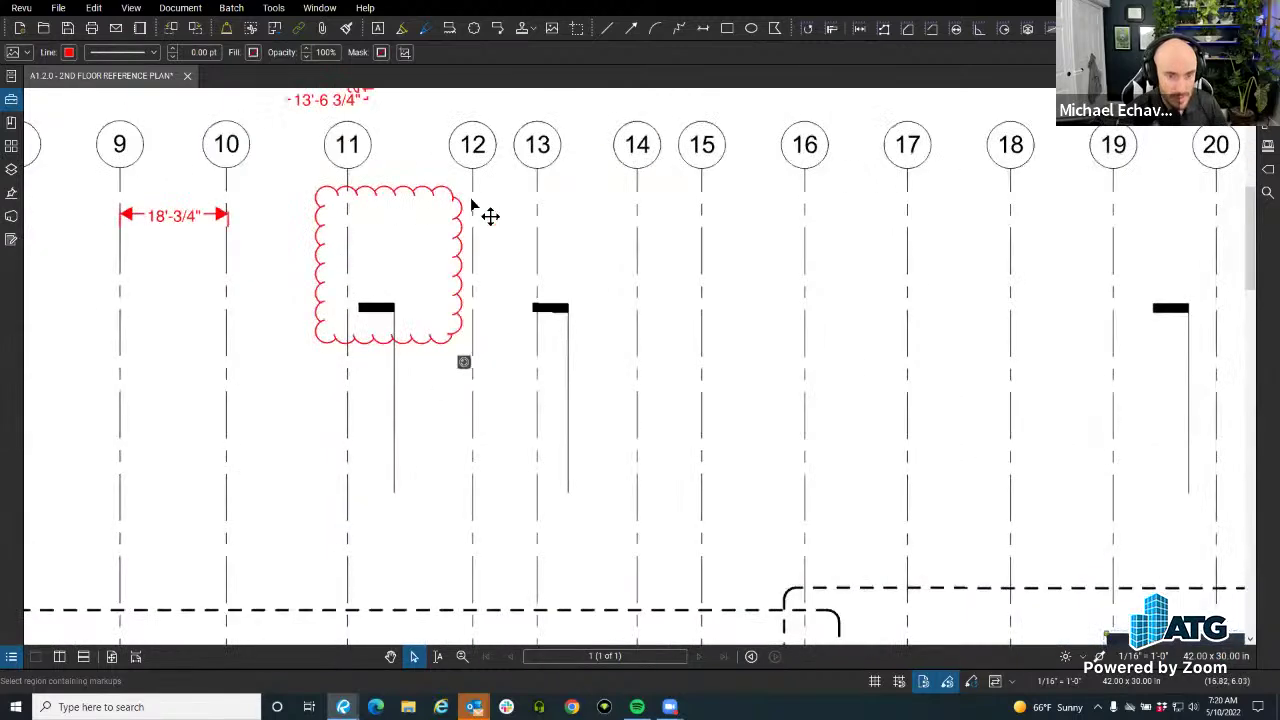
left_click(464, 366)
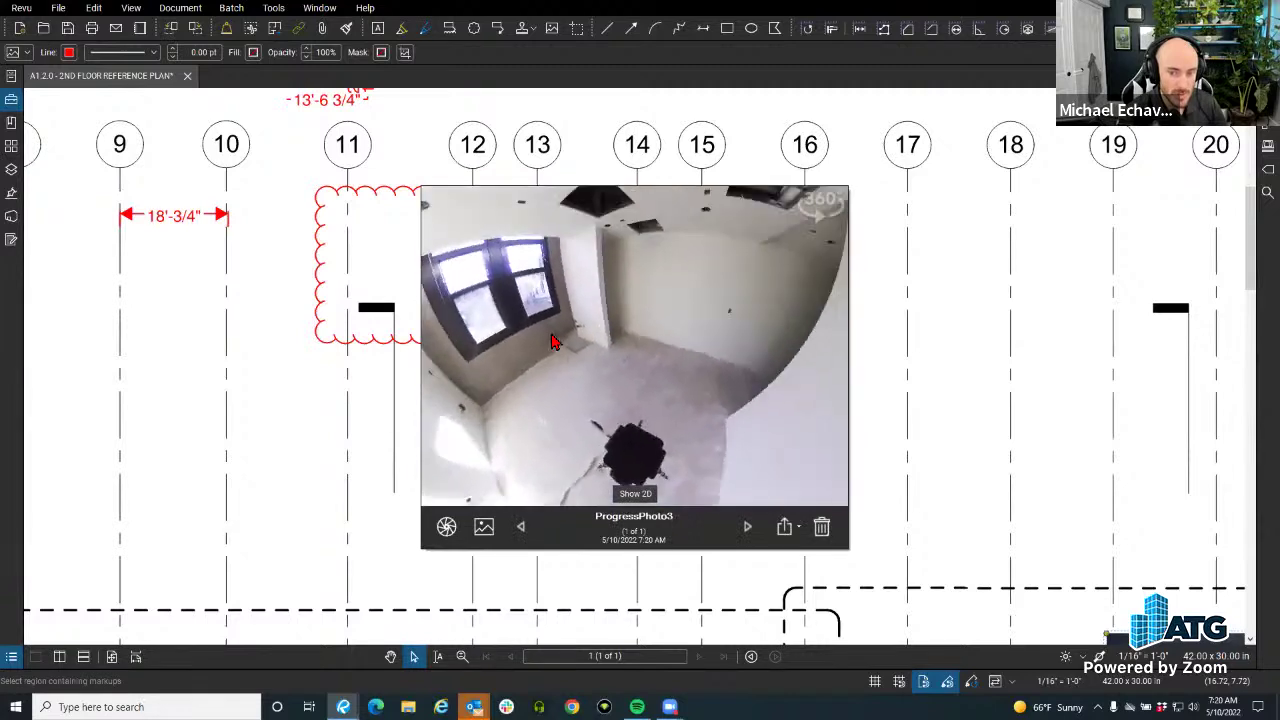
Display the Markups List and generate a PDF Summary of the markups appended to the current document.
left_click(12, 657)
left_click(450, 244)
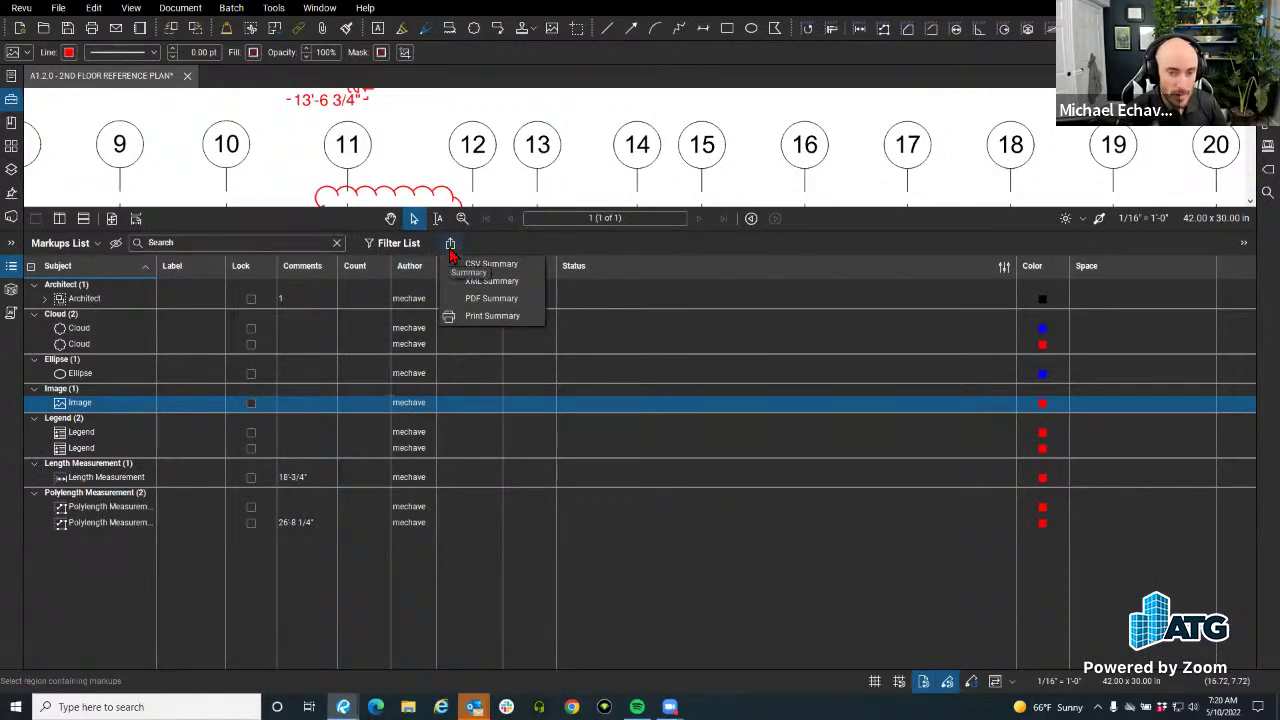
left_click(490, 302)
left_click(756, 616)
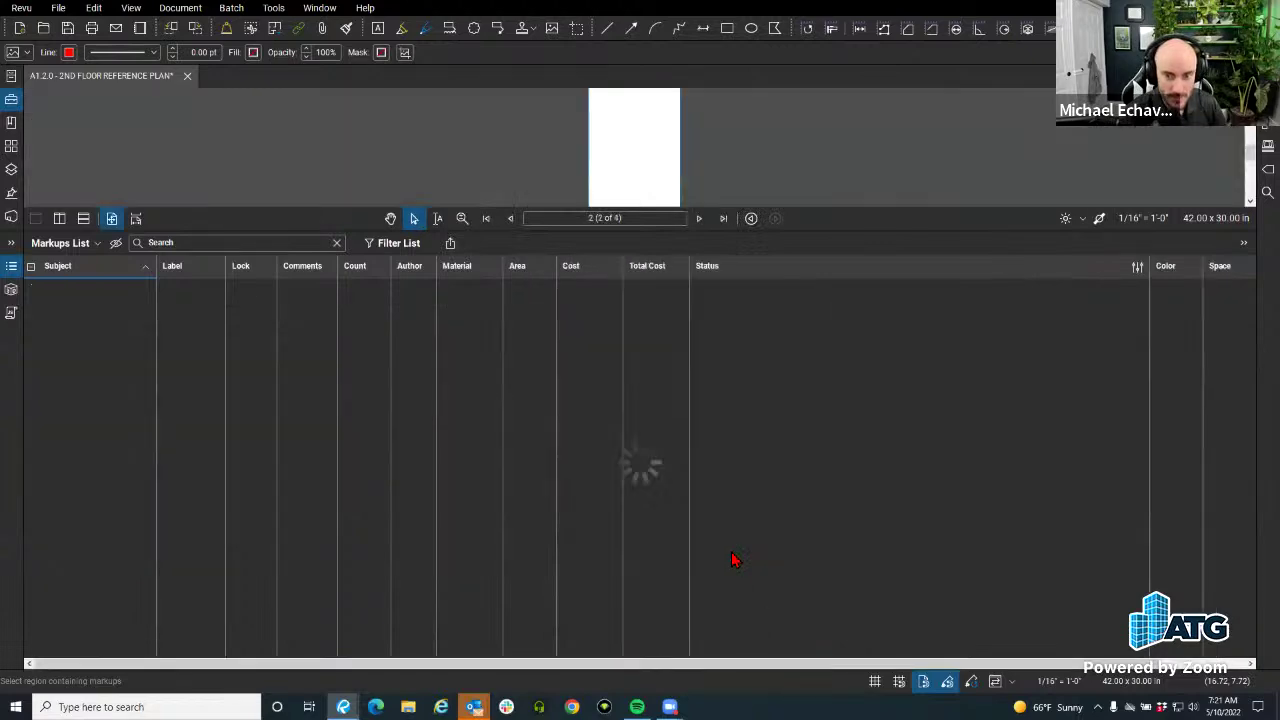
Examine the red cloud's entry and captured photo on page 2 of the summary with the Markups List hidden, and redisplay the list.
scroll(643, 166, "up", 3)
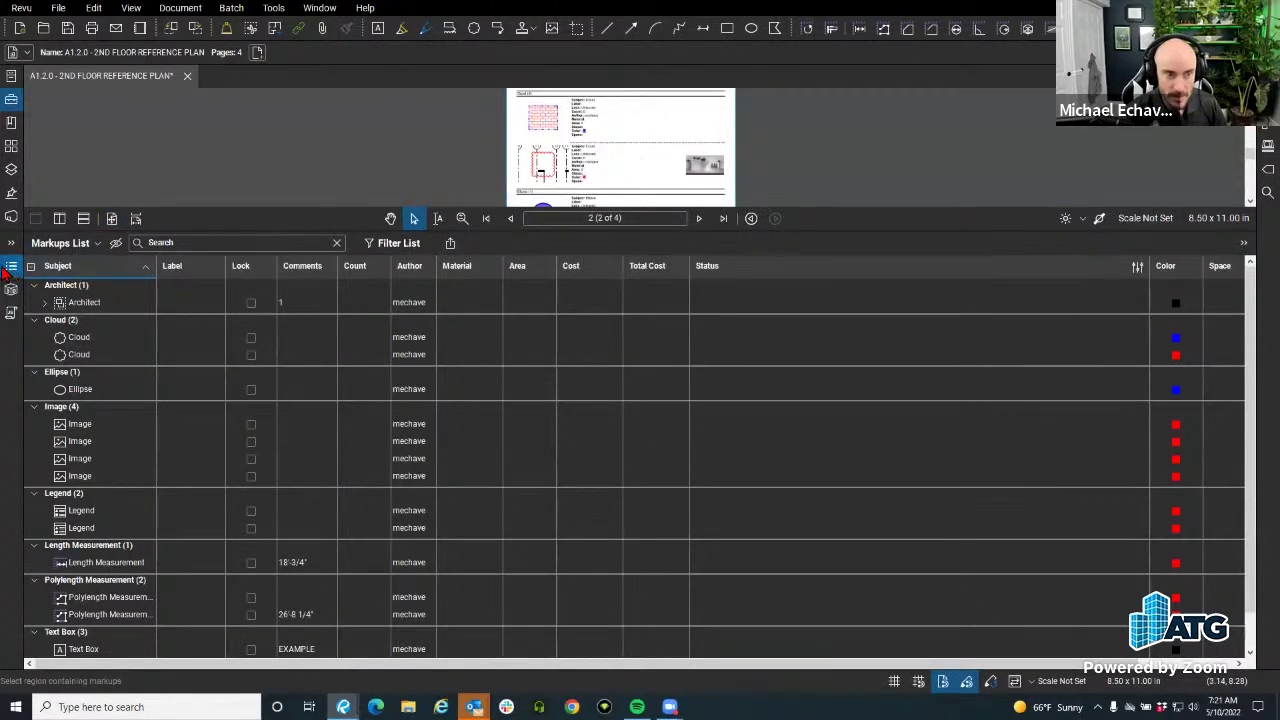
key("alt+l")
scroll(705, 160, "up", 3)
scroll(690, 250, "up", 3)
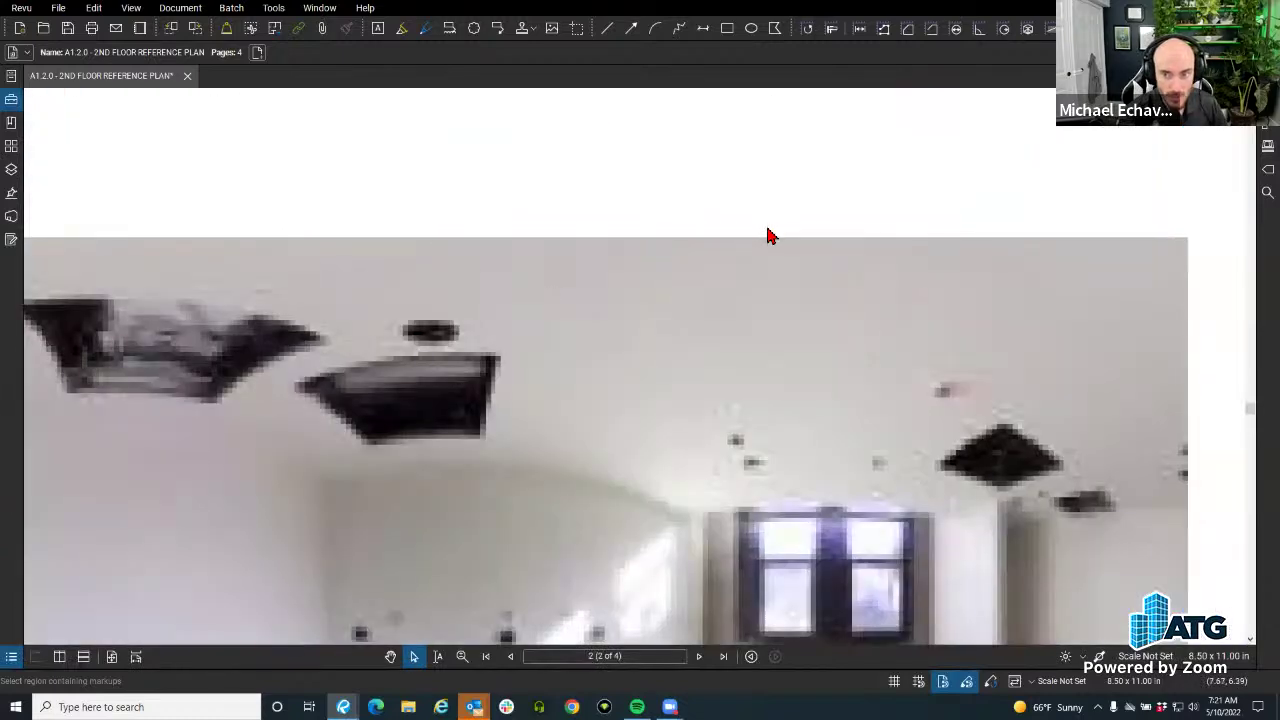
scroll(757, 290, "down", 6)
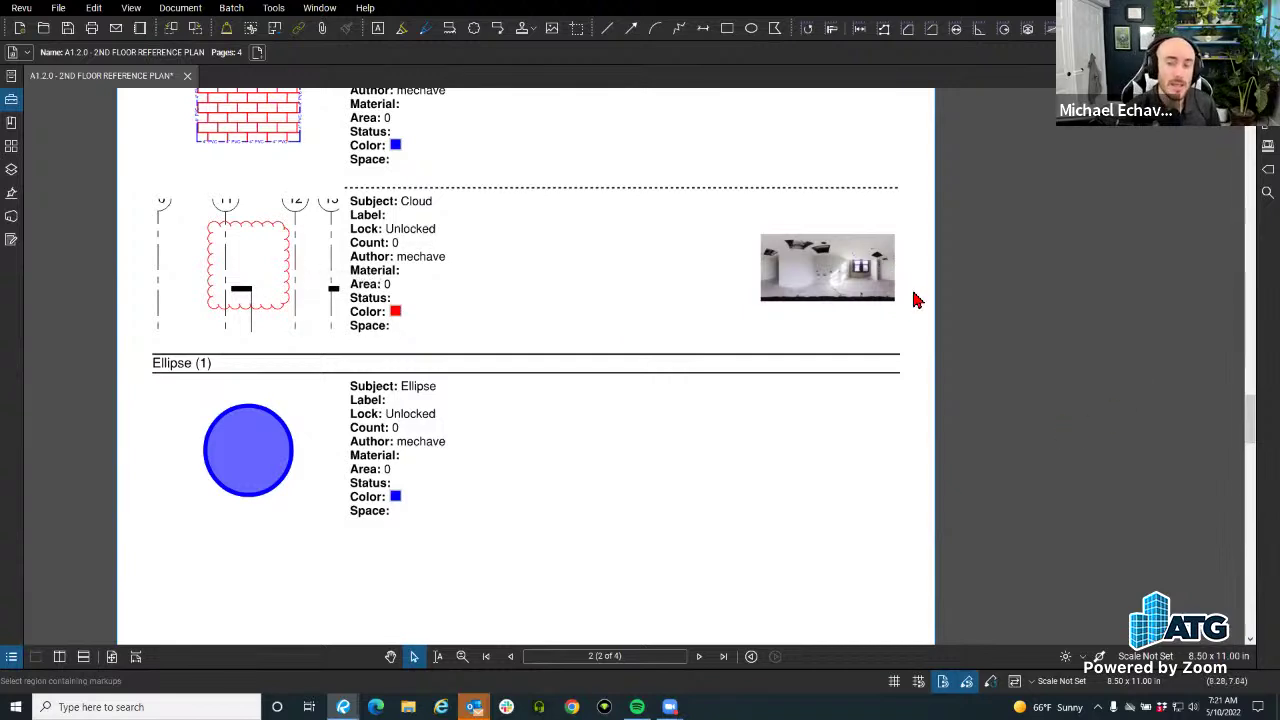
left_click(12, 657)
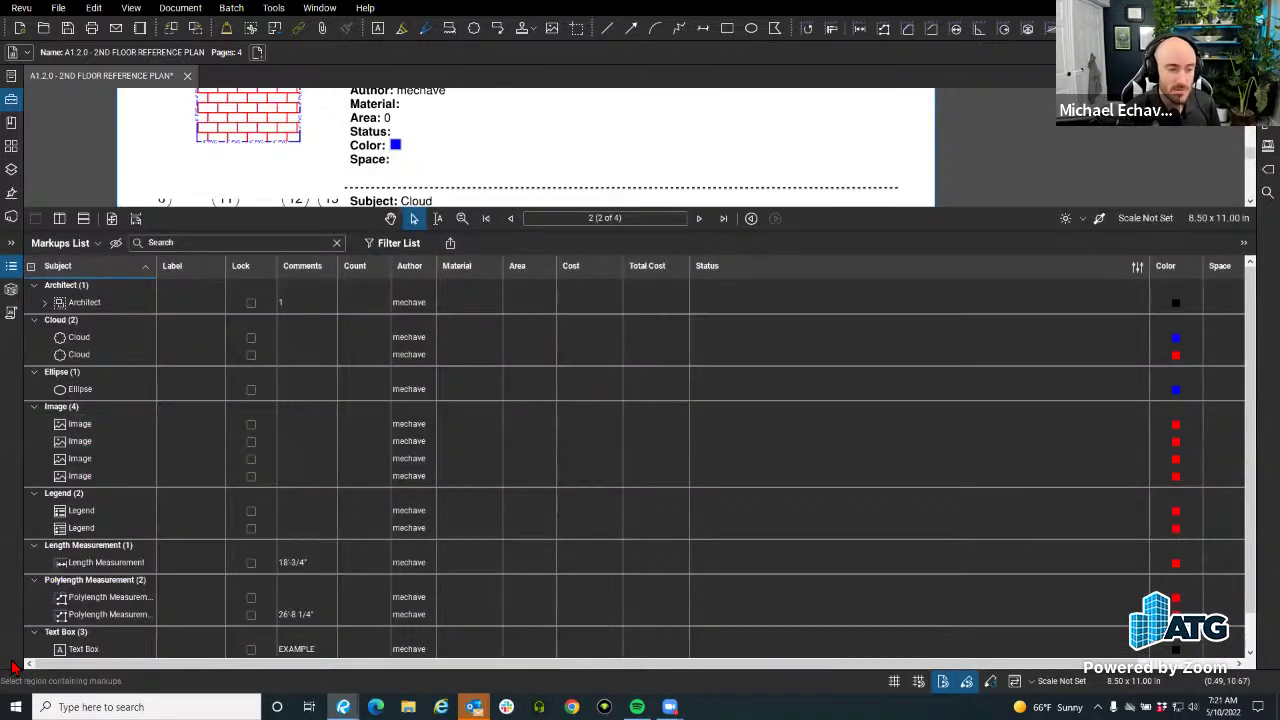
Open the Manage Columns settings of the Markups List and look through the column display order.
left_click(60, 243)
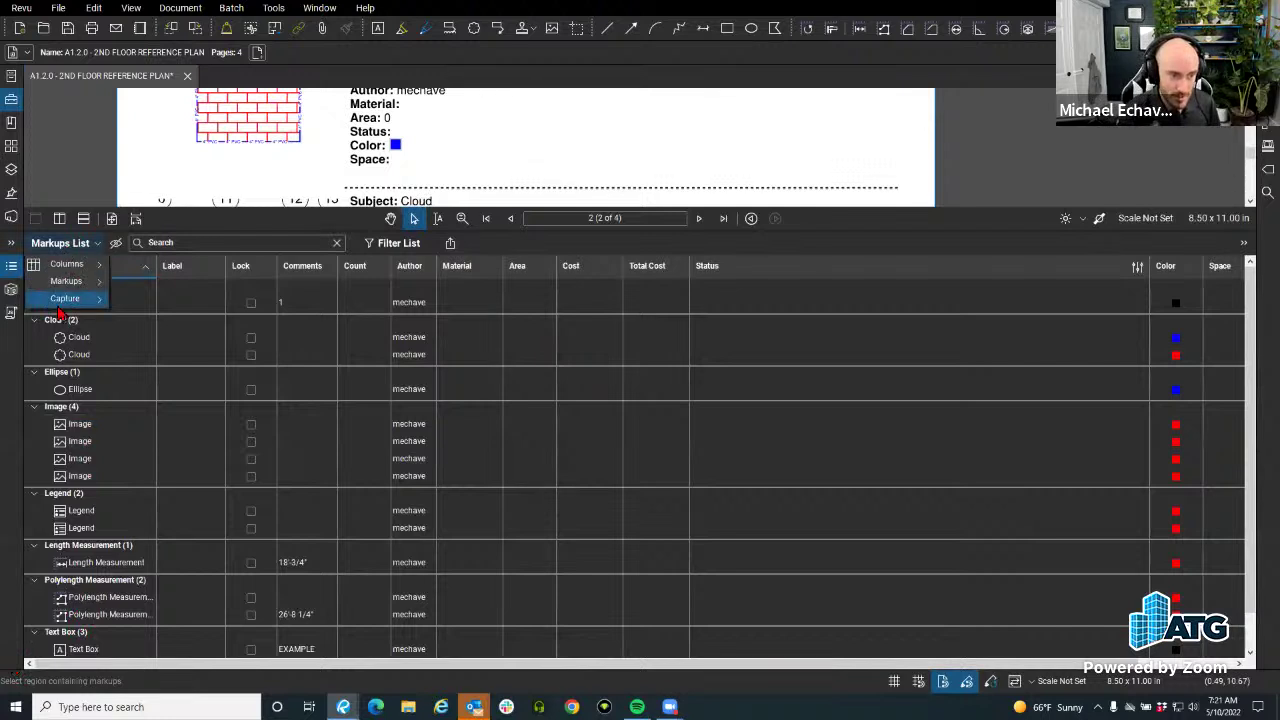
mouse_move(74, 300)
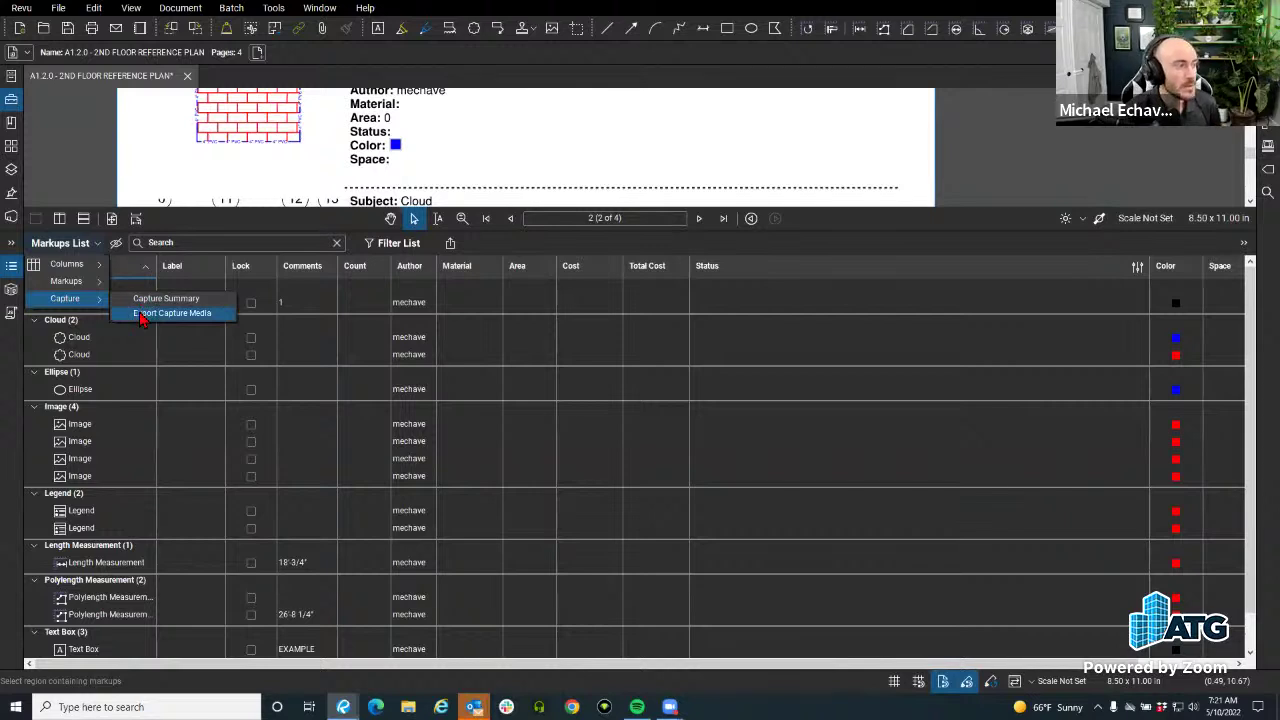
mouse_move(70, 265)
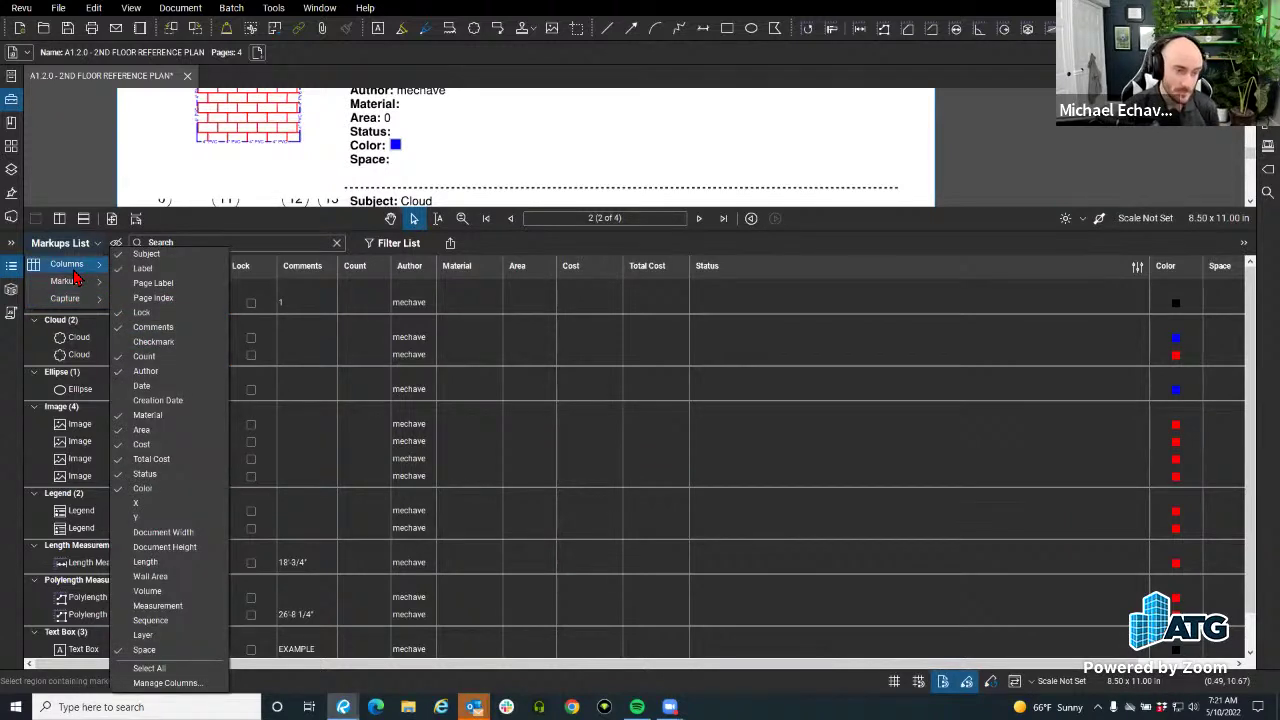
left_click(160, 683)
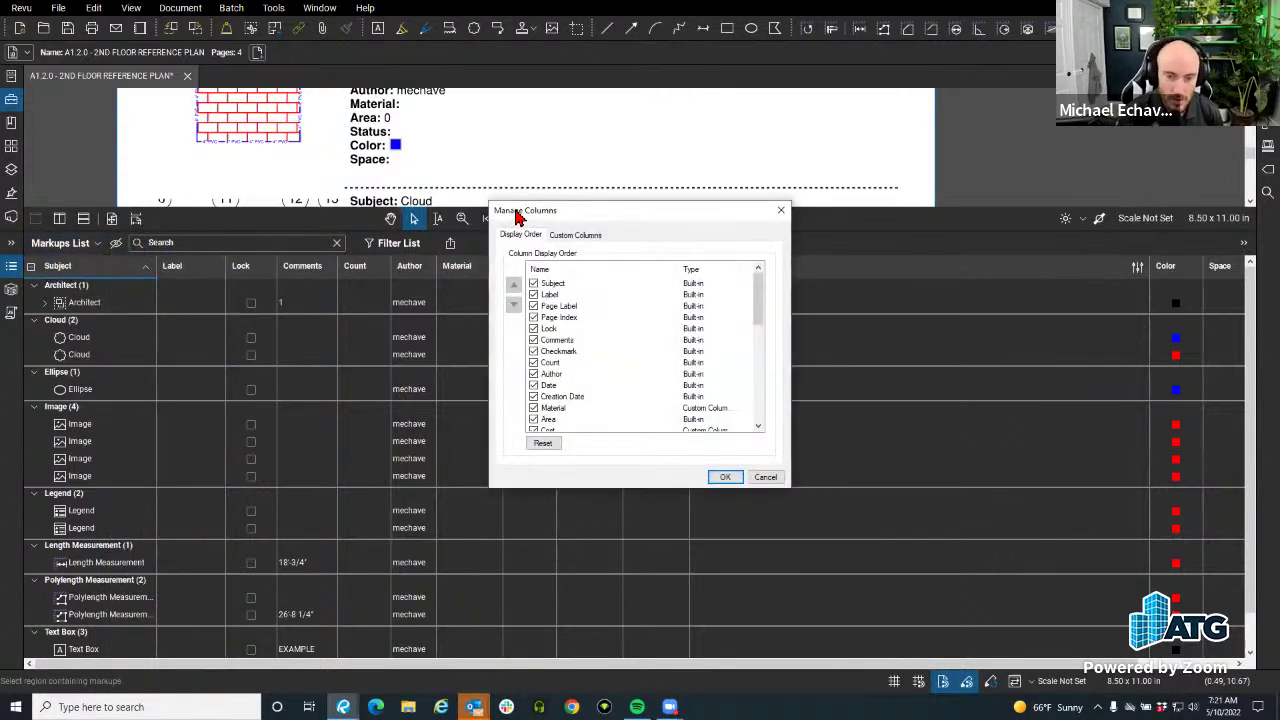
left_click_drag(512, 210, 346, 176)
scroll(418, 237, "down", 8)
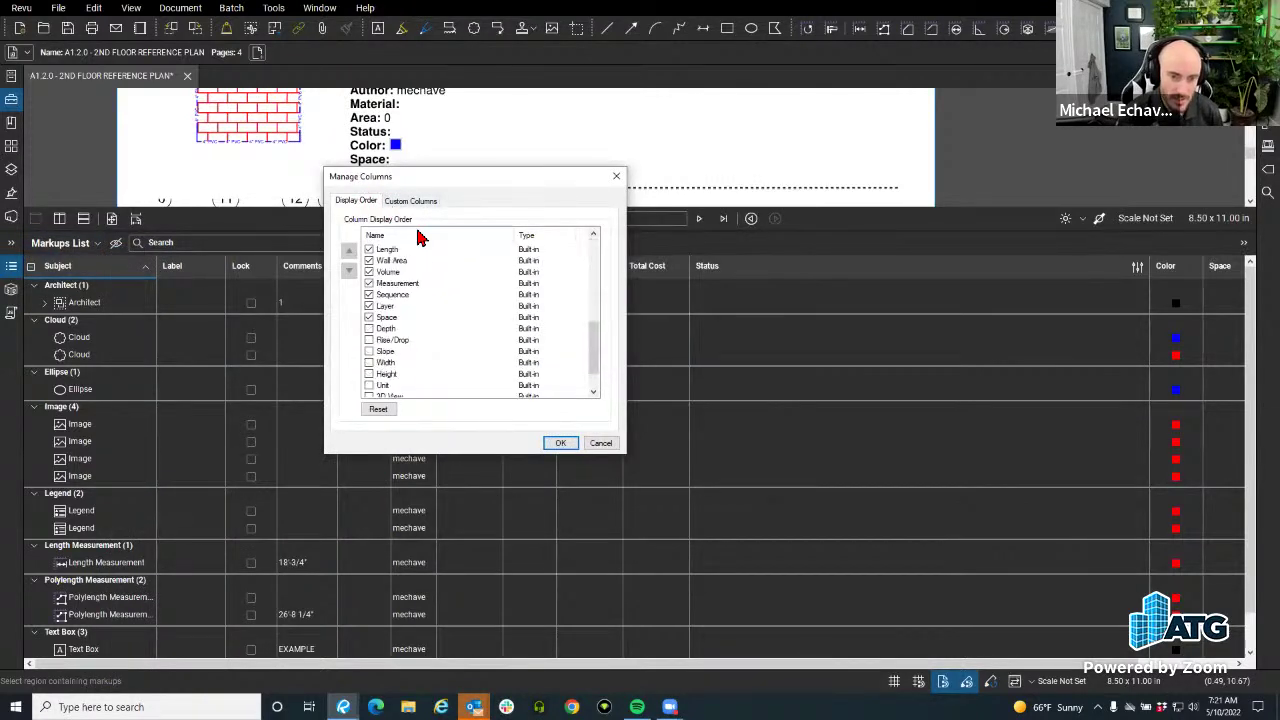
scroll(392, 252, "up", 8)
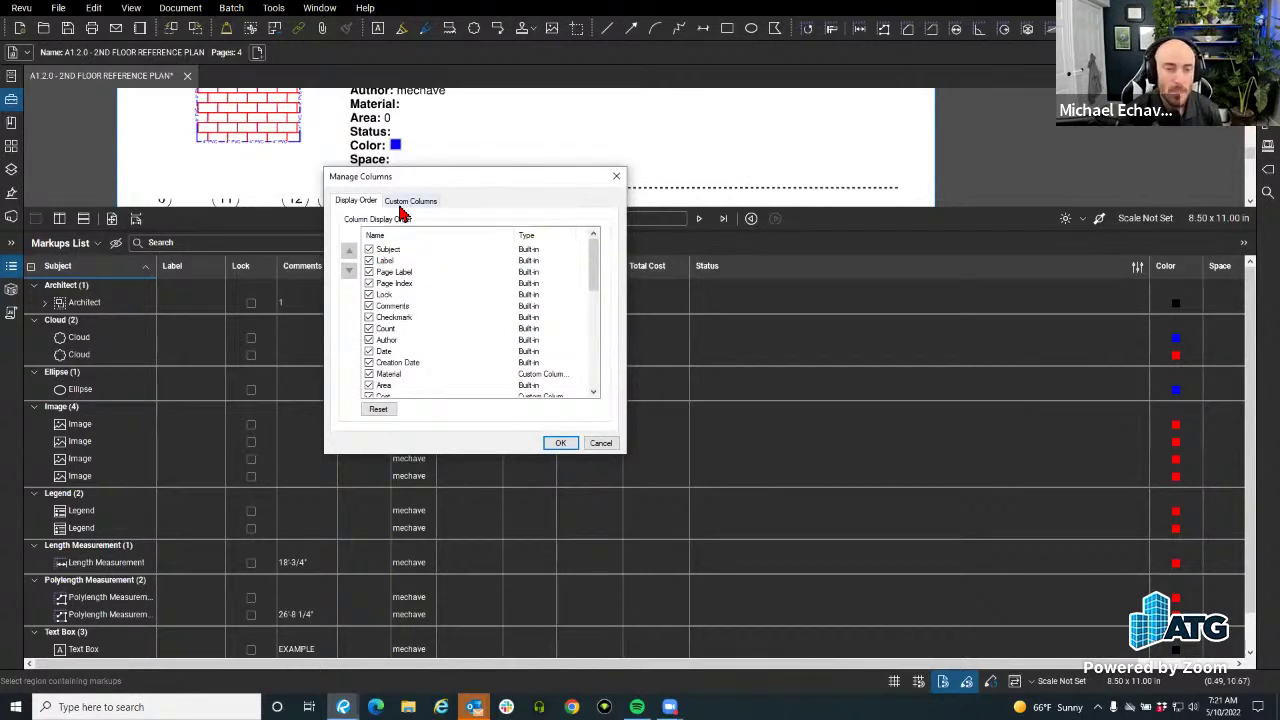
Examine the Material custom column's available types and option items, and close the column settings without saving.
left_click(386, 205)
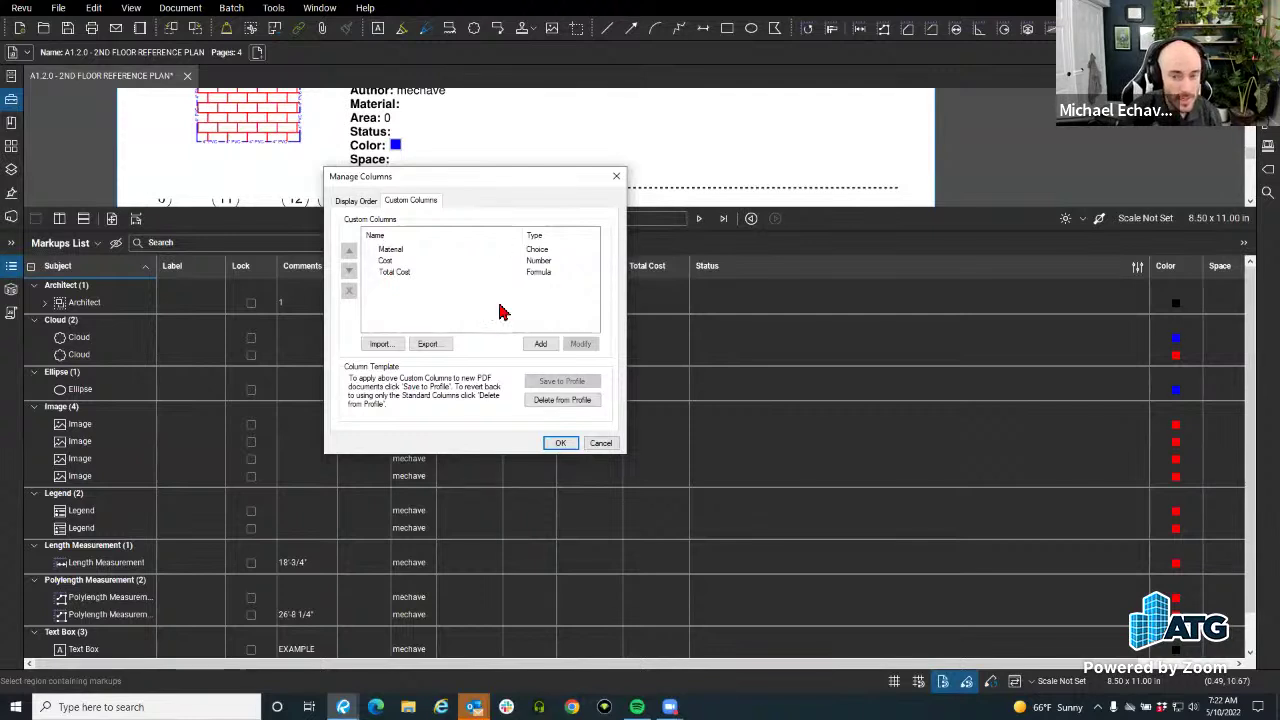
left_click(531, 250)
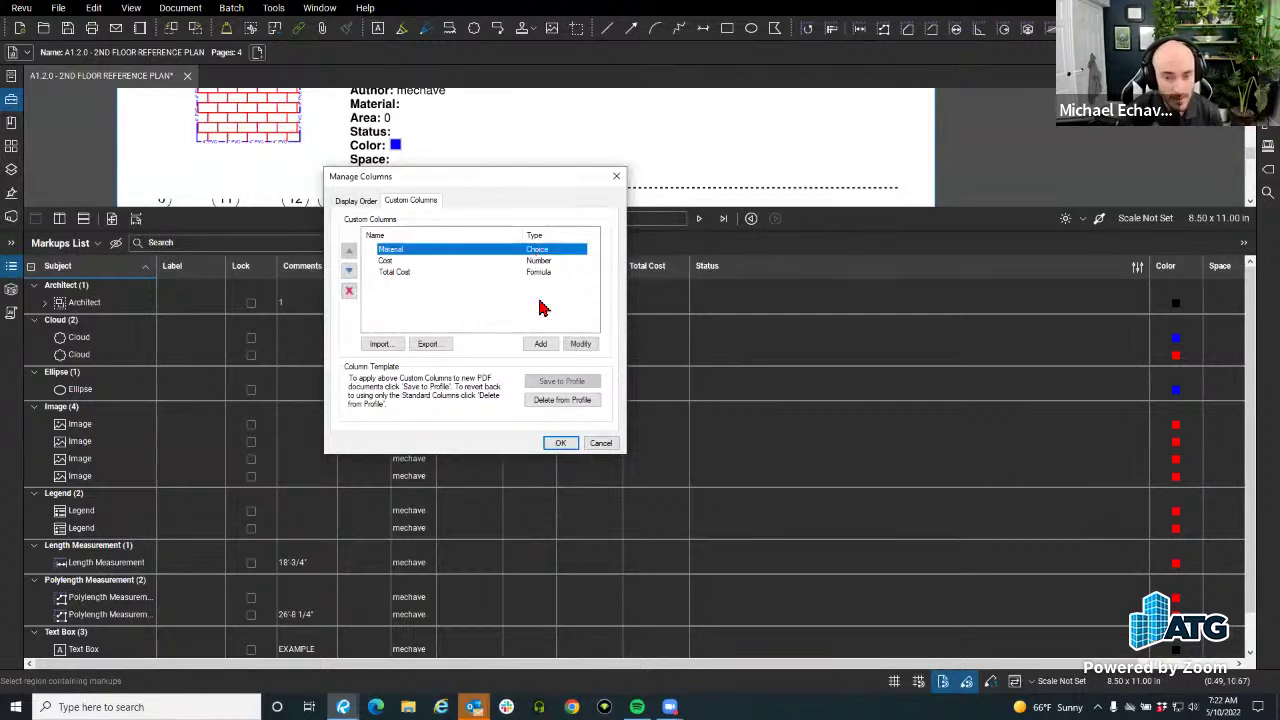
left_click(580, 344)
left_click(500, 241)
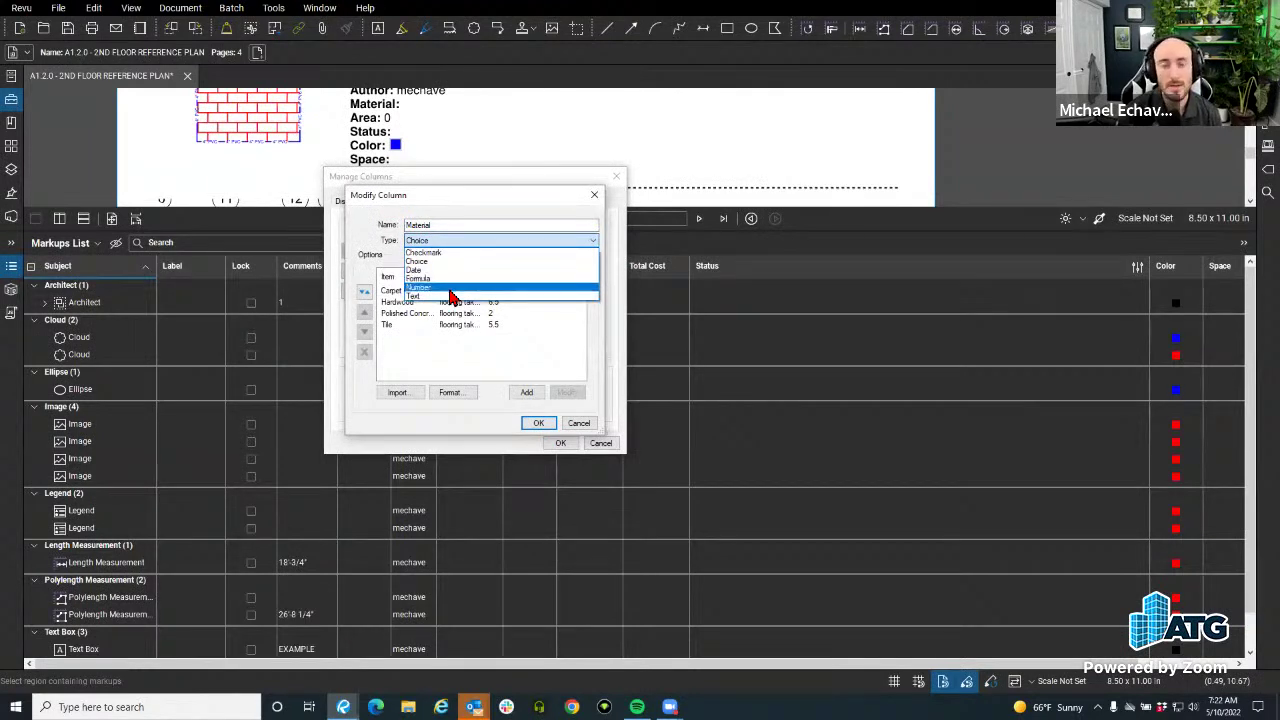
left_click(572, 424)
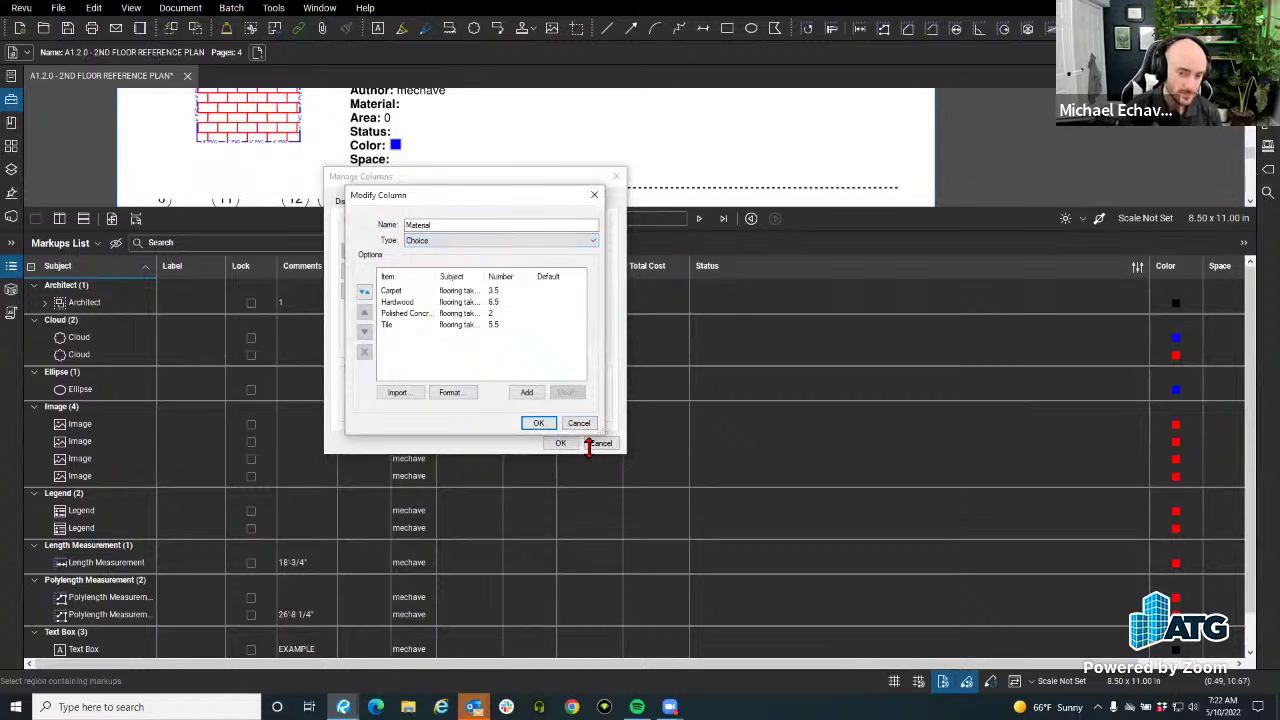
left_click(578, 423)
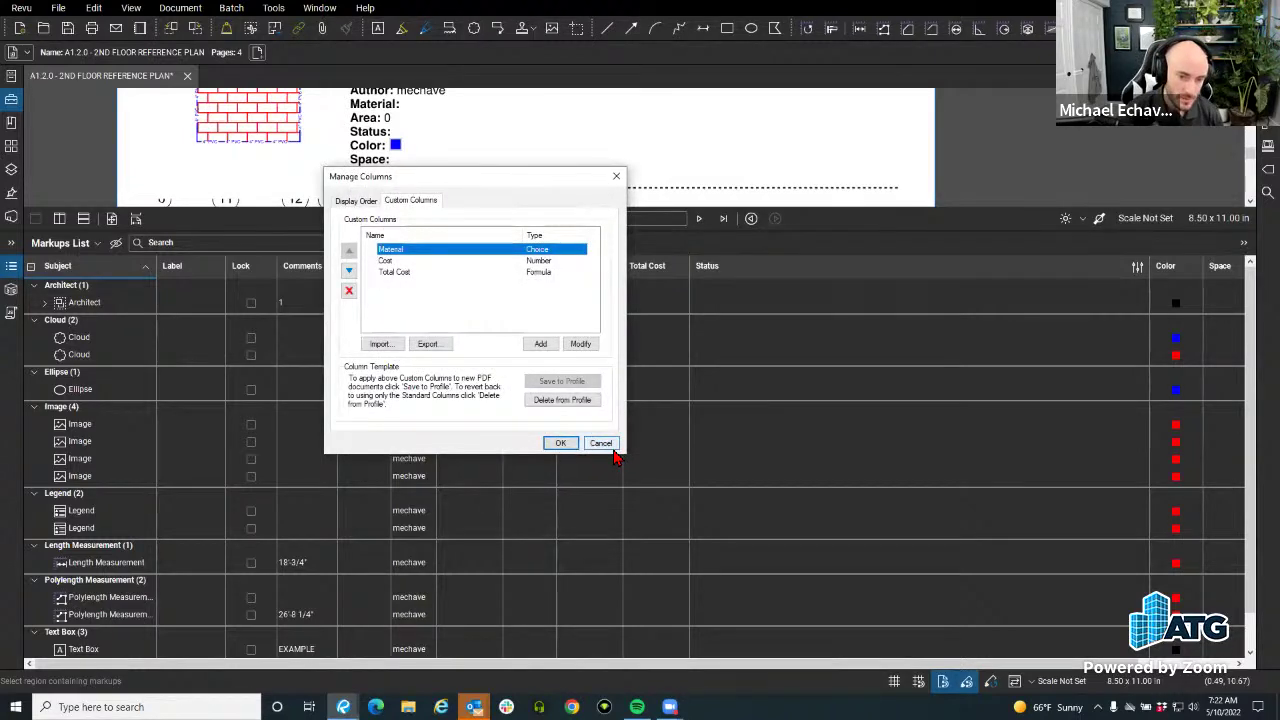
left_click(606, 447)
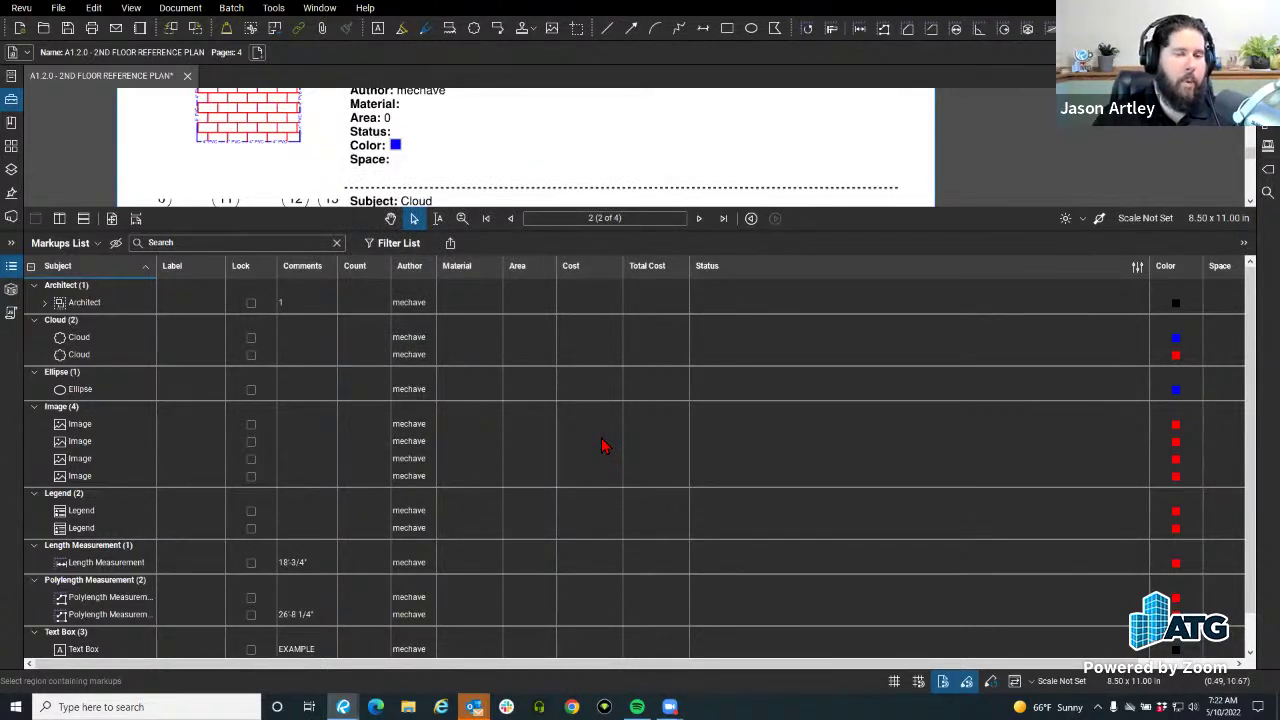
left_click(97, 243)
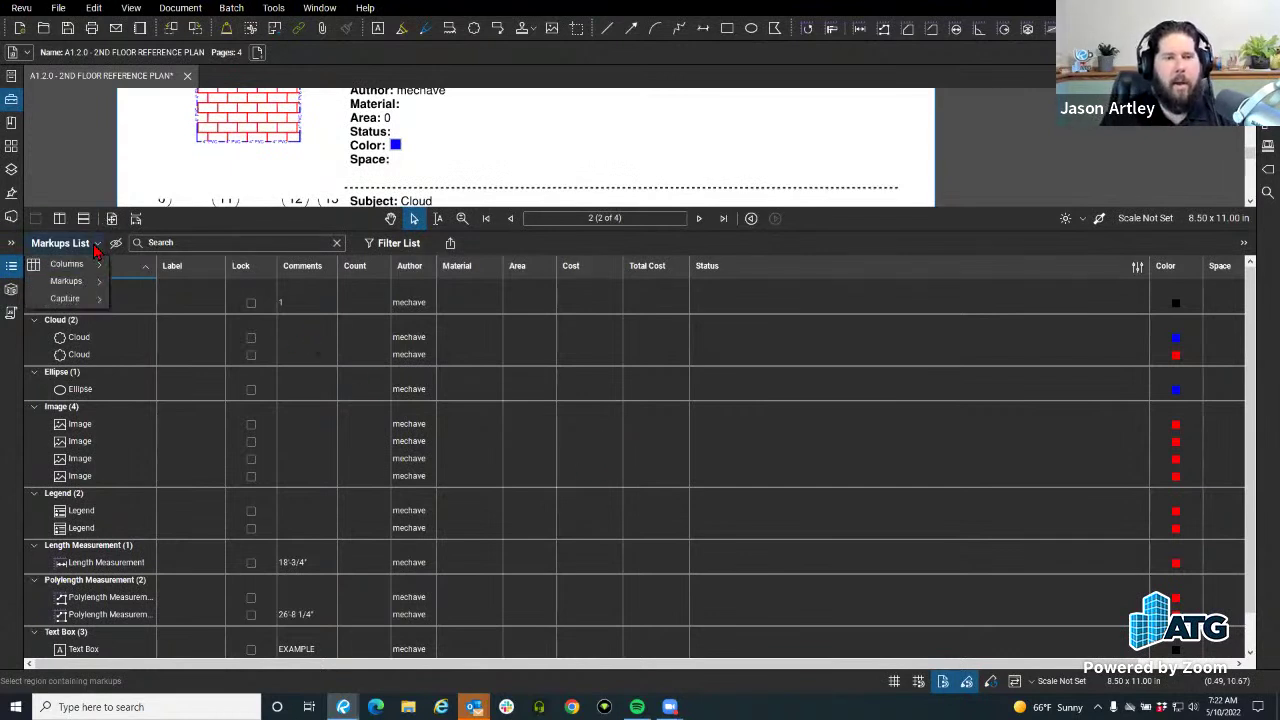
mouse_move(95, 281)
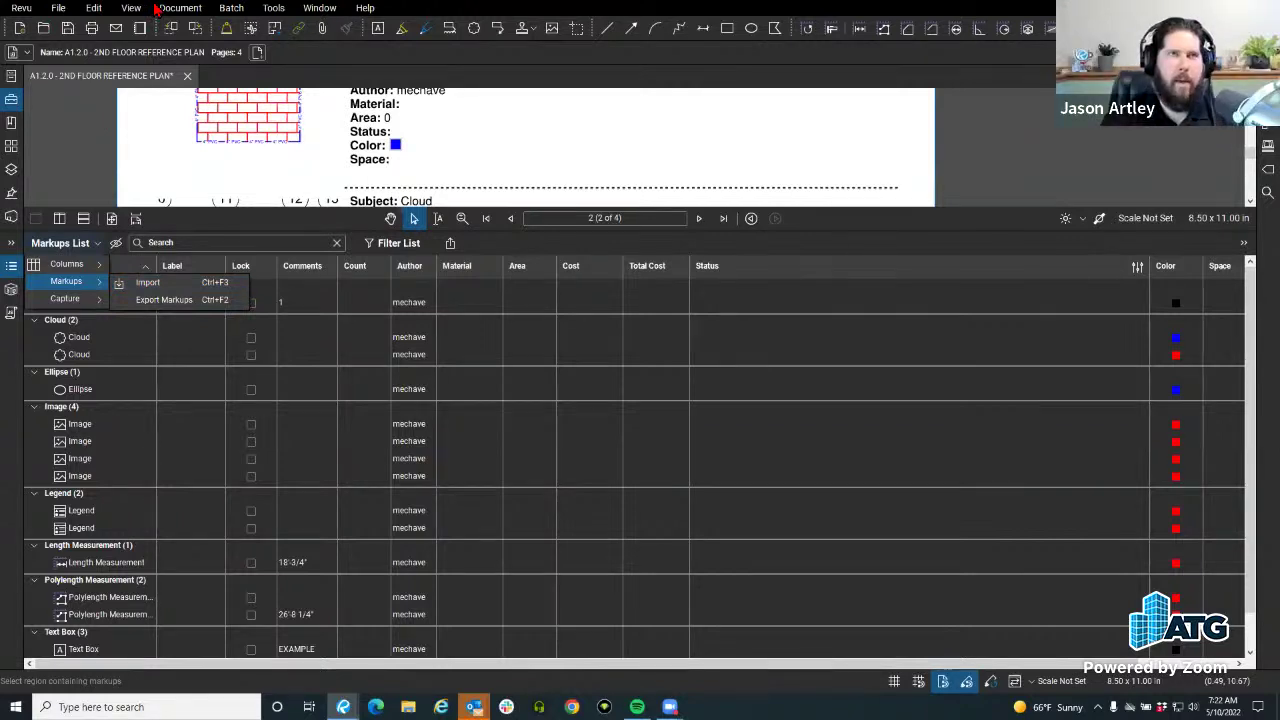
left_click(147, 9)
left_click(147, 9)
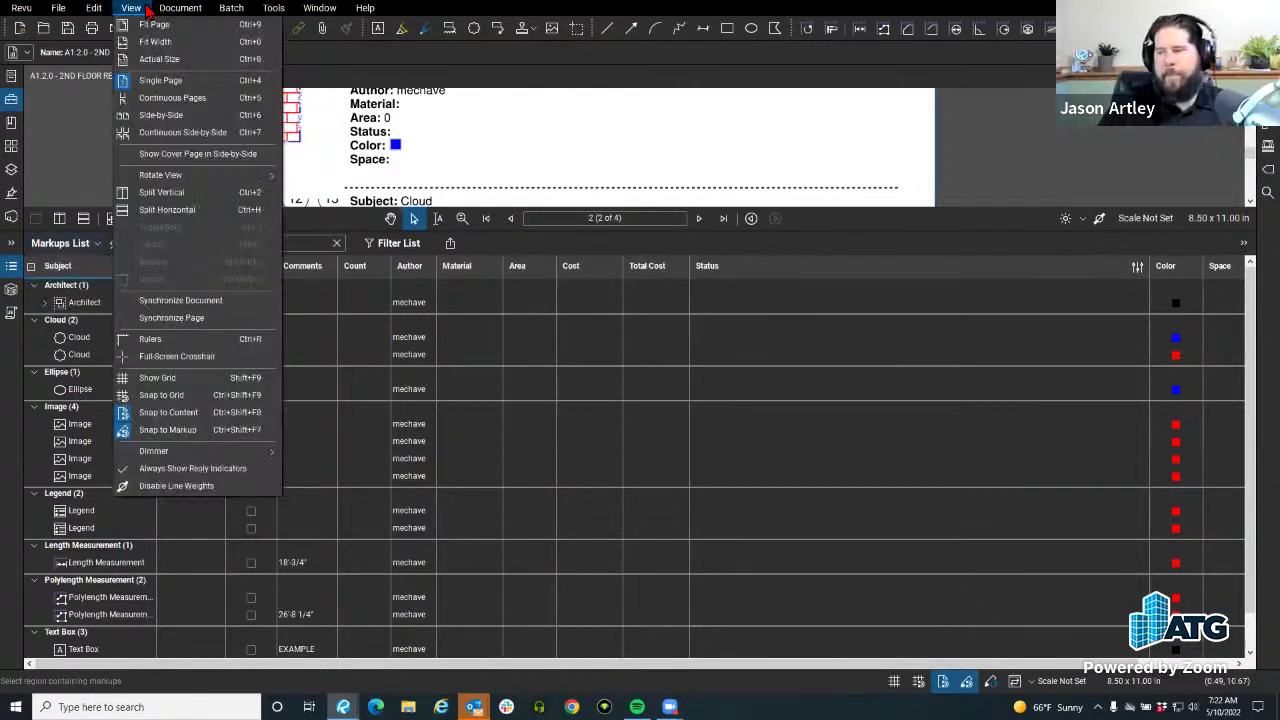
mouse_move(170, 14)
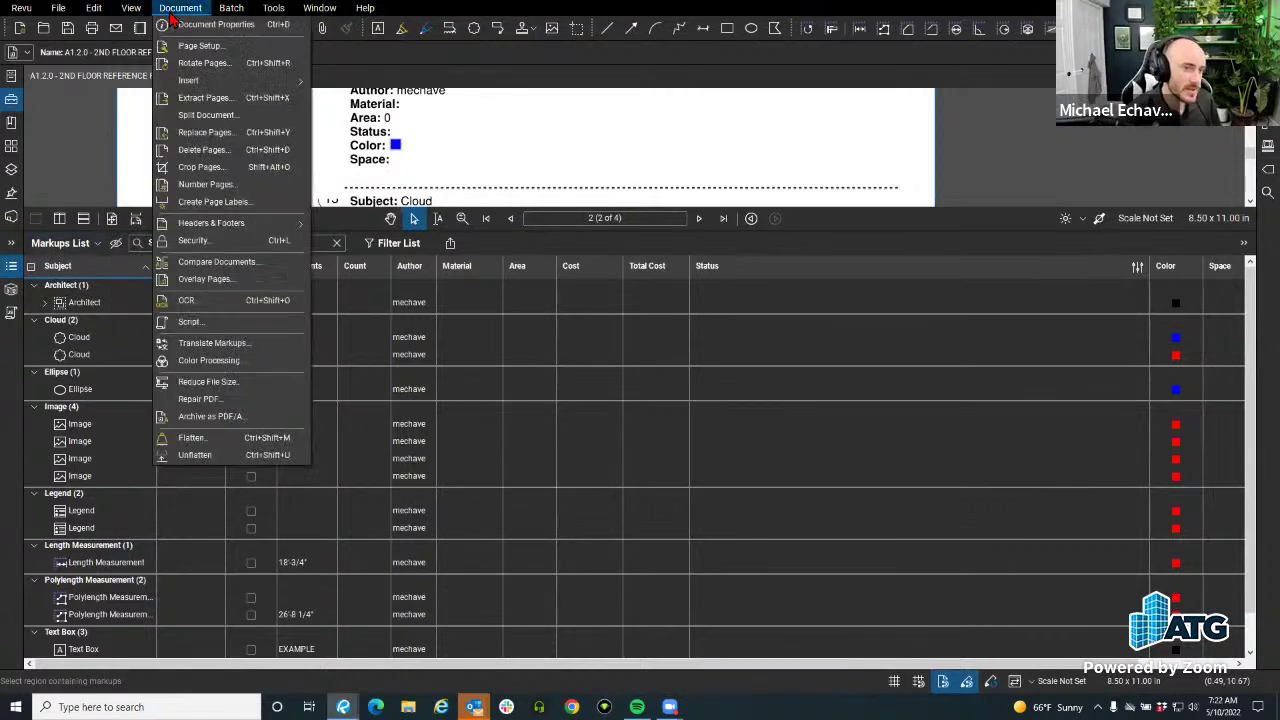
mouse_move(229, 14)
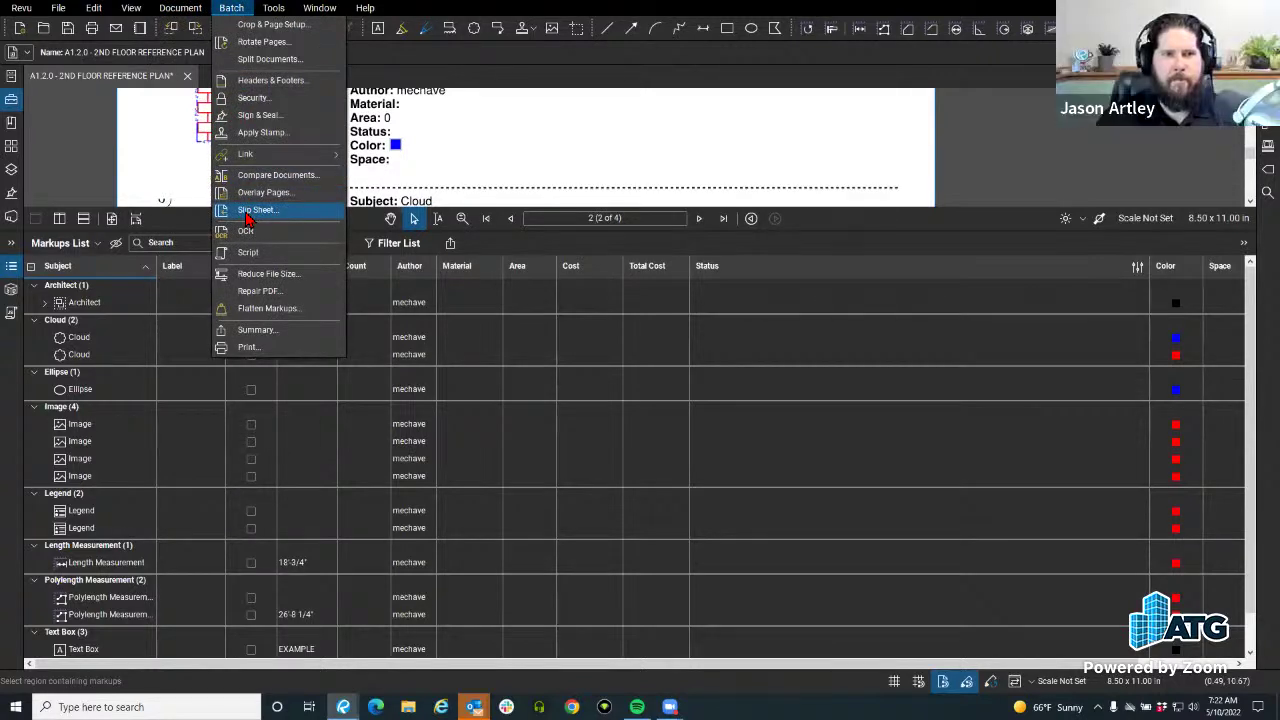
left_click(511, 163)
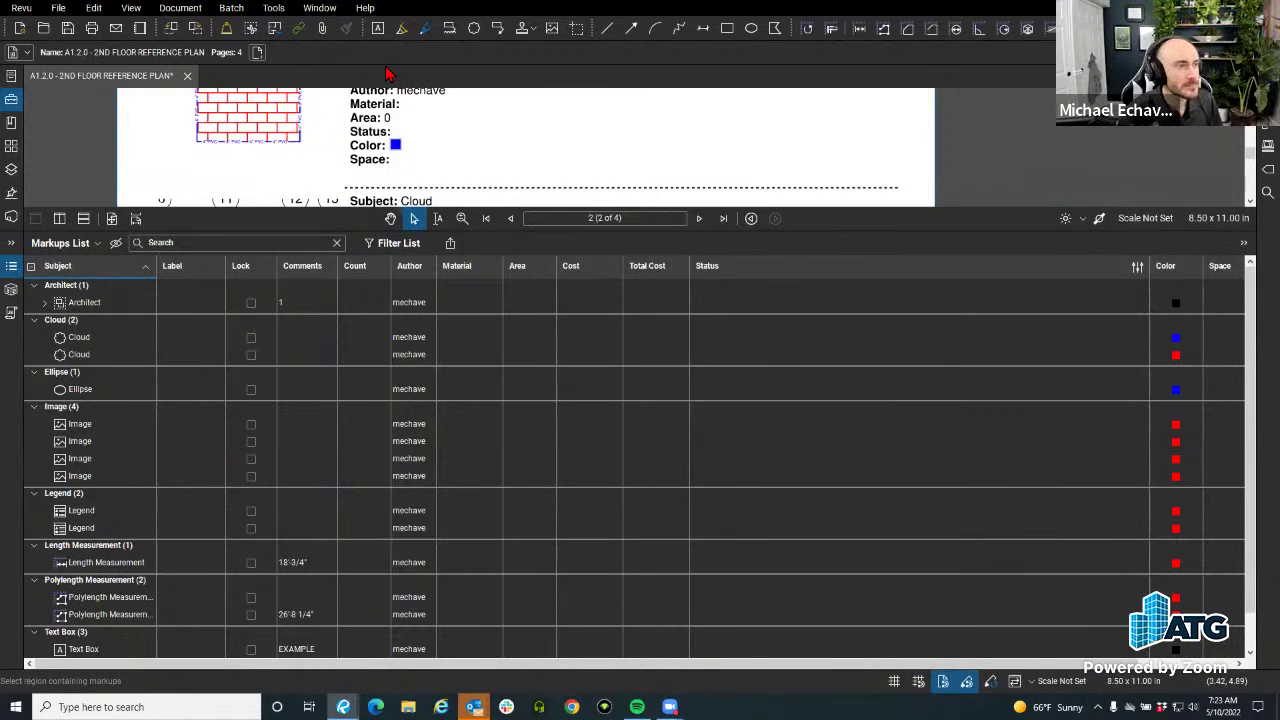
Open the Batch Slip Sheet settings, dismiss the Studio connection notice, and close them after viewing the current and revised file lists.
left_click(273, 8)
left_click(231, 8)
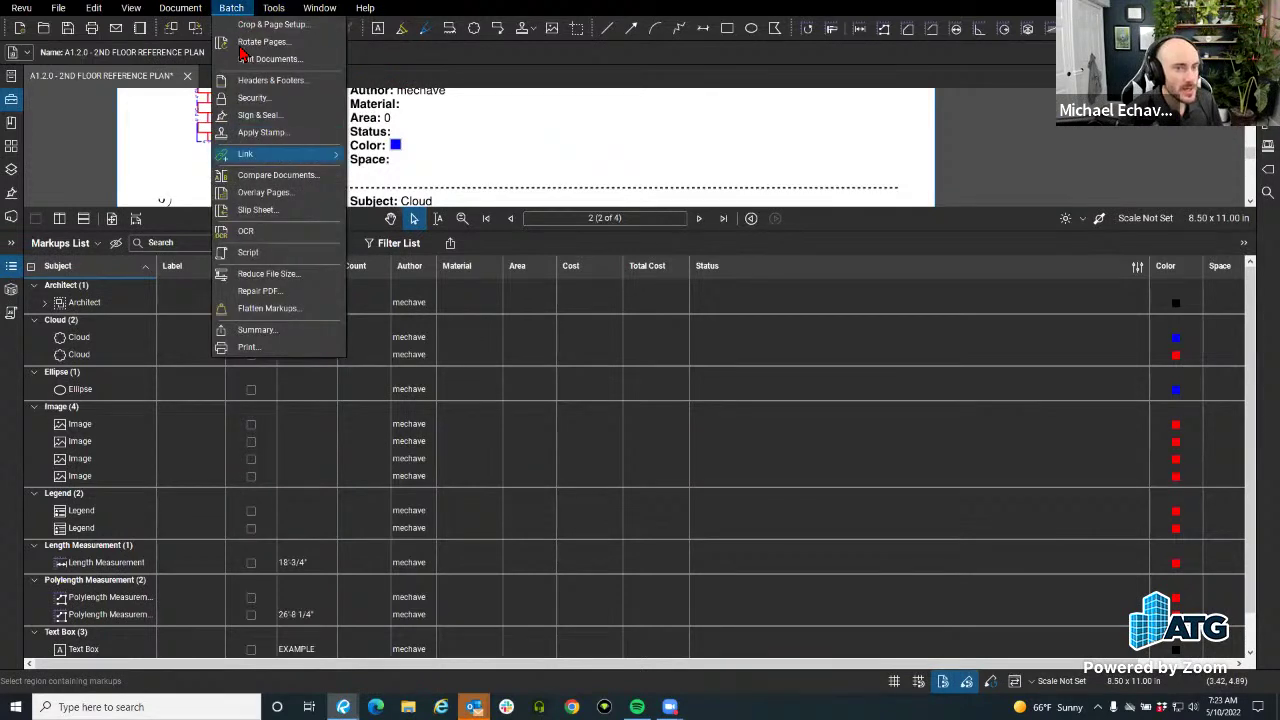
left_click(262, 209)
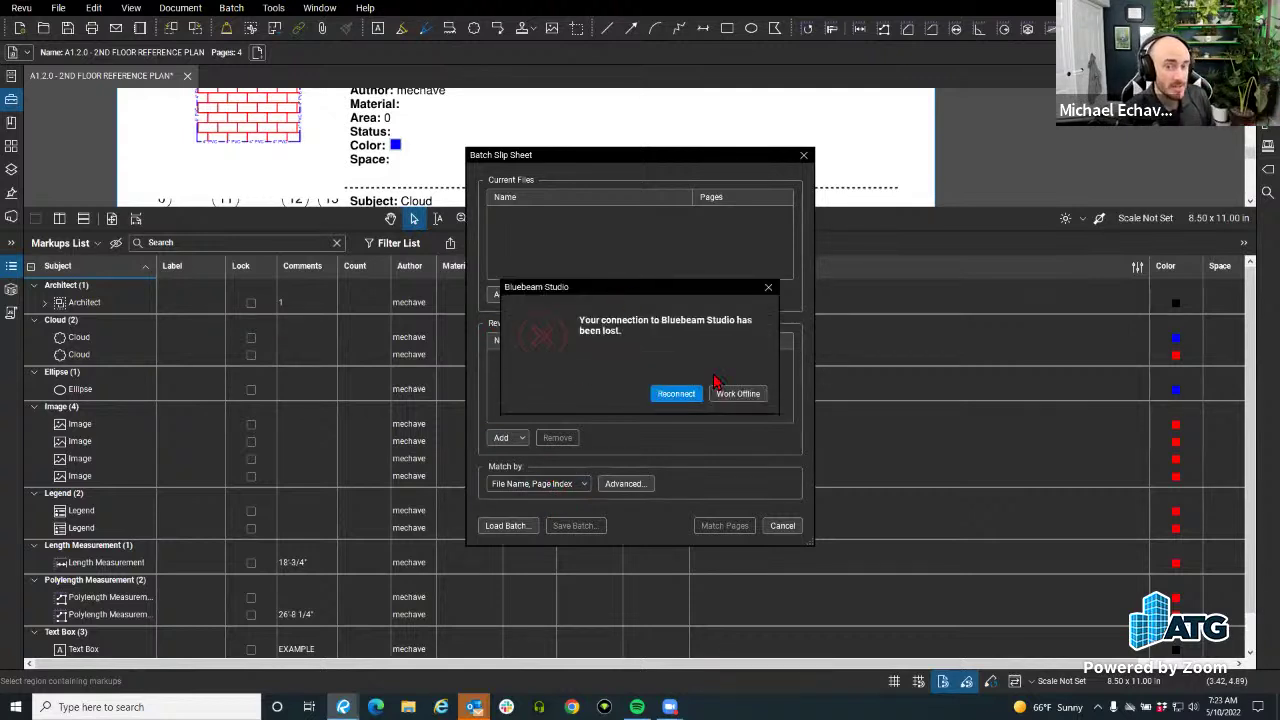
left_click(767, 289)
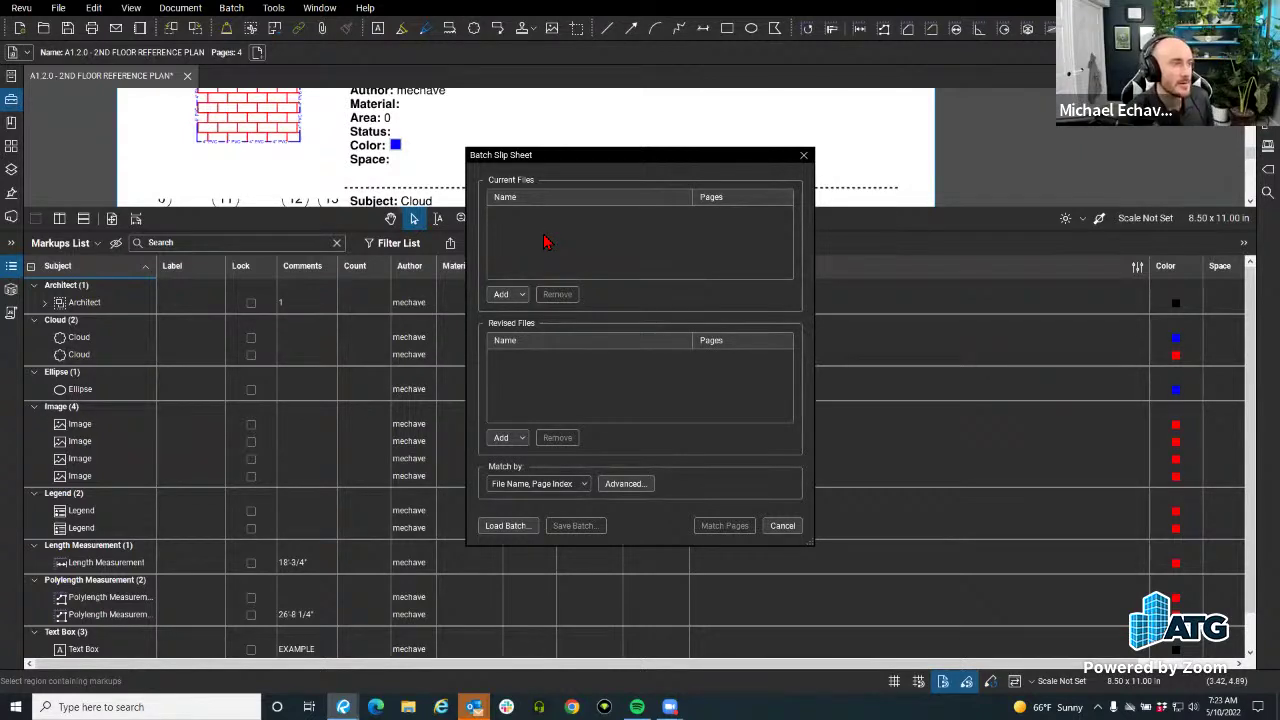
left_click(804, 156)
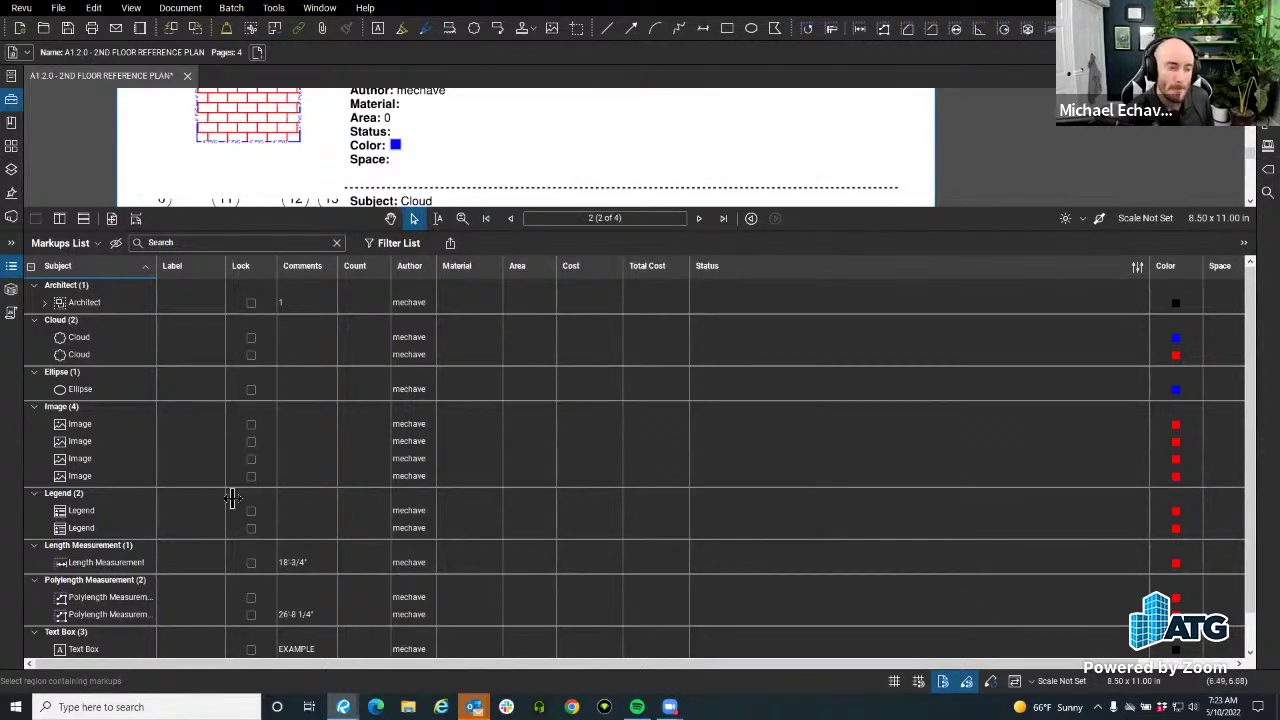
Hide the Markups List and go back to page 1 to show the full 2nd floor reference plan.
scroll(230, 497, "down", 1)
scroll(220, 480, "up", 1)
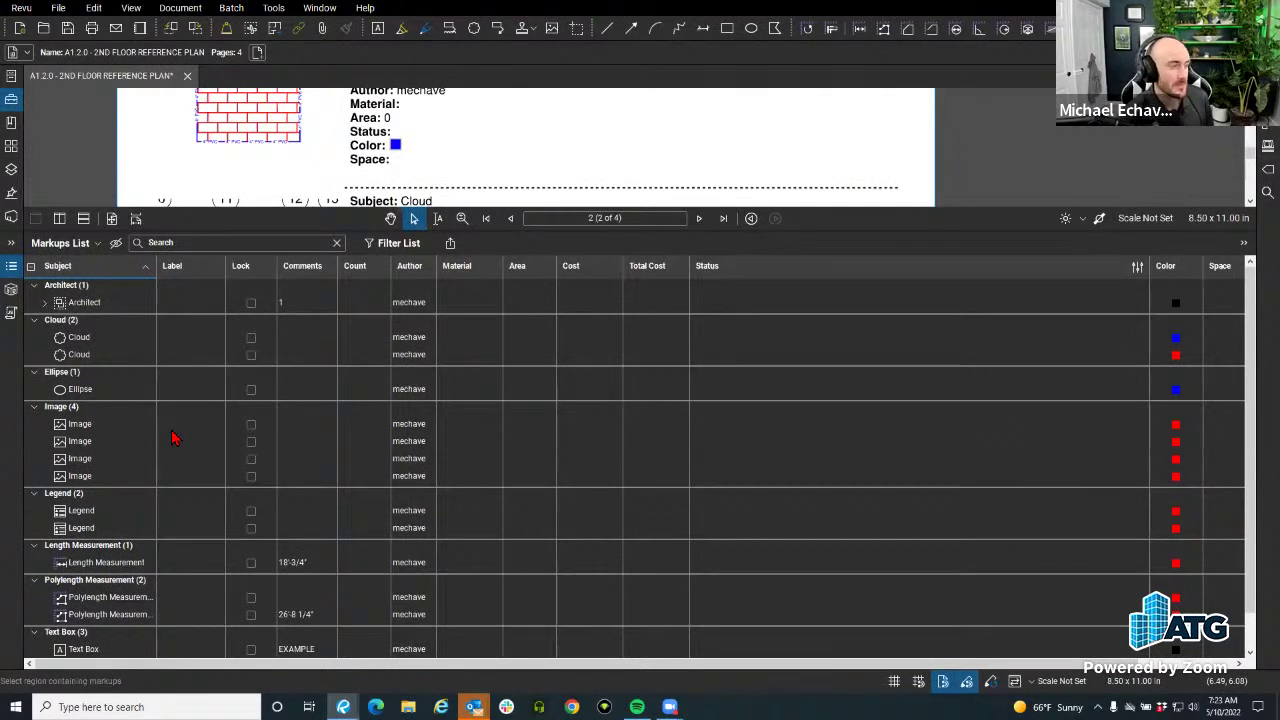
left_click(12, 265)
left_click(508, 659)
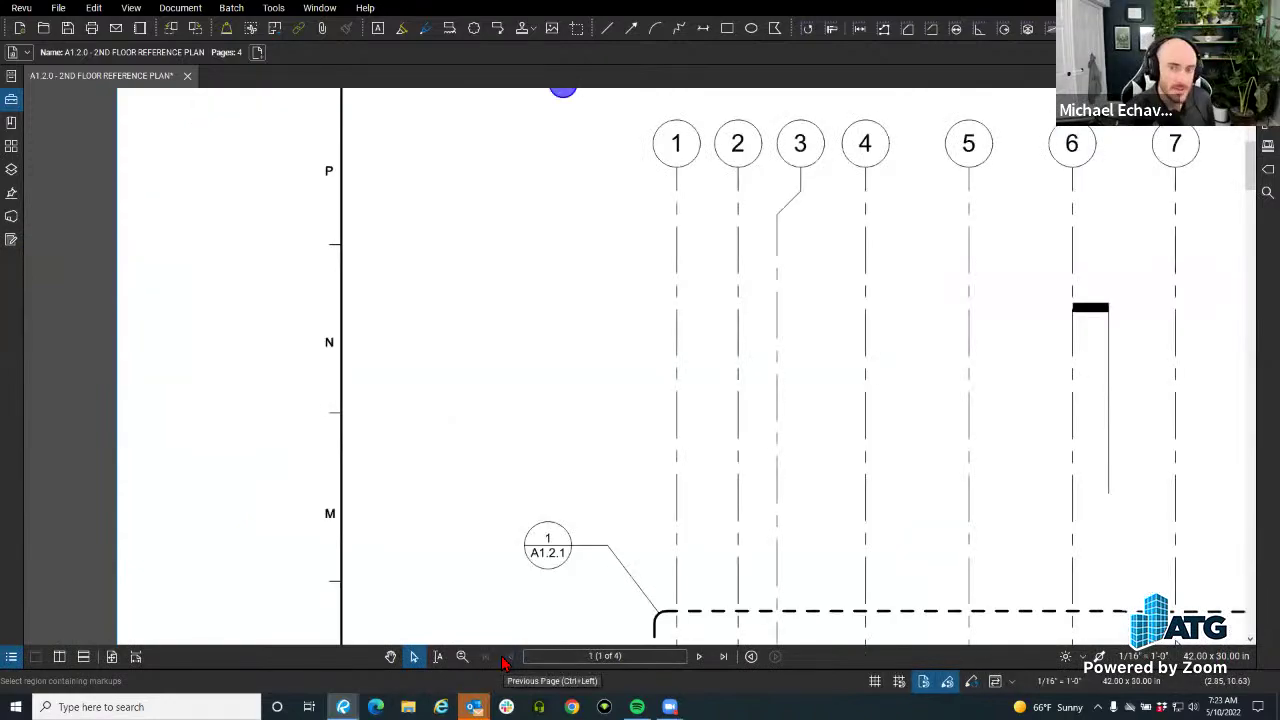
scroll(343, 339, "down", 12)
scroll(545, 515, "up", 2)
scroll(320, 466, "up", 2)
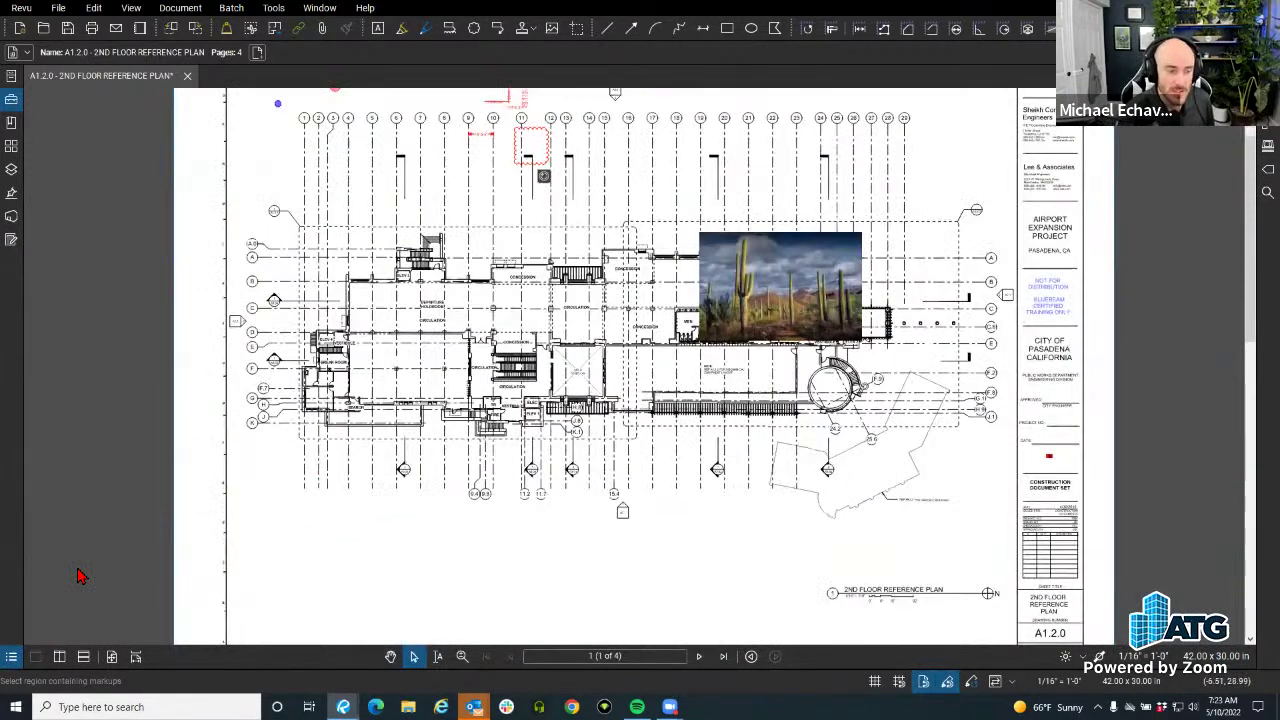
Redisplay the Markups List at about half the window height, and hide and reshow all markups on the plan.
left_click(11, 656)
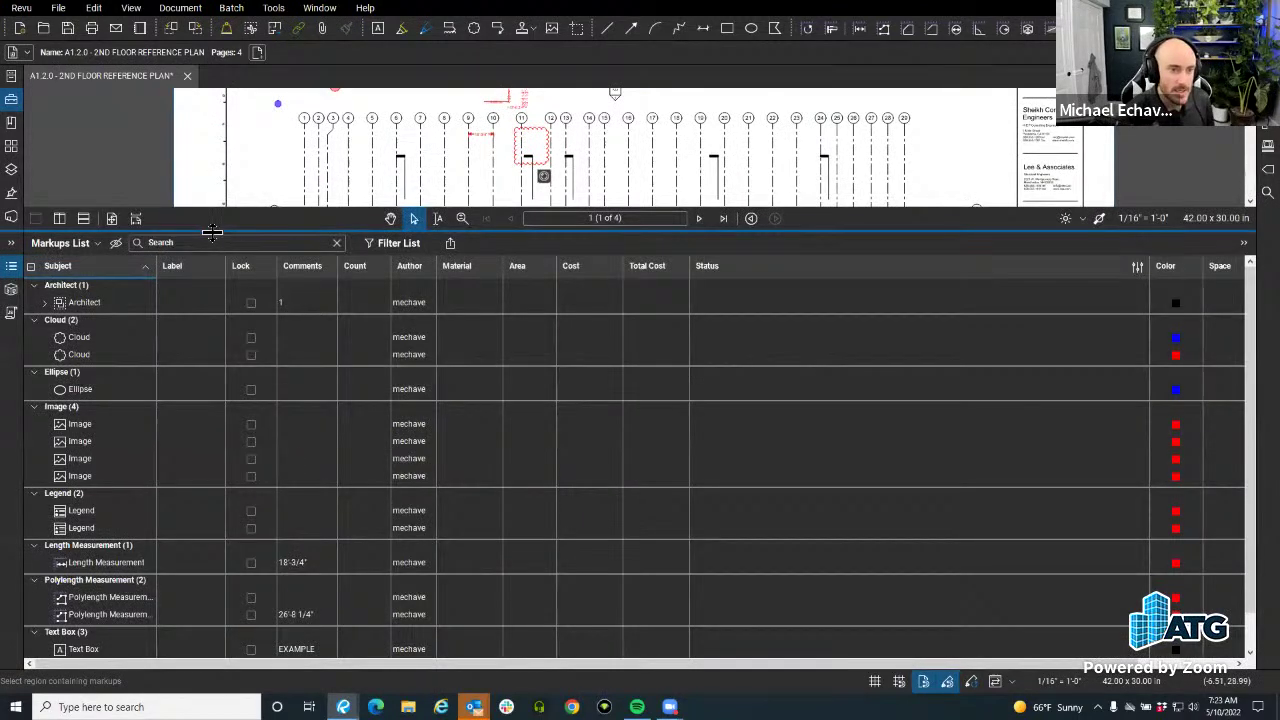
left_click_drag(213, 210, 145, 400)
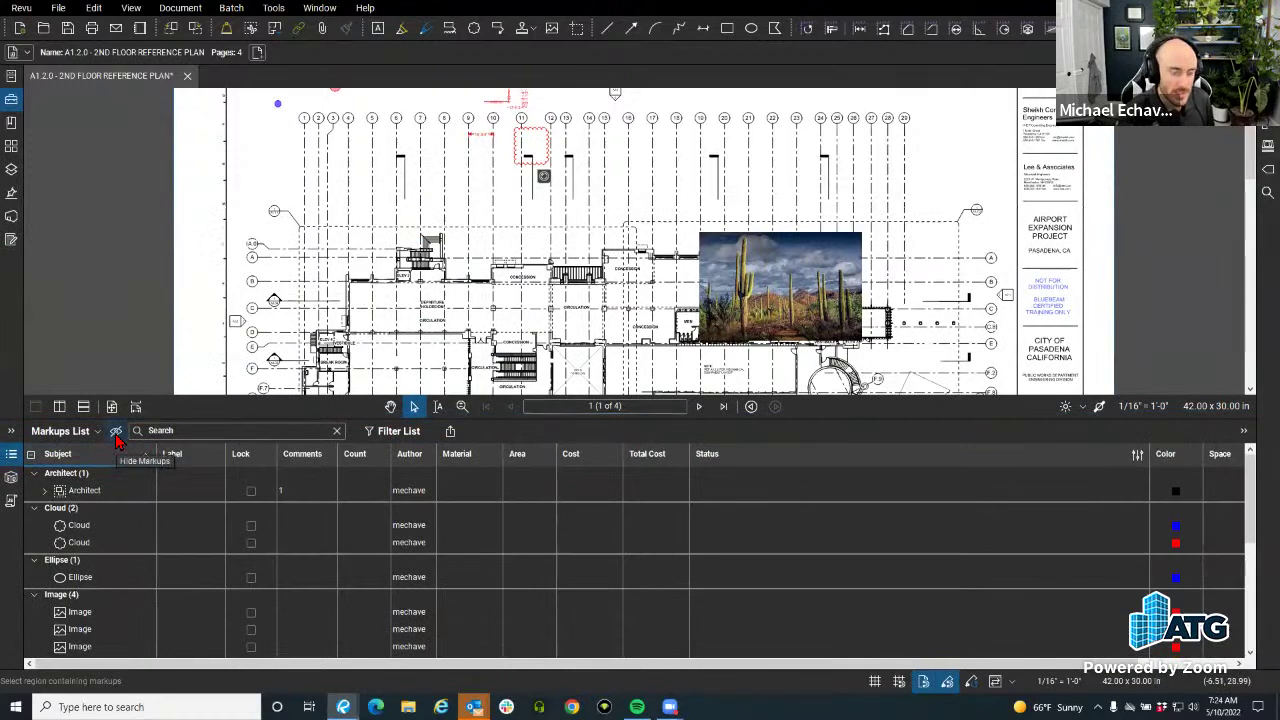
left_click(116, 432)
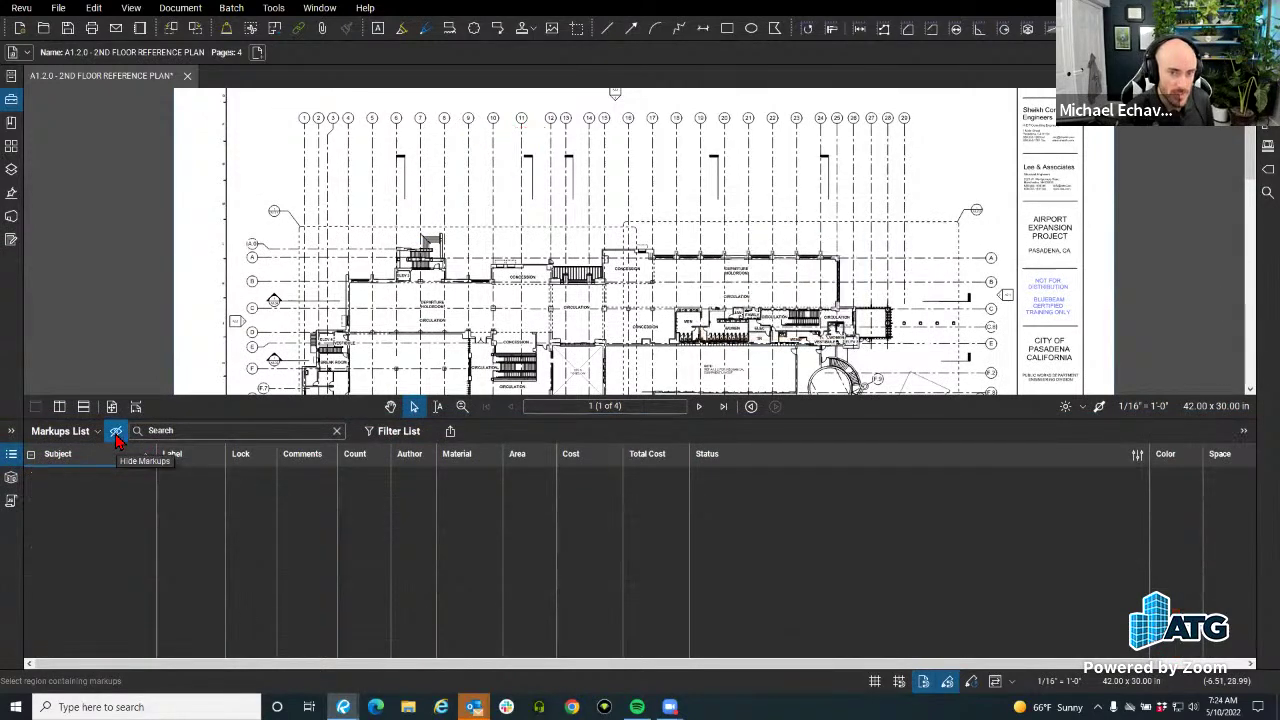
left_click(116, 438)
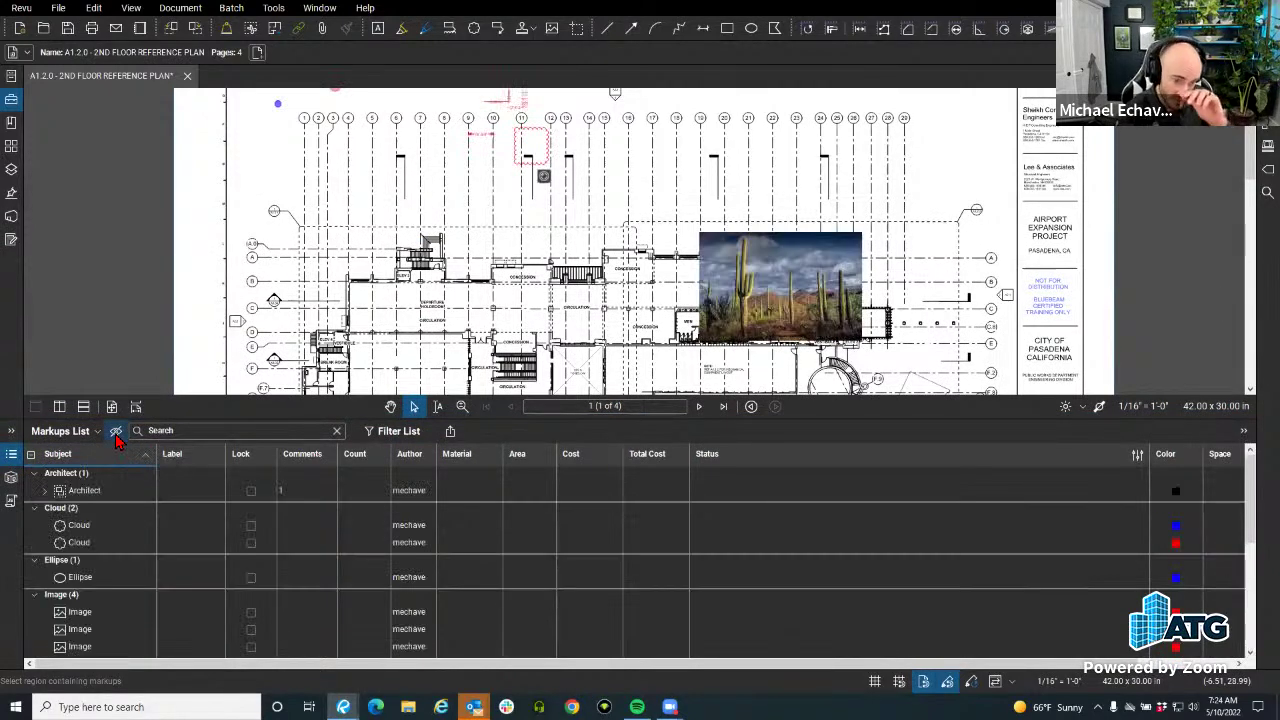
Search the Markups List for "CLO", view the matching clouds on the plan, and clear the search.
left_click(190, 437)
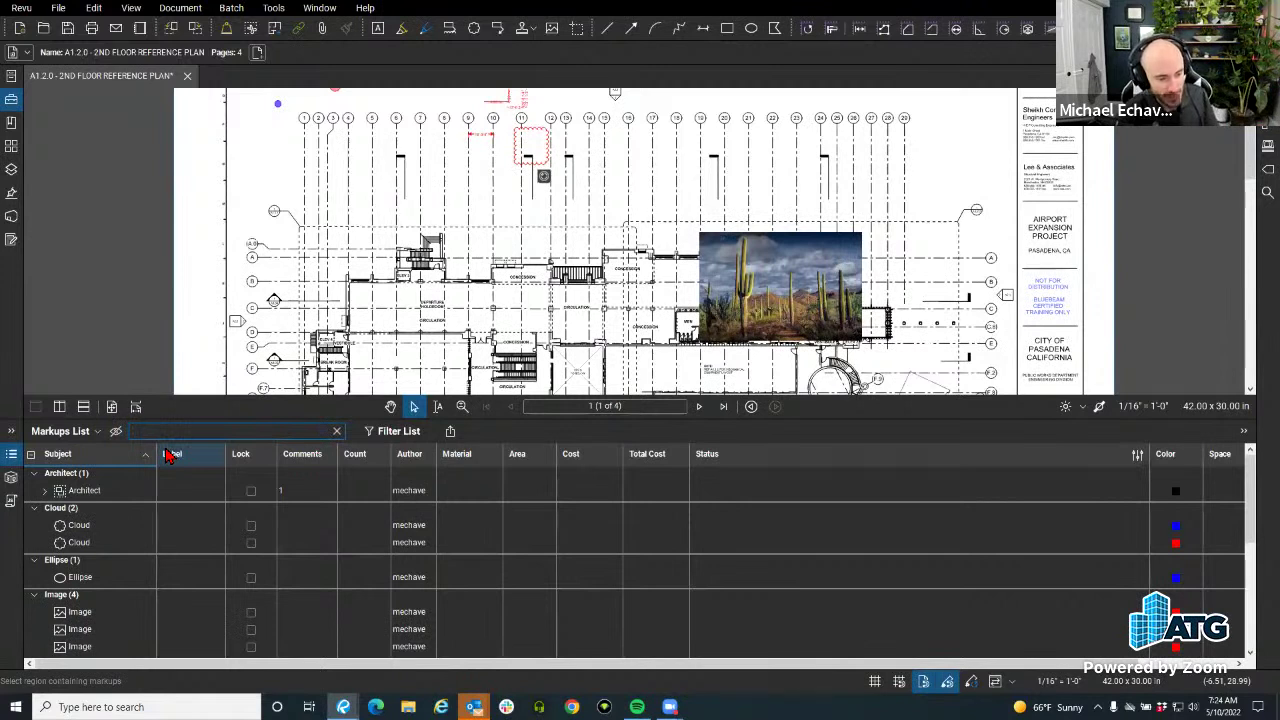
type("Cl")
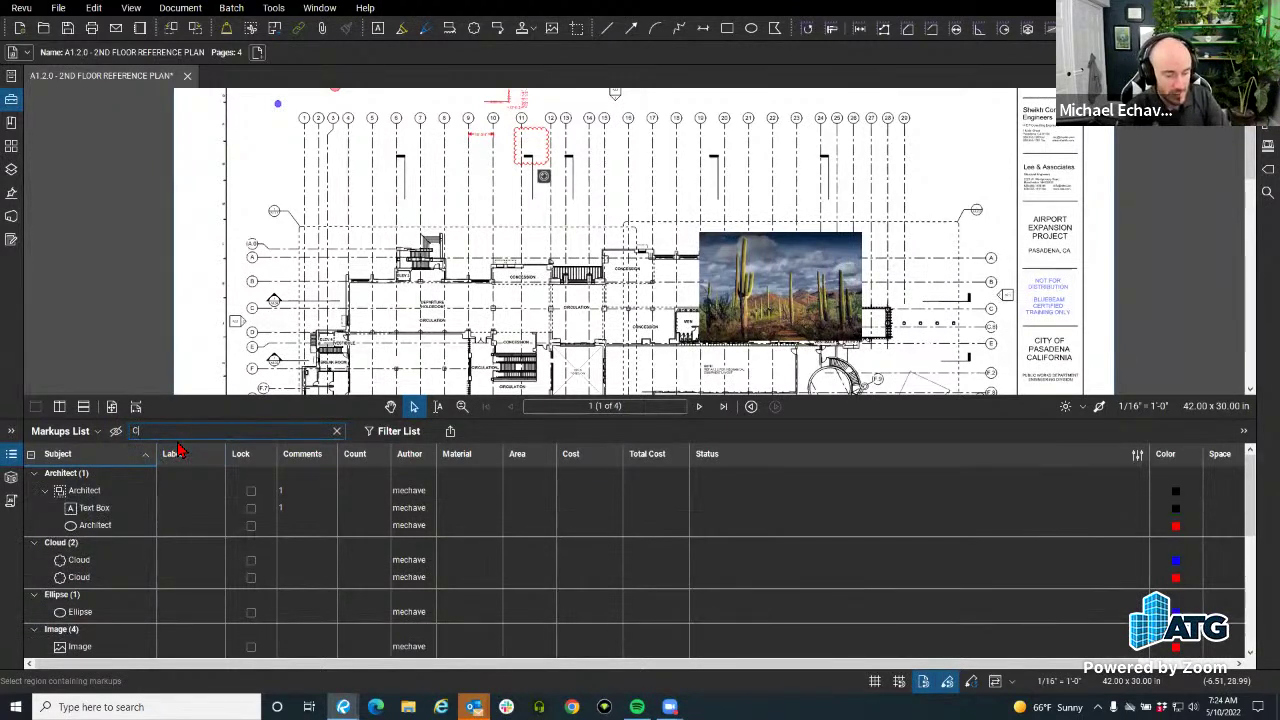
type("o")
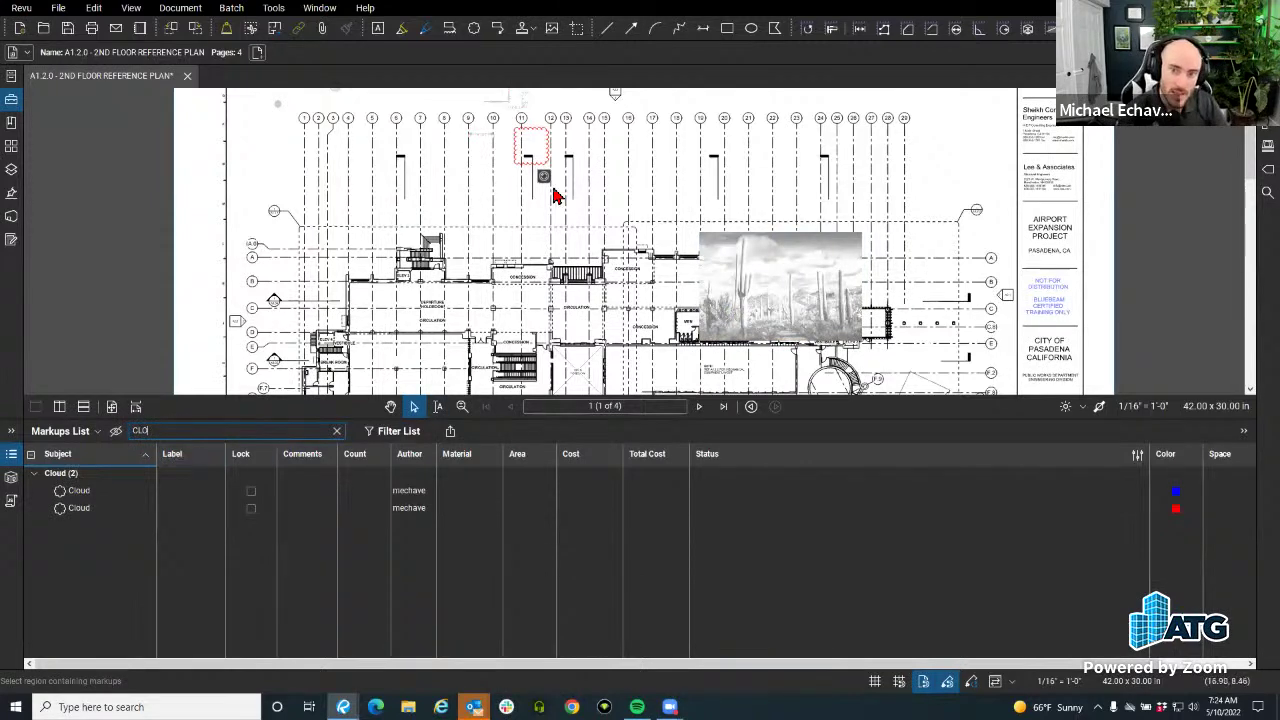
left_click_drag(537, 170, 504, 213)
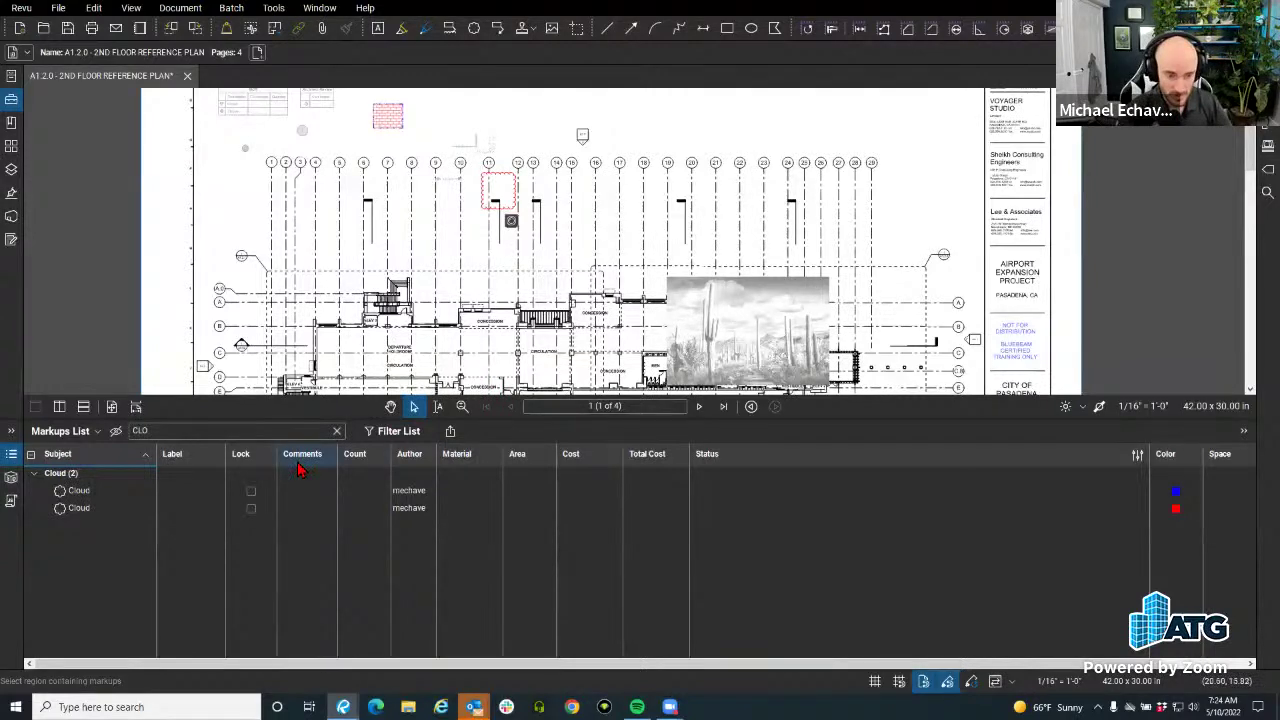
left_click(250, 436)
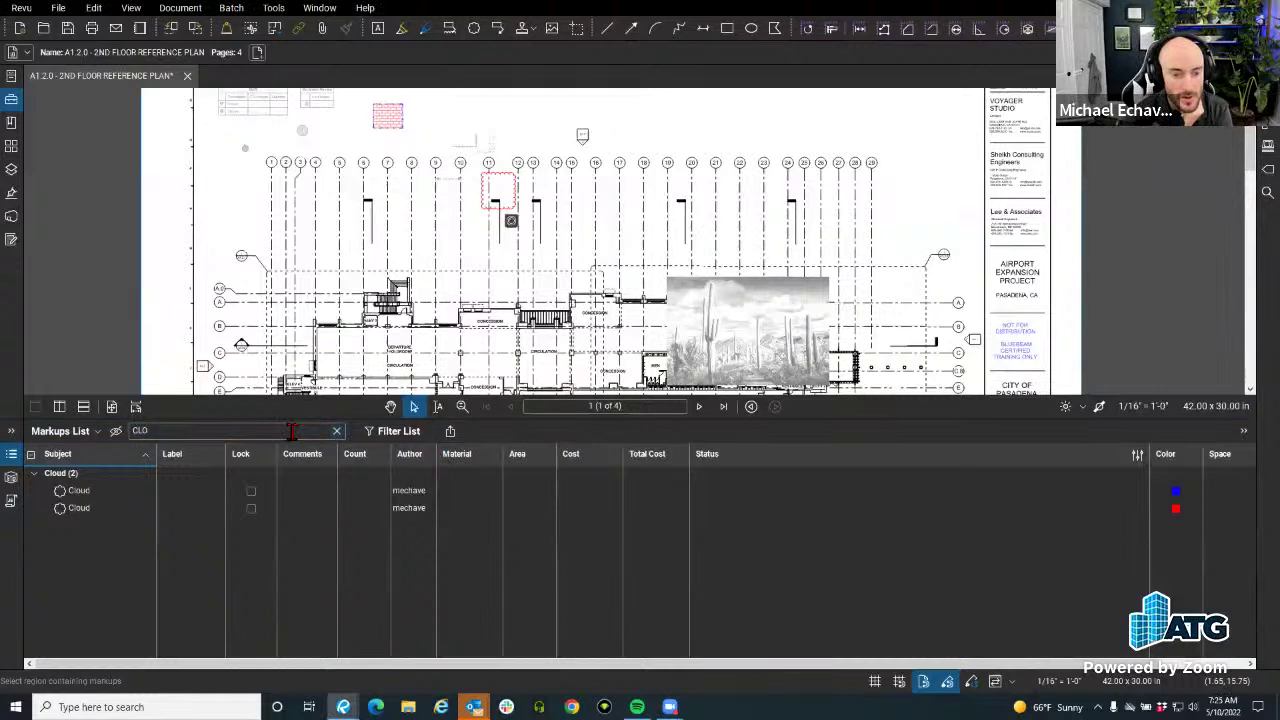
left_click(336, 431)
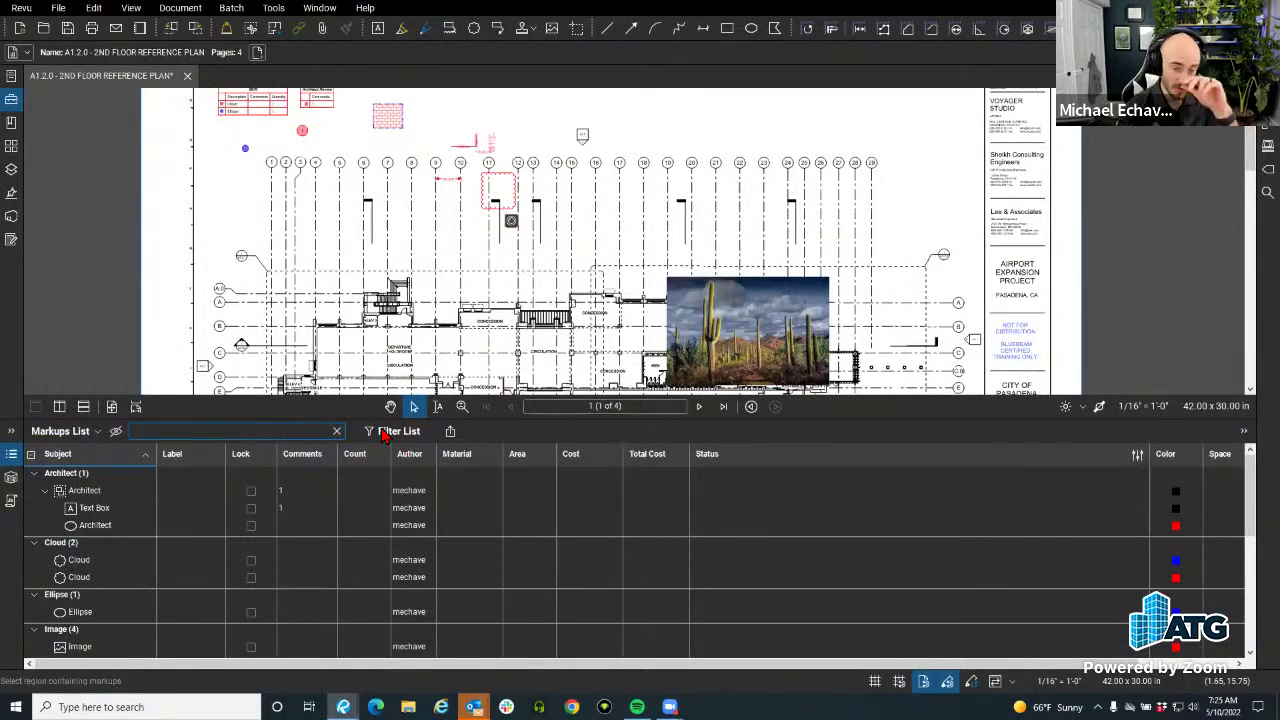
Filter the Markups List to show only markups with the subject Cloud and the color blue.
left_click(382, 431)
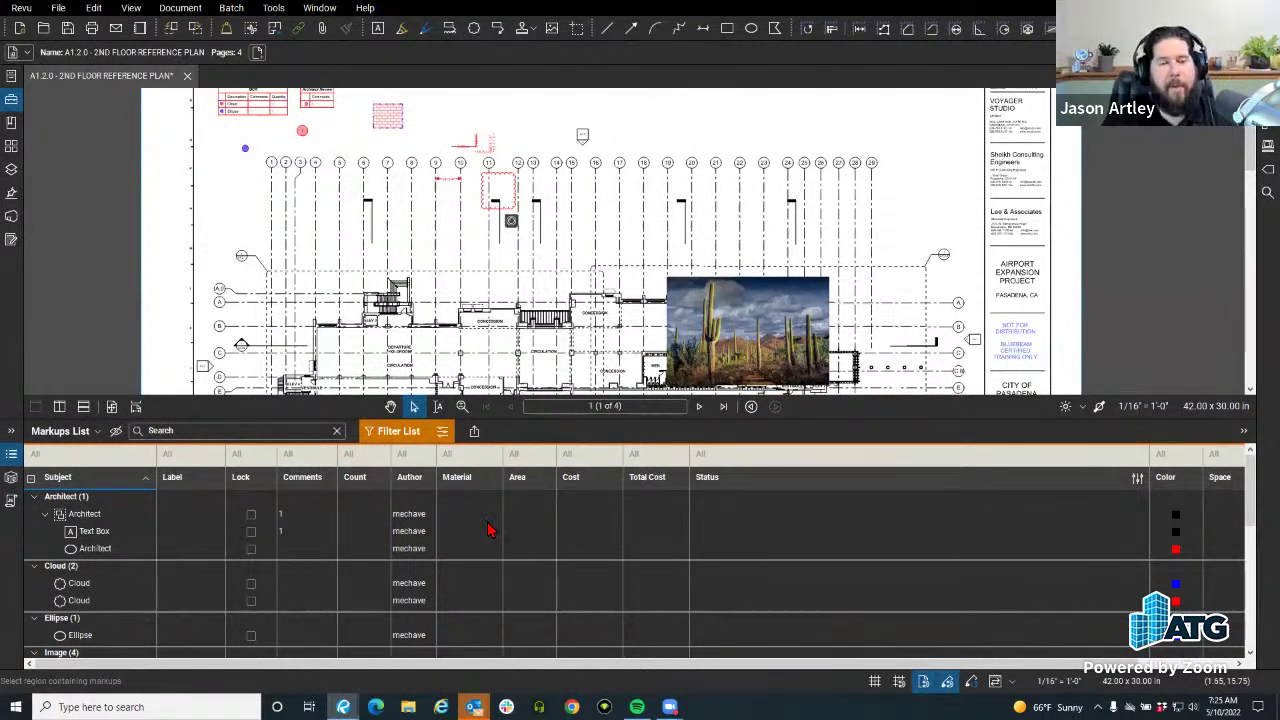
key("ctrl")
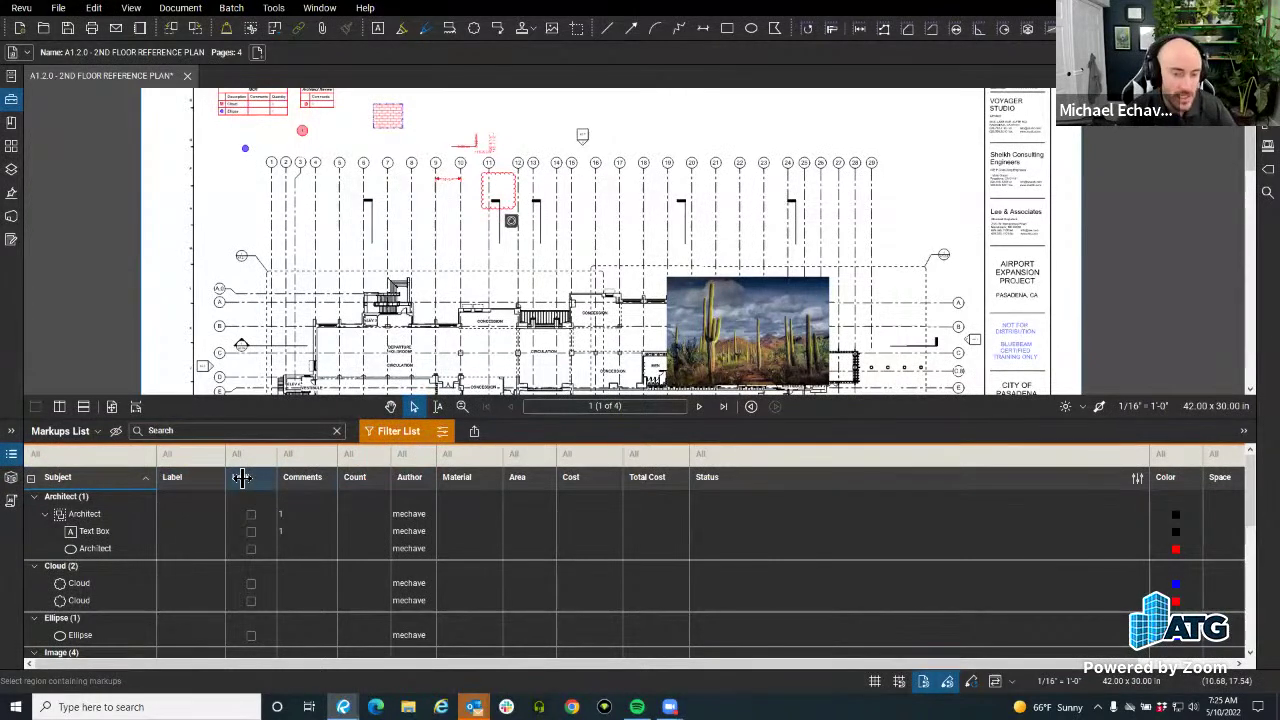
left_click(50, 459)
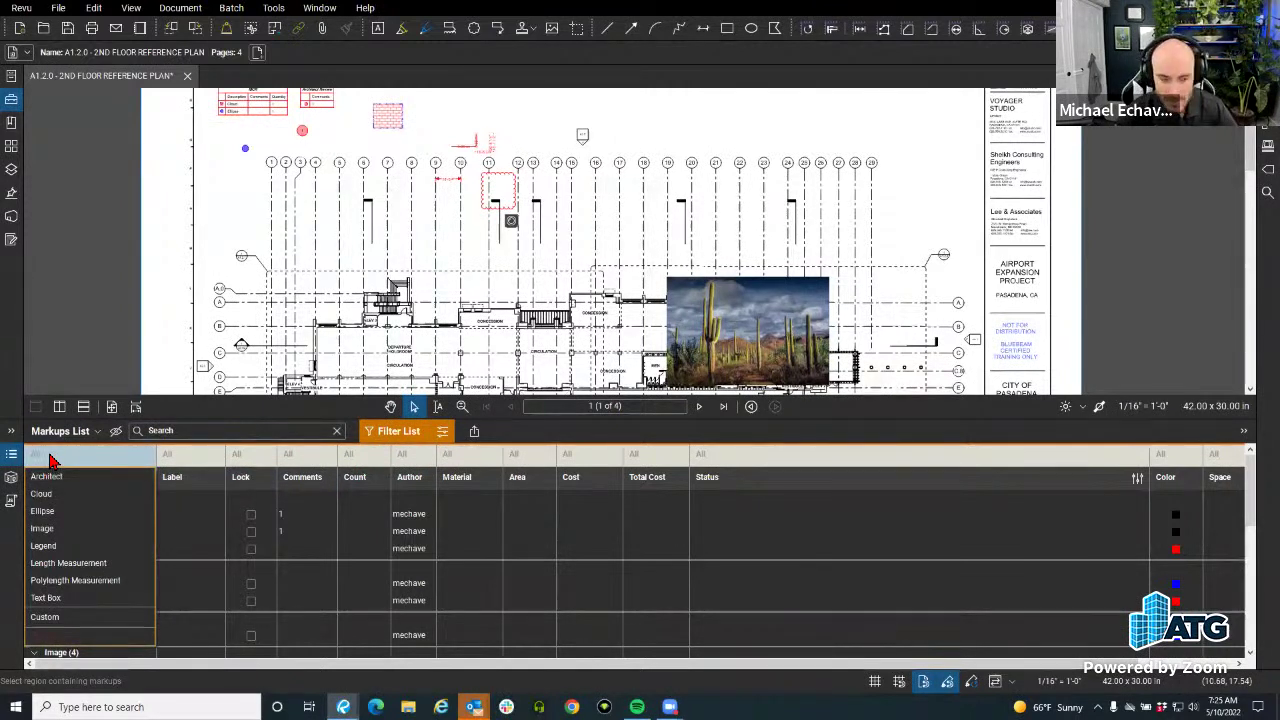
left_click(41, 493)
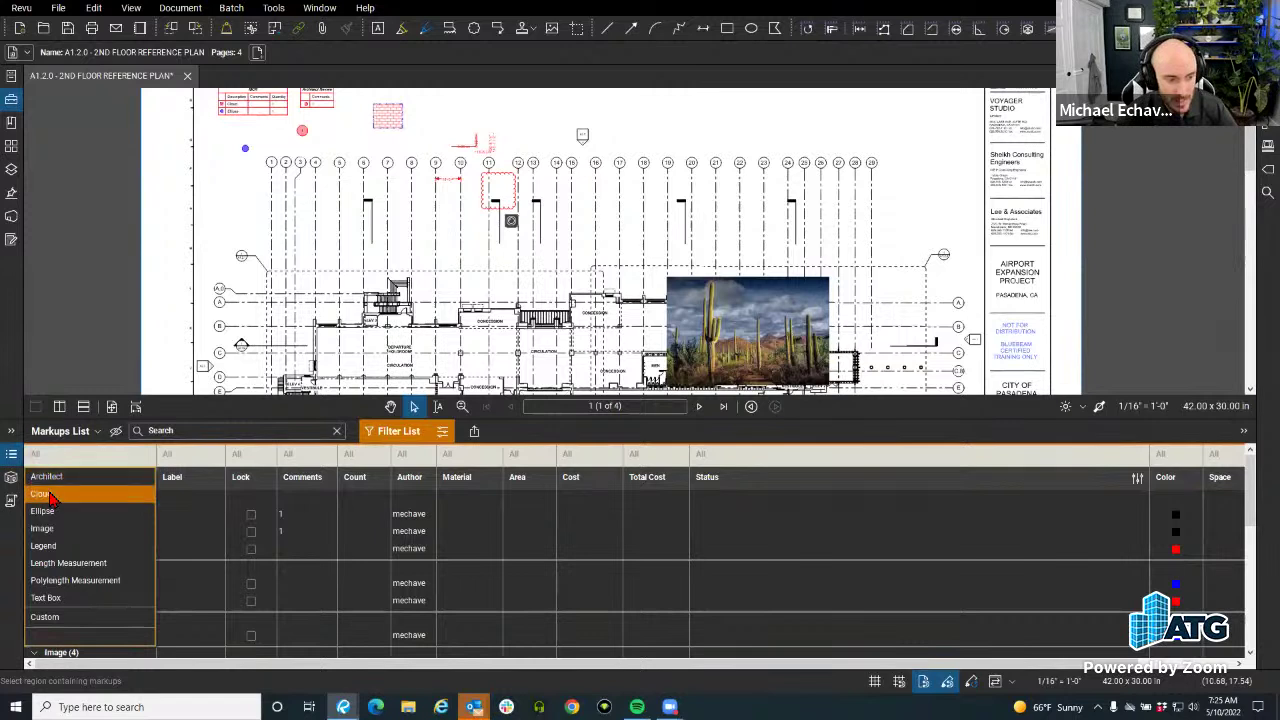
left_click(1168, 454)
left_click(1183, 477)
left_click(1046, 618)
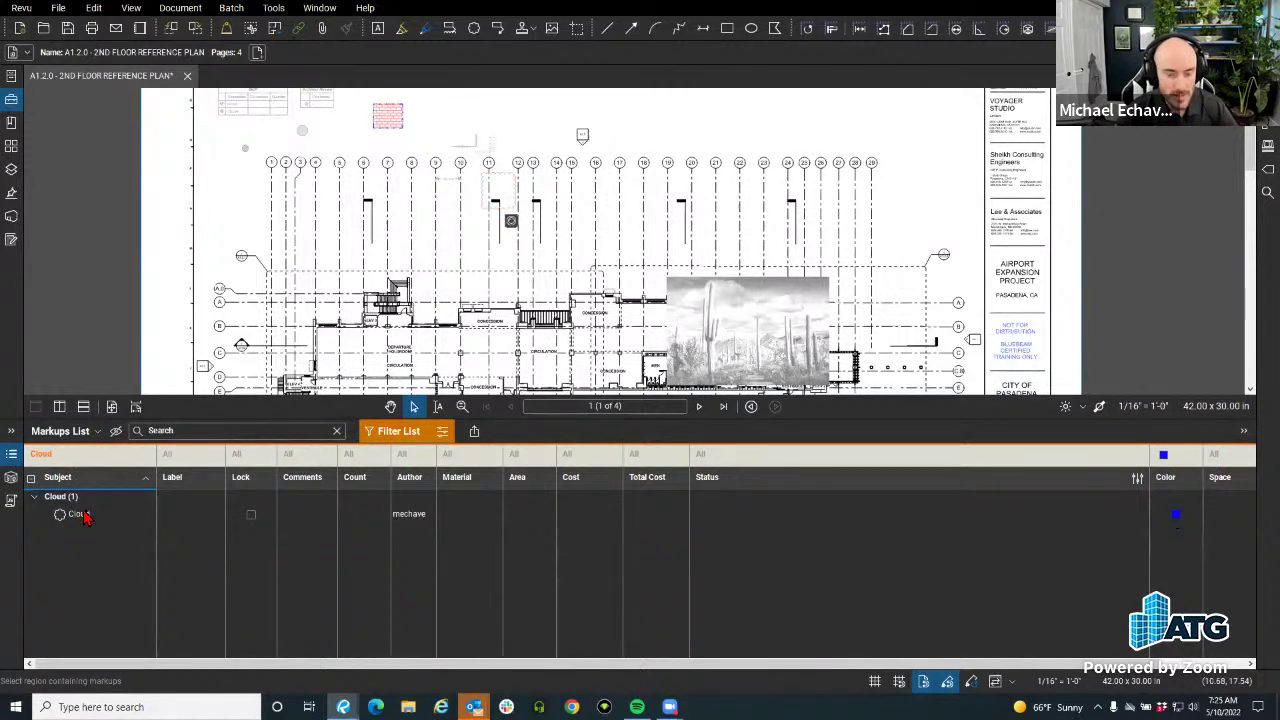
Open the saved filter options, dismiss them without saving a filter, and turn off the Markups List filter.
left_click(441, 438)
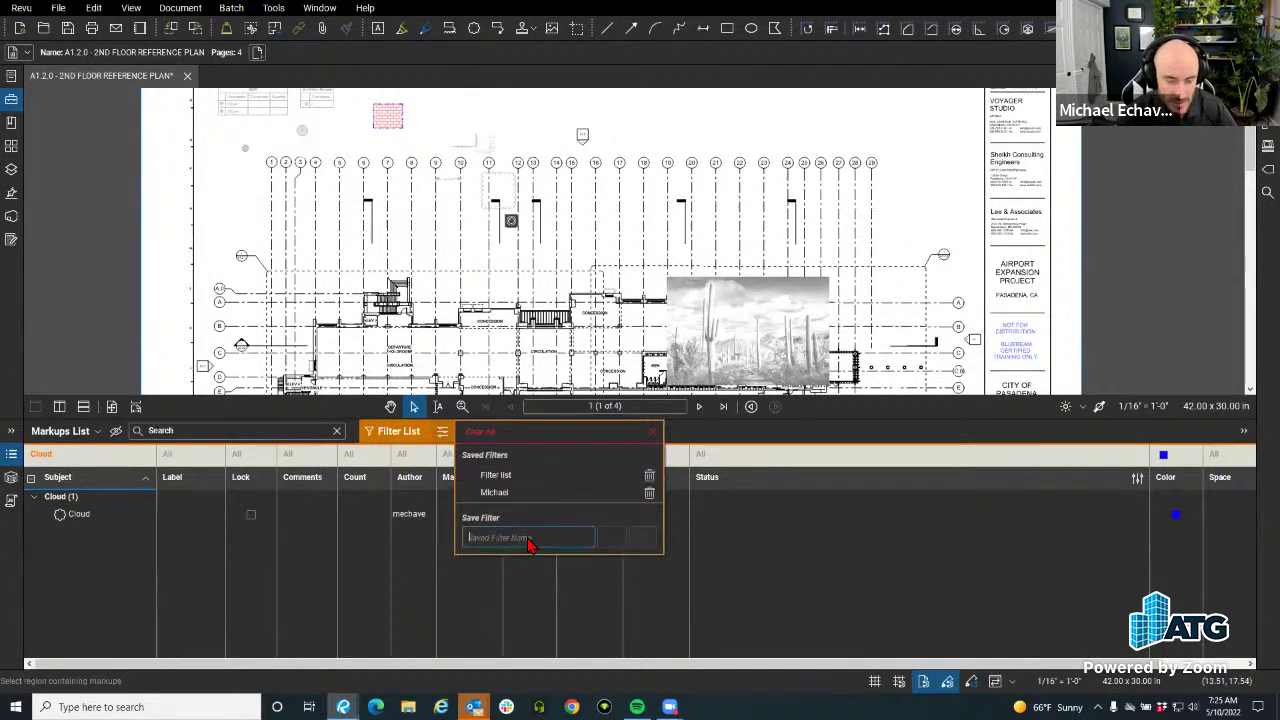
left_click(528, 540)
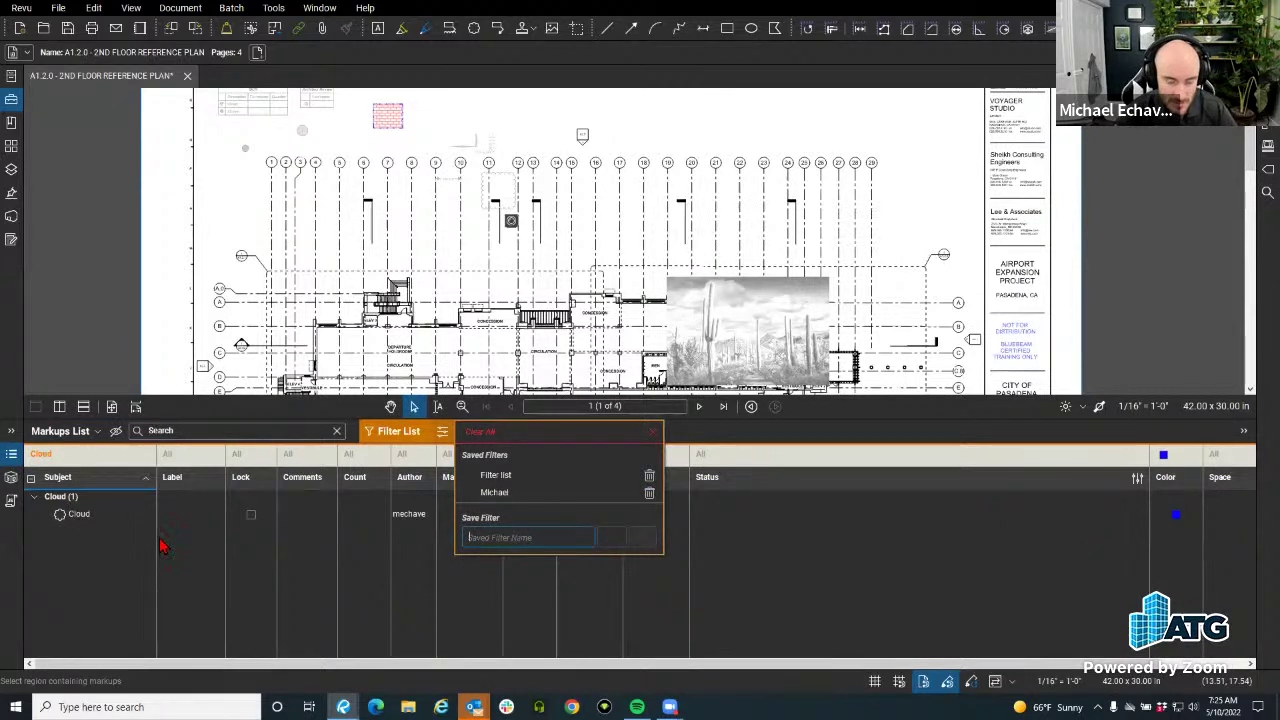
left_click(488, 538)
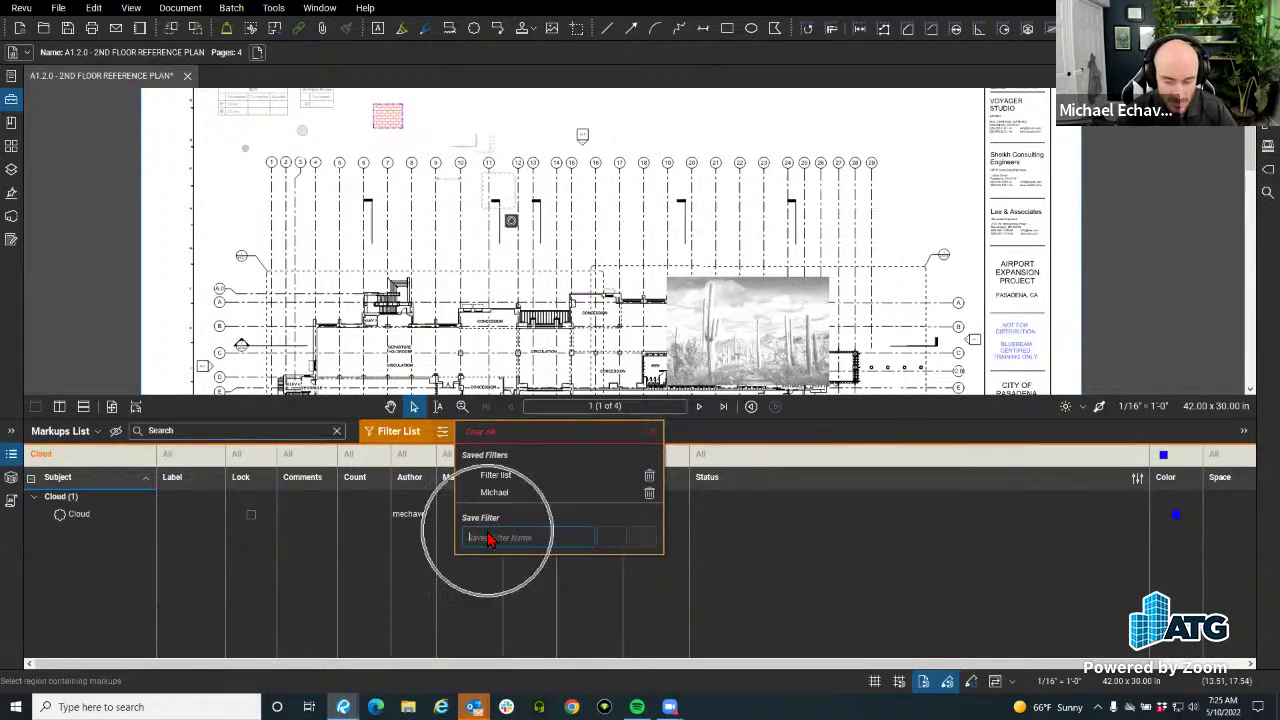
left_click(800, 583)
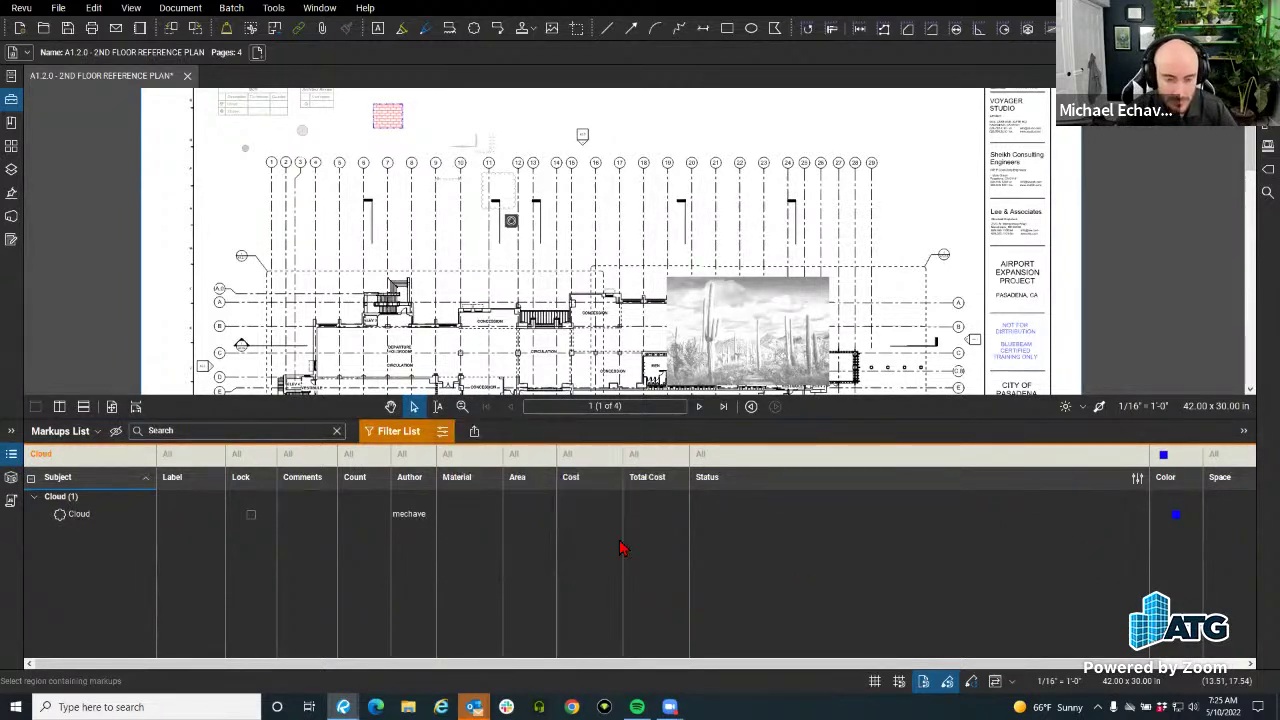
left_click(410, 436)
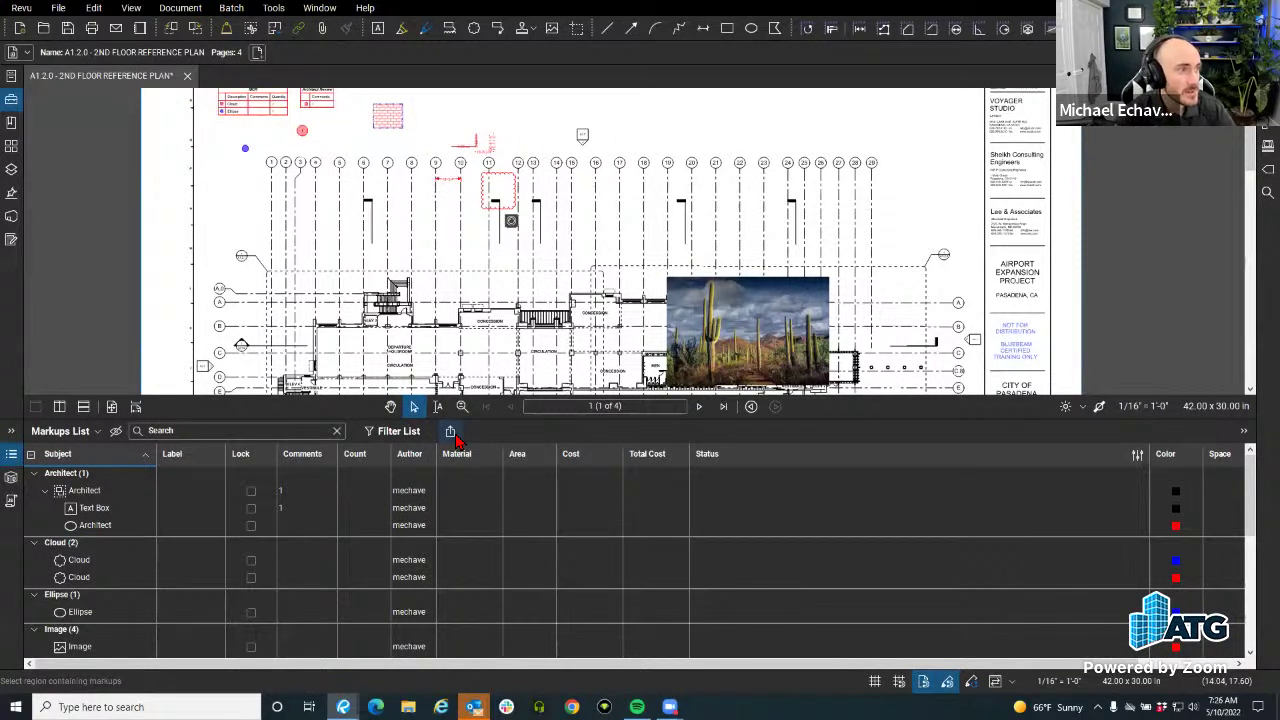
Display the summary export formats available for the Markups List, and dismiss them without choosing one.
left_click(451, 432)
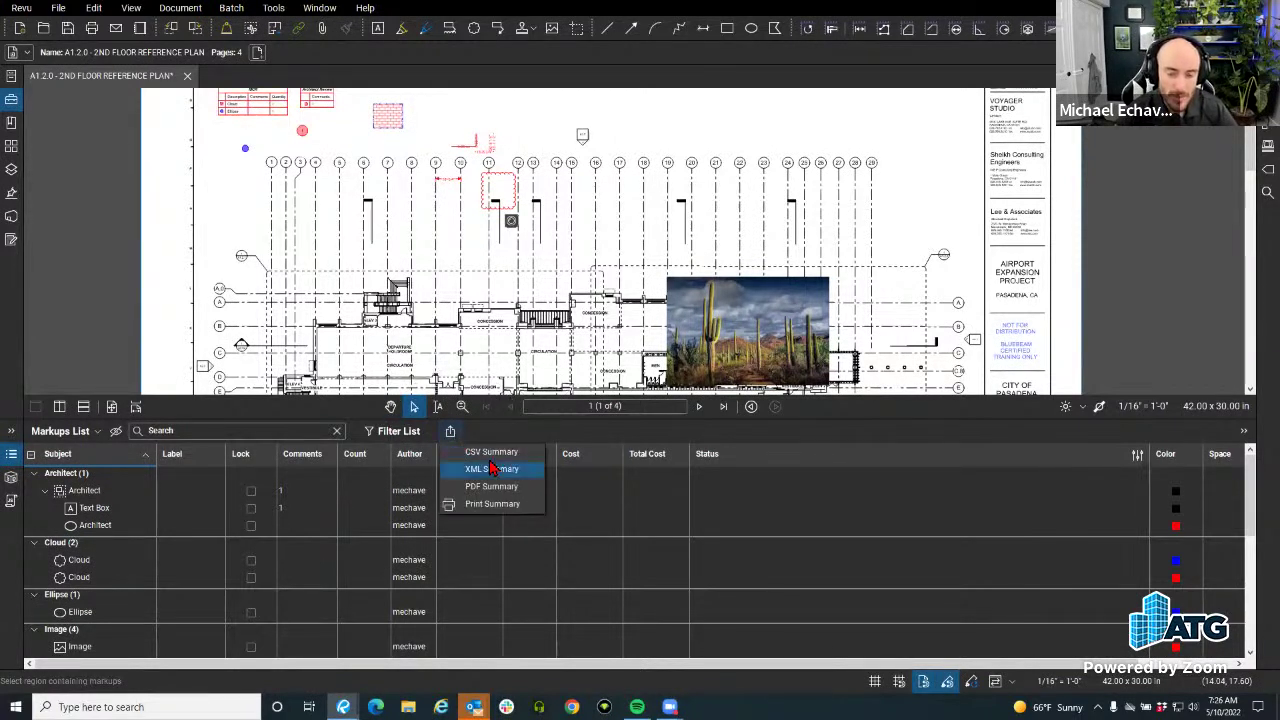
key("Up")
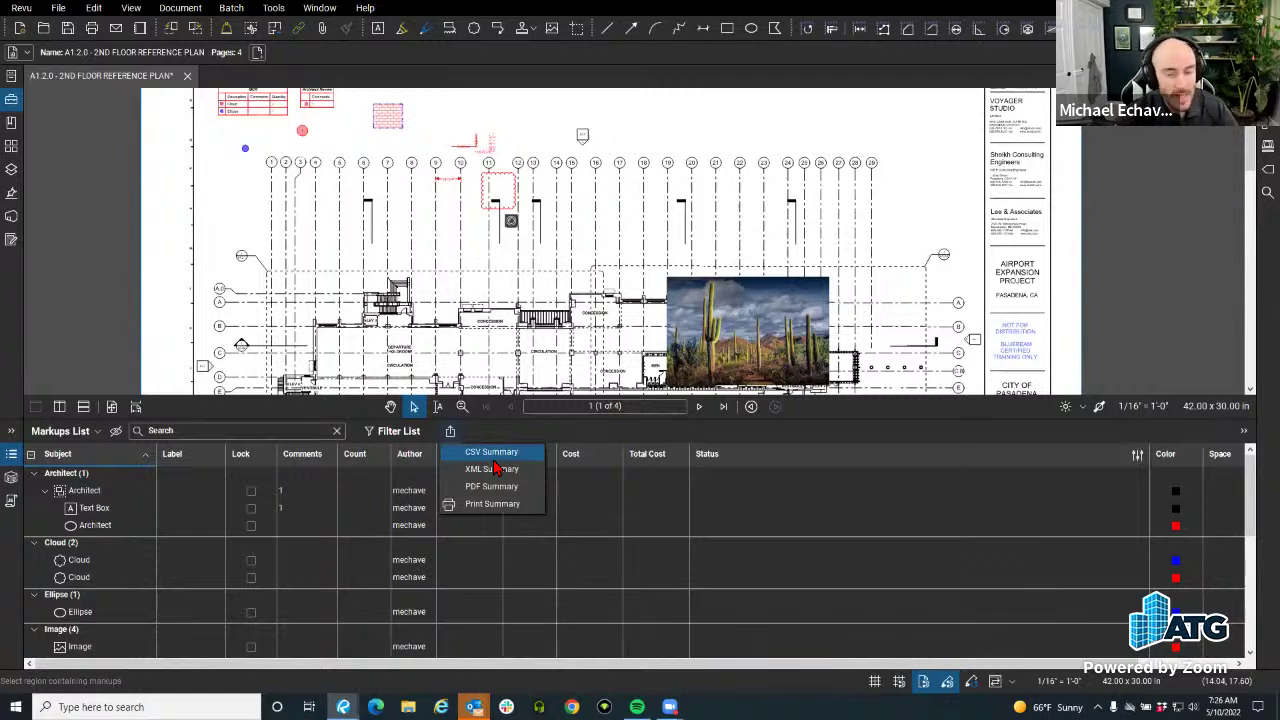
left_click(404, 470)
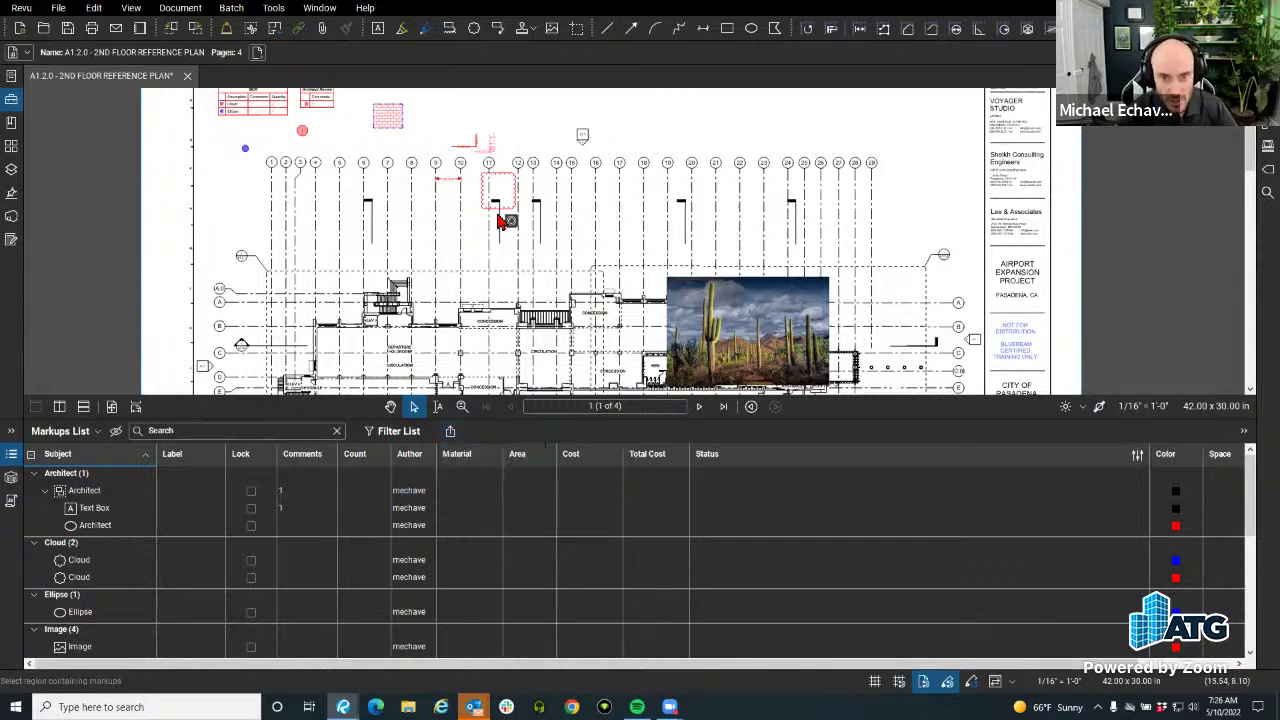
left_click(452, 432)
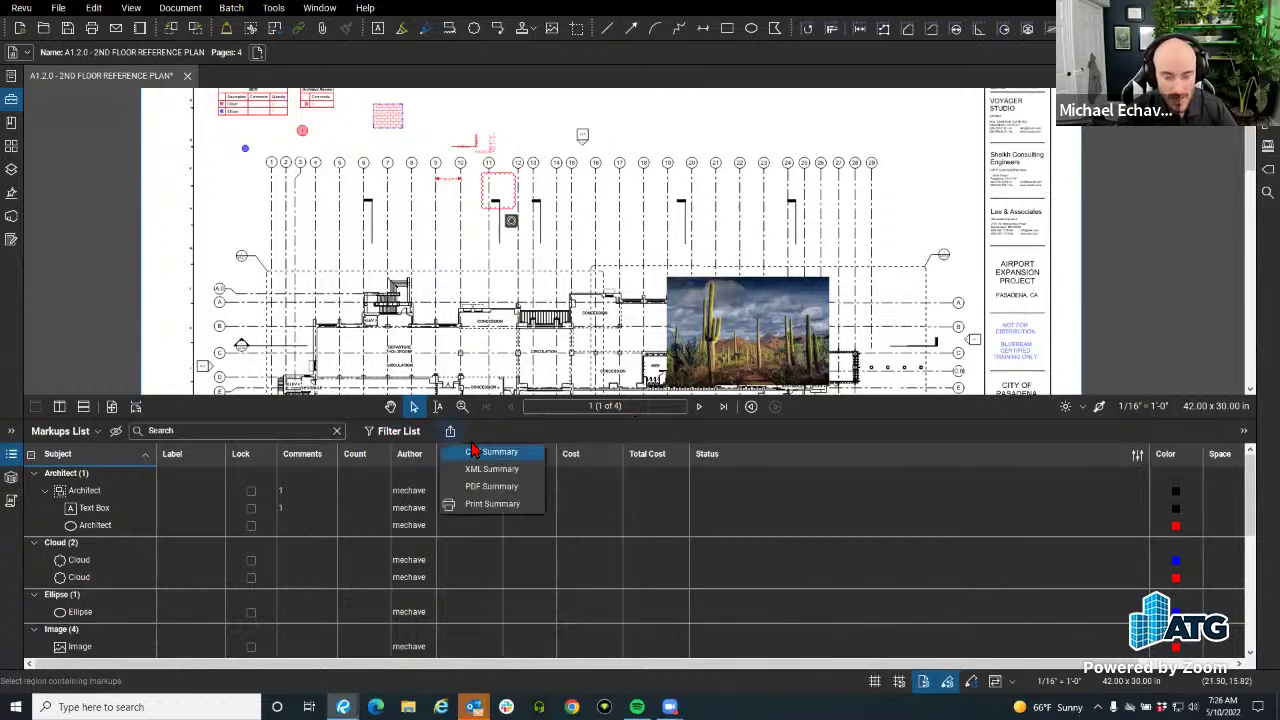
left_click(473, 450)
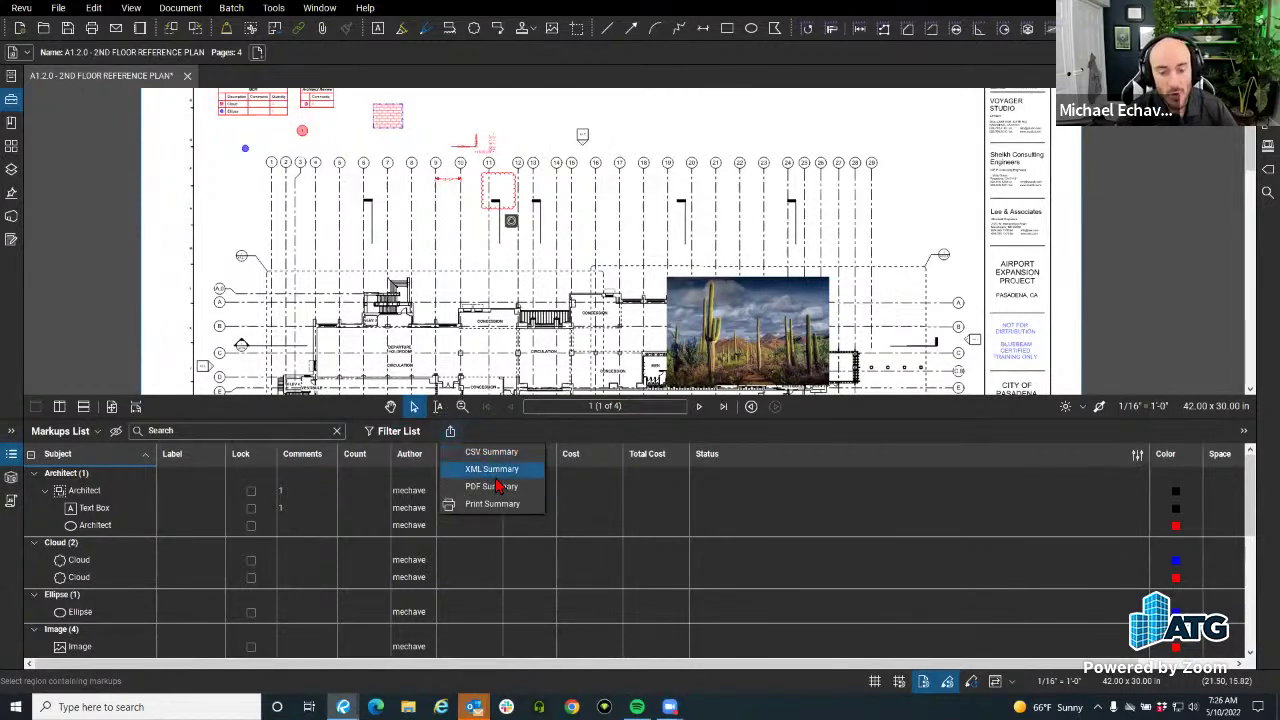
left_click(492, 487)
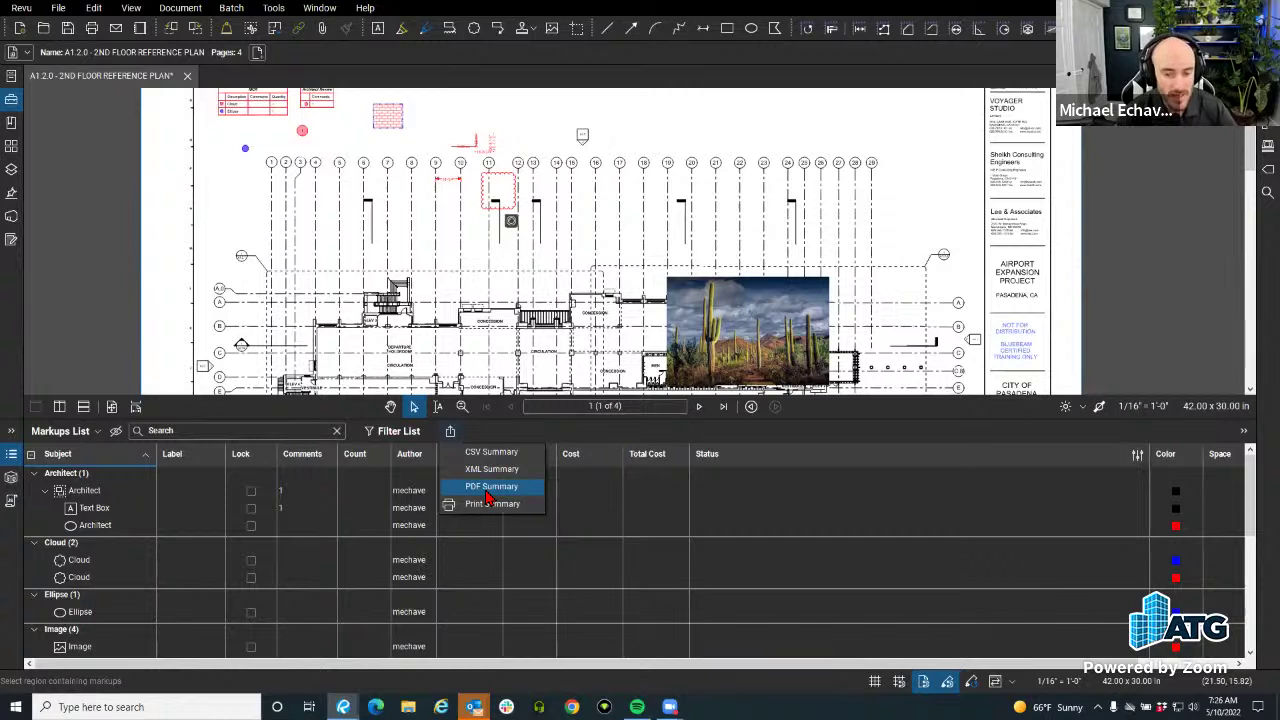
left_click(733, 526)
View the Review status choices for the grouped Architect markup, and locate the blue cloud and the red cloud on the plan.
left_click(722, 496)
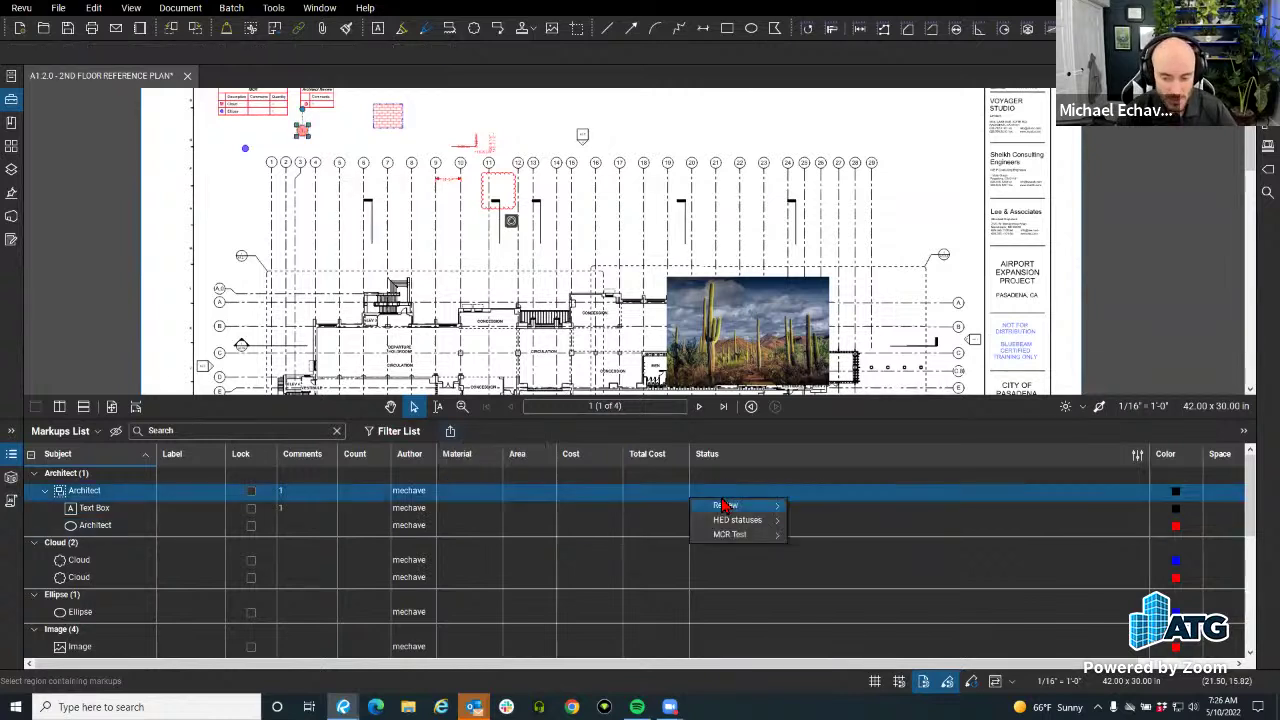
mouse_move(724, 506)
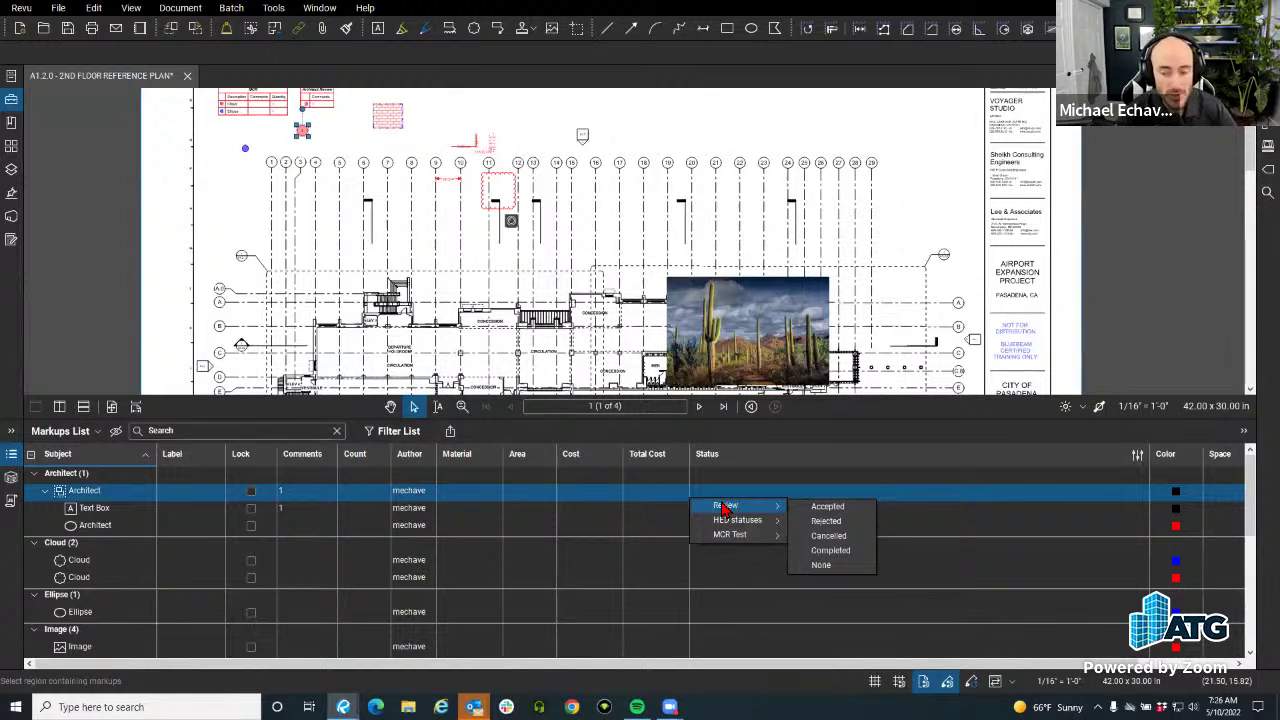
left_click(520, 247)
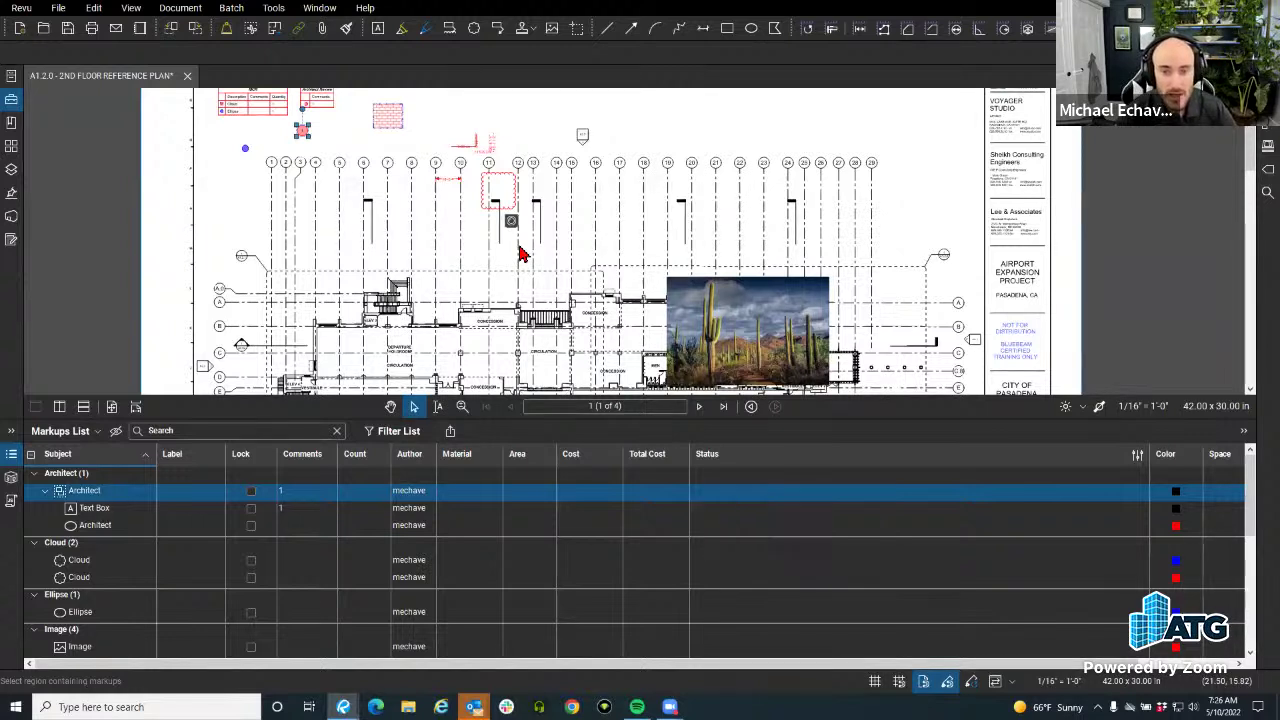
left_click(218, 560)
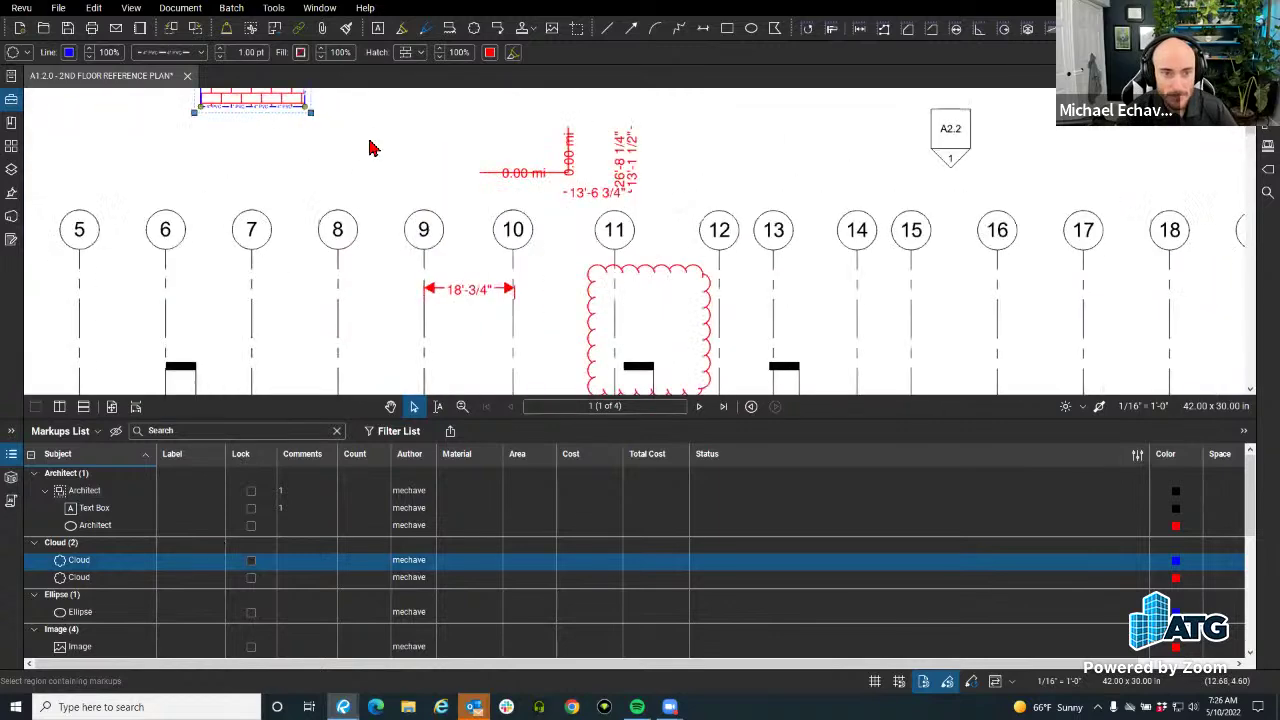
left_click(184, 580)
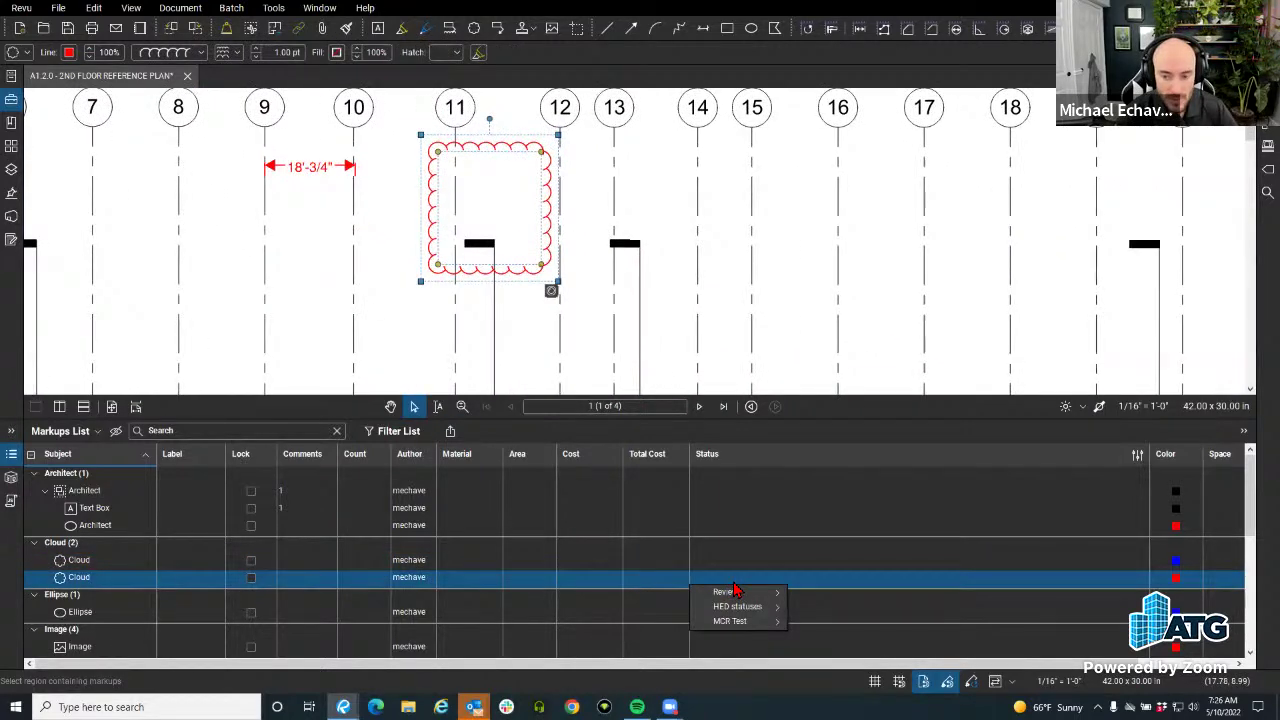
Give the Completed state of the Review status model a bright green markup color.
left_click(1137, 454)
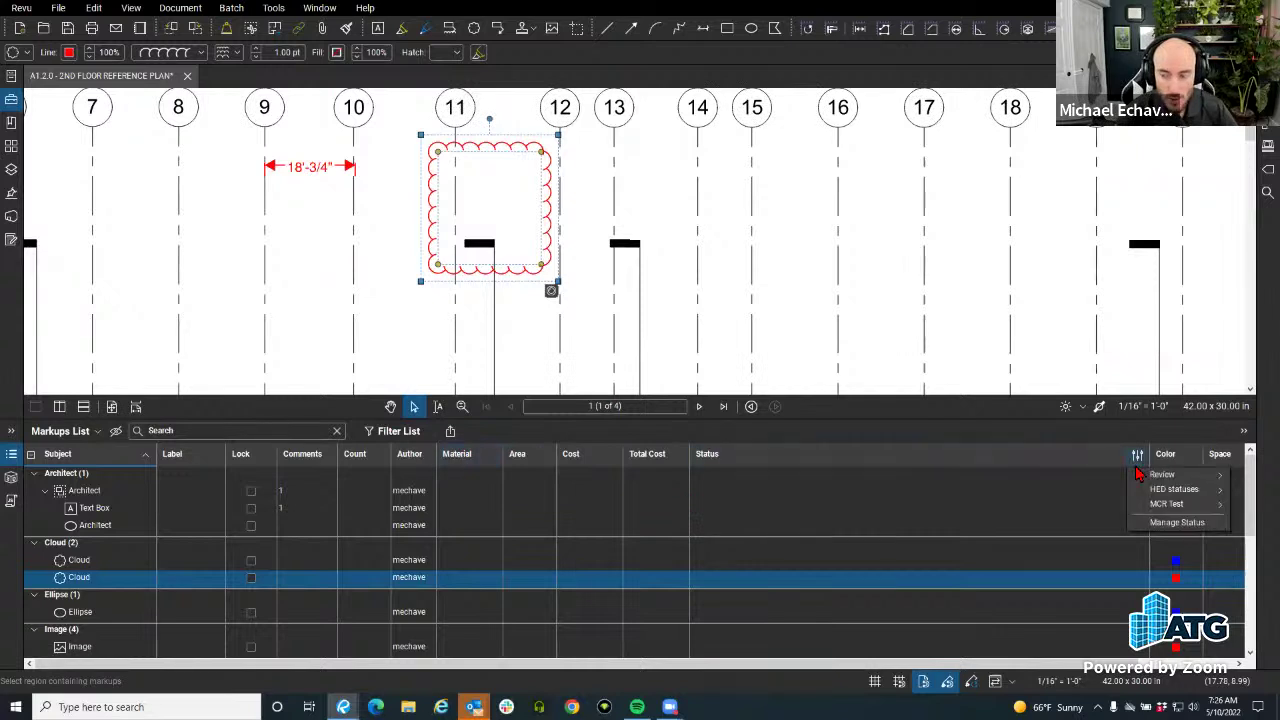
left_click(1170, 522)
left_click(650, 309)
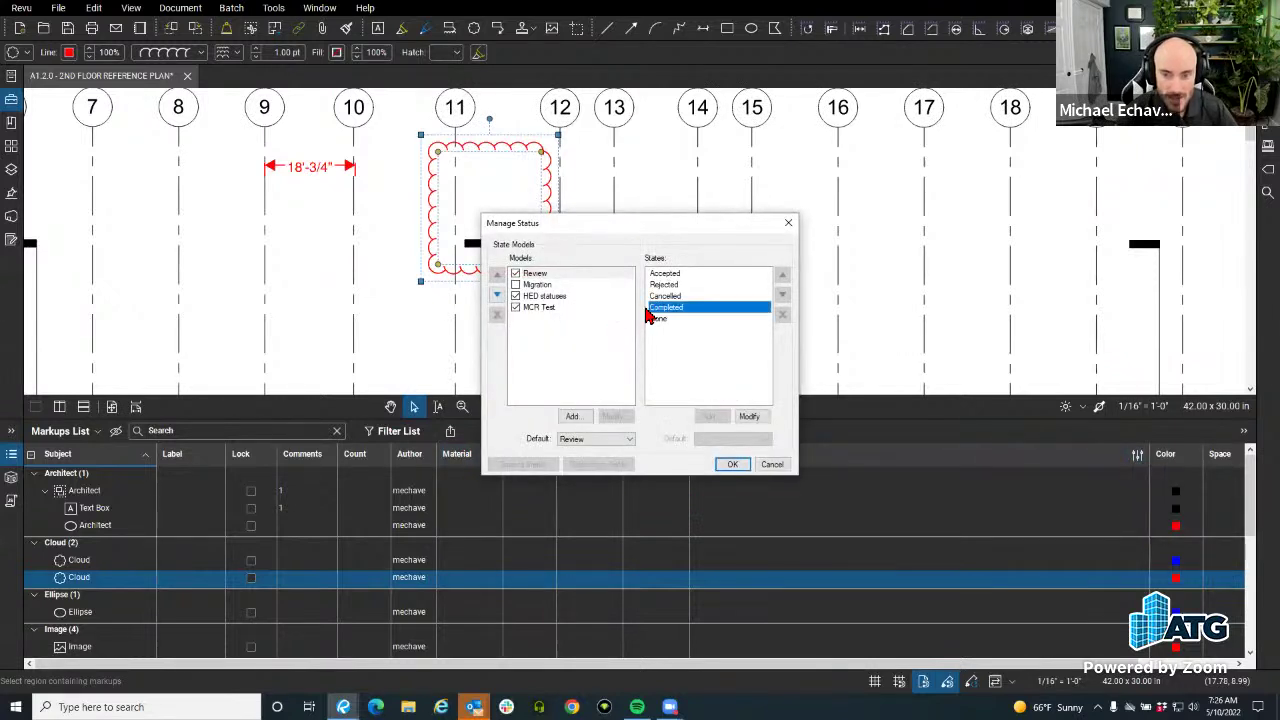
left_click(749, 416)
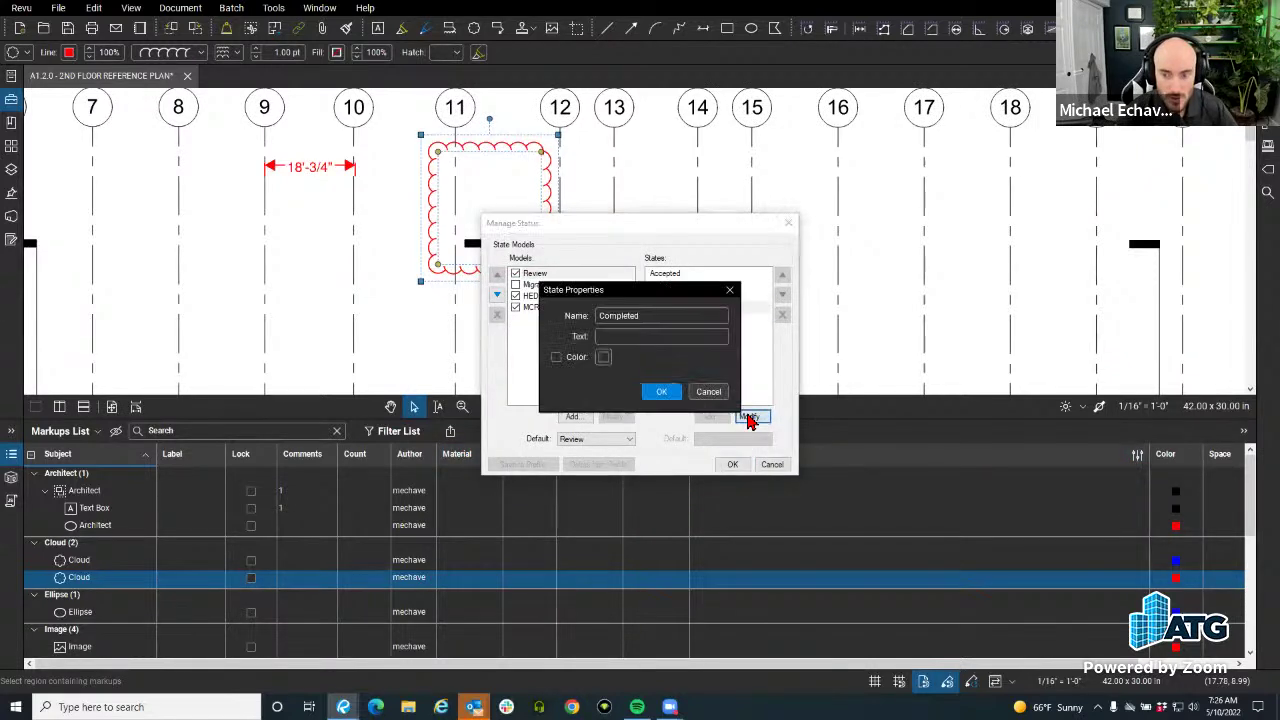
left_click(556, 357)
left_click(603, 357)
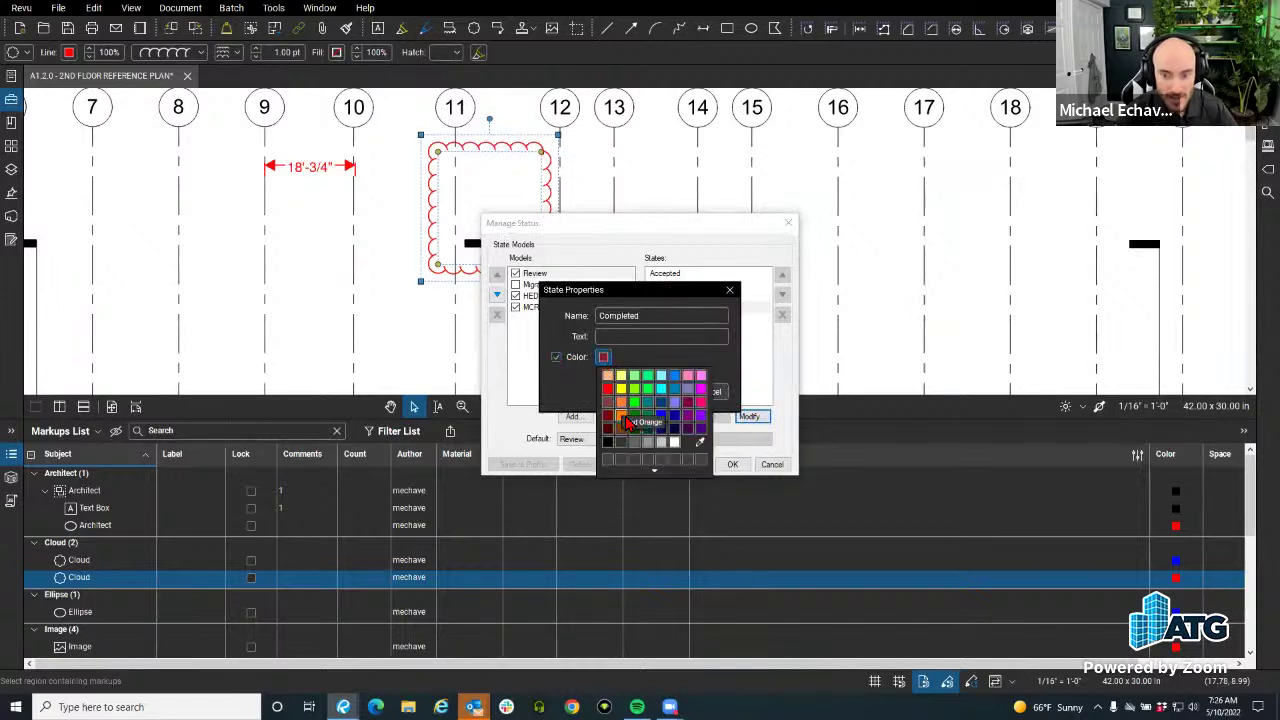
left_click(636, 408)
left_click(662, 394)
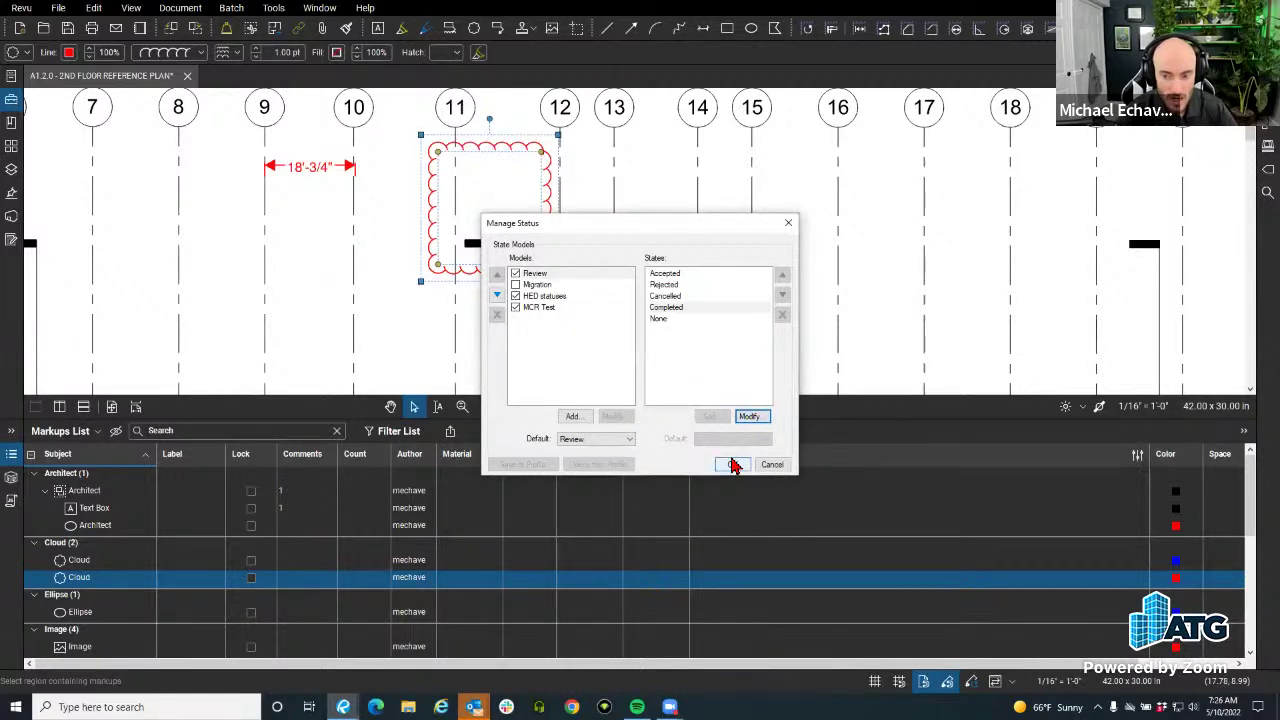
left_click(731, 464)
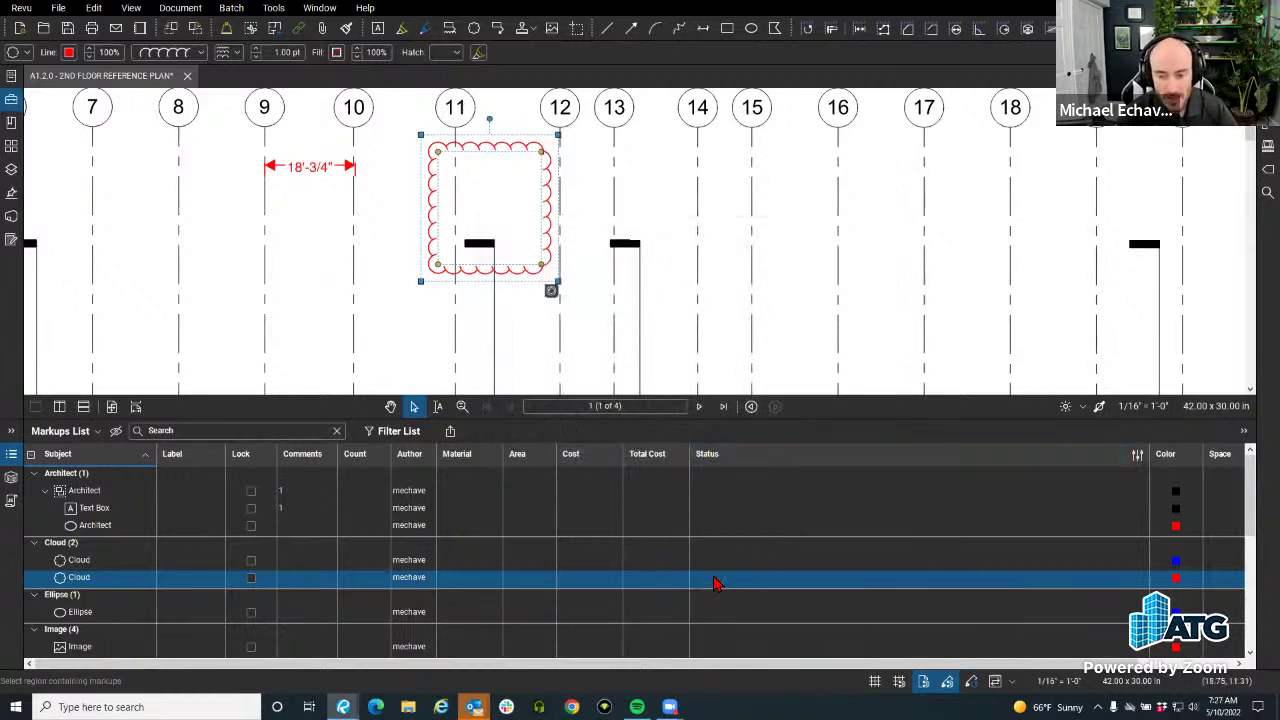
Add a short yellow highlight across the red cloud's upper-right corner, and set the cloud's Review status to Completed.
left_click(401, 27)
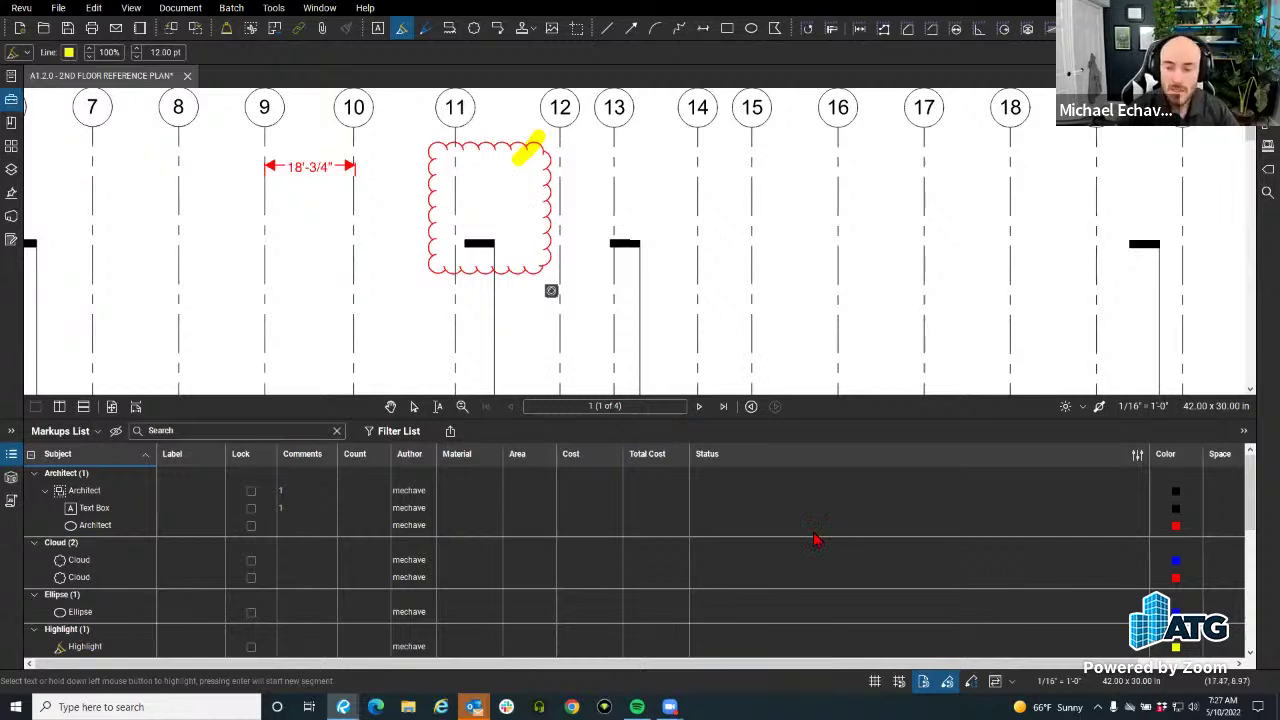
key("Escape")
left_click(718, 579)
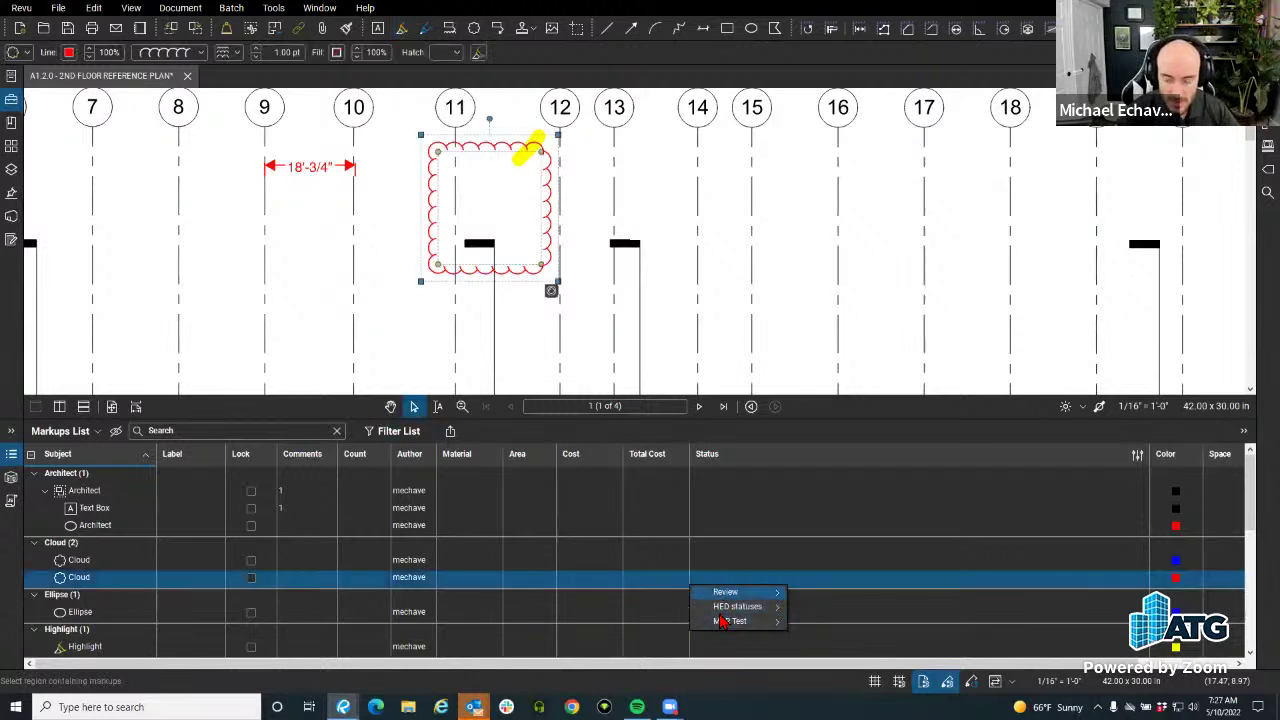
mouse_move(720, 621)
left_click(825, 590)
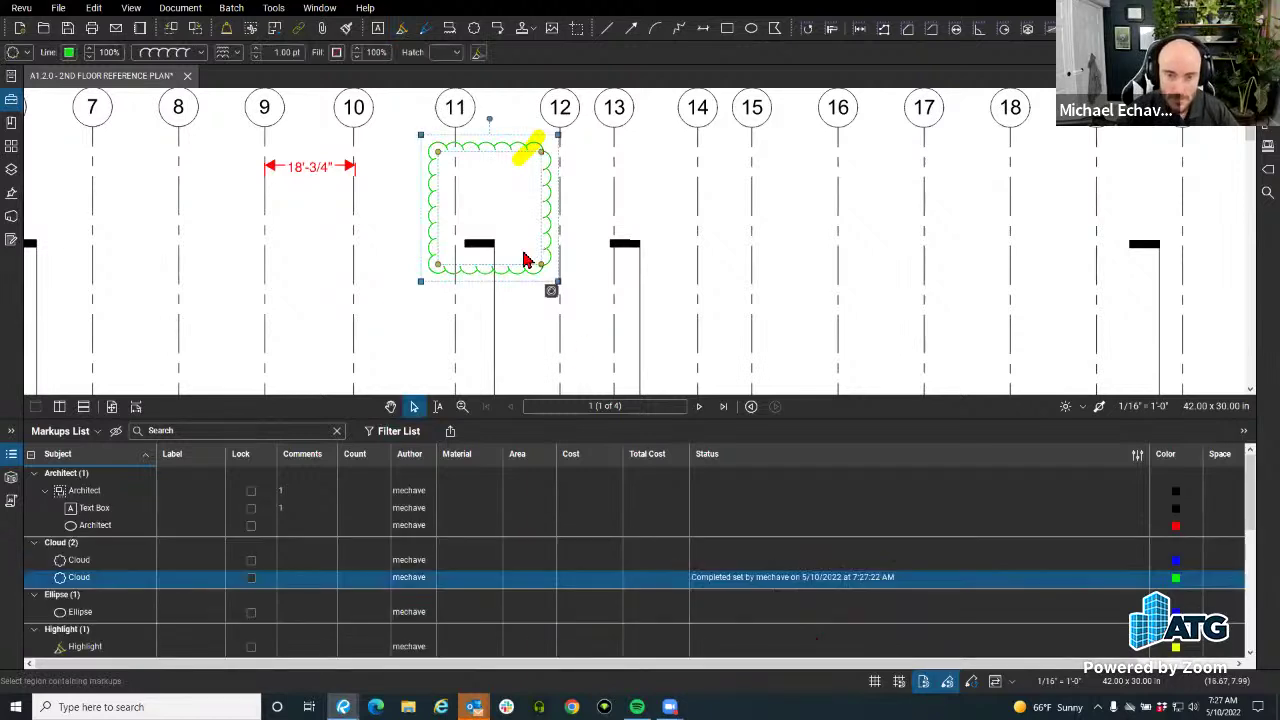
key("Escape")
Start a PDF summary of the Markups List, and view its column, filter and sort options.
left_click(450, 430)
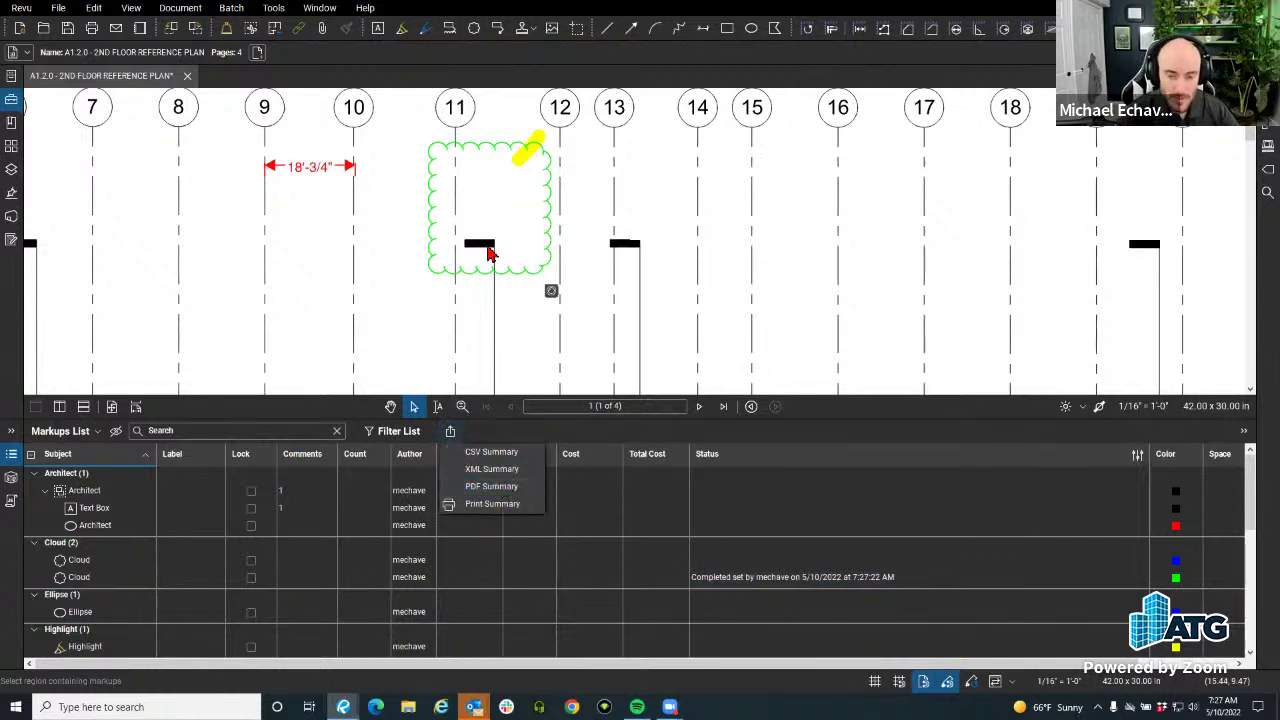
left_click(500, 488)
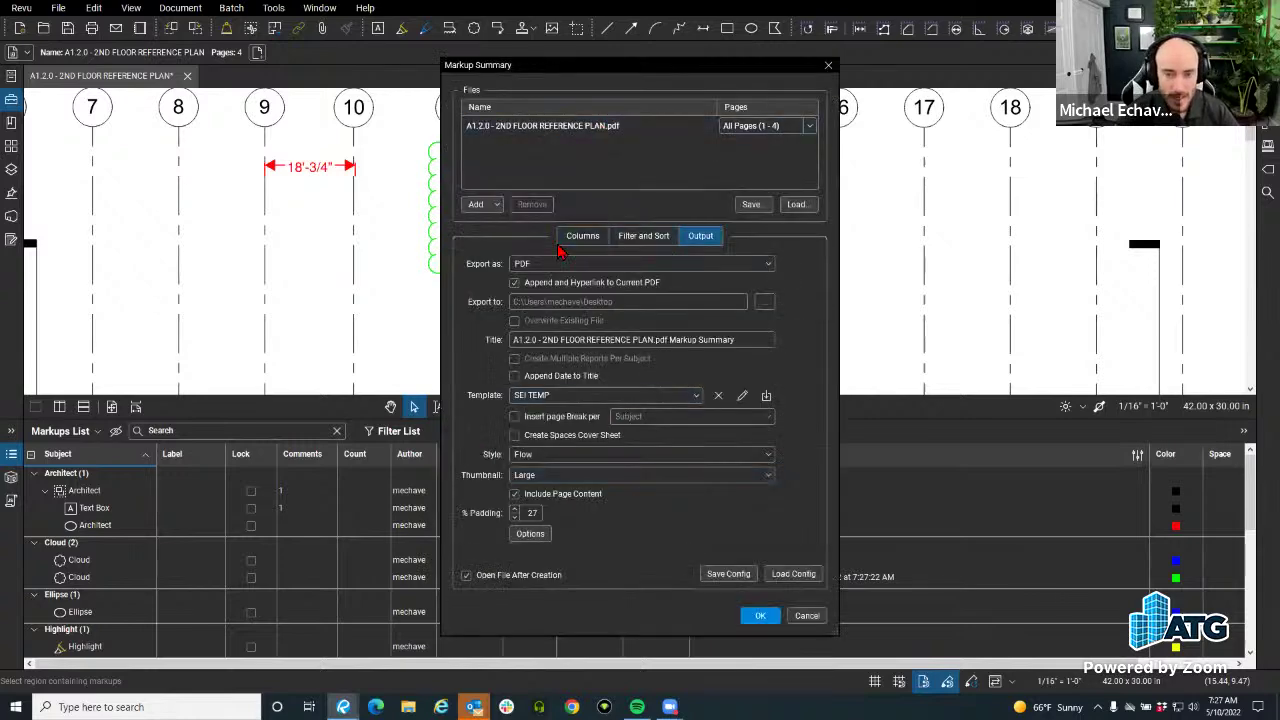
left_click_drag(530, 70, 910, 51)
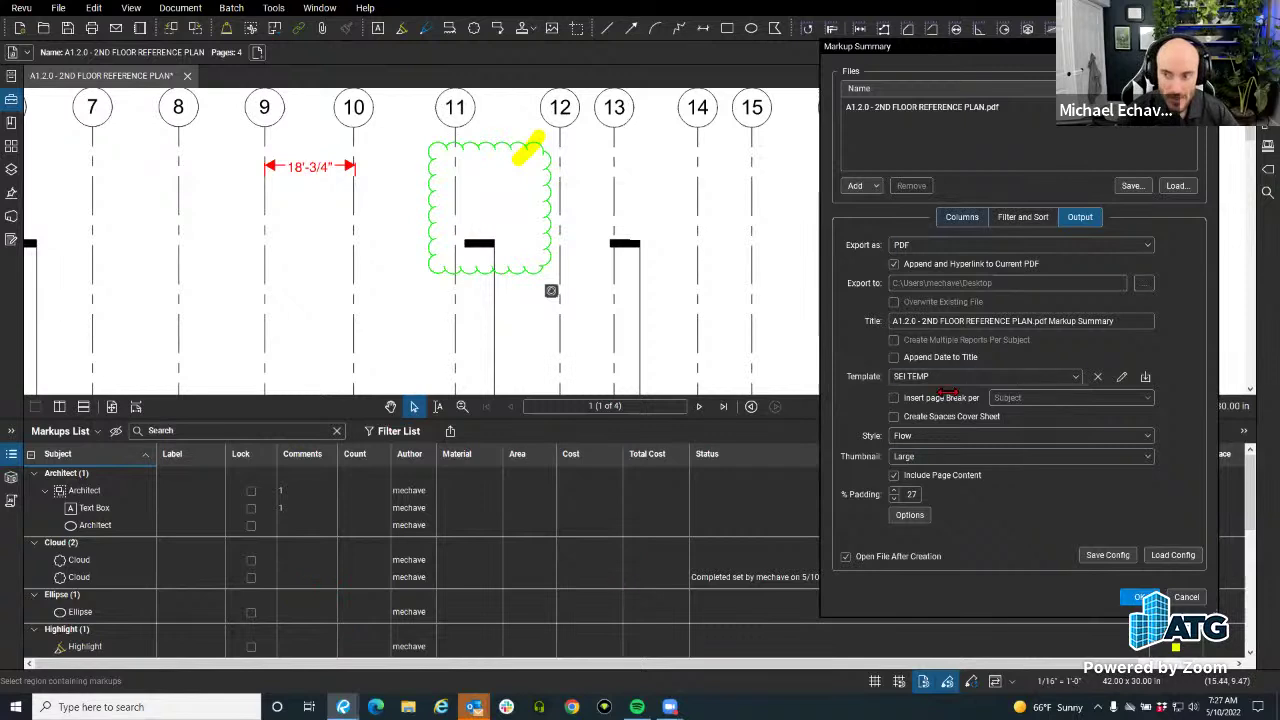
left_click(960, 218)
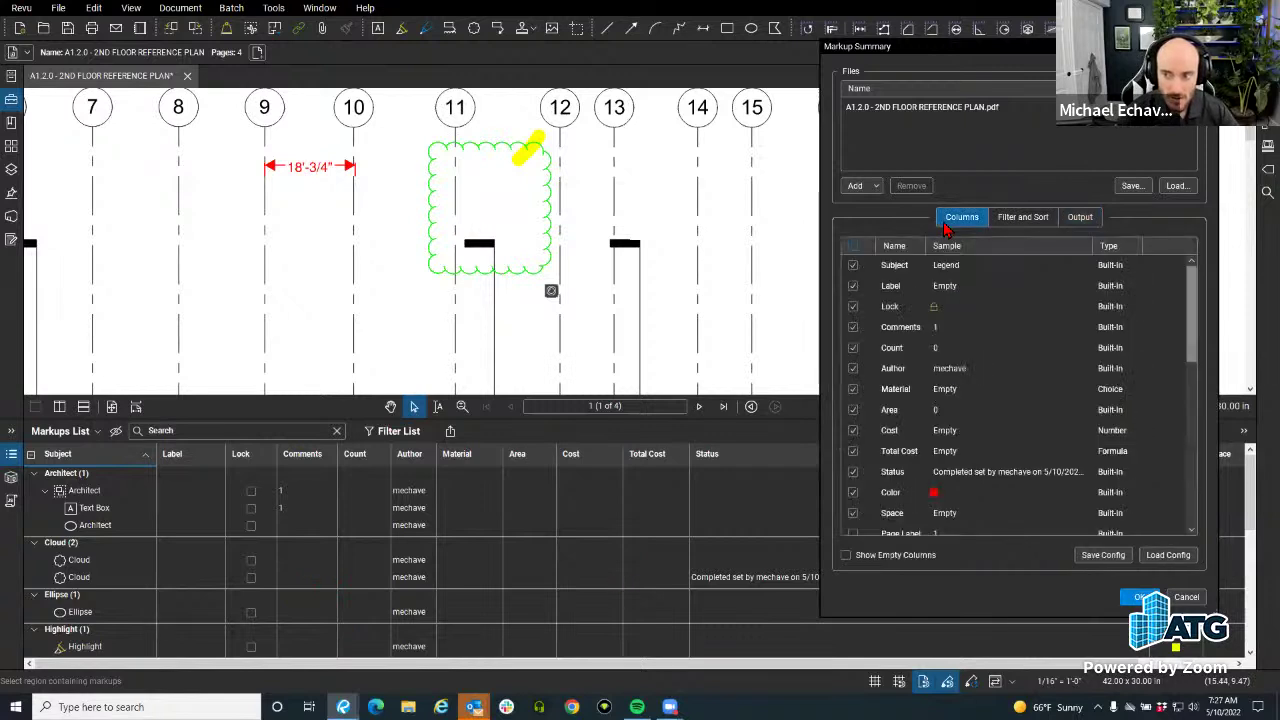
left_click(1012, 222)
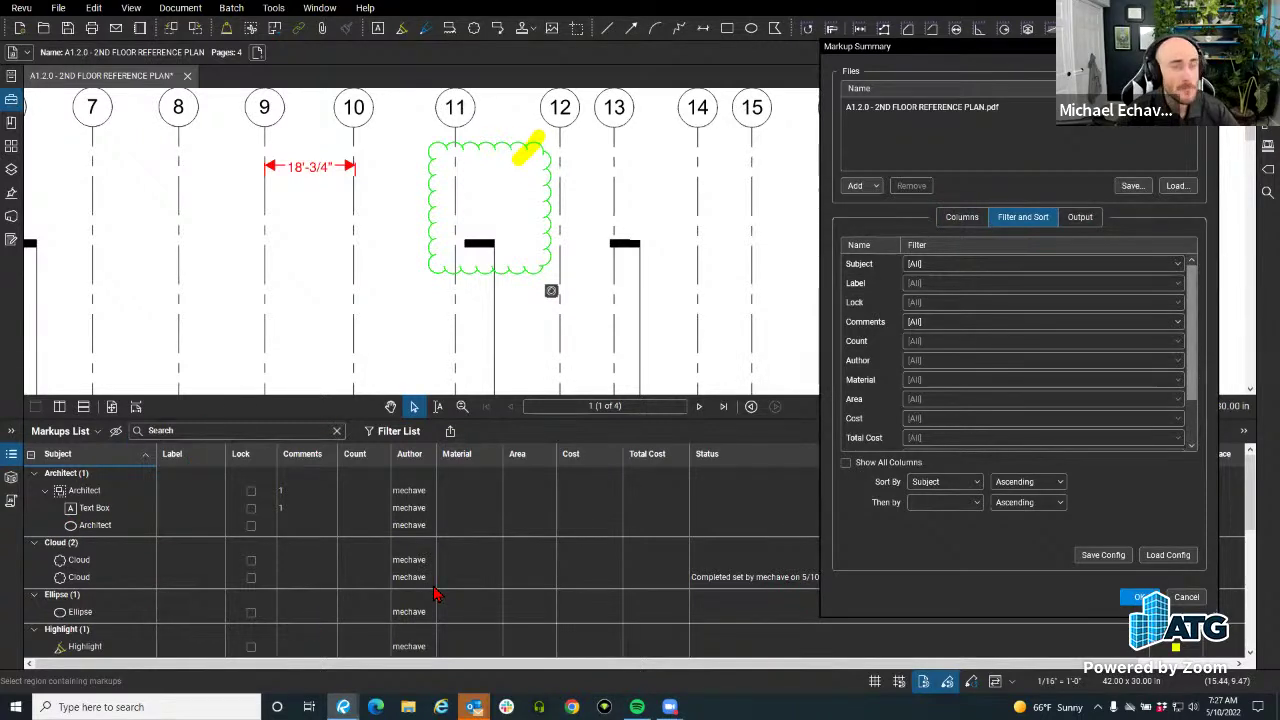
Exclude the Space, Total Cost, Cost, Material and Count columns from the markup summary.
left_click(963, 220)
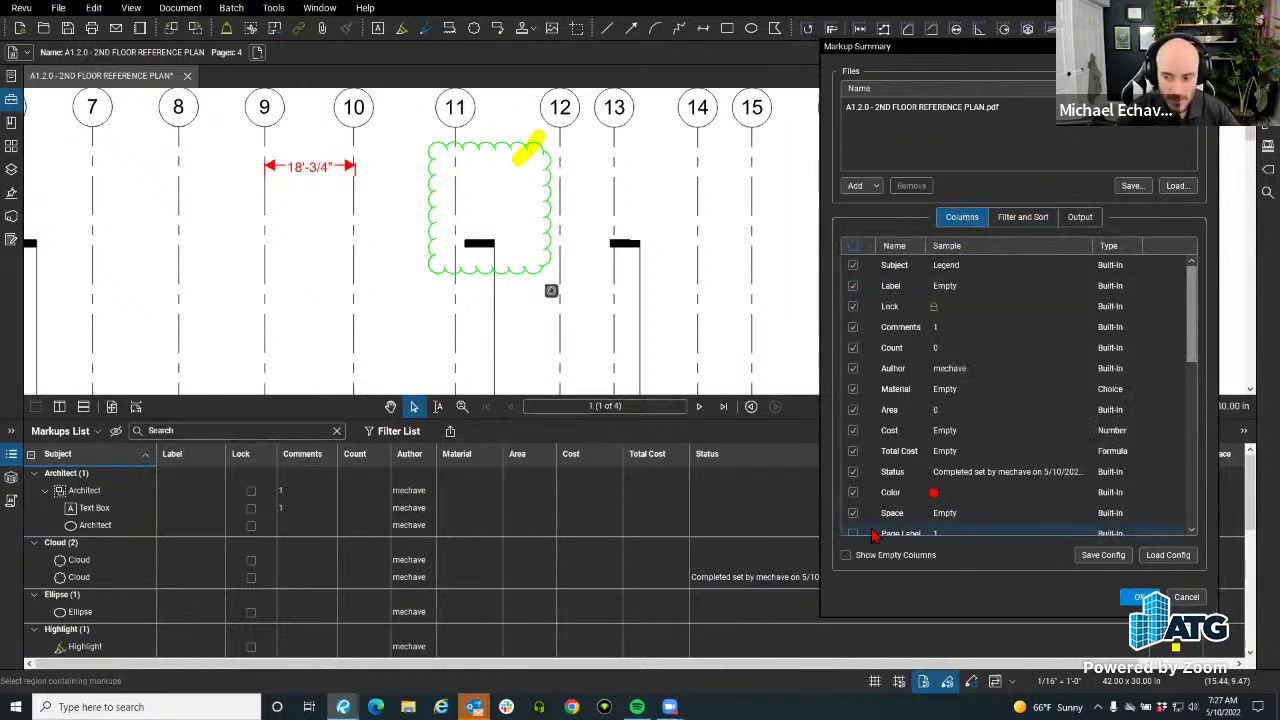
left_click(950, 516)
left_click(853, 513)
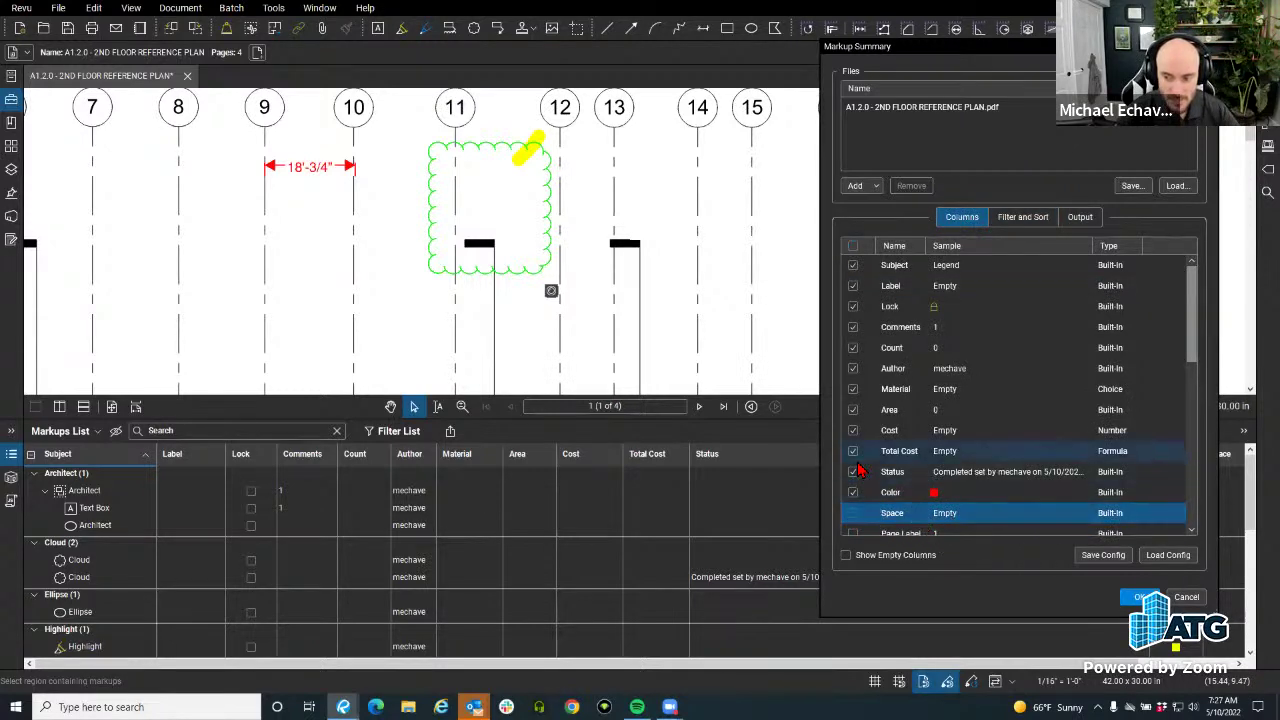
left_click(853, 451)
left_click(853, 430)
left_click(854, 397)
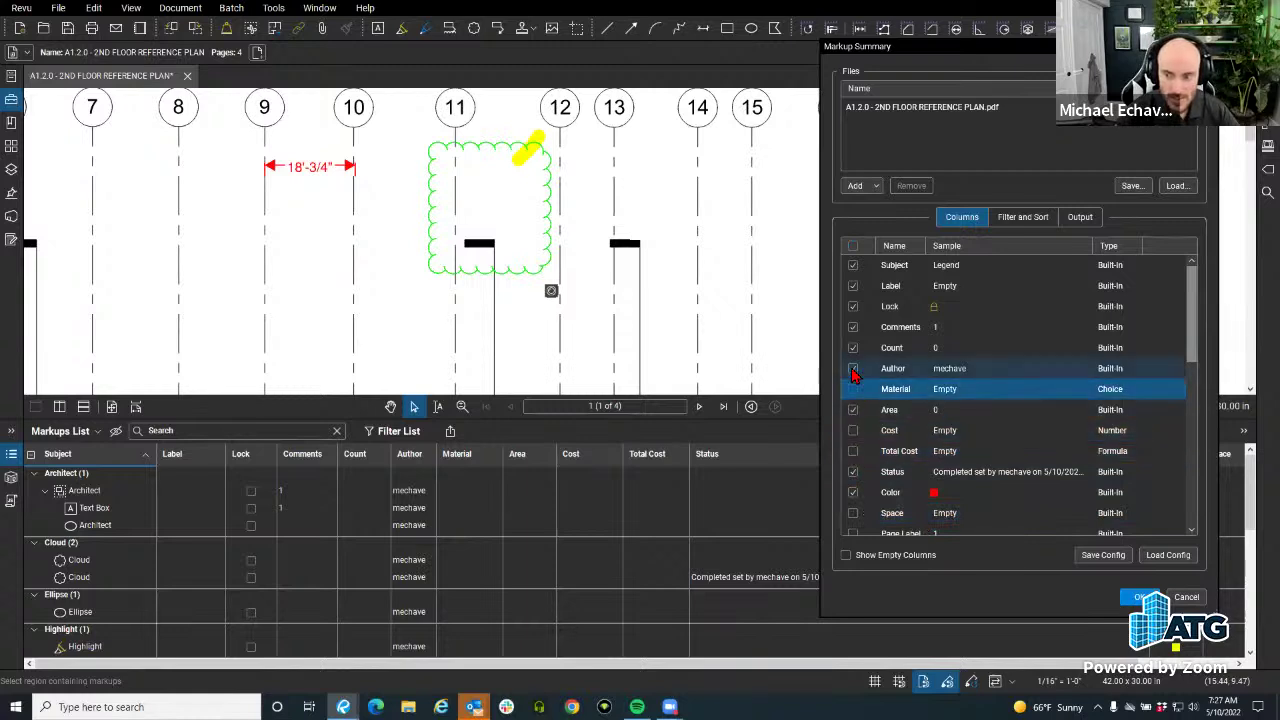
left_click(853, 348)
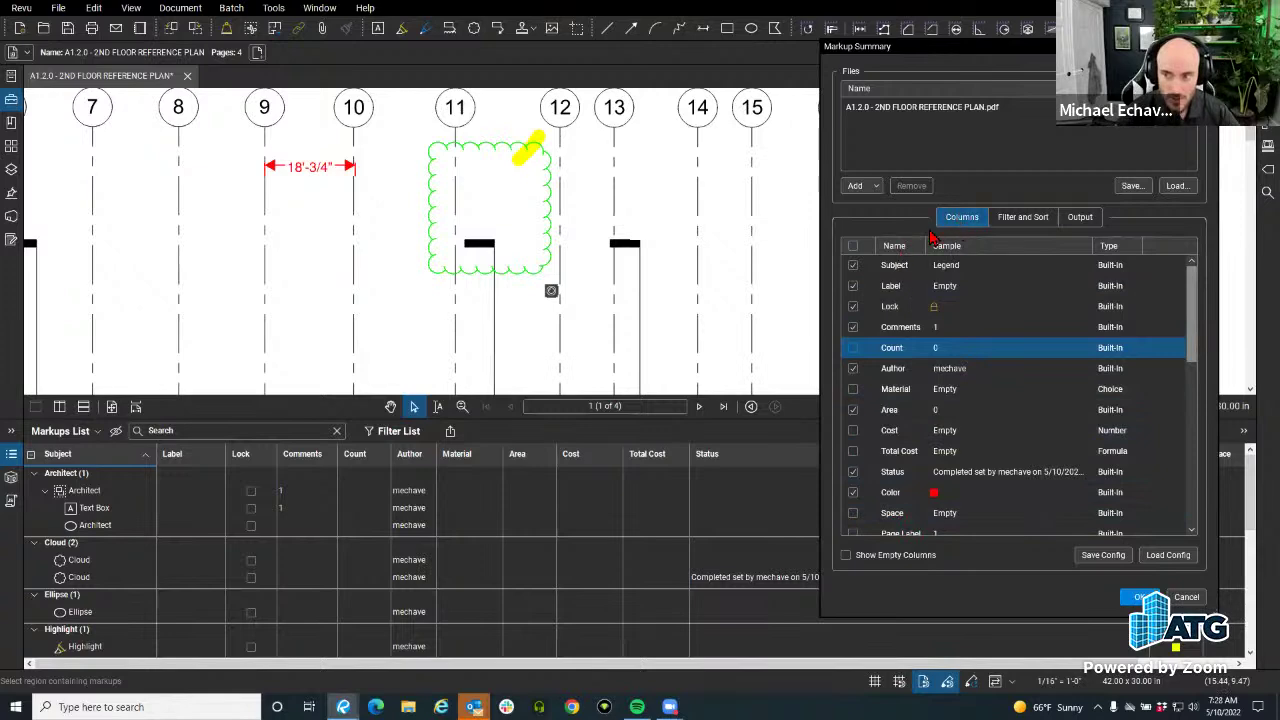
View the summary's filter and sort settings and the export formats available for its output, keeping PDF.
left_click_drag(862, 57, 552, 68)
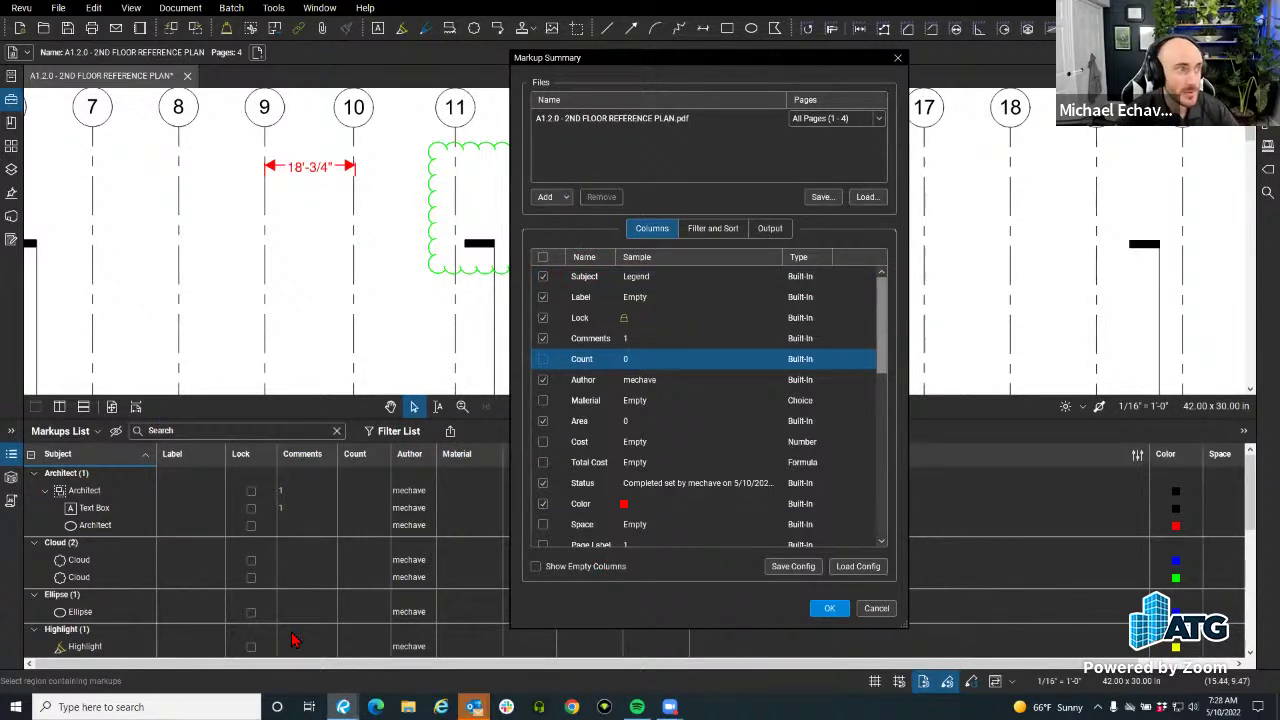
left_click(718, 236)
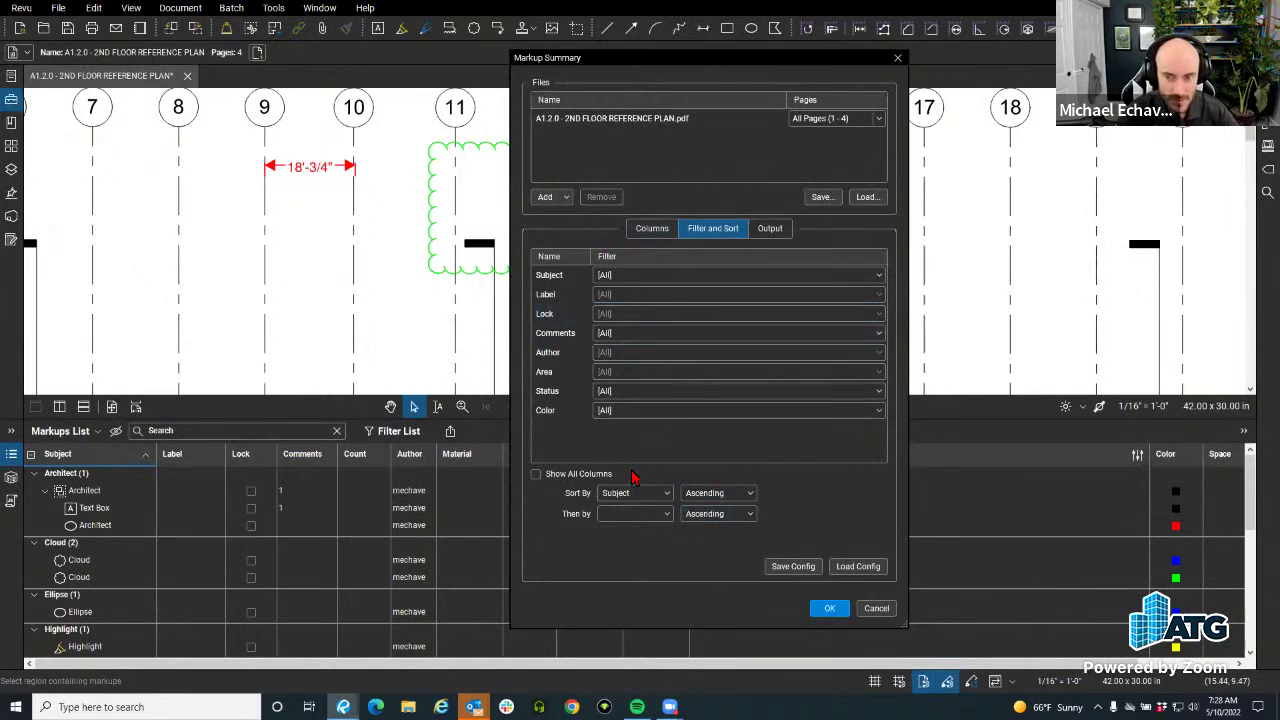
left_click(782, 232)
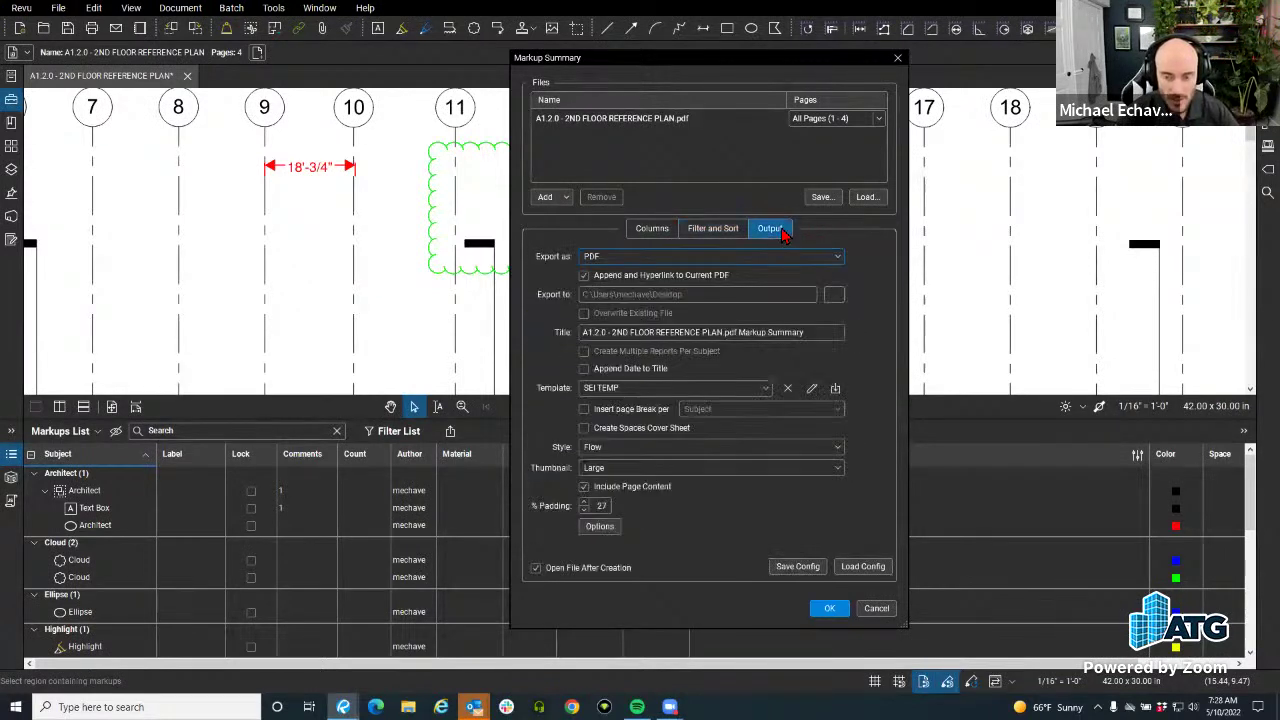
left_click(752, 256)
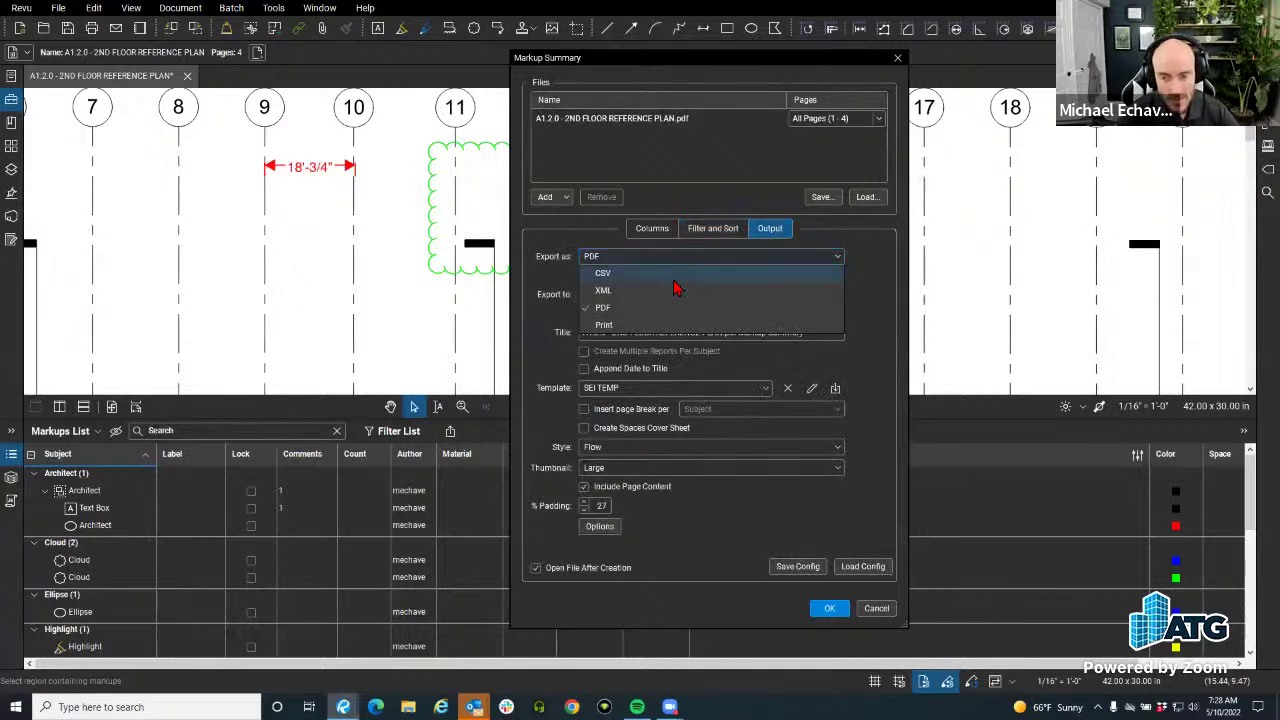
left_click(886, 290)
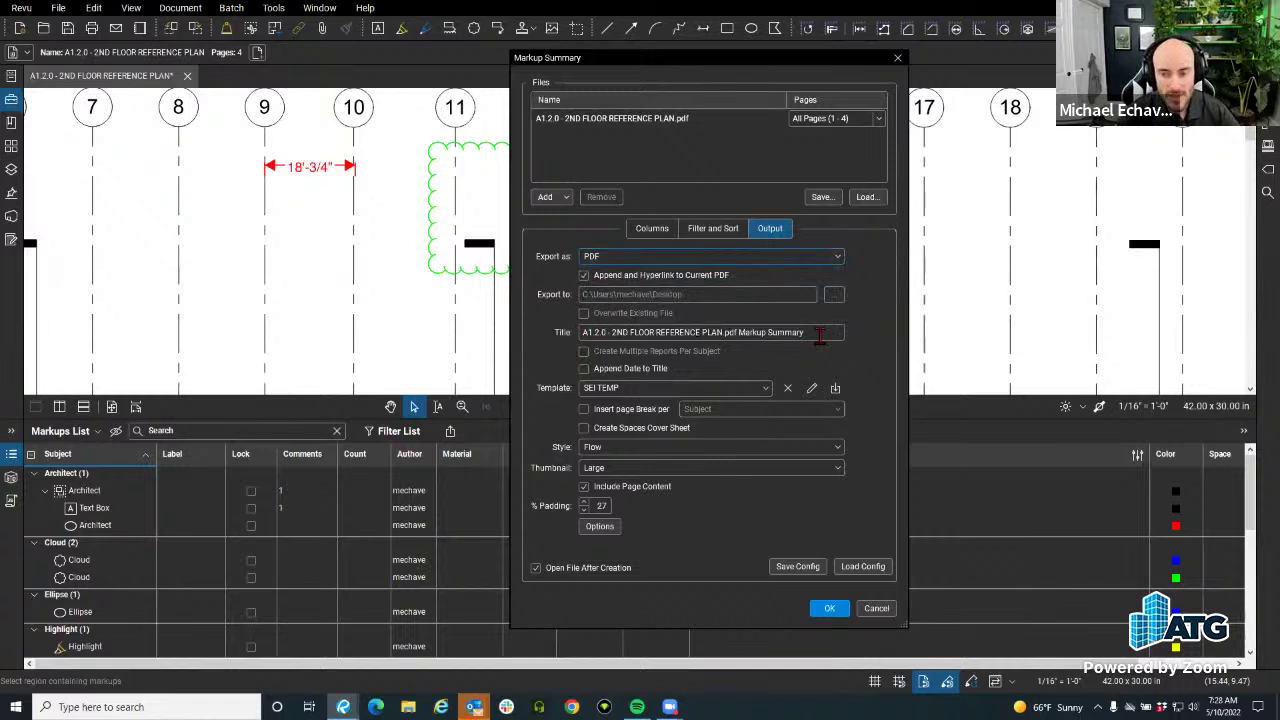
Set the summary template to None, and view the style and thumbnail size choices, keeping Flow and Large.
left_click_drag(821, 336, 551, 338)
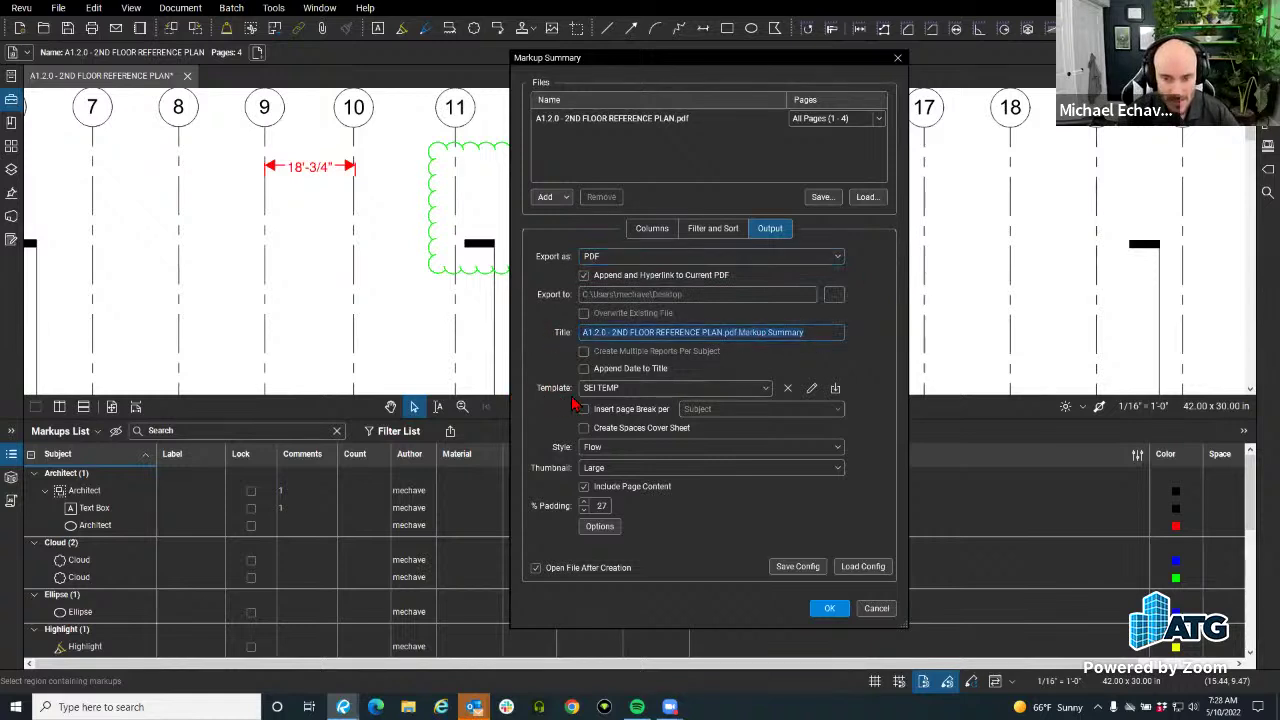
left_click(612, 389)
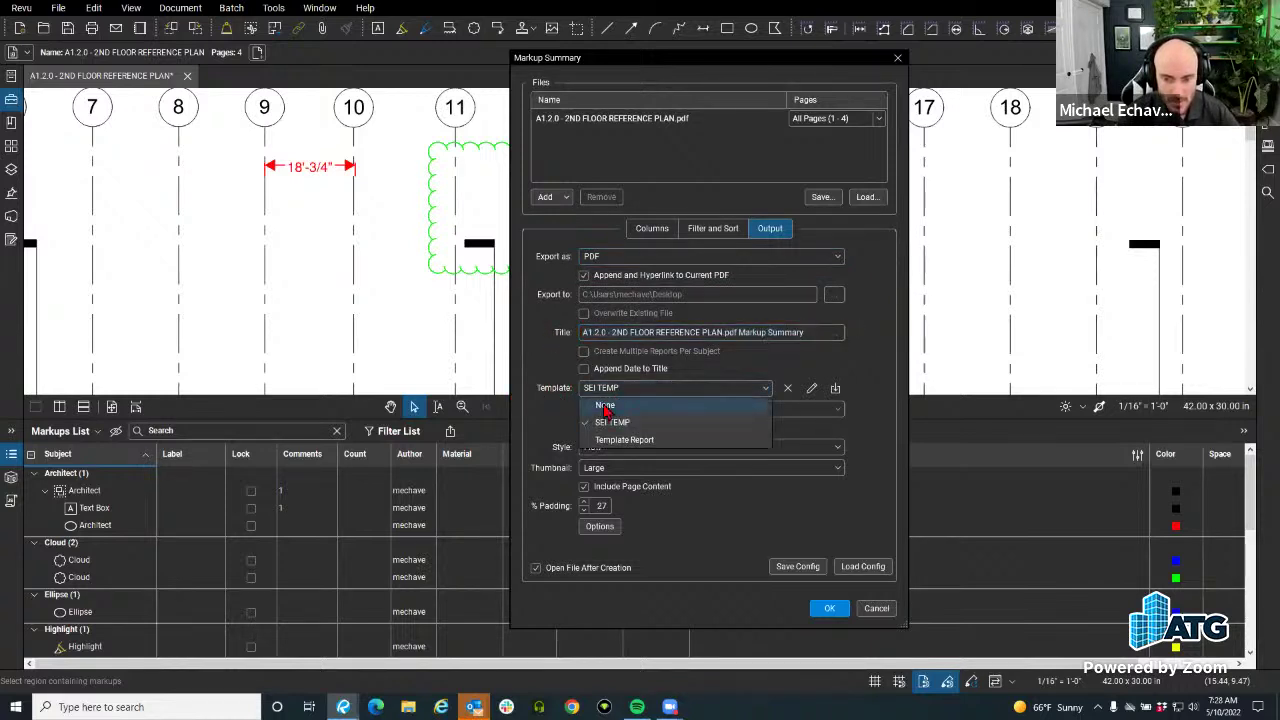
left_click(608, 403)
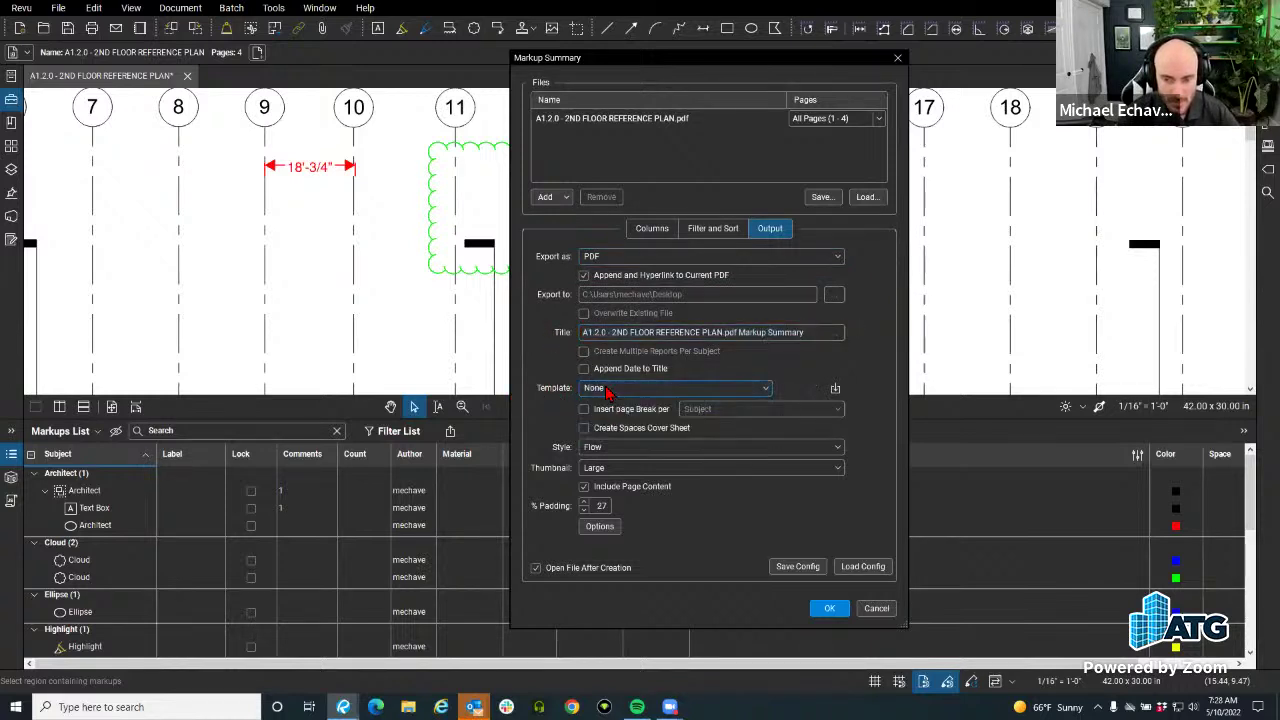
left_click(613, 450)
left_click(763, 540)
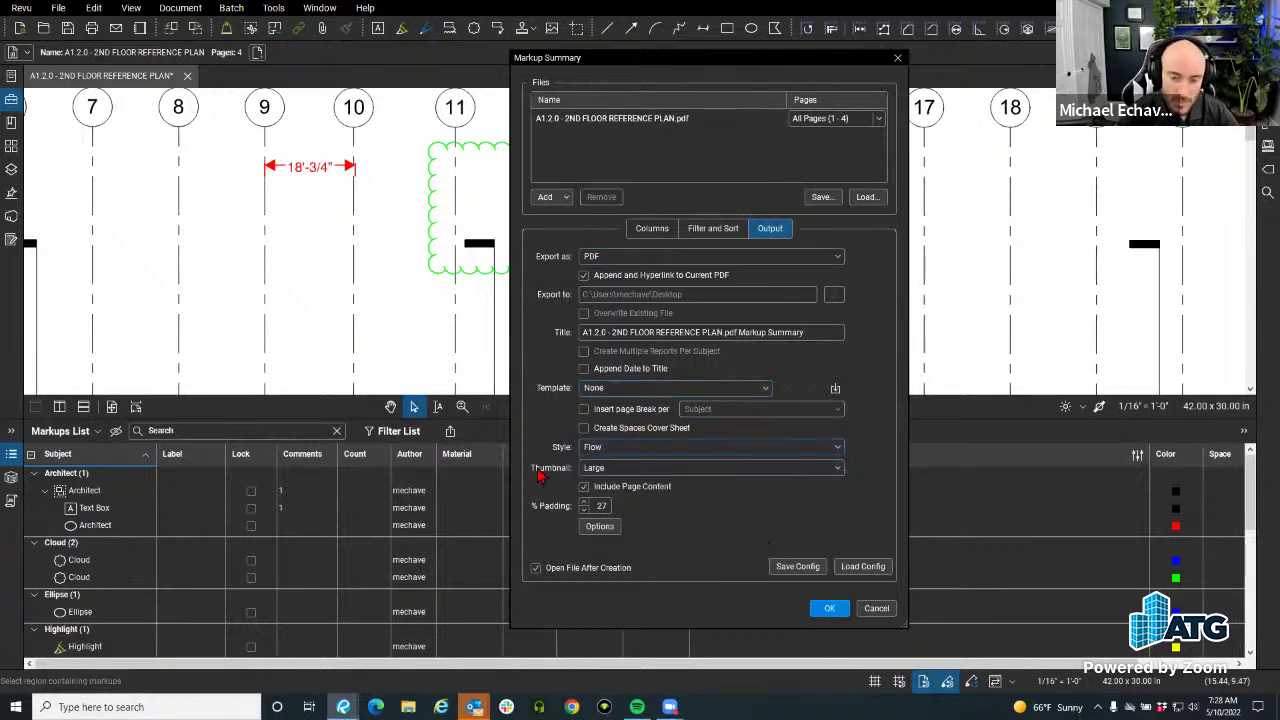
left_click(640, 468)
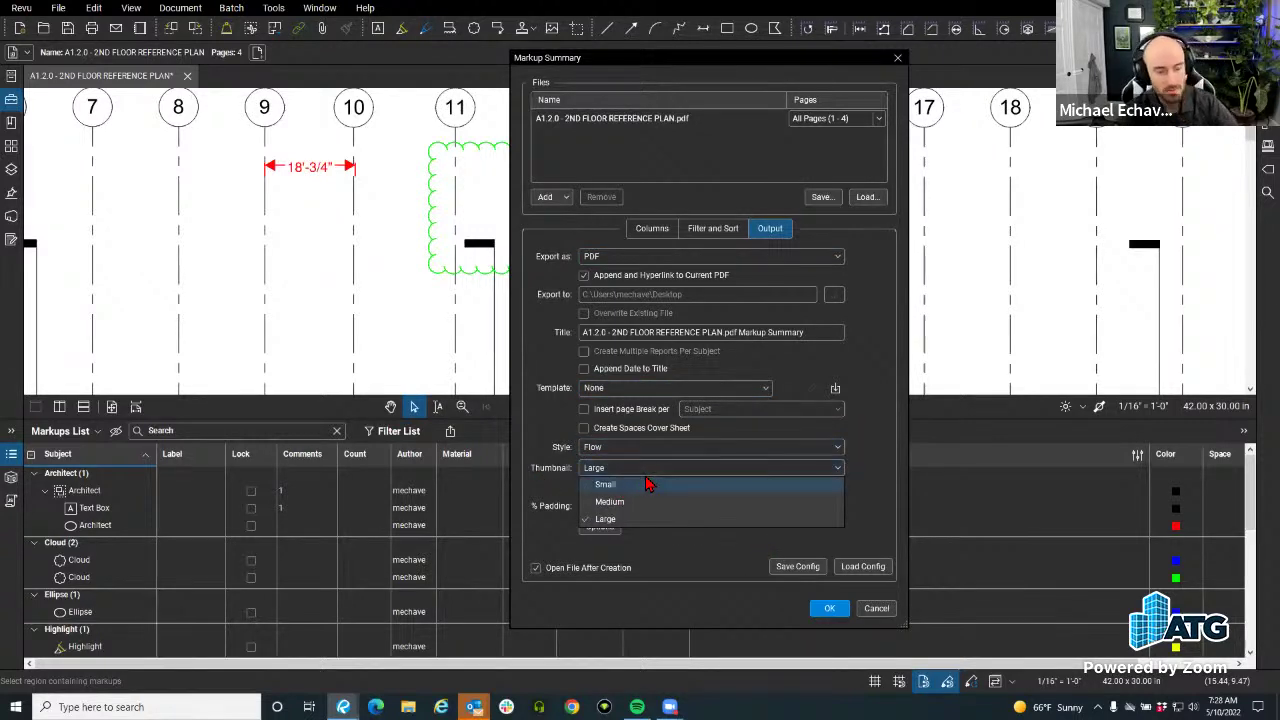
left_click(668, 597)
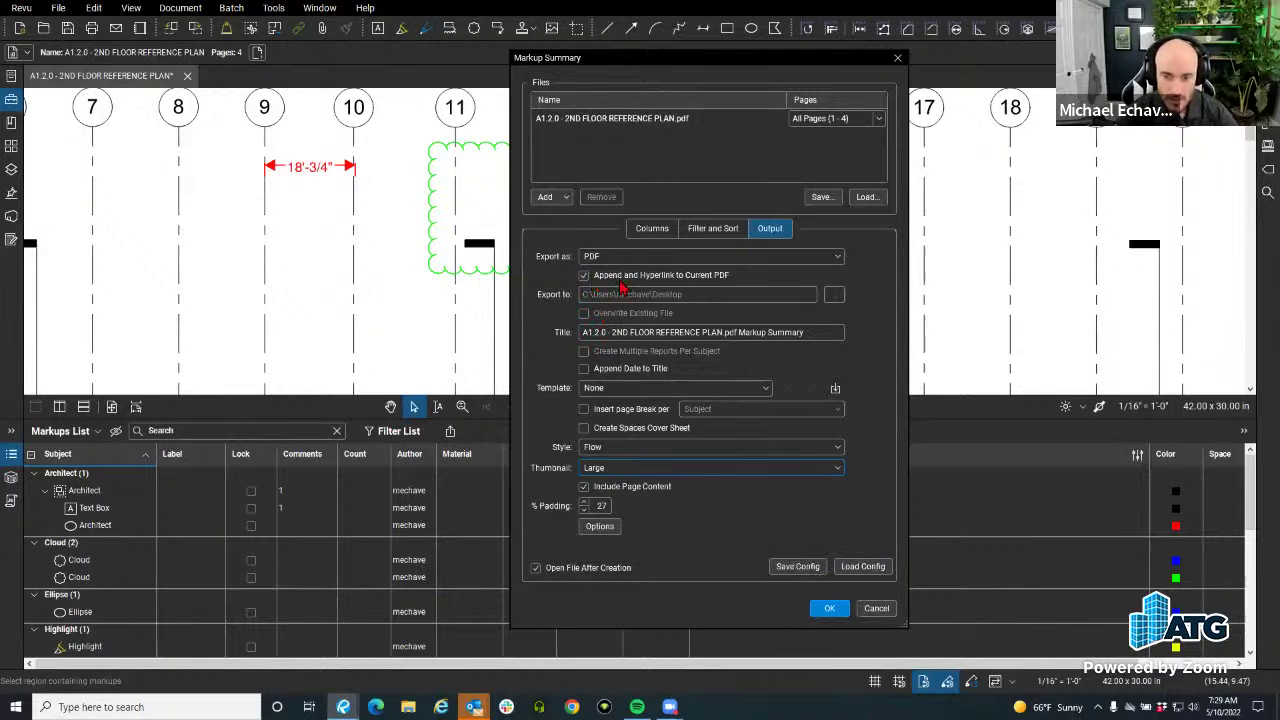
key("ctrl")
key("ctrl")
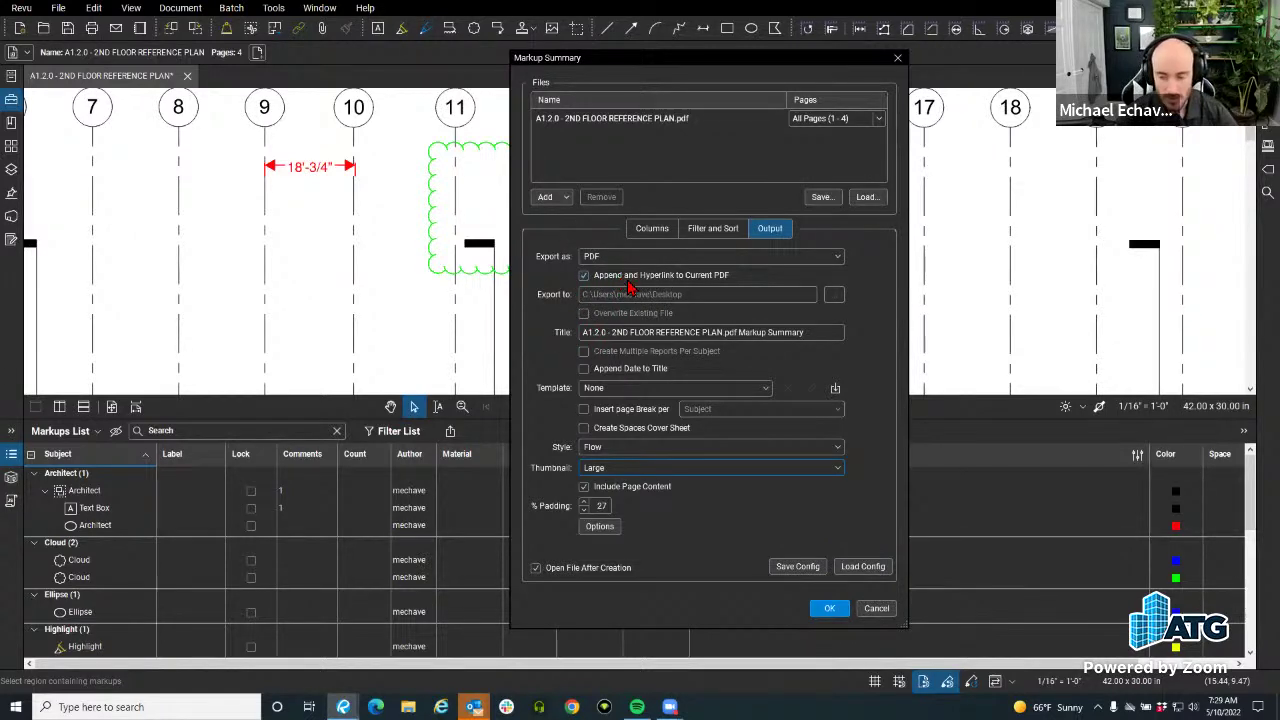
key("ctrl")
key("ctrl")
key("ctrl")
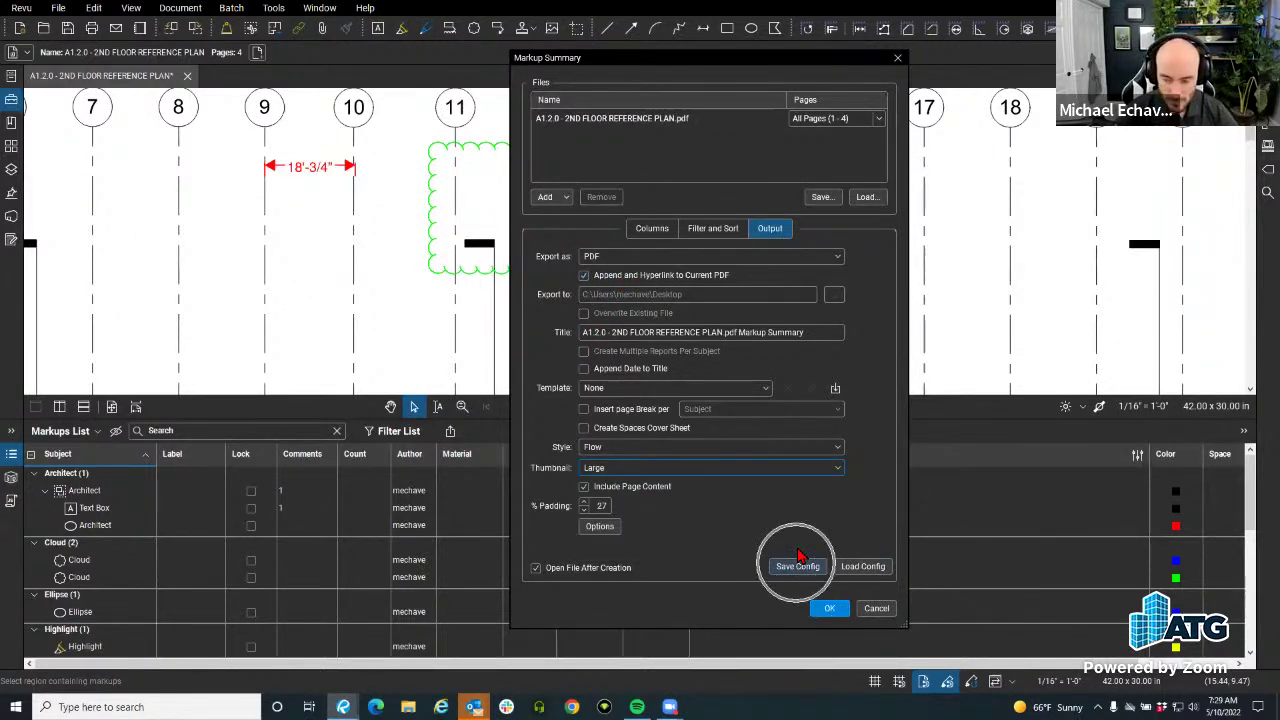
key("ctrl")
key("ctrl")
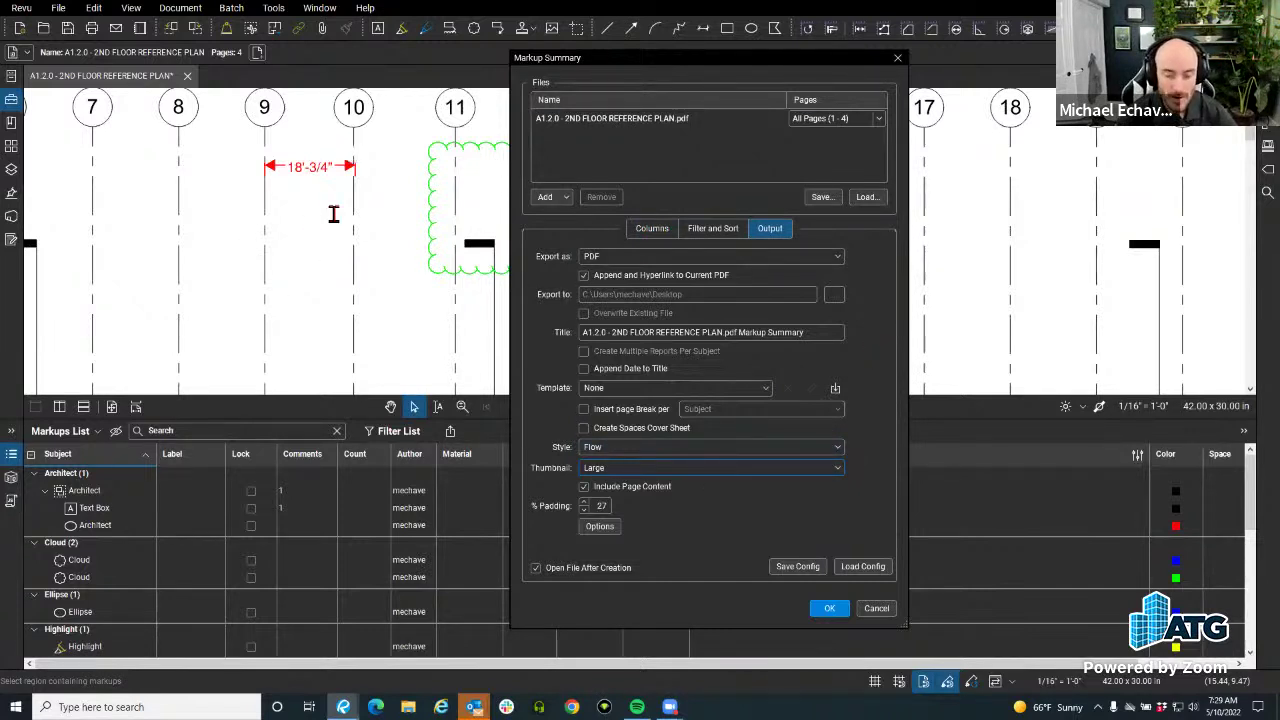
Save the summary configuration as BatchConfig.bcf in the Camera Roll folder.
left_click(808, 567)
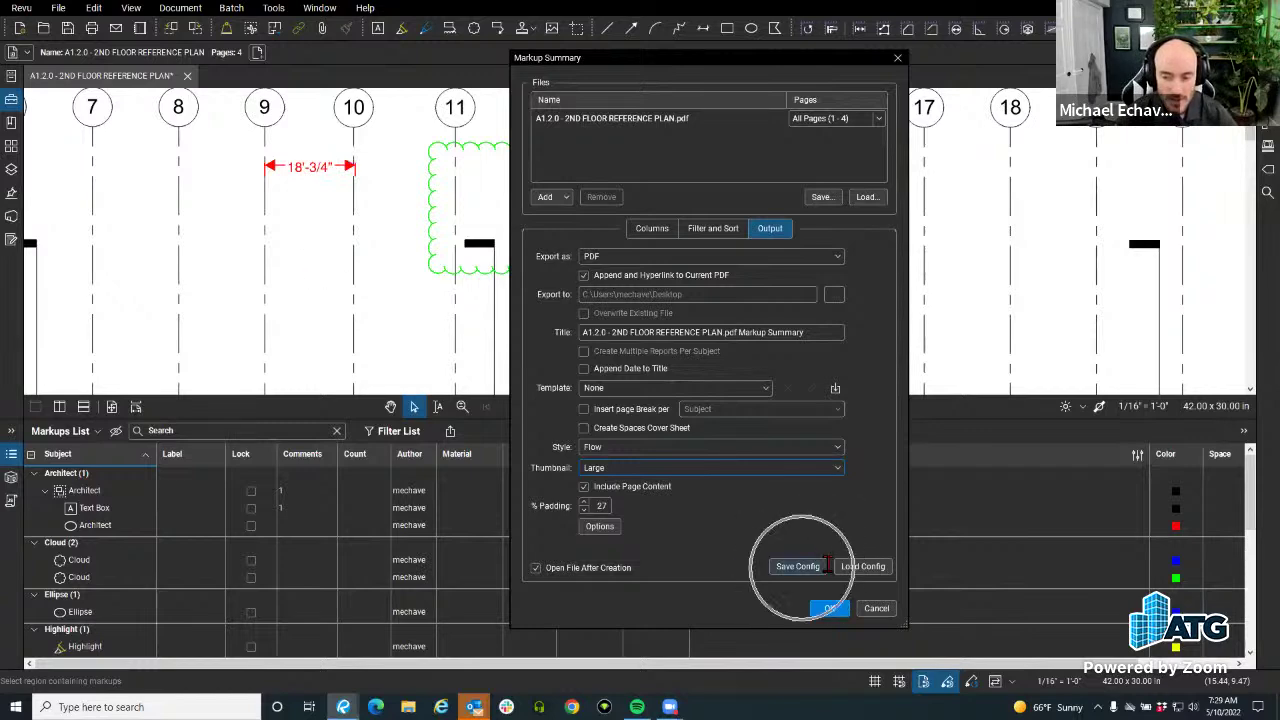
left_click(863, 567)
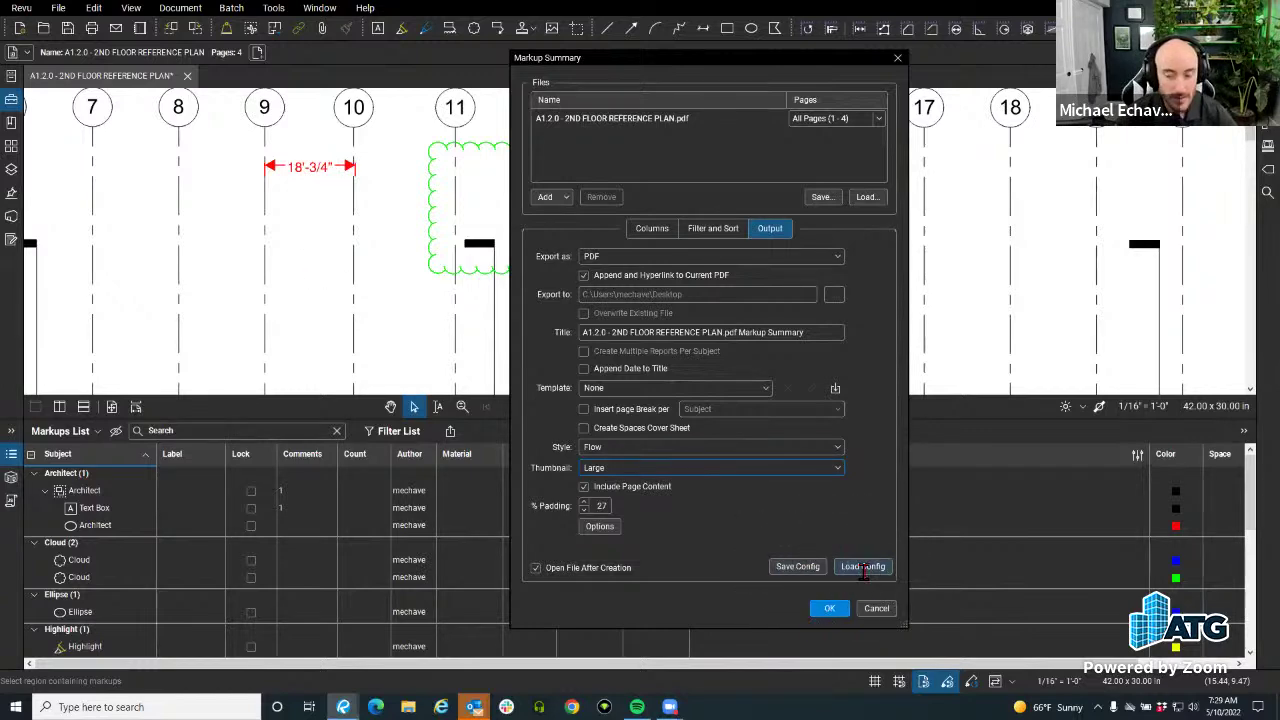
left_click(798, 567)
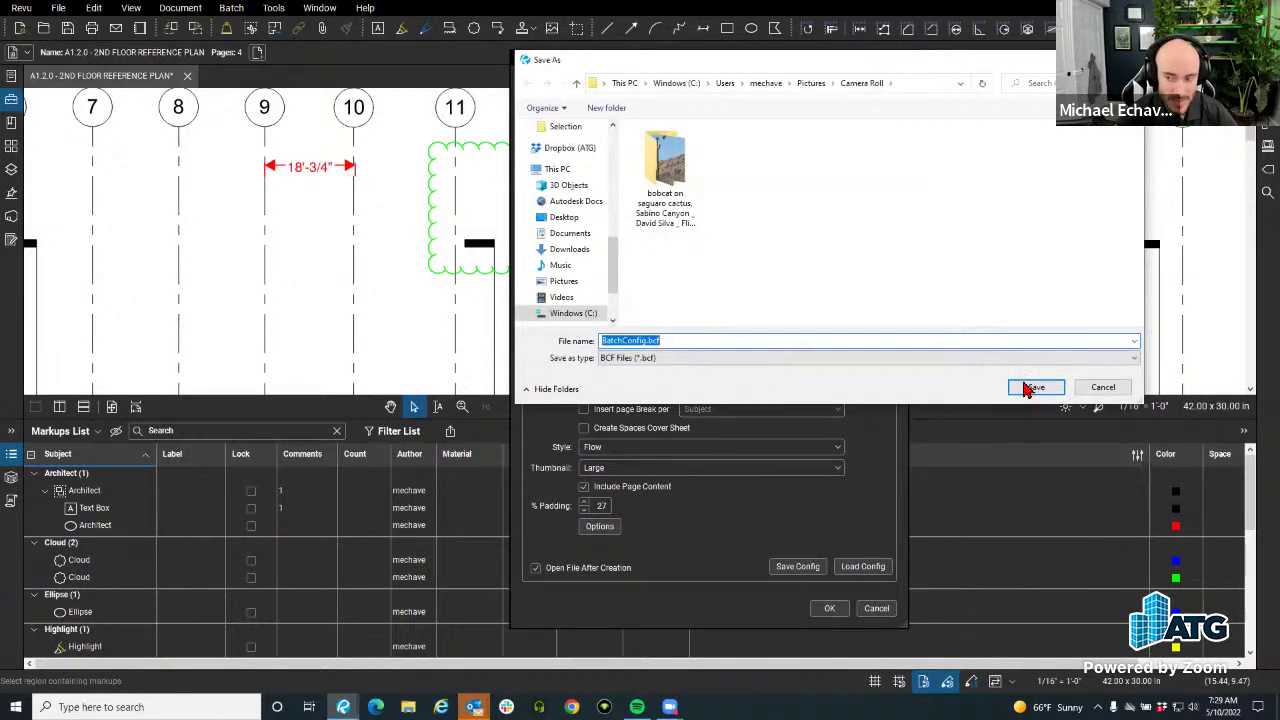
left_click(1036, 387)
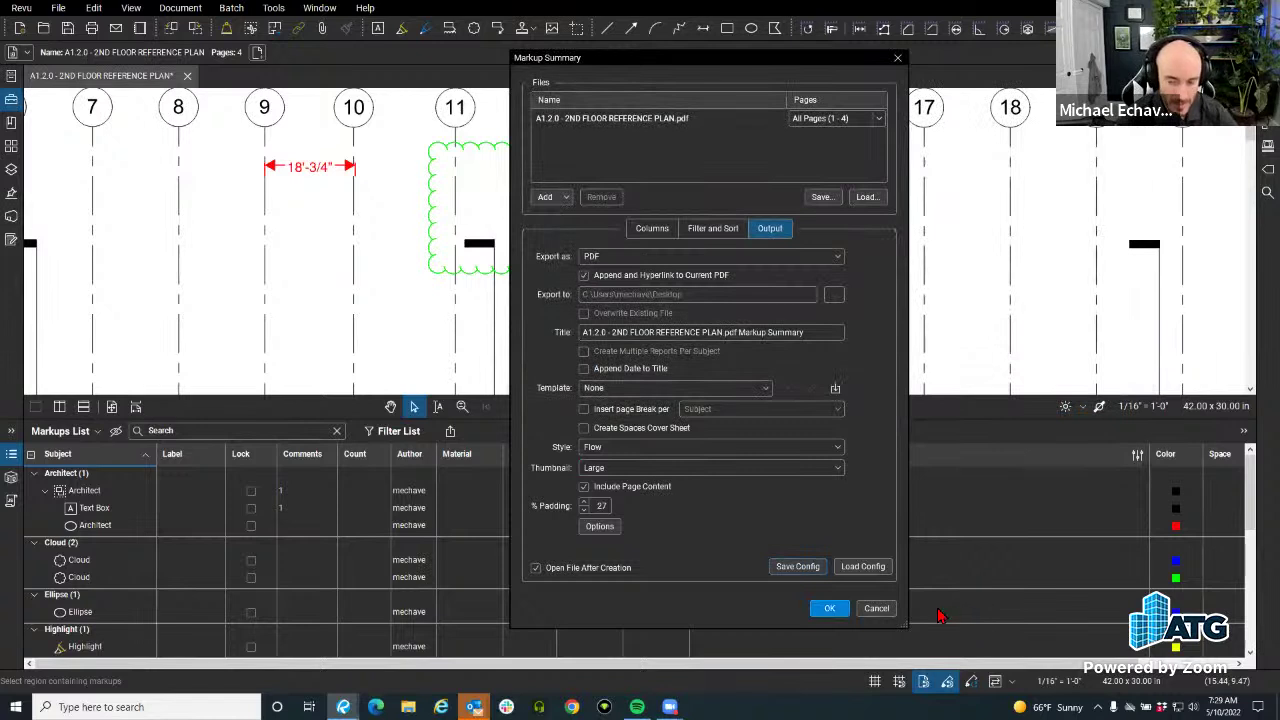
Generate the PDF summary appended to the current drawing file, and examine the summary page with the Markups List hidden.
key("Return")
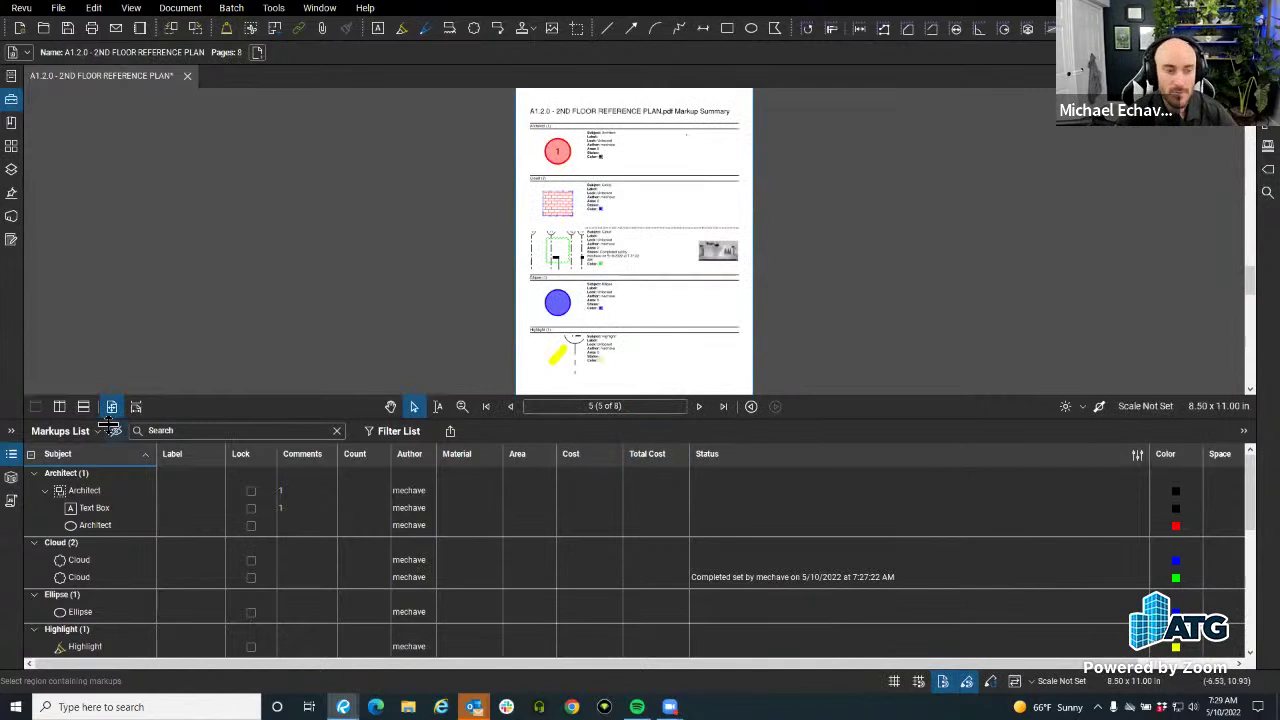
key("alt+l")
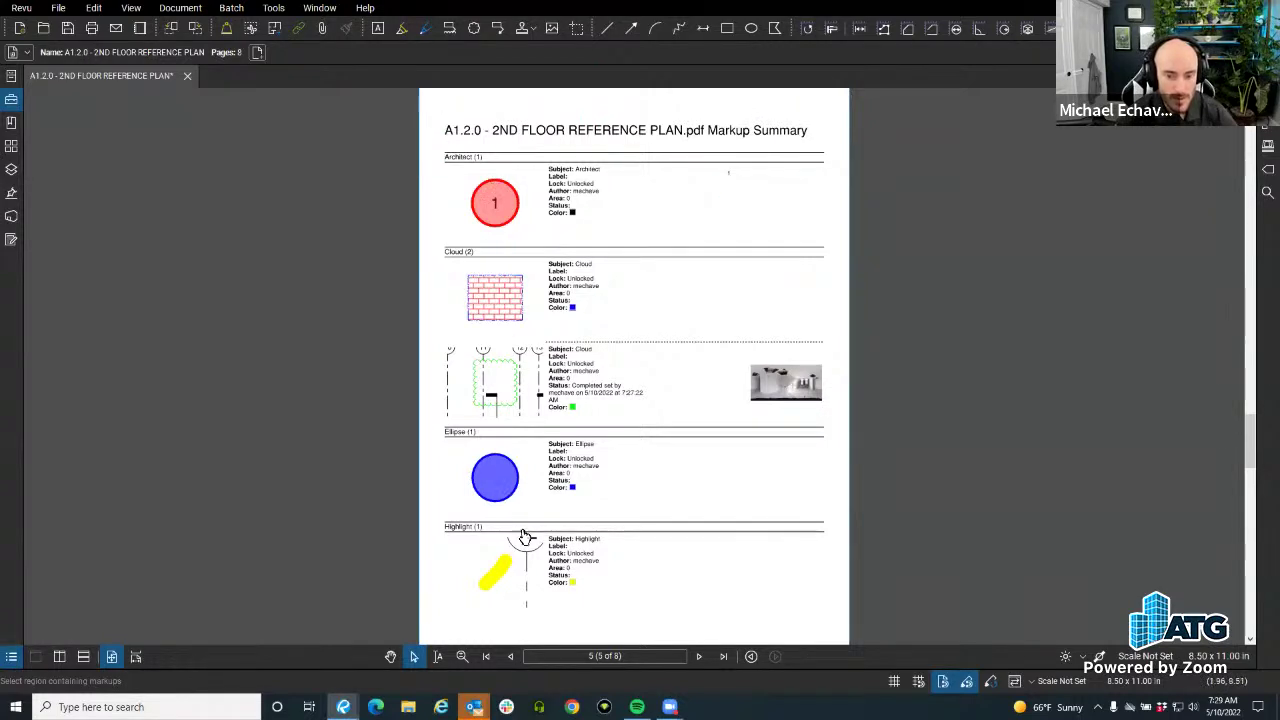
left_click_drag(521, 561, 527, 458)
scroll(600, 429, "up", 2)
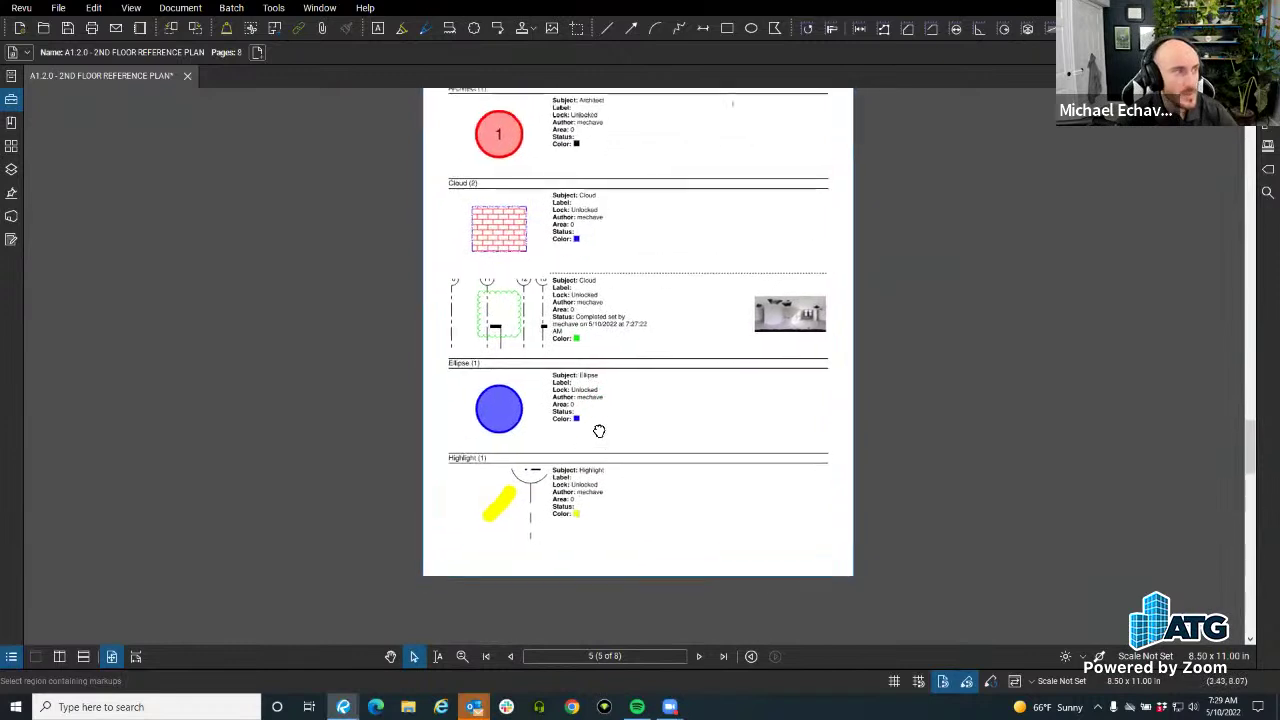